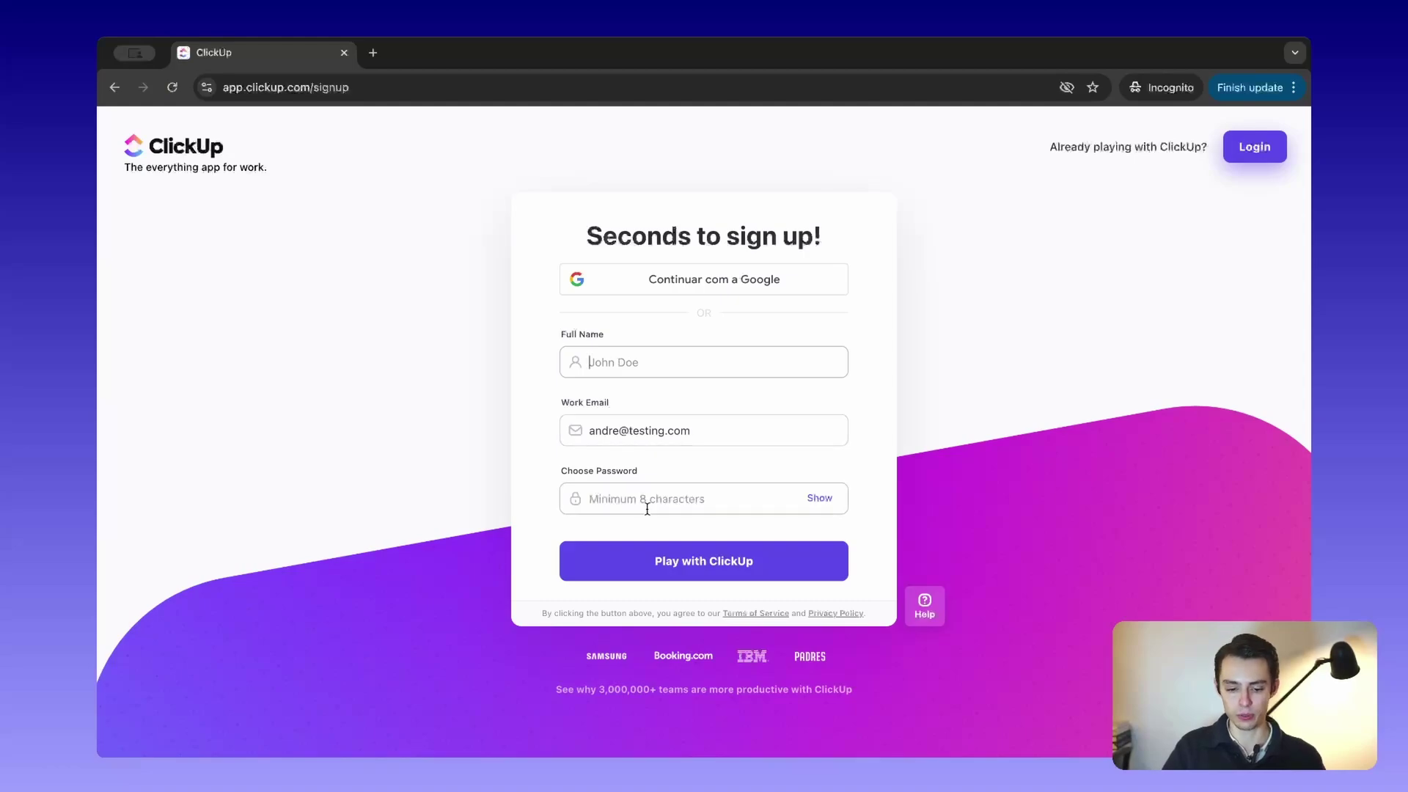
# Enter the account password in the sign-up form
pyautogui.write('******')
pyautogui.click(663, 395)
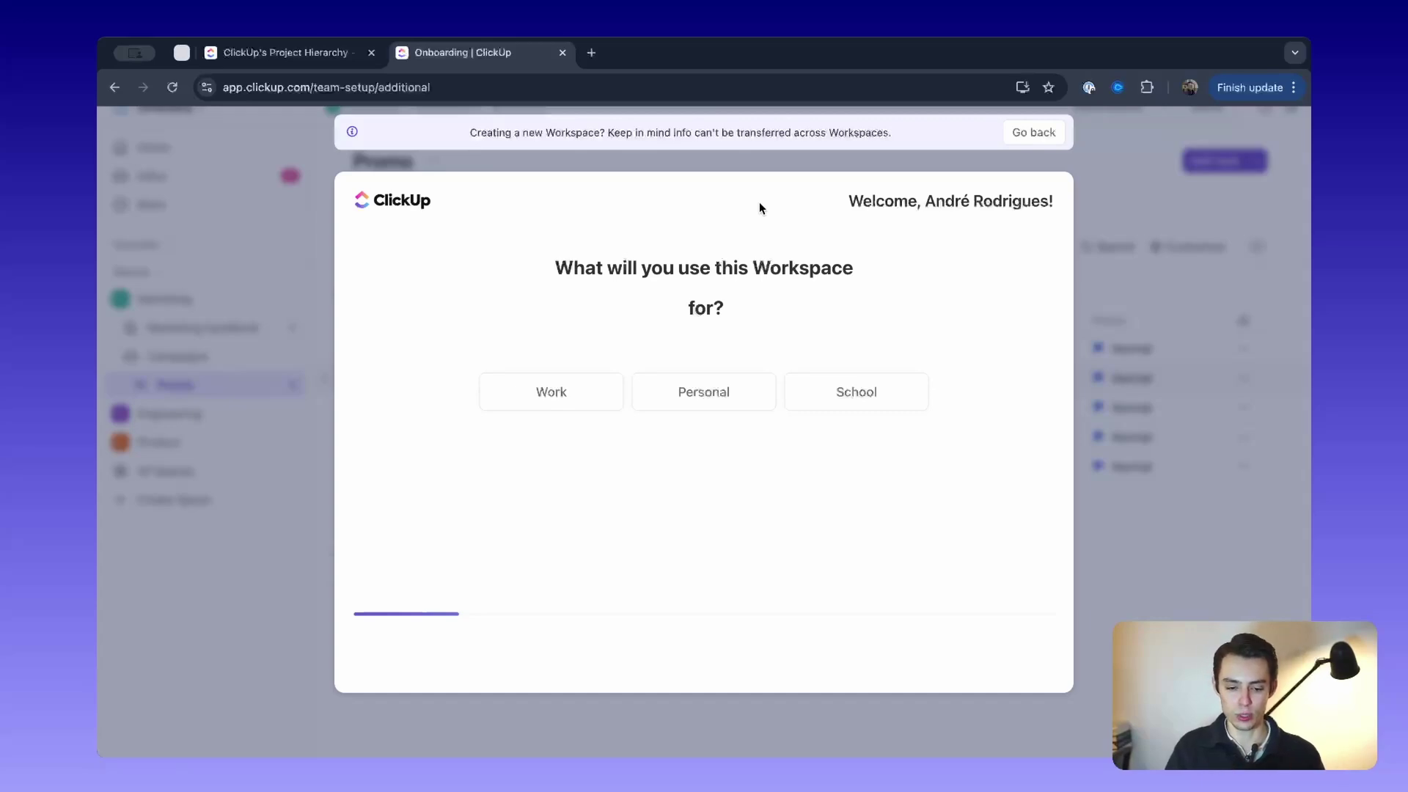
# Set the new workspace's use to Work and choose Sales & CRM as what to manage
pyautogui.moveTo(586, 263); pyautogui.dragTo(801, 308)
pyautogui.click(820, 323)
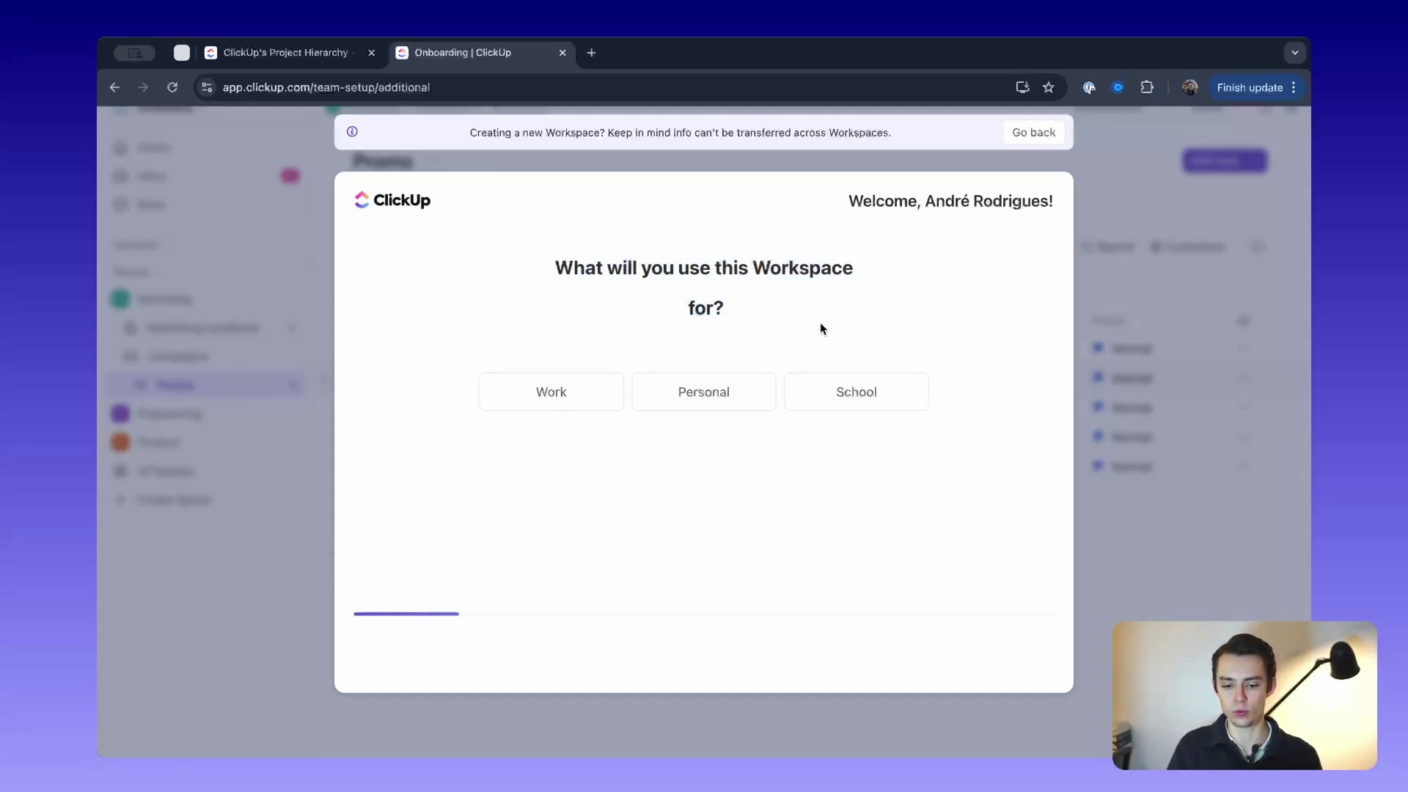
pyautogui.click(583, 394)
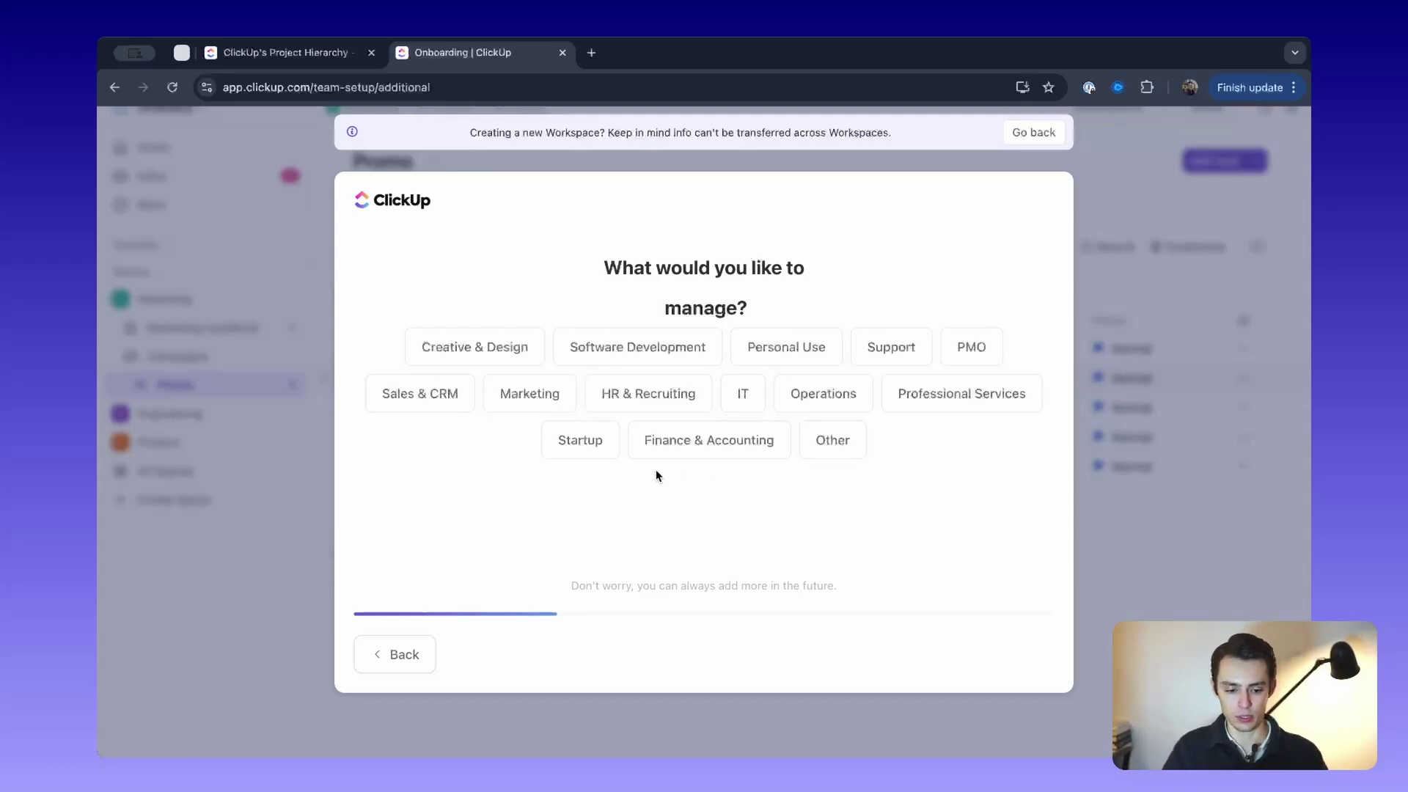
pyautogui.click(431, 396)
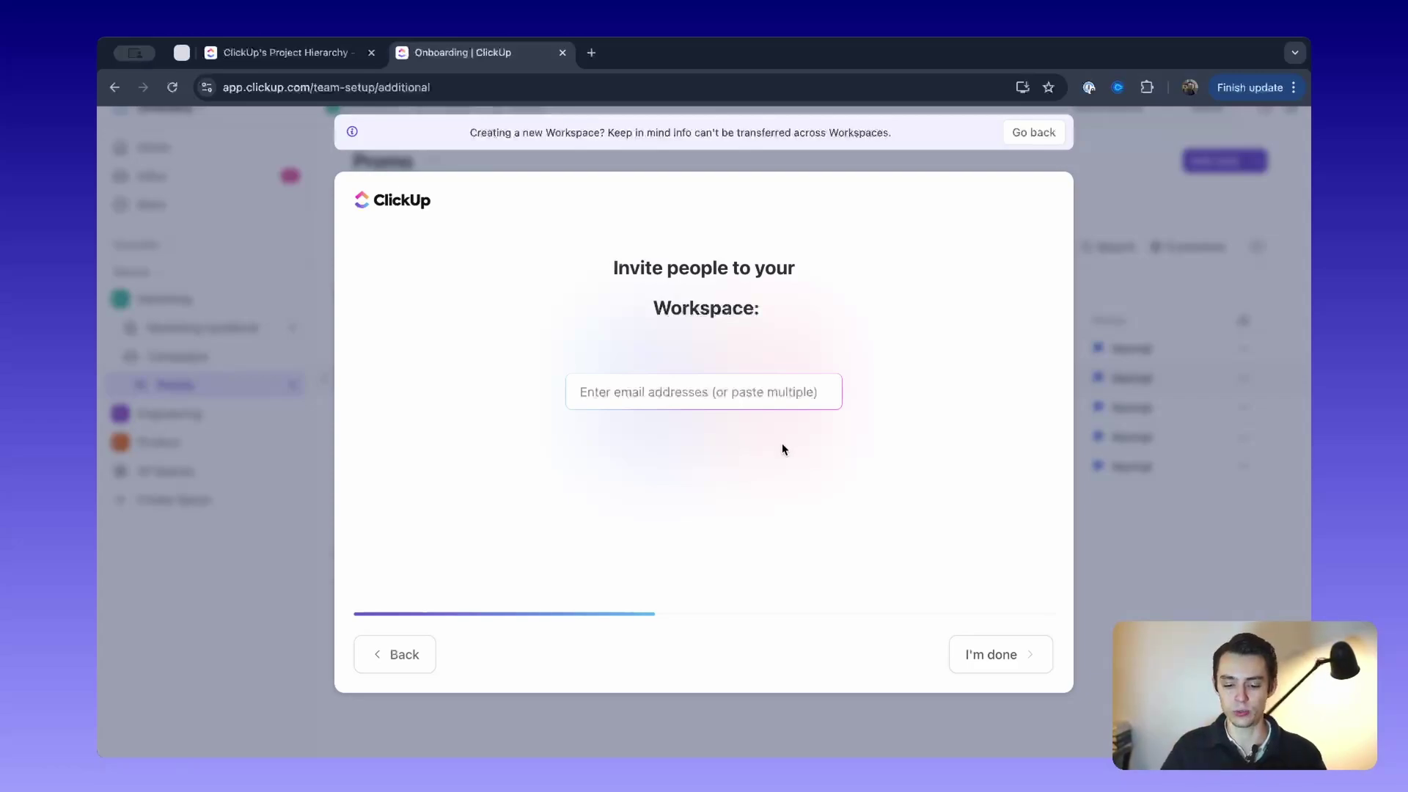
# Continue the workspace setup without inviting anyone or selecting any existing tools or features of interest
pyautogui.click(969, 660)
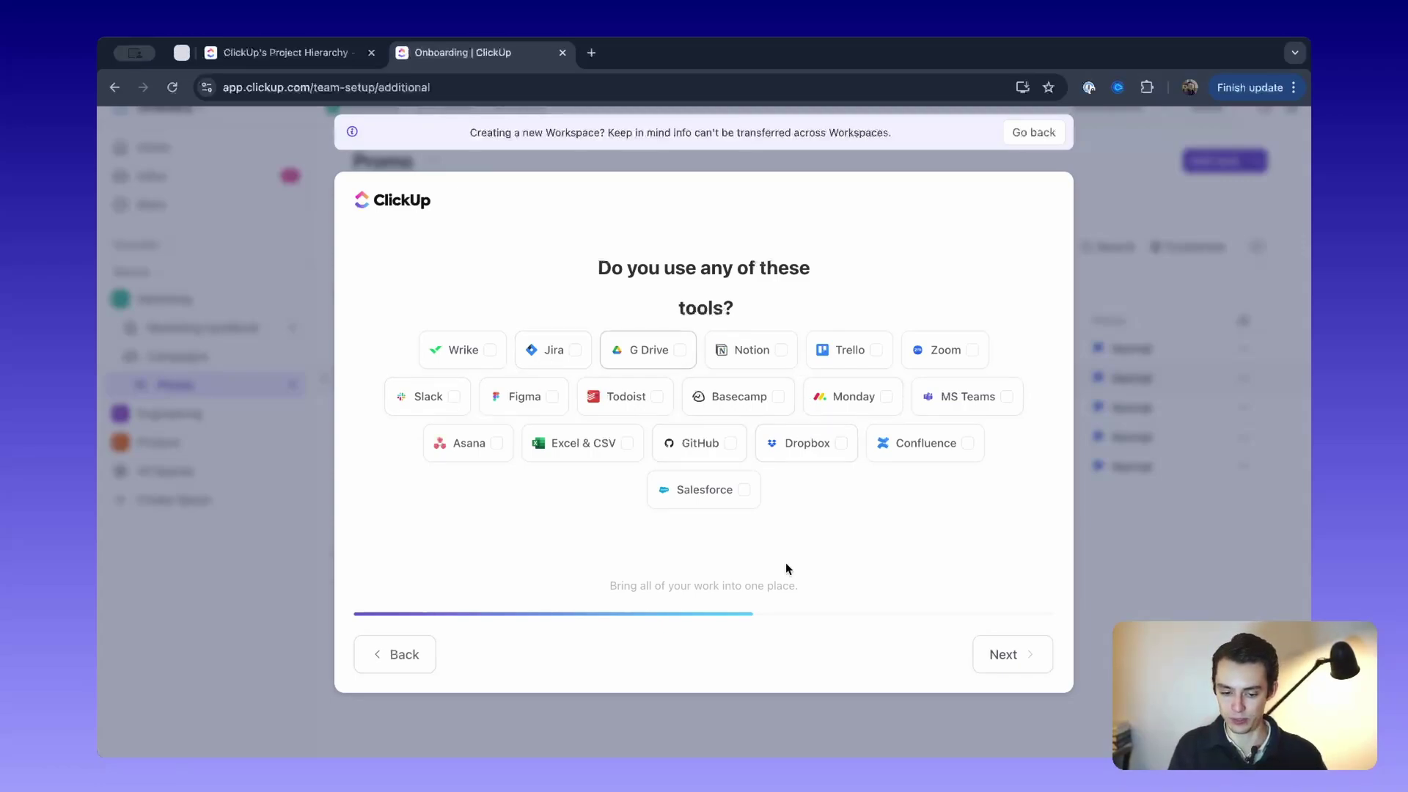
pyautogui.click(1009, 660)
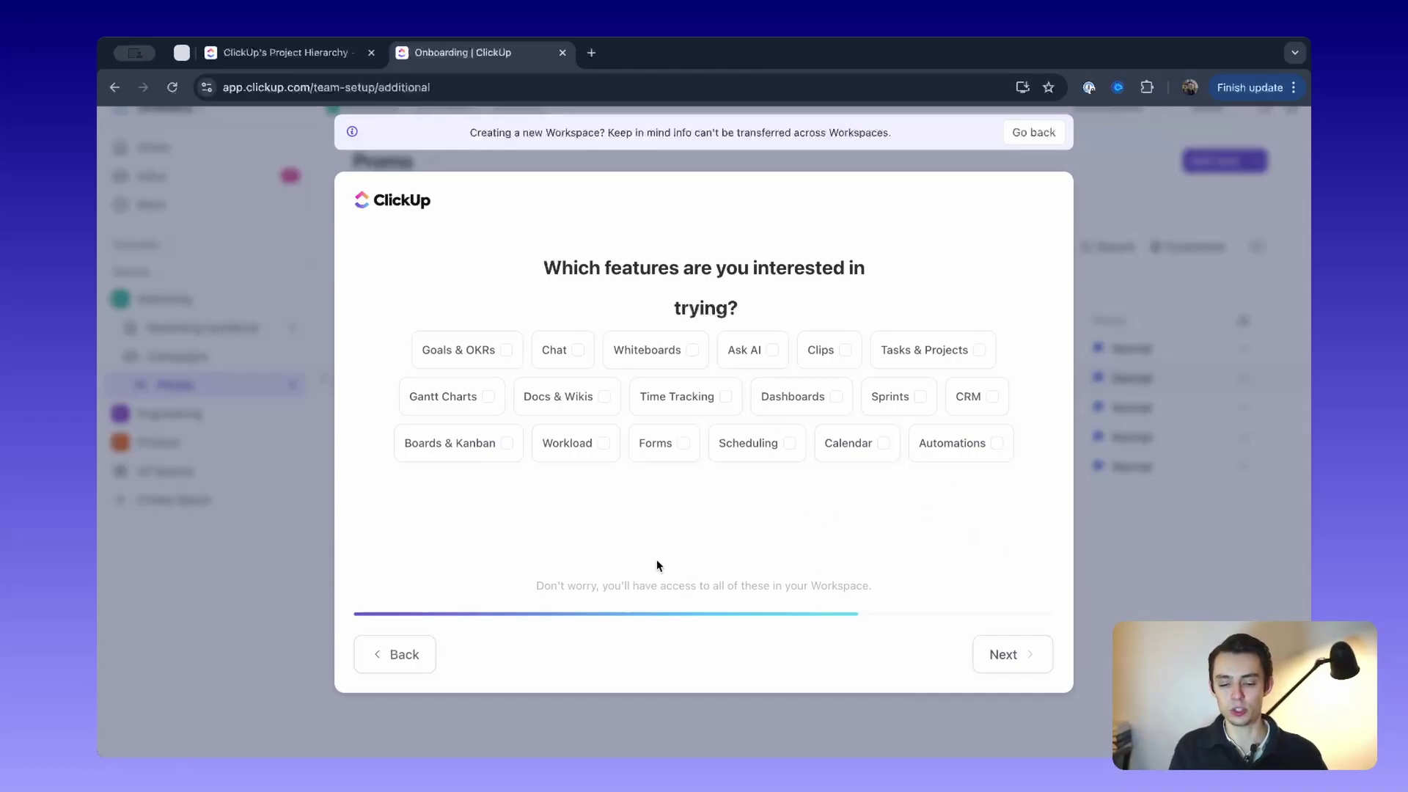
pyautogui.click(1041, 656)
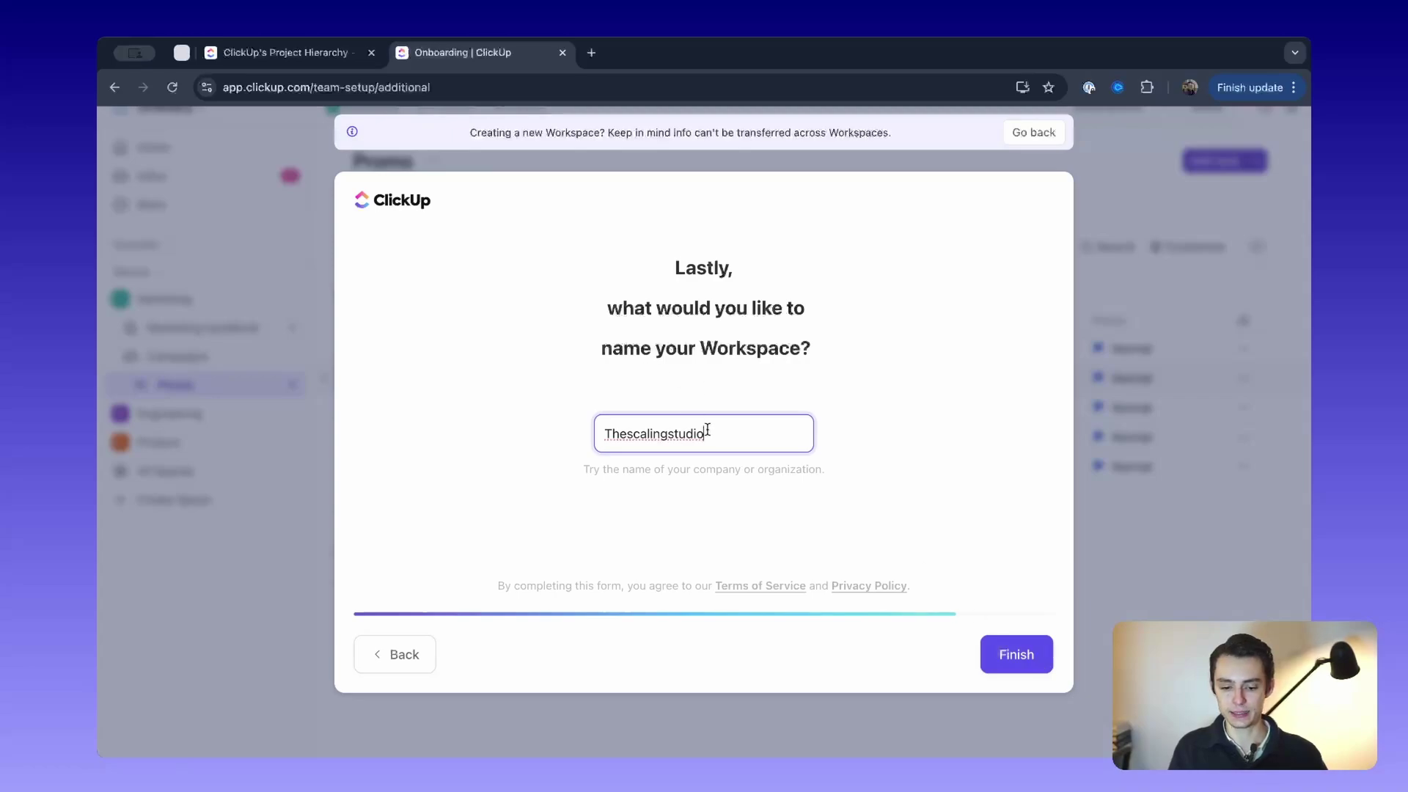
# Name the workspace YouTube Video and finish the setup
pyautogui.moveTo(733, 434); pyautogui.dragTo(435, 440)
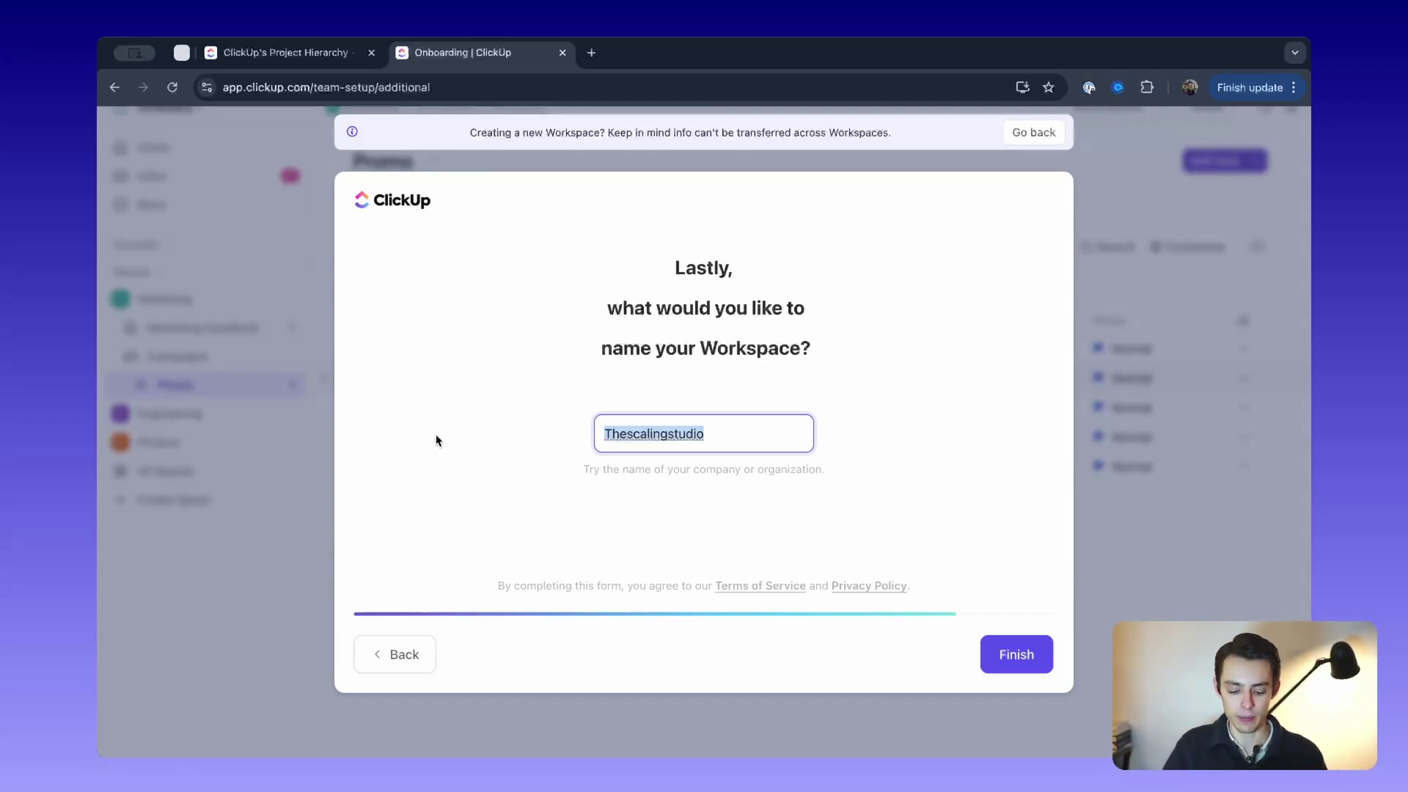
pyautogui.write('YouTube Video')
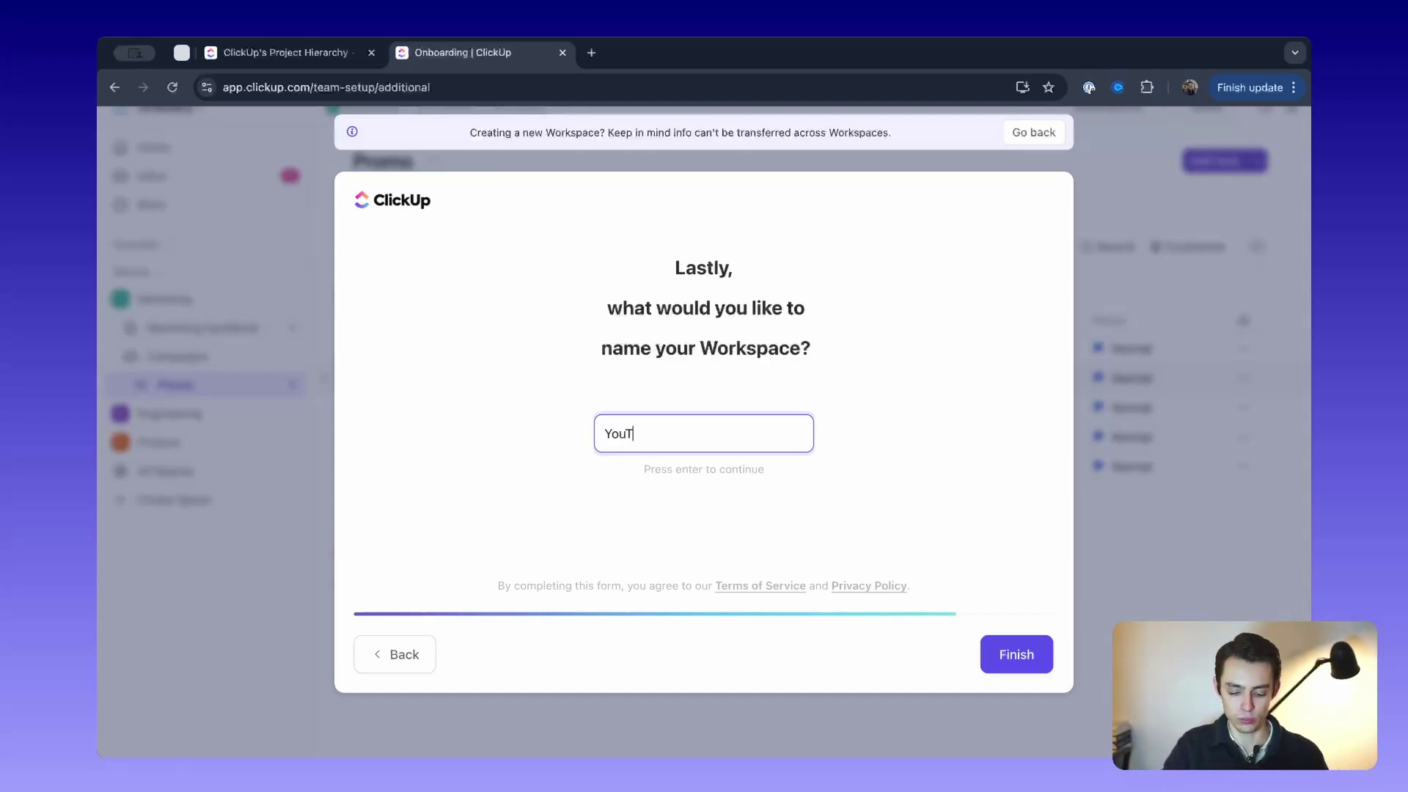
pyautogui.click(1032, 653)
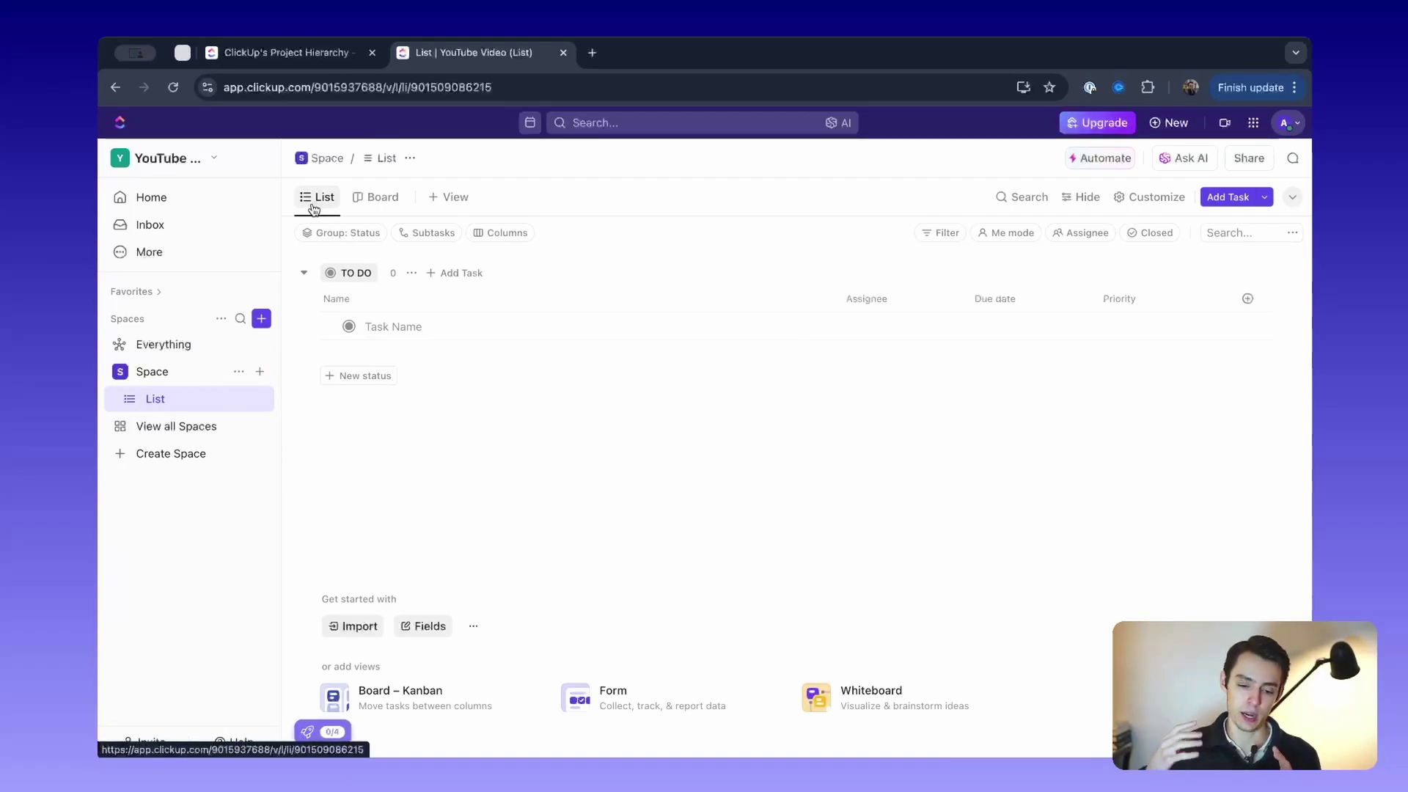
# Examine the Workspace and Space levels in the project hierarchy guide's diagram and compare them with the new workspace
pyautogui.click(308, 59)
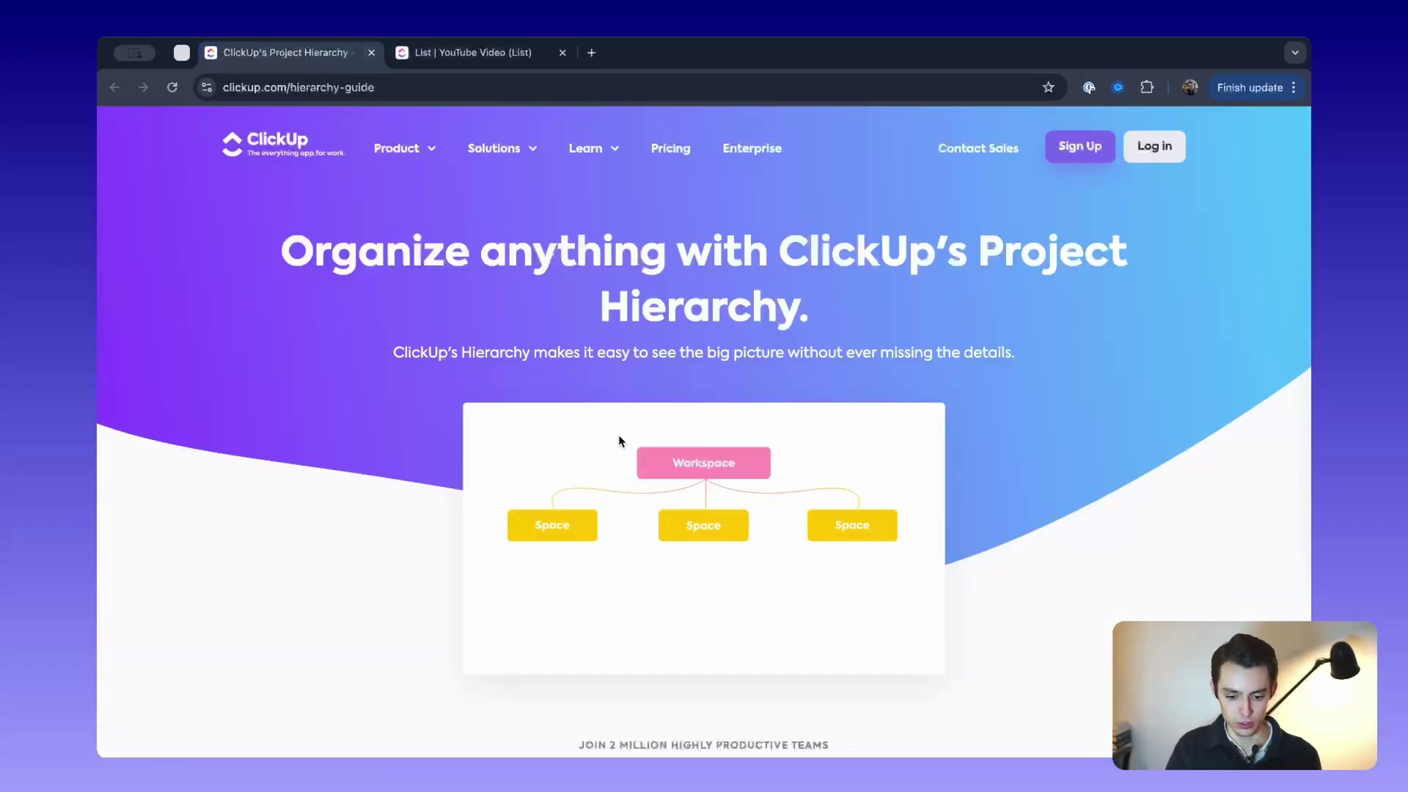
pyautogui.scroll(-1, 710, 508)
pyautogui.scroll(1, 688, 400)
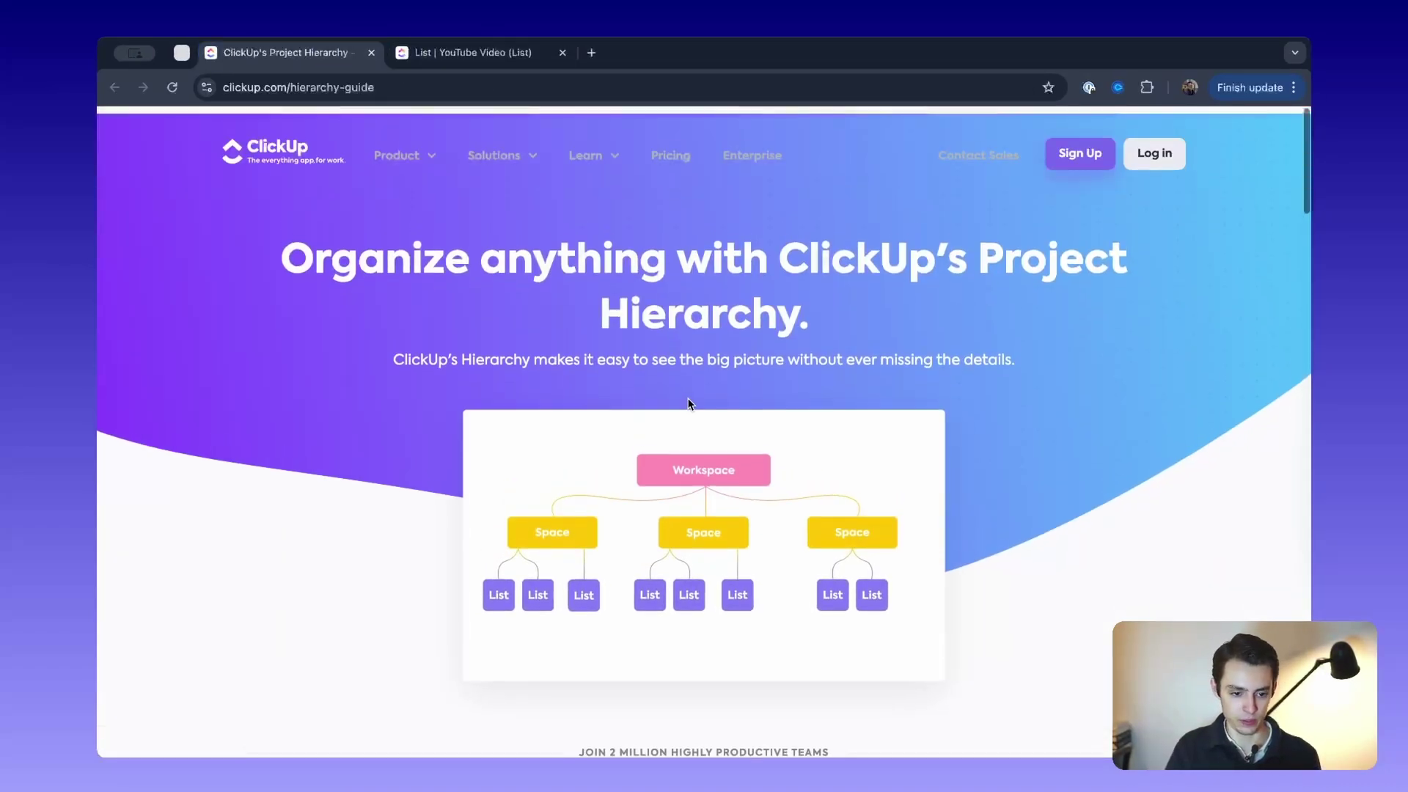
pyautogui.moveTo(375, 87); pyautogui.dragTo(294, 87)
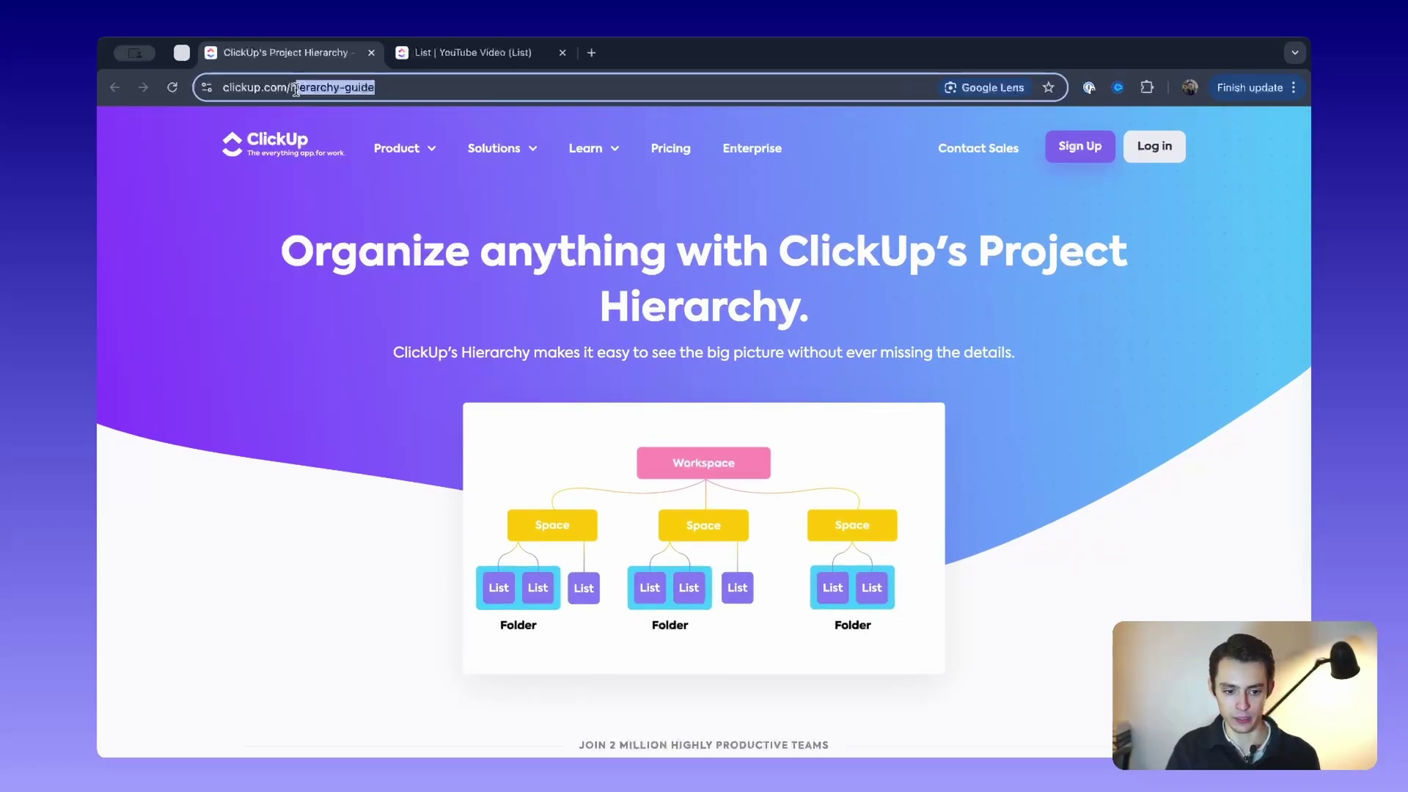
pyautogui.click(725, 350)
pyautogui.scroll(-1, 692, 421)
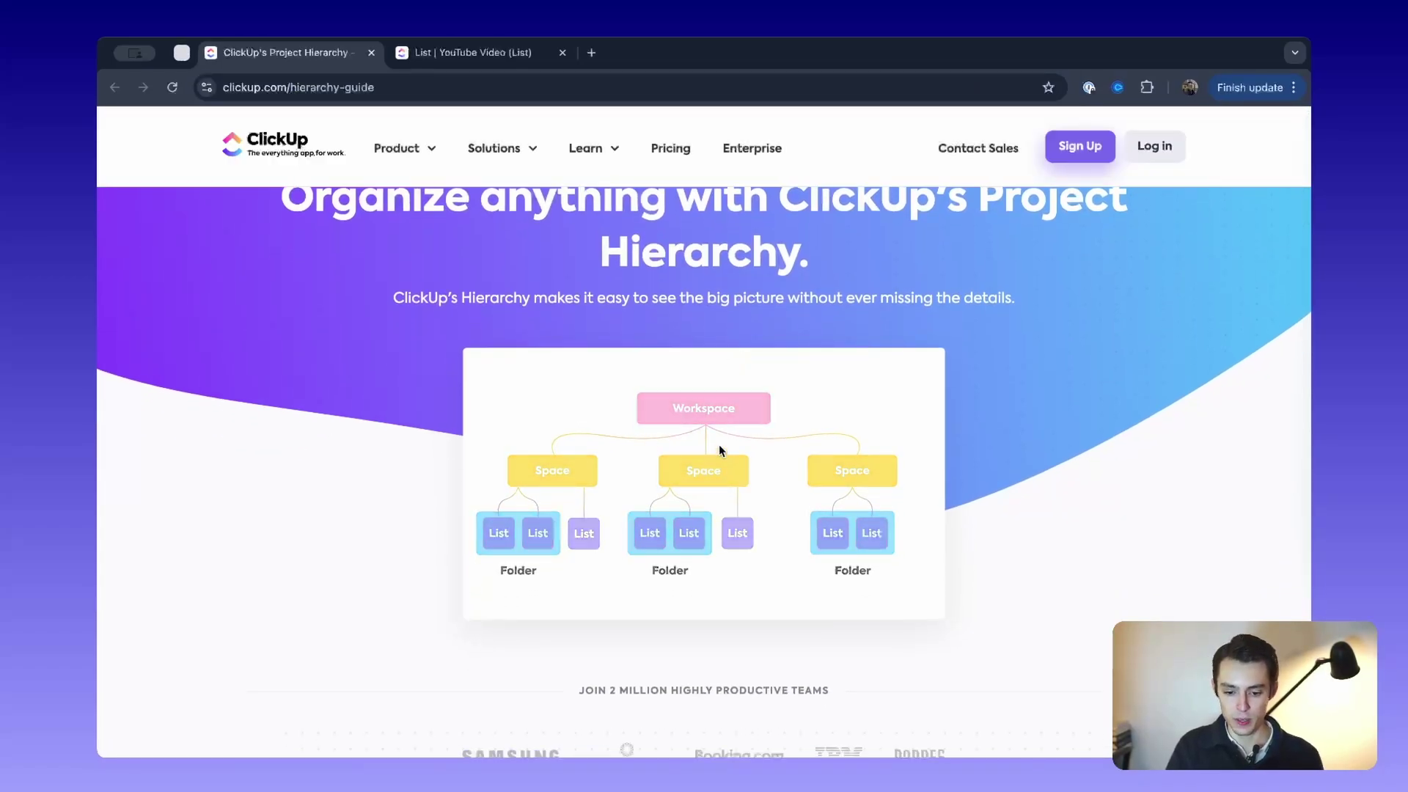
pyautogui.scroll(5, 720, 425)
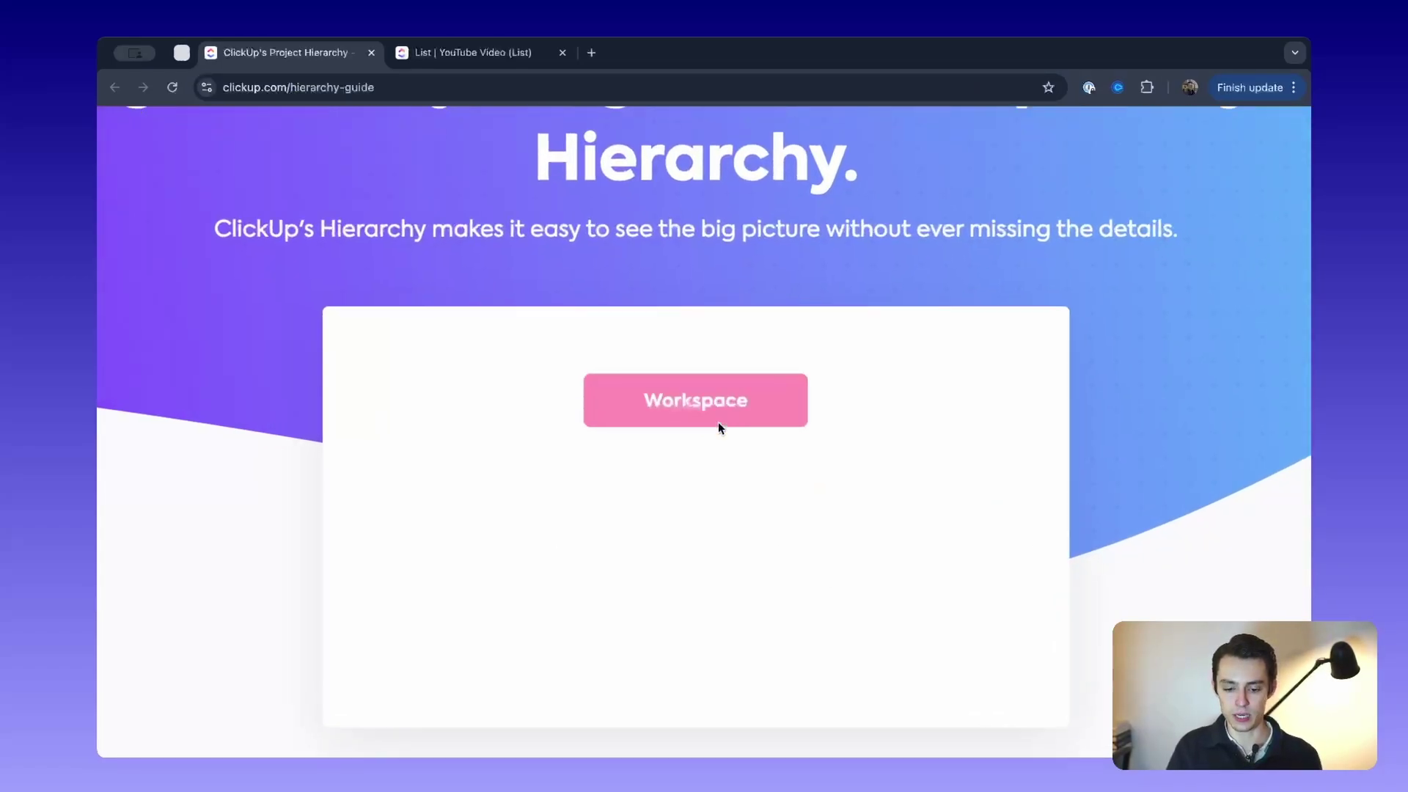
pyautogui.click(464, 50)
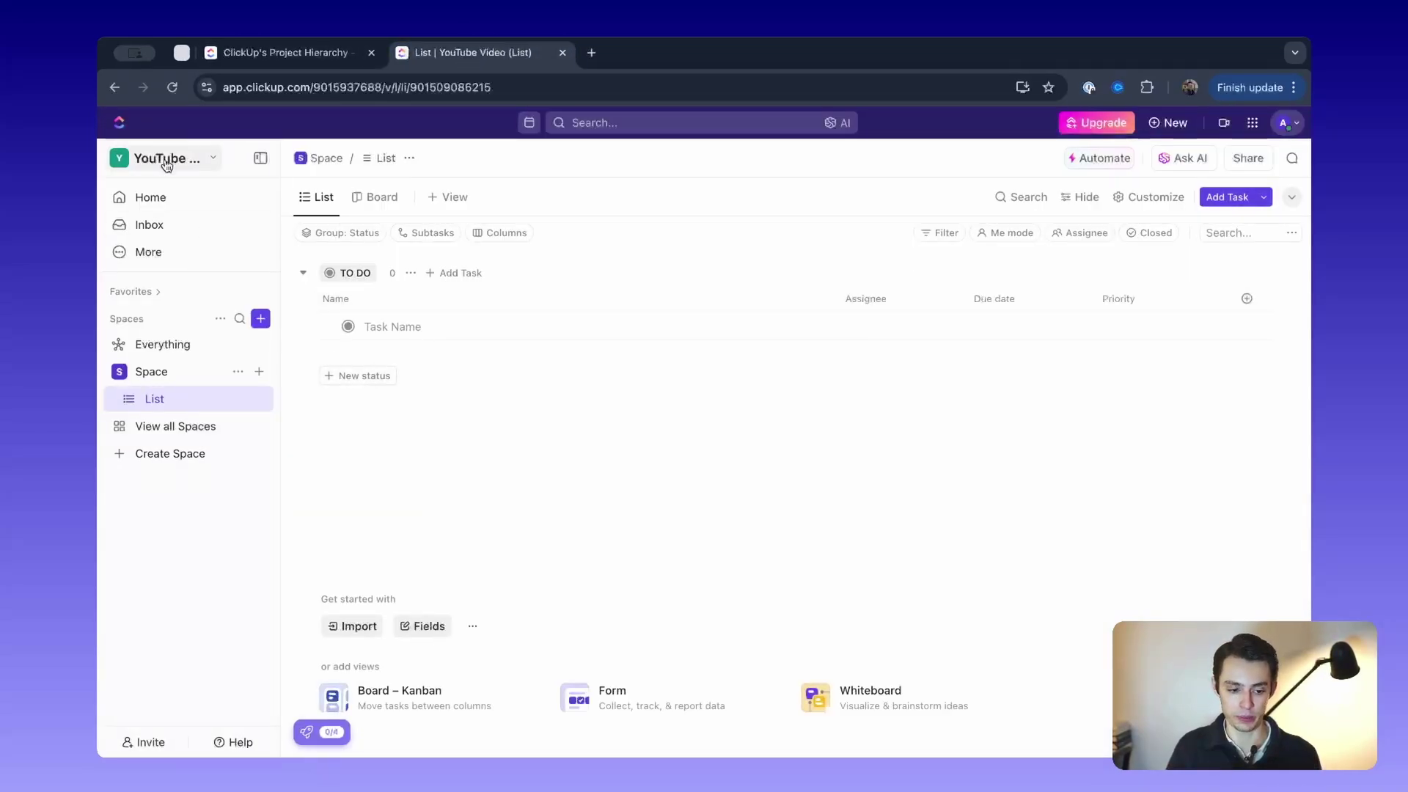
pyautogui.click(287, 58)
pyautogui.scroll(-1, 696, 466)
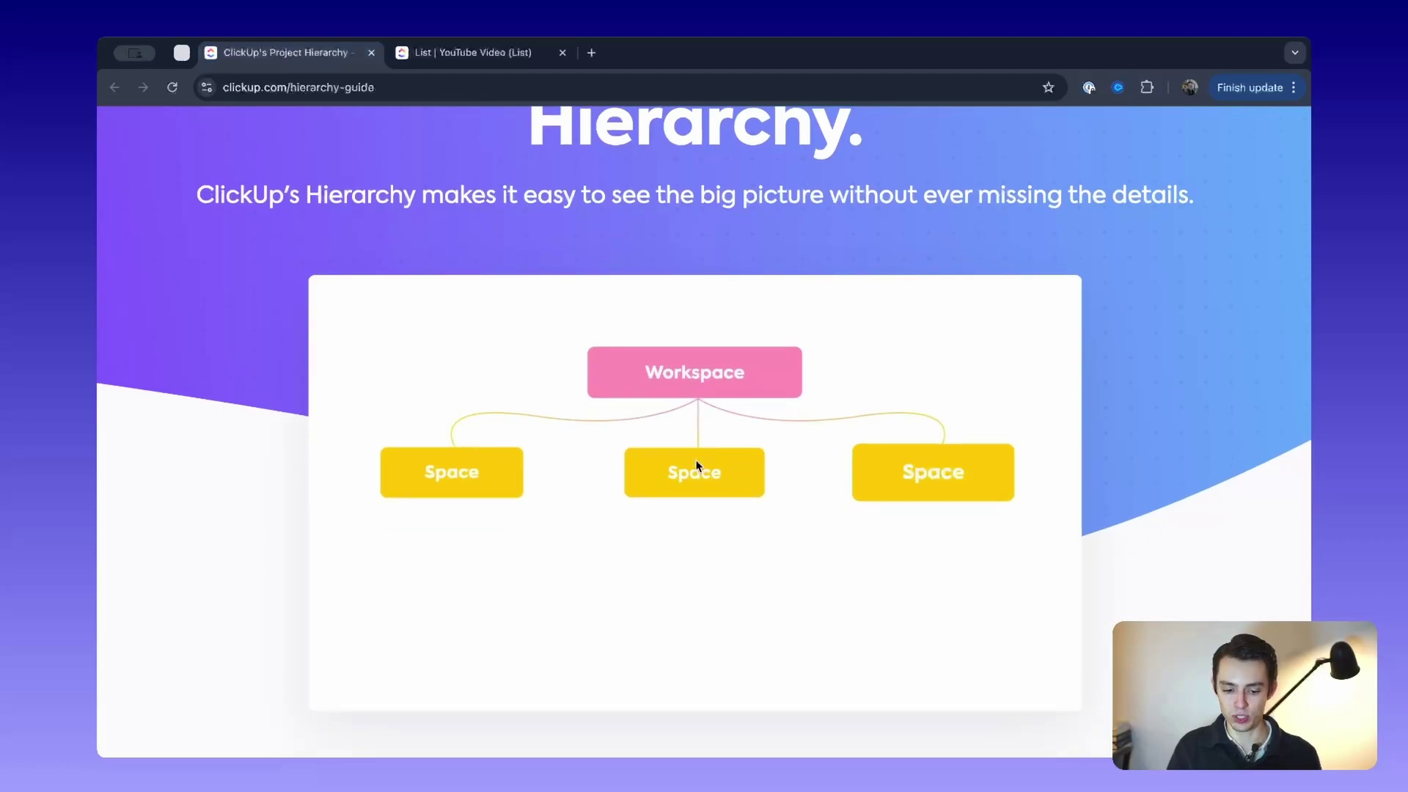
pyautogui.click(509, 51)
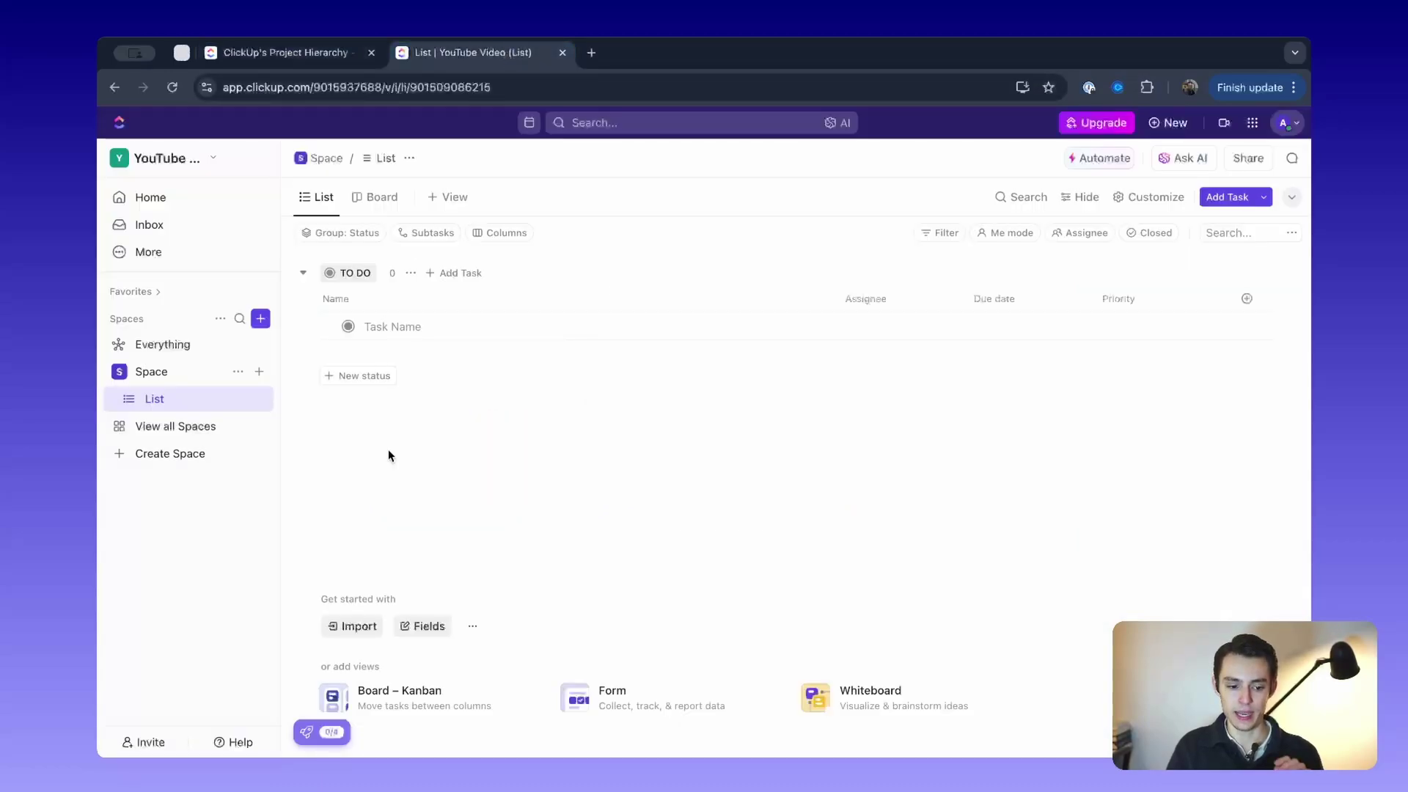
pyautogui.click(170, 454)
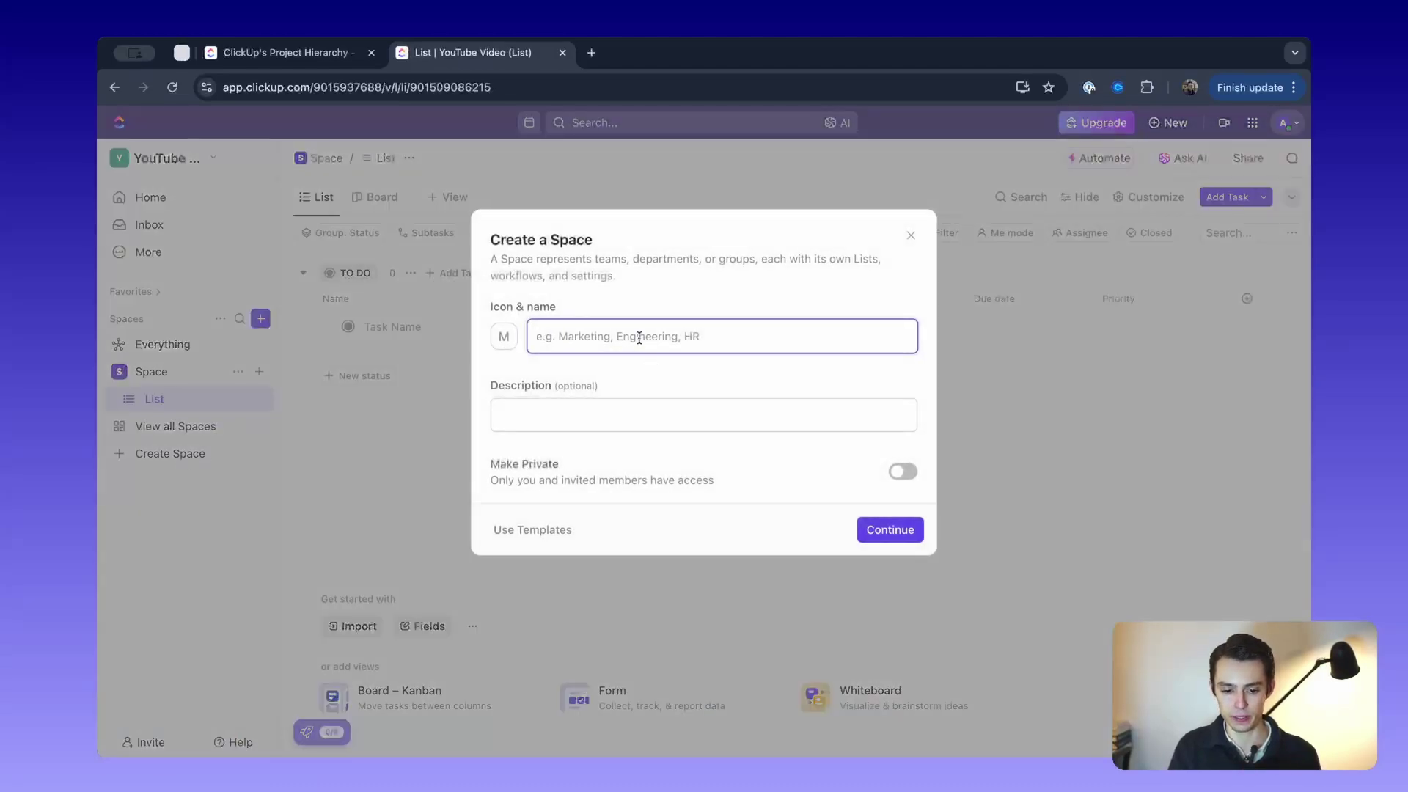
pyautogui.moveTo(534, 258); pyautogui.dragTo(707, 277)
pyautogui.click(707, 277)
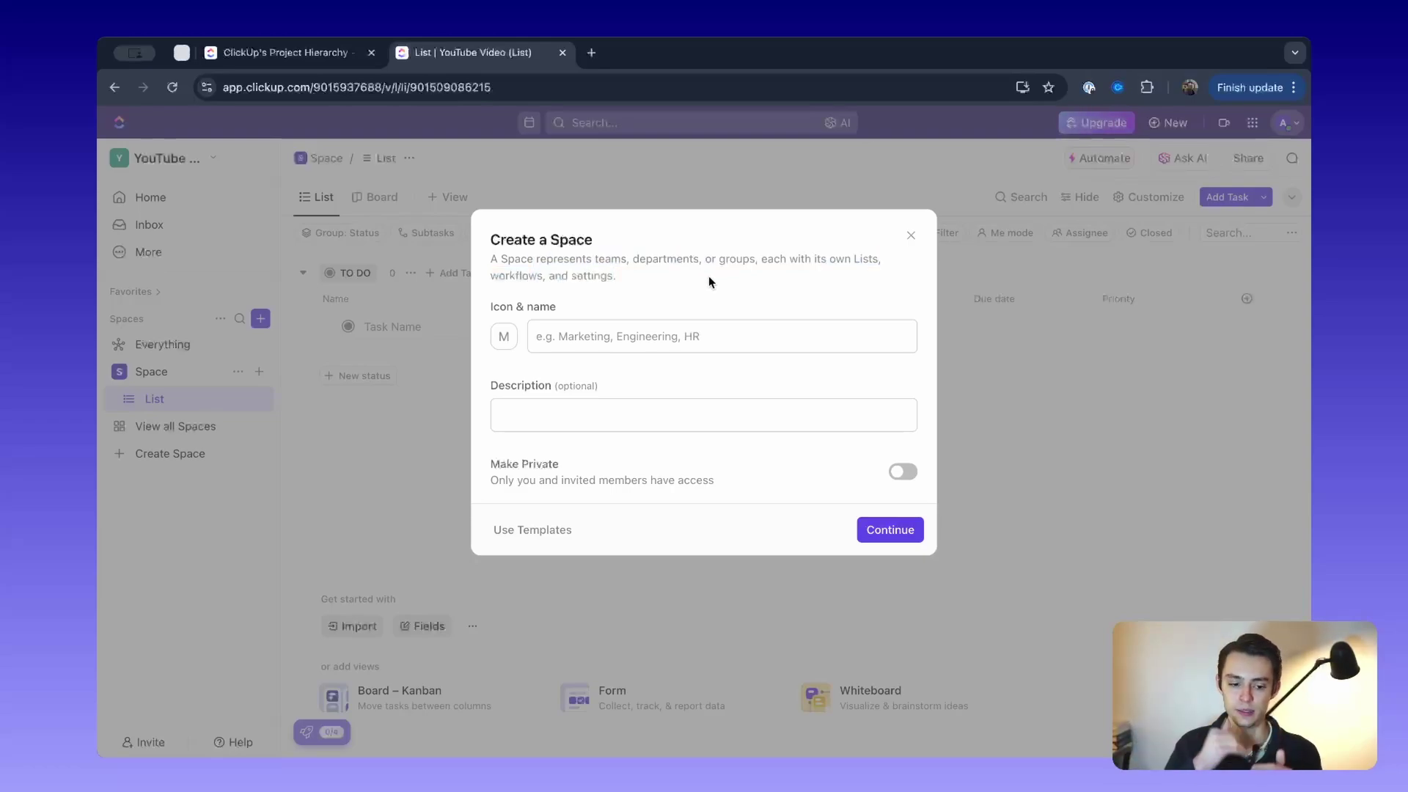
pyautogui.moveTo(551, 276); pyautogui.dragTo(709, 277)
pyautogui.click(693, 298)
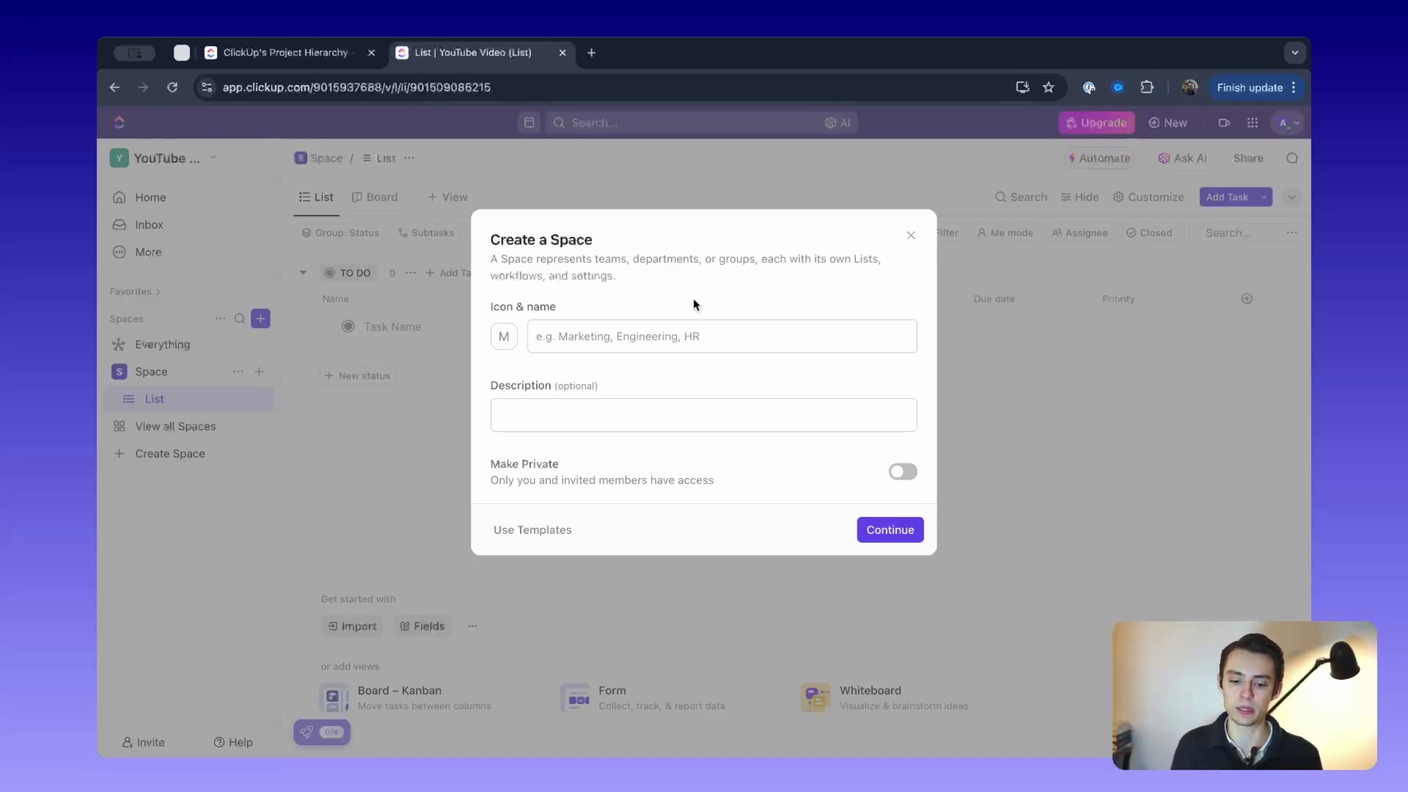
pyautogui.click(558, 338)
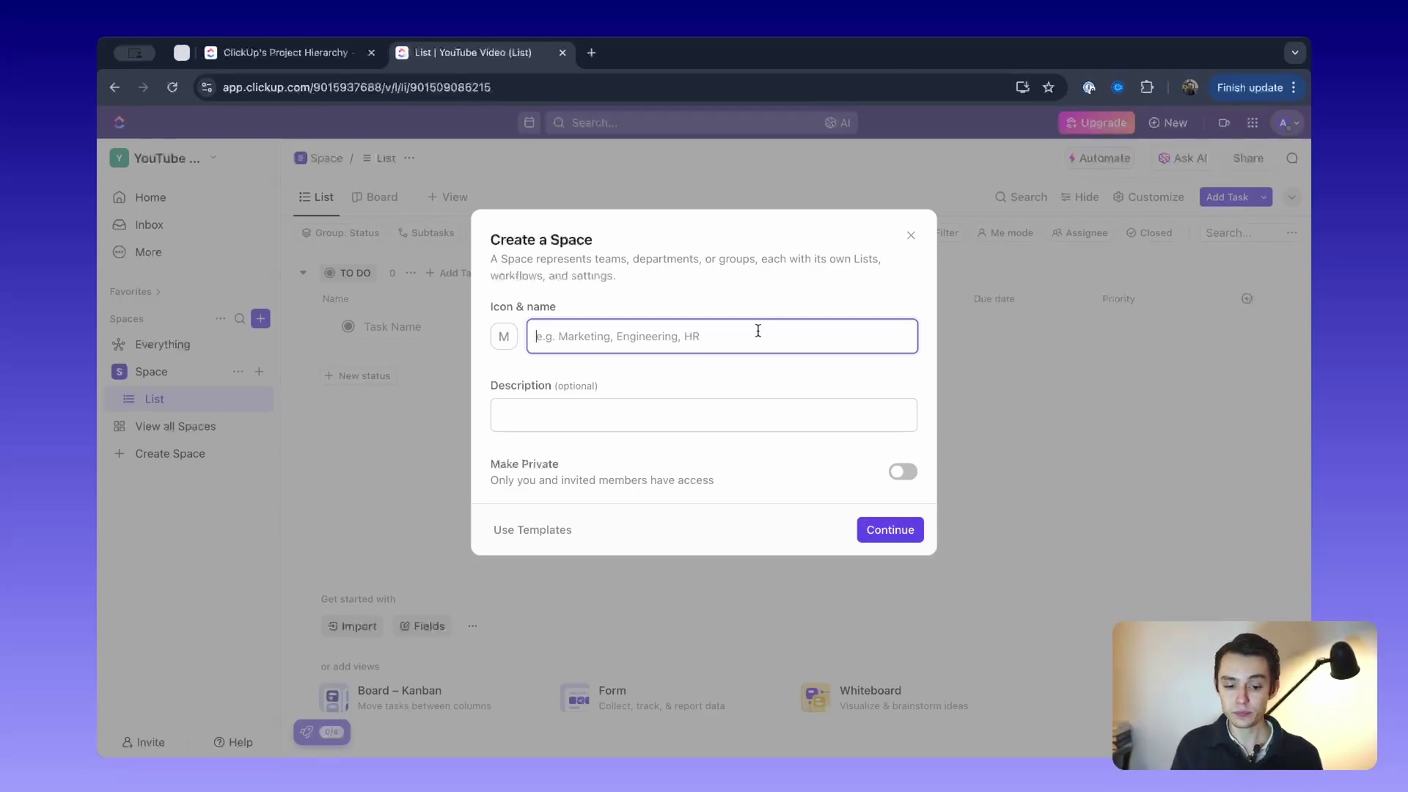
pyautogui.click(909, 237)
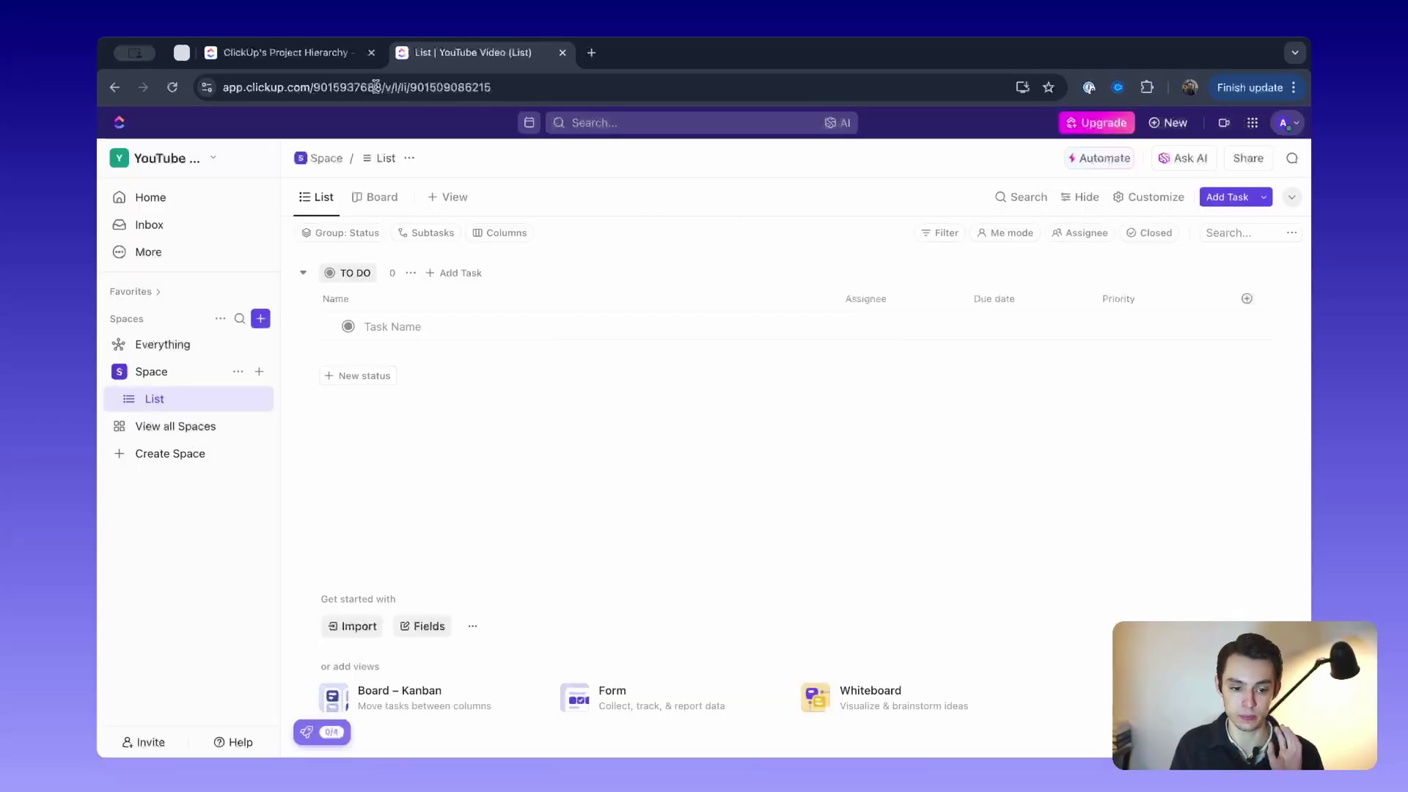
pyautogui.click(297, 53)
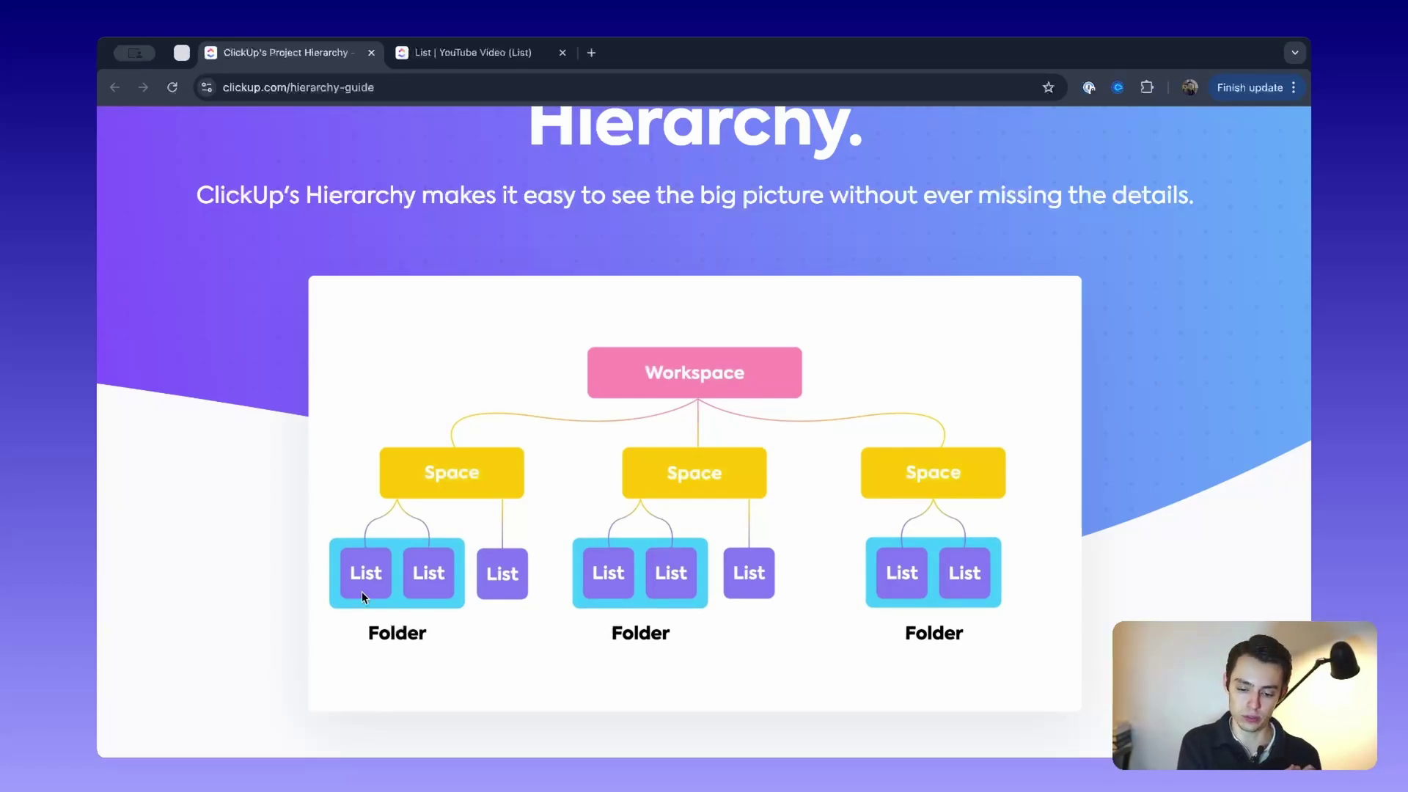
pyautogui.click(469, 53)
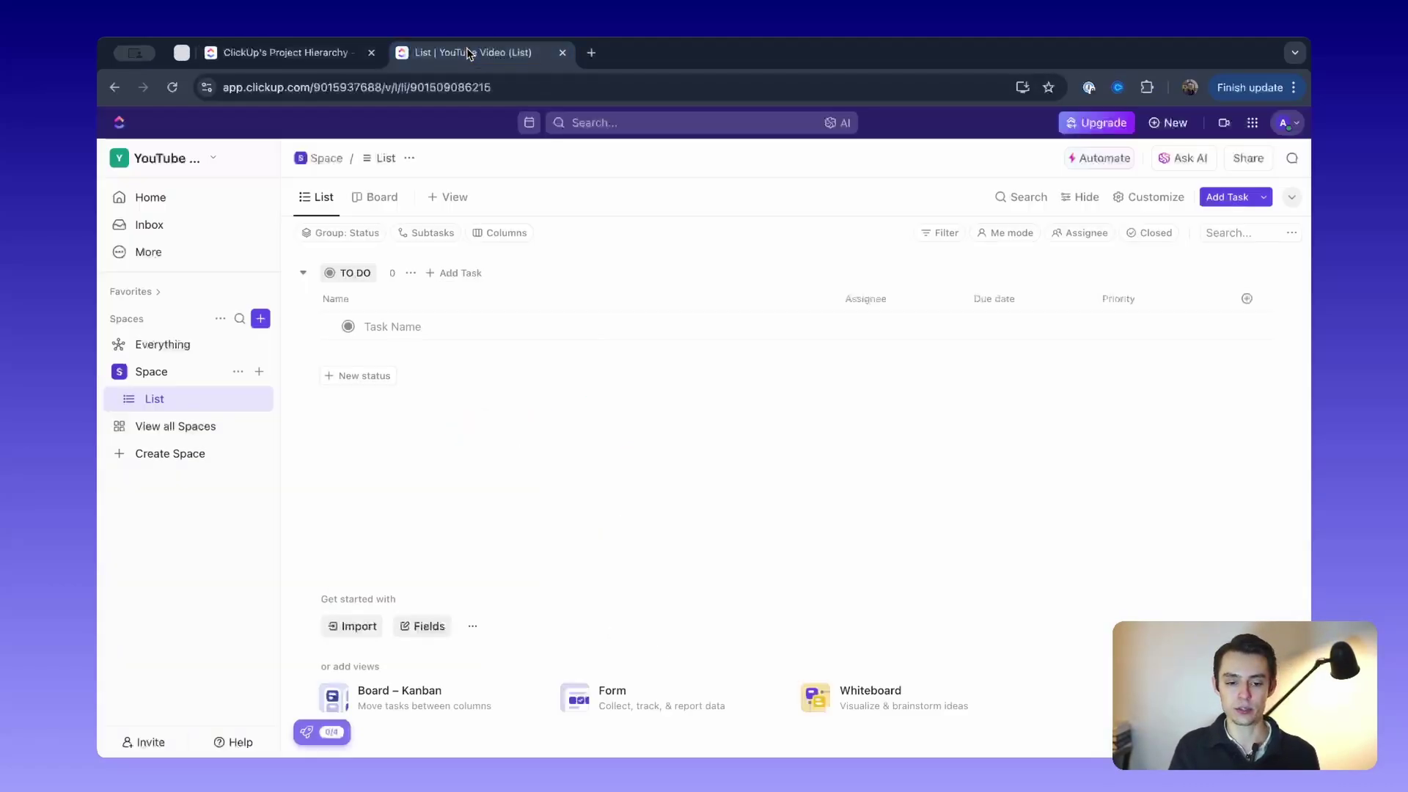
# Rename the default space as Marketing
pyautogui.click(161, 372)
pyautogui.click(240, 371)
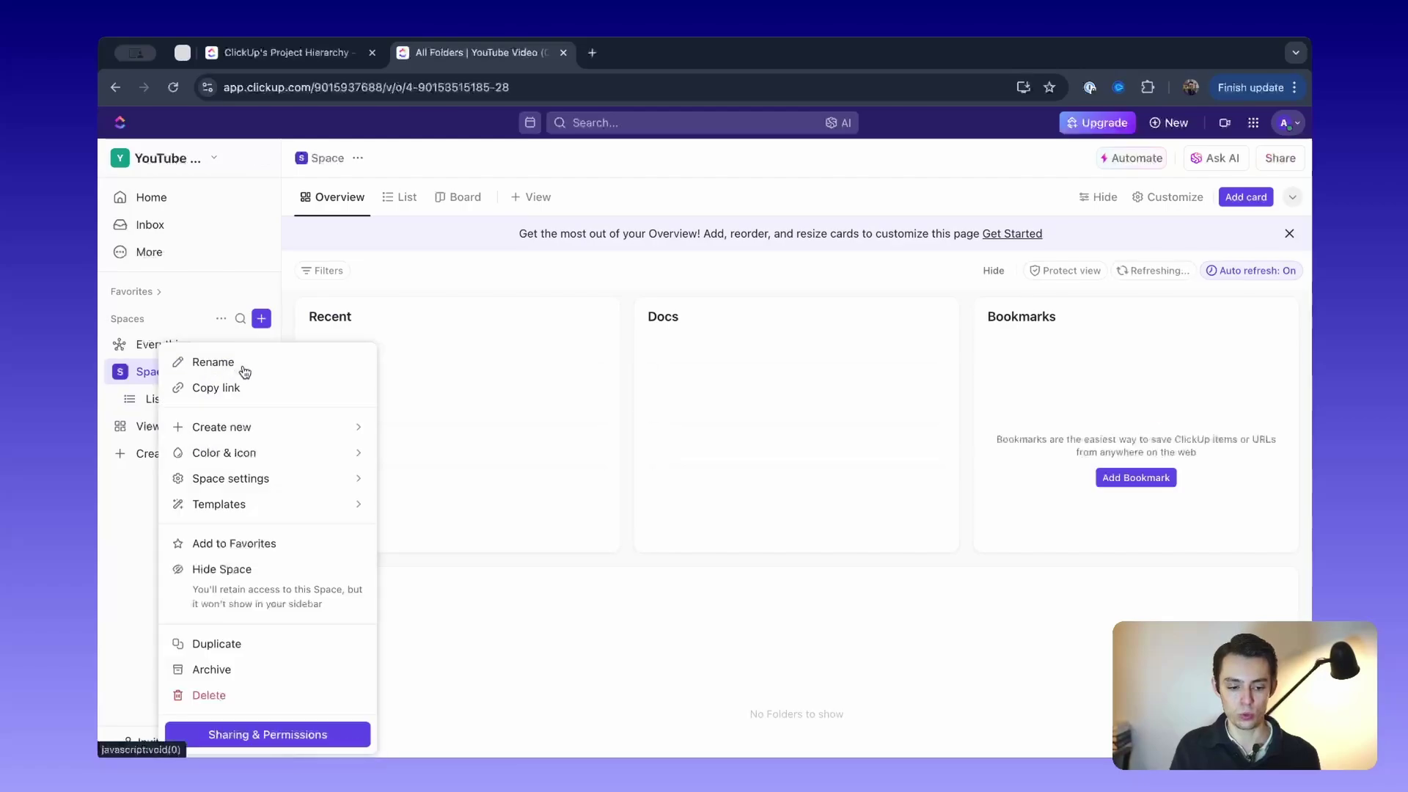
pyautogui.click(213, 362)
pyautogui.press('BackSpace')
pyautogui.write('Marke')
pyautogui.press('BackSpace')
pyautogui.press('BackSpace')
pyautogui.press('BackSpace')
pyautogui.press('BackSpace')
pyautogui.press('BackSpace')
pyautogui.write('Marketing')
pyautogui.click(917, 744)
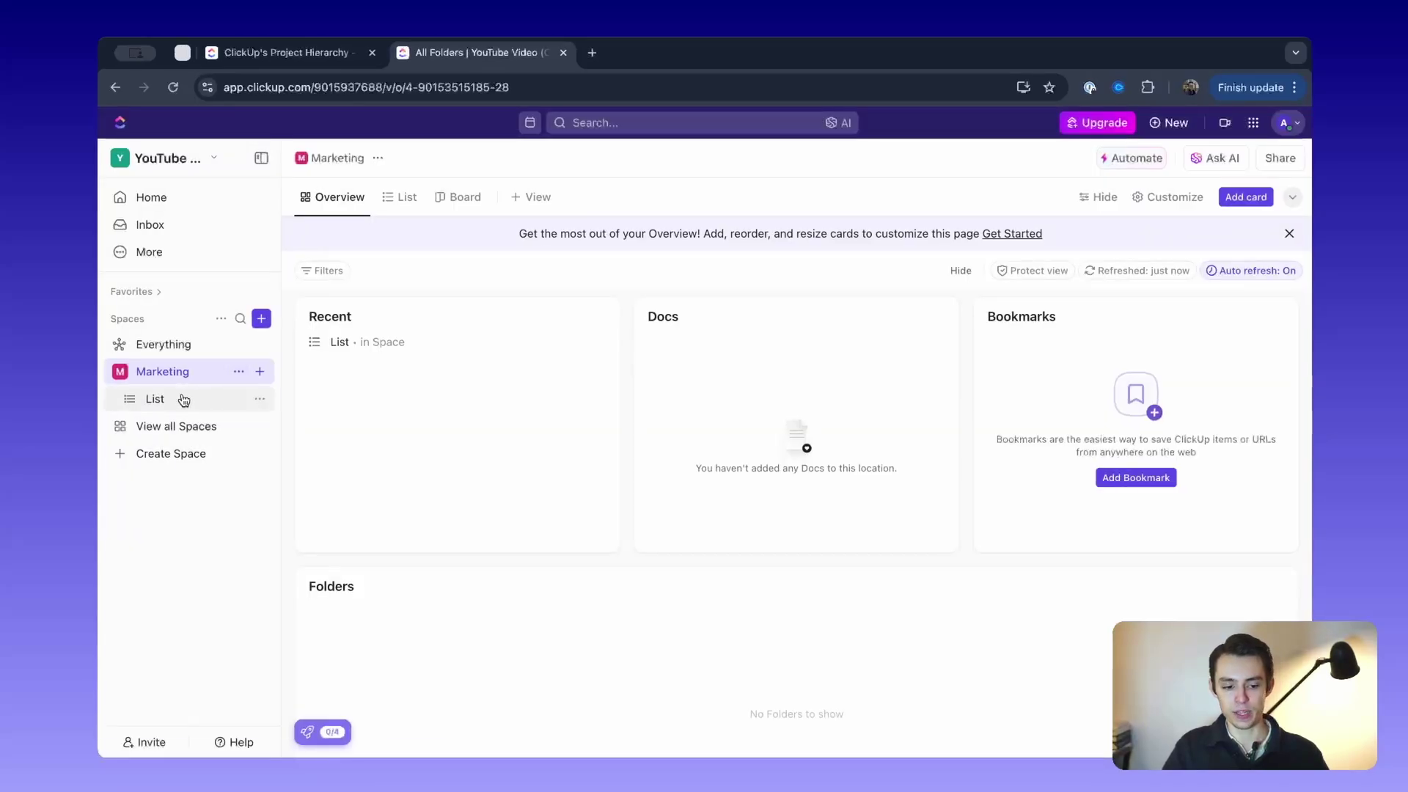
# Create a list named YouTube Content in the Marketing space
pyautogui.click(183, 399)
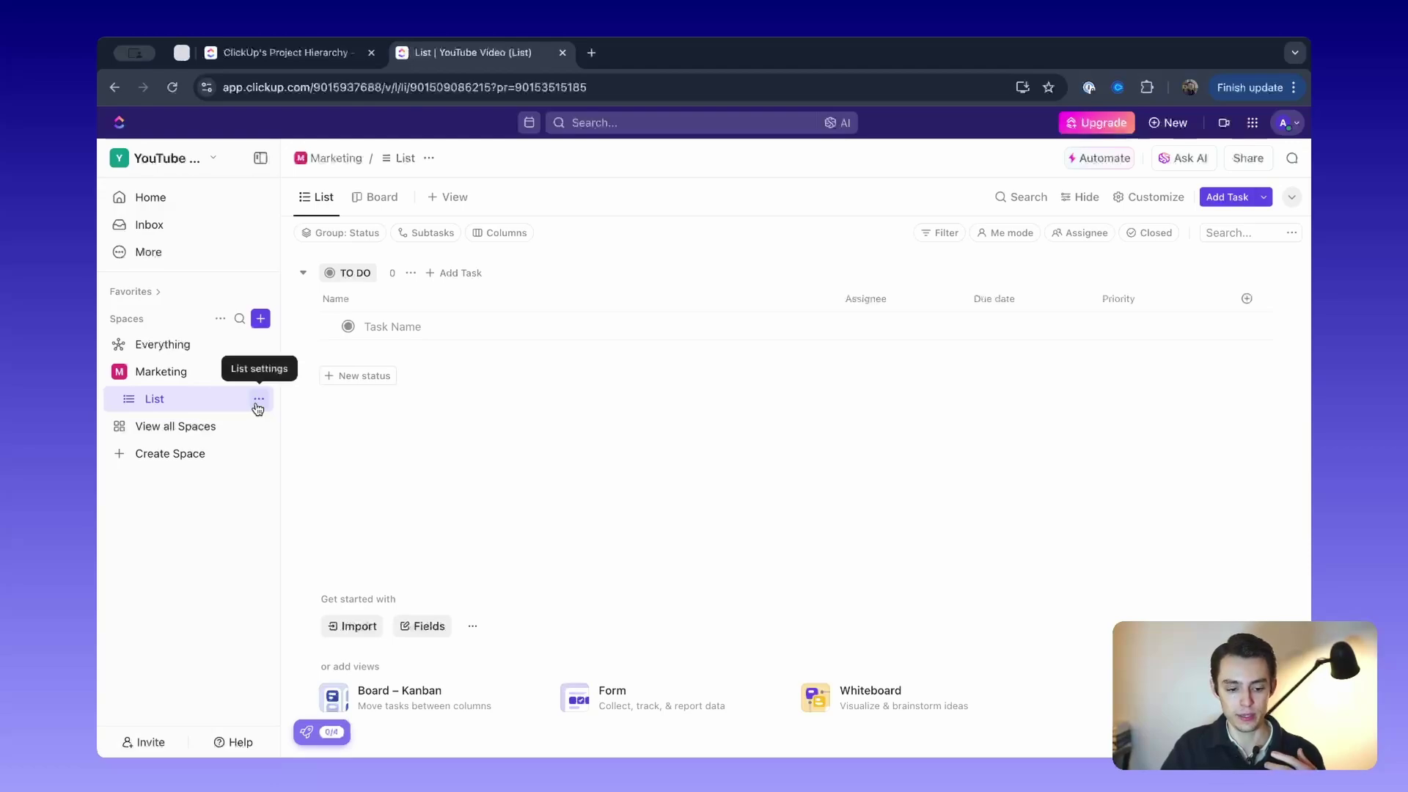
pyautogui.click(258, 372)
pyautogui.click(285, 406)
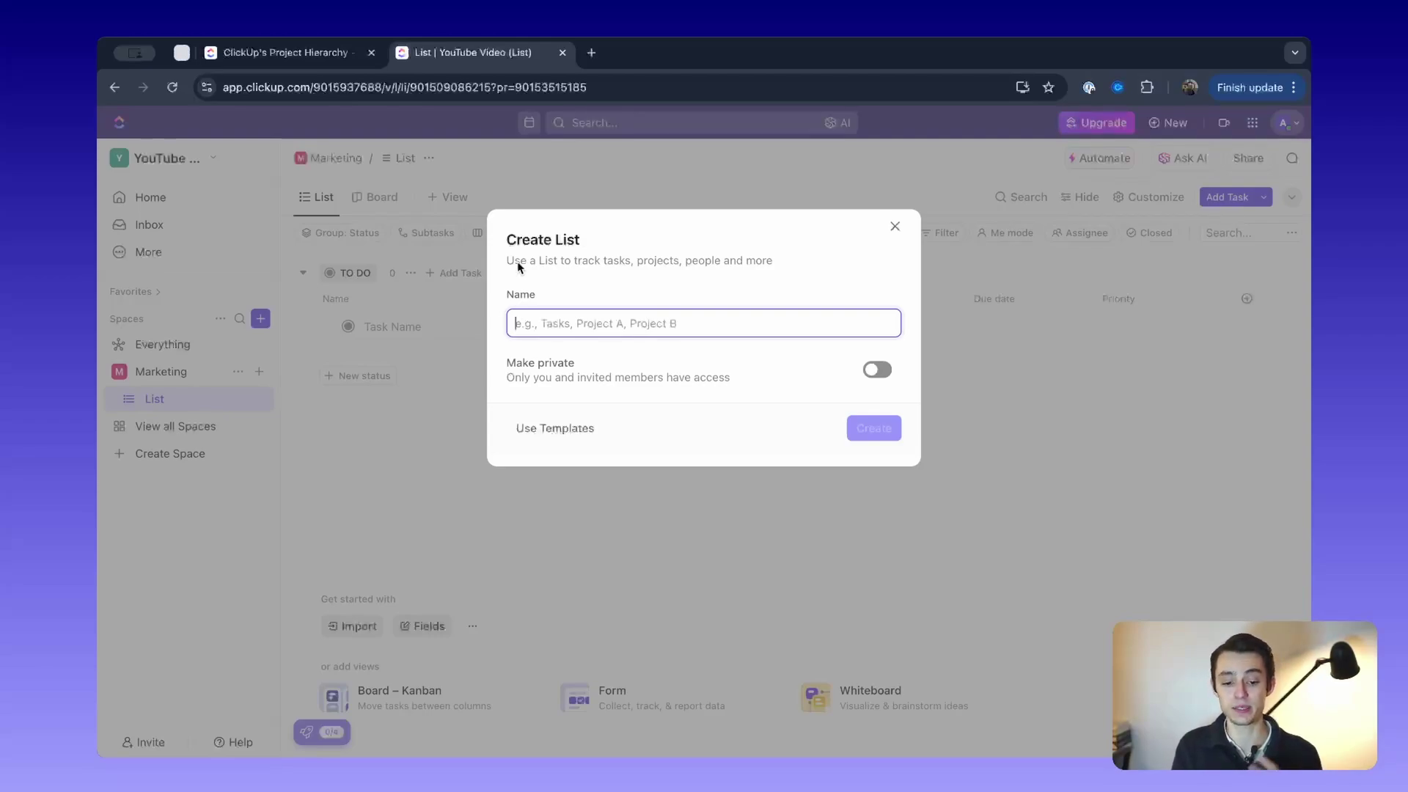
pyautogui.moveTo(517, 261); pyautogui.dragTo(604, 265)
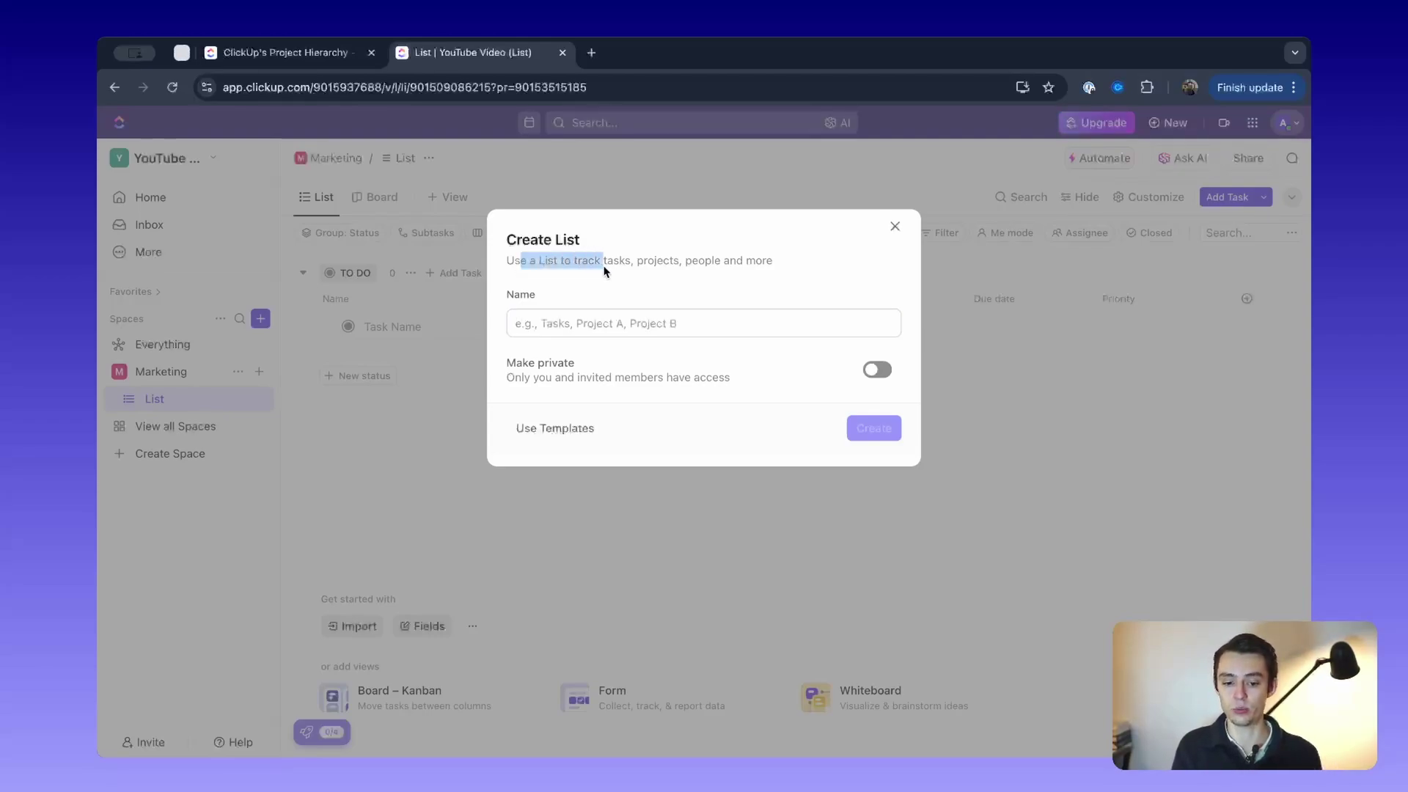
pyautogui.click(610, 264)
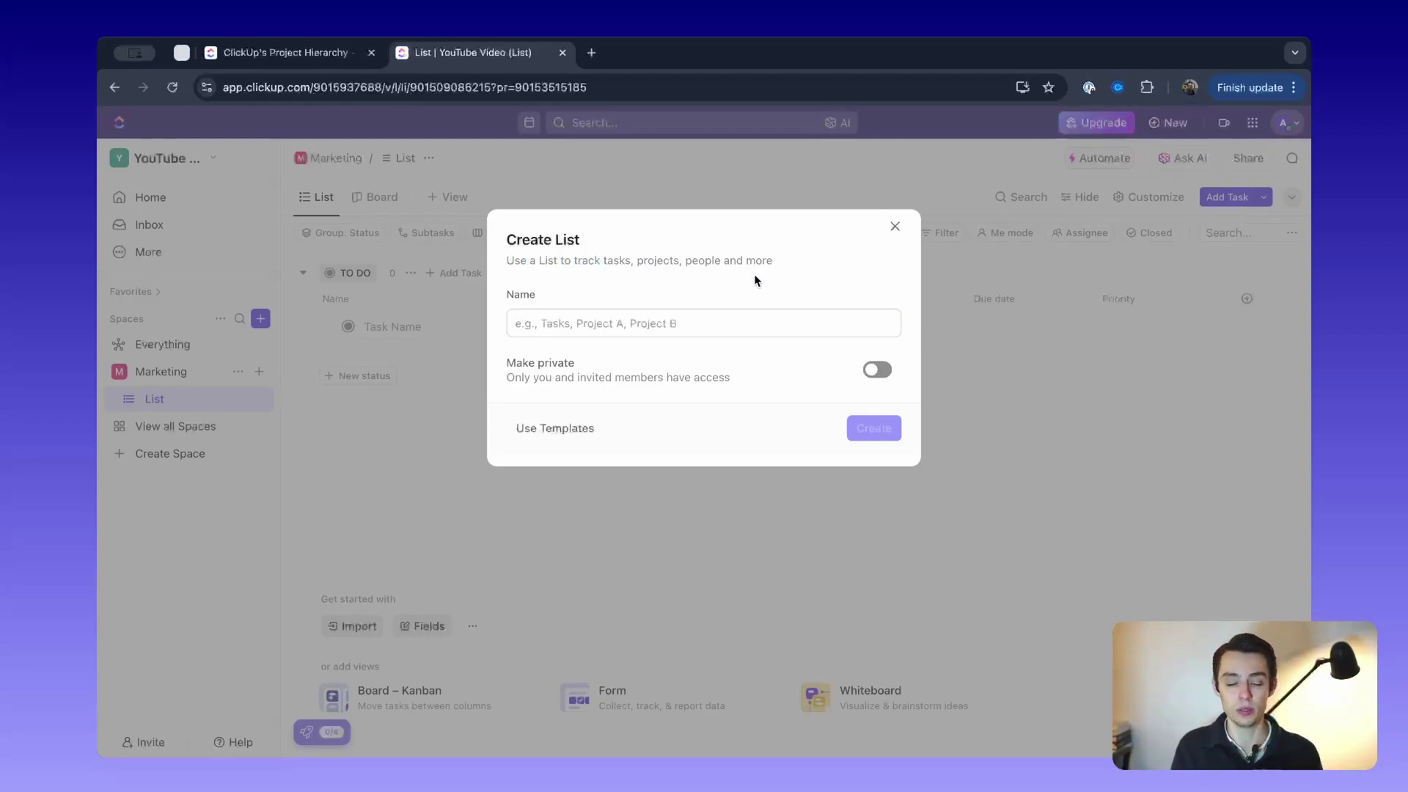
pyautogui.click(632, 321)
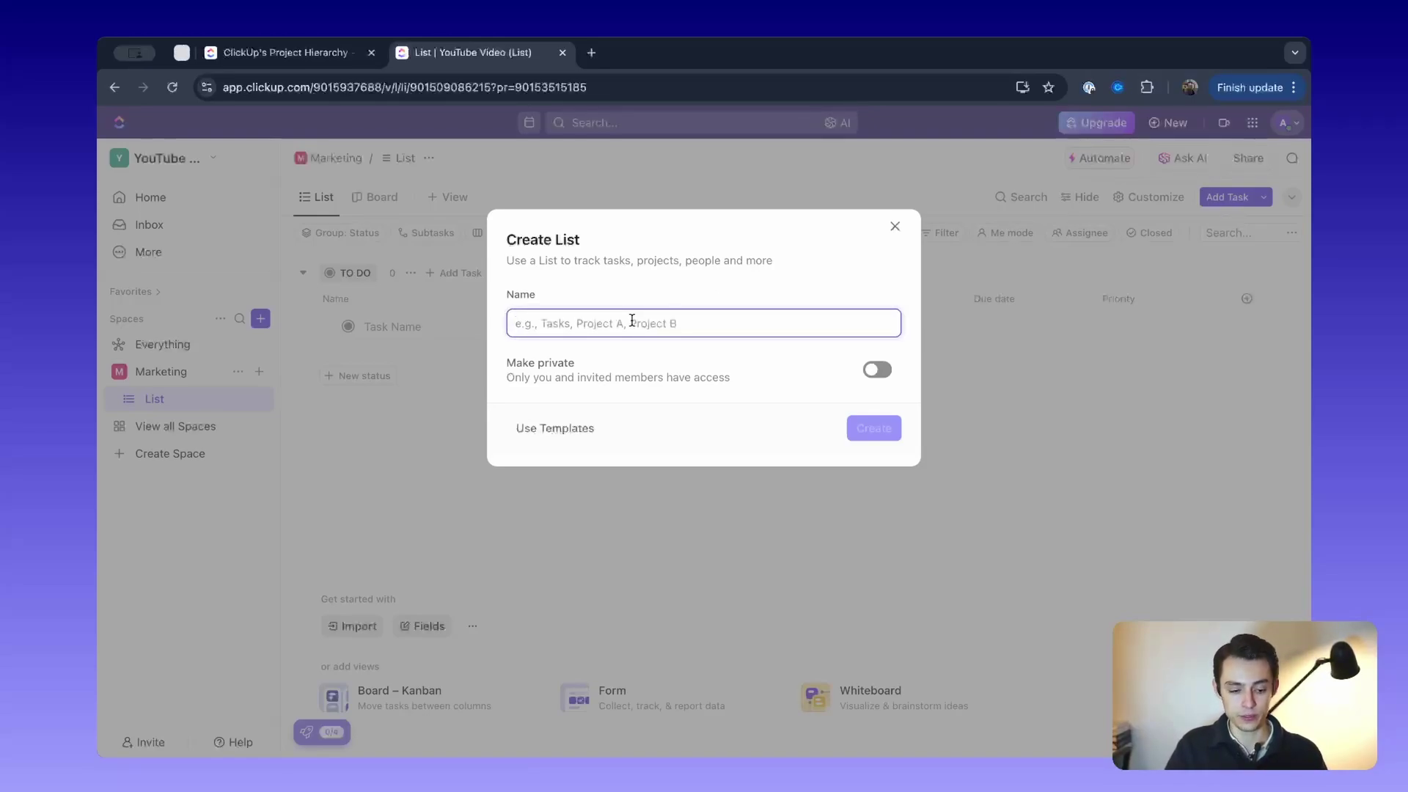
pyautogui.write('YouTube Content')
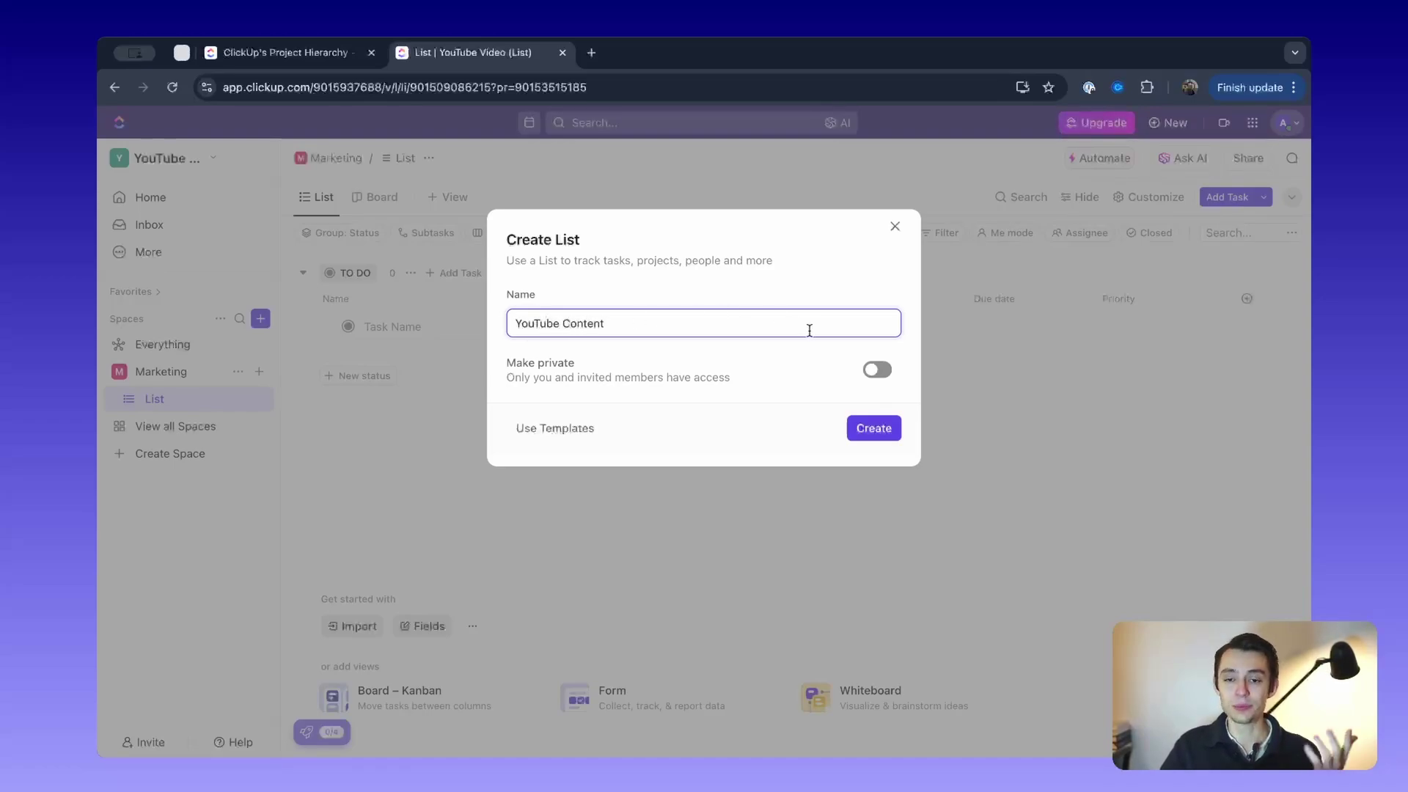
pyautogui.click(873, 428)
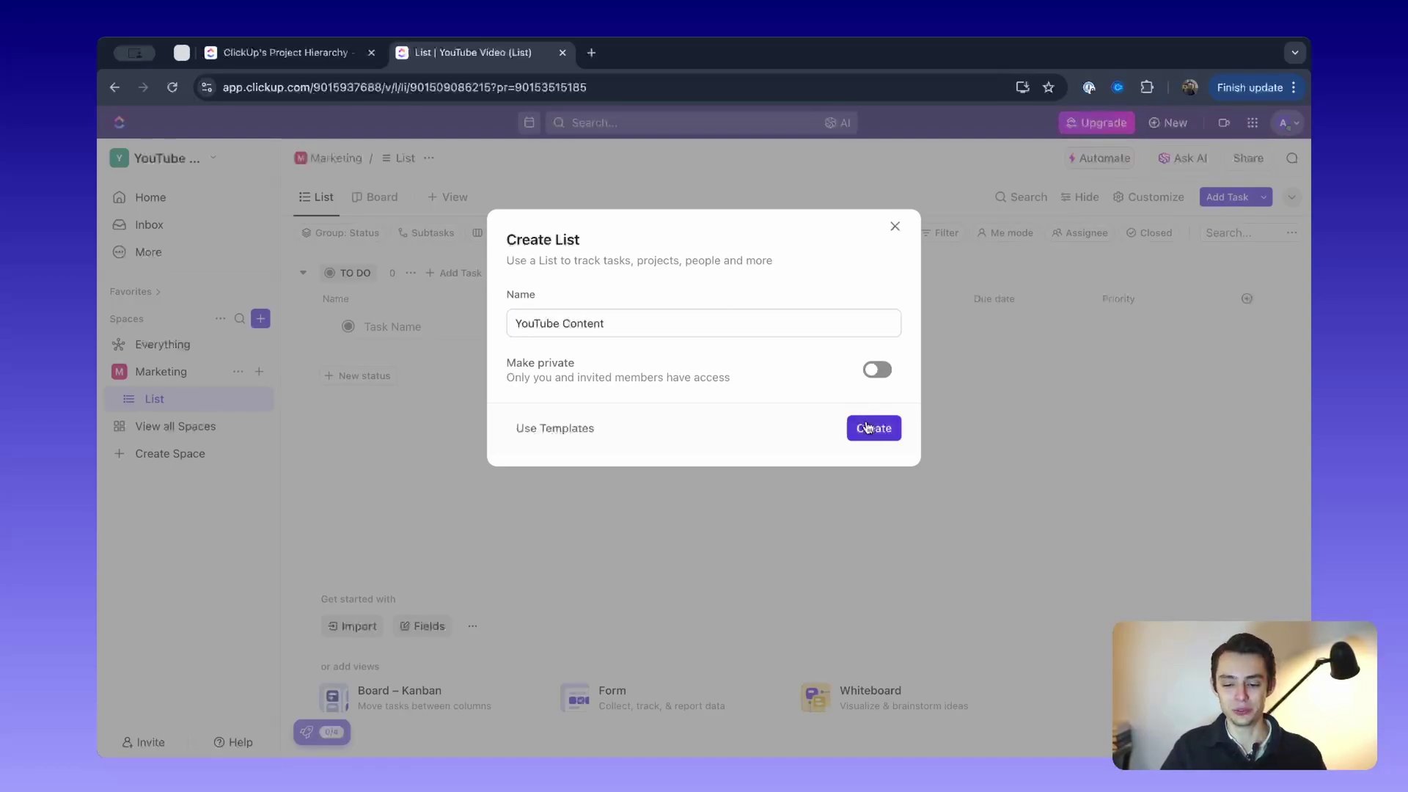
# Rename the default list in the Marketing space as Lead Gen
pyautogui.click(260, 403)
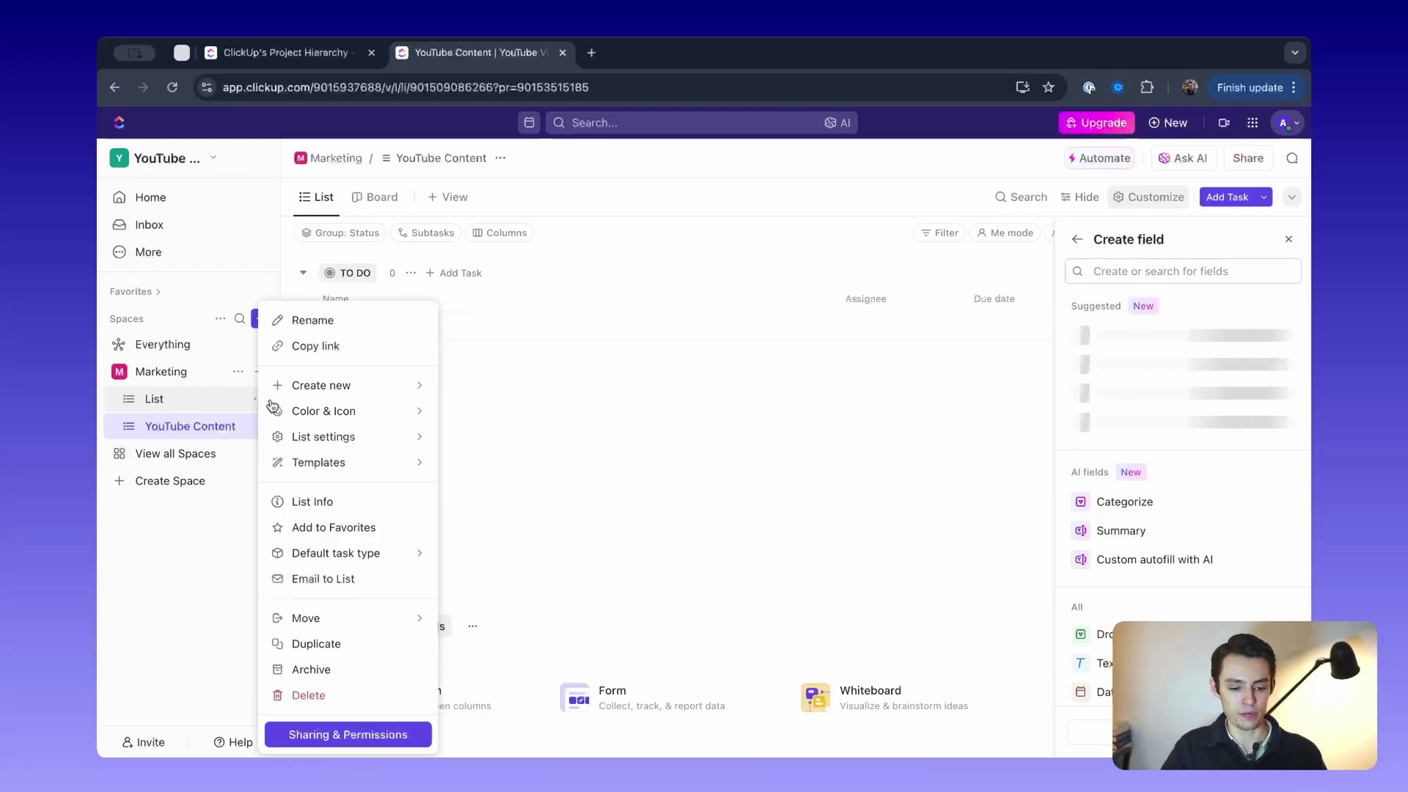
pyautogui.click(343, 322)
pyautogui.press('BackSpace')
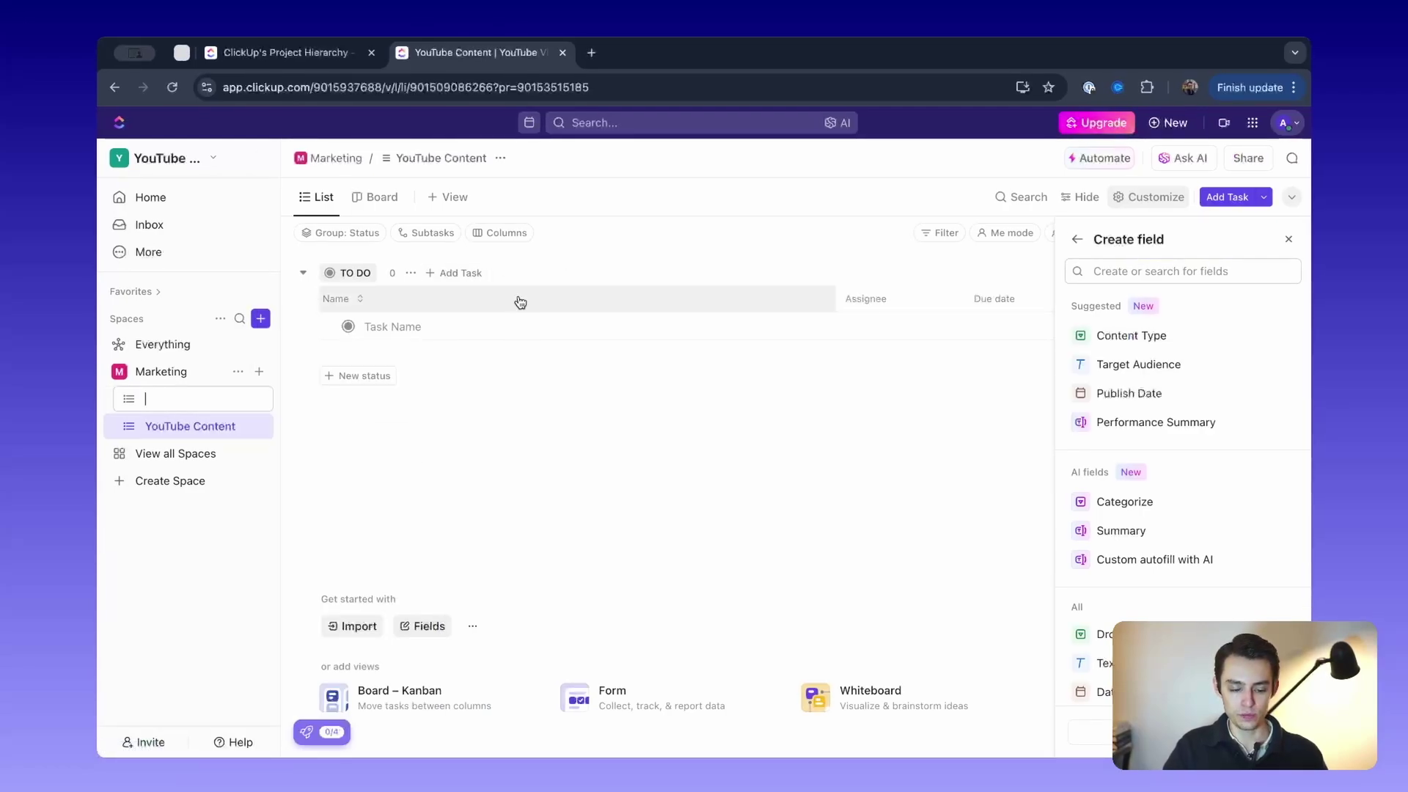
pyautogui.write('Lead Gen')
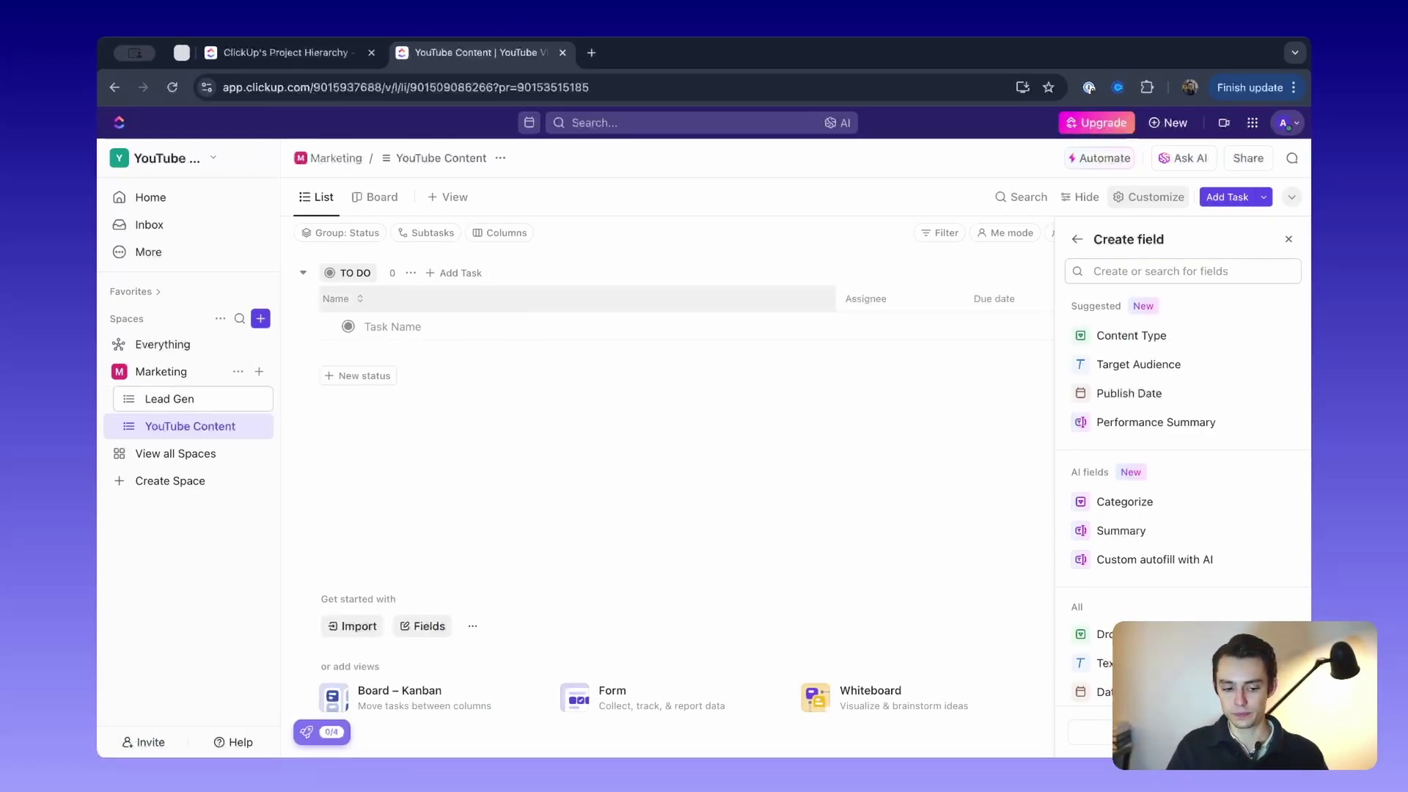
pyautogui.press('Return')
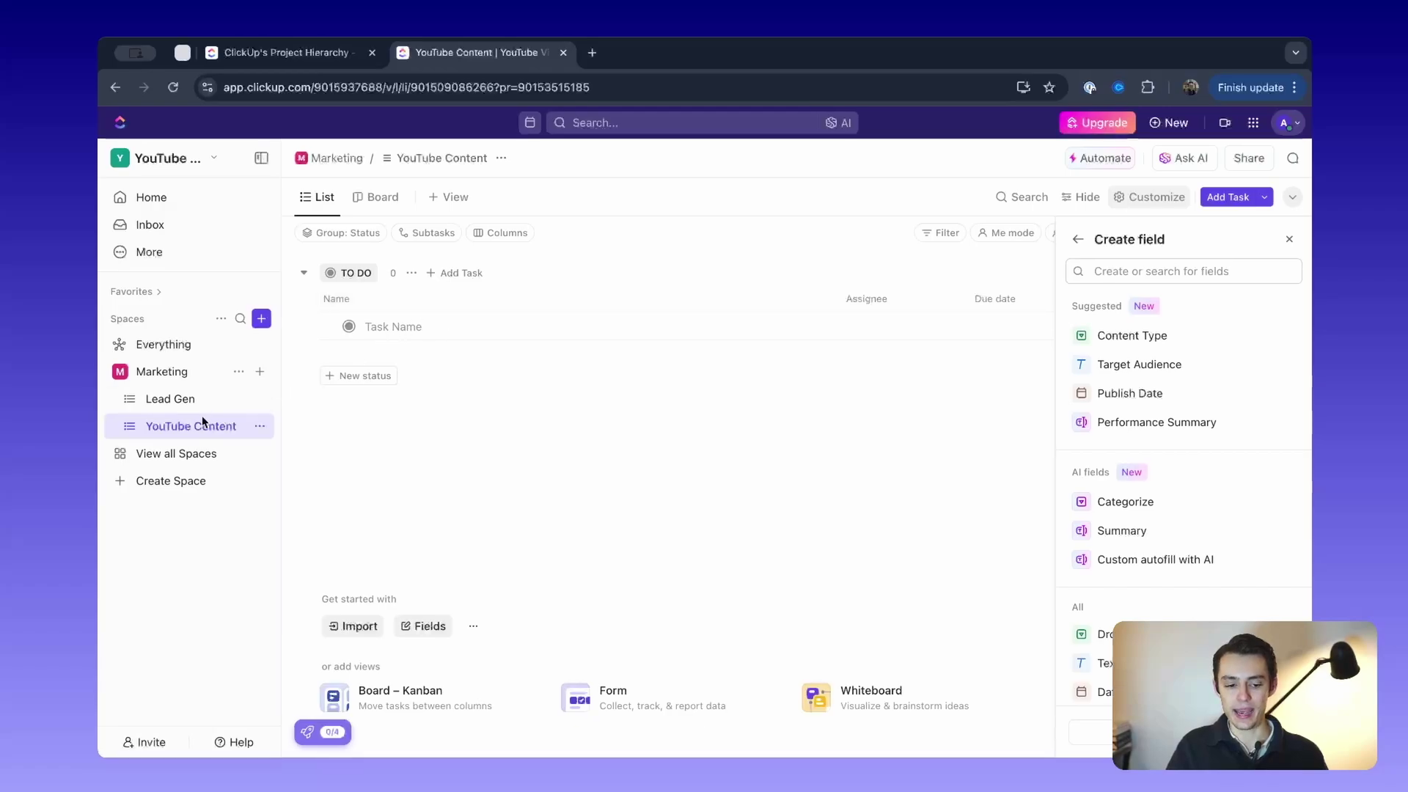
# Create a list named LinkedIn Content in the Marketing space
pyautogui.click(259, 371)
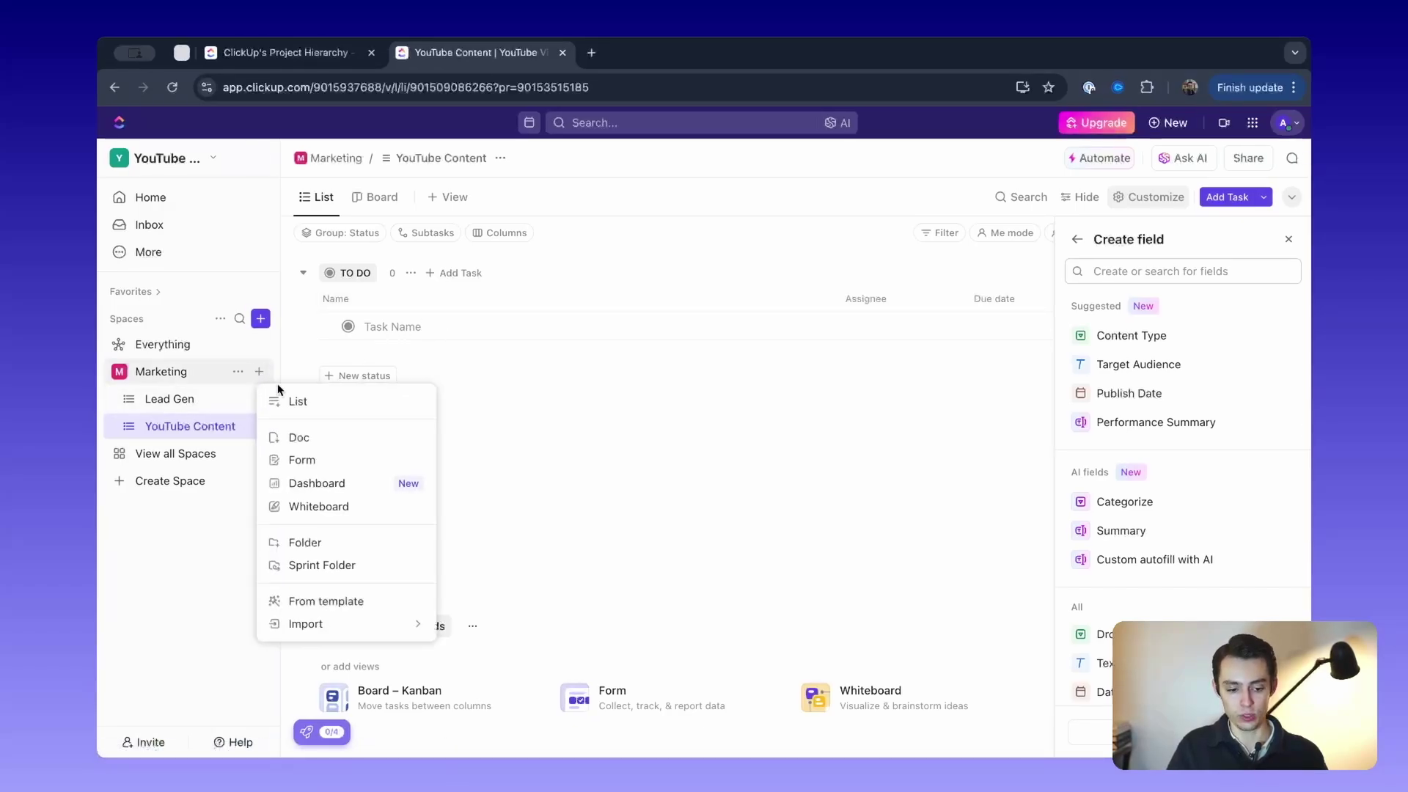
pyautogui.click(303, 406)
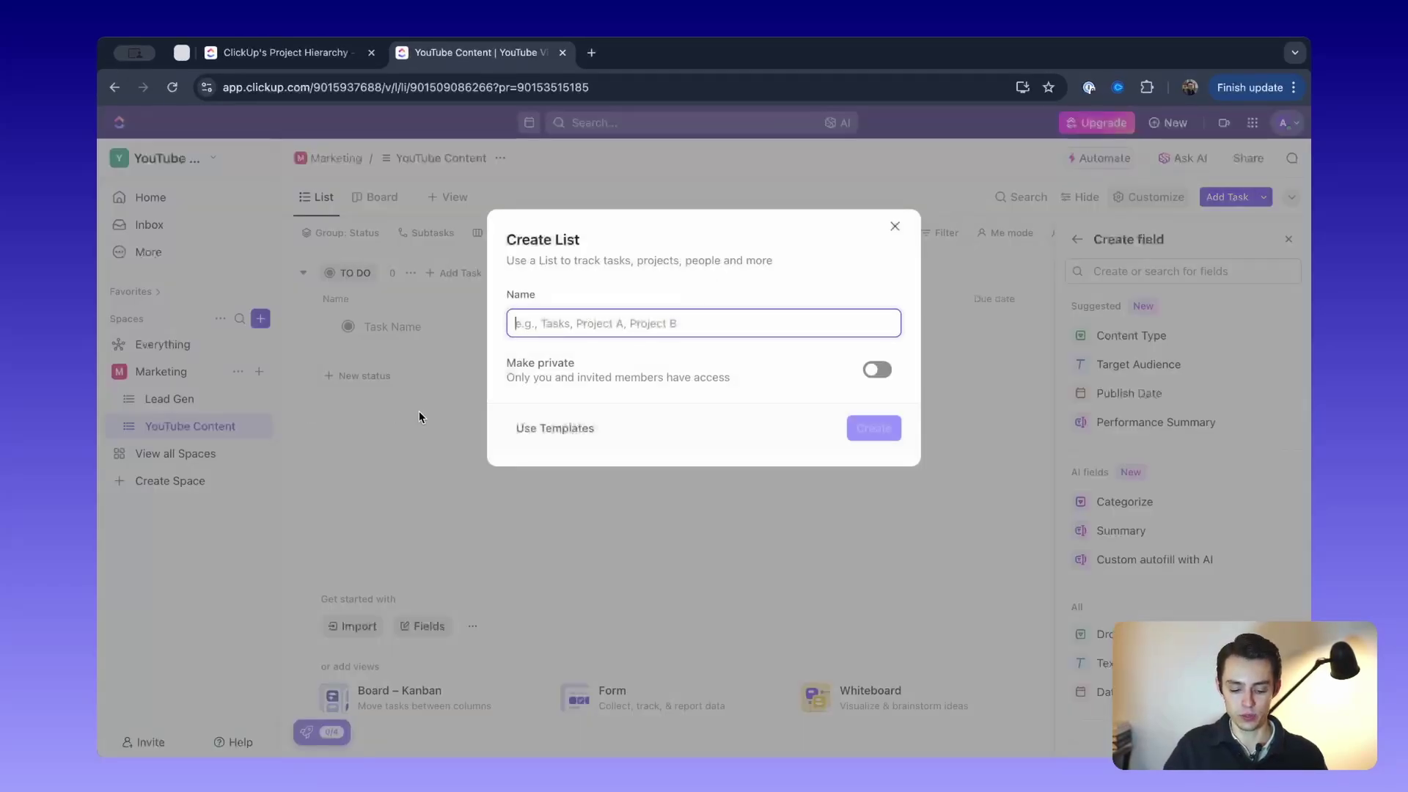
pyautogui.write('LinkedIn Content')
pyautogui.press('Return')
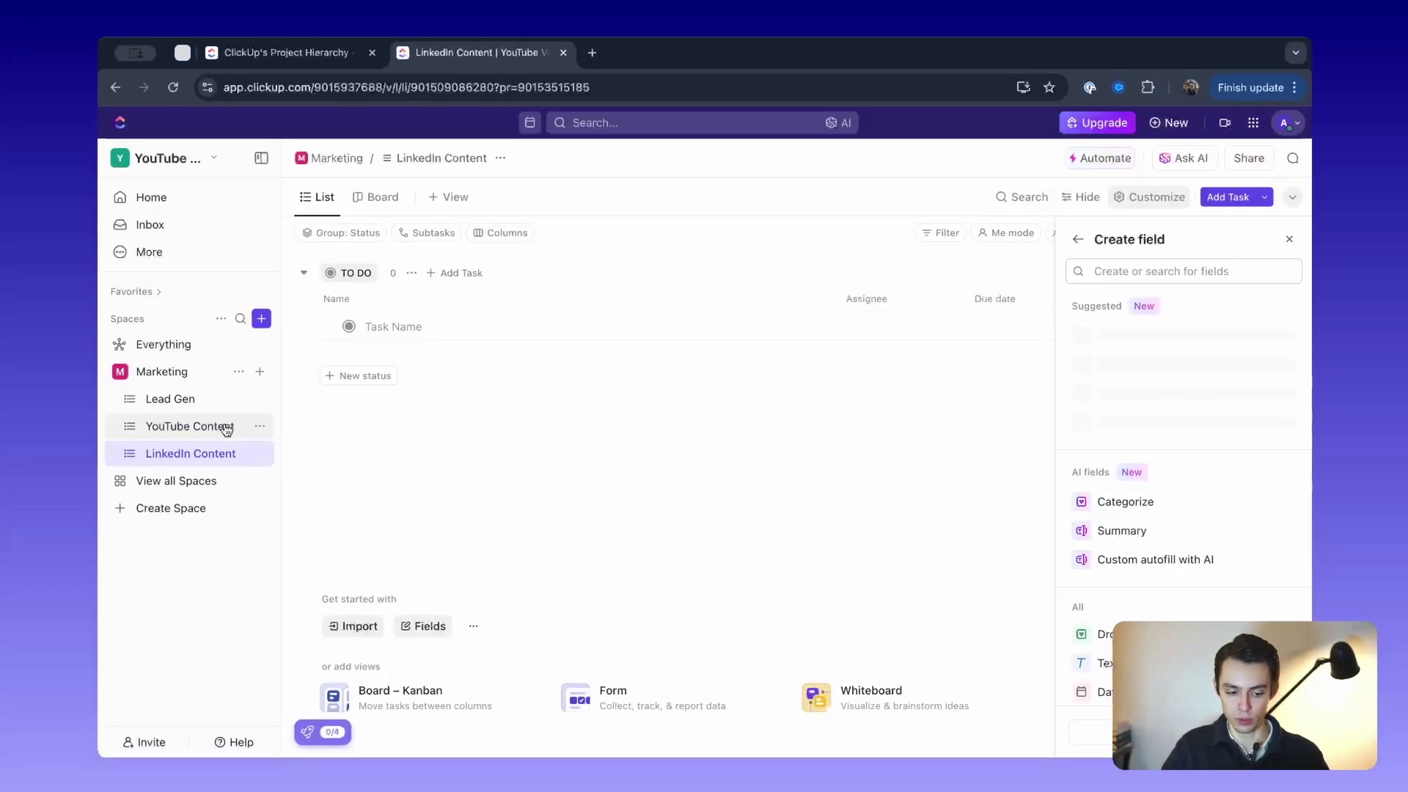
pyautogui.click(260, 426)
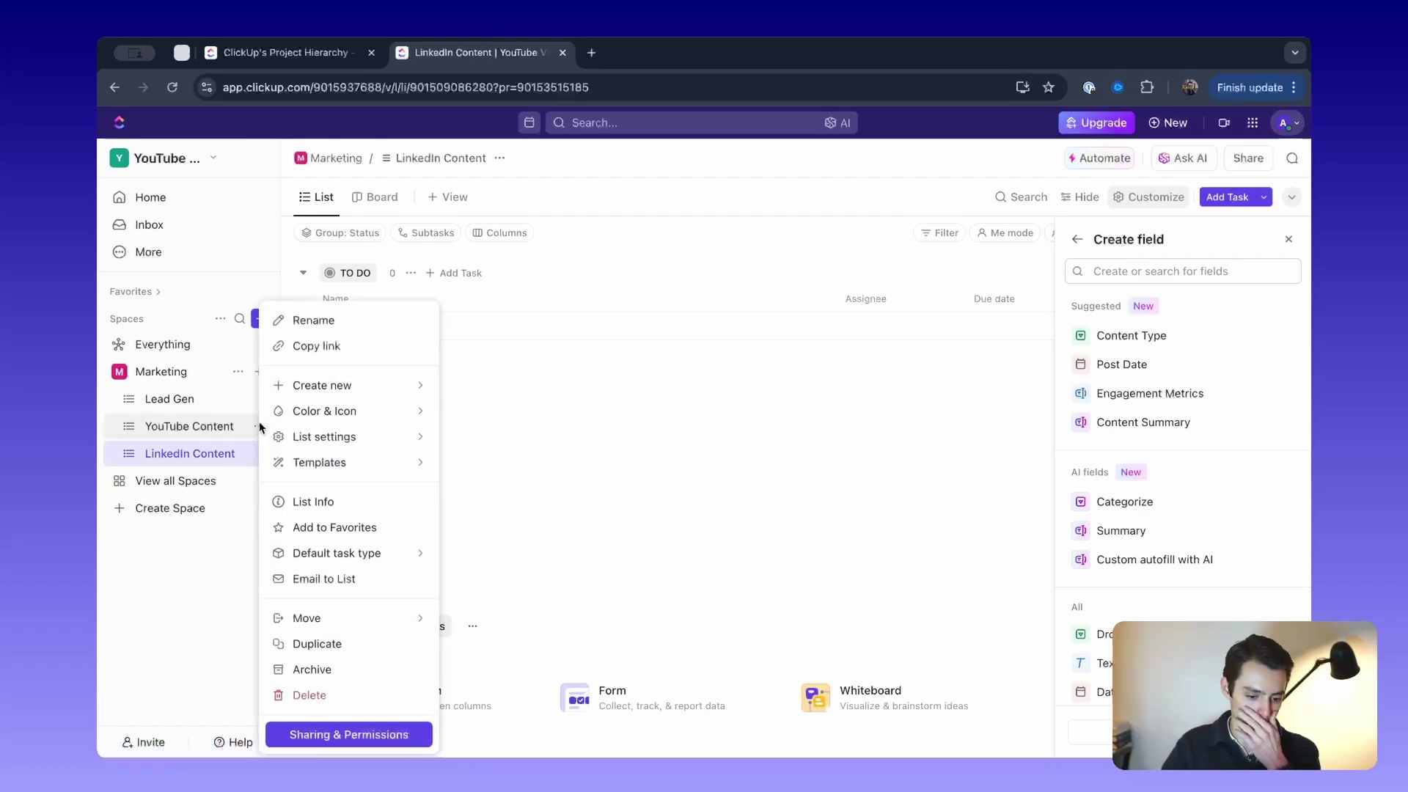
pyautogui.click(222, 452)
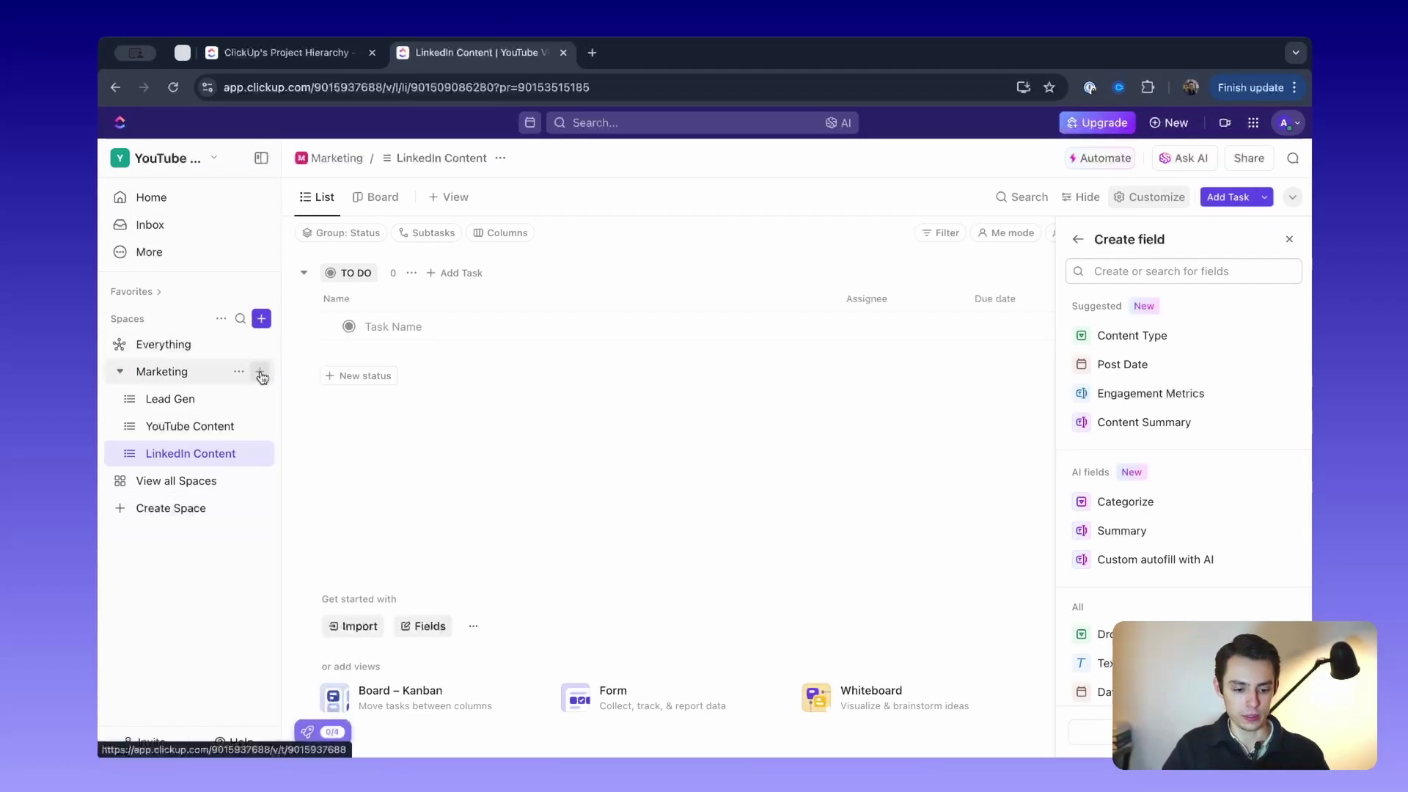
# Create a Content folder in the Marketing space and move the LinkedIn Content and YouTube Content lists into it
pyautogui.click(260, 372)
pyautogui.click(324, 543)
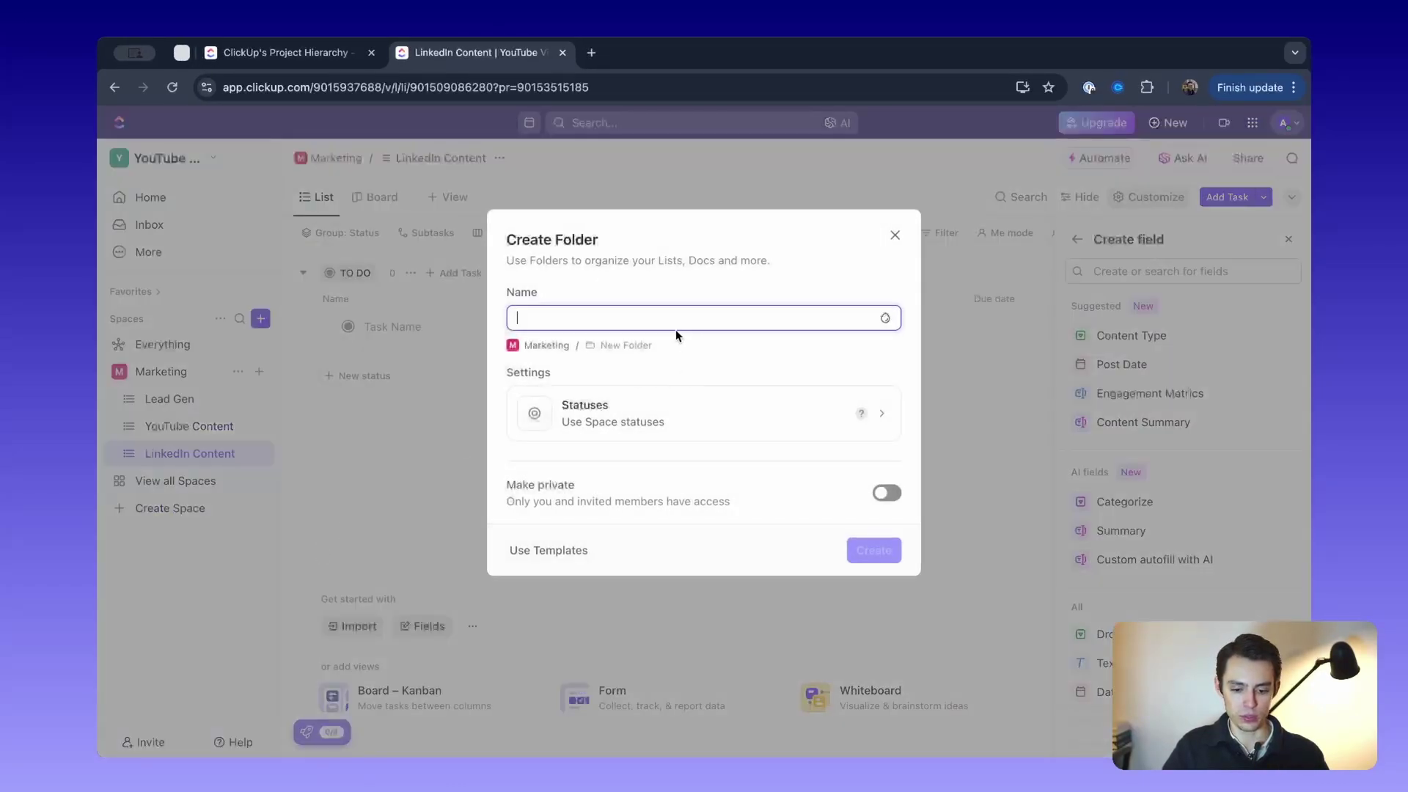
pyautogui.write('Content')
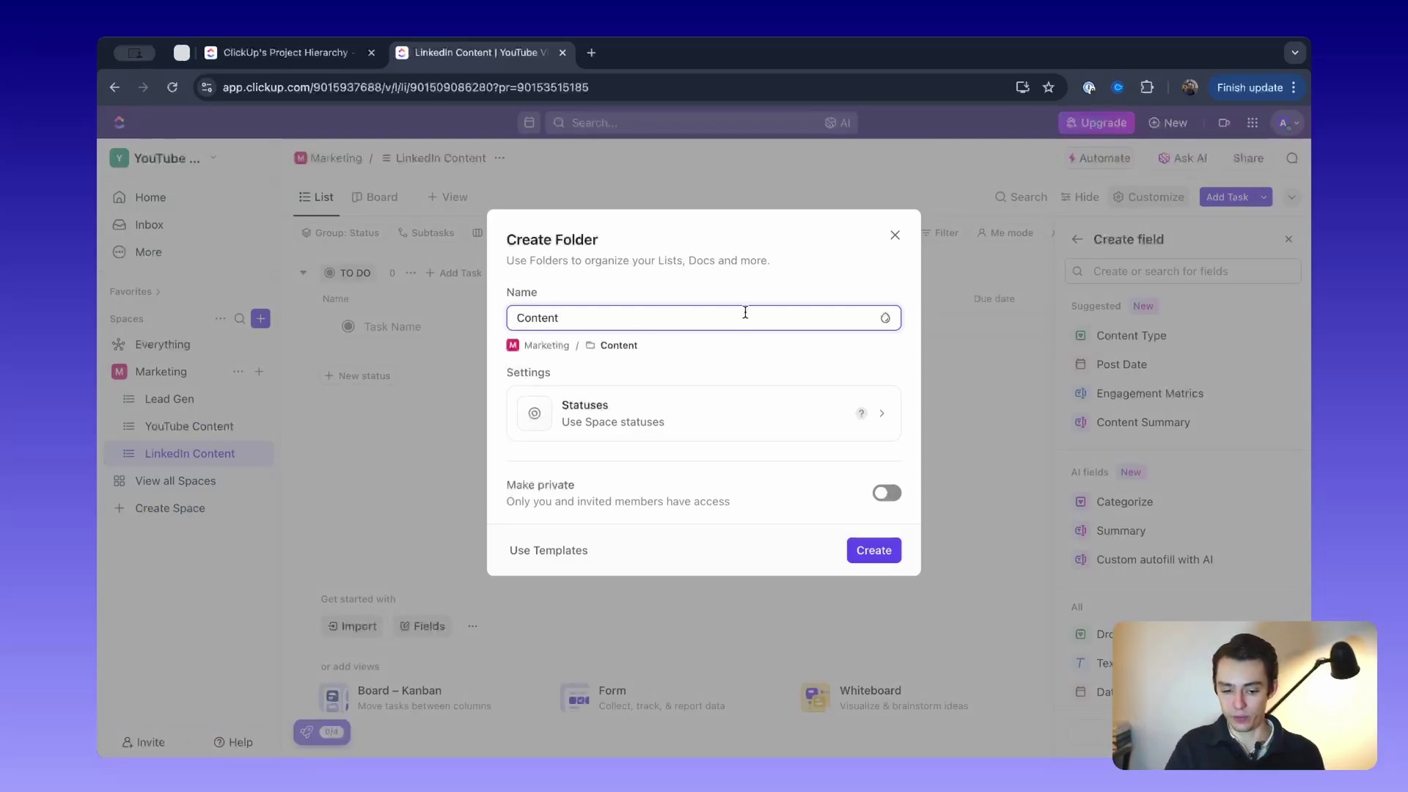
pyautogui.click(873, 550)
pyautogui.moveTo(220, 455); pyautogui.dragTo(189, 480)
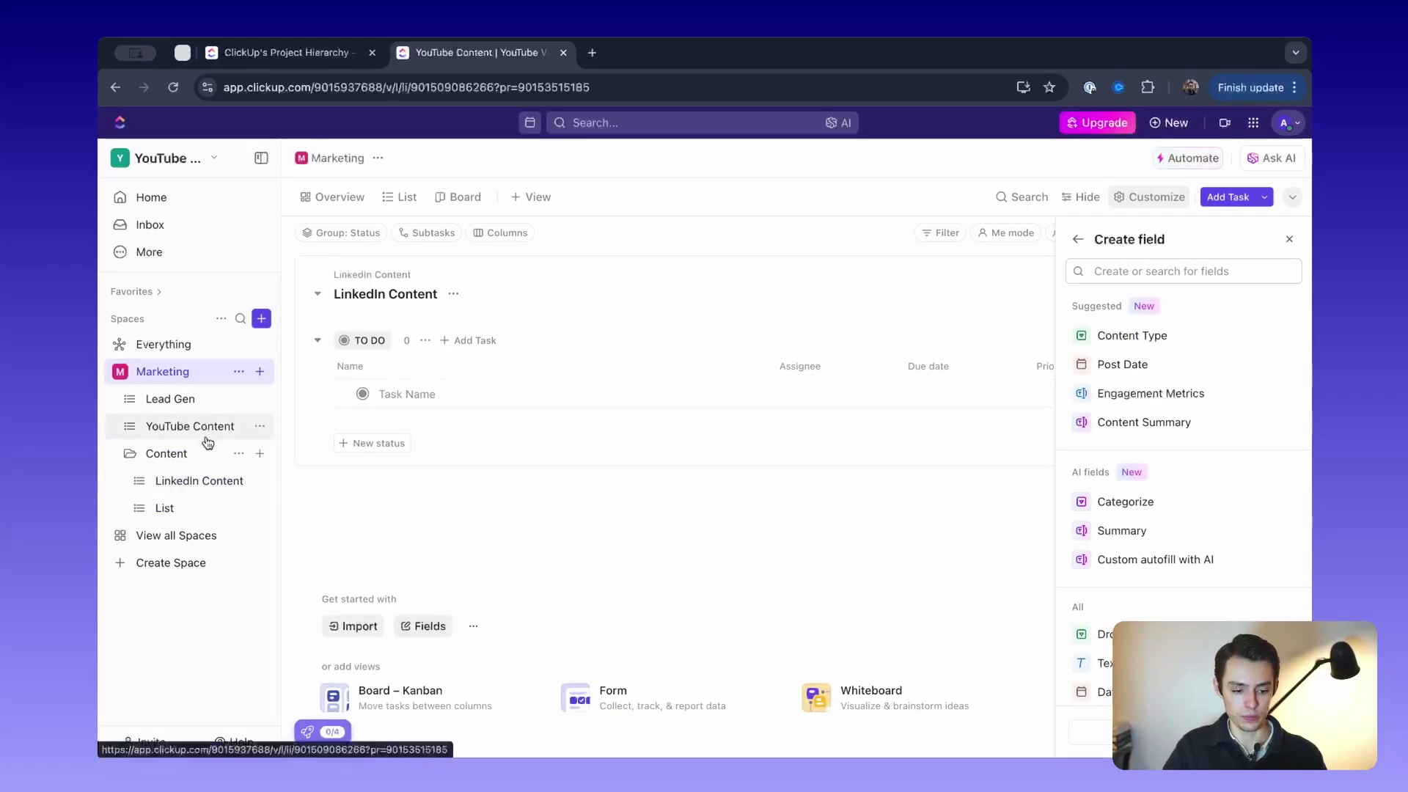
pyautogui.moveTo(207, 424); pyautogui.dragTo(206, 463)
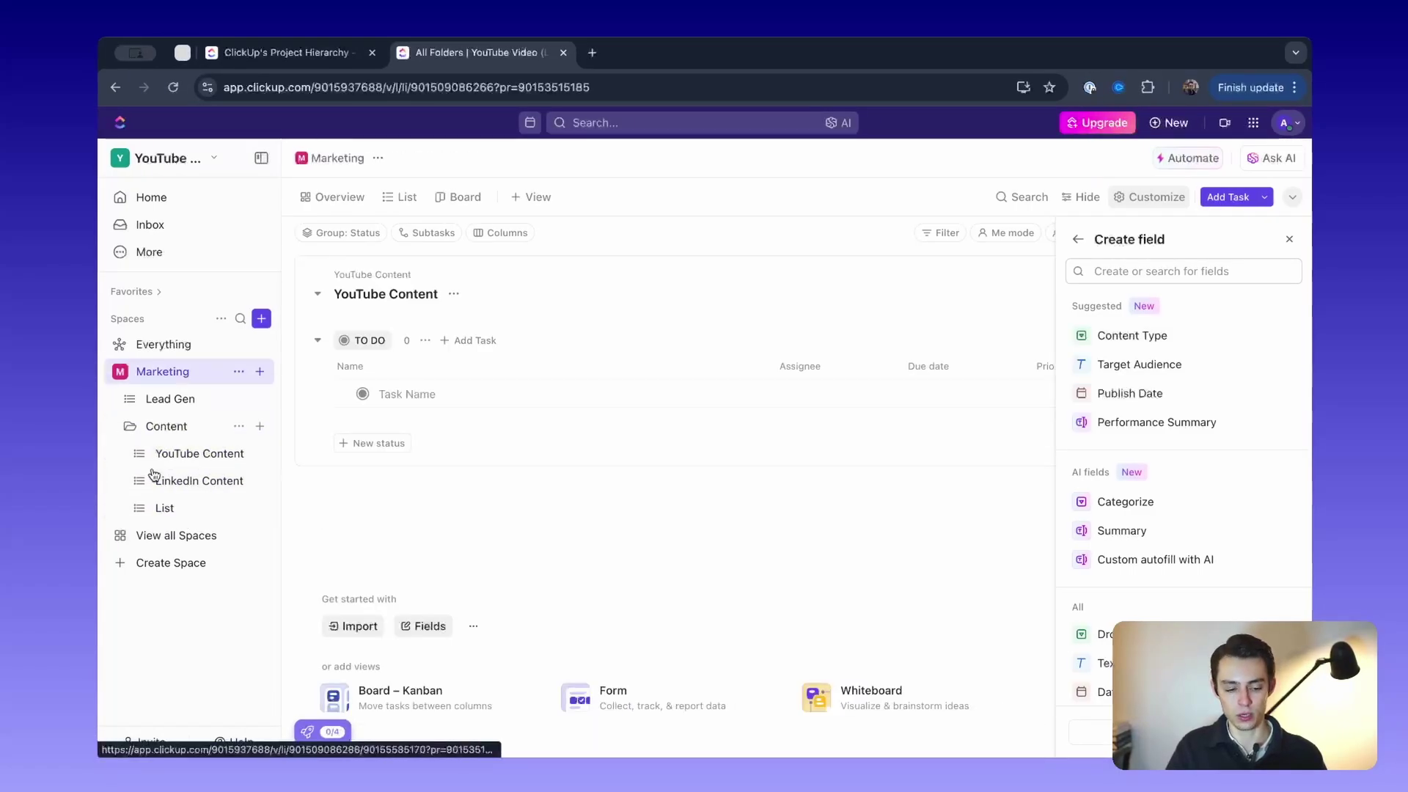
# Delete the default list from the Content folder and place the Lead Gen list below the folder
pyautogui.click(260, 512)
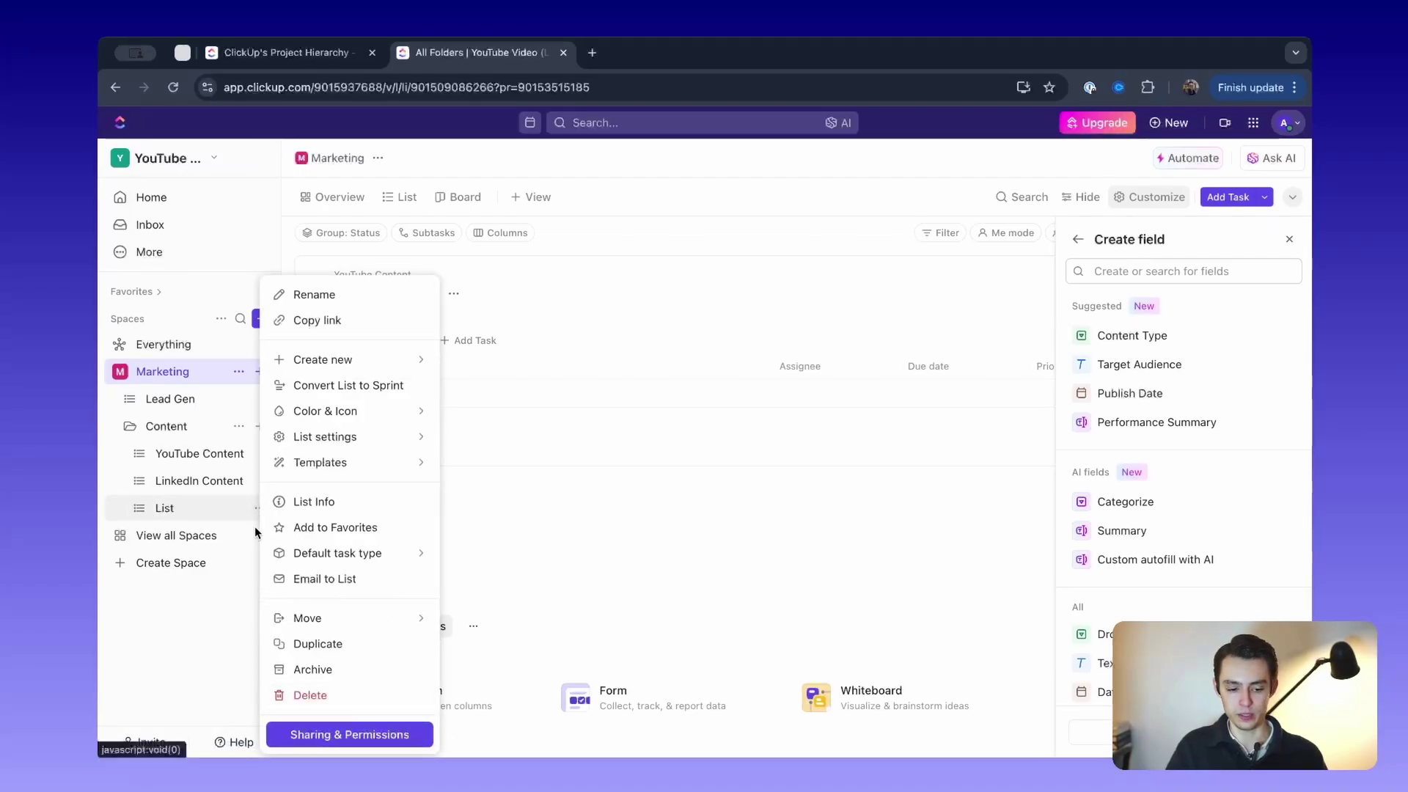
pyautogui.click(340, 698)
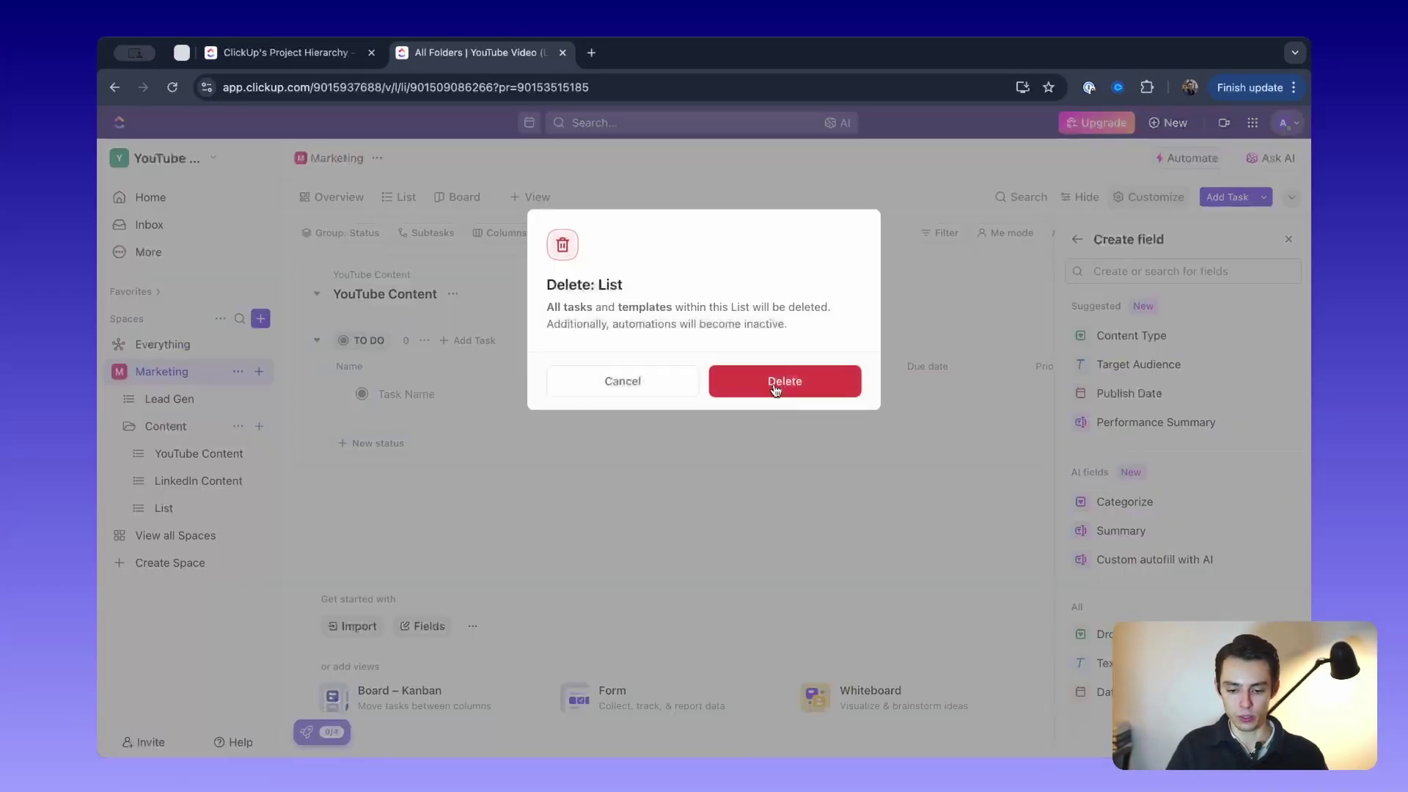
pyautogui.click(776, 383)
pyautogui.moveTo(170, 399); pyautogui.dragTo(213, 451)
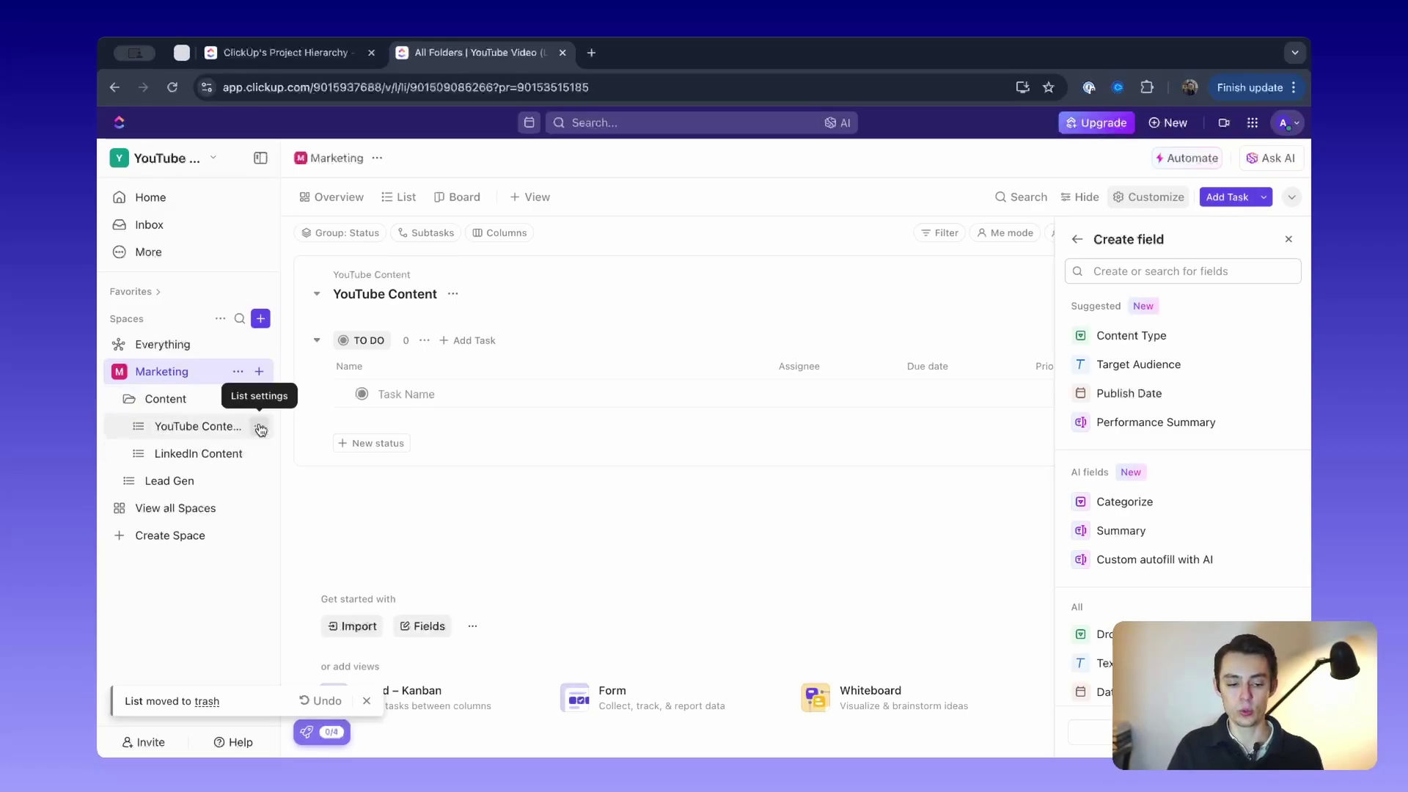
pyautogui.click(259, 396)
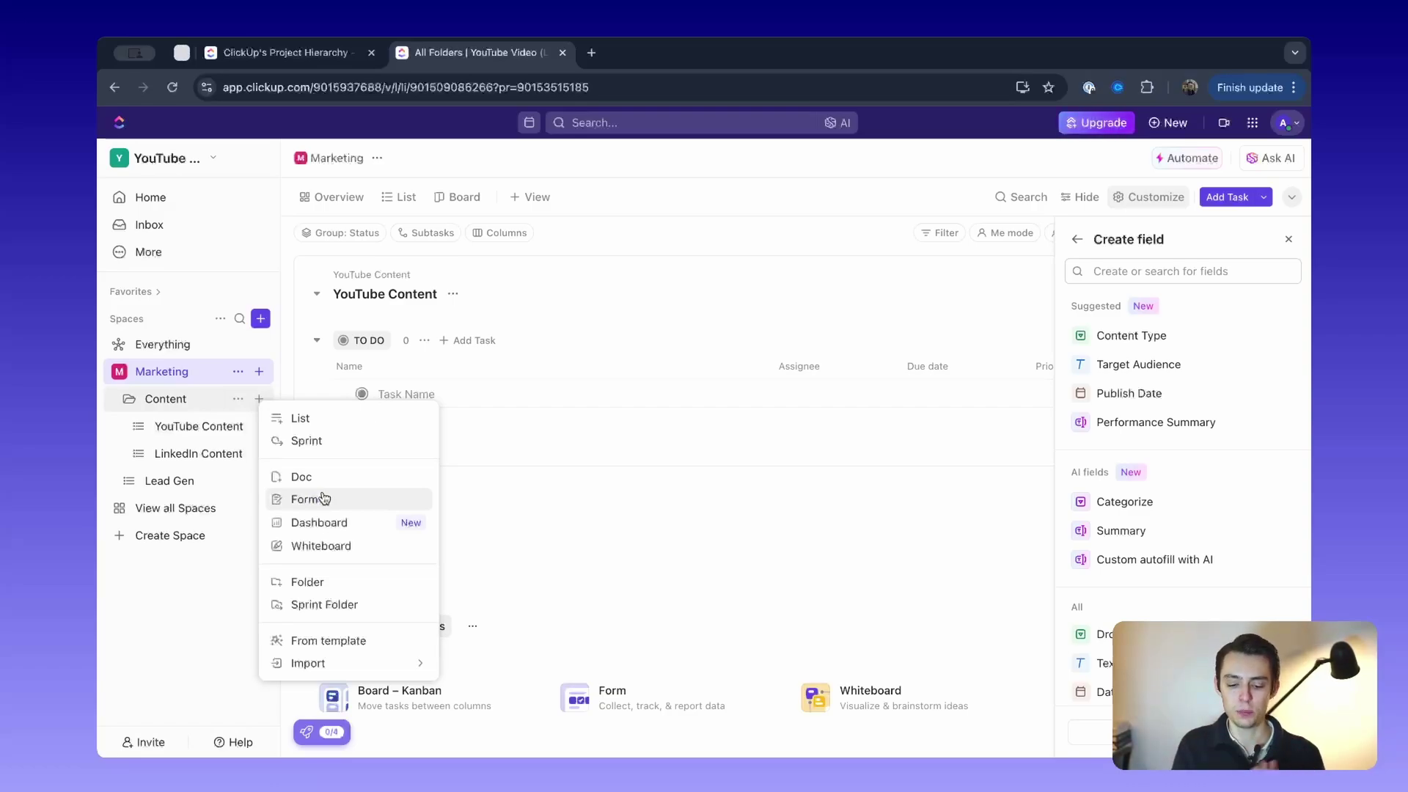
pyautogui.click(220, 605)
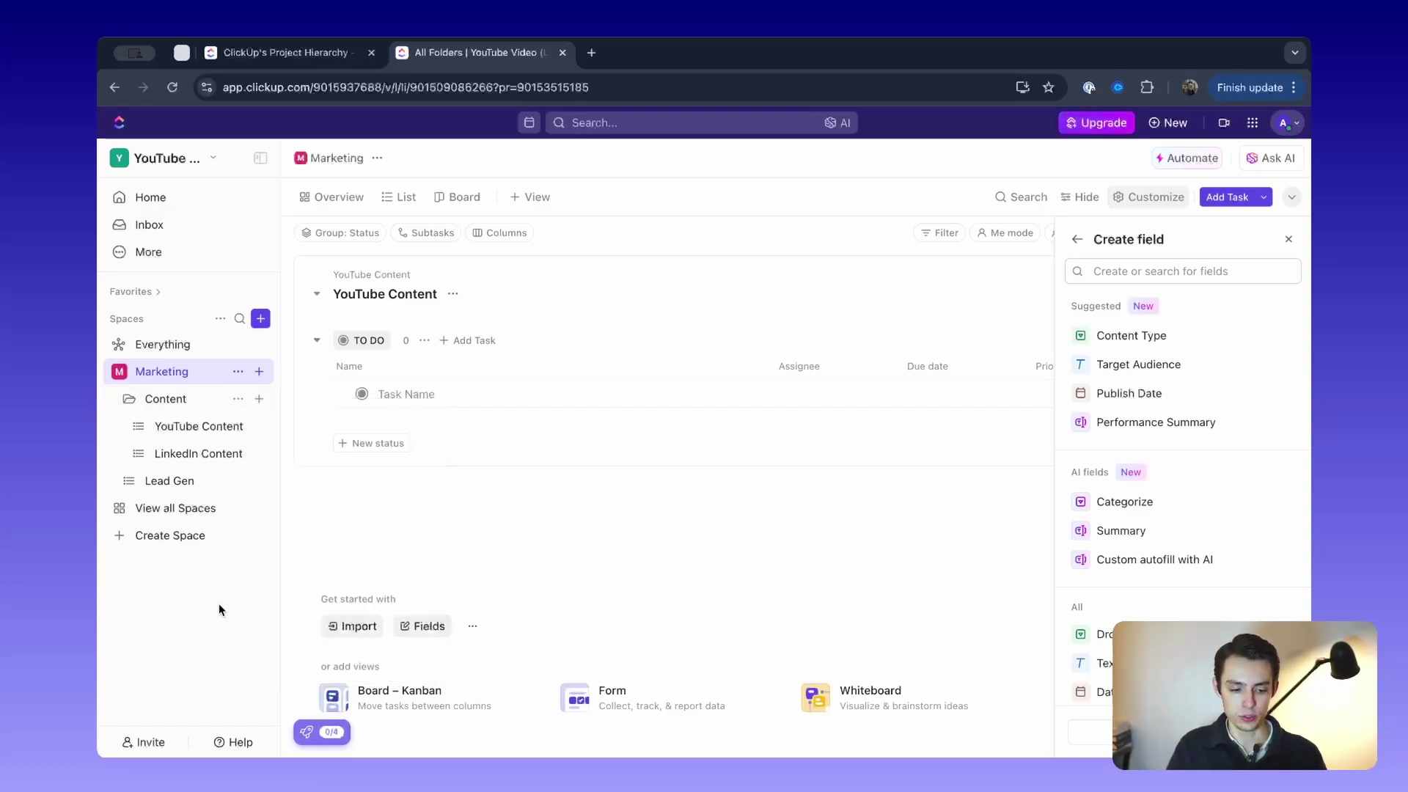
# Examine the Task, Subtasks, Nested Subtasks and Checklist levels in the hierarchy guide's comparison table
pyautogui.click(318, 57)
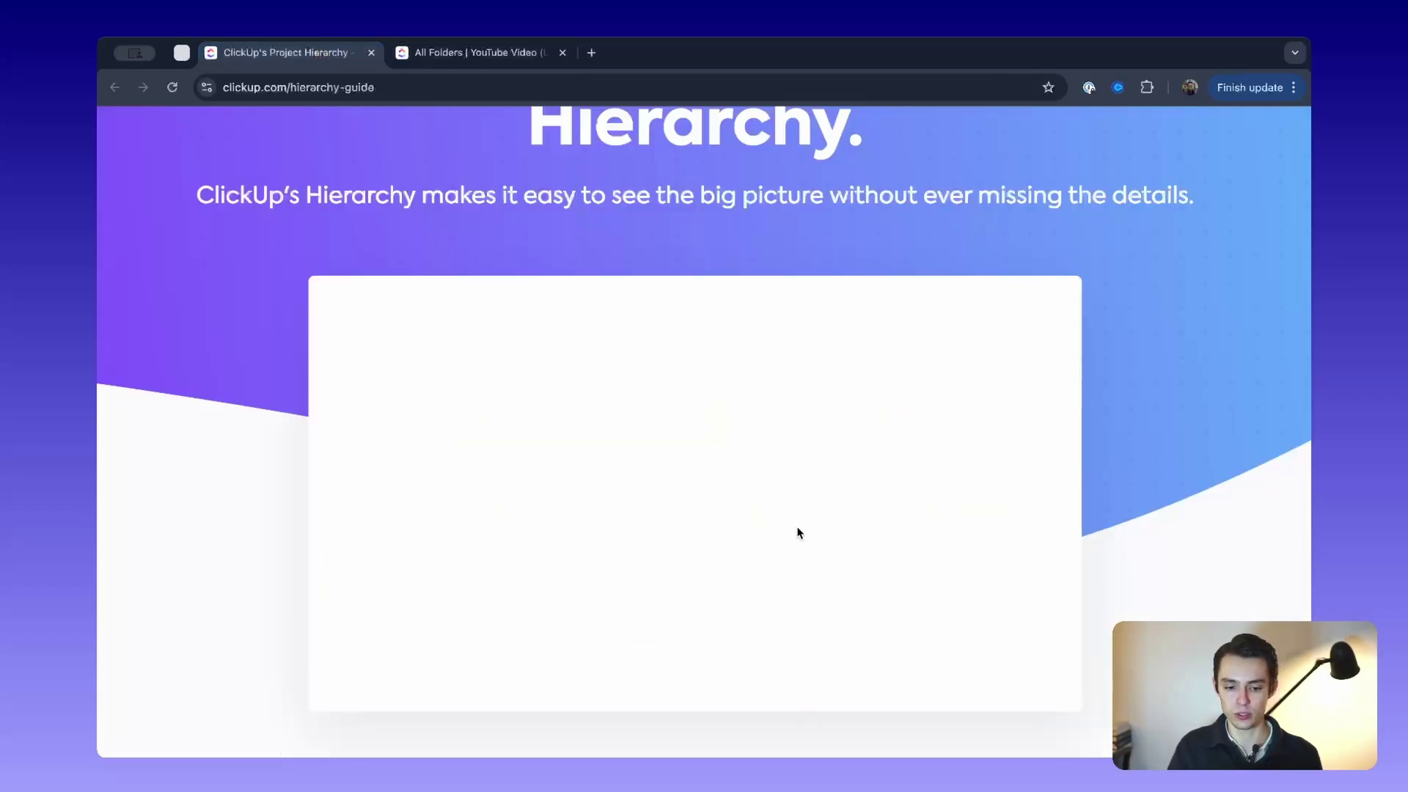
pyautogui.scroll(-20, 799, 533)
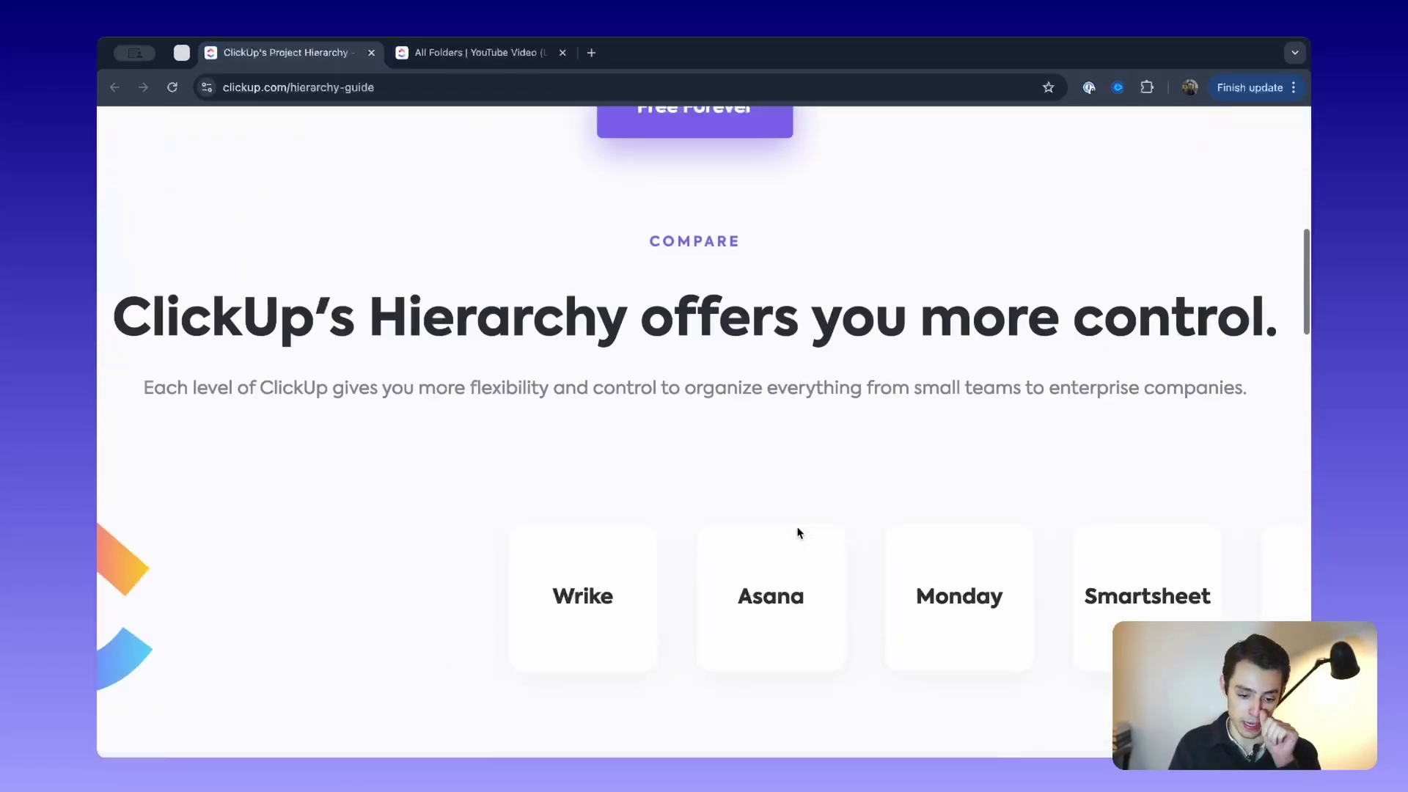
pyautogui.scroll(4, 622, 454)
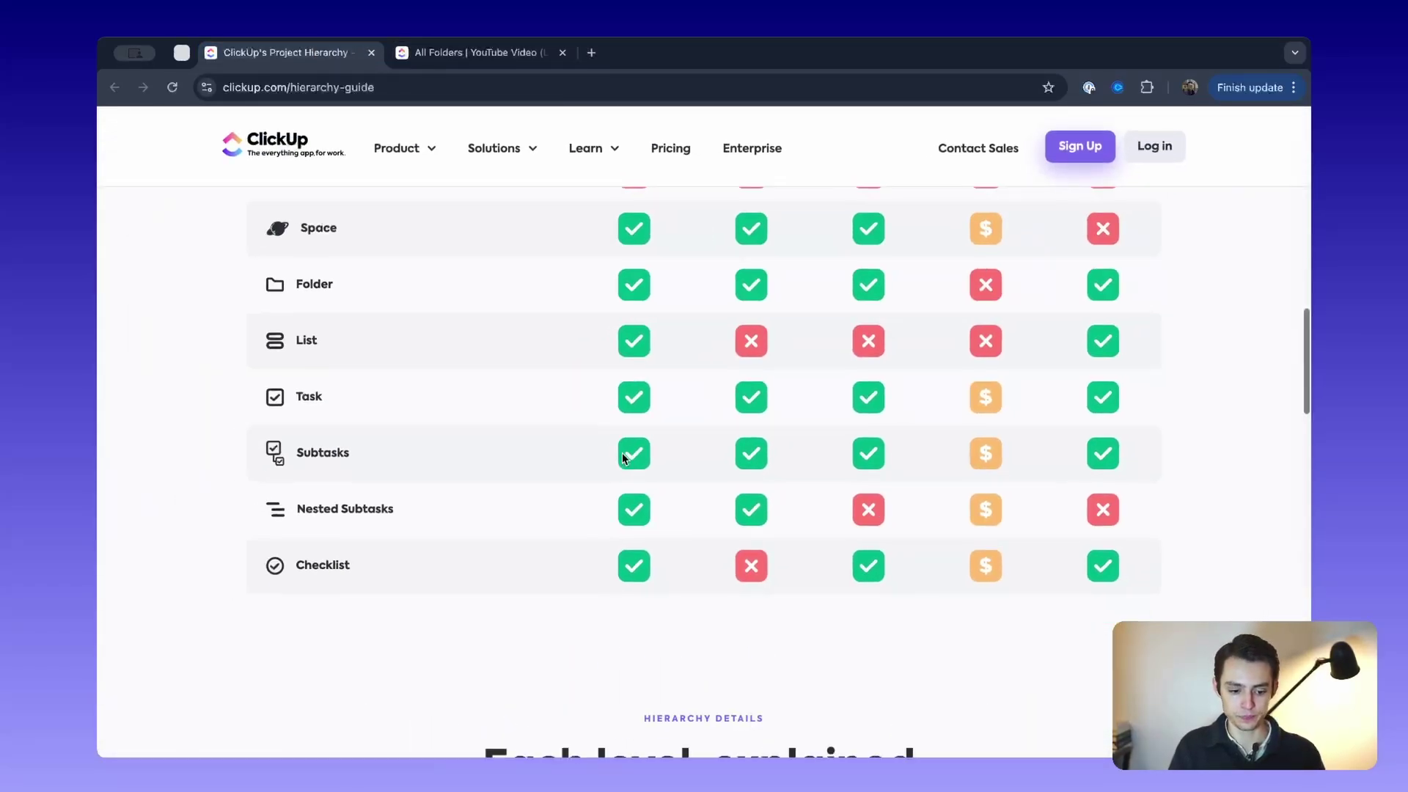
pyautogui.scroll(2, 622, 454)
pyautogui.doubleClick(308, 429)
pyautogui.click(343, 483)
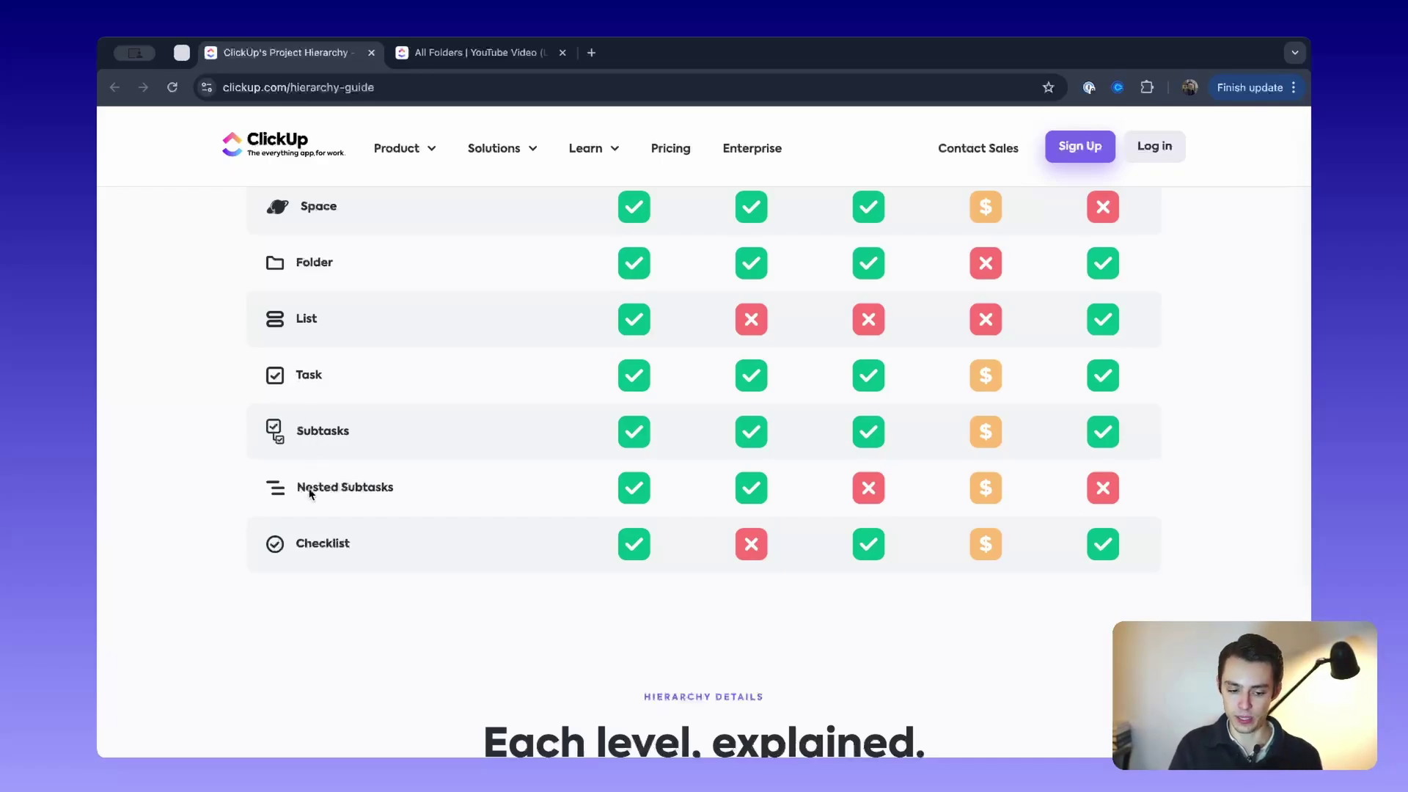
# Back in the workspace, close the field creation pane and add tasks named Write Script and Research Ideas to YouTube Content
pyautogui.click(454, 52)
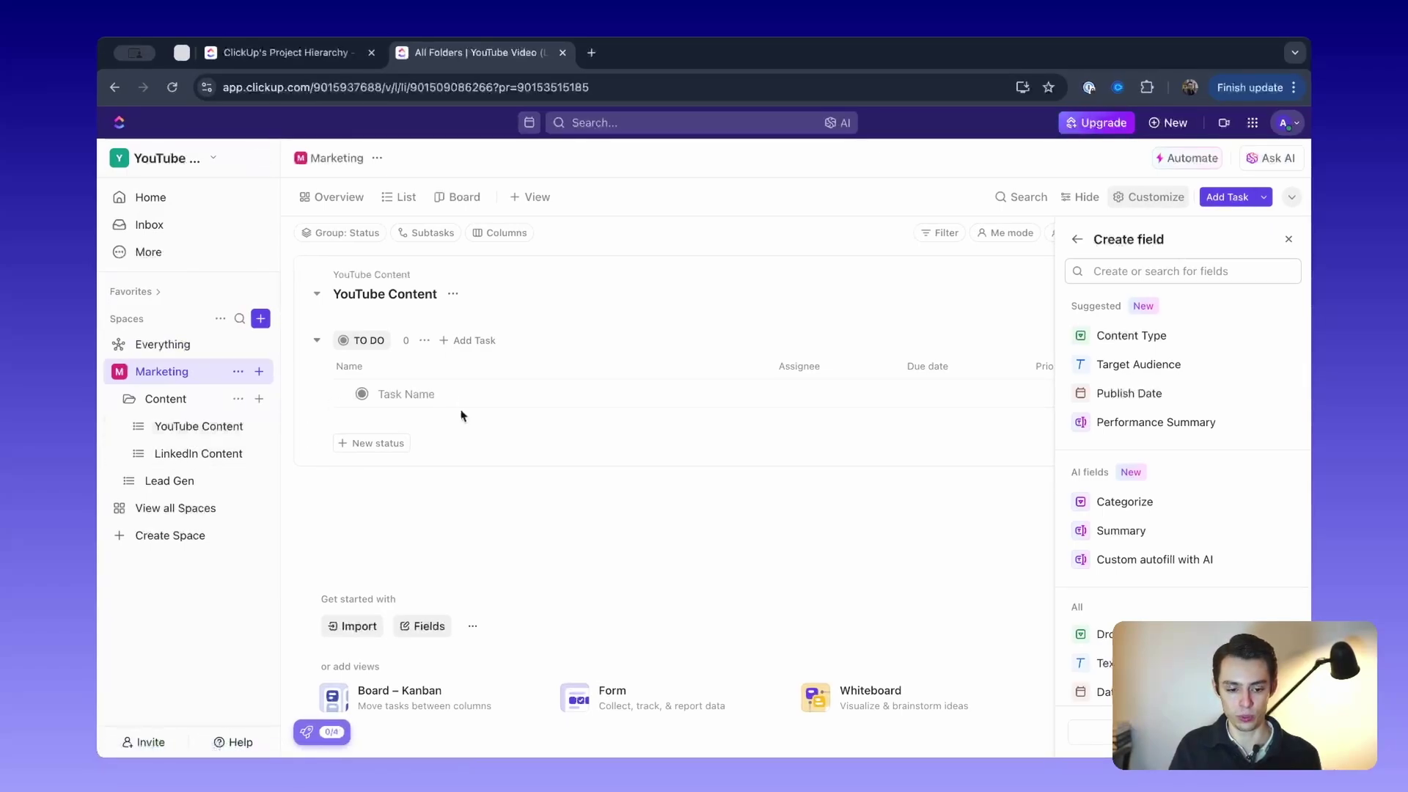
pyautogui.click(1290, 238)
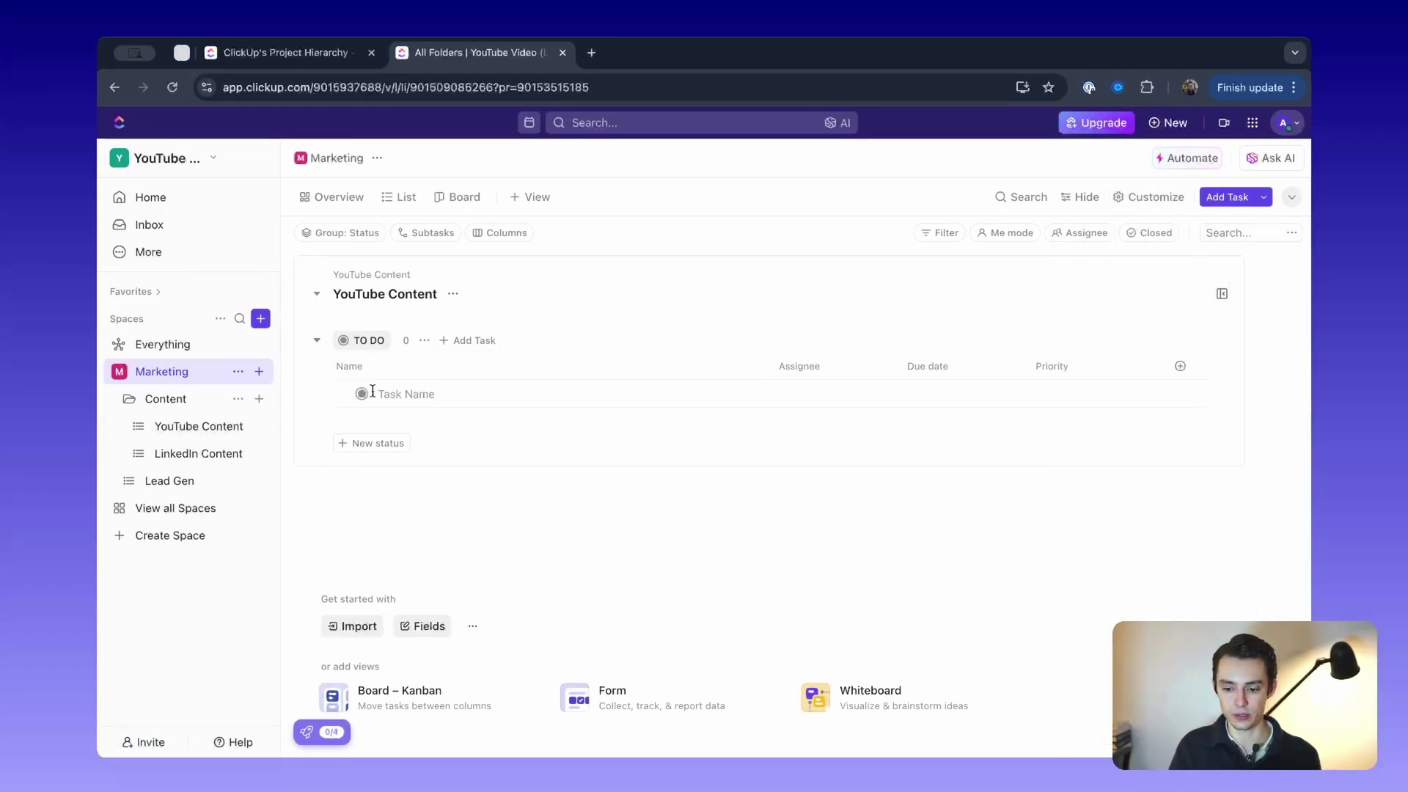
pyautogui.click(422, 389)
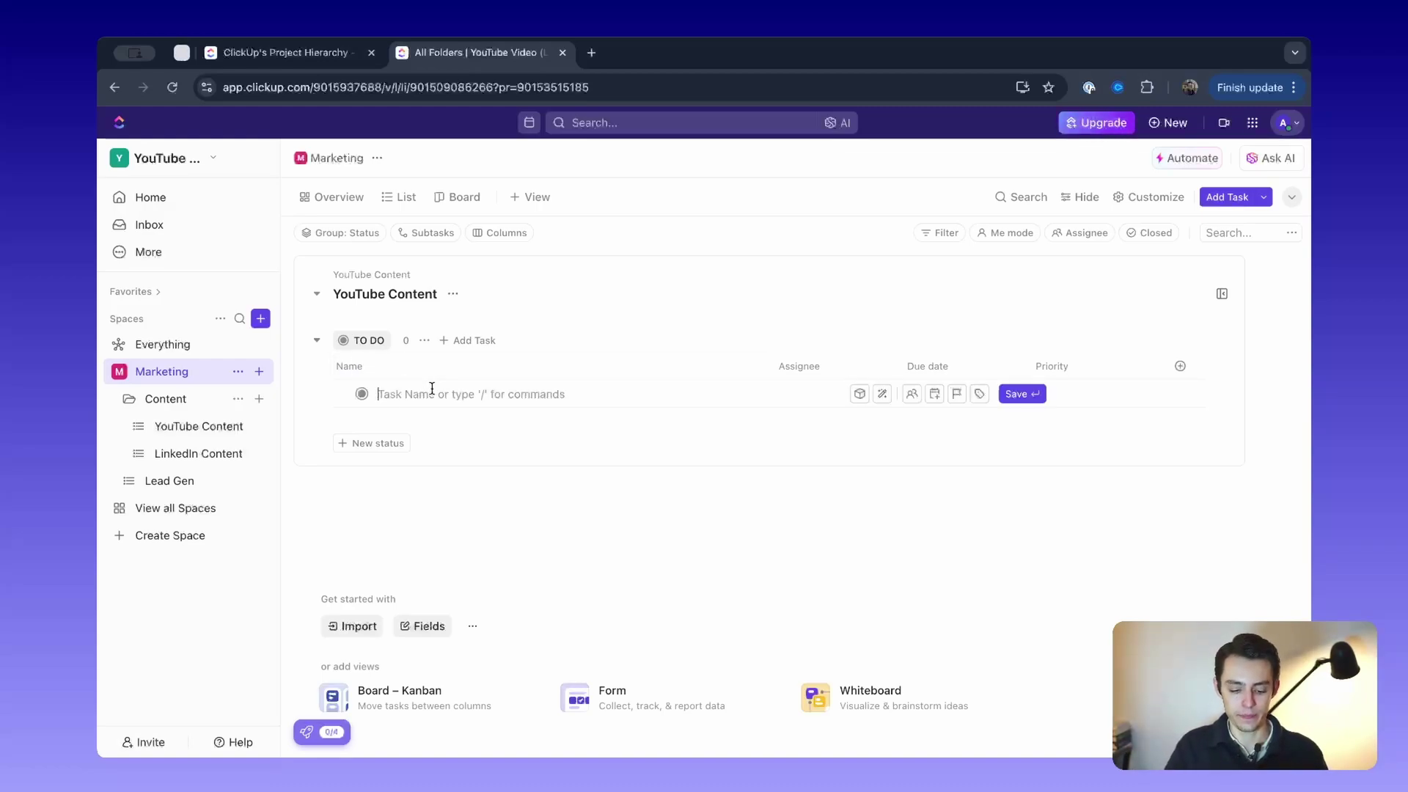
pyautogui.write('Wrti')
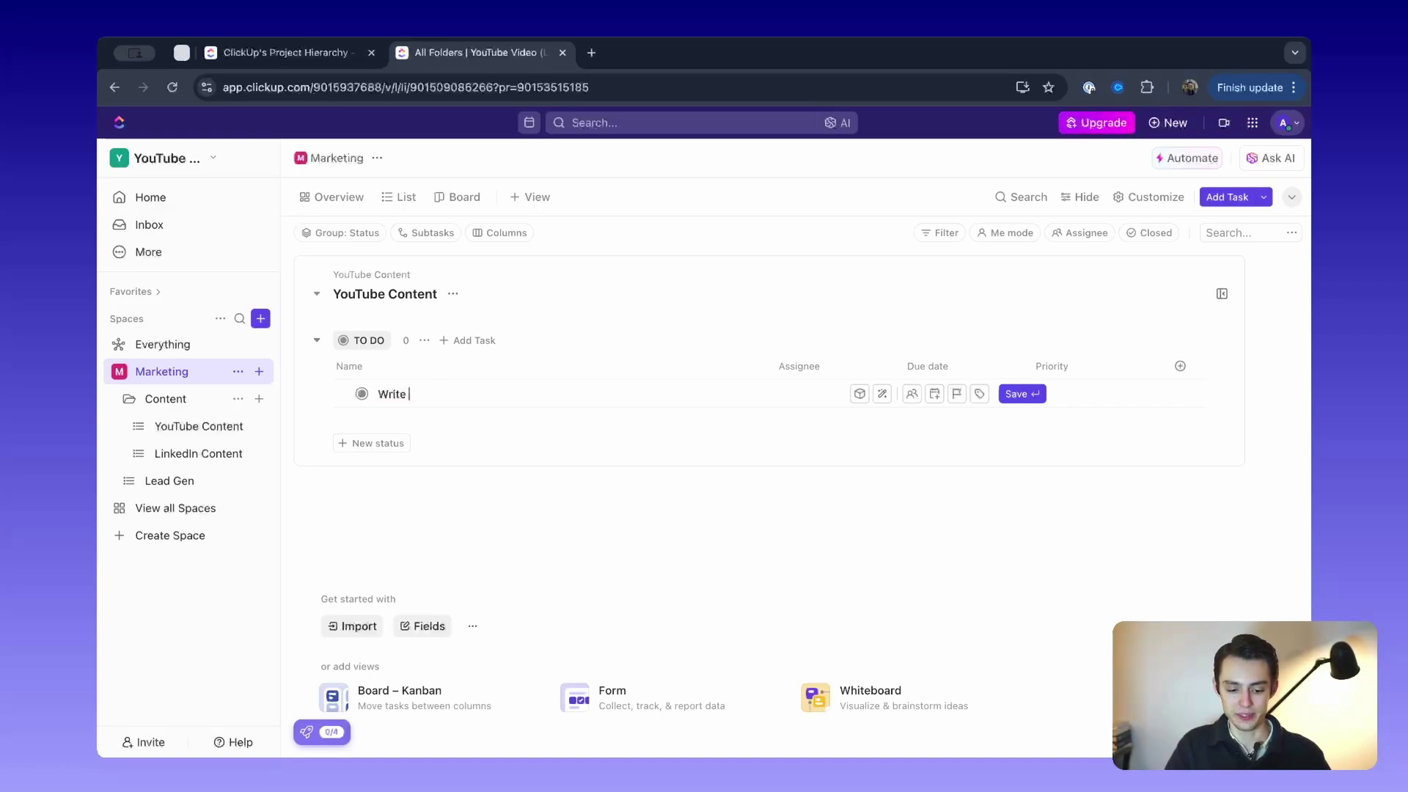
pyautogui.press('Return')
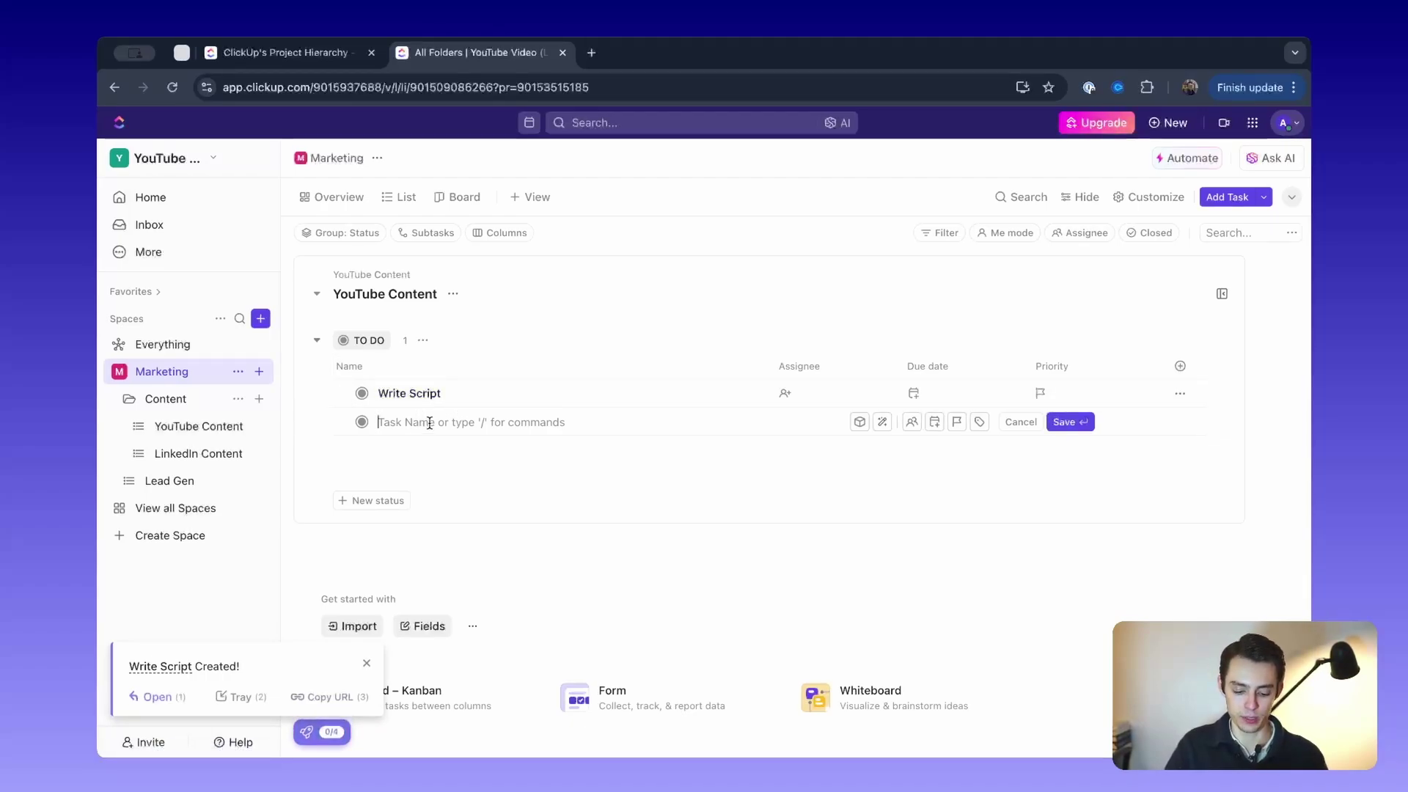
pyautogui.write('Research Ideas')
pyautogui.press('Return')
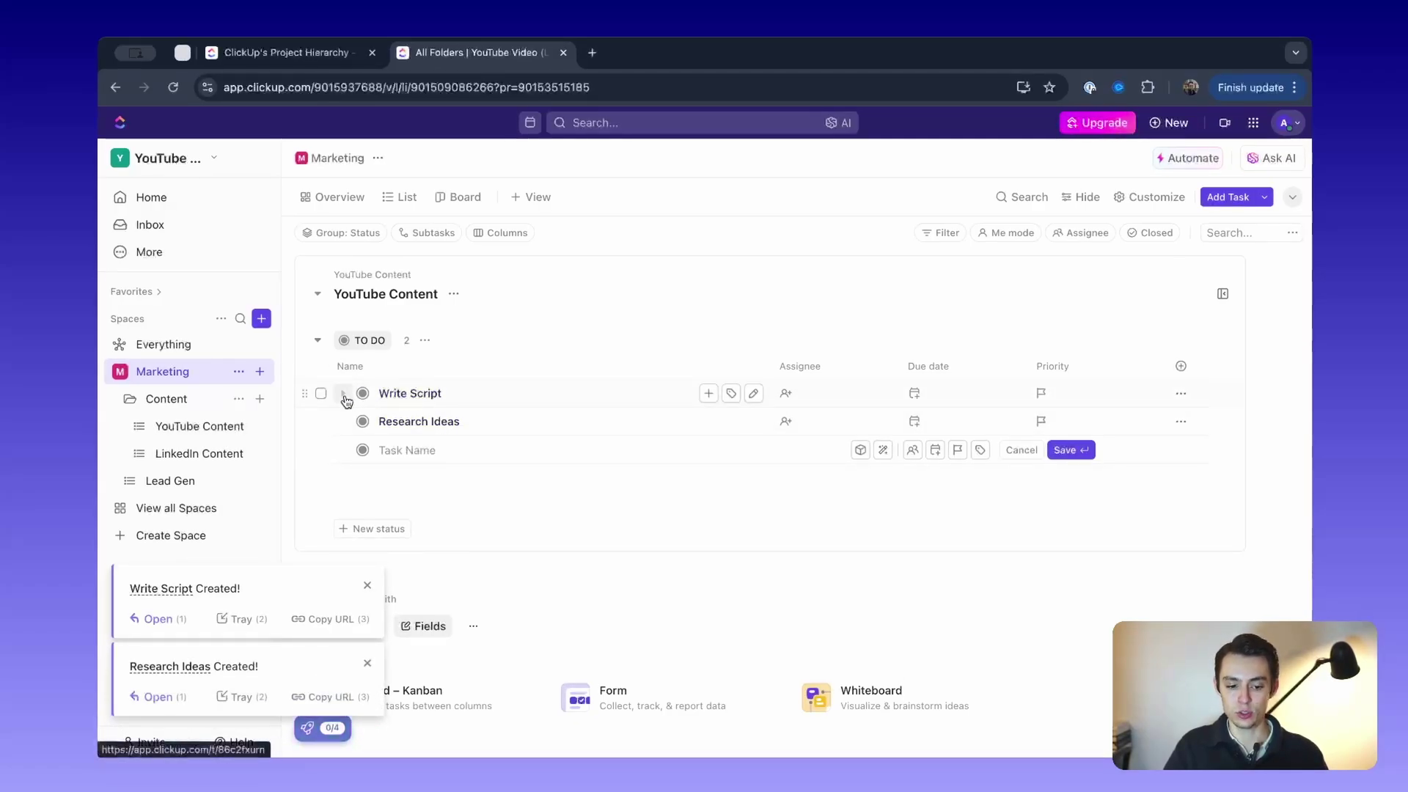
# Add a subtask named Do xyz under the Write Script task
pyautogui.click(344, 396)
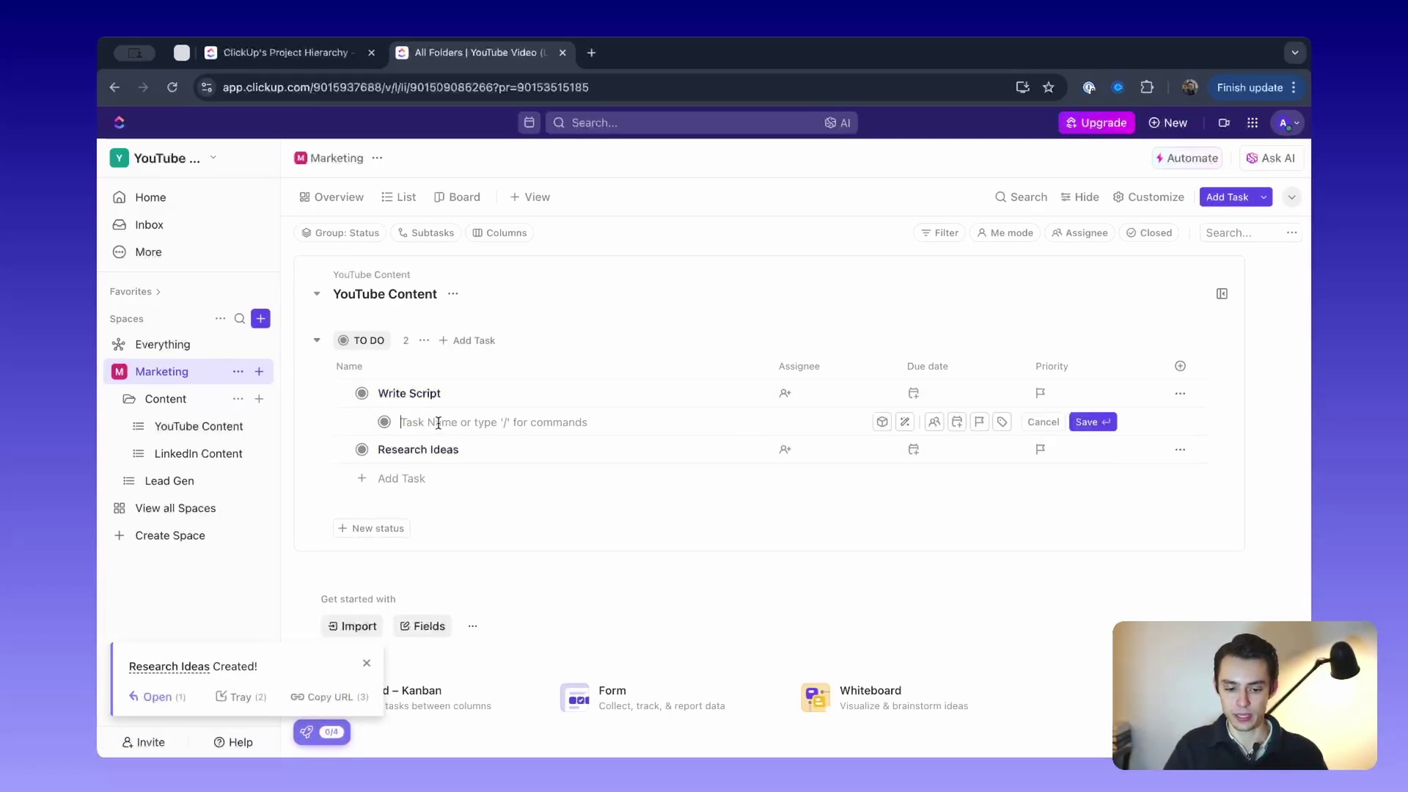
pyautogui.write('Do xyz')
pyautogui.press('Return')
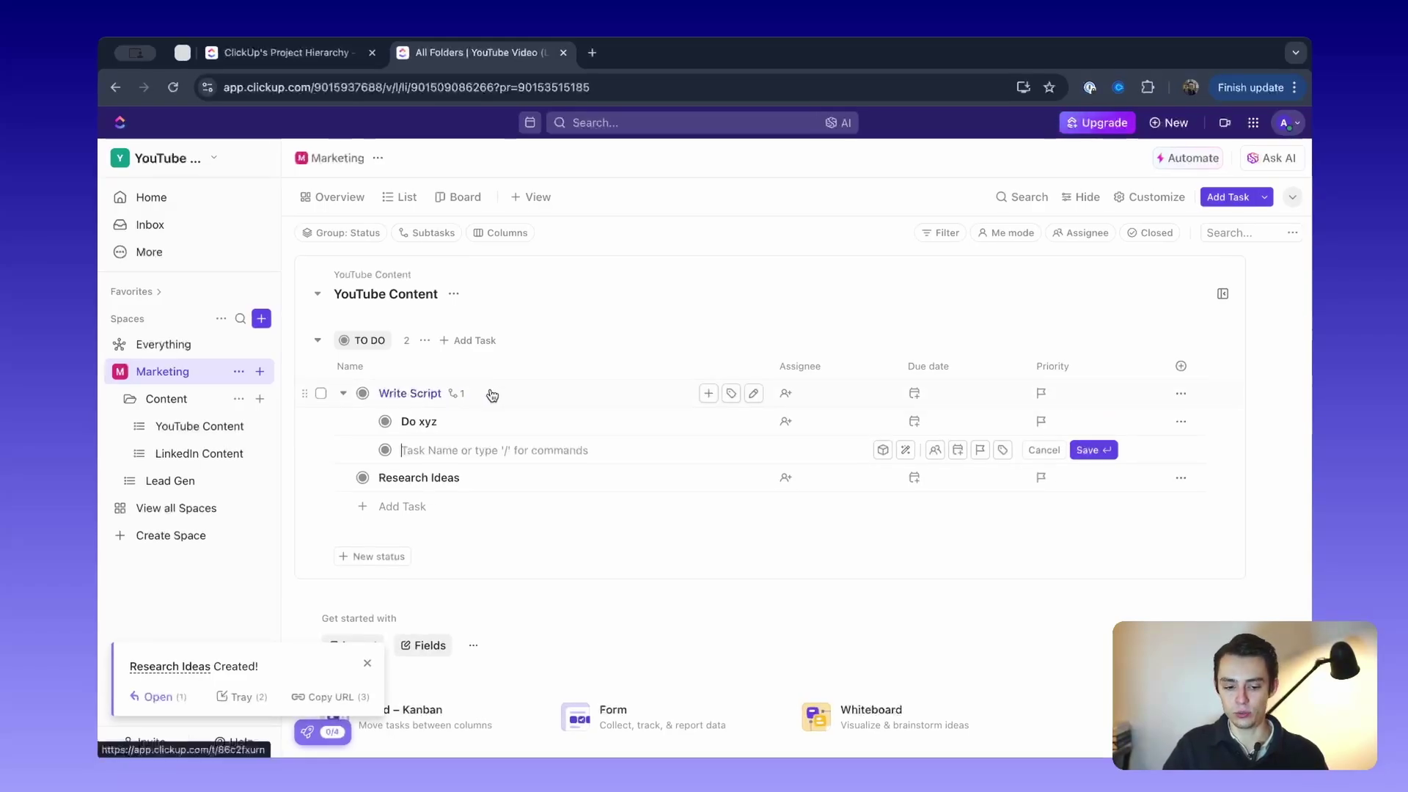
# In the Write Script task's details, add a subtask named Do another thing and nest it under Do xyz
pyautogui.click(491, 394)
pyautogui.scroll(-2, 453, 510)
pyautogui.scroll(-3, 453, 510)
pyautogui.moveTo(173, 459)
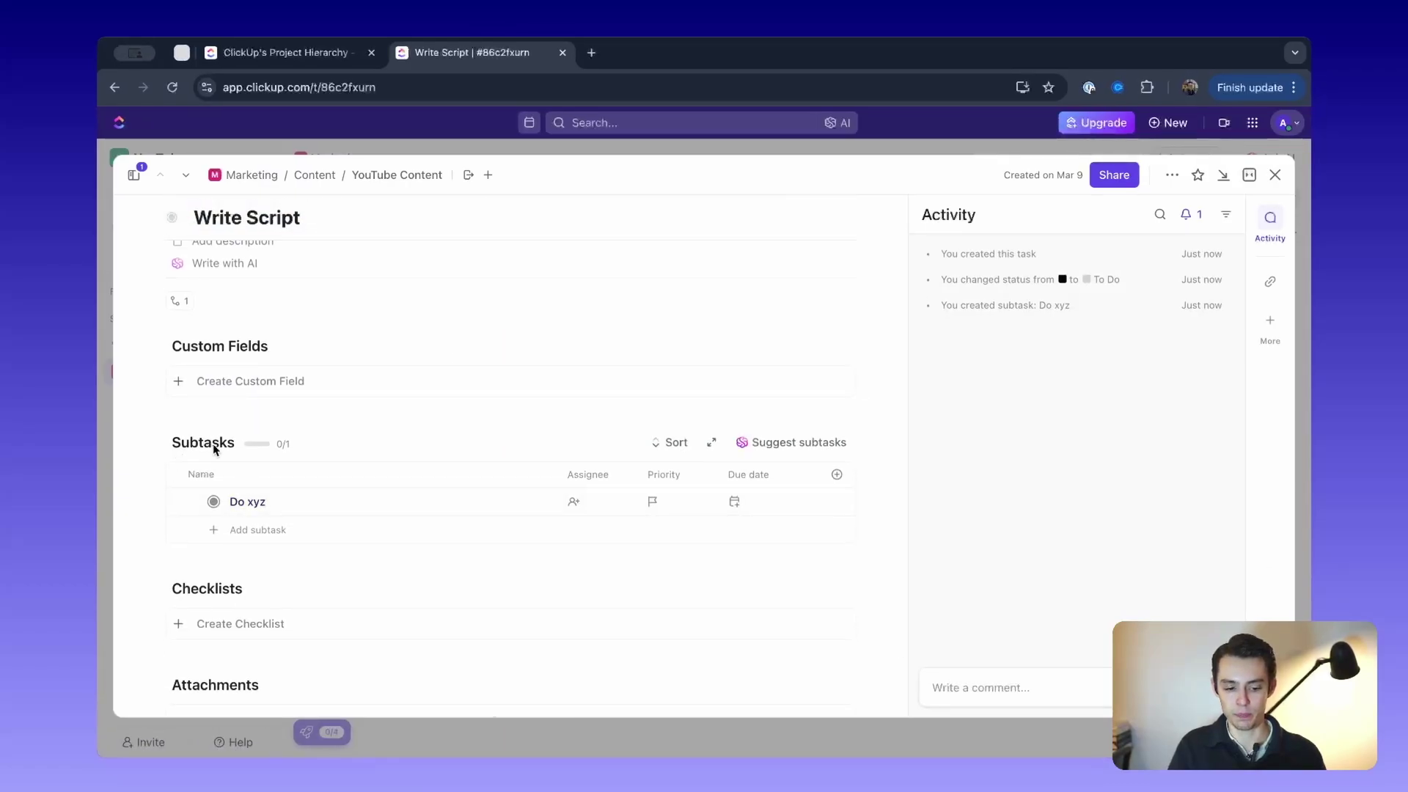
pyautogui.click(272, 533)
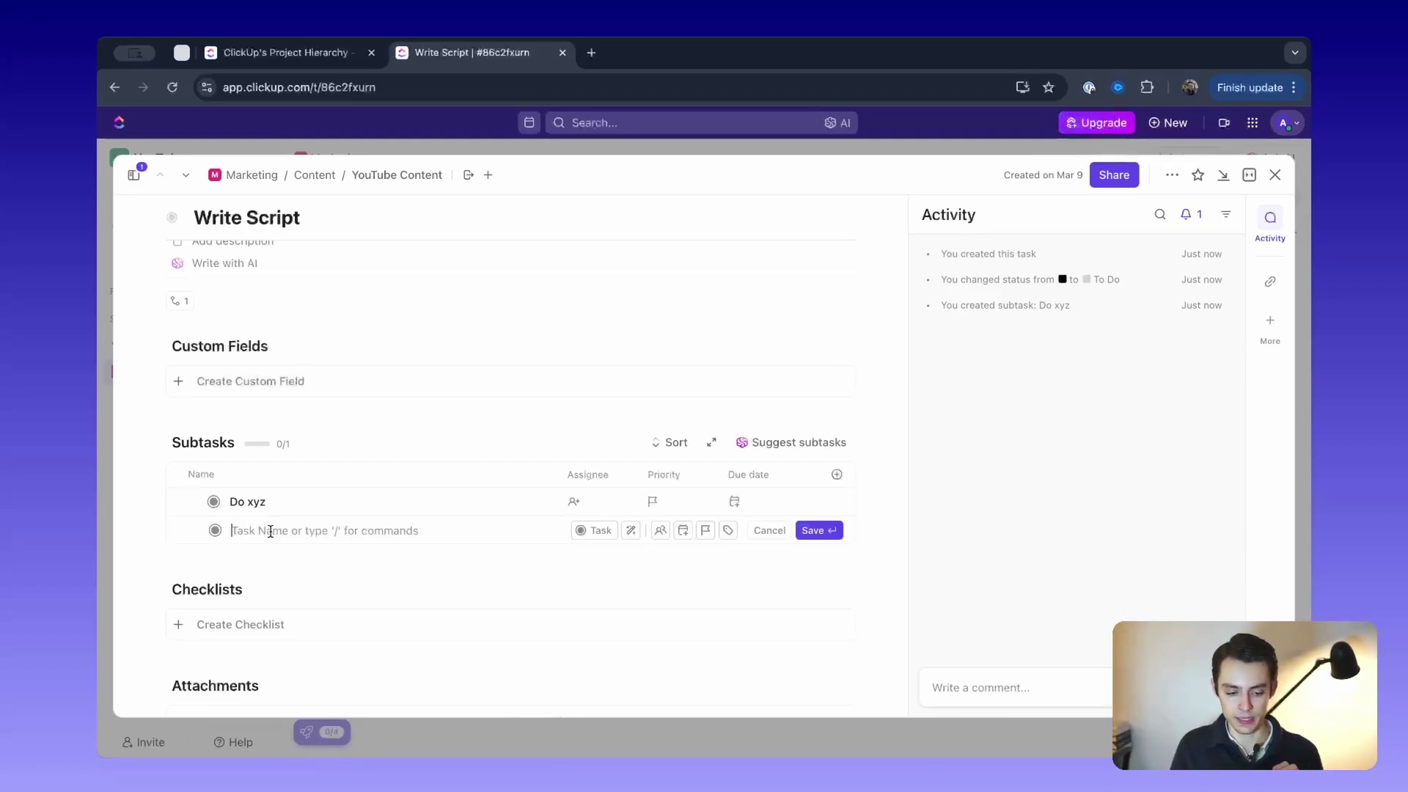
pyautogui.write('Do')
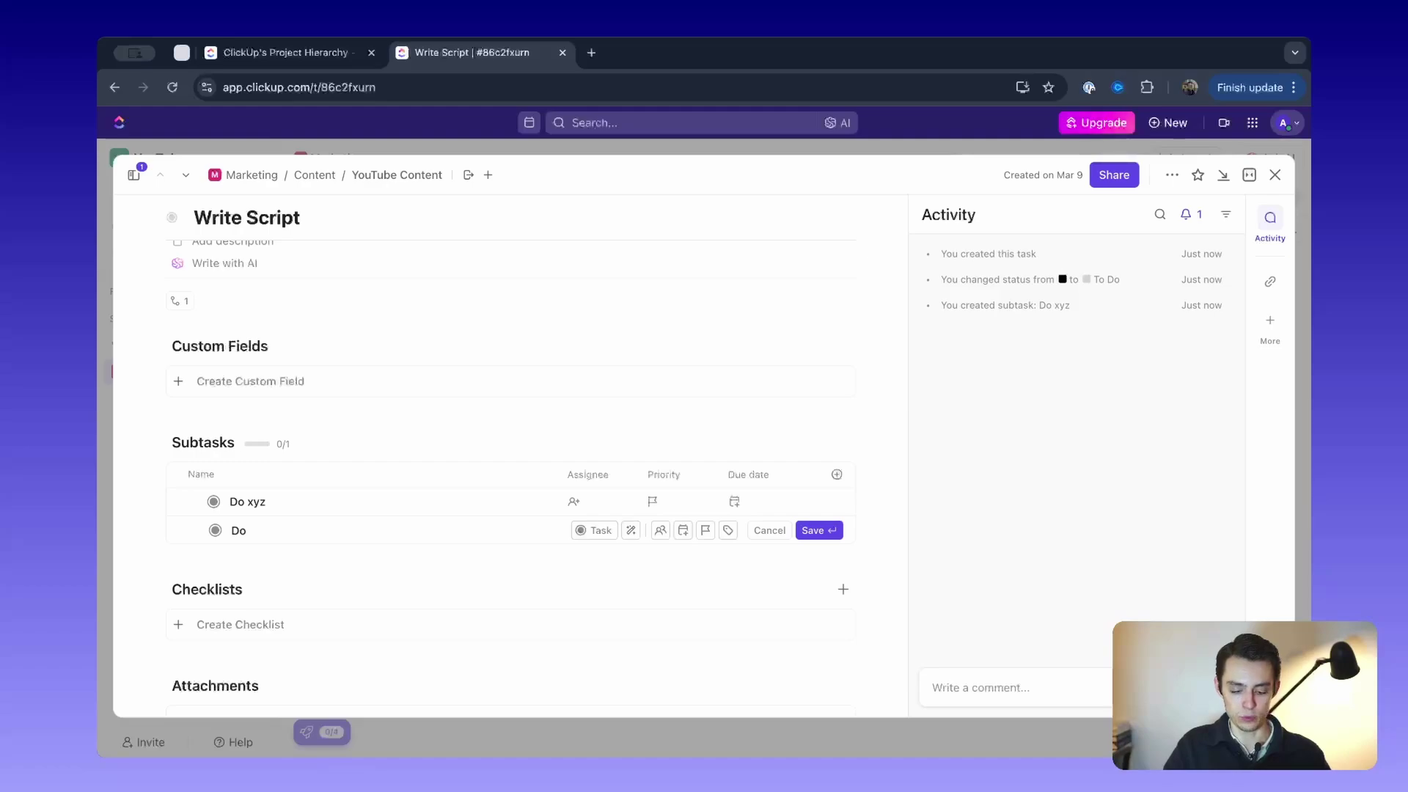
pyautogui.write(' another thing')
pyautogui.press('Return')
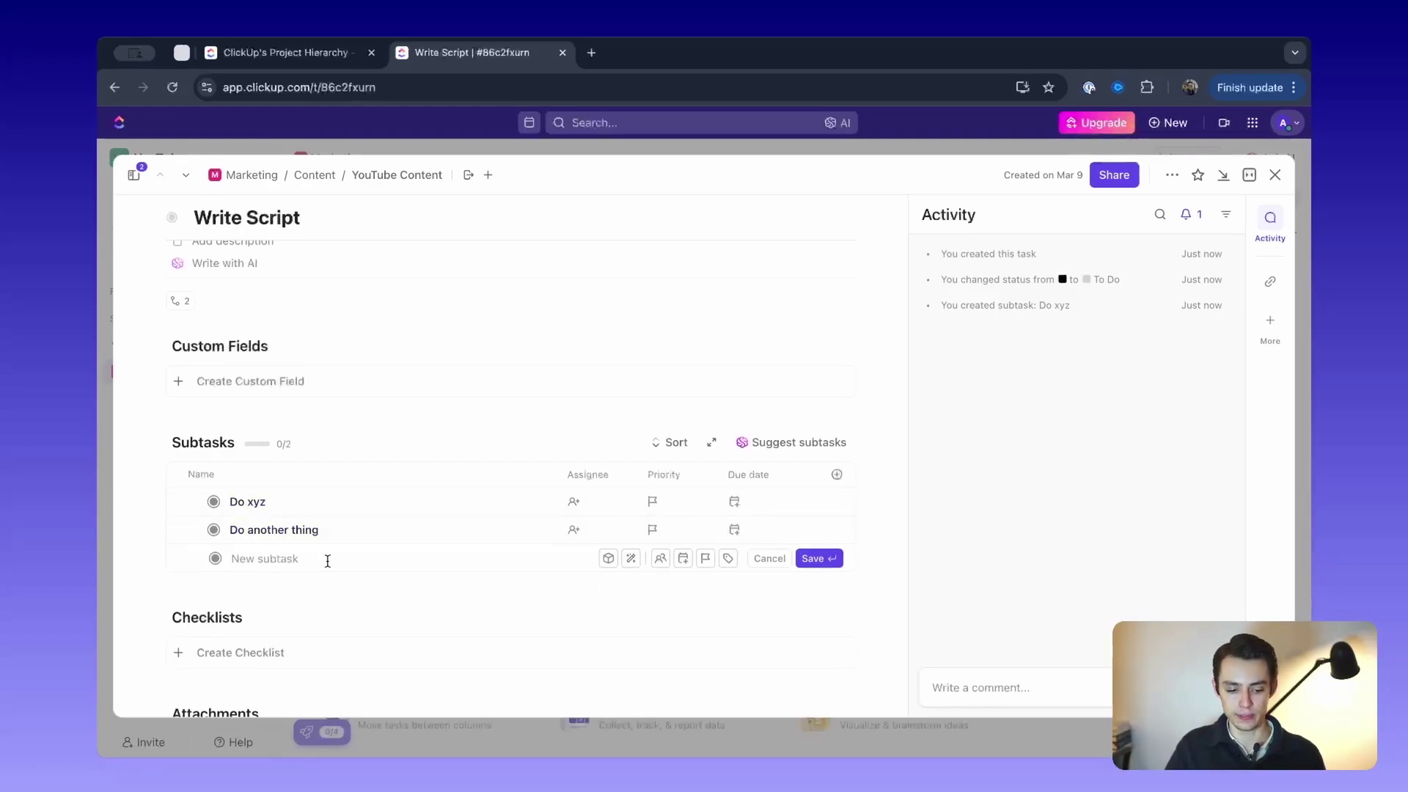
pyautogui.moveTo(289, 540); pyautogui.dragTo(277, 504)
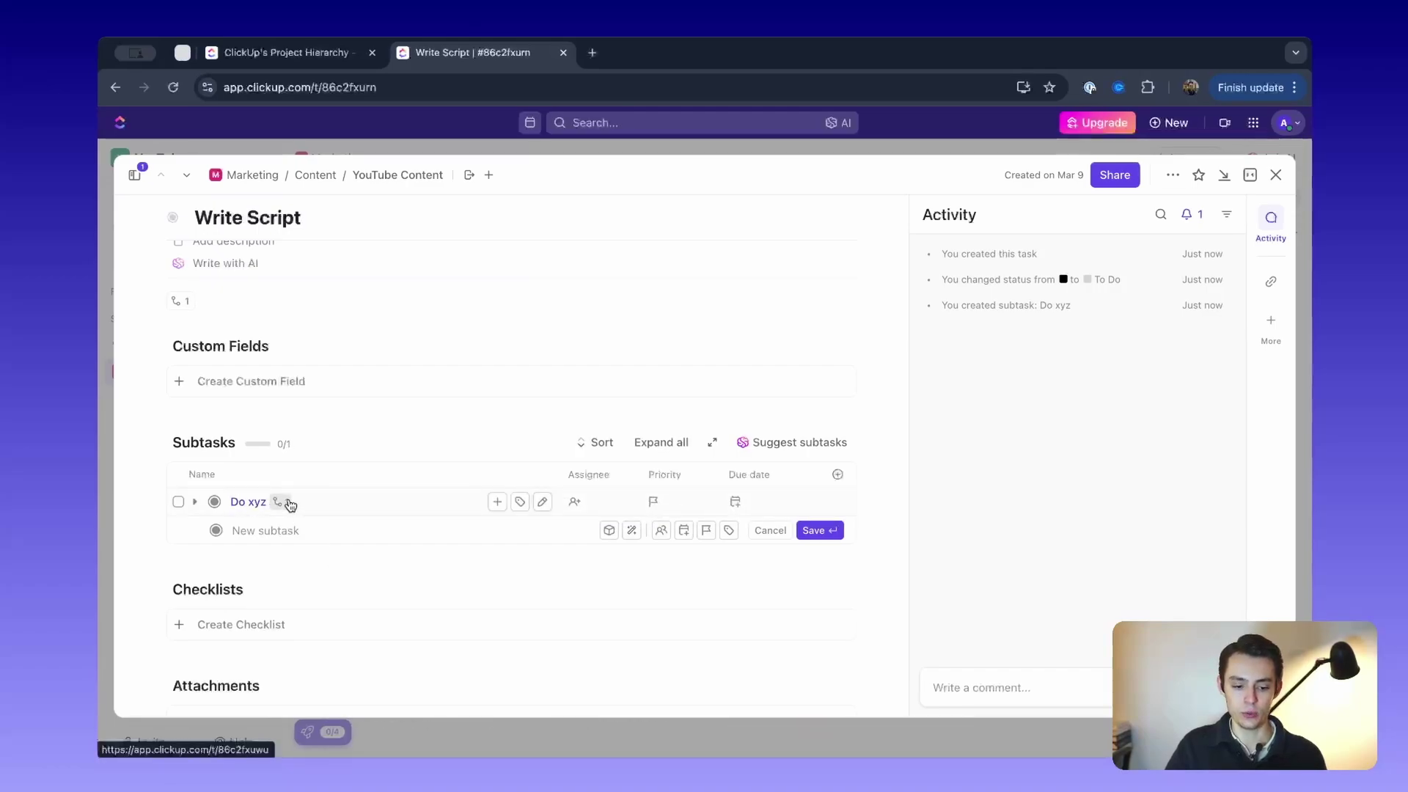
# Expand the Do xyz subtask to view its nested subtask within the Write Script task
pyautogui.click(289, 503)
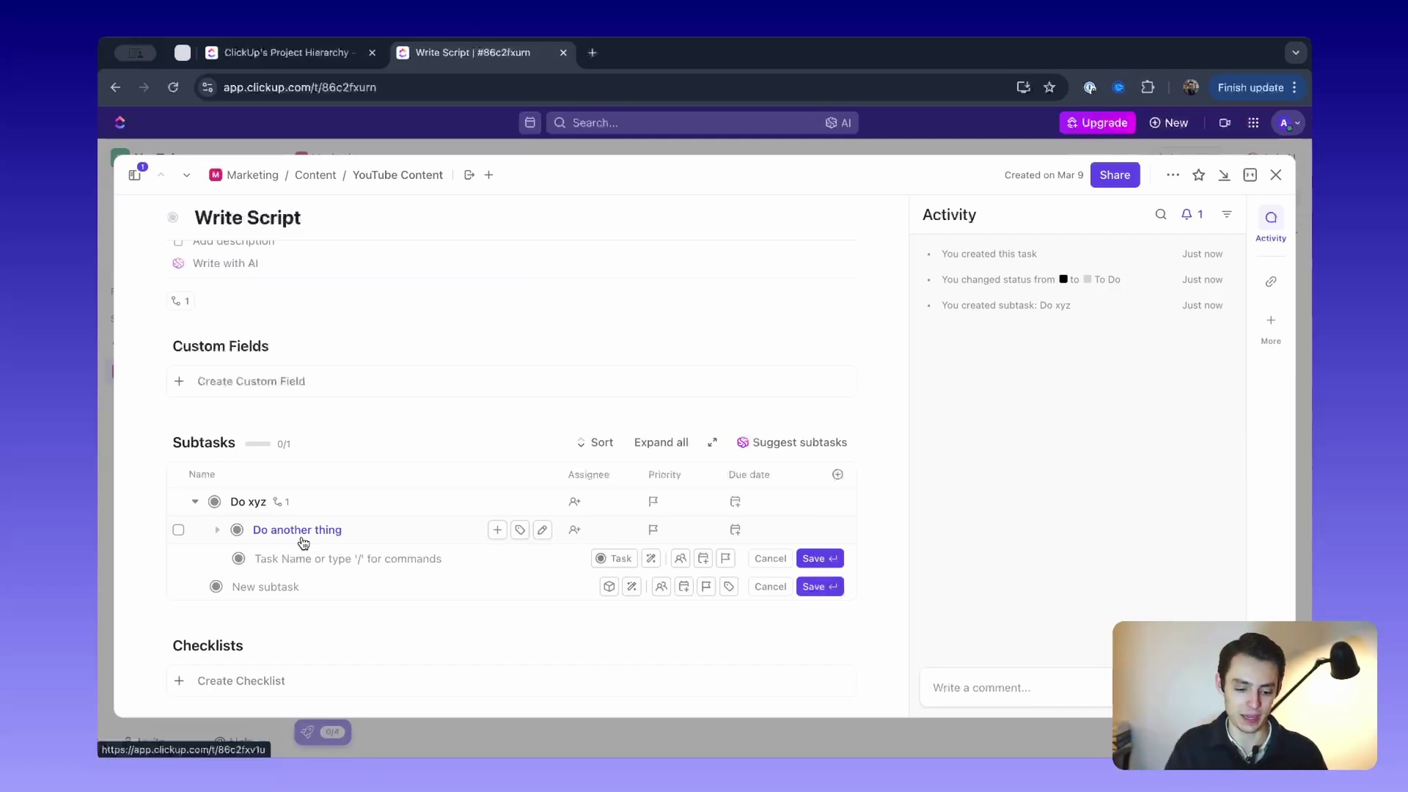
pyautogui.scroll(2, 367, 543)
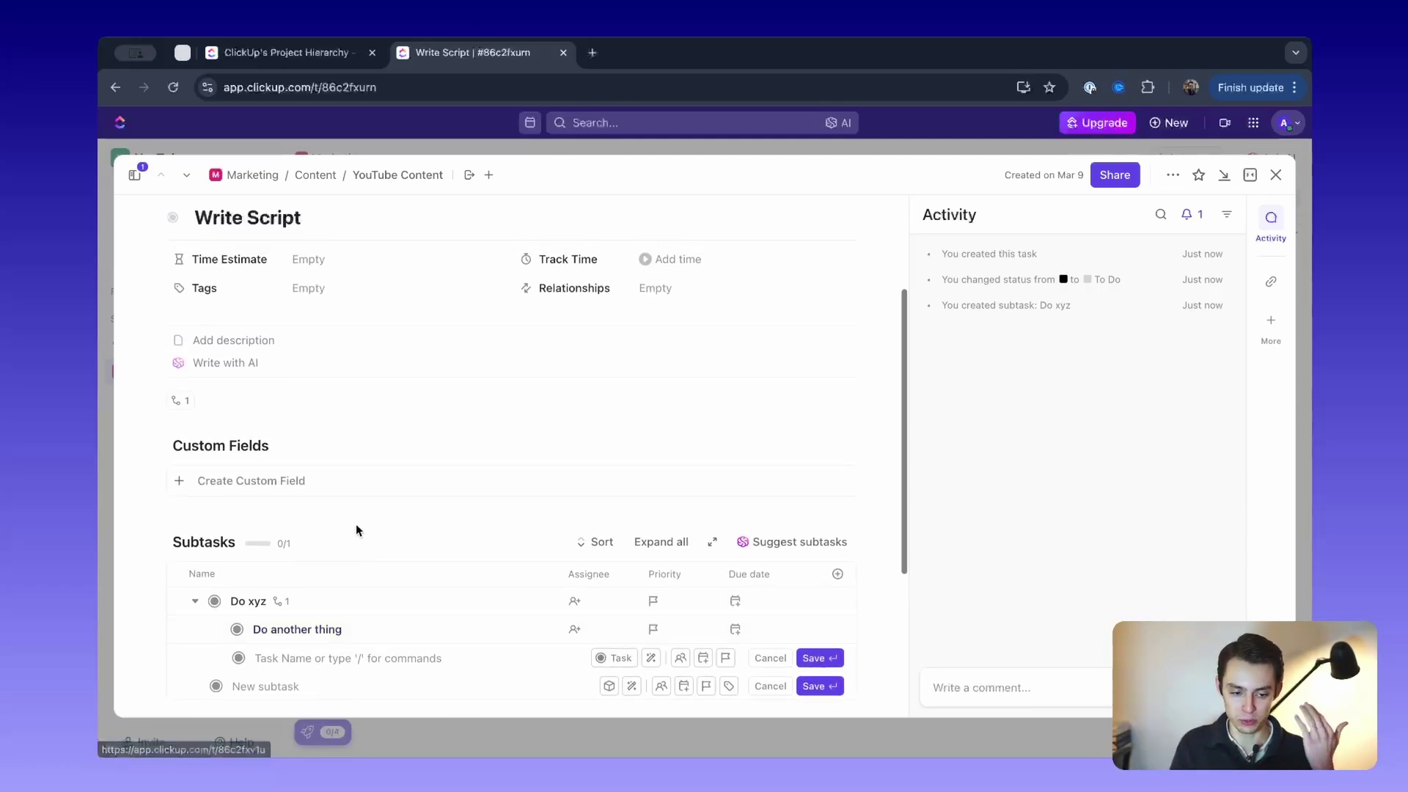
pyautogui.scroll(3, 344, 296)
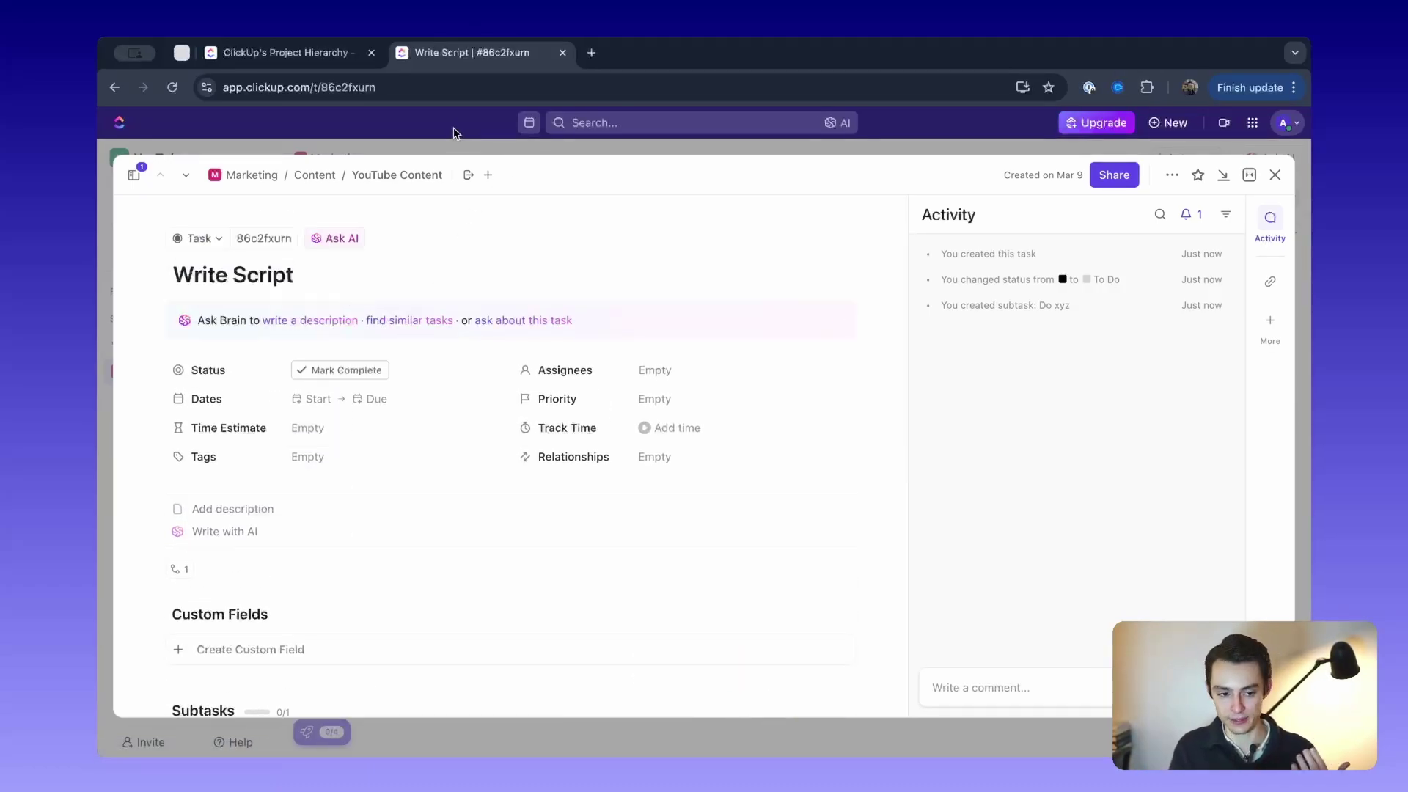
# Switch to the hierarchy guide and review the levels from Workspace down to Checklist in the comparison table
pyautogui.hotkey('ctrl', 'shift', 'Tab')
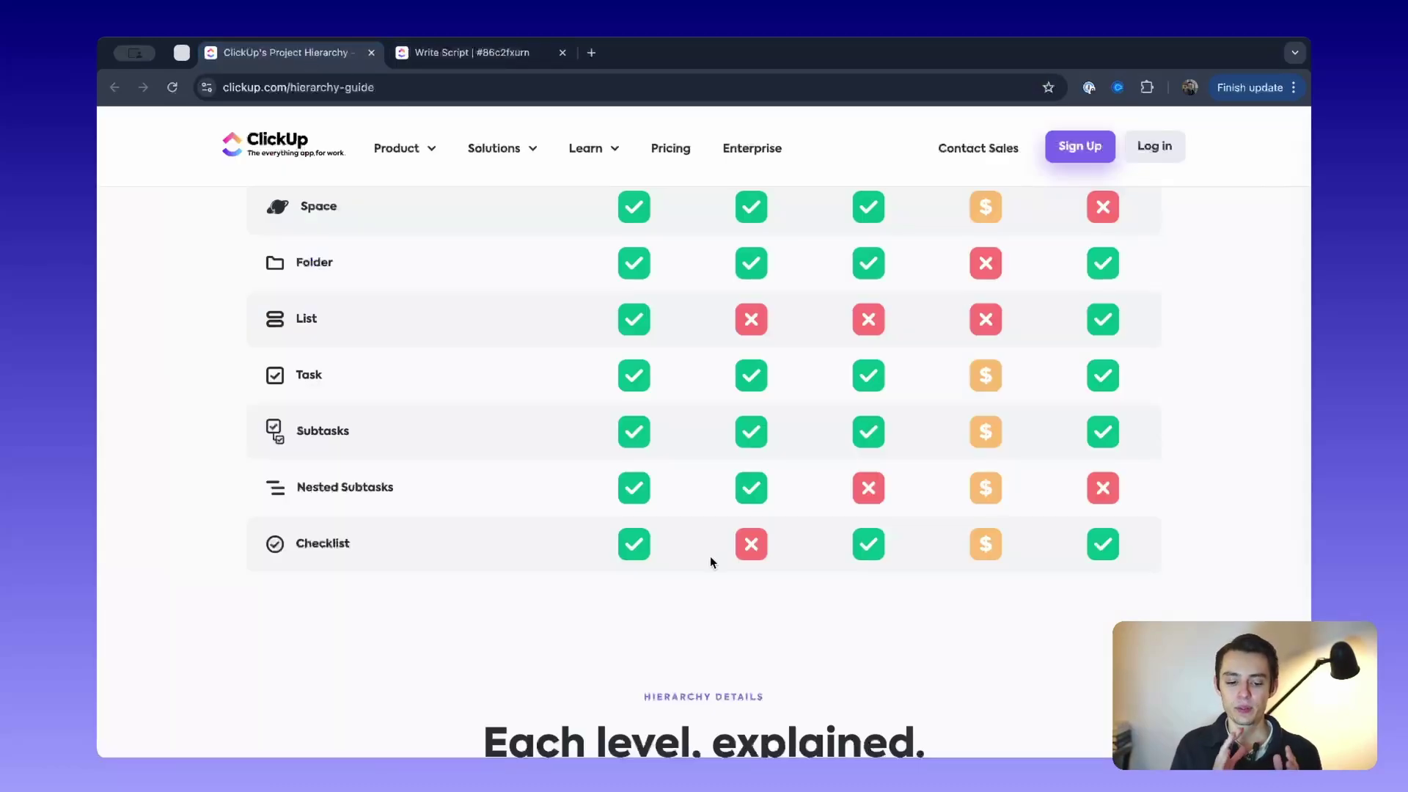
pyautogui.scroll(4, 403, 462)
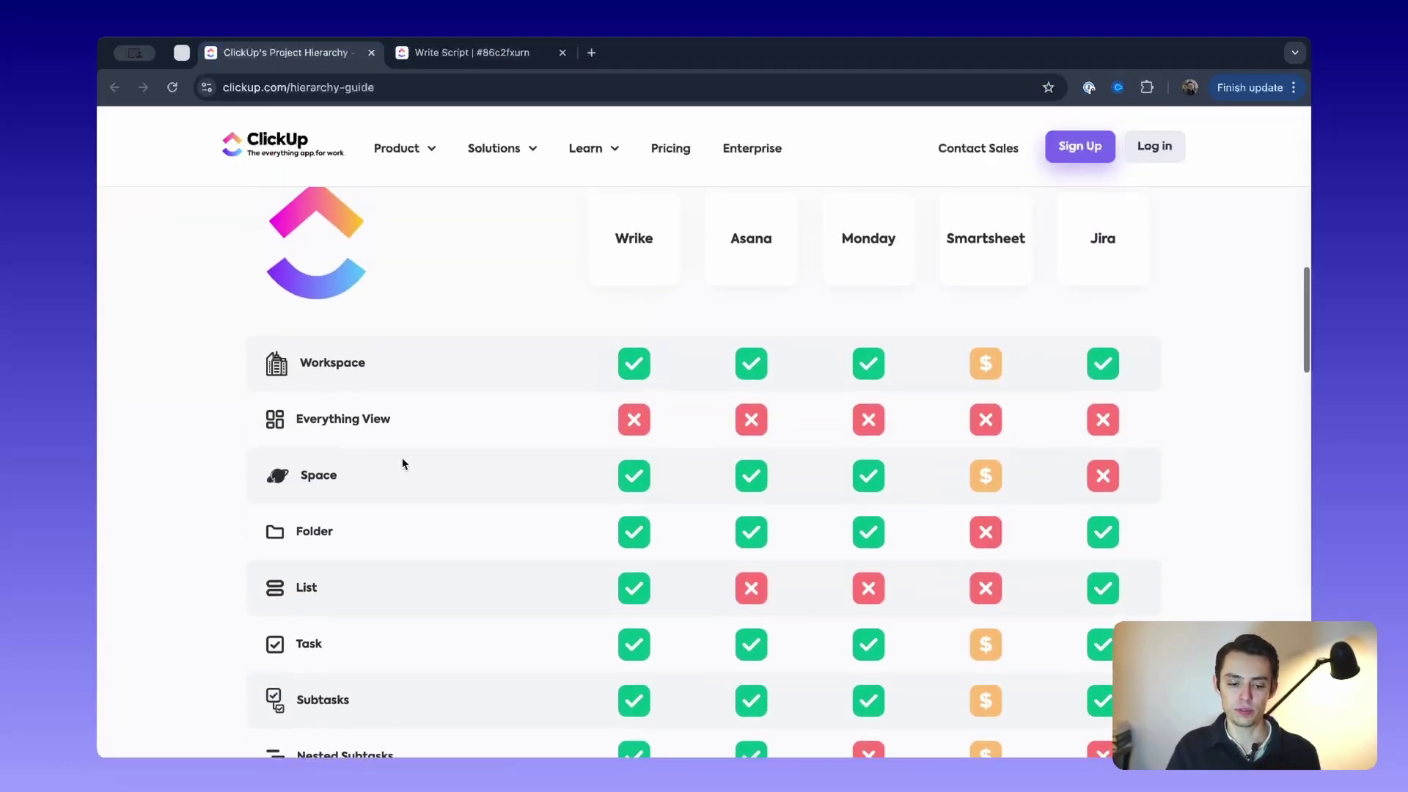
pyautogui.scroll(-2, 402, 463)
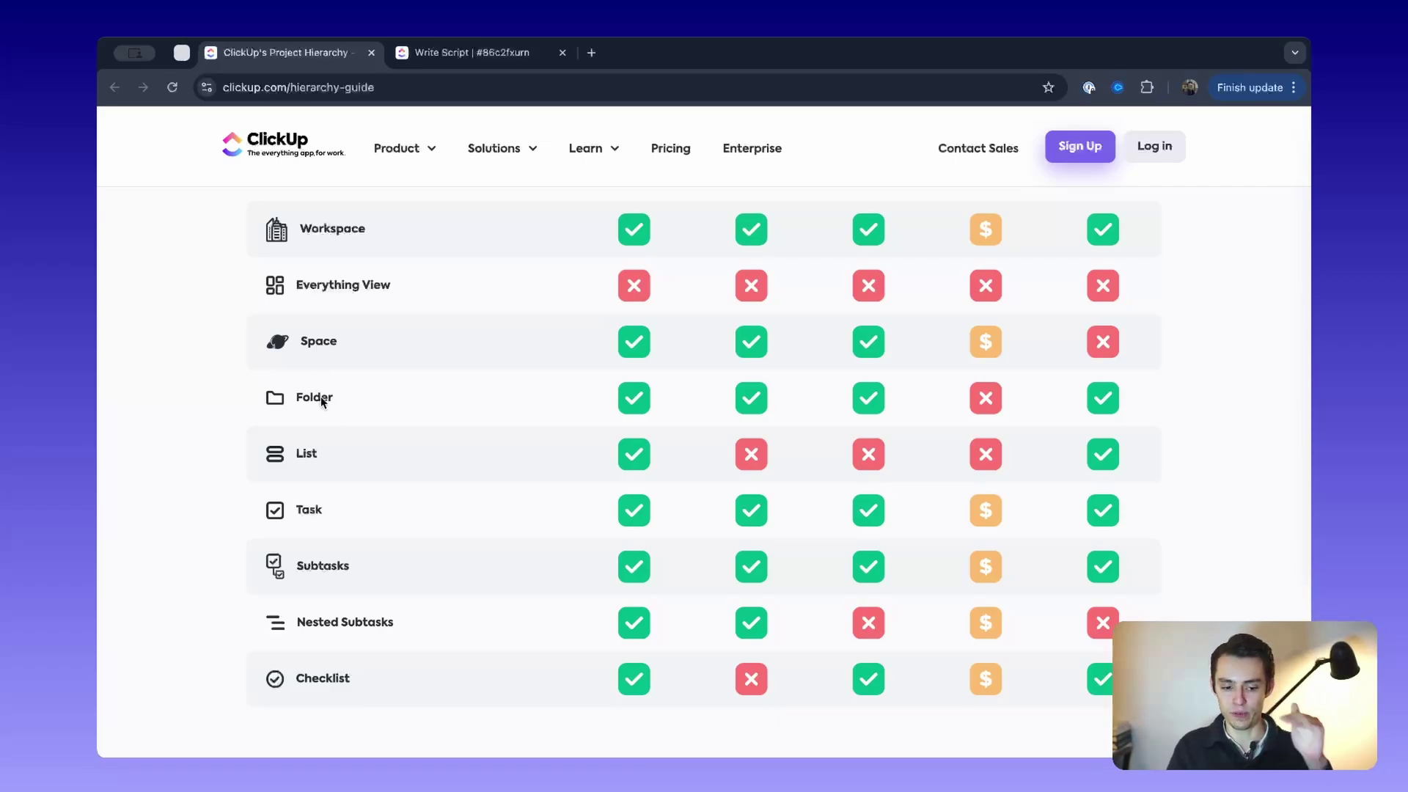
pyautogui.scroll(1, 328, 360)
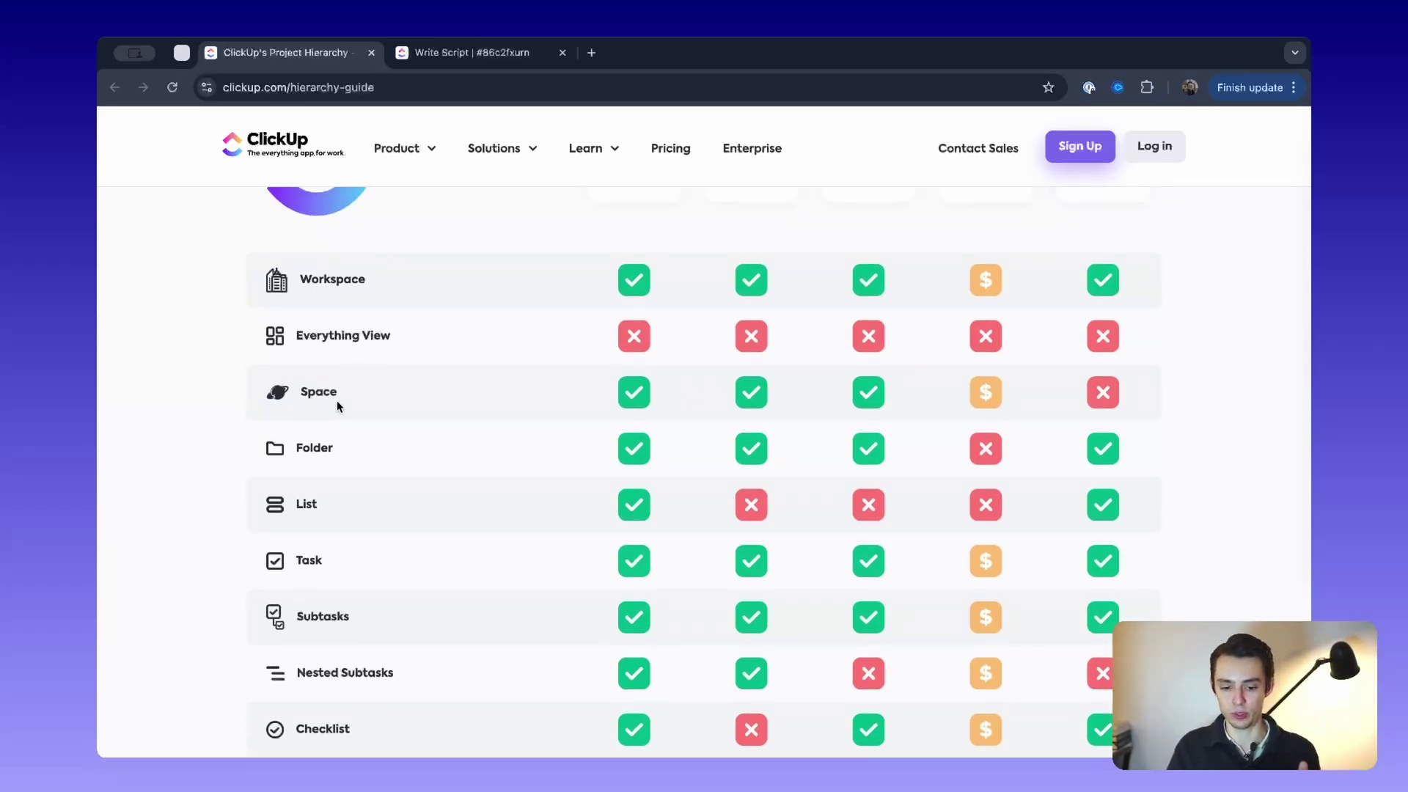
pyautogui.scroll(-1, 337, 404)
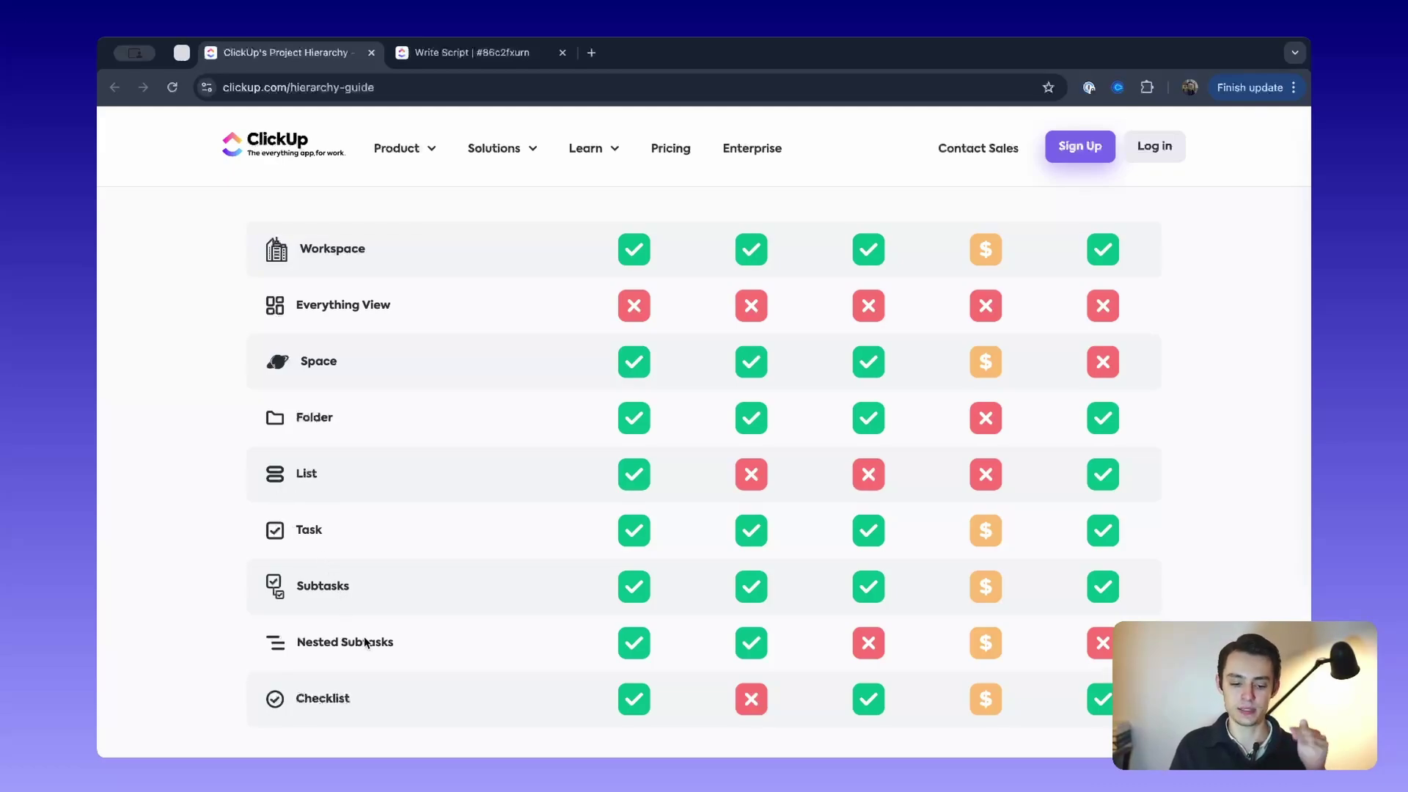
pyautogui.scroll(-1, 367, 643)
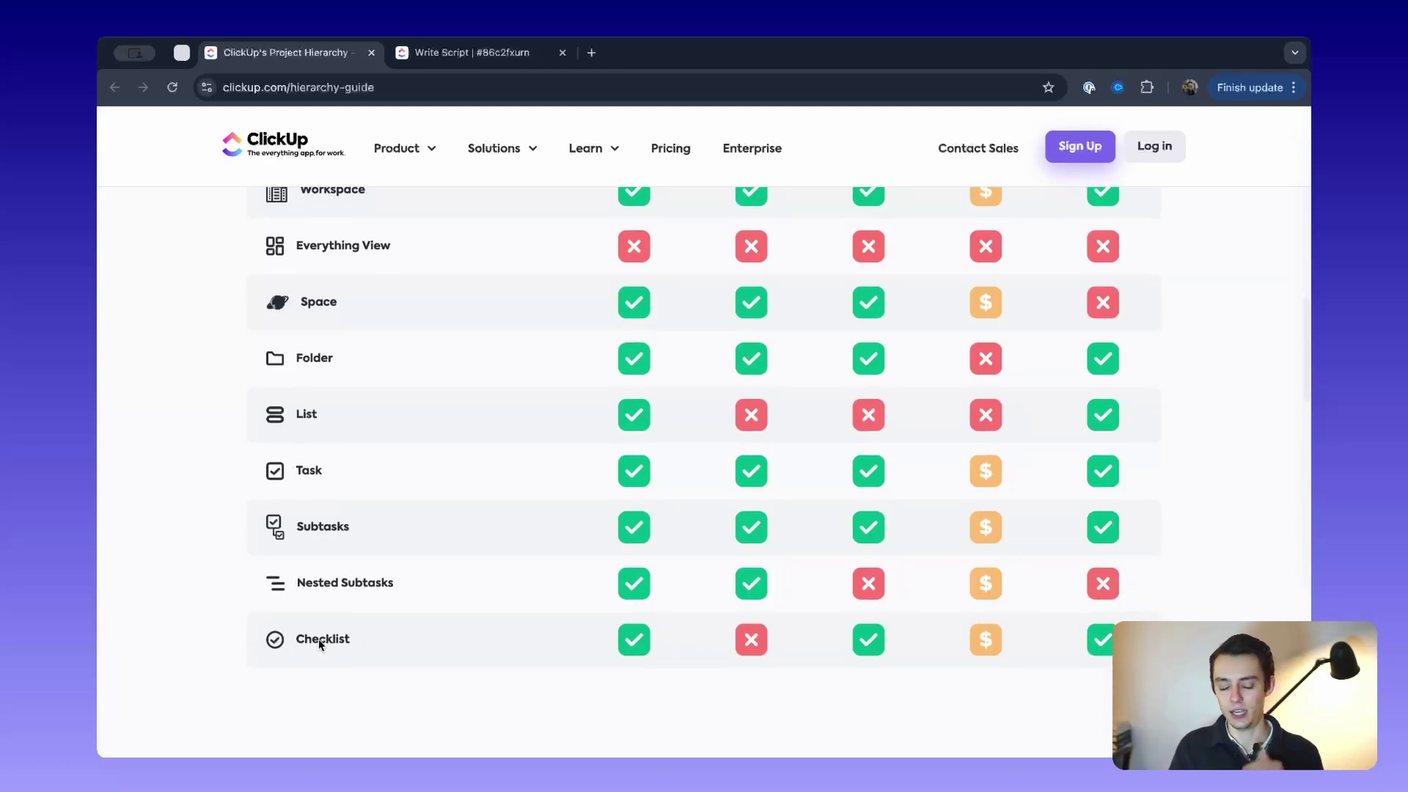
# Back in the workspace, add a checklist to the Write Script task and close the task's details
pyautogui.click(468, 56)
pyautogui.scroll(-5, 359, 569)
pyautogui.click(264, 534)
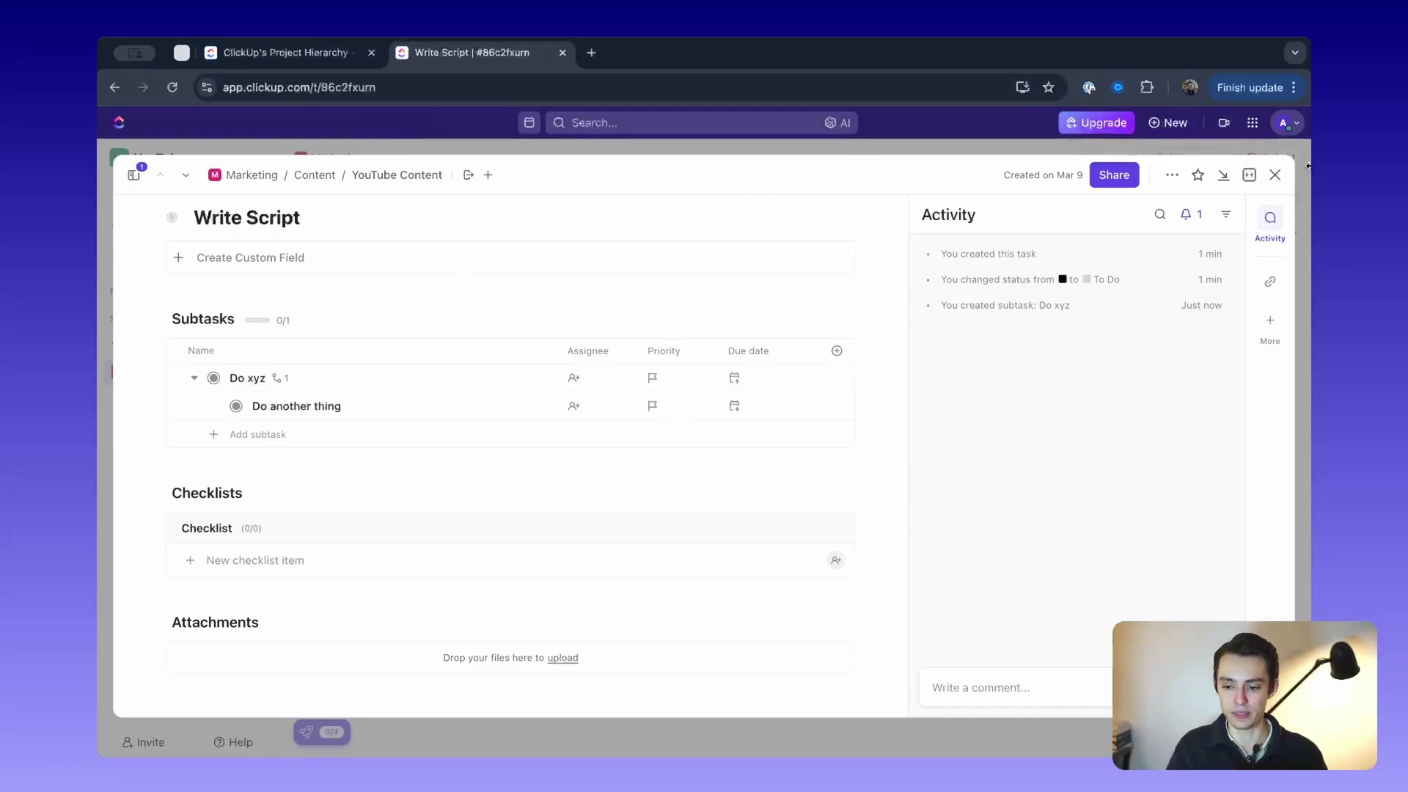
pyautogui.click(1275, 175)
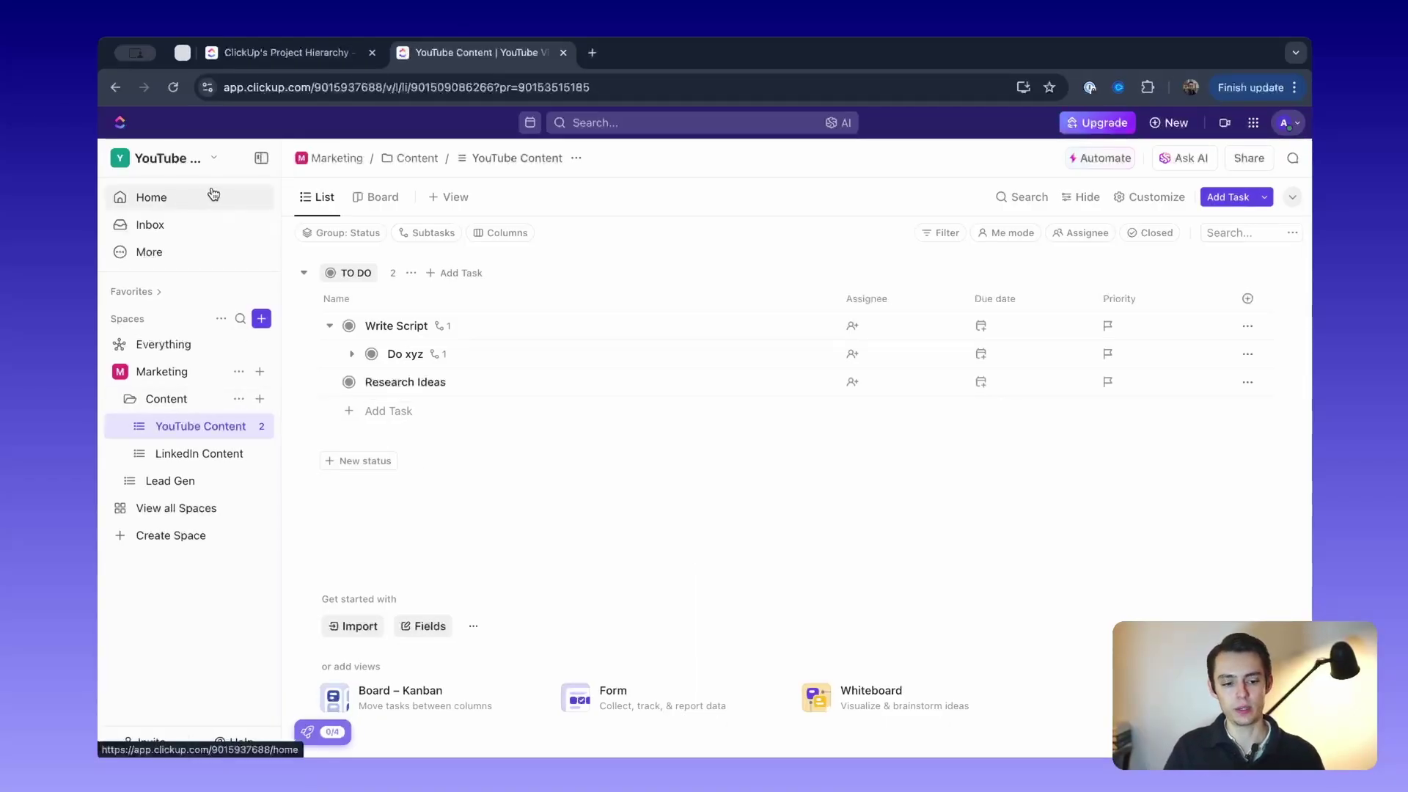
# Collapse the sidebar and bring it back slightly wider, and view its list of additional features
pyautogui.click(261, 158)
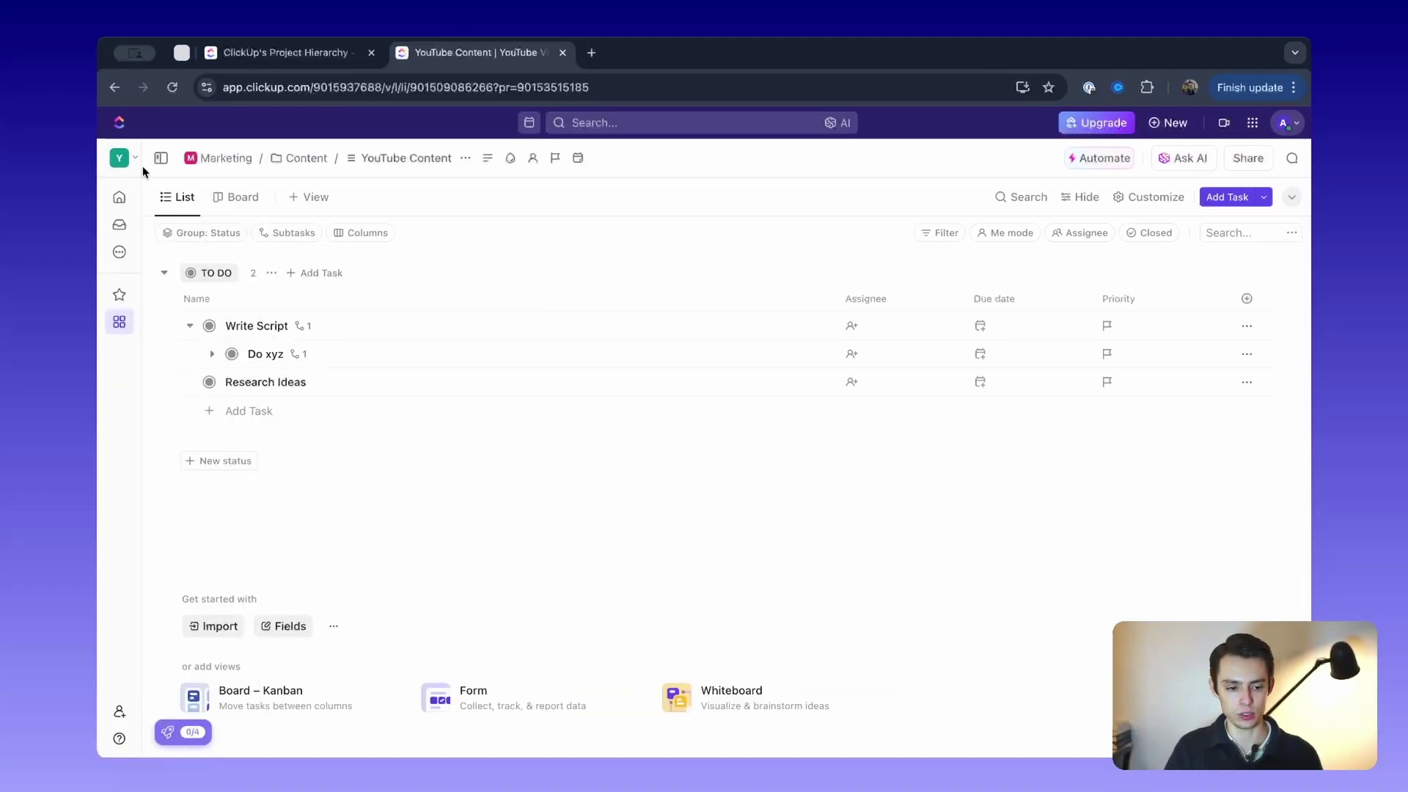
pyautogui.moveTo(253, 168); pyautogui.dragTo(294, 174)
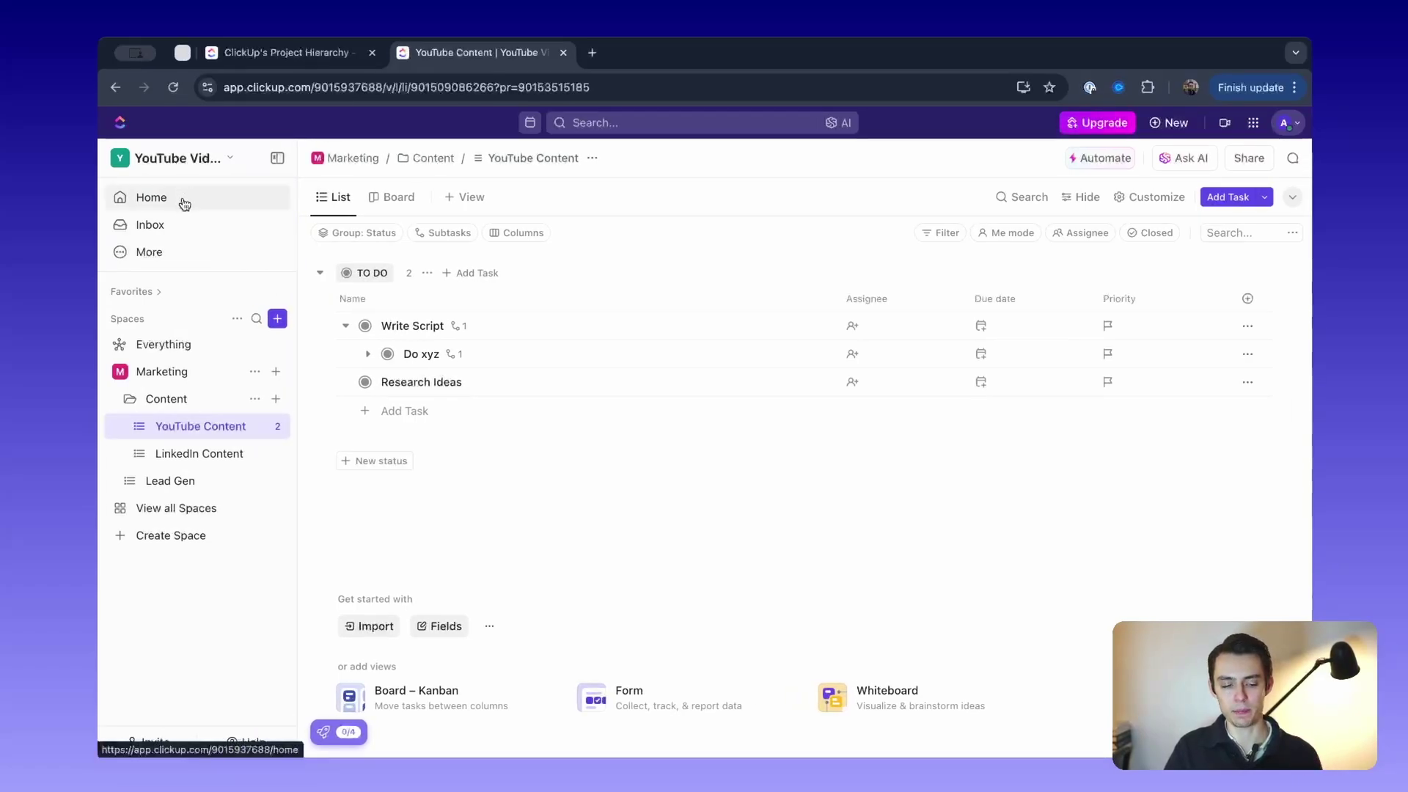
pyautogui.click(176, 251)
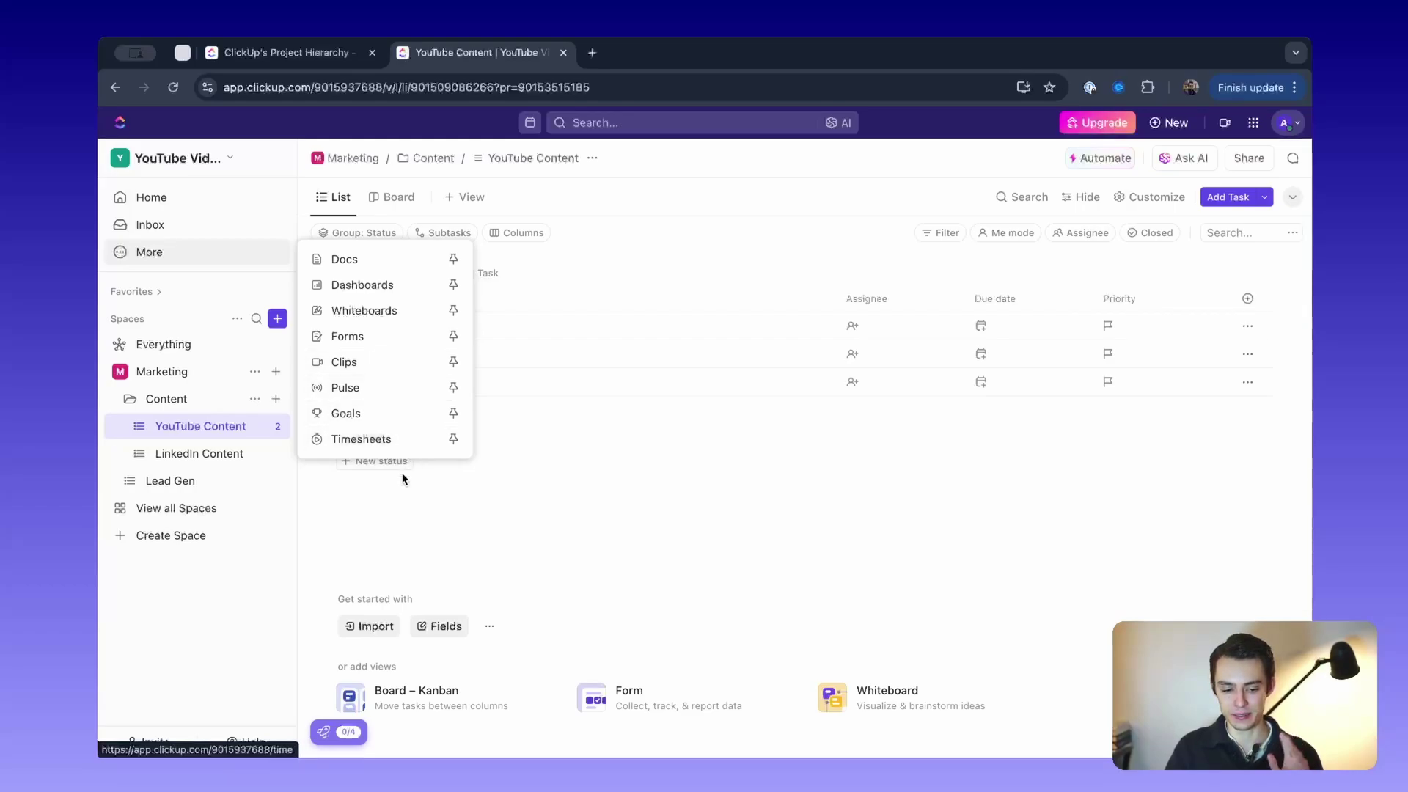
pyautogui.click(281, 591)
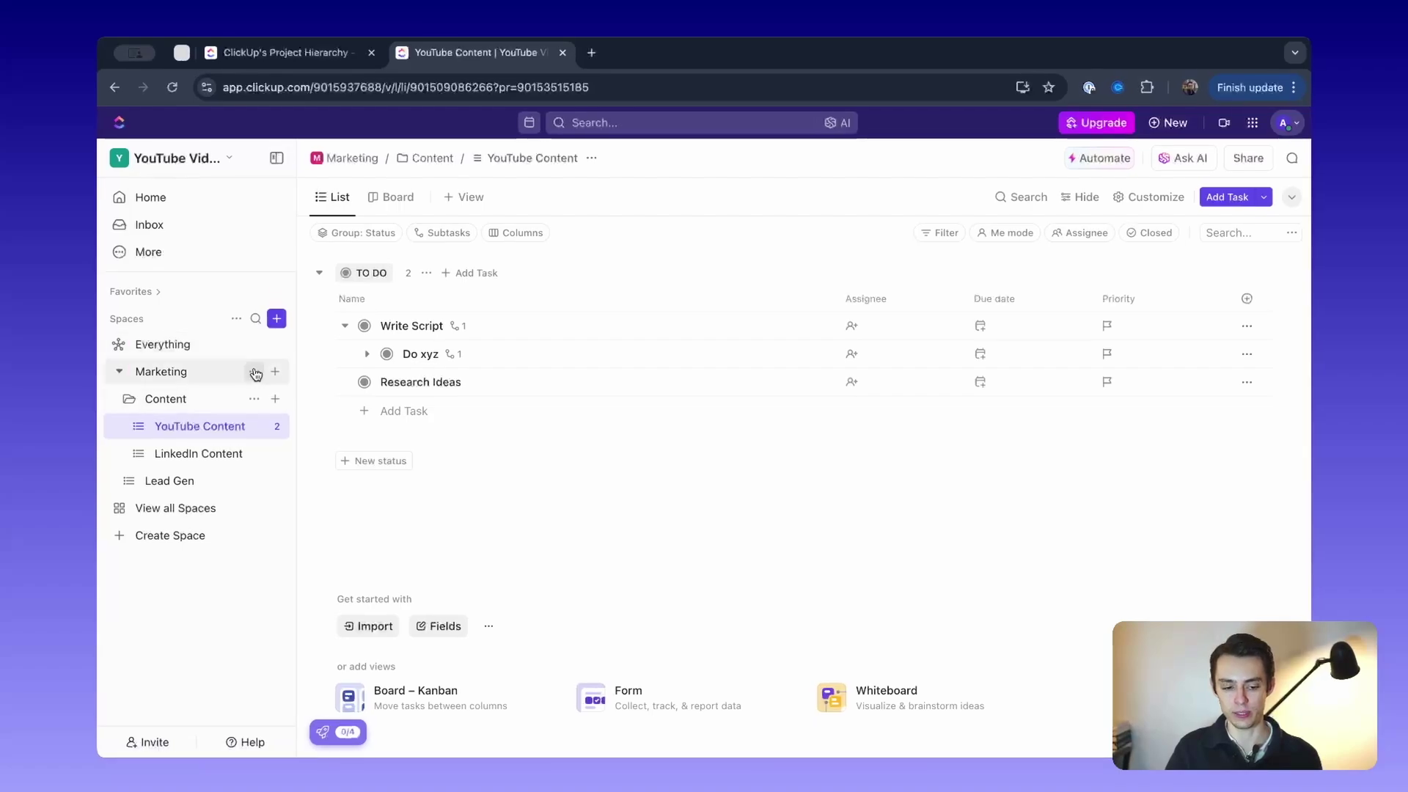
# Add the YouTube Content list to Favorites, and expand and collapse the Favorites section to check it
pyautogui.click(276, 426)
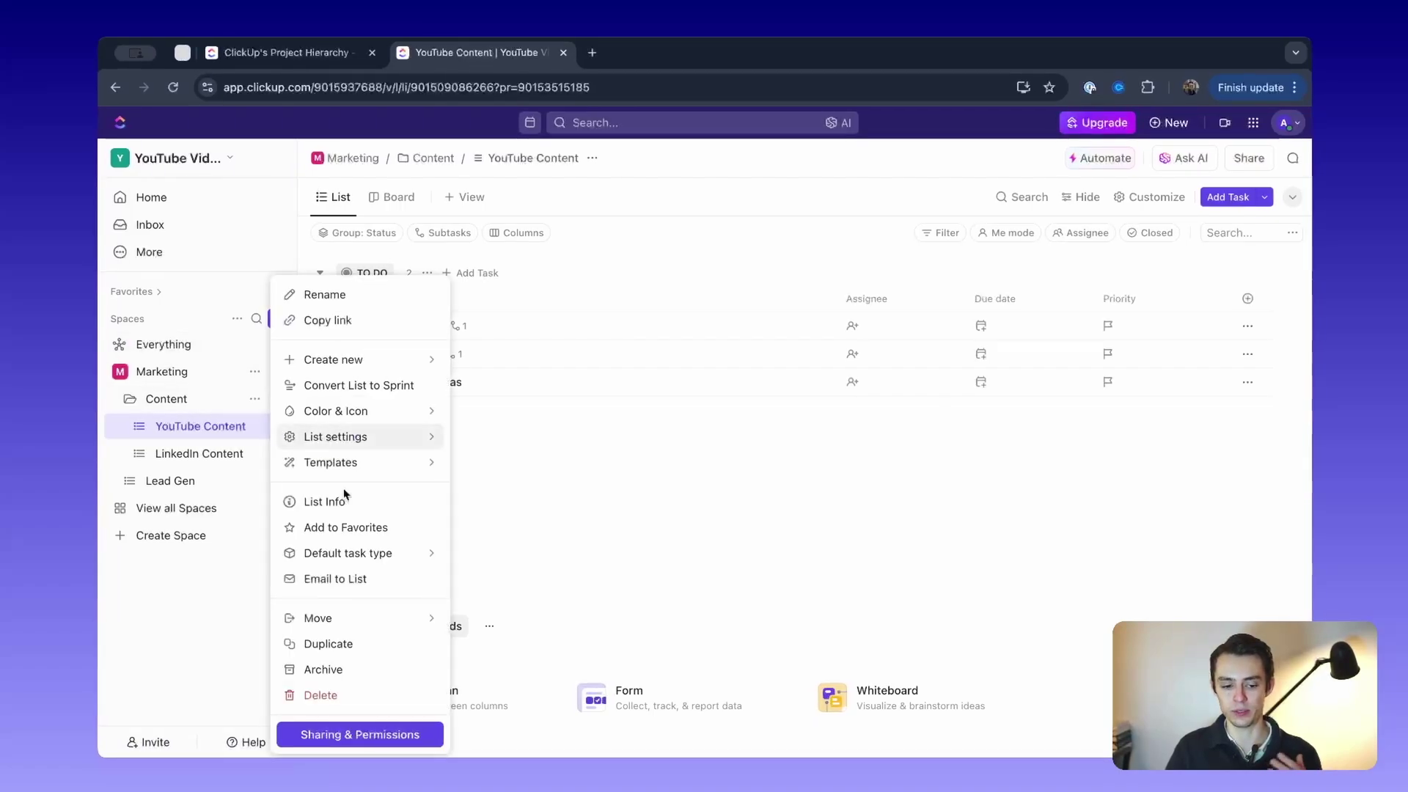
pyautogui.click(345, 529)
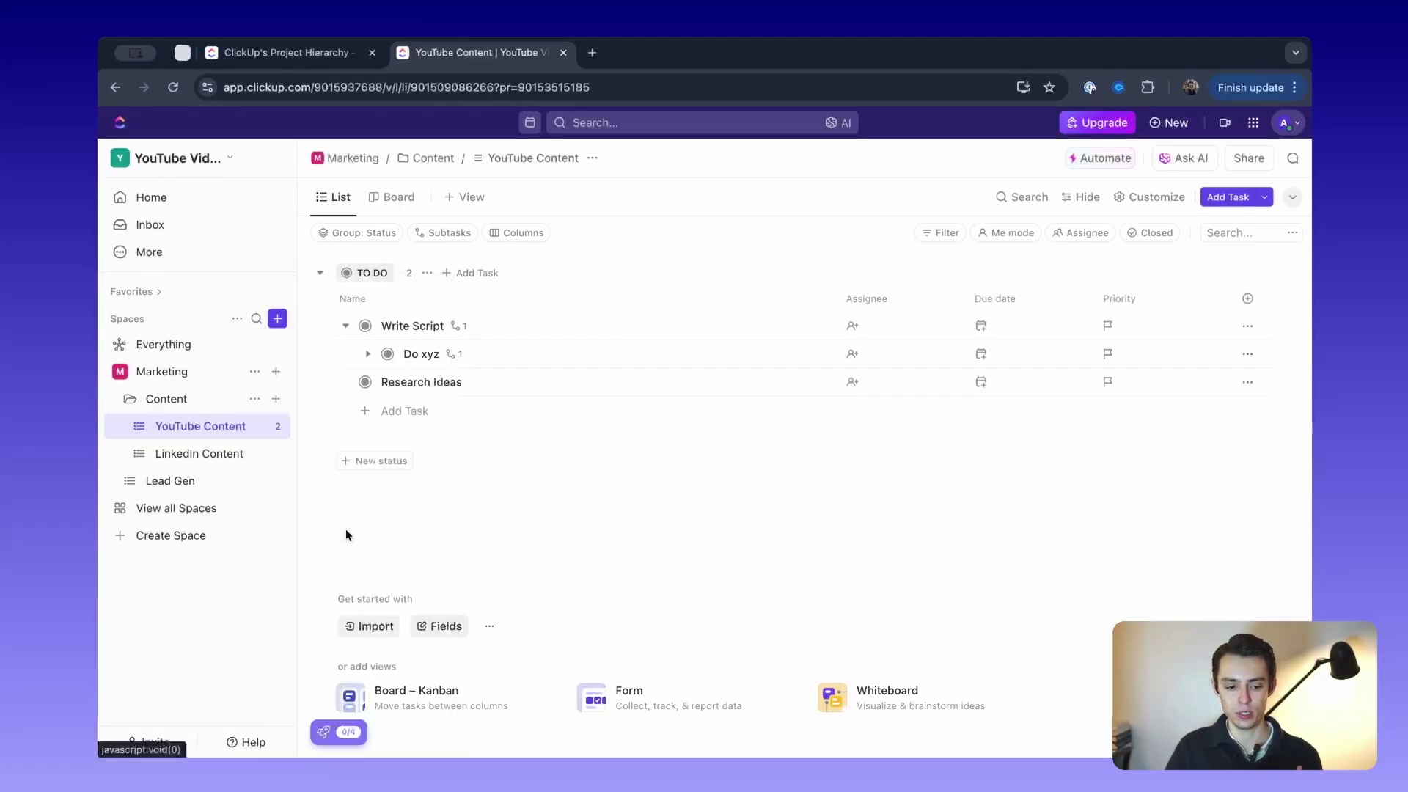
pyautogui.click(158, 294)
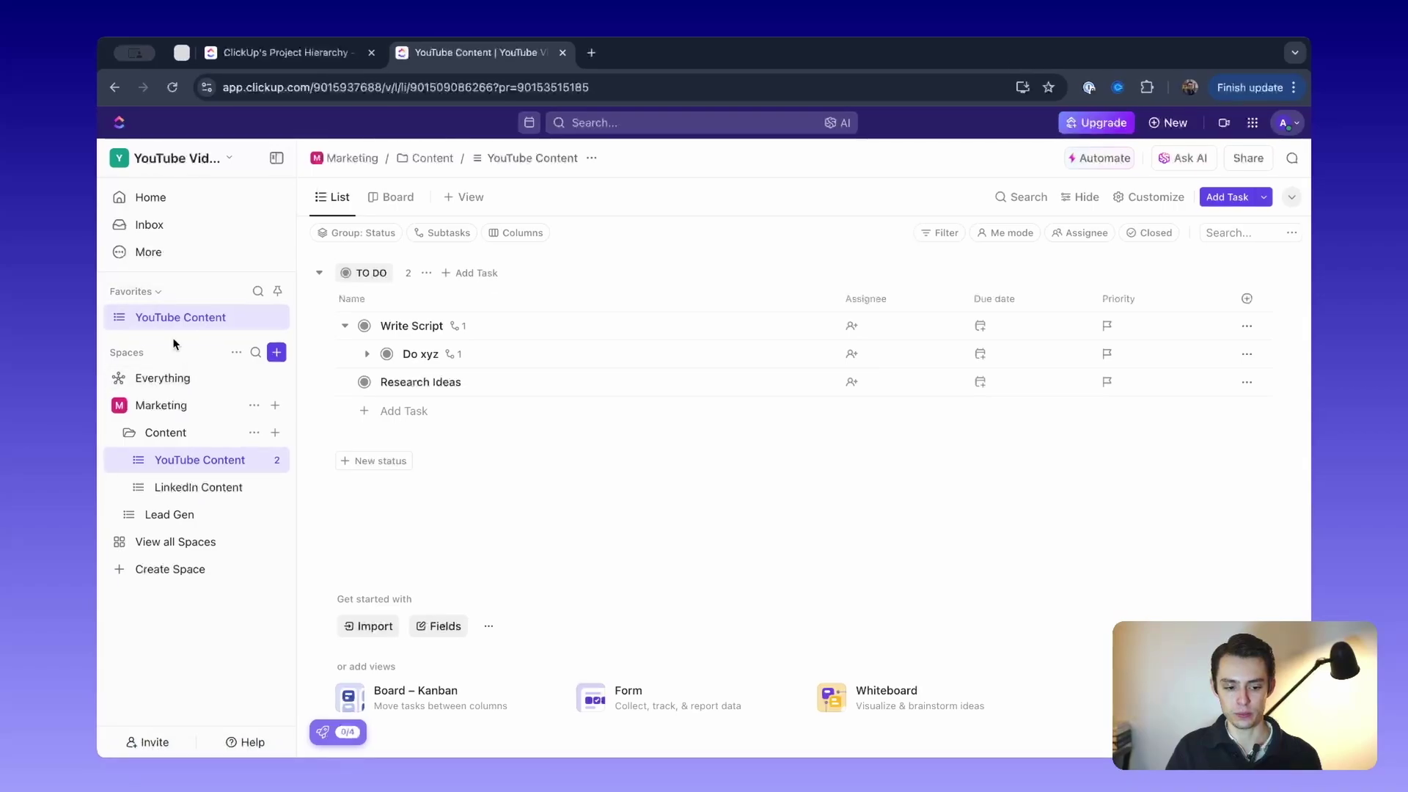
pyautogui.click(155, 293)
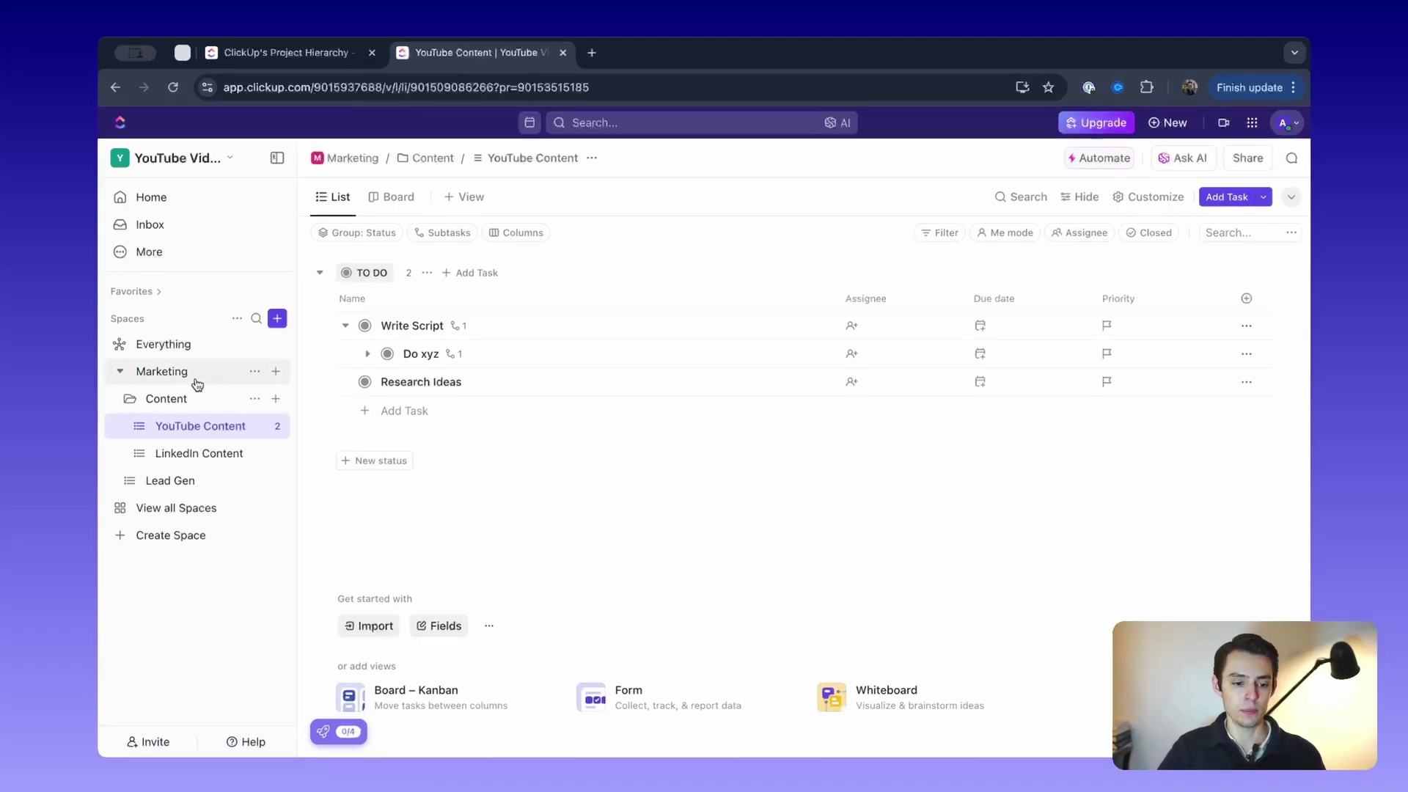
# Look over the account options, including profile, themes and settings, and close them
pyautogui.click(1291, 124)
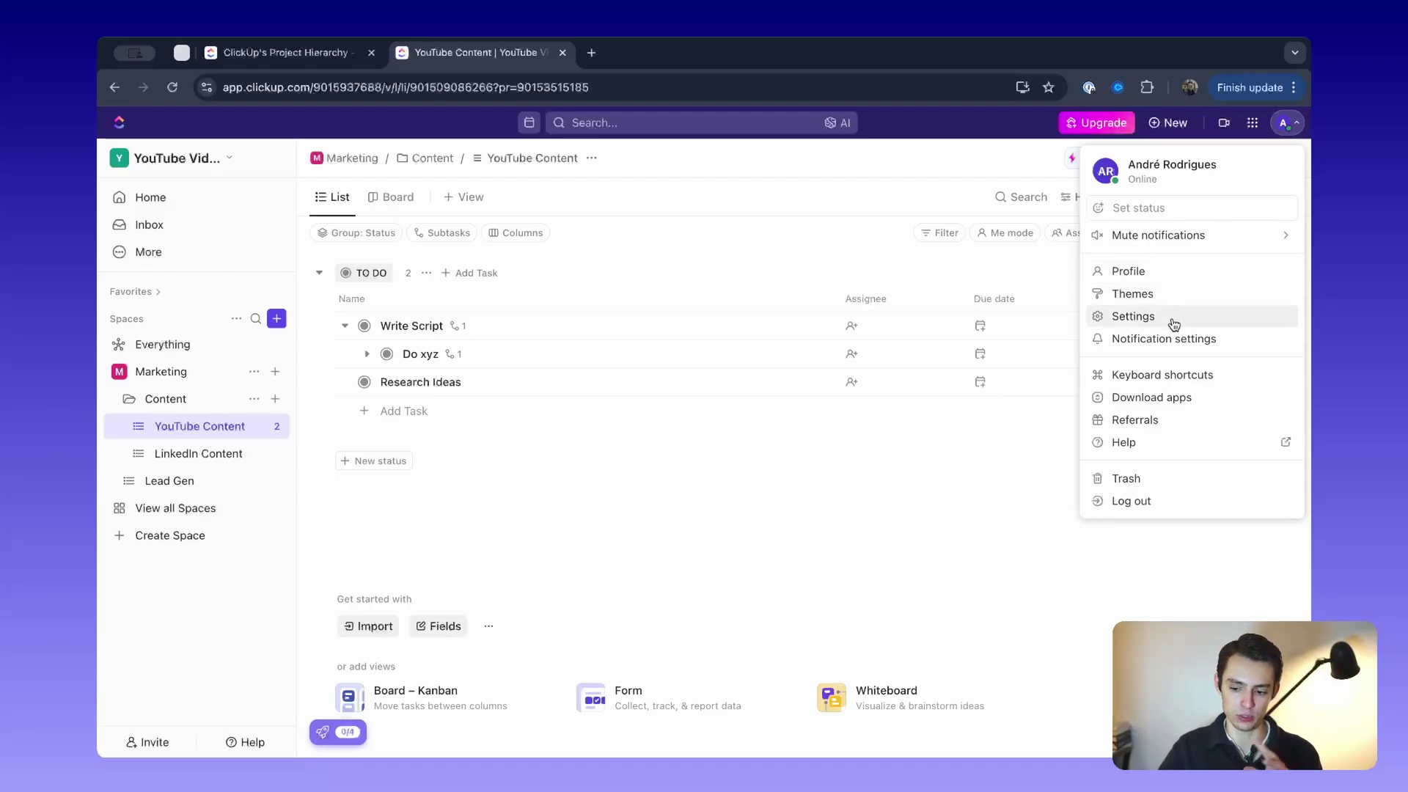
pyautogui.click(380, 550)
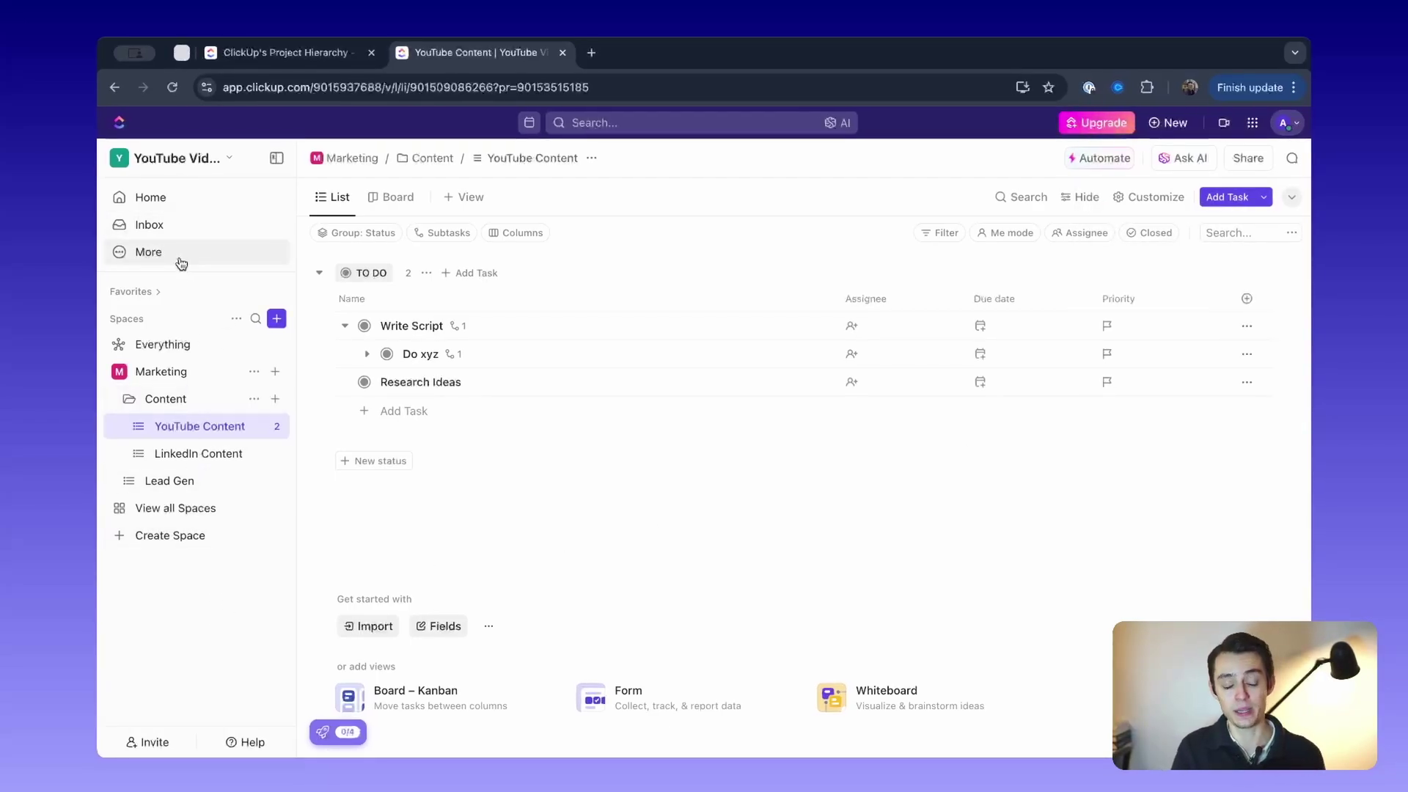
# Open the Home page and examine its cards, from Recents and Agenda down to Assigned comments and LineUp
pyautogui.click(162, 196)
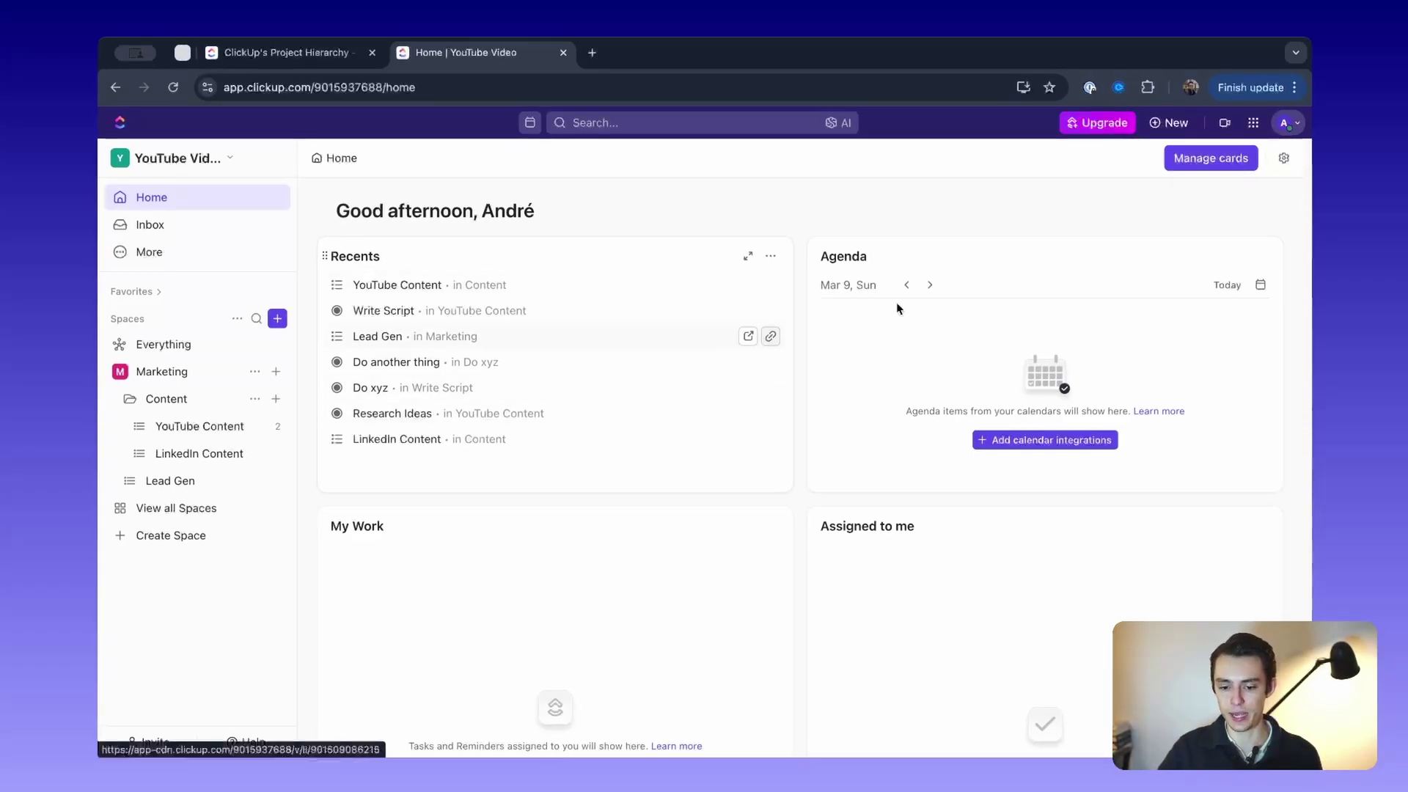
pyautogui.scroll(-3, 888, 403)
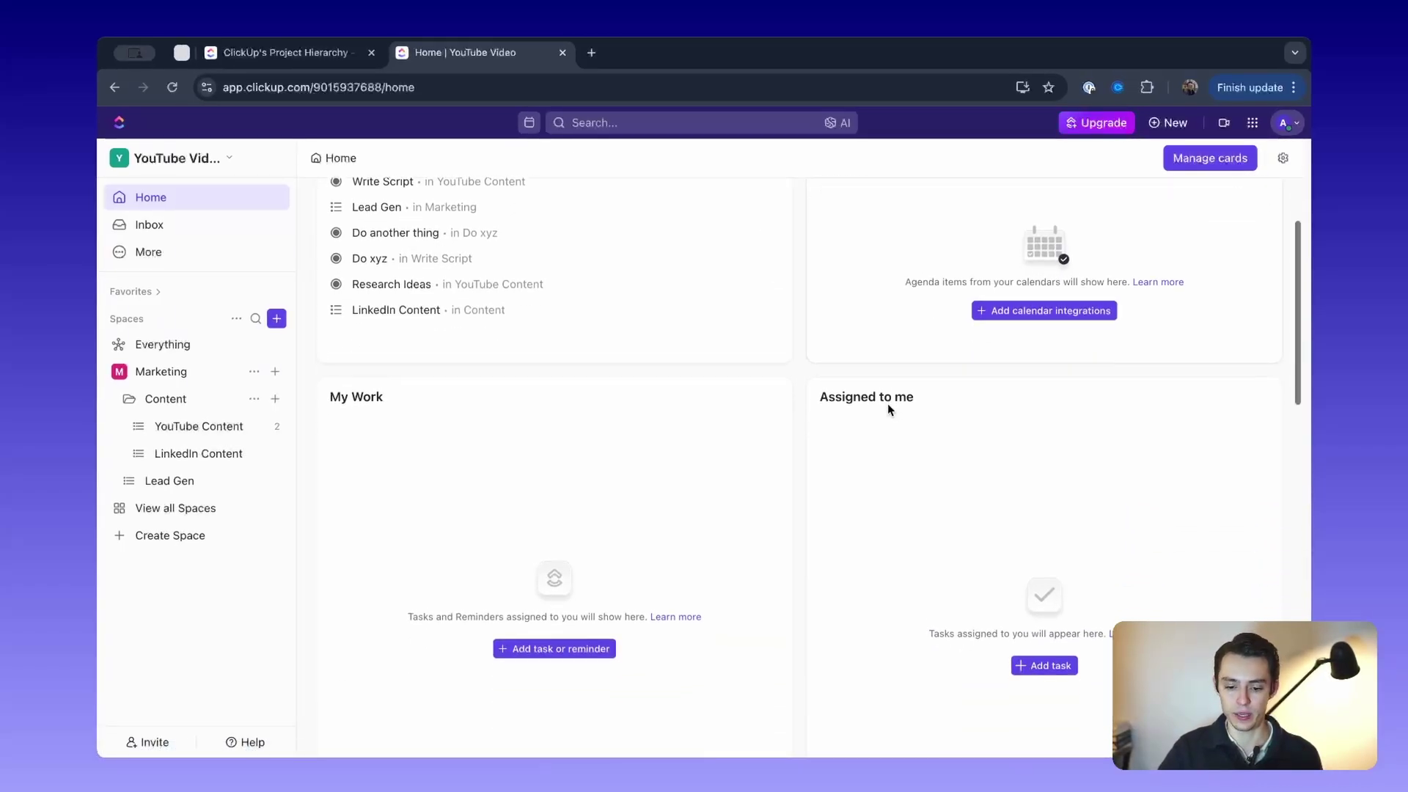
pyautogui.scroll(-2, 699, 528)
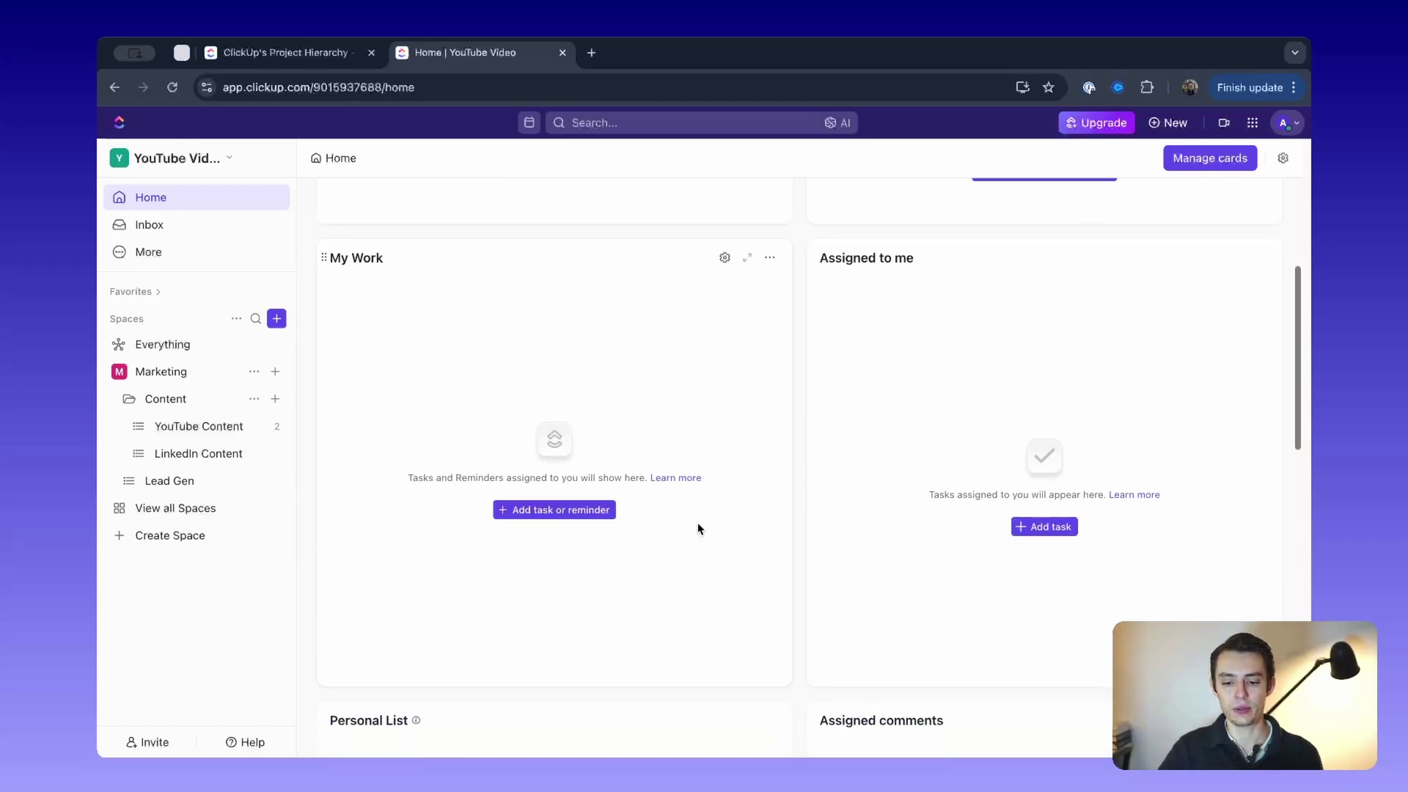
pyautogui.scroll(-4, 698, 528)
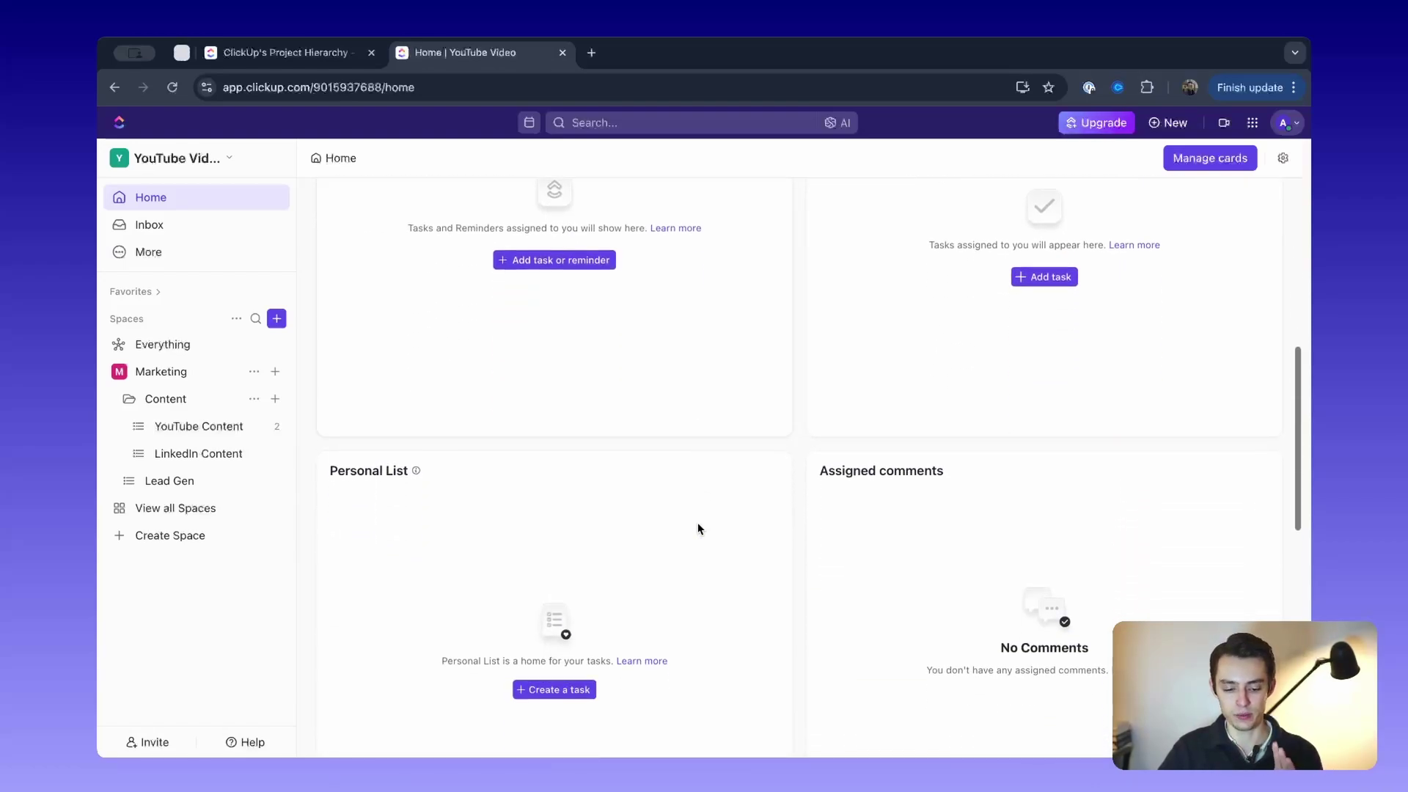
pyautogui.scroll(4, 717, 543)
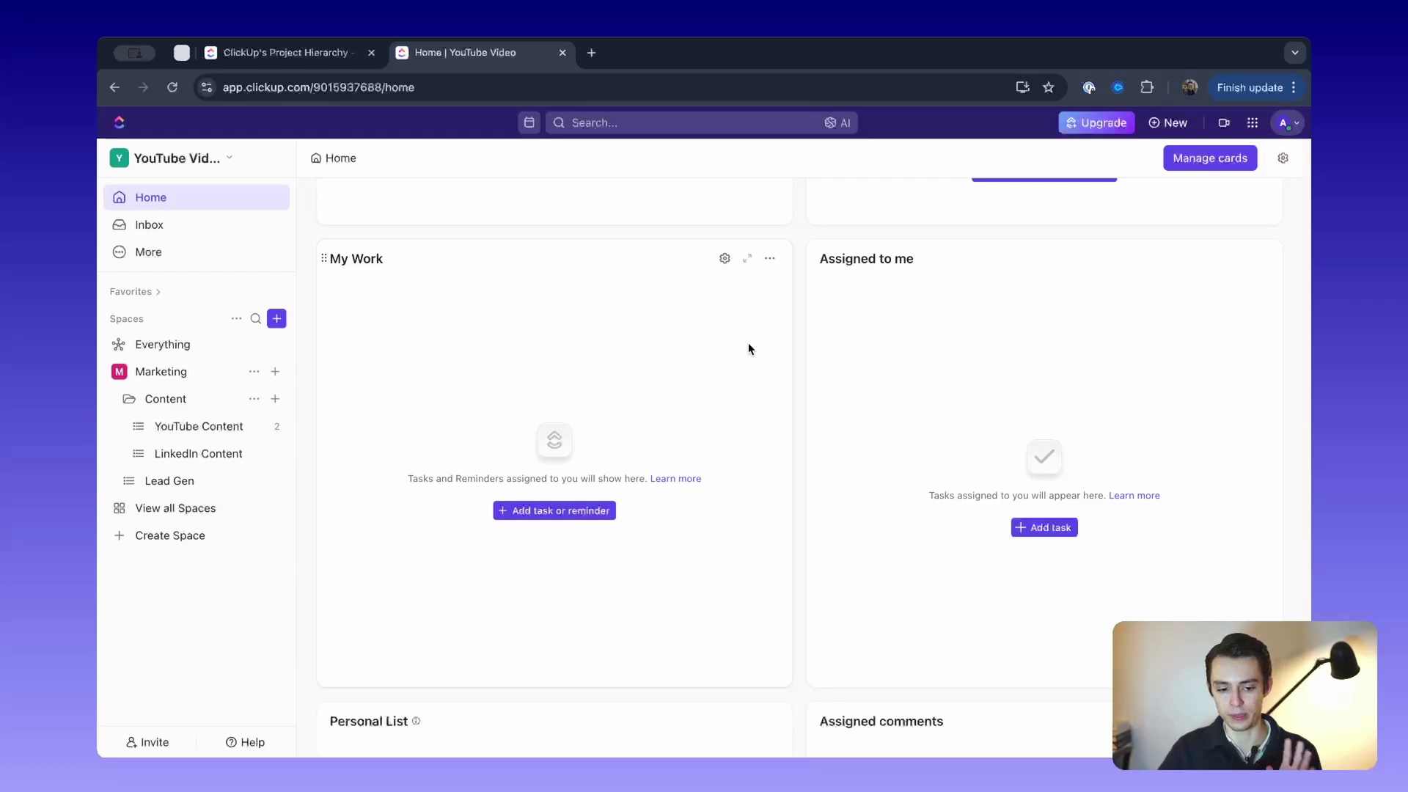
pyautogui.scroll(-8, 1002, 359)
pyautogui.scroll(4, 1002, 359)
pyautogui.scroll(-1, 1002, 359)
pyautogui.scroll(-2, 582, 547)
pyautogui.scroll(-2, 1053, 385)
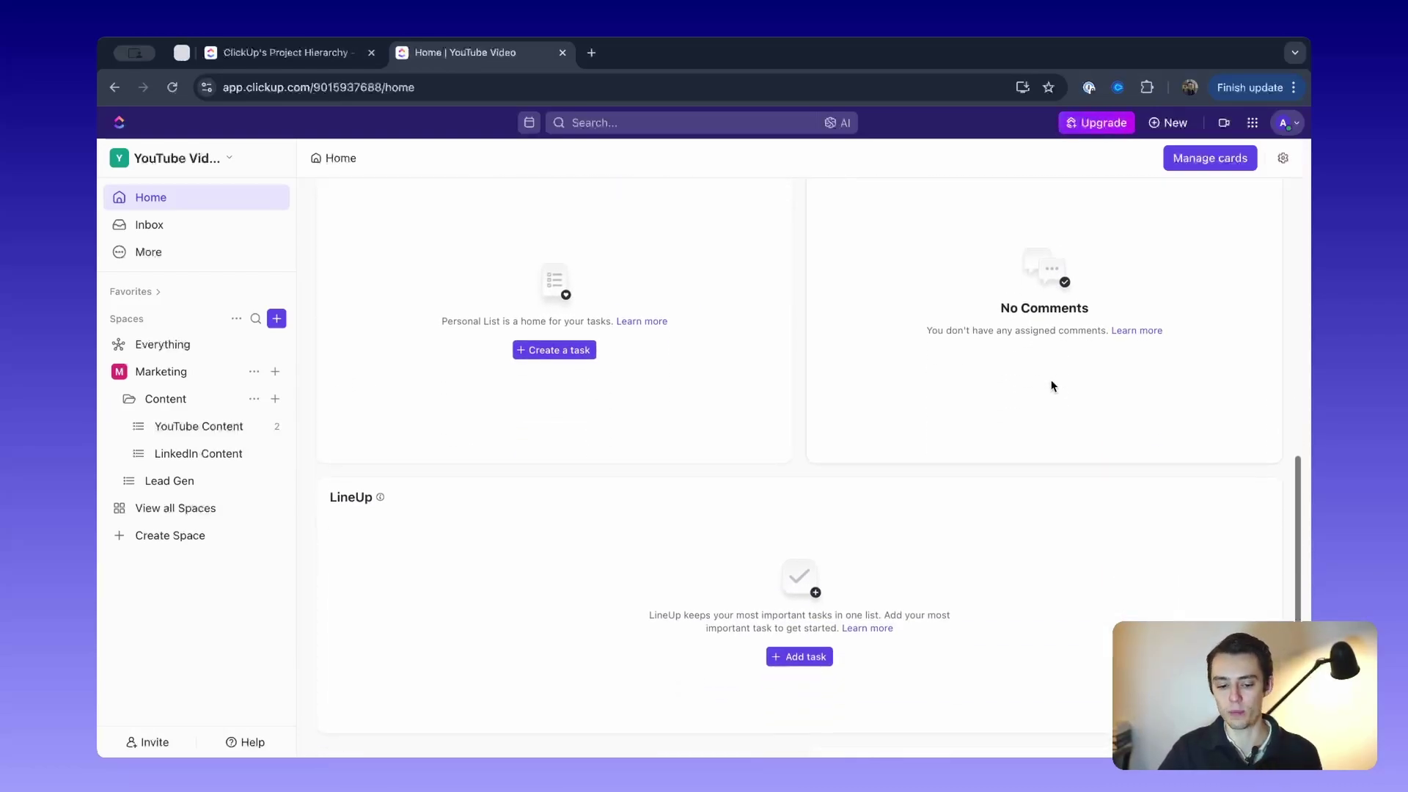
pyautogui.scroll(-4, 1053, 385)
pyautogui.scroll(12, 897, 429)
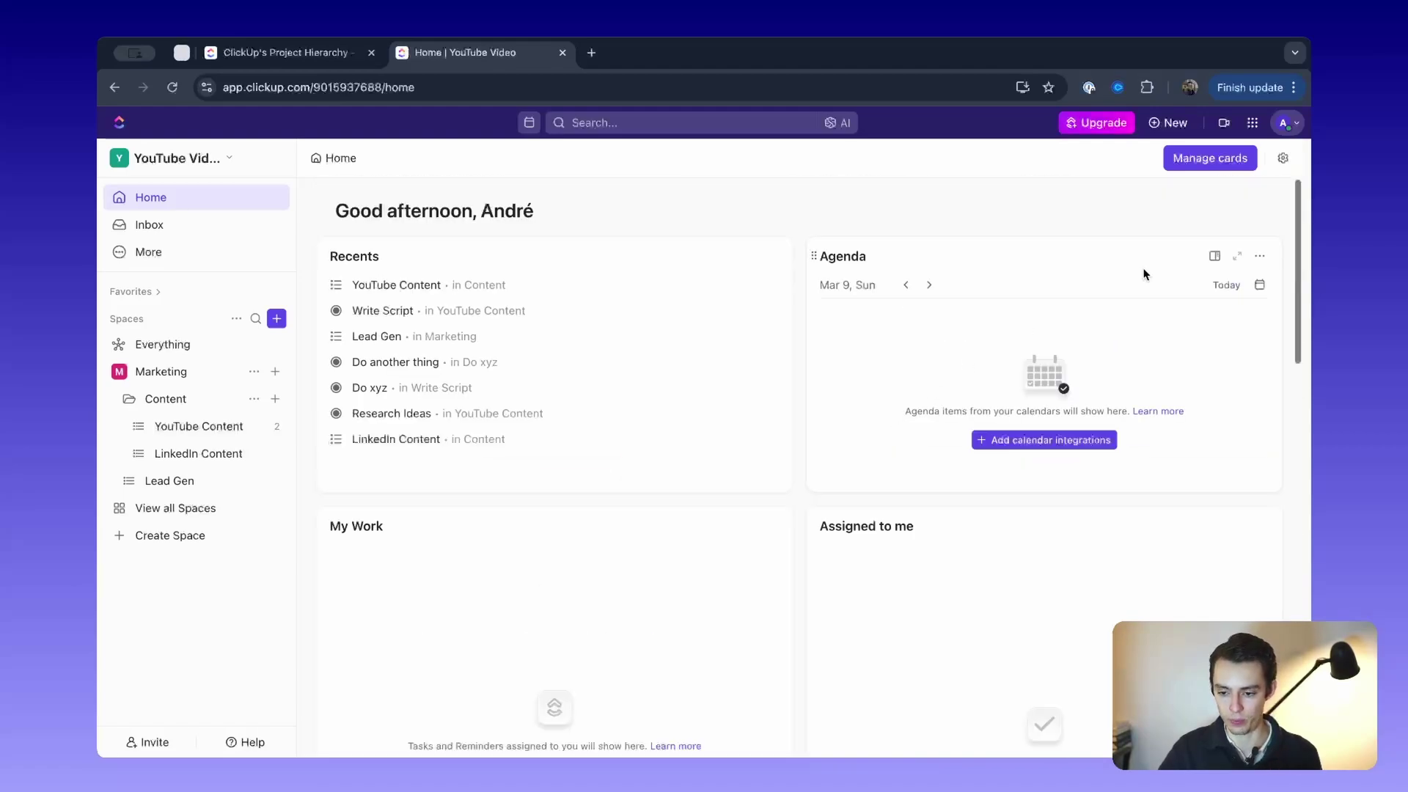
# Browse the cards available for the Home page and close the selection without adding any
pyautogui.click(1209, 158)
pyautogui.scroll(-10, 1184, 376)
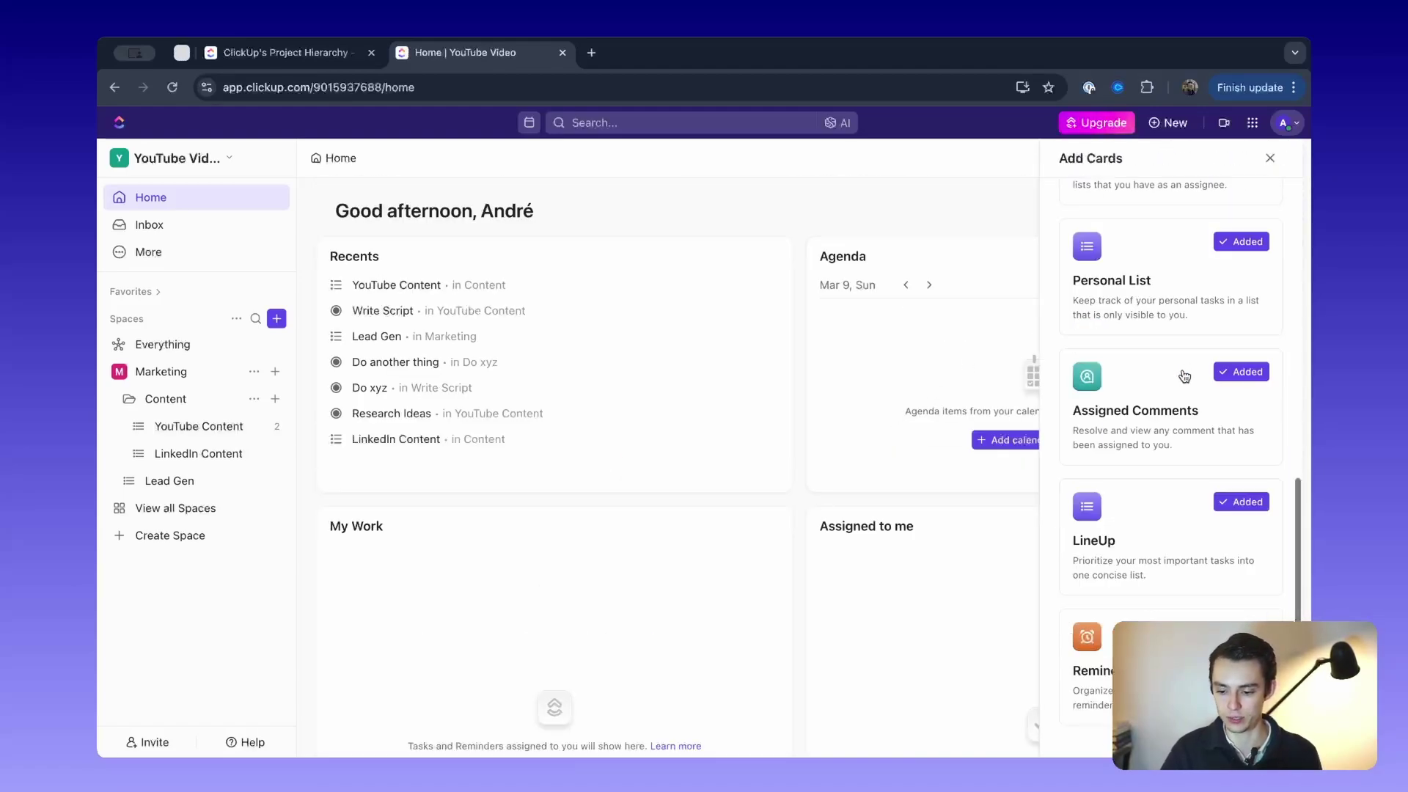
pyautogui.scroll(10, 1185, 376)
pyautogui.click(943, 215)
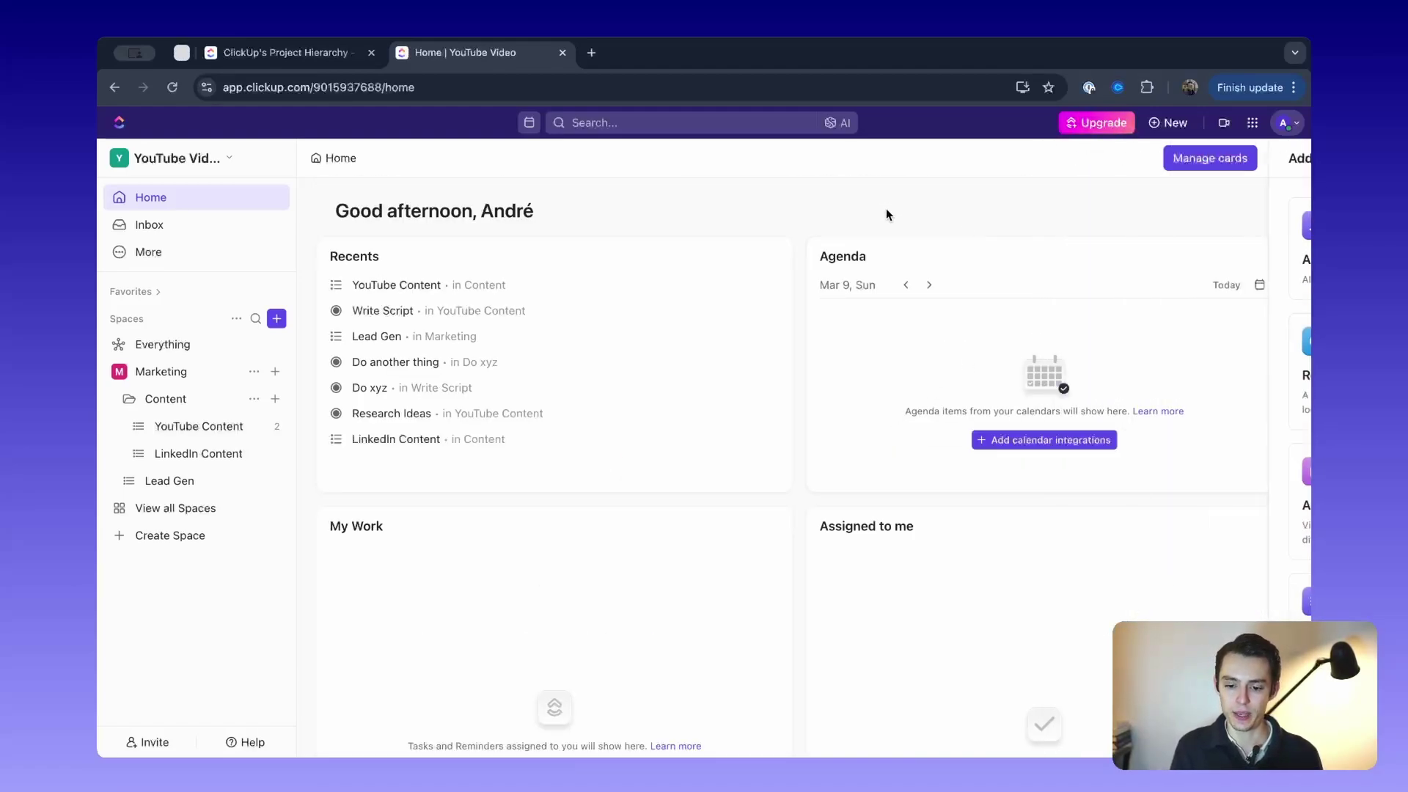
# Move the Agenda card ahead of Recents on the Home page, and restore the original card order
pyautogui.moveTo(814, 258); pyautogui.dragTo(409, 276)
pyautogui.moveTo(813, 256); pyautogui.dragTo(297, 254)
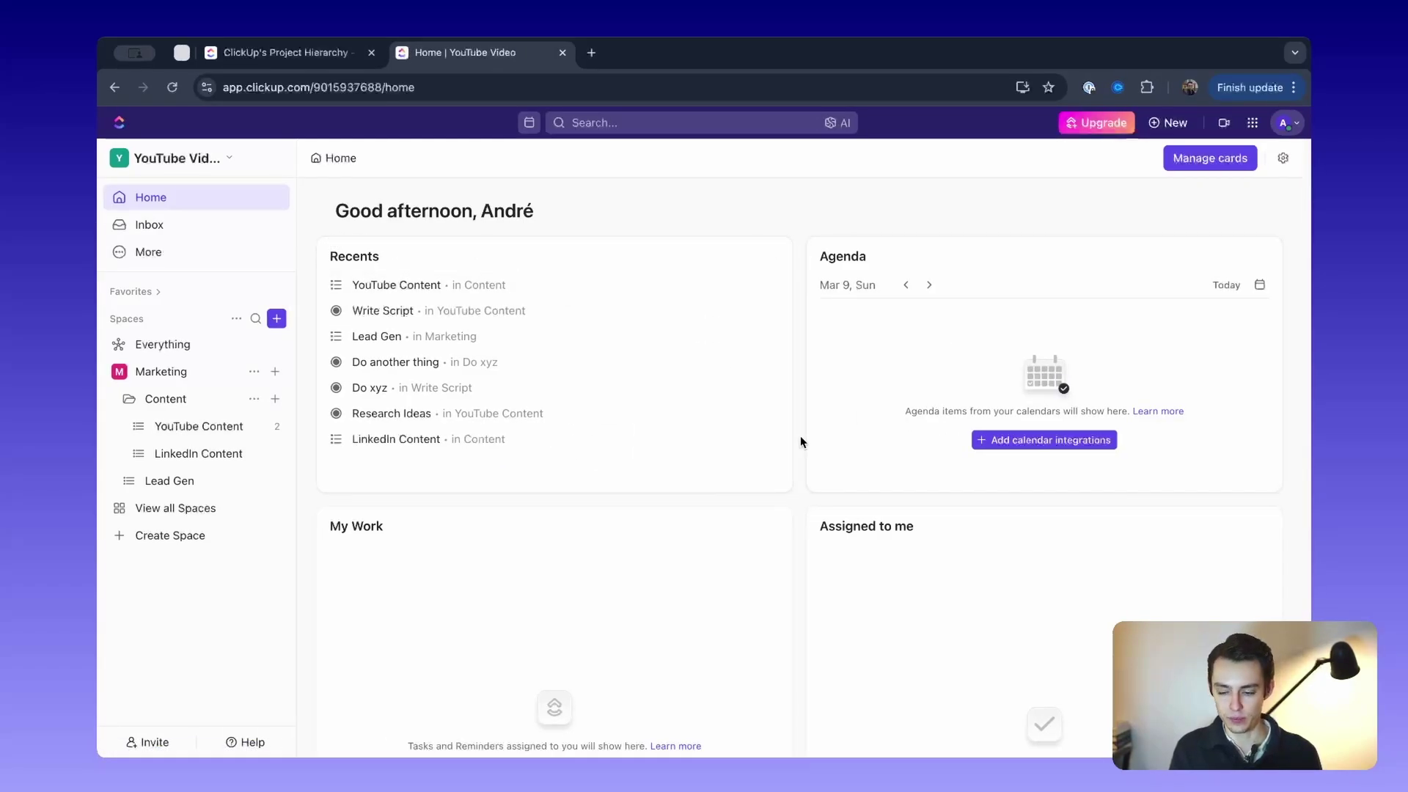
# Open the Inbox to view the important notifications
pyautogui.click(203, 226)
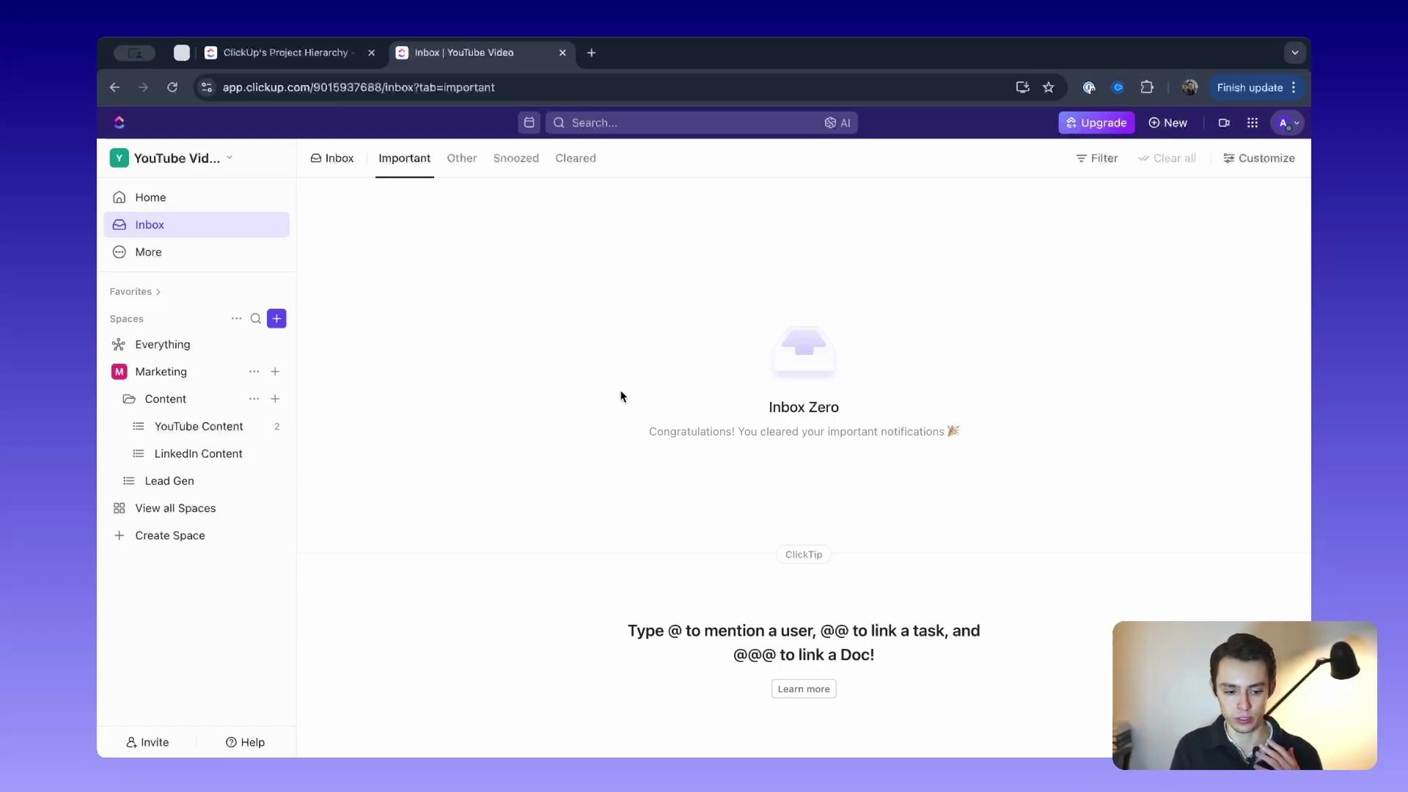
# Pin Docs to the sidebar and open the Docs page
pyautogui.click(167, 253)
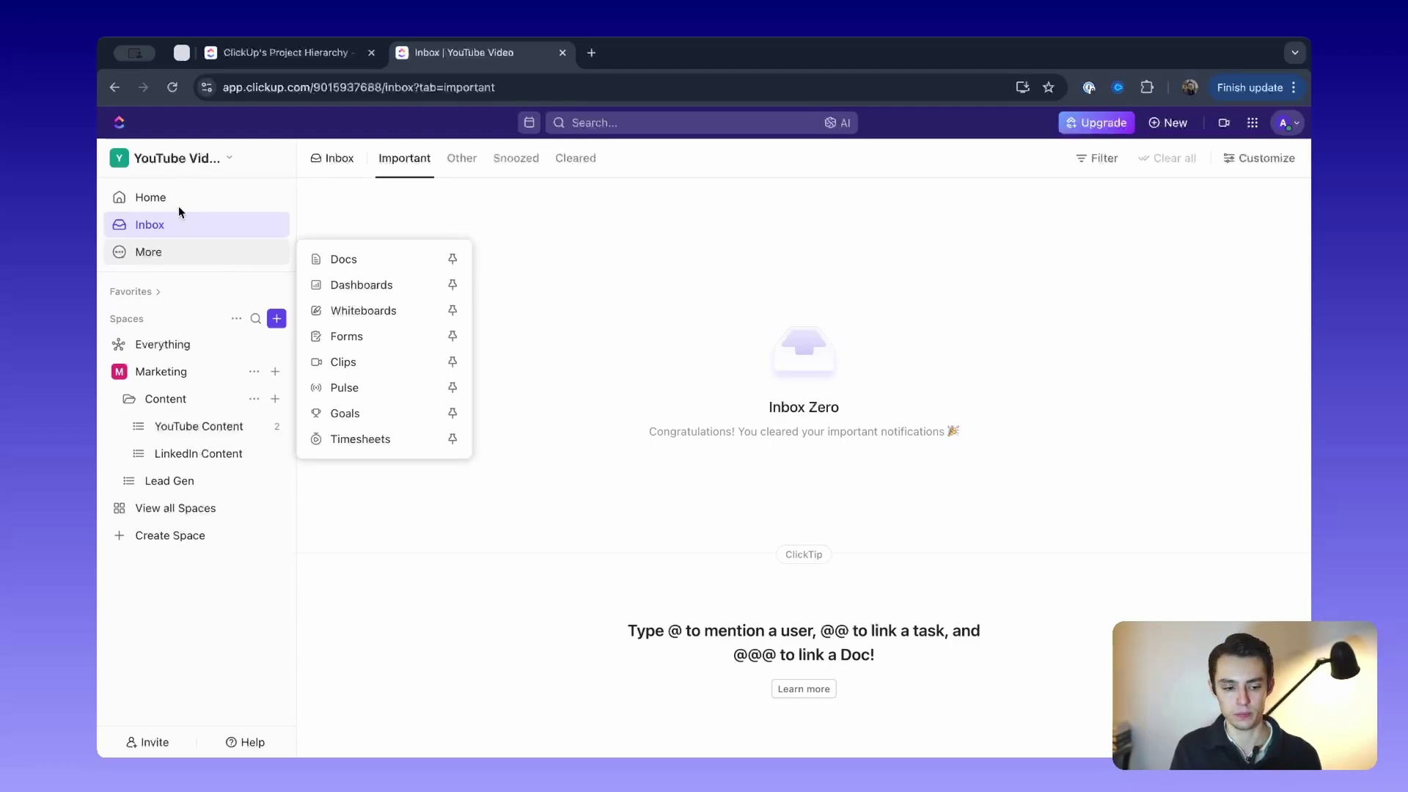
pyautogui.click(453, 259)
pyautogui.click(169, 253)
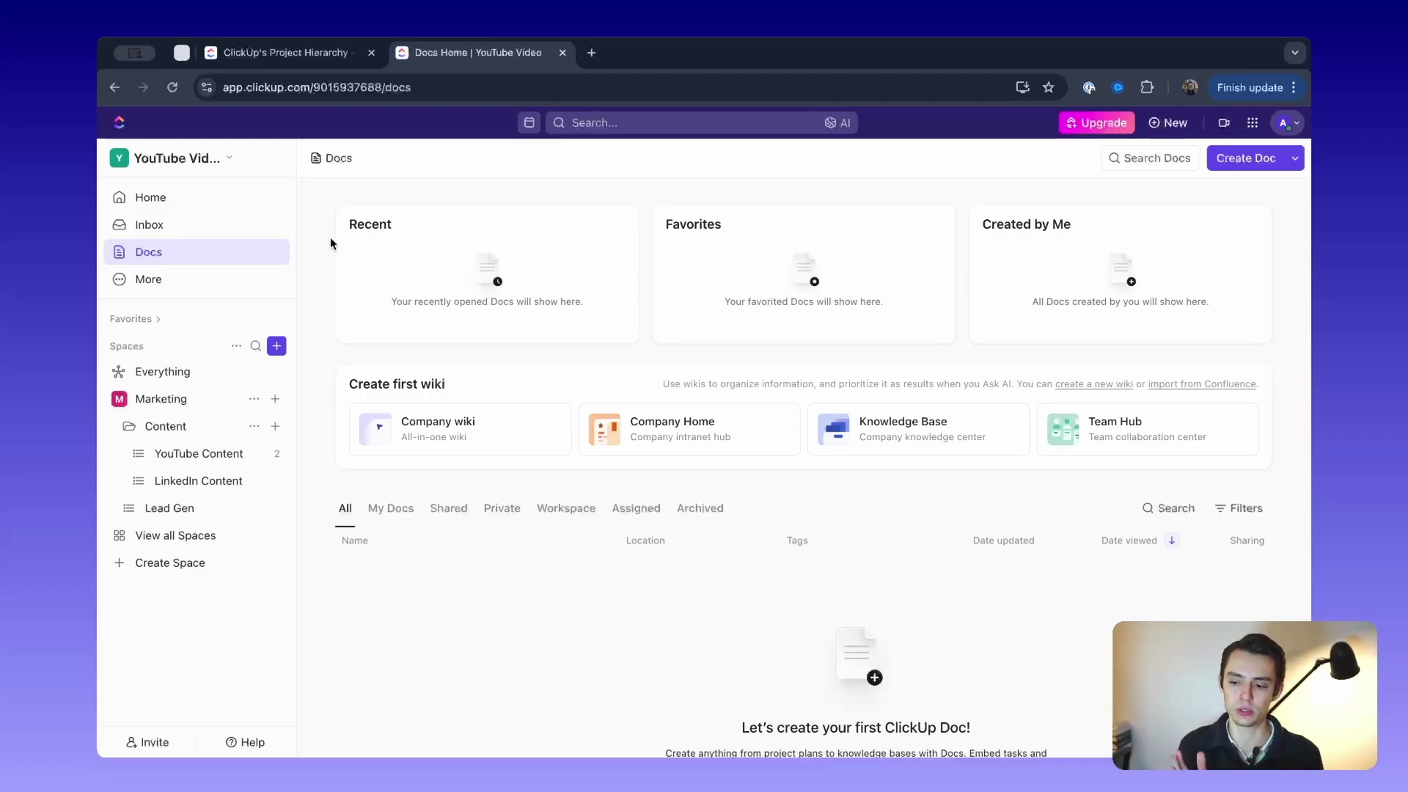
# View the Dashboards page with its templates, followed by the Whiteboards page
pyautogui.click(152, 283)
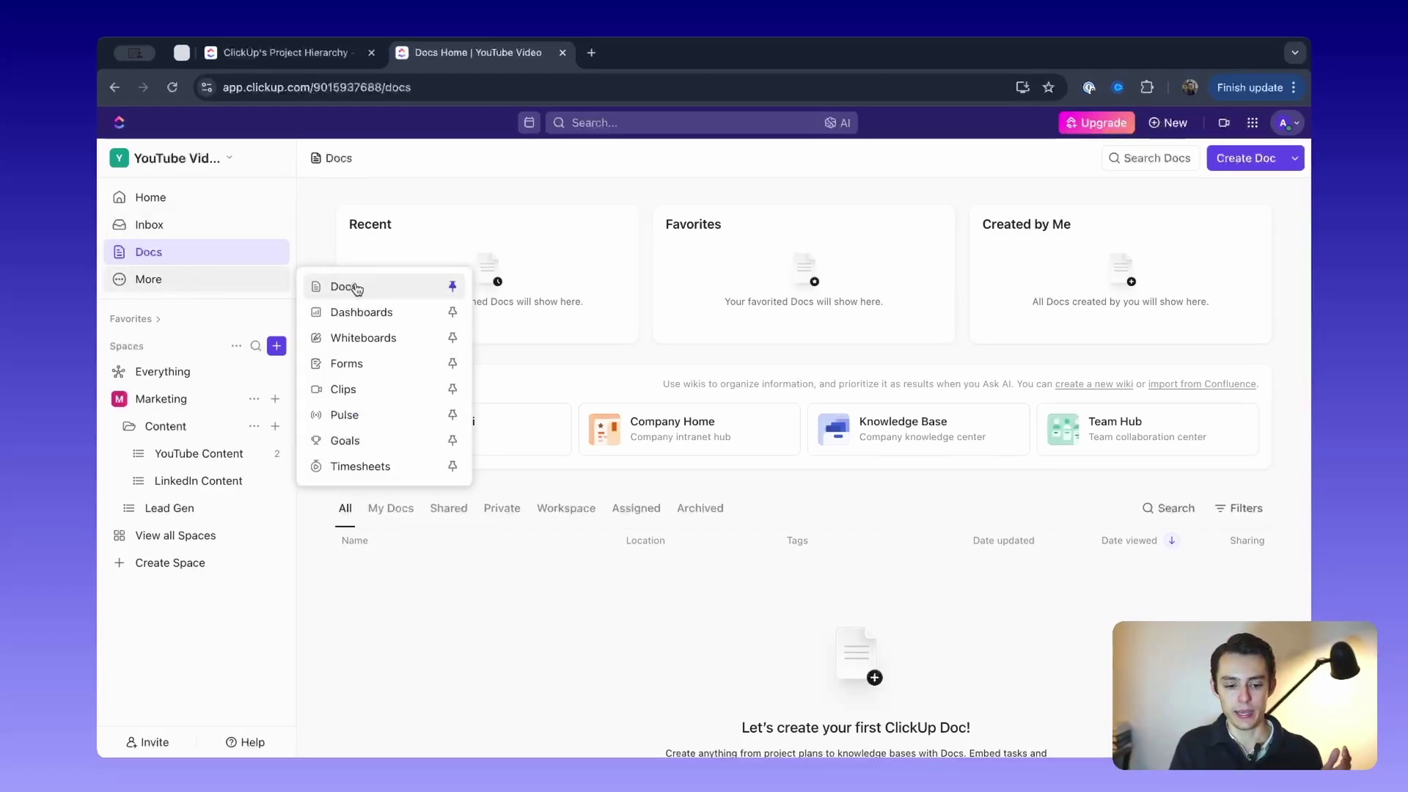
pyautogui.click(369, 308)
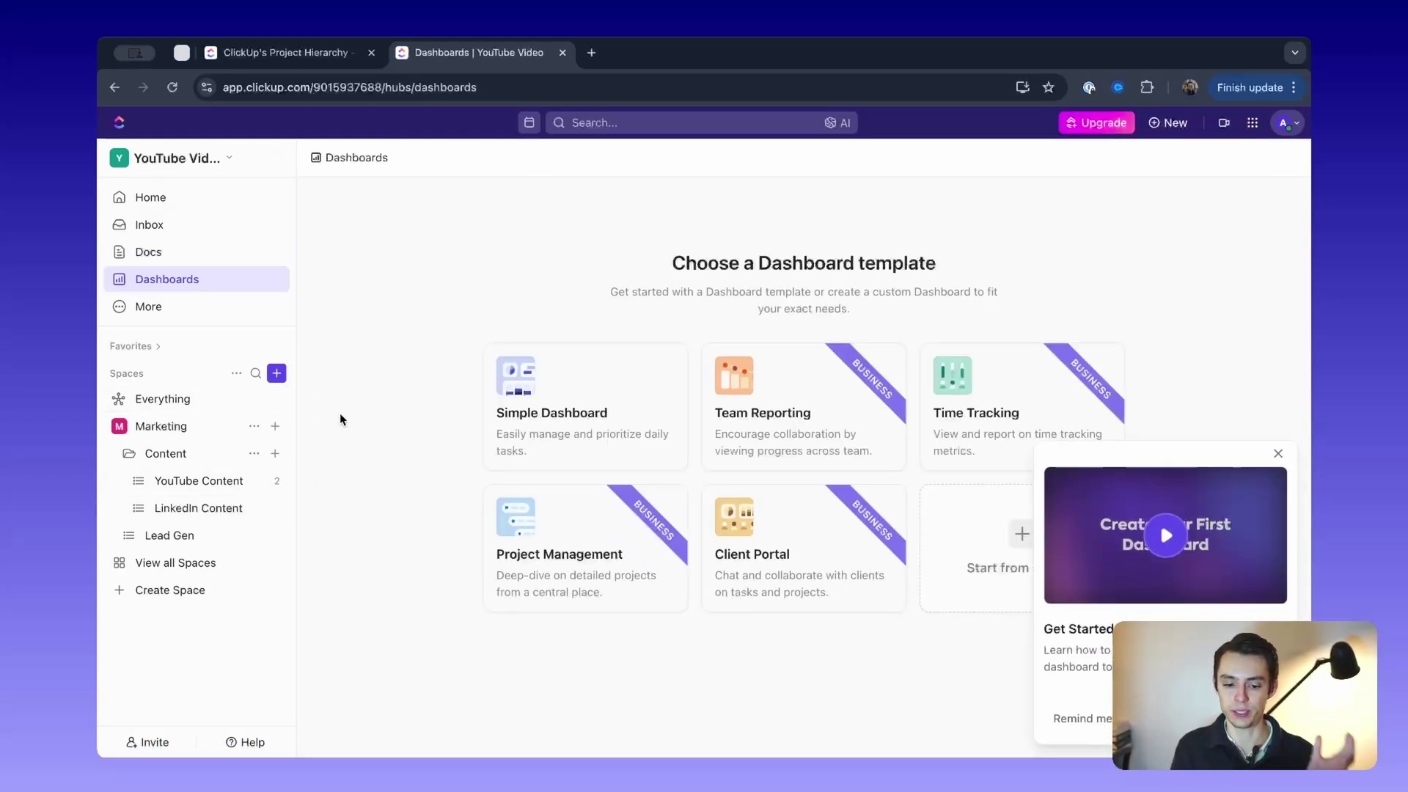
pyautogui.click(257, 308)
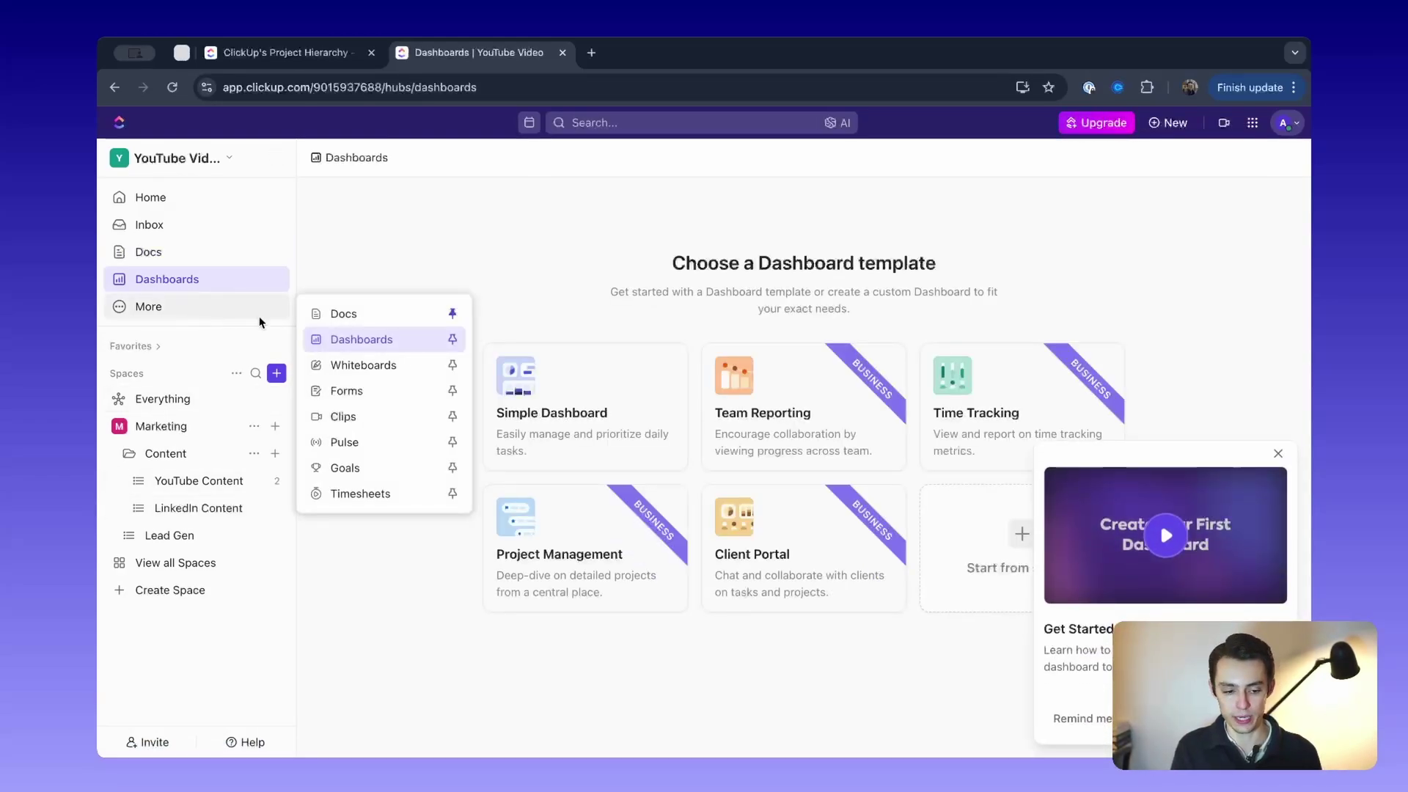
pyautogui.click(406, 370)
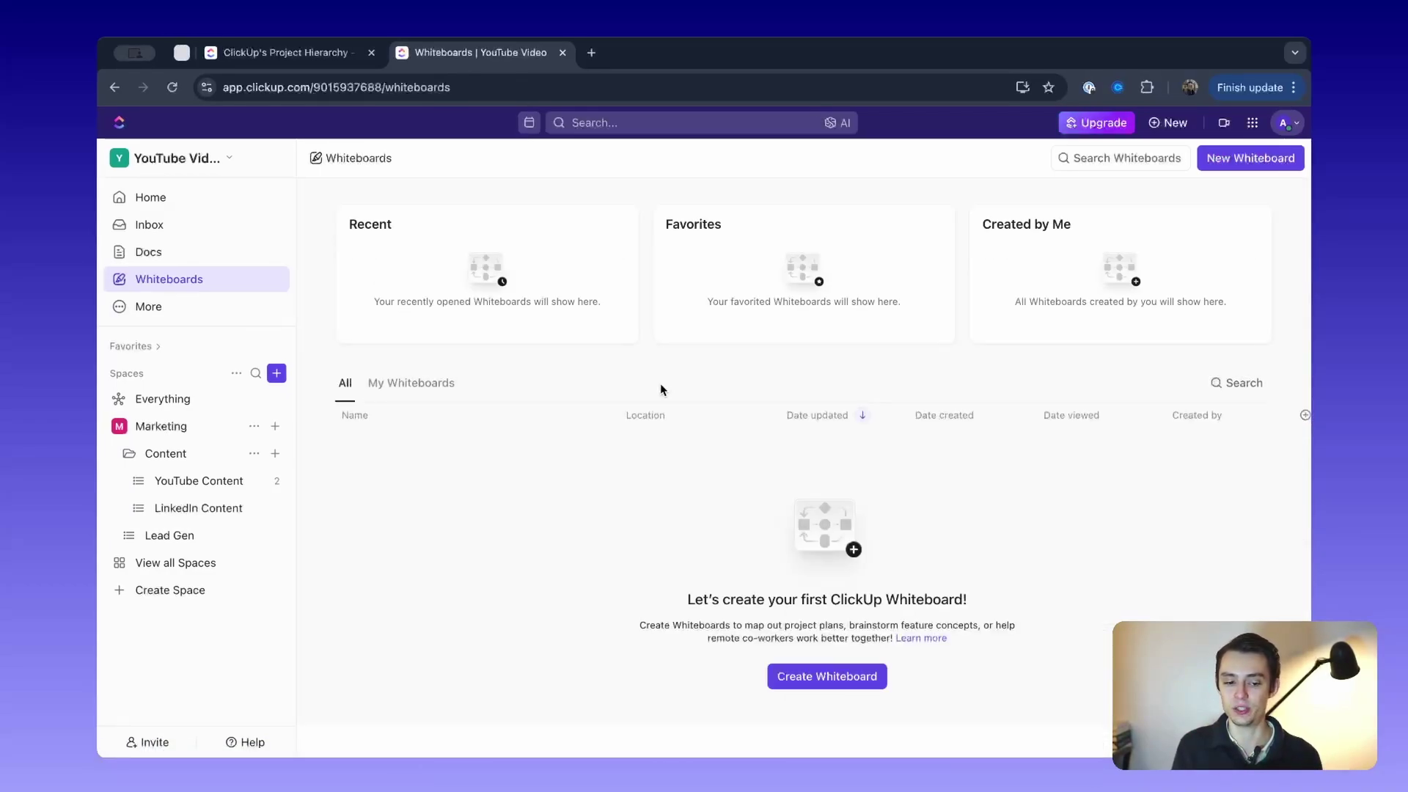
# View the Forms page with its templates, followed by the Clips page
pyautogui.click(209, 309)
pyautogui.click(373, 390)
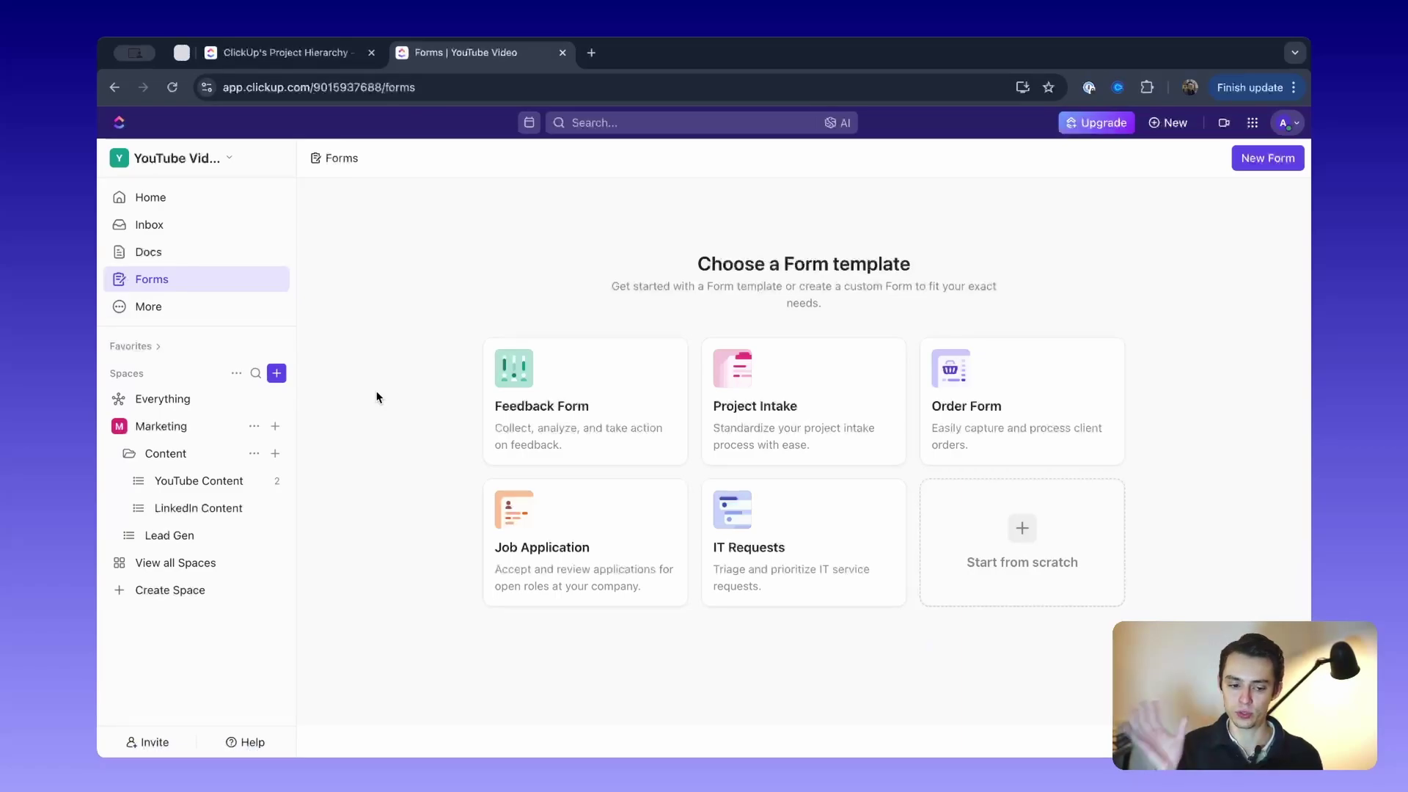
pyautogui.click(204, 318)
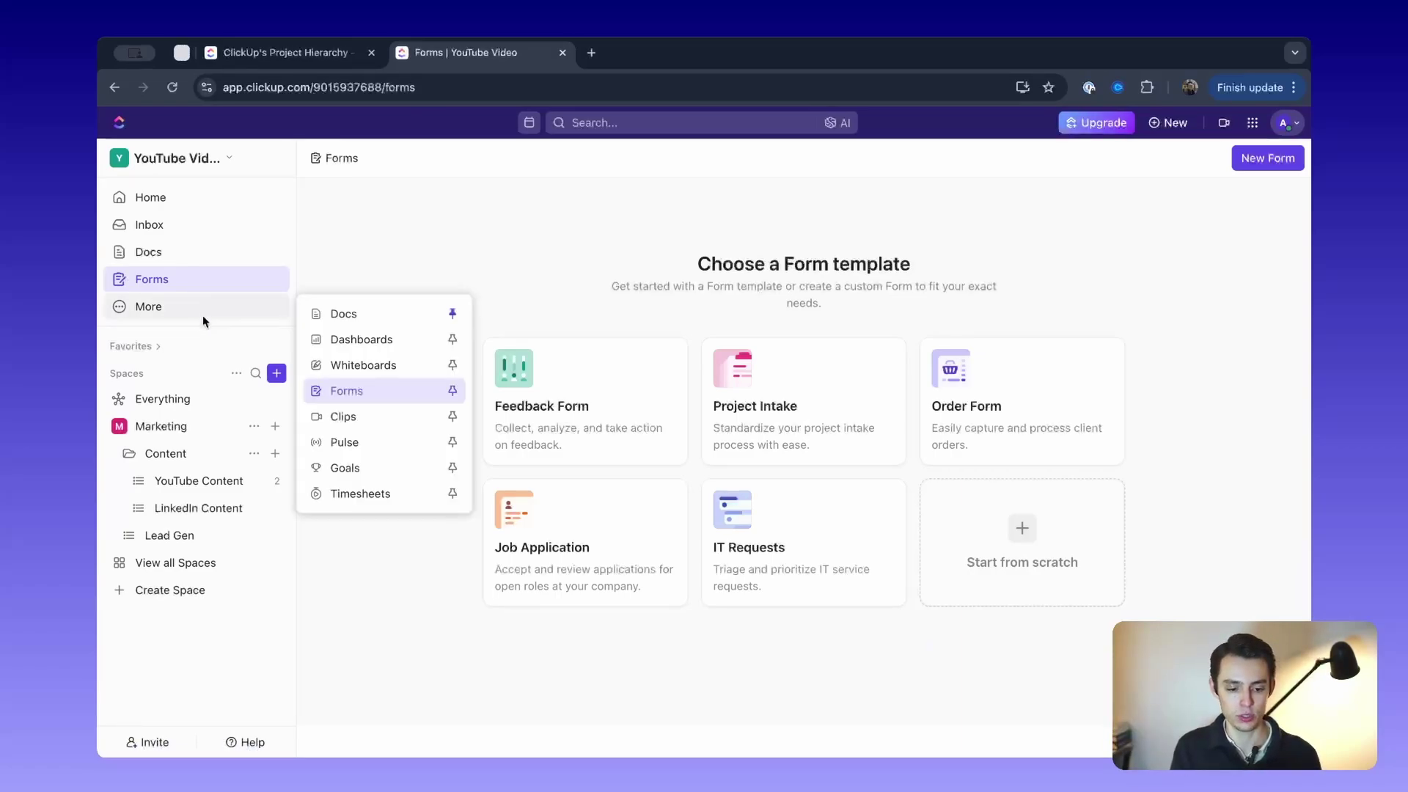
pyautogui.click(380, 421)
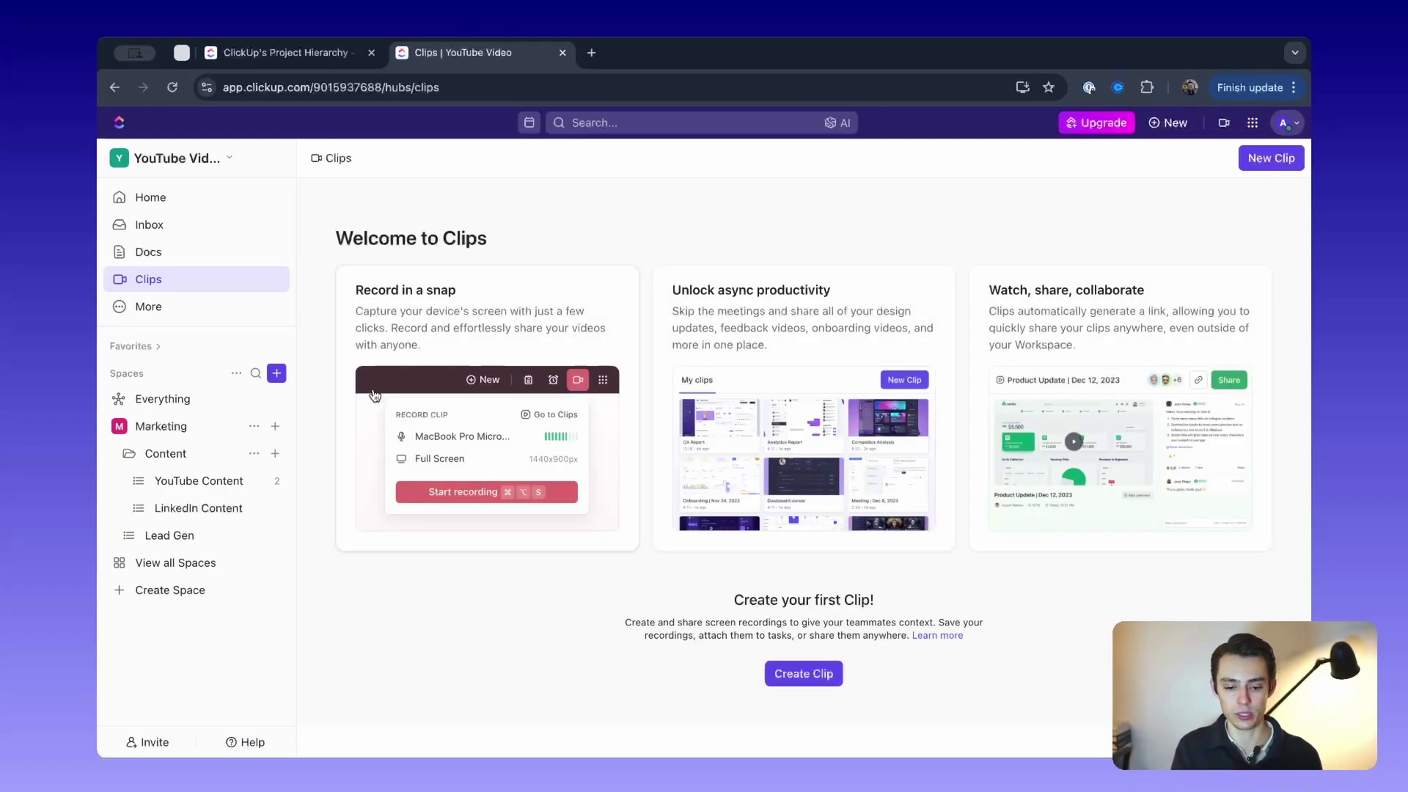
# Open the Pulse page to see who is online and what they are working on
pyautogui.click(217, 305)
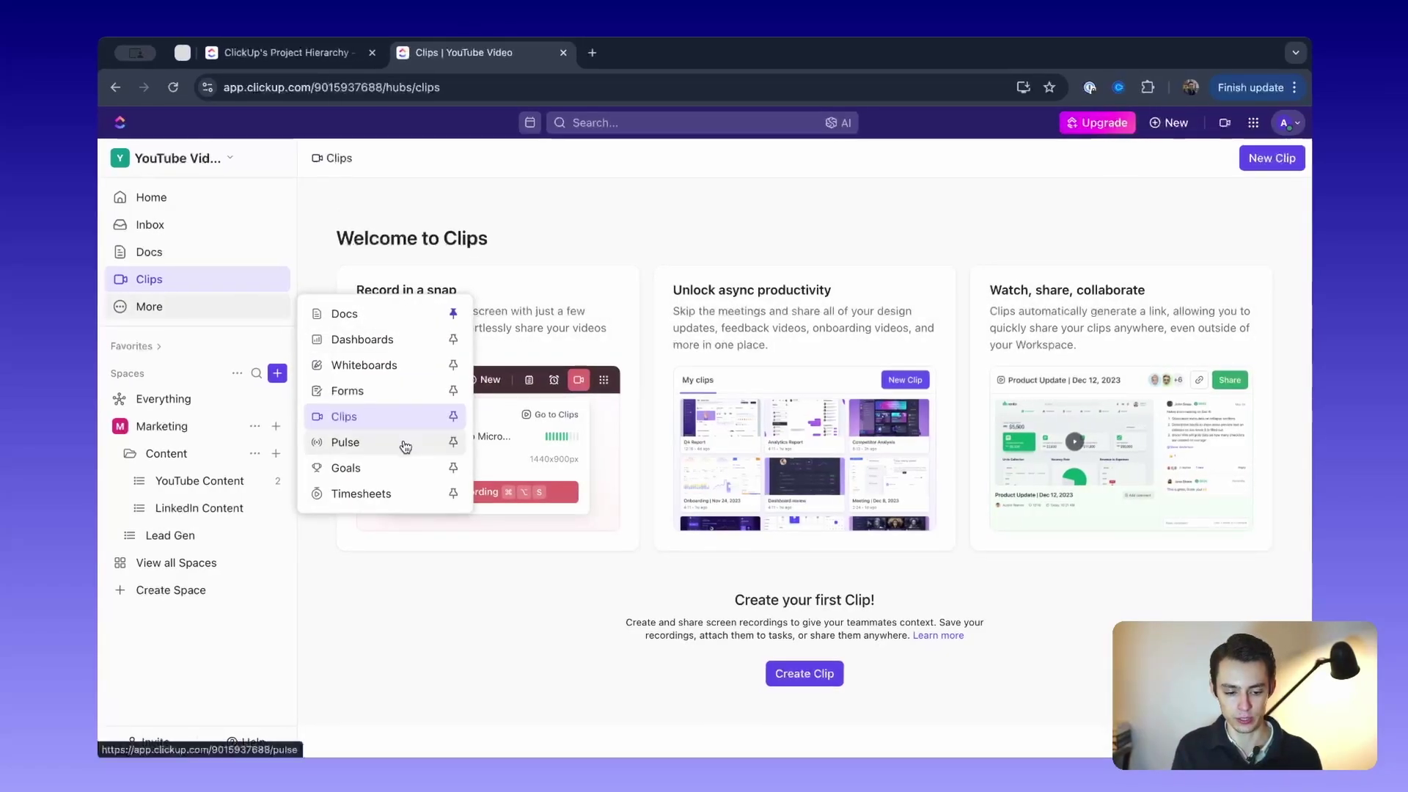
pyautogui.click(403, 444)
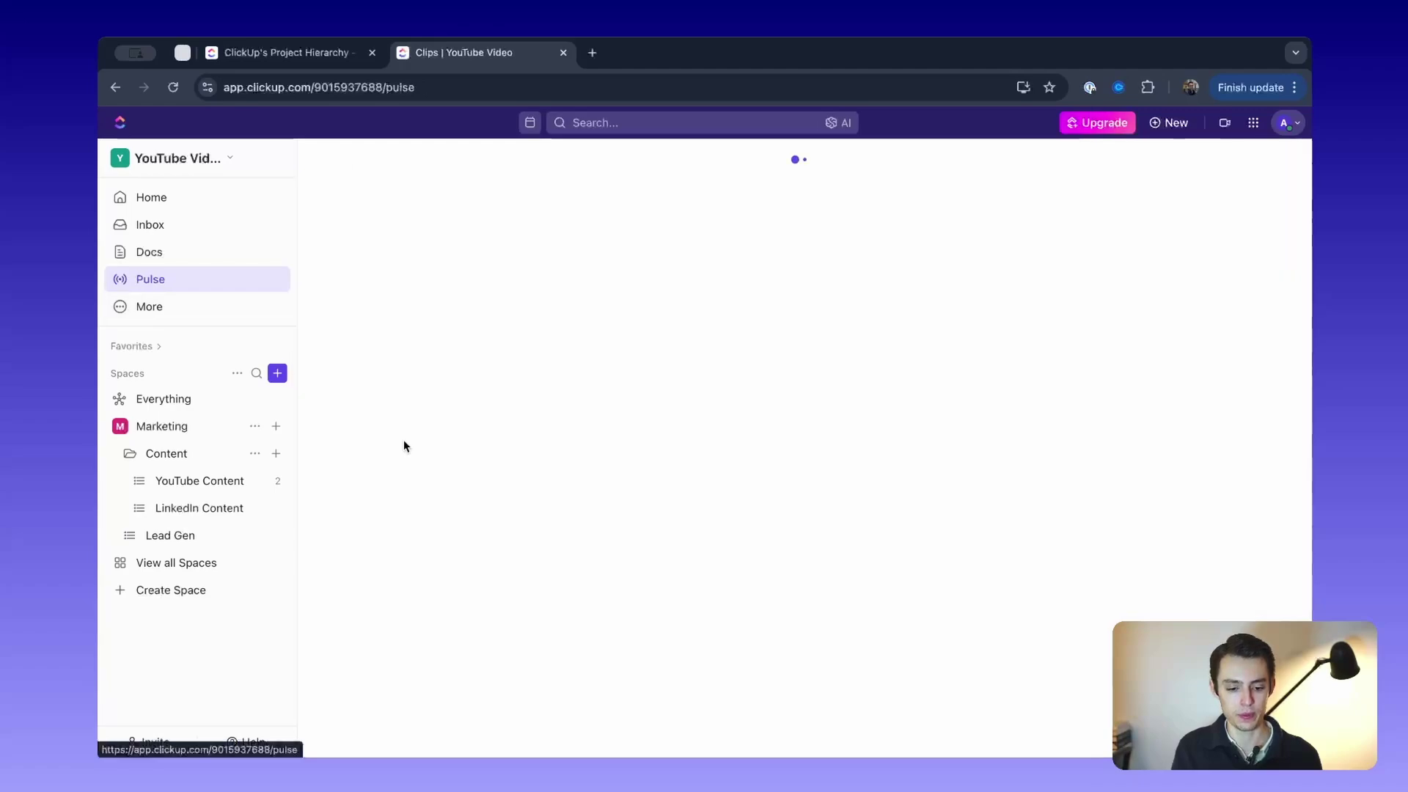
pyautogui.click(161, 308)
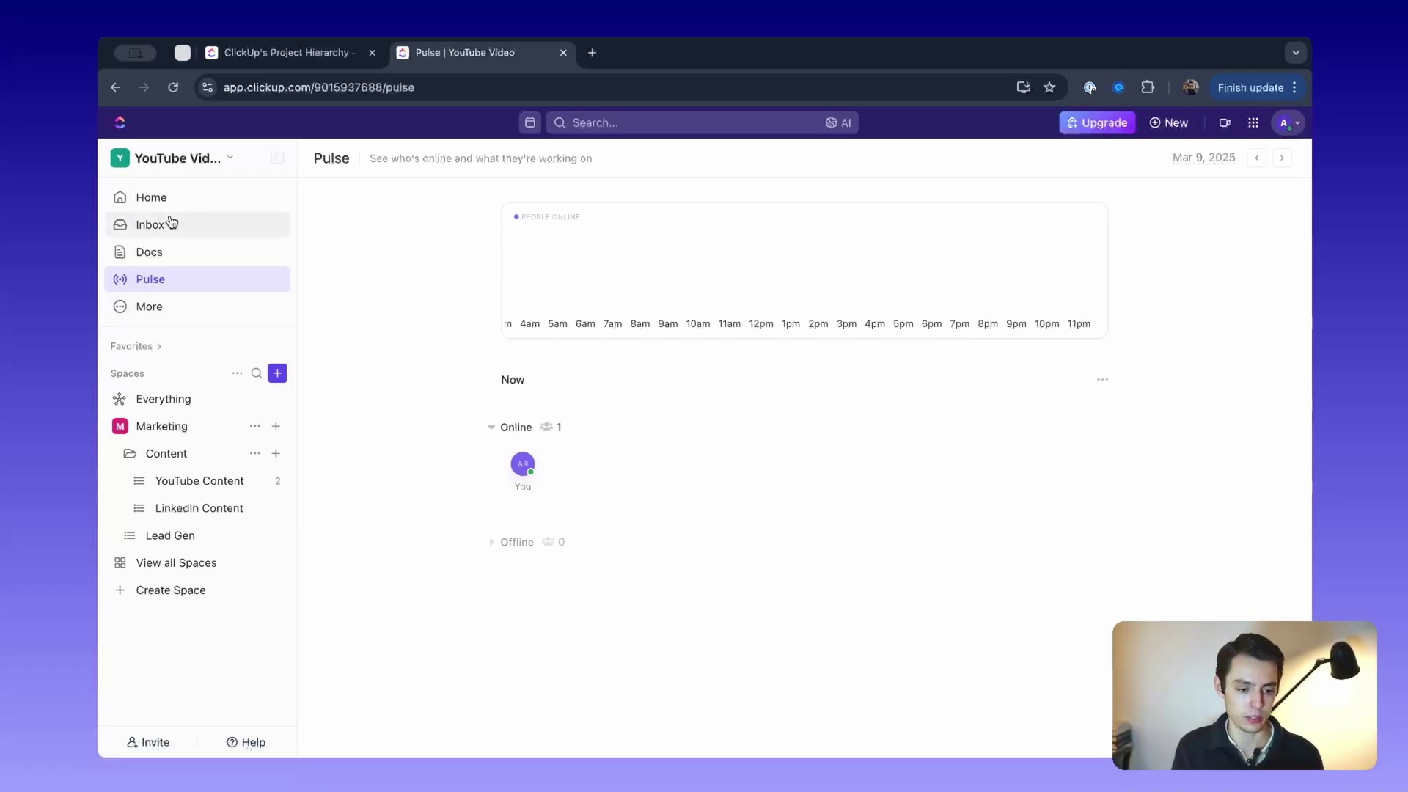
# Return to the Home page and unpin Docs from the sidebar
pyautogui.click(205, 197)
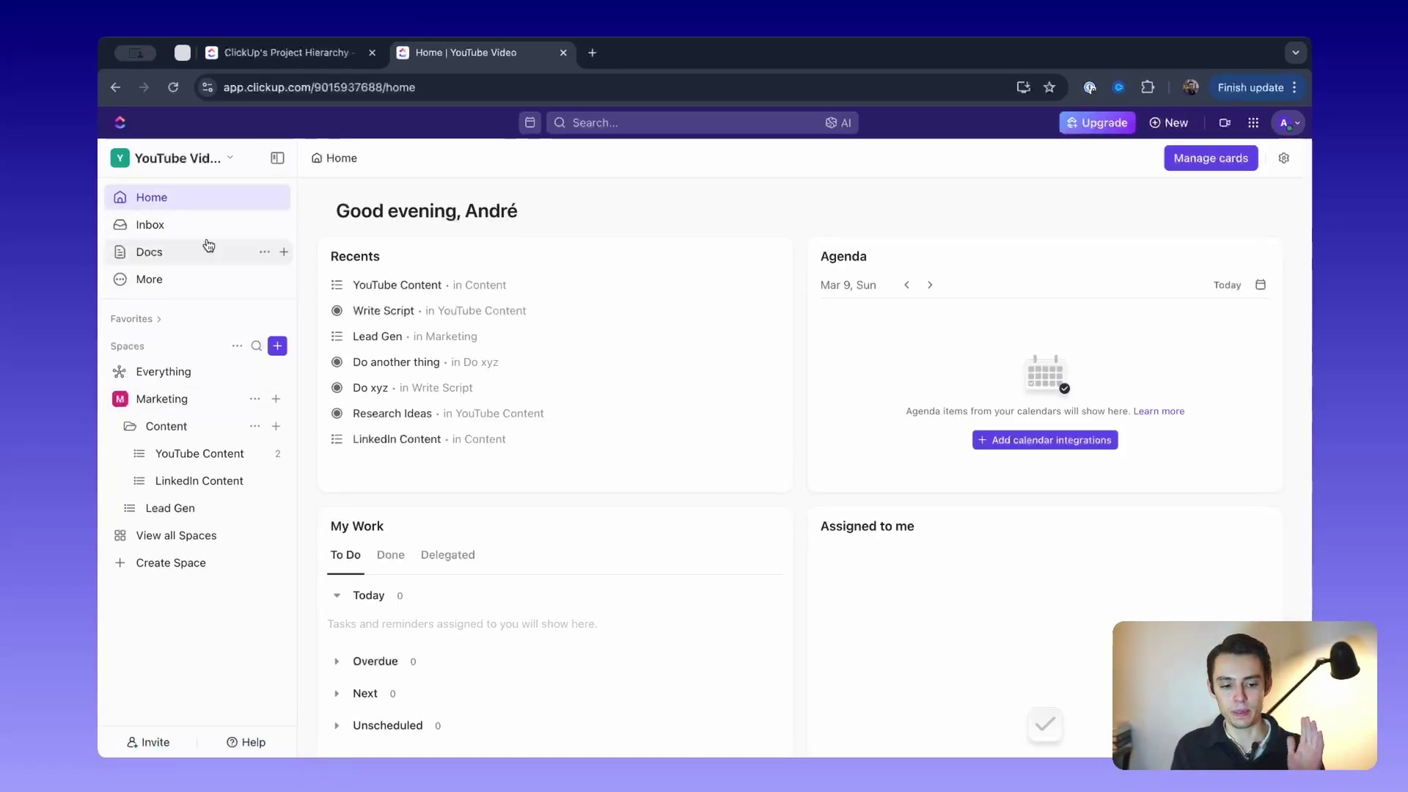
pyautogui.click(151, 281)
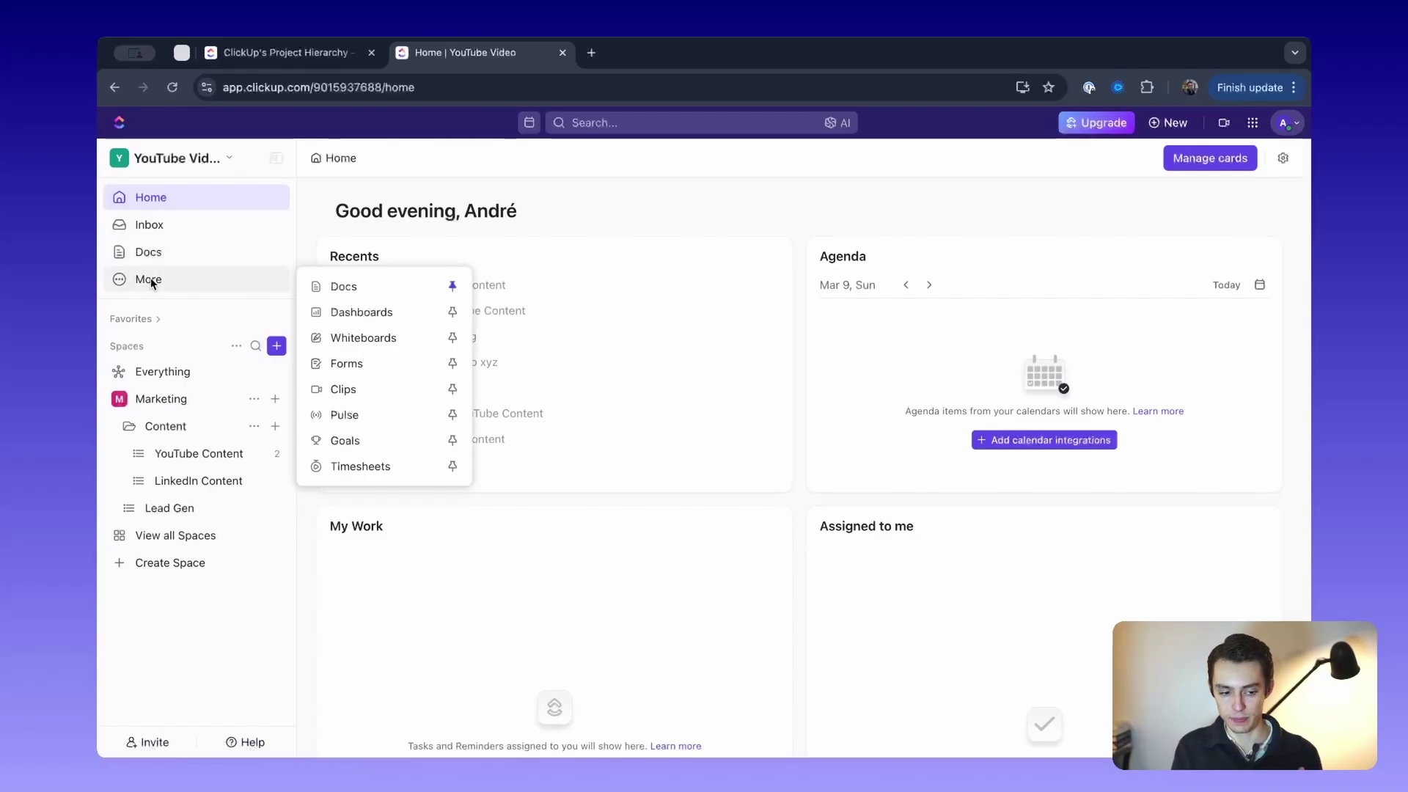
pyautogui.click(453, 286)
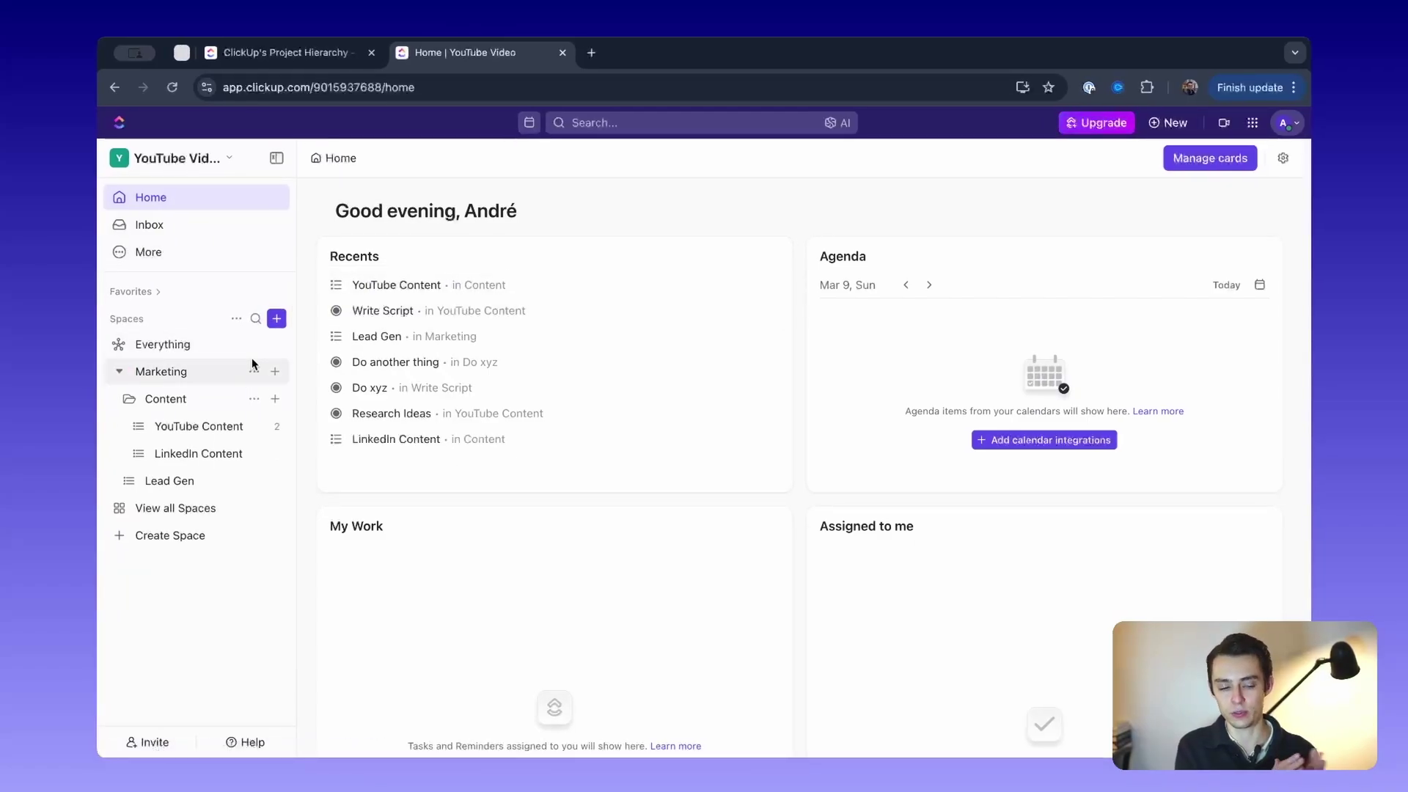
# View all tasks under Everything, open the Marketing Space overview, and collapse Marketing in the sidebar
pyautogui.click(164, 345)
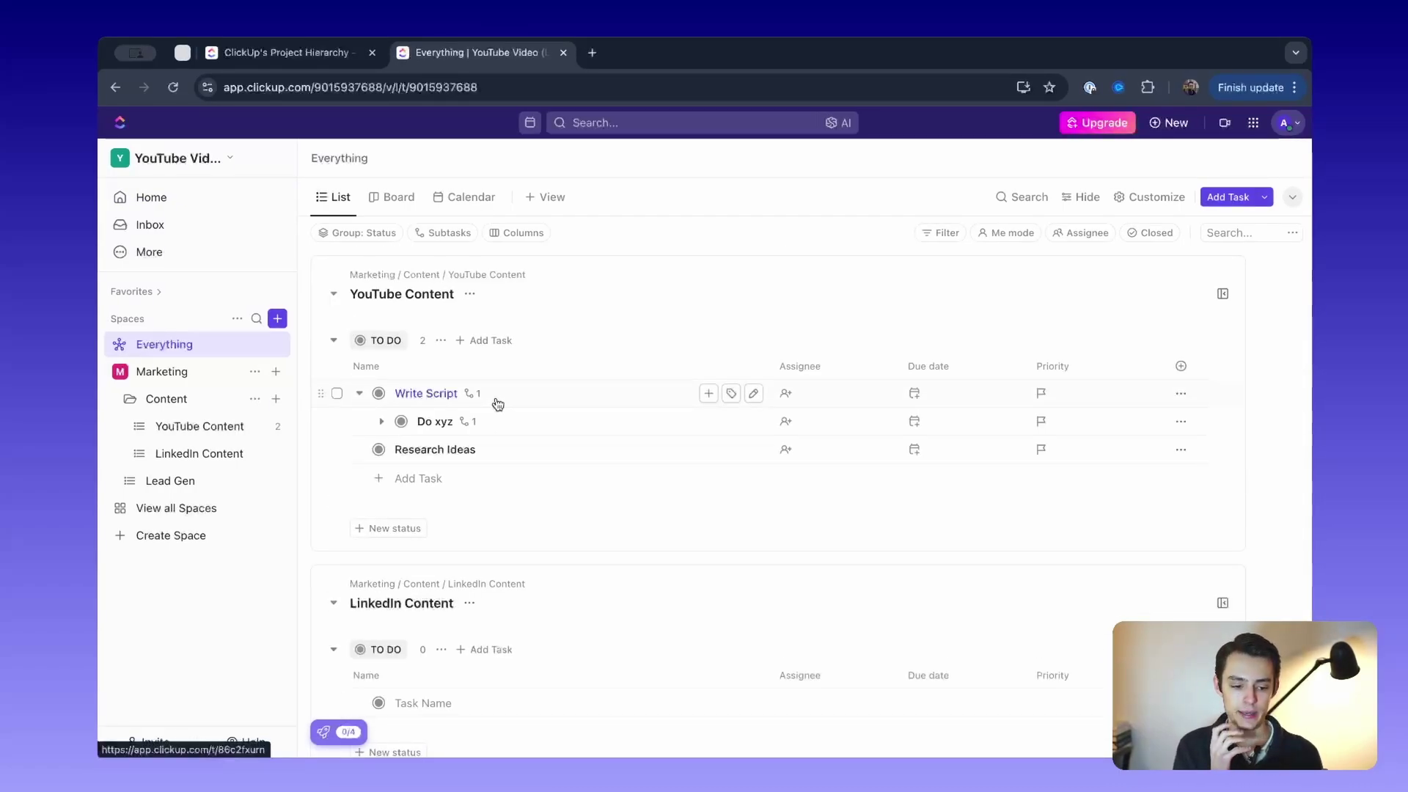
pyautogui.click(176, 373)
pyautogui.click(119, 372)
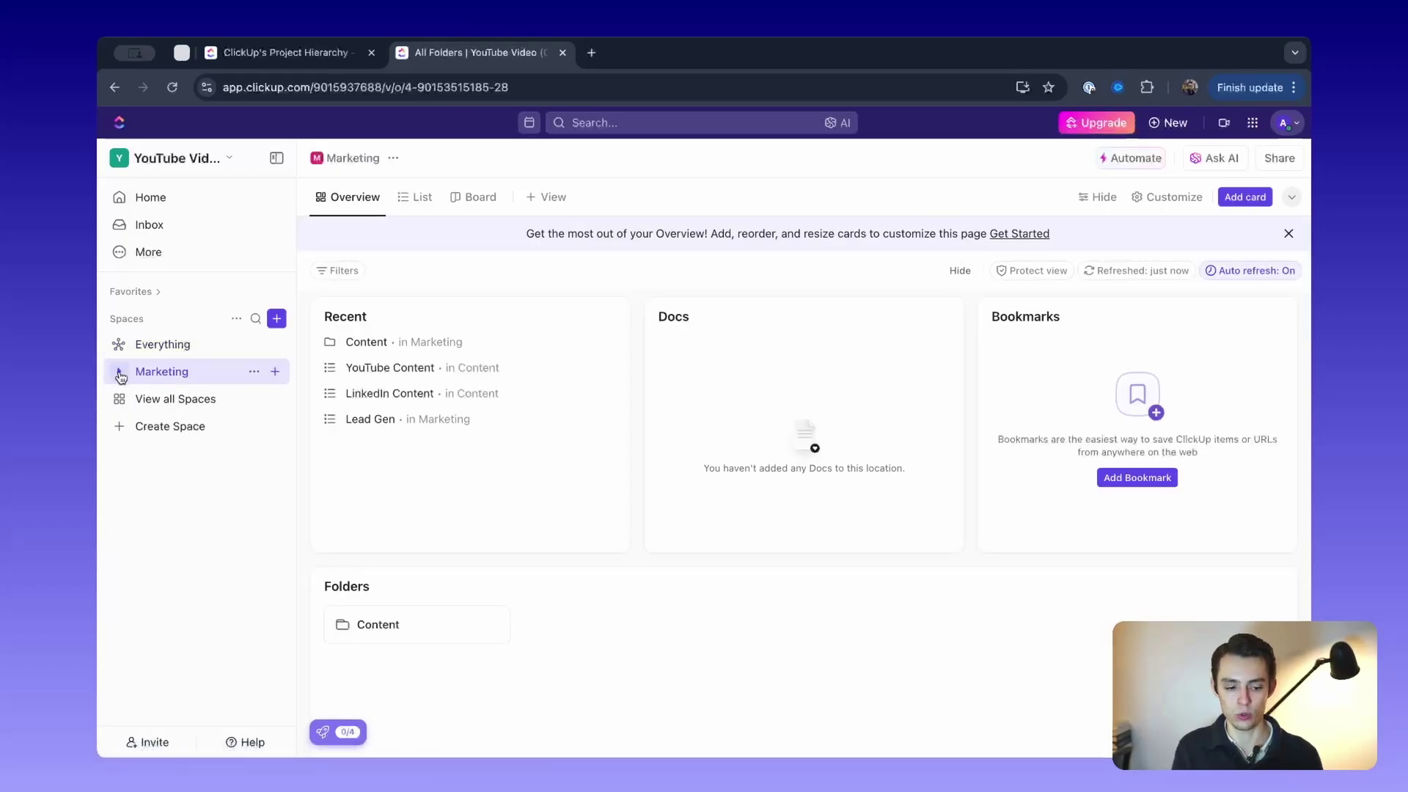
# Create a Space named Operations with the Starter workflow, and leave only the Marketing Space expanded in the sidebar
pyautogui.click(149, 427)
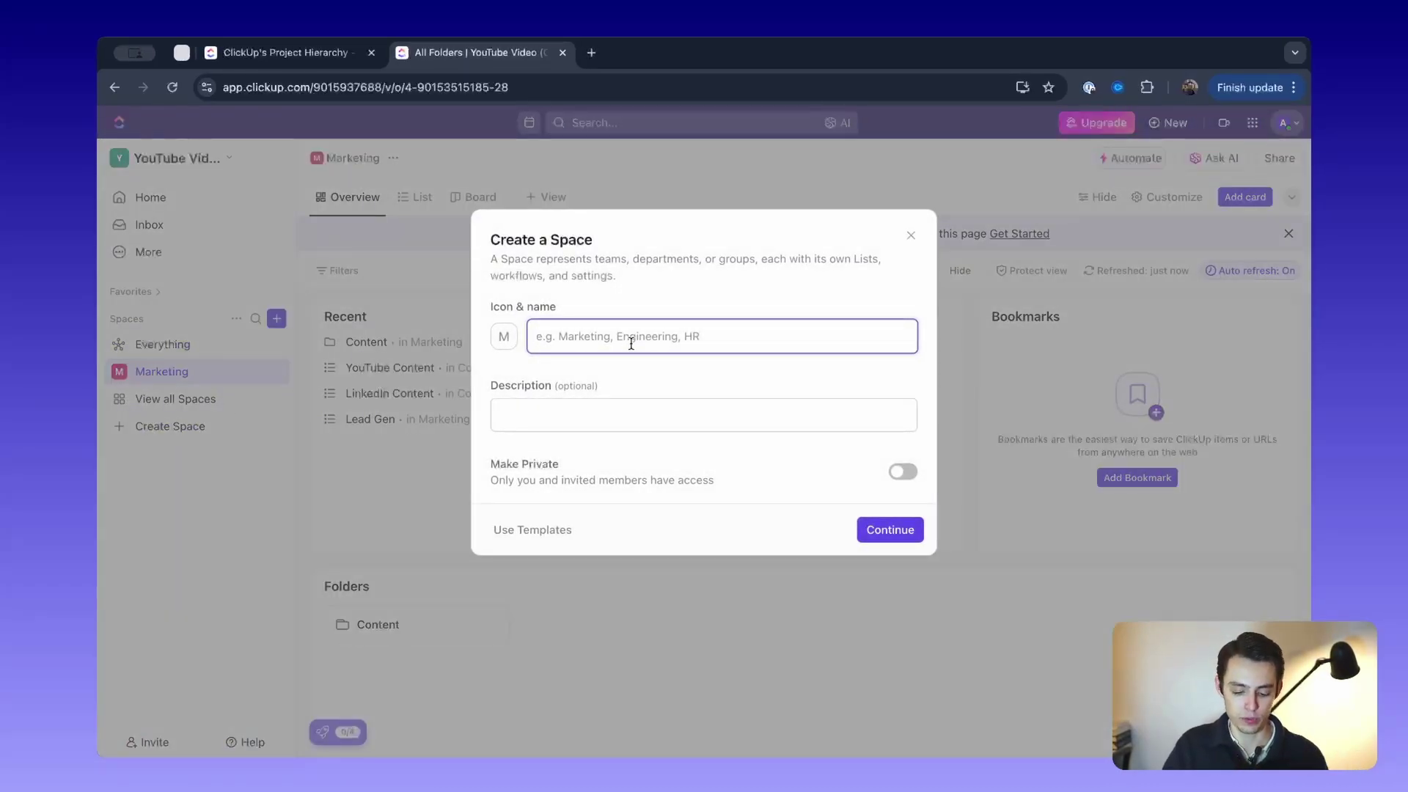
pyautogui.write('Operations')
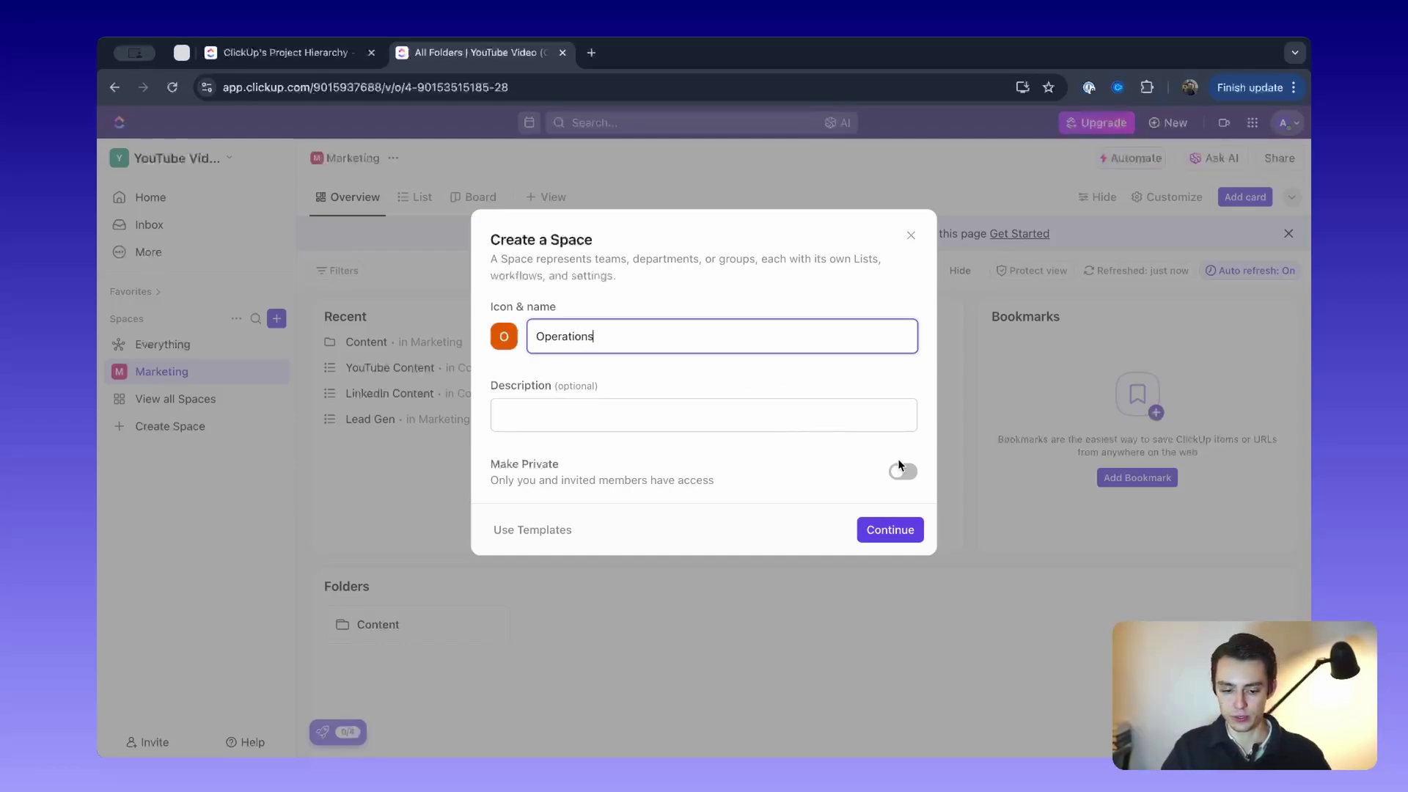
pyautogui.click(899, 531)
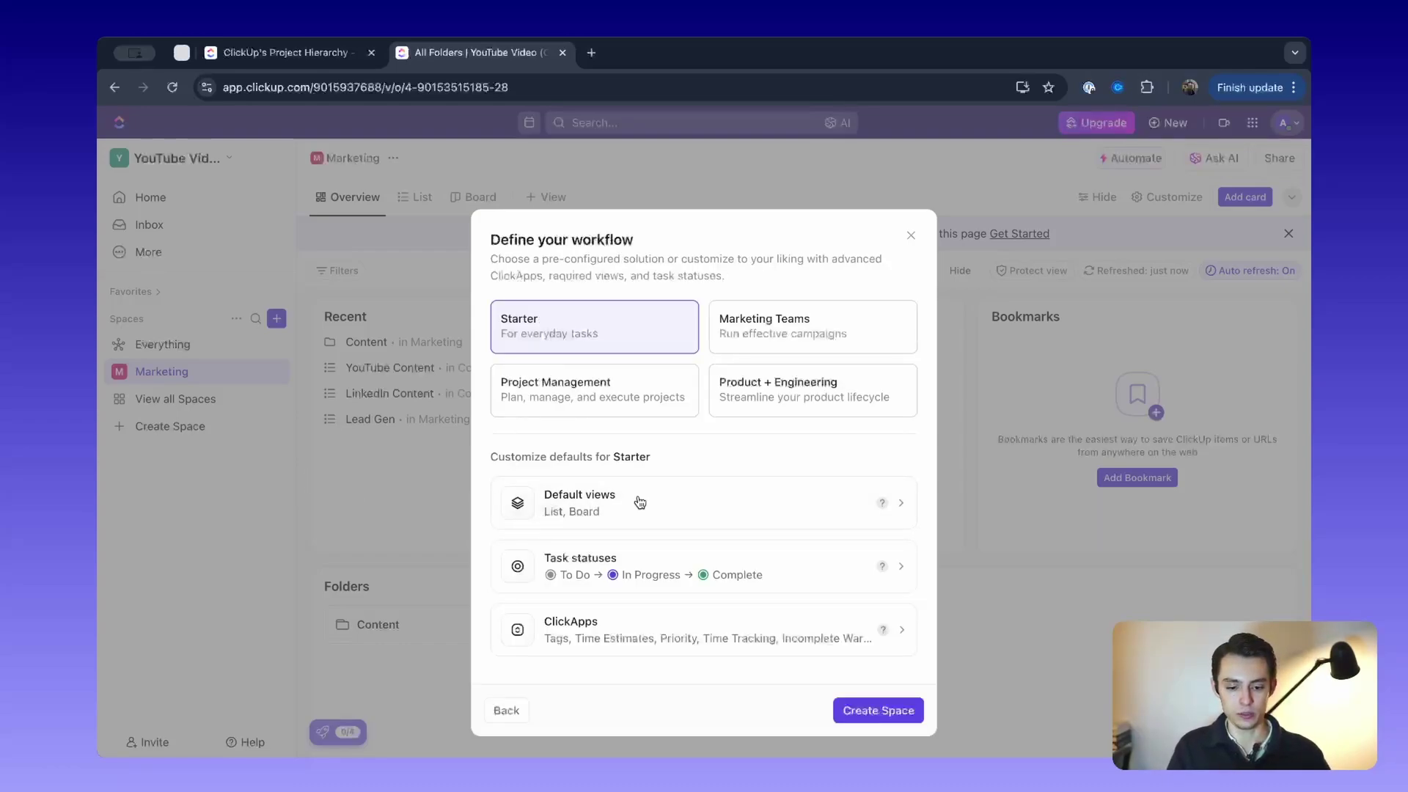
pyautogui.click(884, 711)
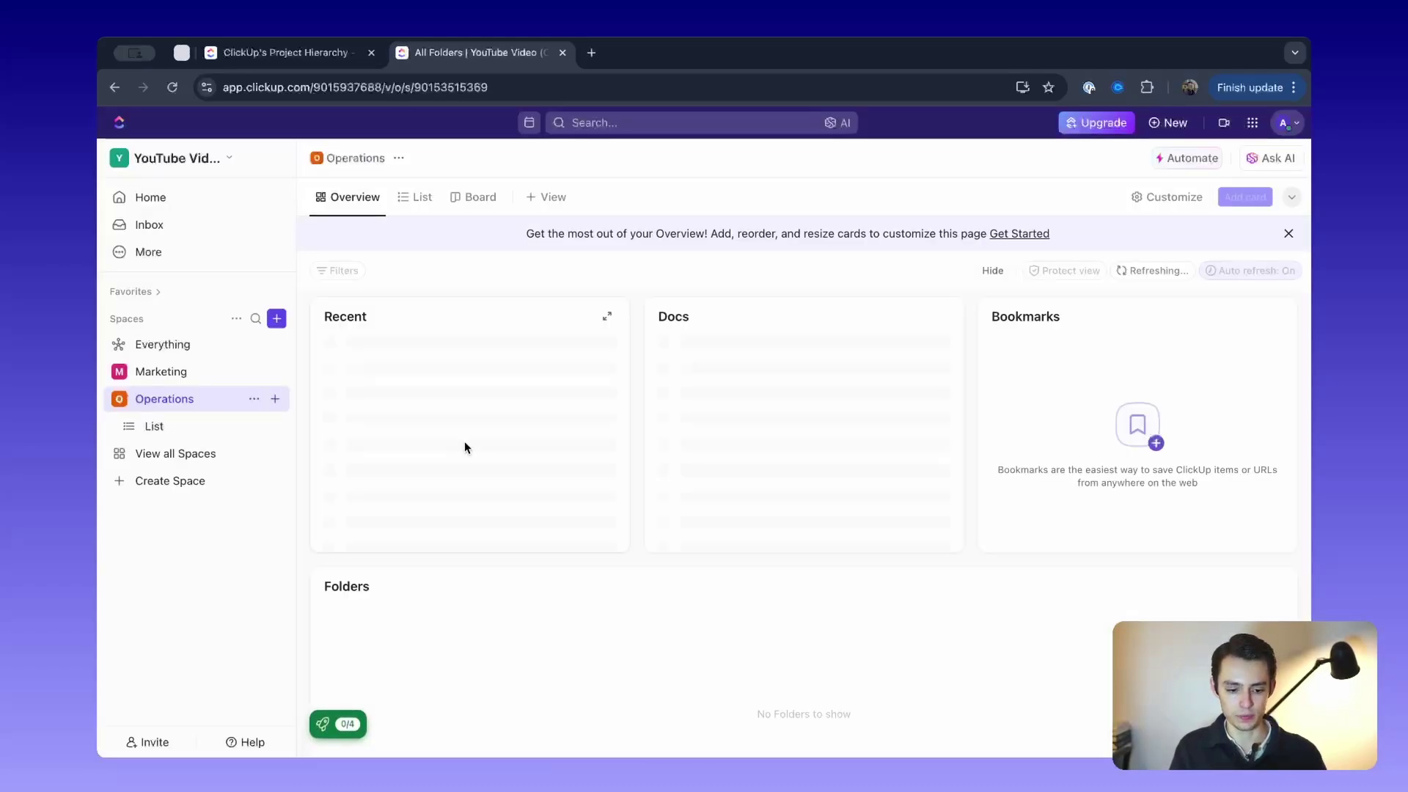
pyautogui.click(118, 398)
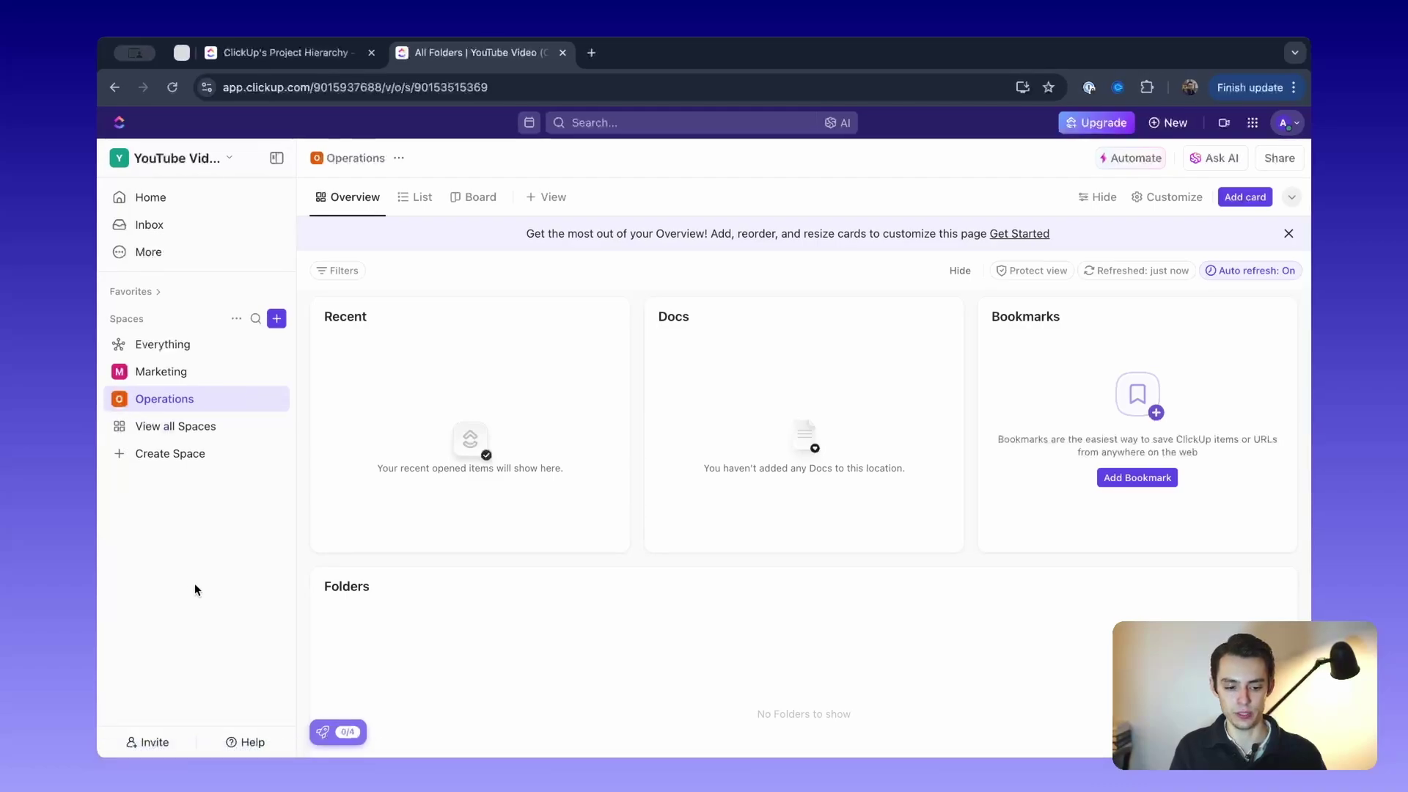
pyautogui.click(119, 371)
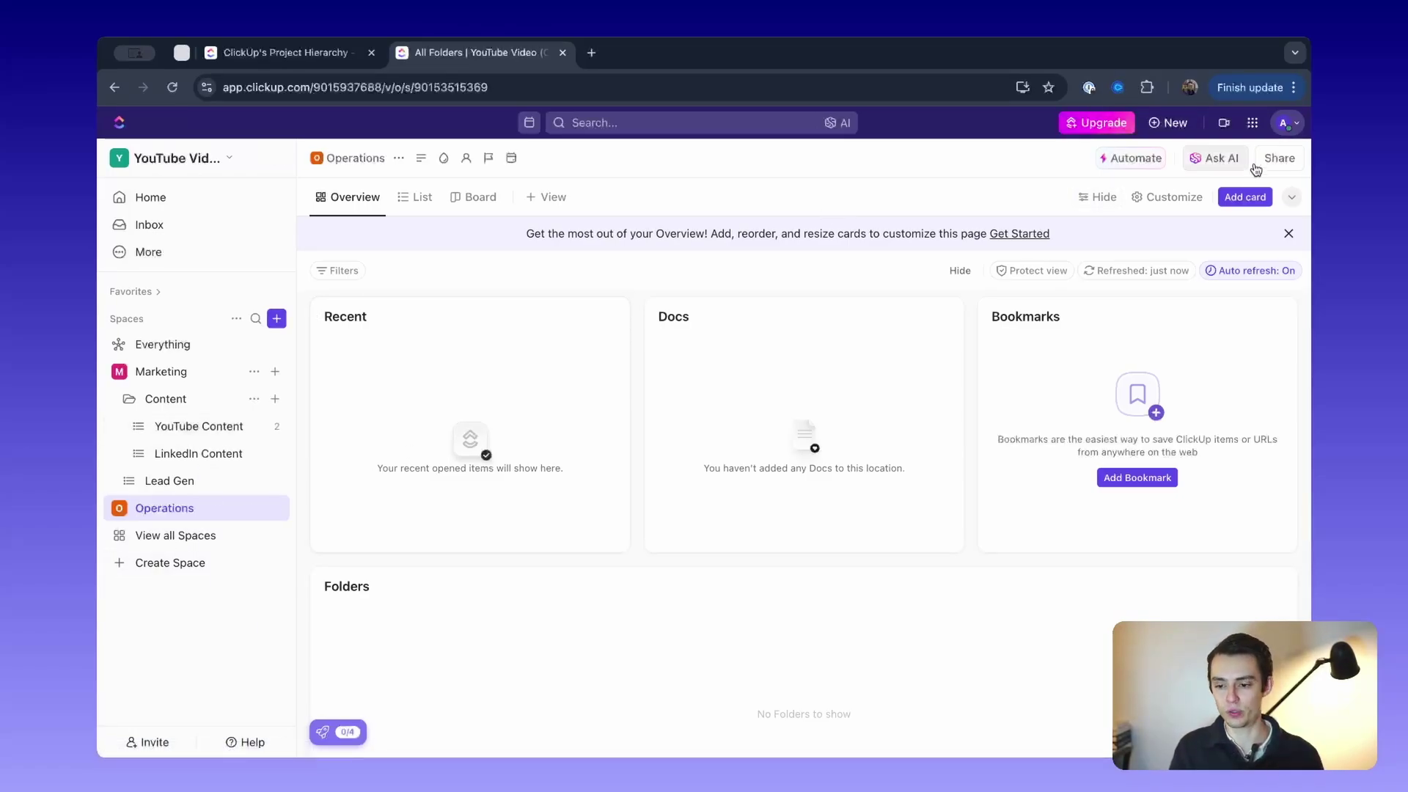
# View the account menu's profile, theme, settings and notification options, and close it
pyautogui.click(1283, 125)
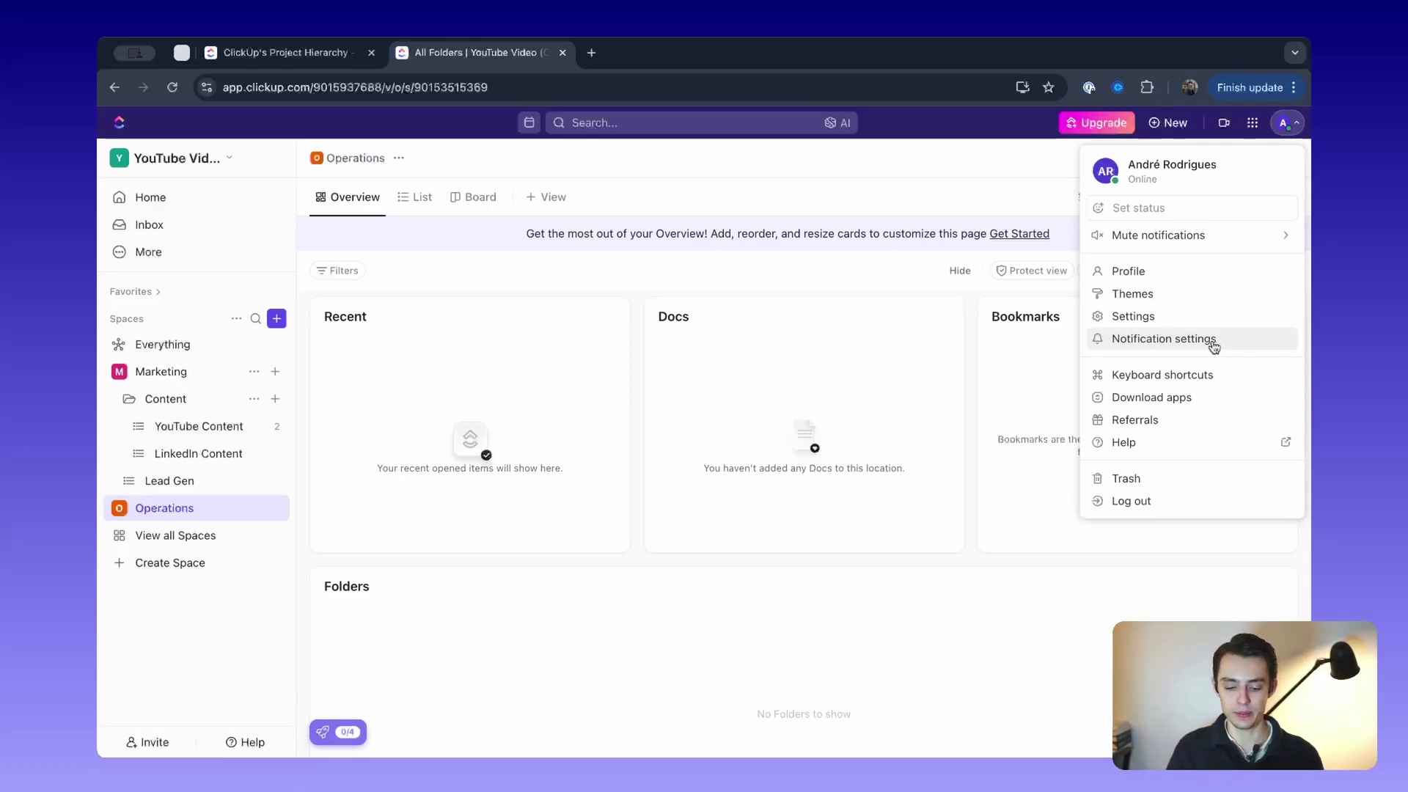
pyautogui.click(412, 311)
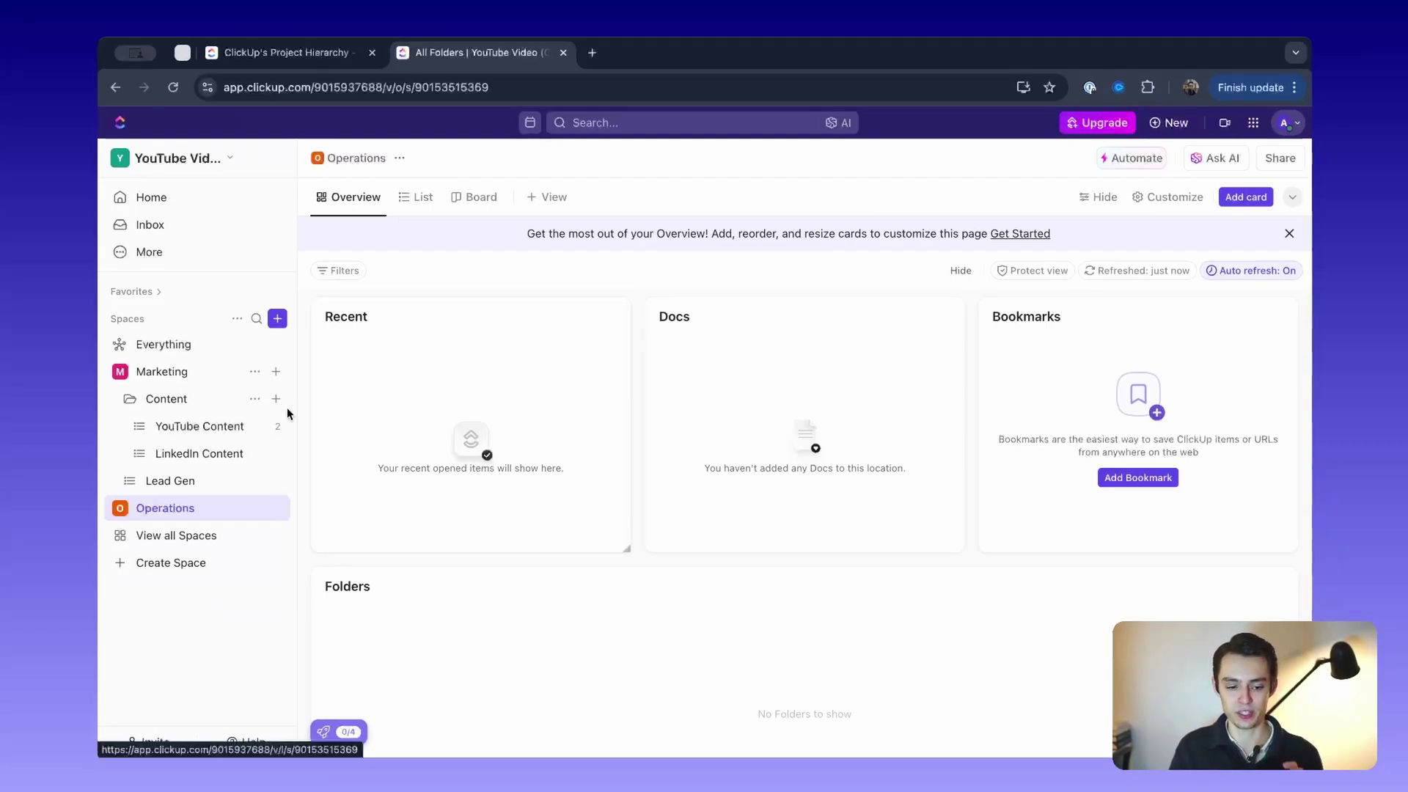
# Show the YouTube Content list as a Board, and look at the new status group form without saving a status
pyautogui.click(222, 429)
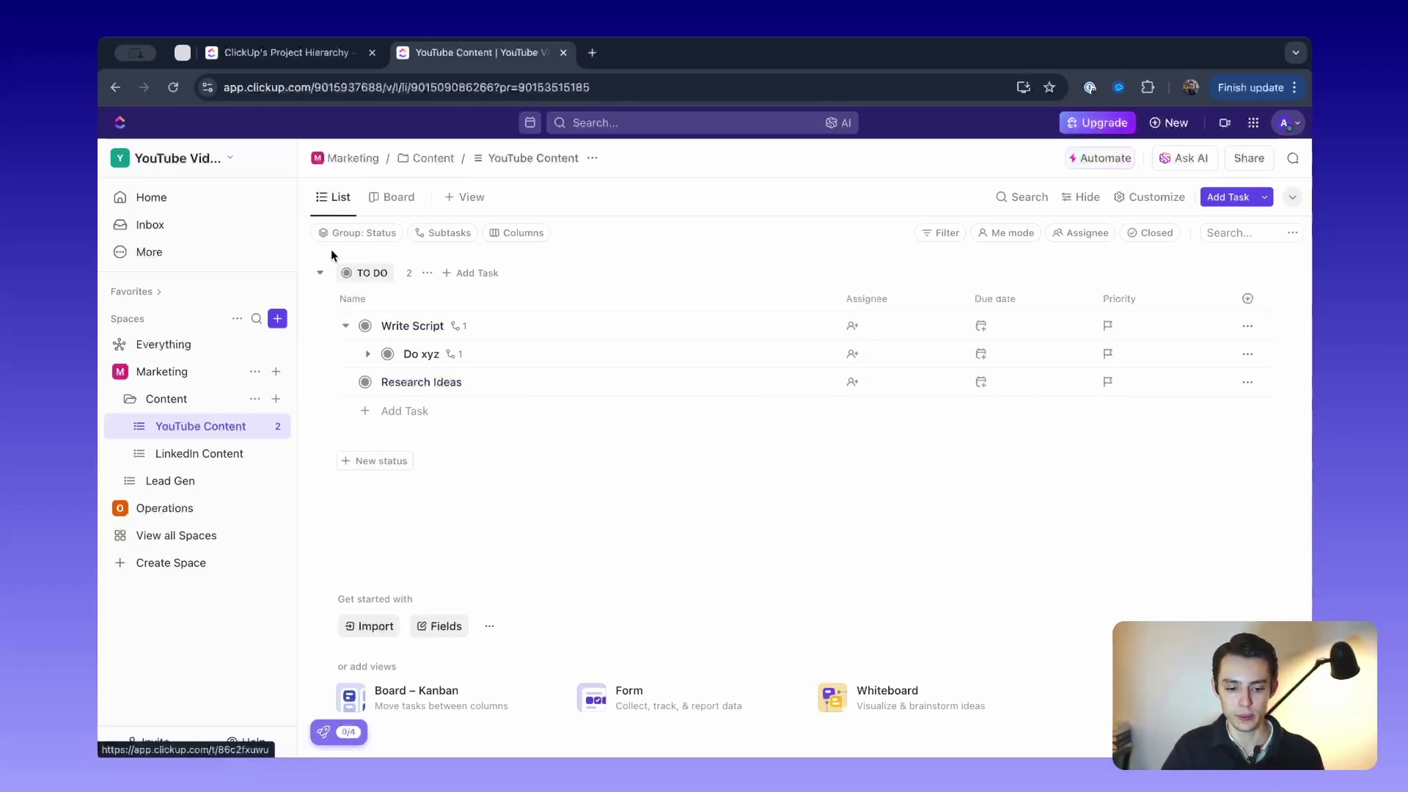
pyautogui.click(389, 200)
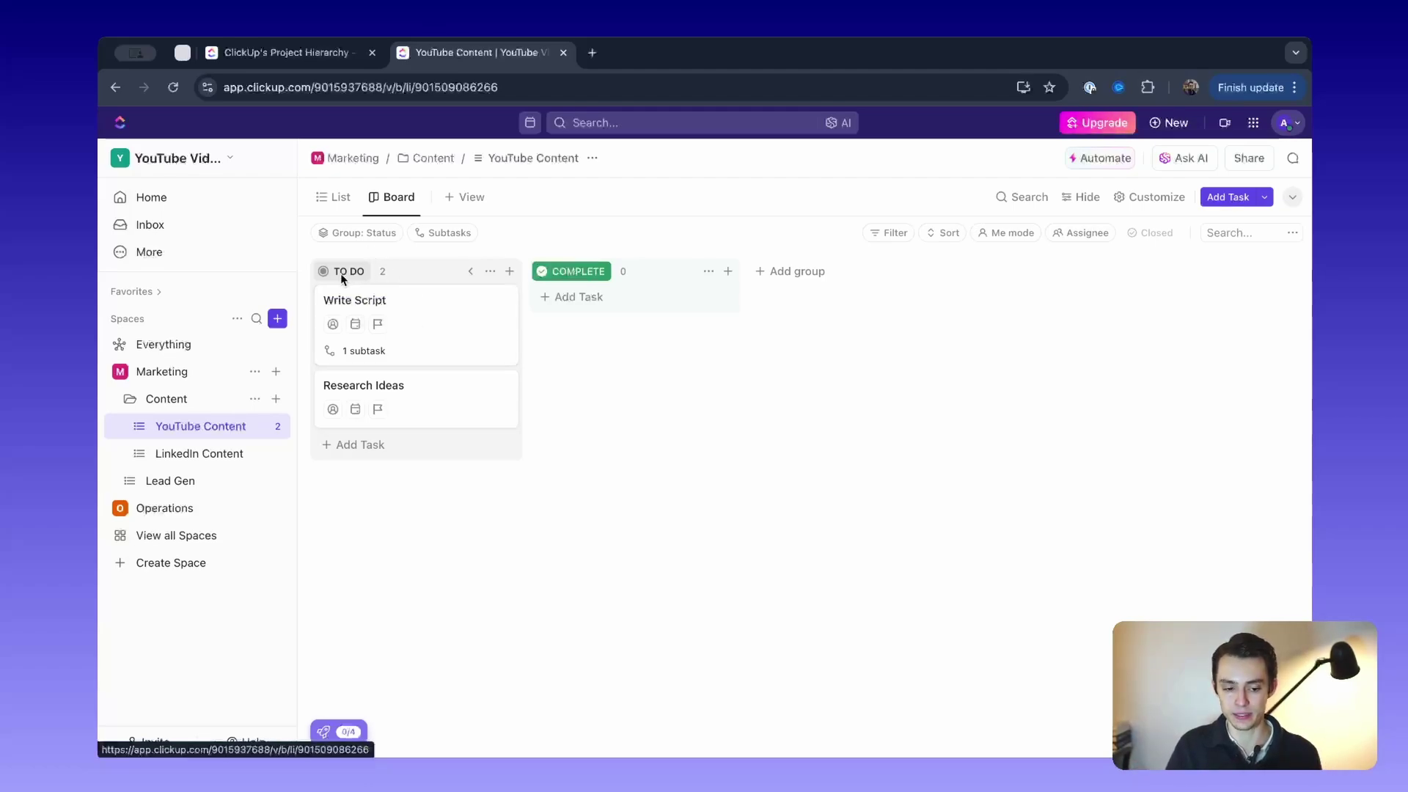
pyautogui.click(773, 285)
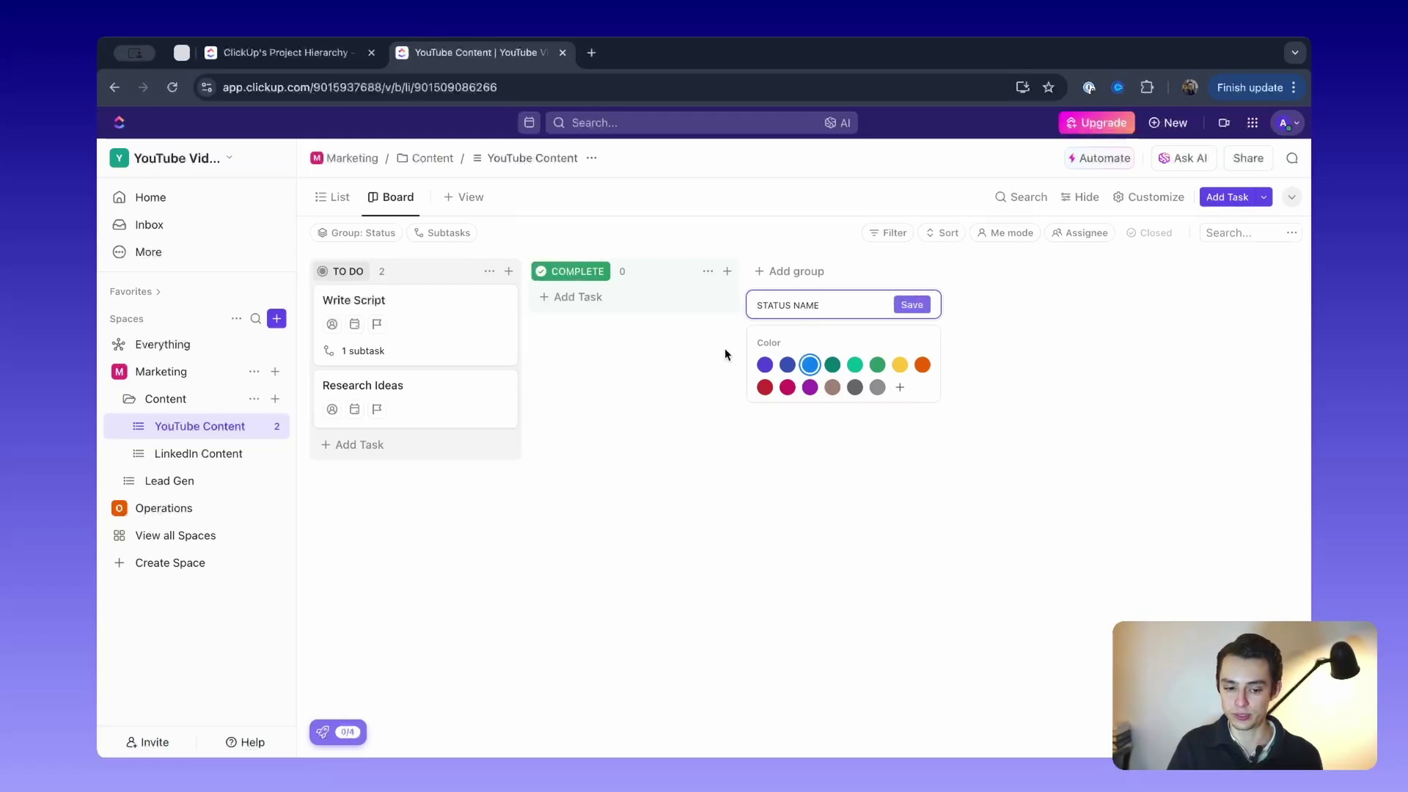
pyautogui.click(606, 426)
# Review the fields the YouTube Content board can be grouped by, keeping Status as the grouping
pyautogui.click(365, 234)
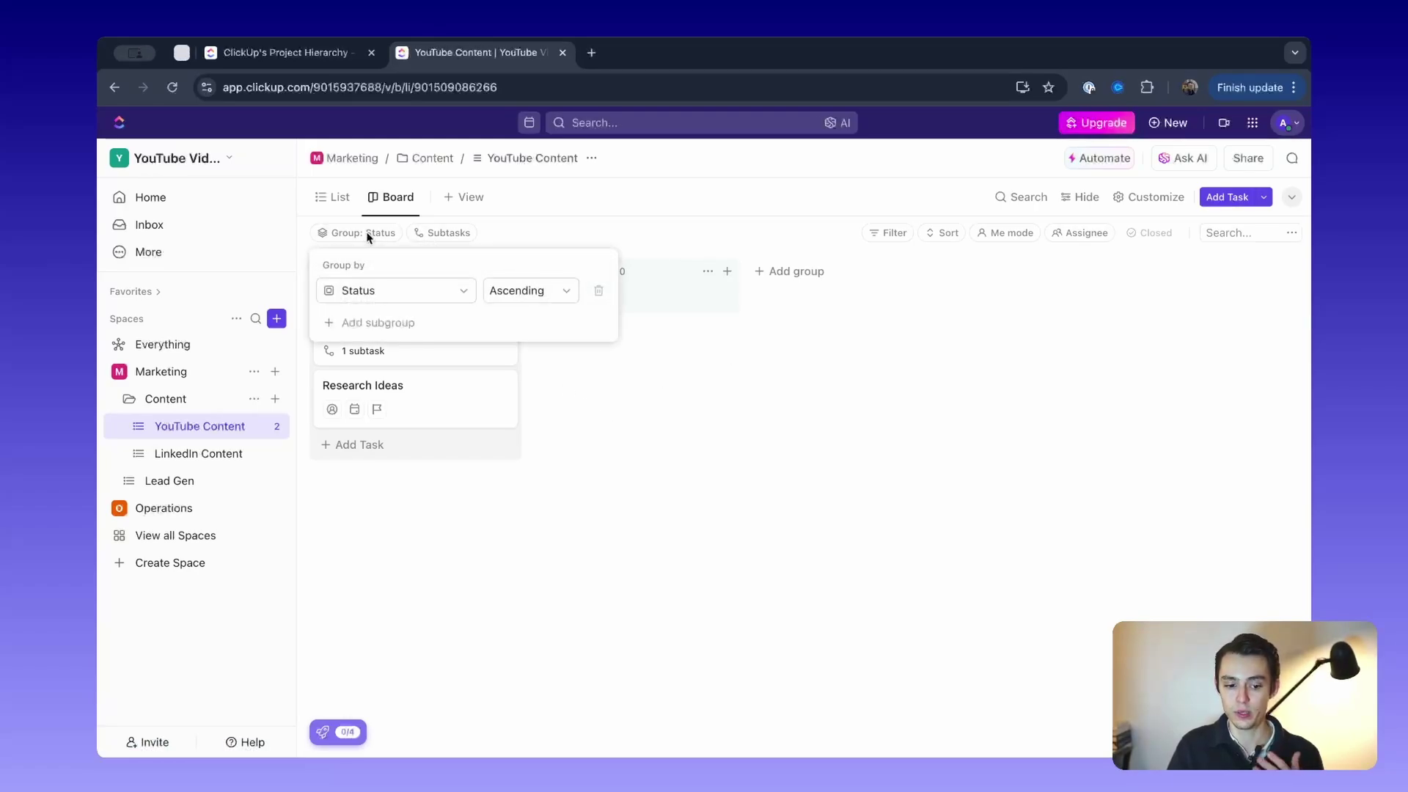
pyautogui.click(431, 291)
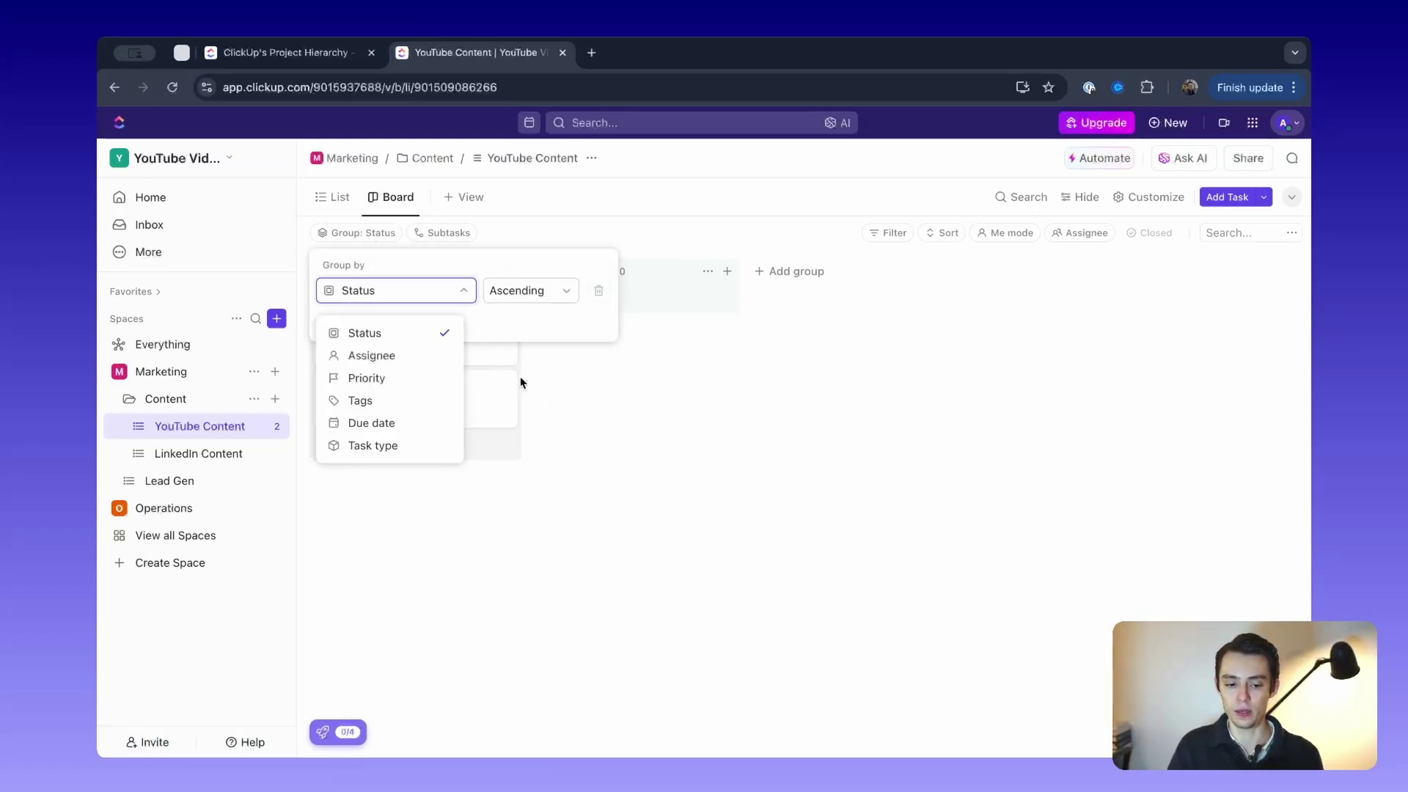
pyautogui.click(565, 428)
pyautogui.click(590, 236)
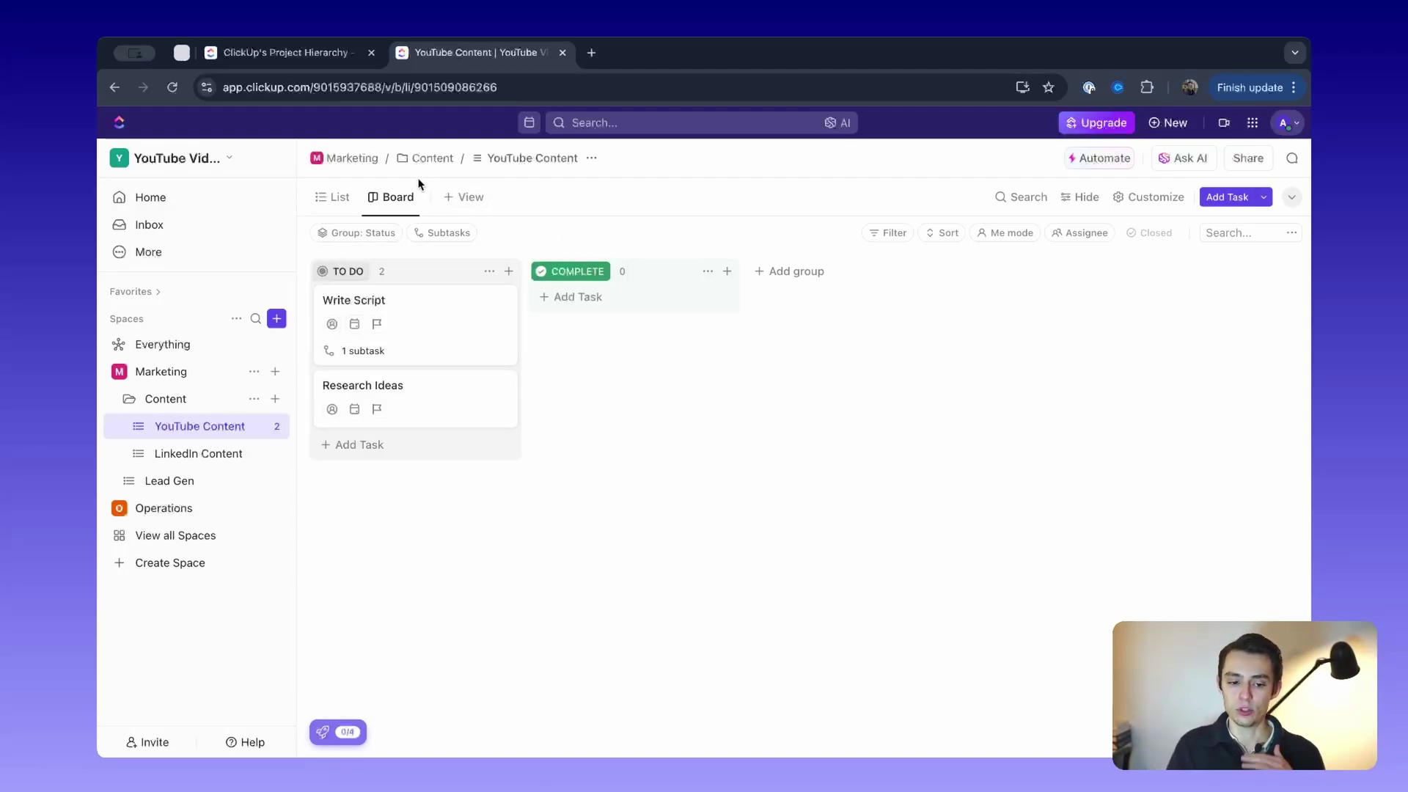
# Add a Calendar view to the YouTube Content list and close its customization settings
pyautogui.click(473, 198)
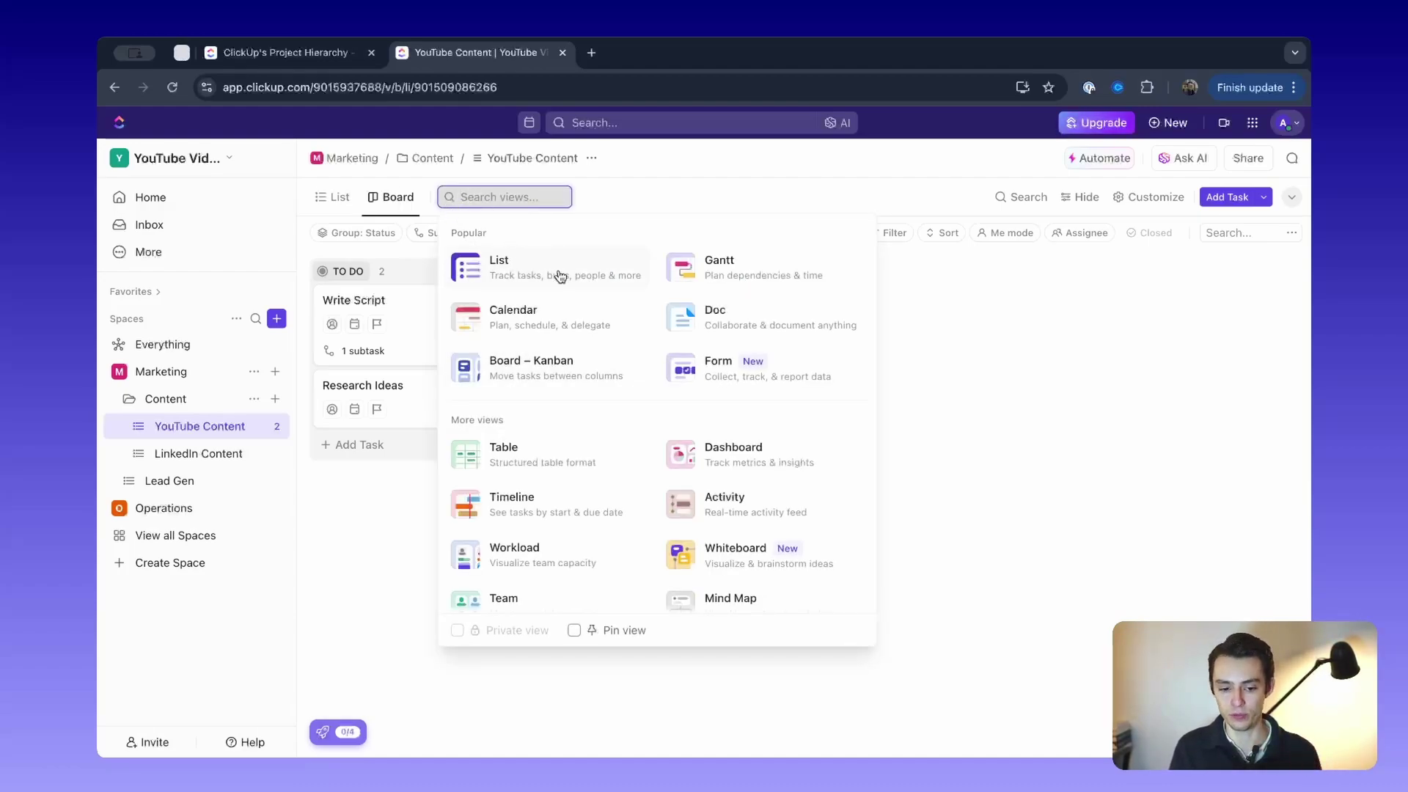
pyautogui.scroll(-1, 560, 277)
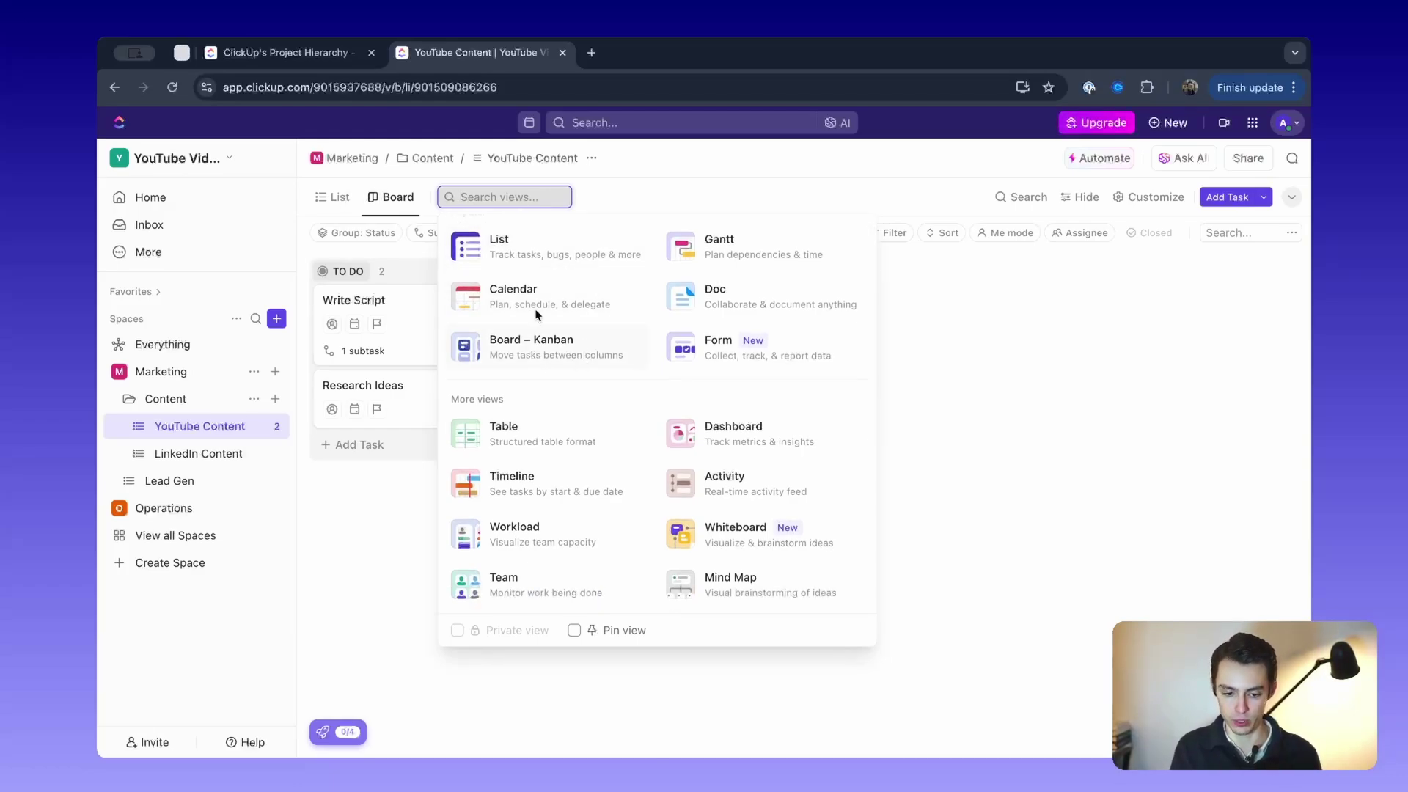
pyautogui.scroll(1, 538, 304)
pyautogui.click(603, 320)
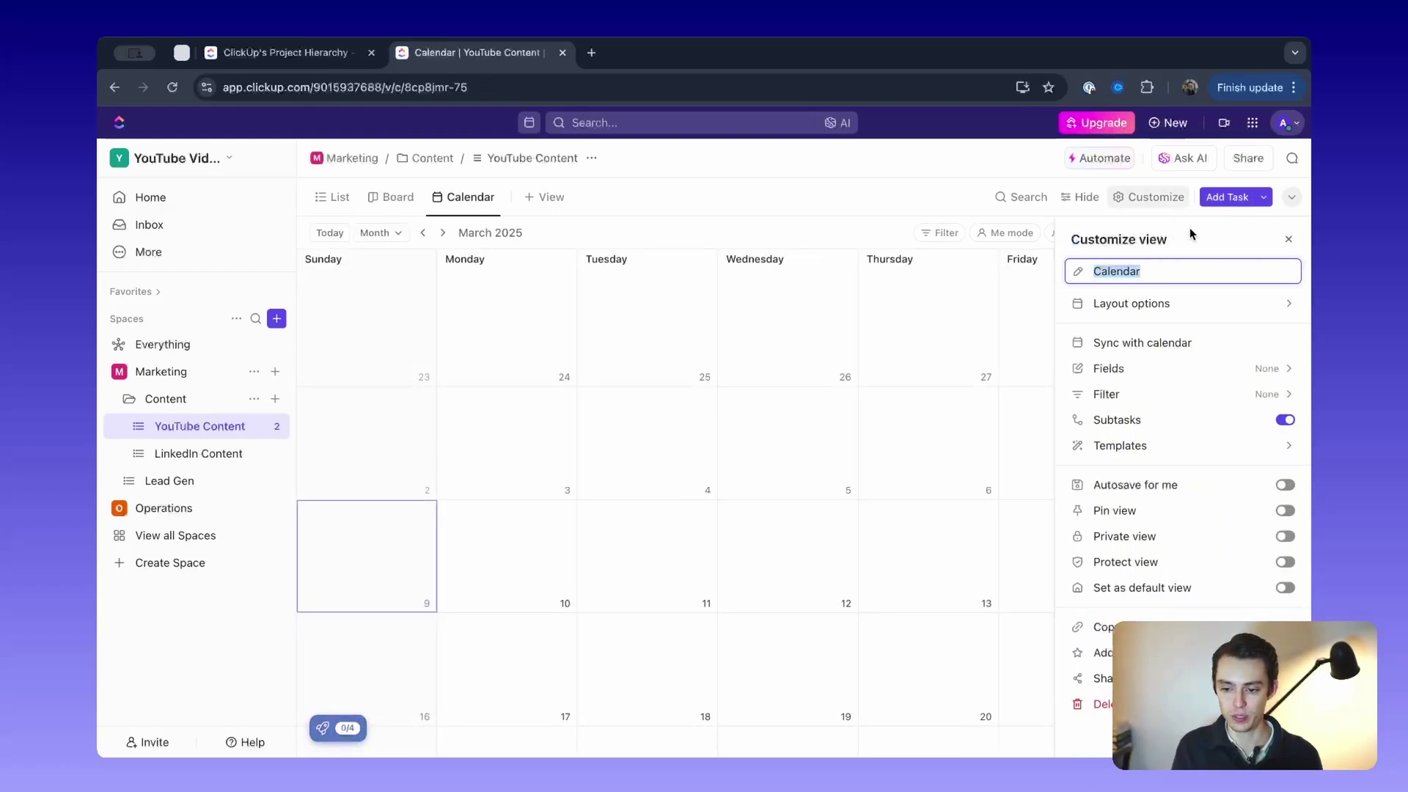
pyautogui.click(1289, 239)
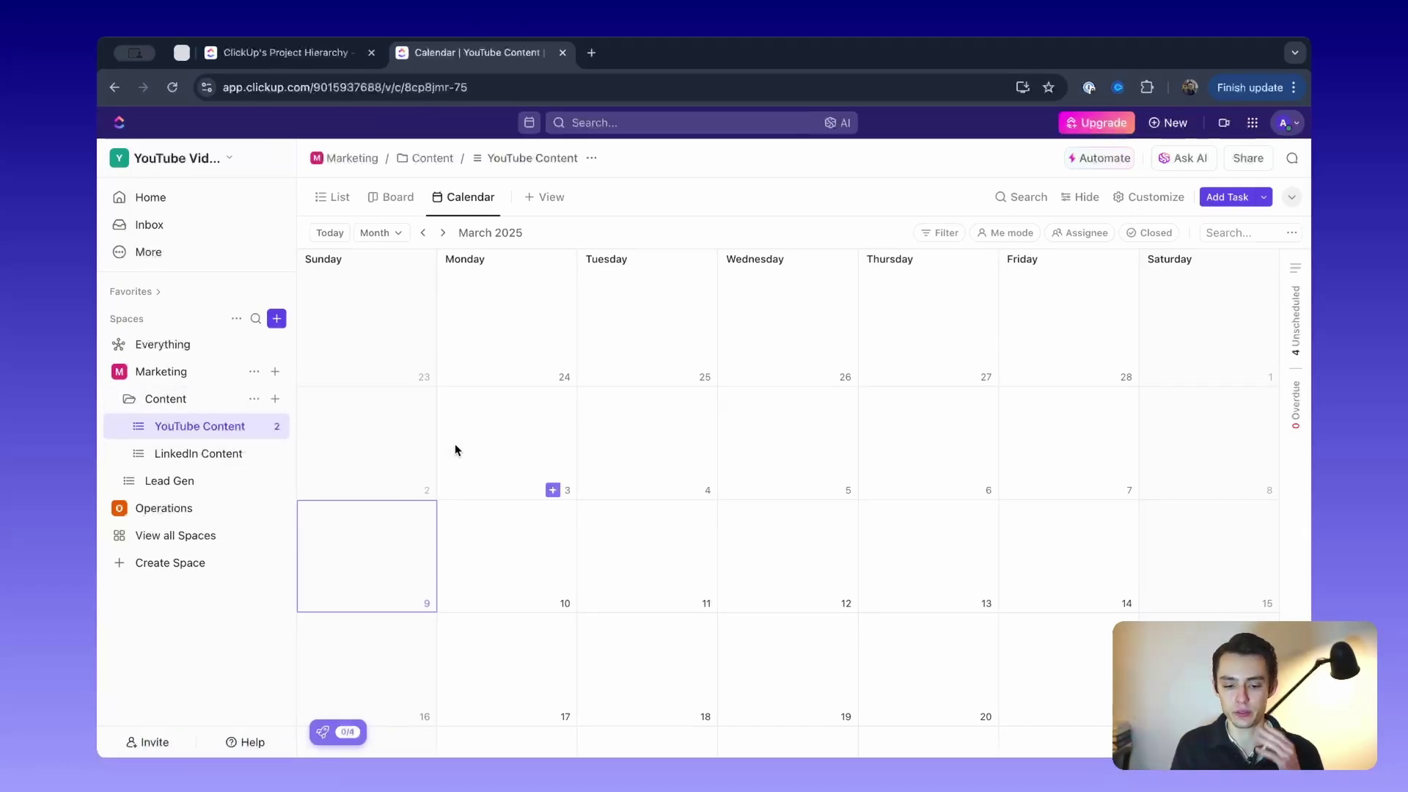
# Browse the other view types and embeds that can be added to the YouTube Content list
pyautogui.click(541, 198)
pyautogui.scroll(-1, 676, 408)
pyautogui.scroll(-3, 675, 408)
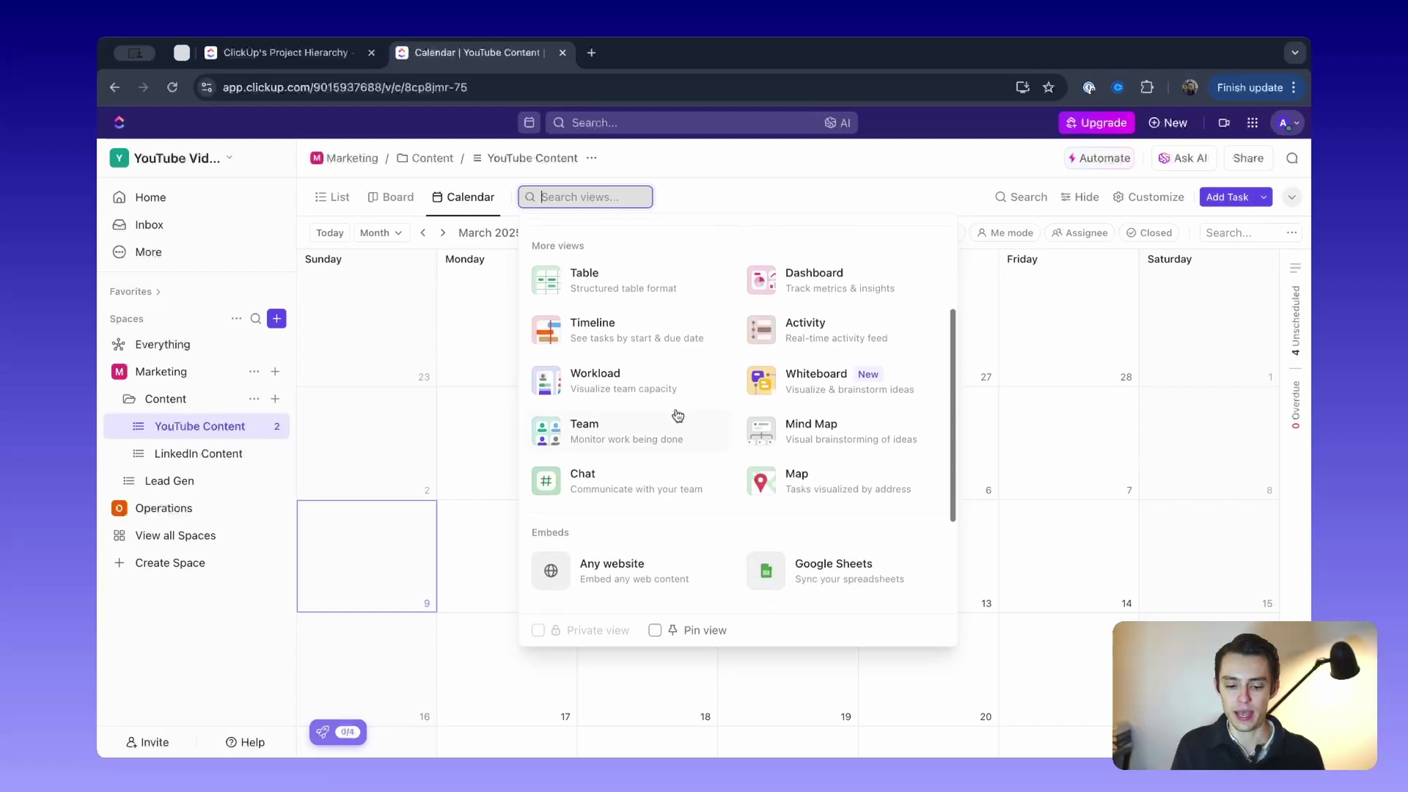
pyautogui.scroll(3, 677, 415)
pyautogui.scroll(-5, 676, 415)
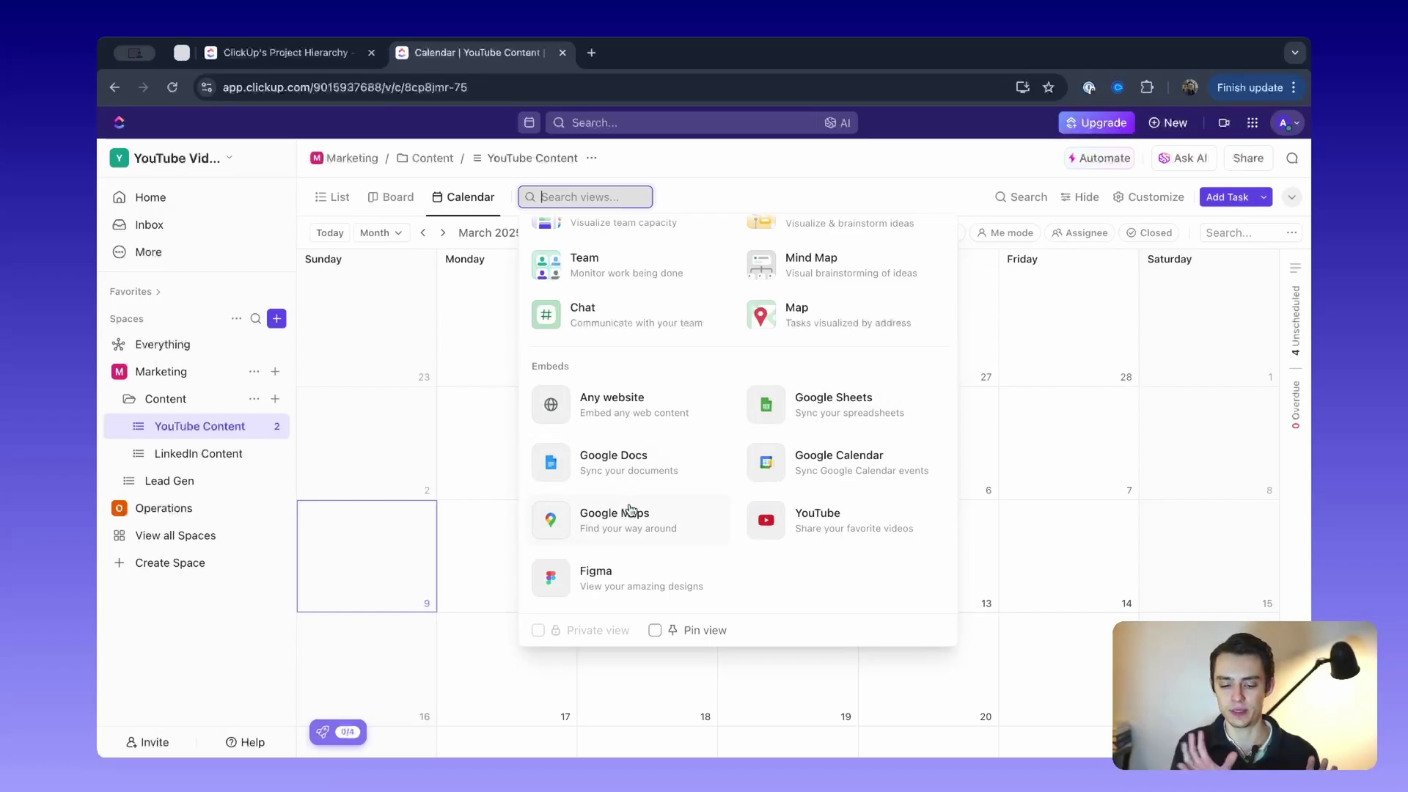
# Look through the view types and embeds available for the YouTube Content list again, and look over its March 2025 calendar
pyautogui.click(699, 195)
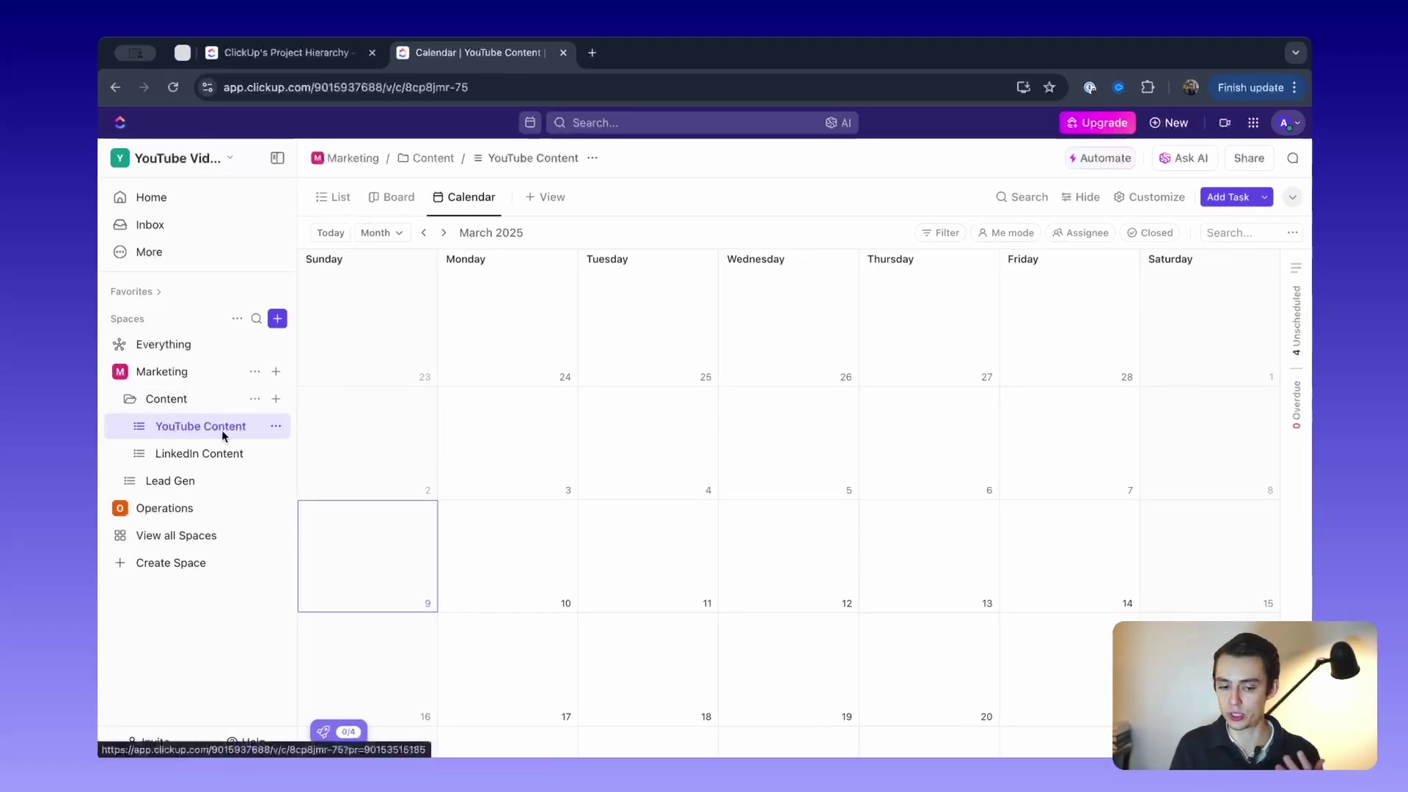
pyautogui.click(543, 196)
pyautogui.scroll(-5, 798, 491)
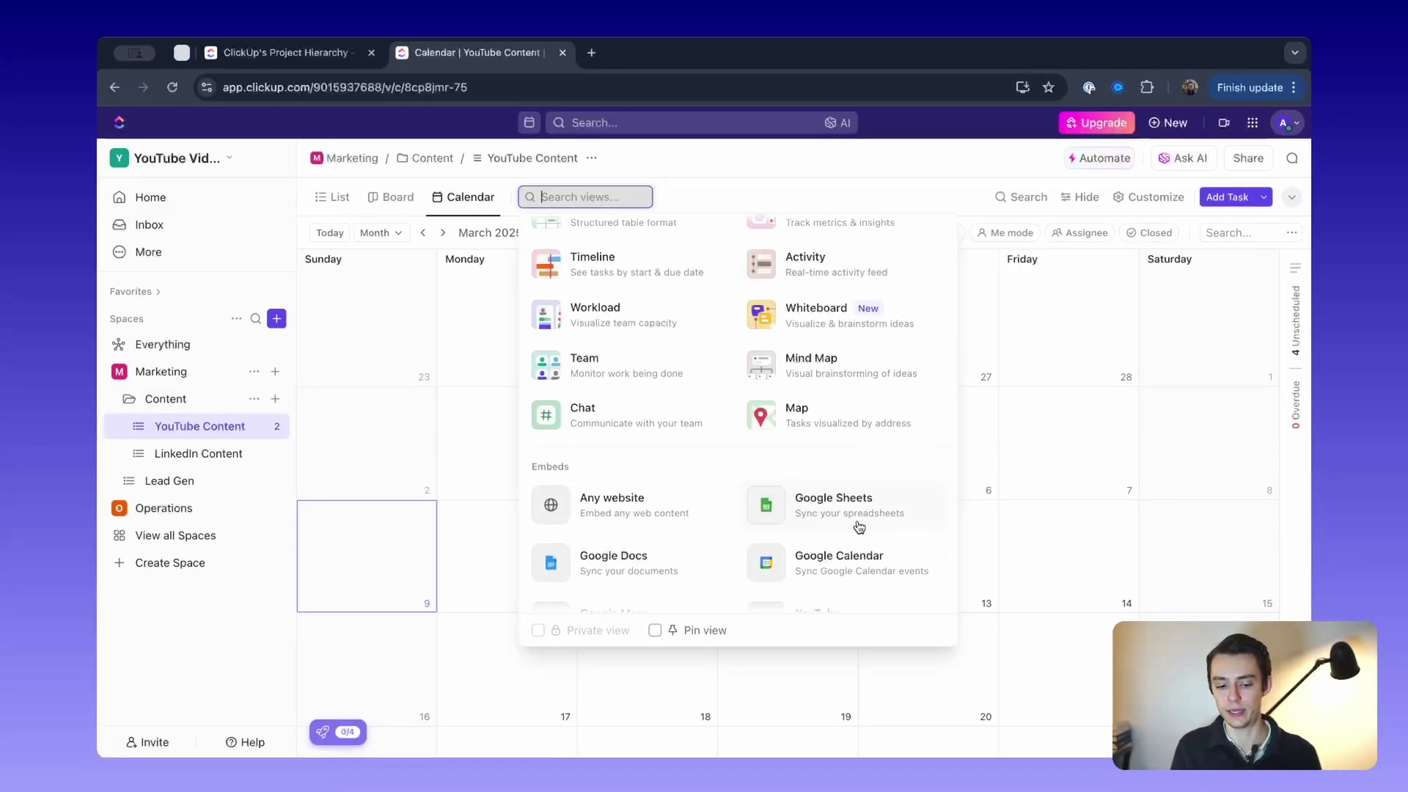
pyautogui.click(777, 201)
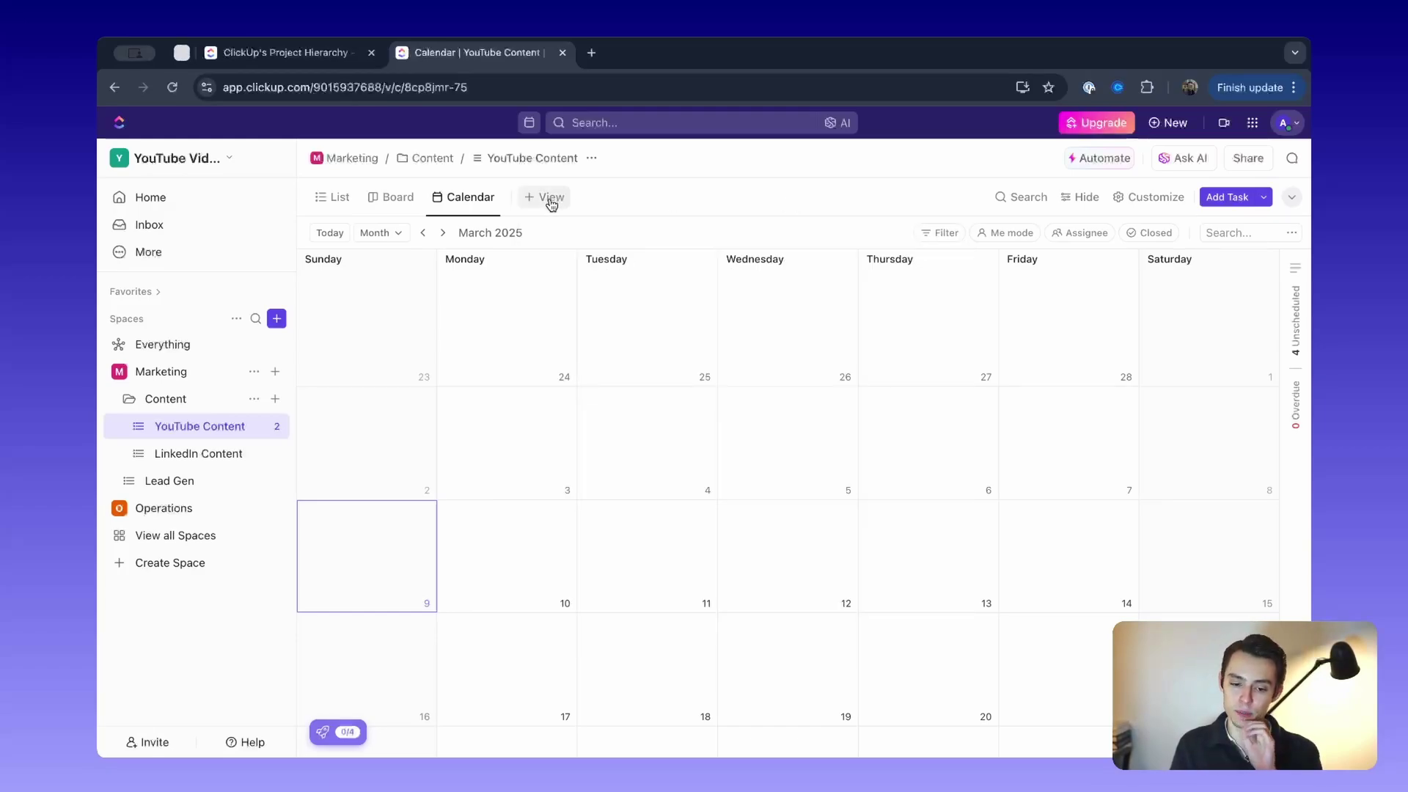
pyautogui.scroll(-3, 725, 401)
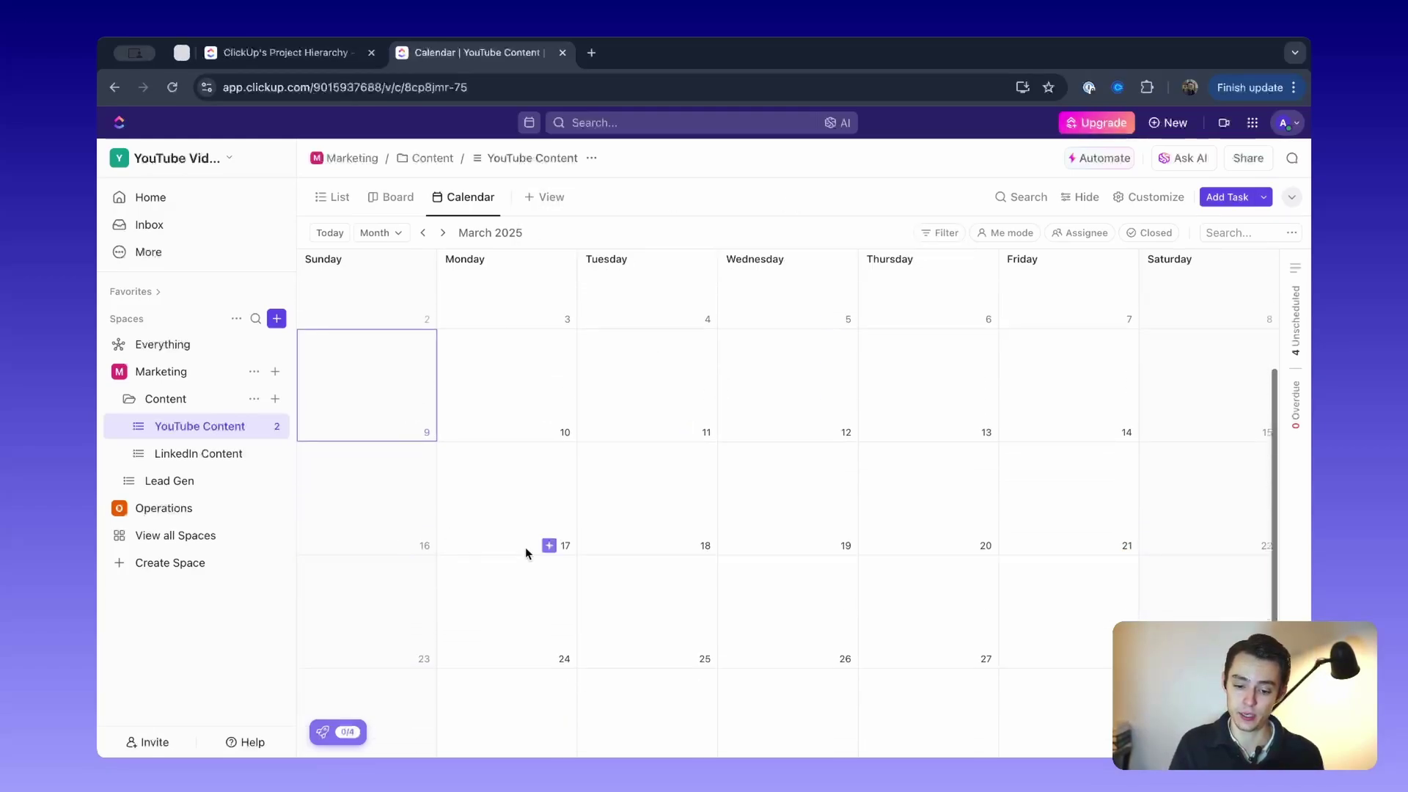
pyautogui.scroll(3, 631, 471)
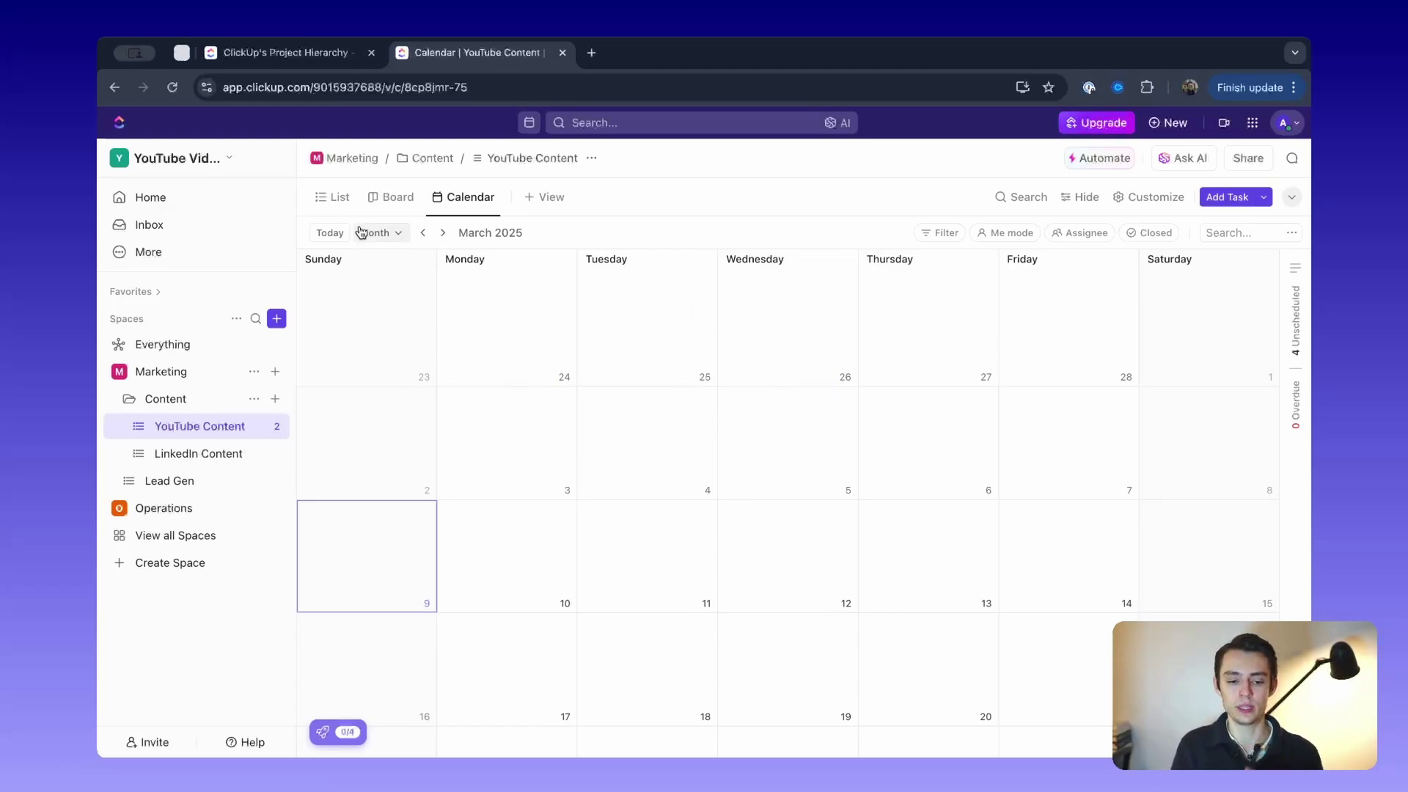
# Switch the YouTube Content list back to its List view and open the Write Script task
pyautogui.click(332, 198)
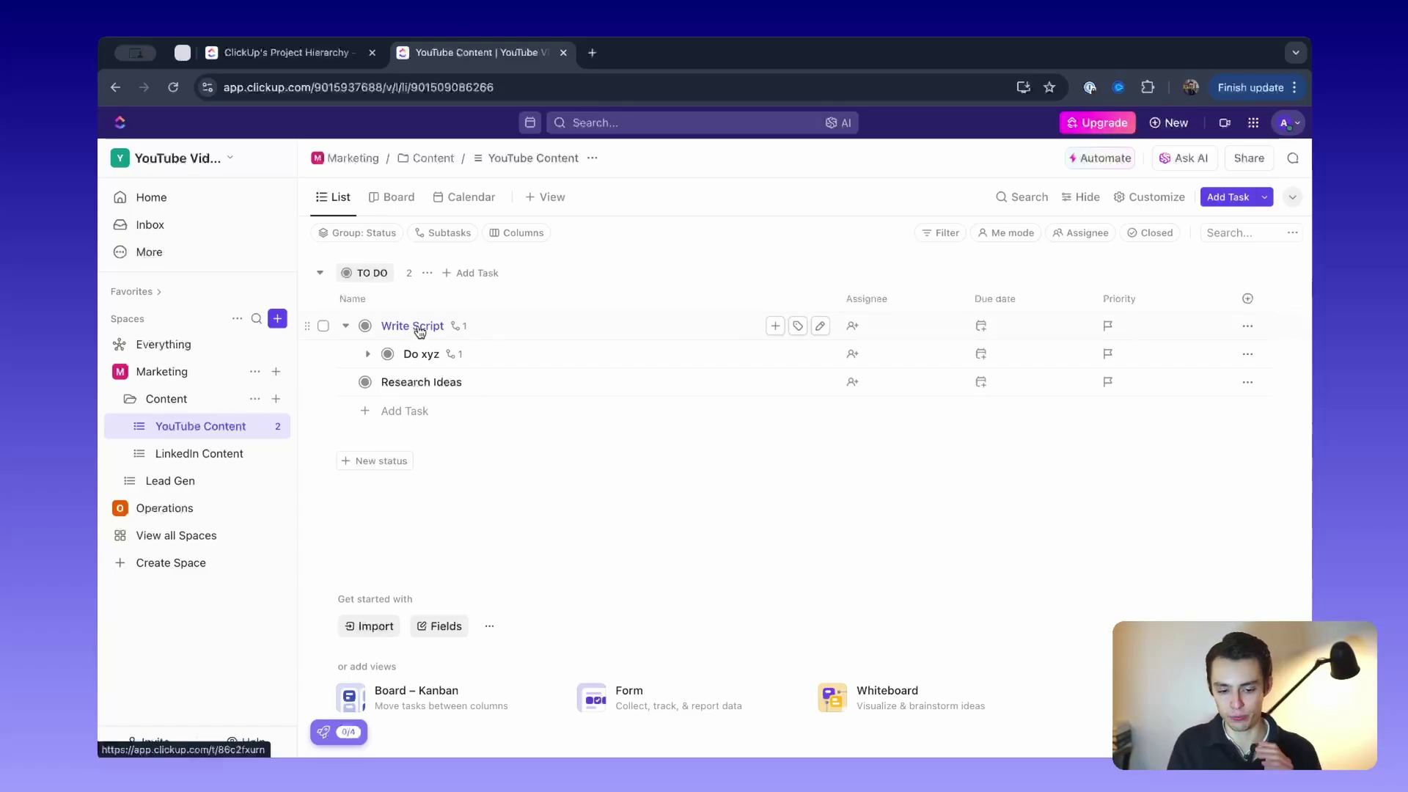
pyautogui.click(519, 332)
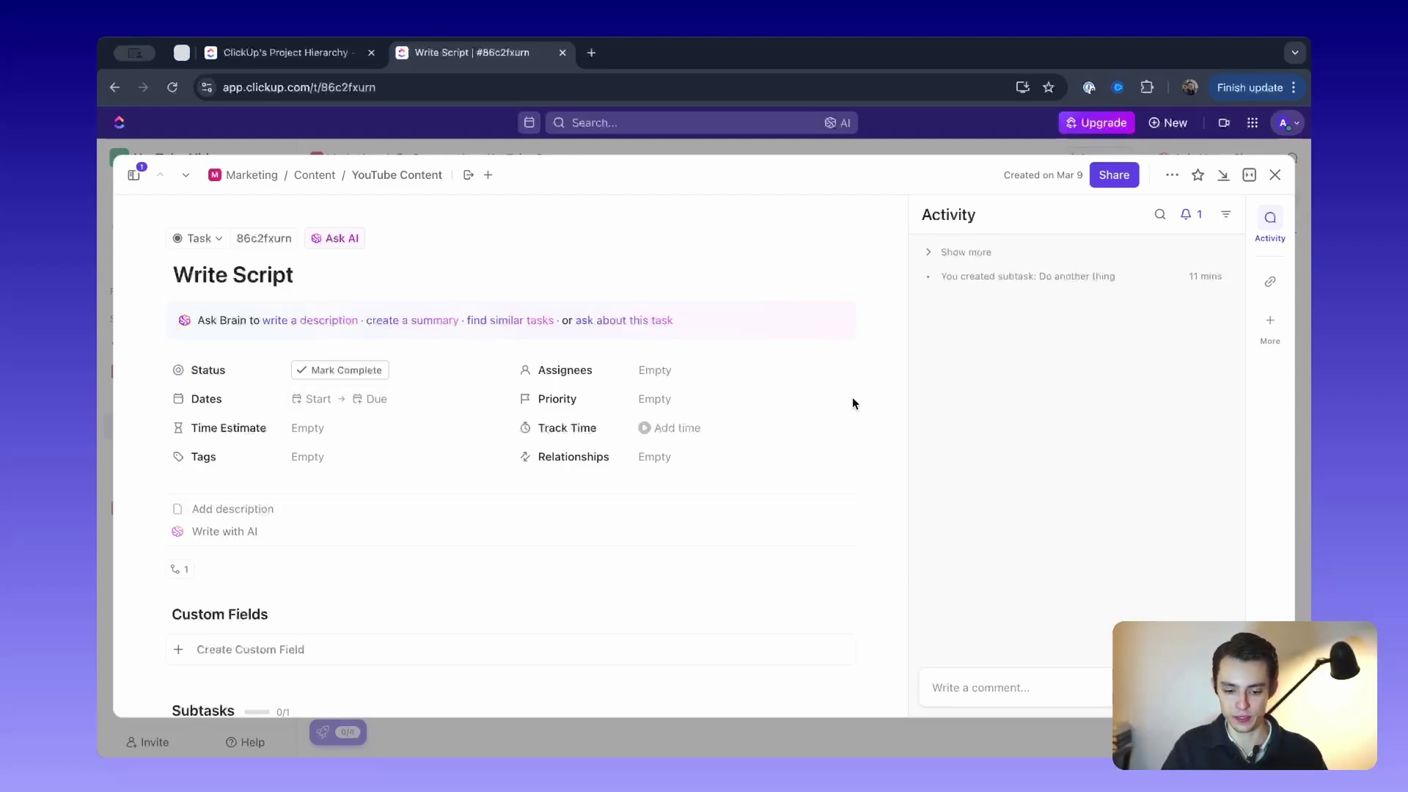
pyautogui.scroll(-2, 301, 373)
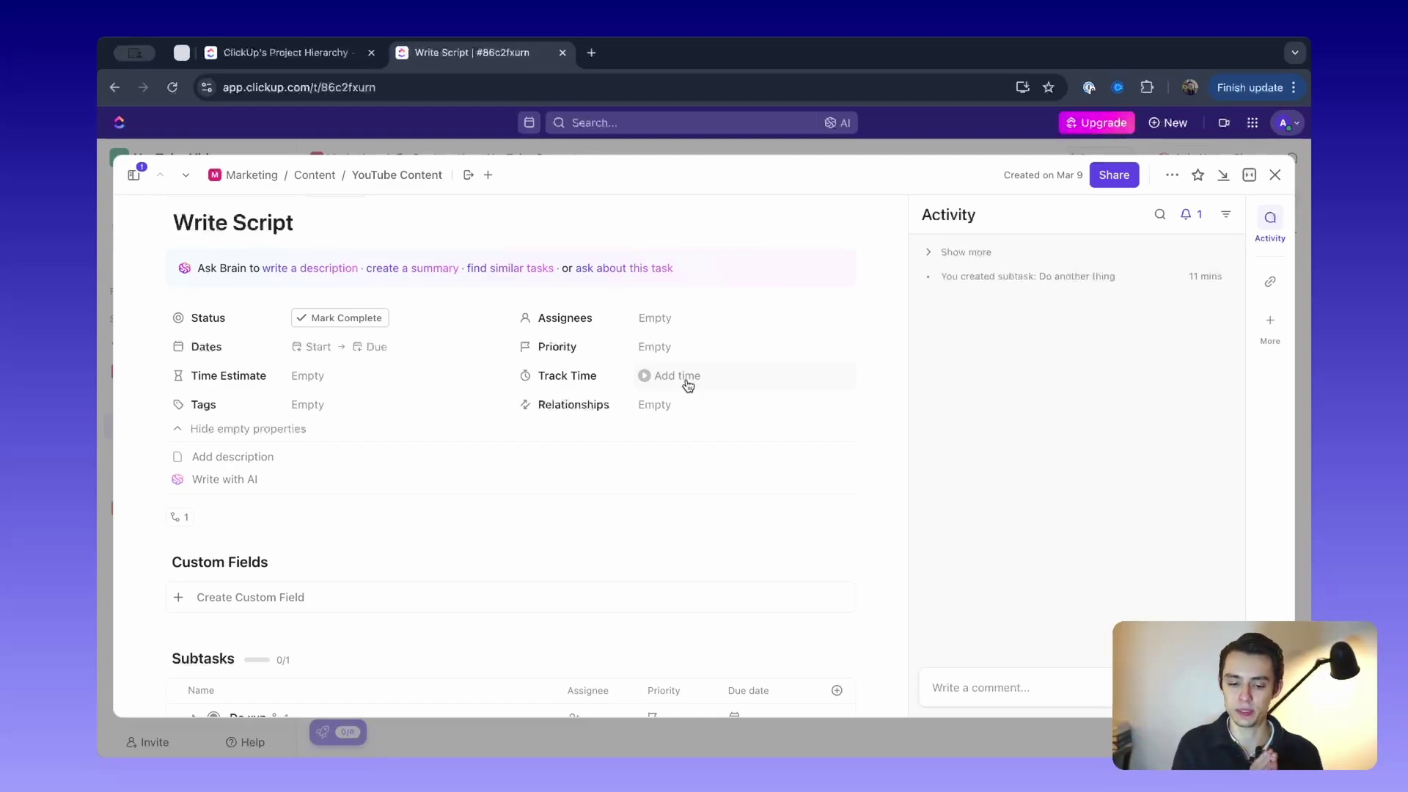
# Review the Write Script task's relationship options, properties, custom fields, subtasks, checklists and attachments, returning to its activity feed
pyautogui.click(659, 408)
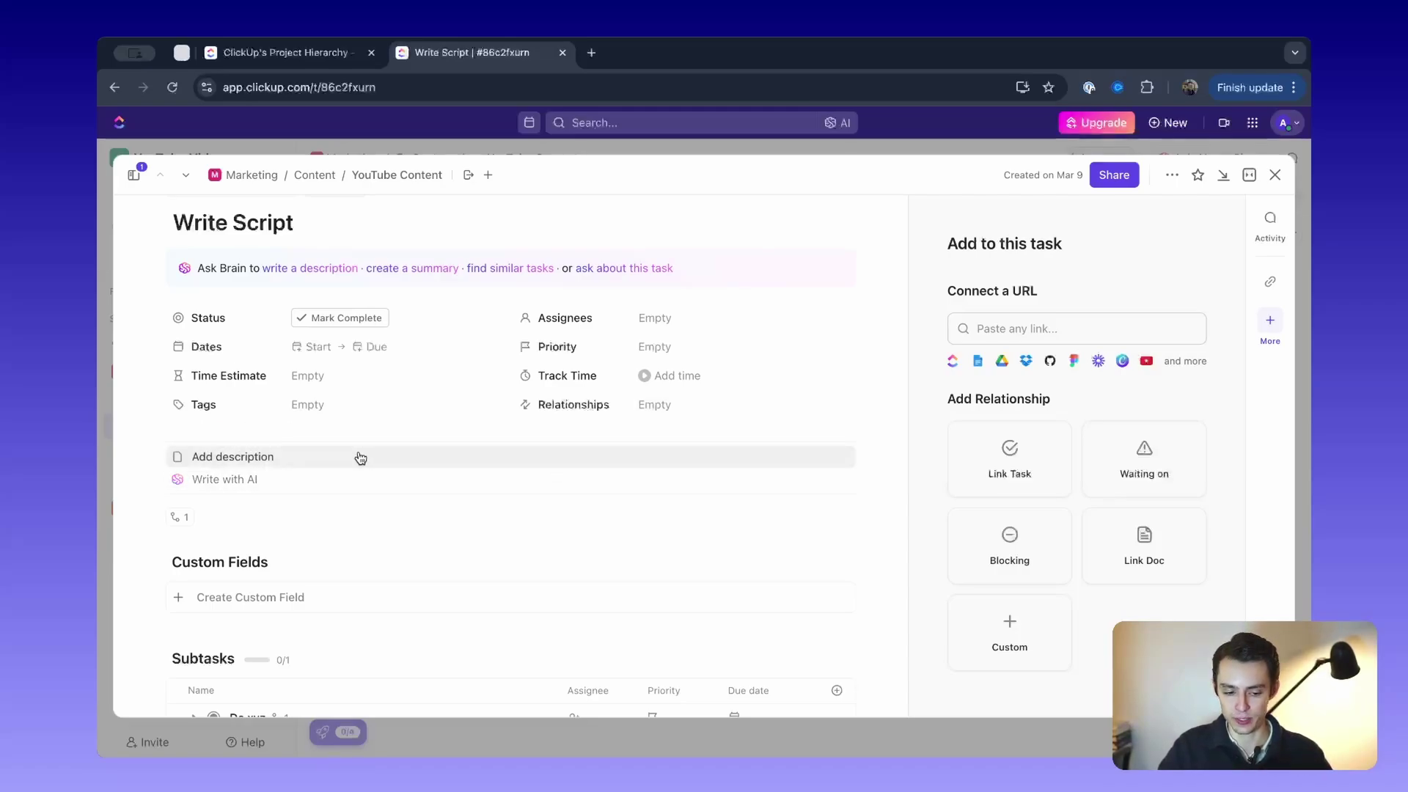
pyautogui.scroll(-2, 360, 457)
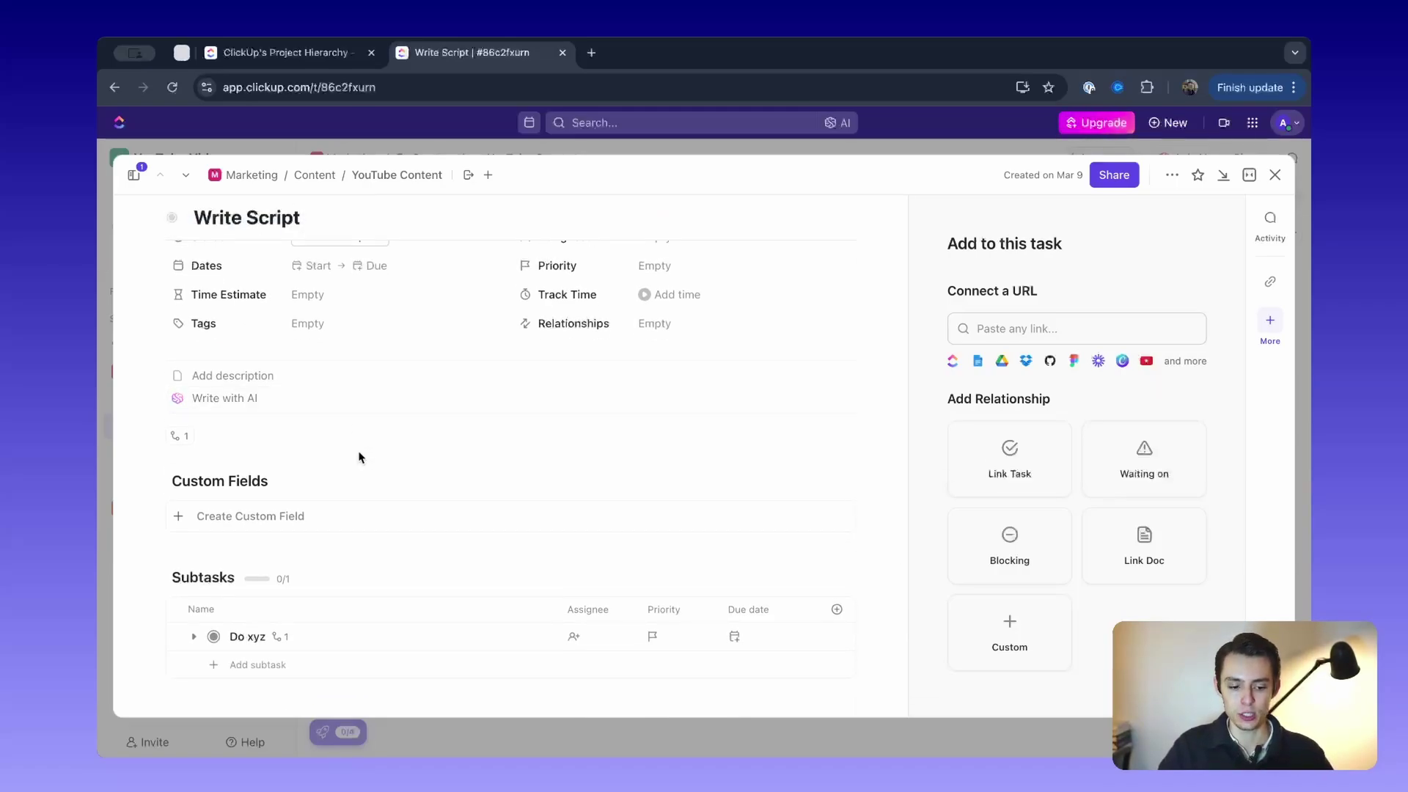
pyautogui.scroll(-3, 429, 451)
pyautogui.scroll(2, 429, 451)
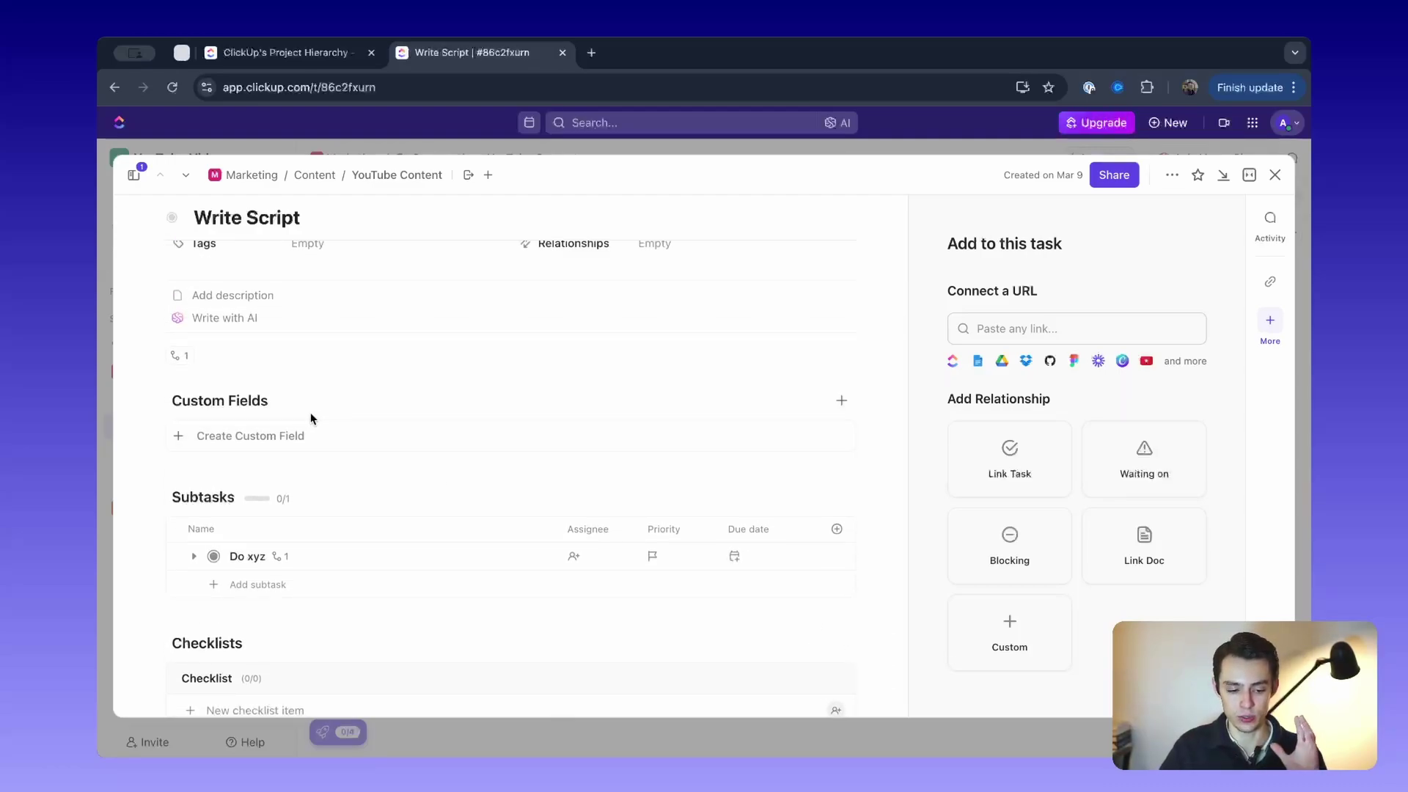
pyautogui.scroll(-3, 310, 419)
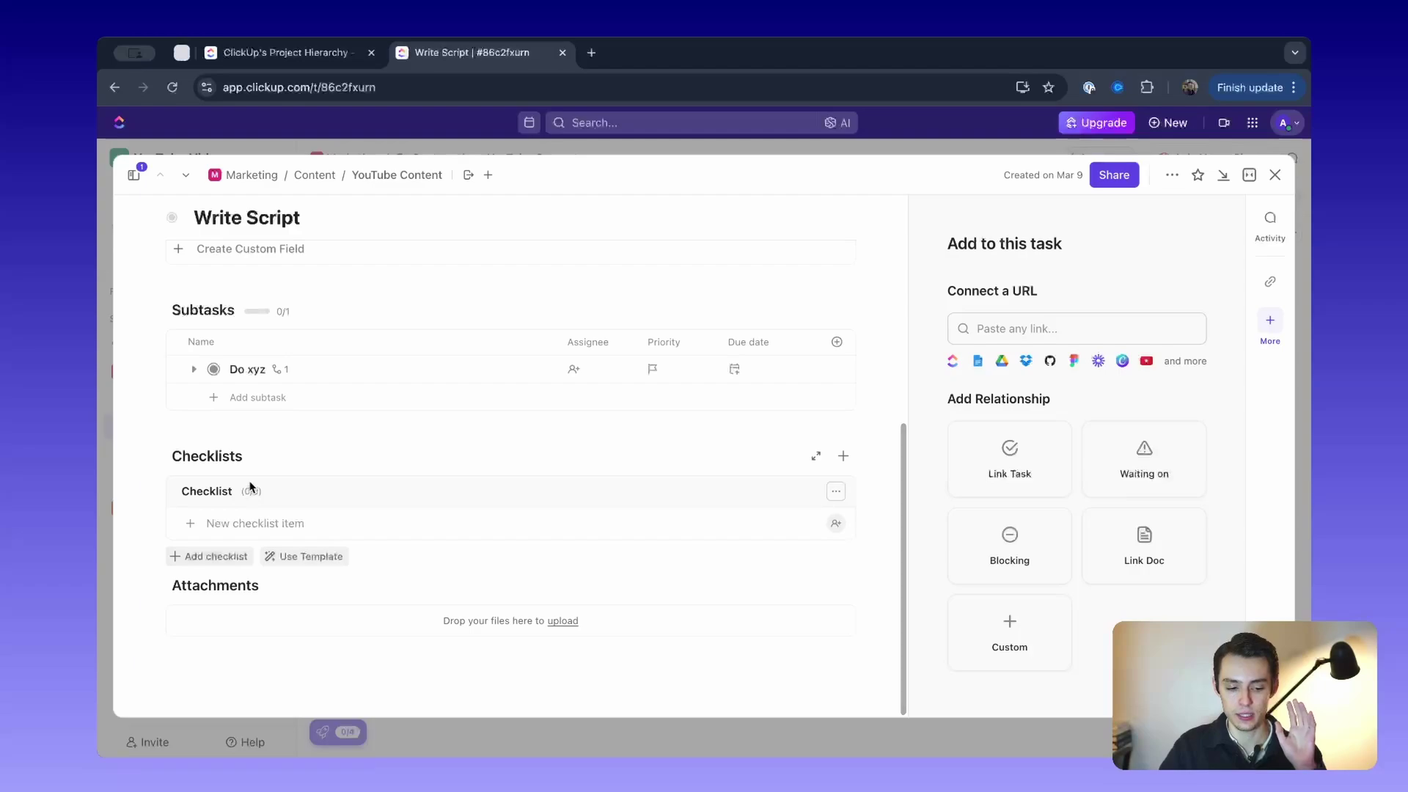
pyautogui.scroll(3, 534, 616)
pyautogui.click(1271, 220)
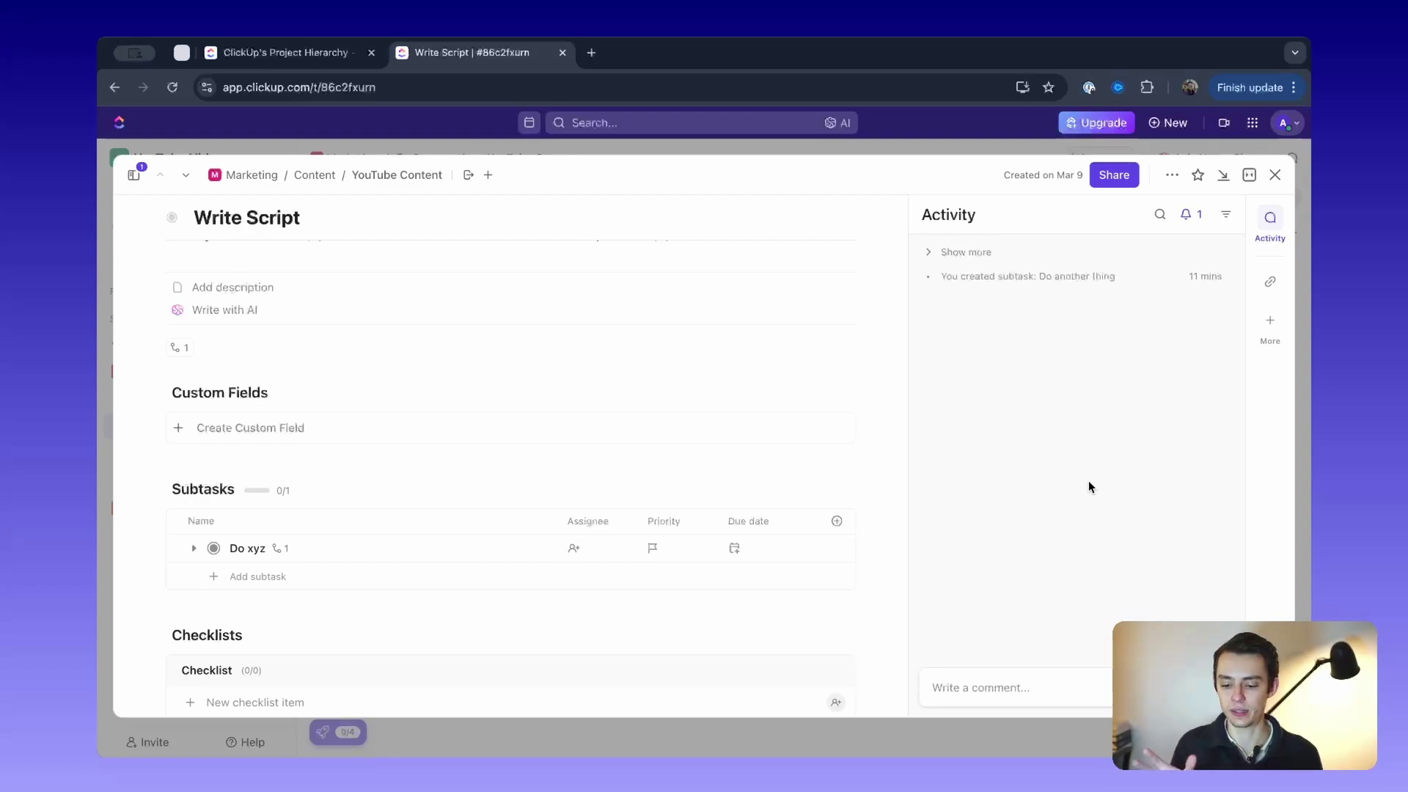
pyautogui.scroll(3, 541, 575)
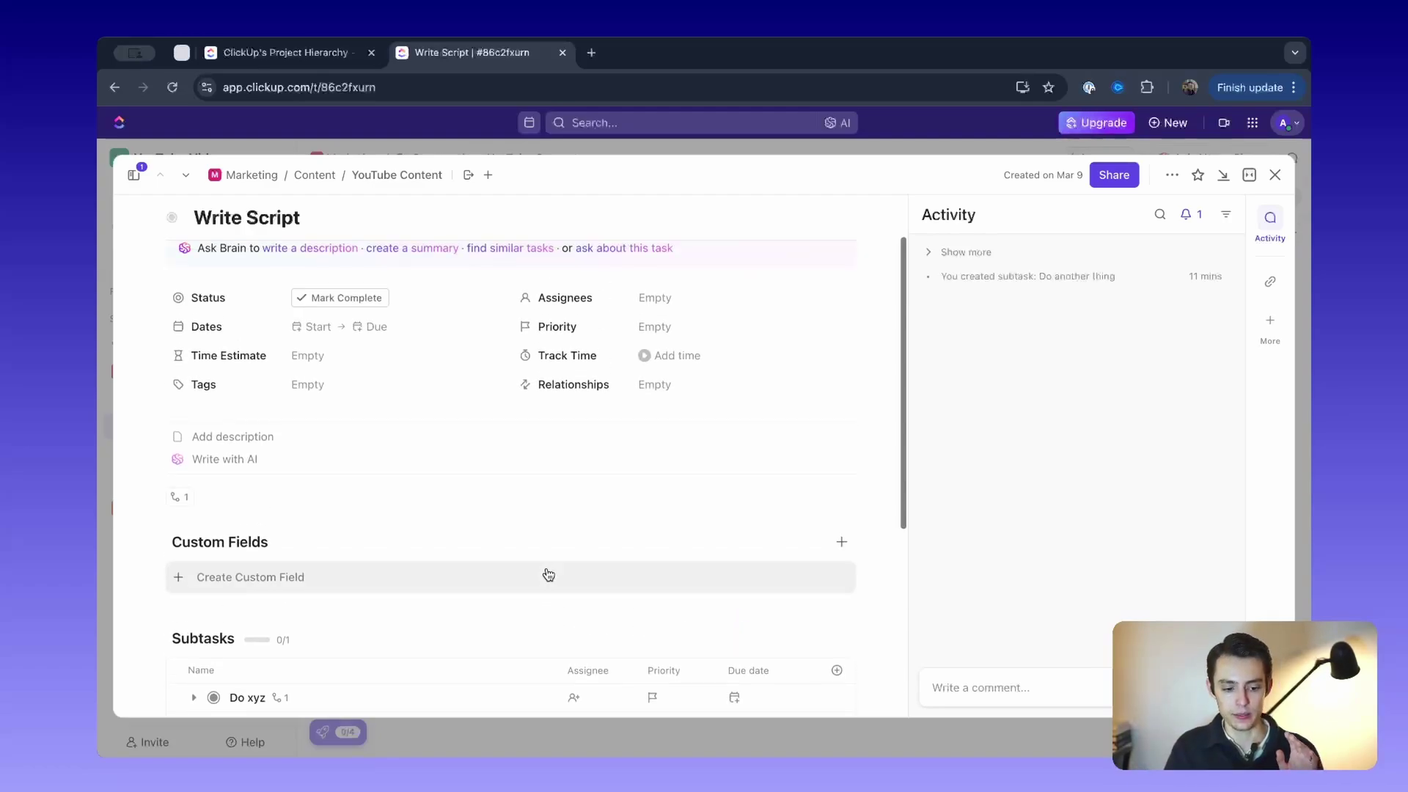
pyautogui.scroll(-1, 277, 549)
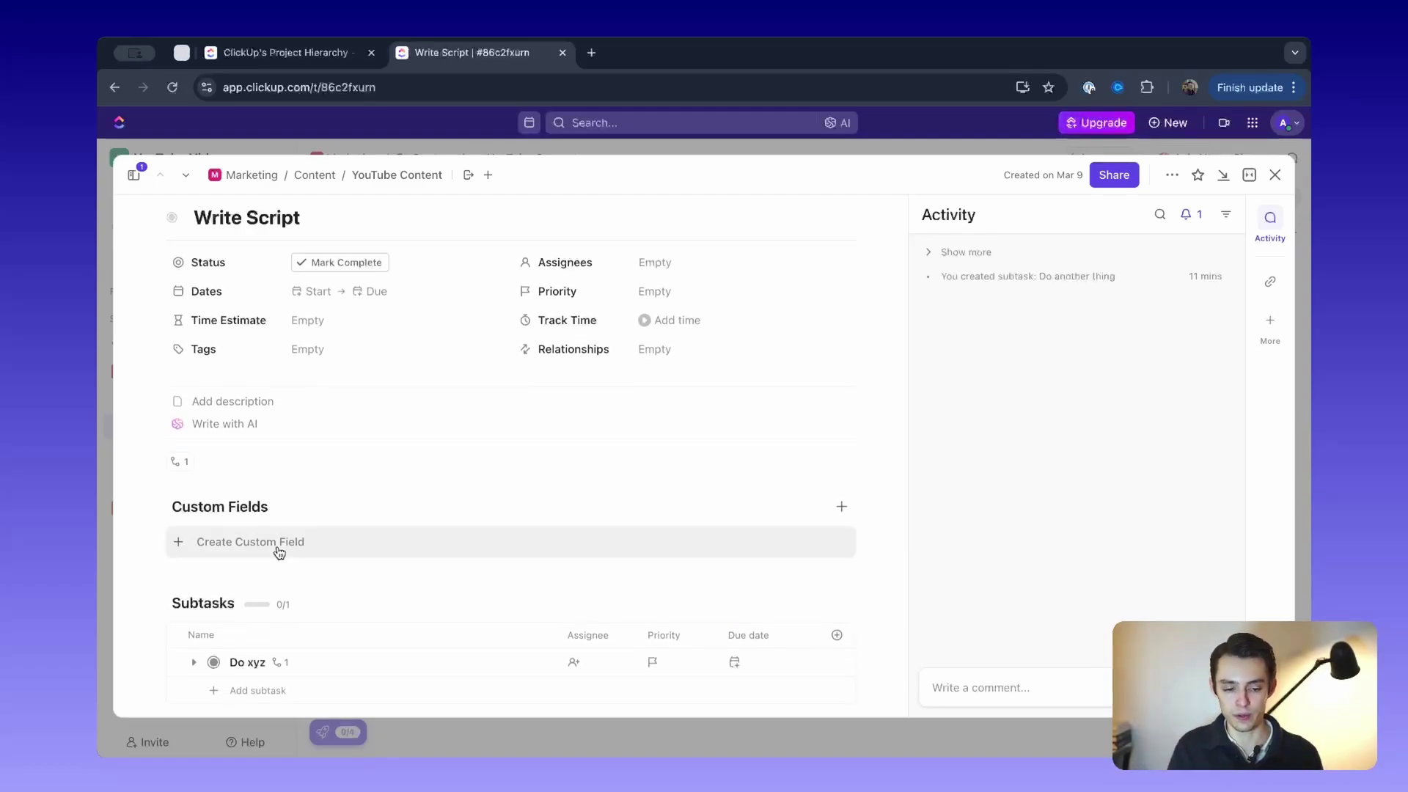
pyautogui.scroll(2, 277, 549)
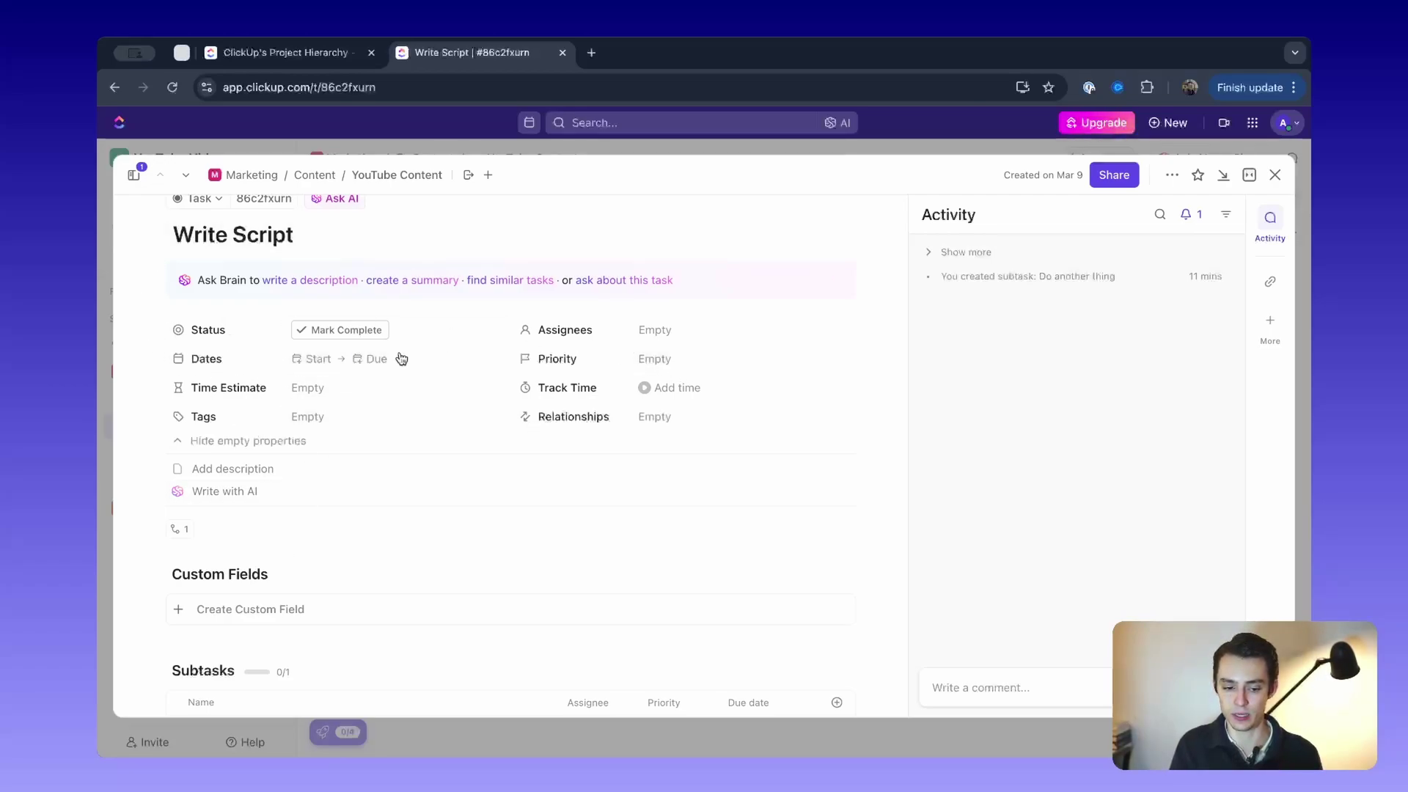
pyautogui.scroll(-2, 581, 374)
pyautogui.scroll(1, 382, 420)
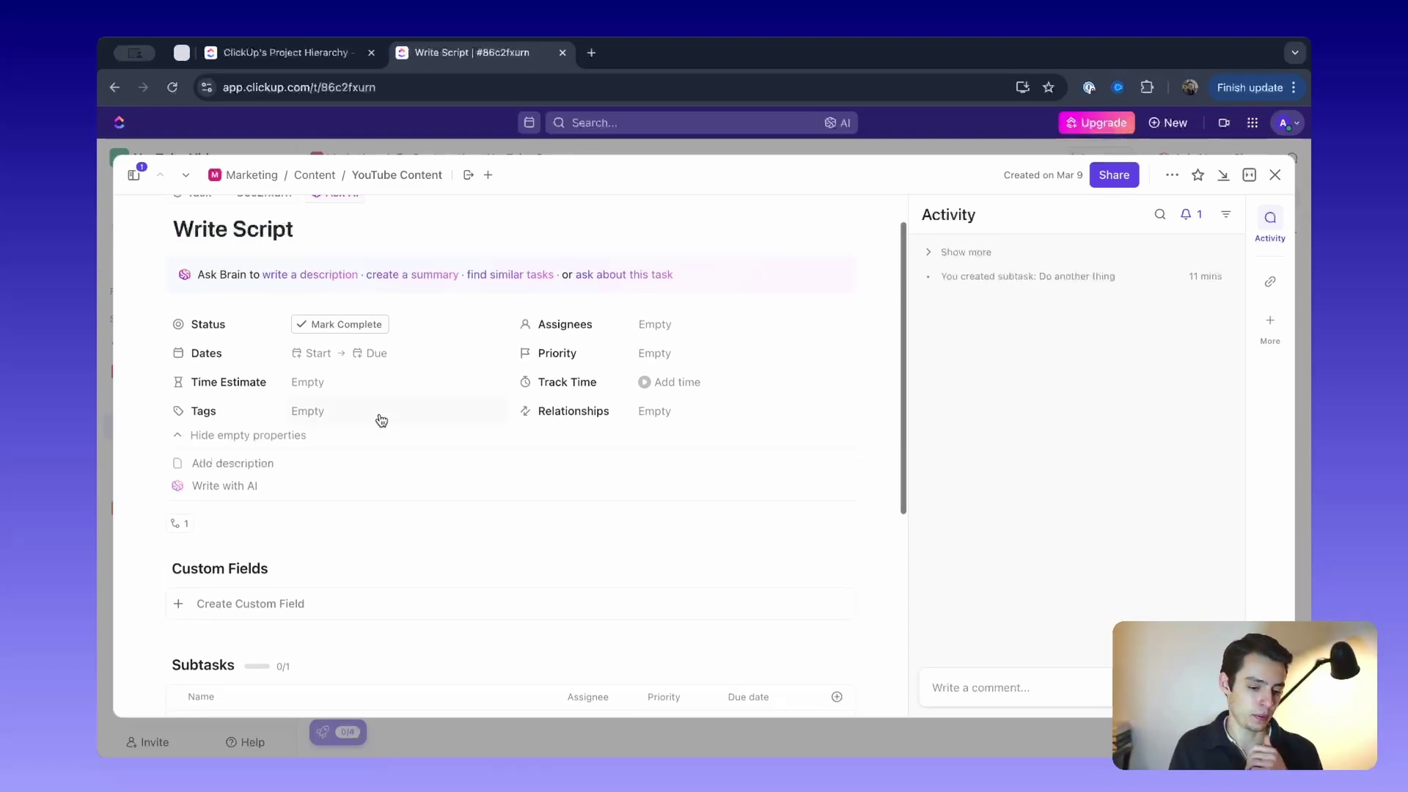
pyautogui.scroll(-1, 379, 419)
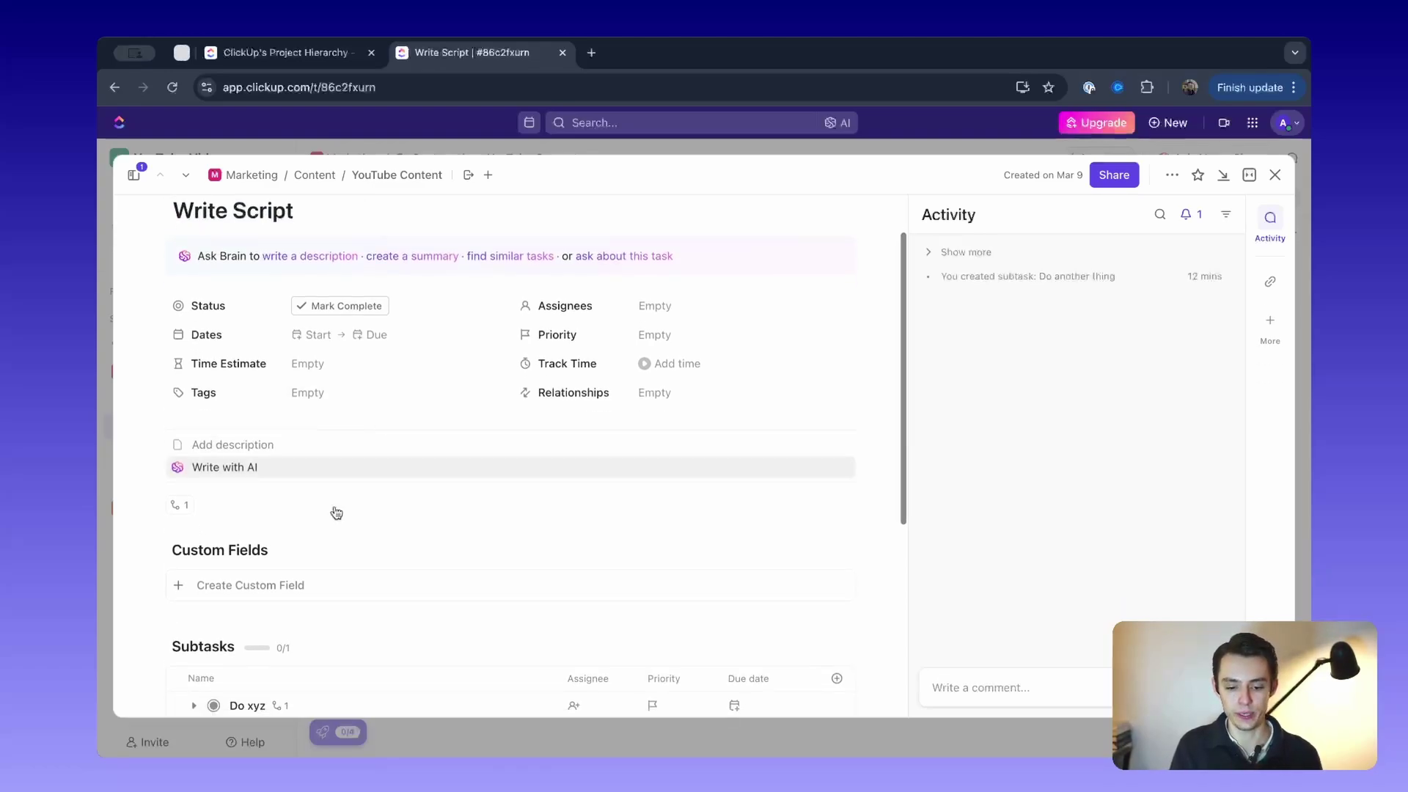
# Browse the custom field types and create a Text custom field named Script URL in the Write Script task
pyautogui.click(254, 587)
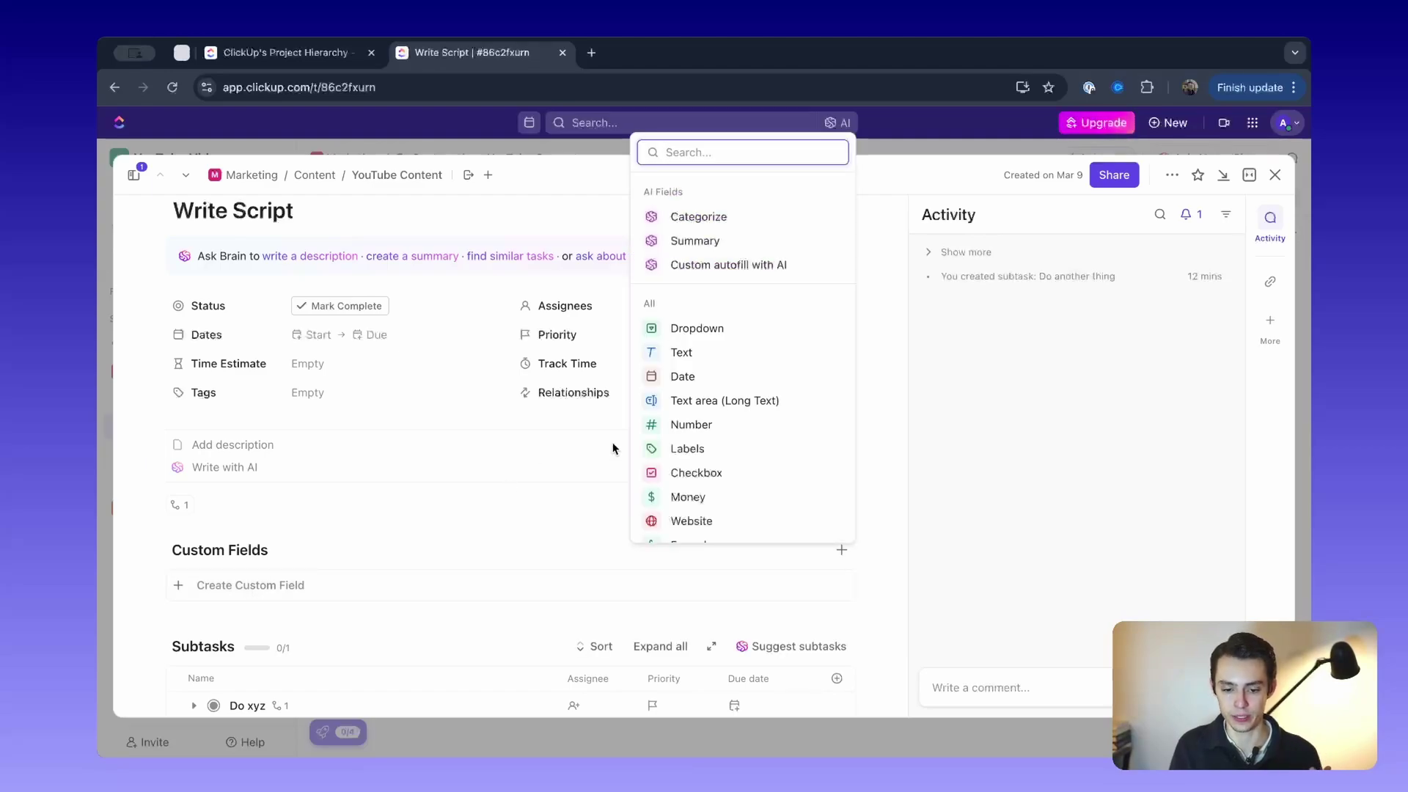
pyautogui.scroll(-1, 713, 334)
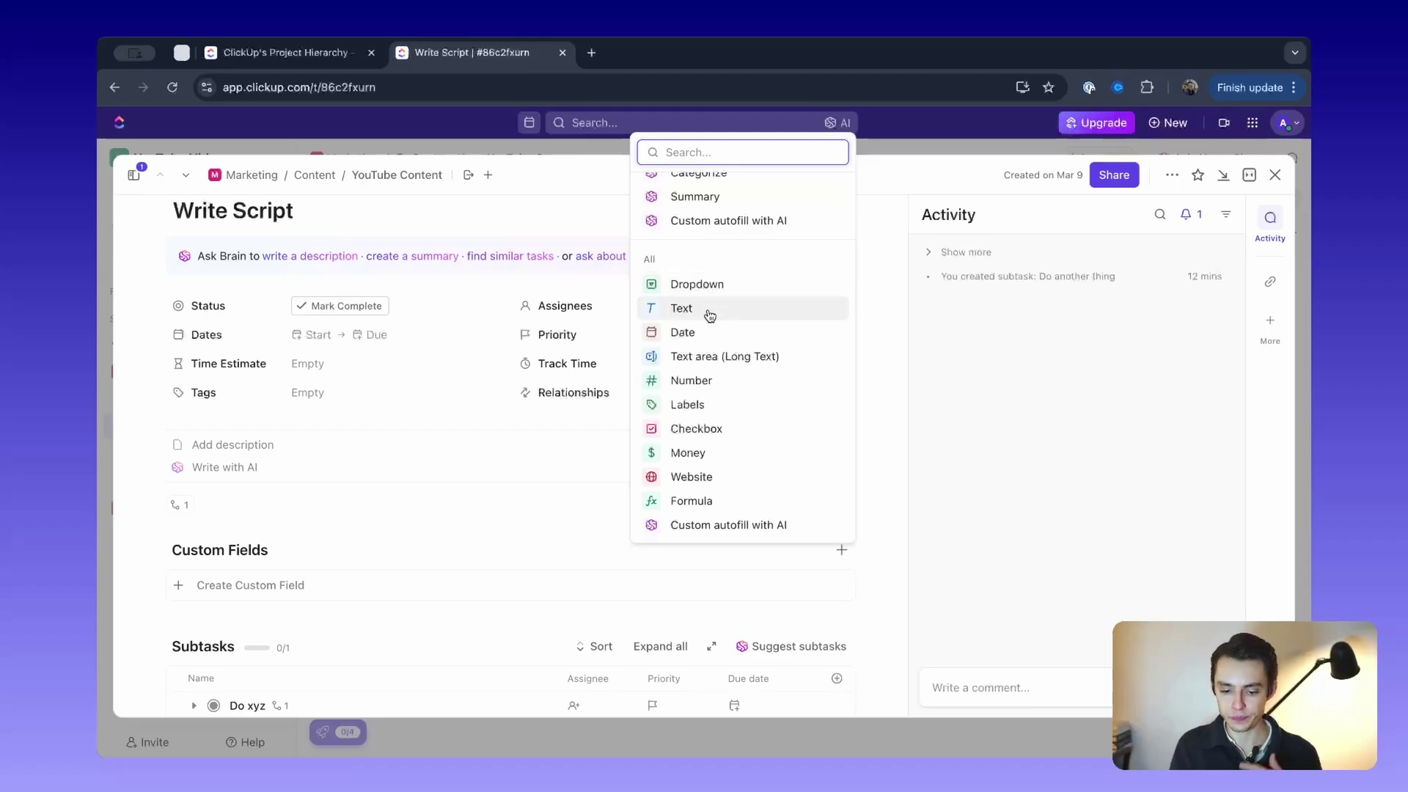
pyautogui.scroll(-6, 723, 340)
pyautogui.scroll(-4, 723, 339)
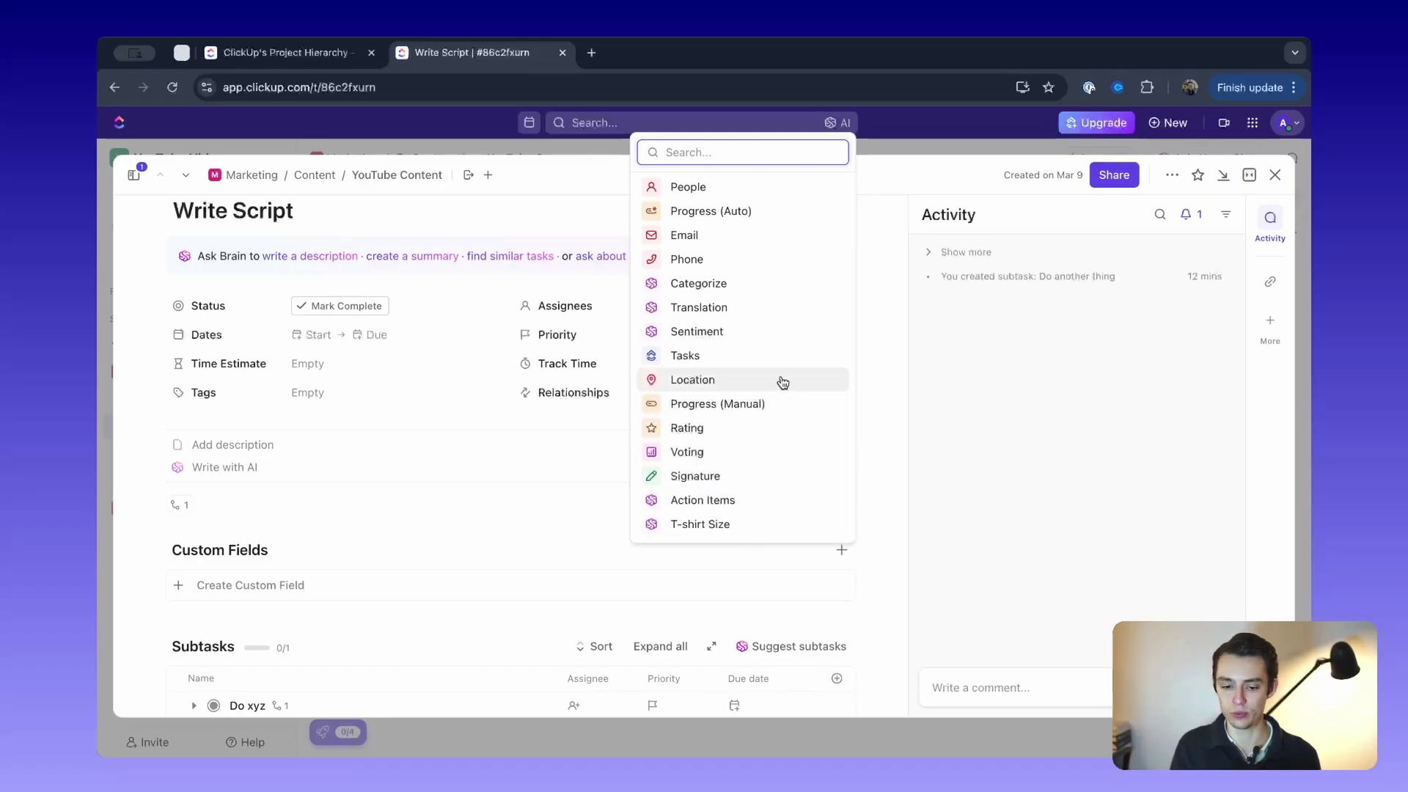
pyautogui.scroll(5, 783, 382)
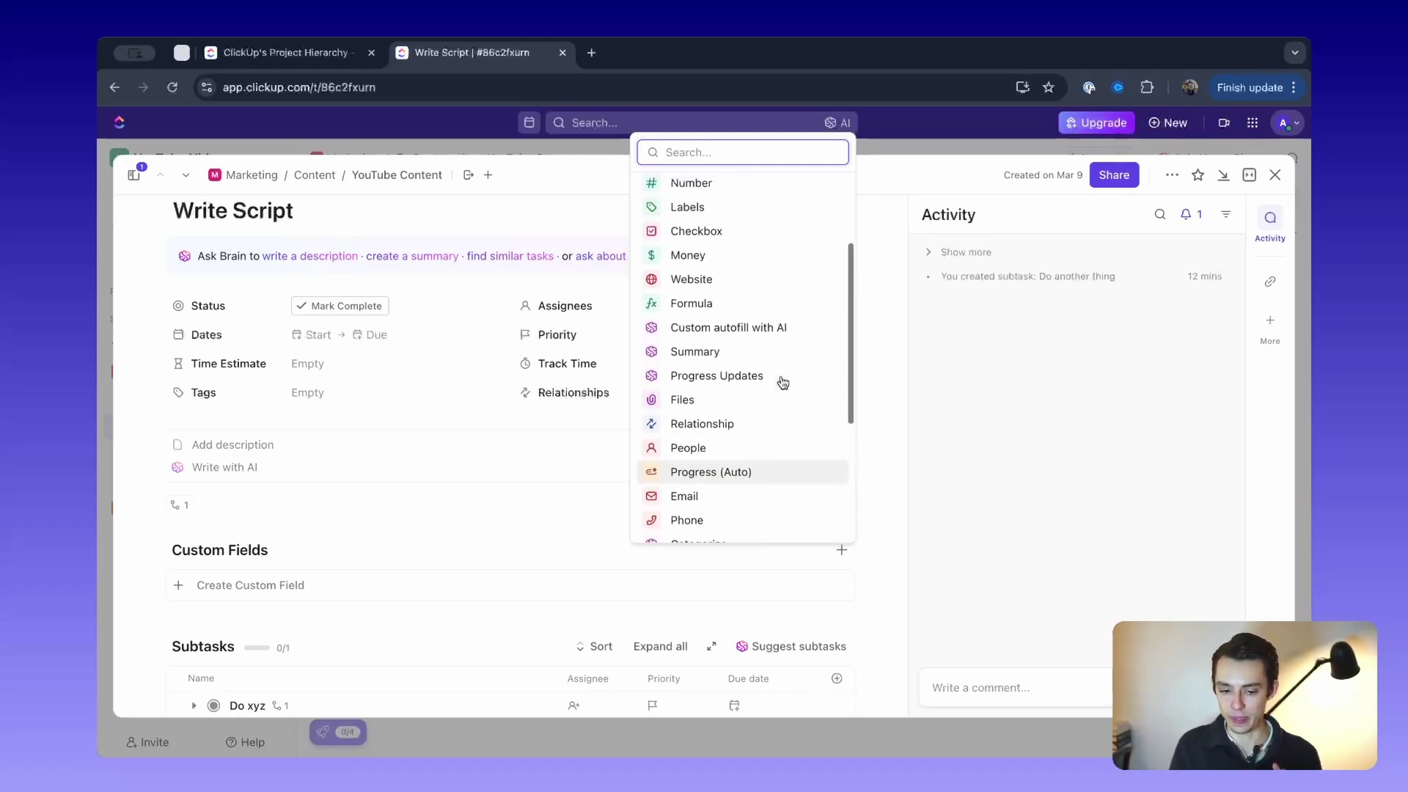
pyautogui.scroll(4, 782, 367)
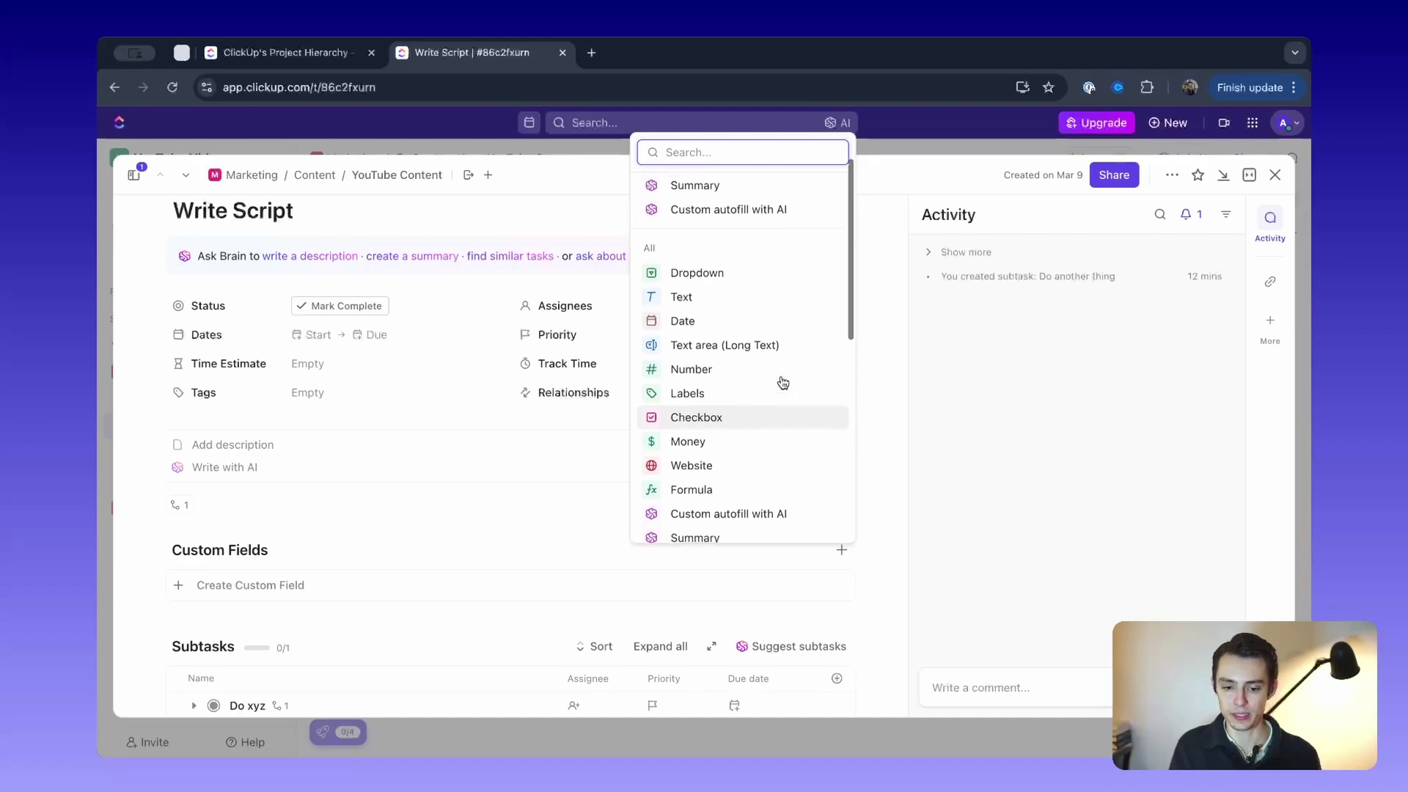
pyautogui.click(774, 302)
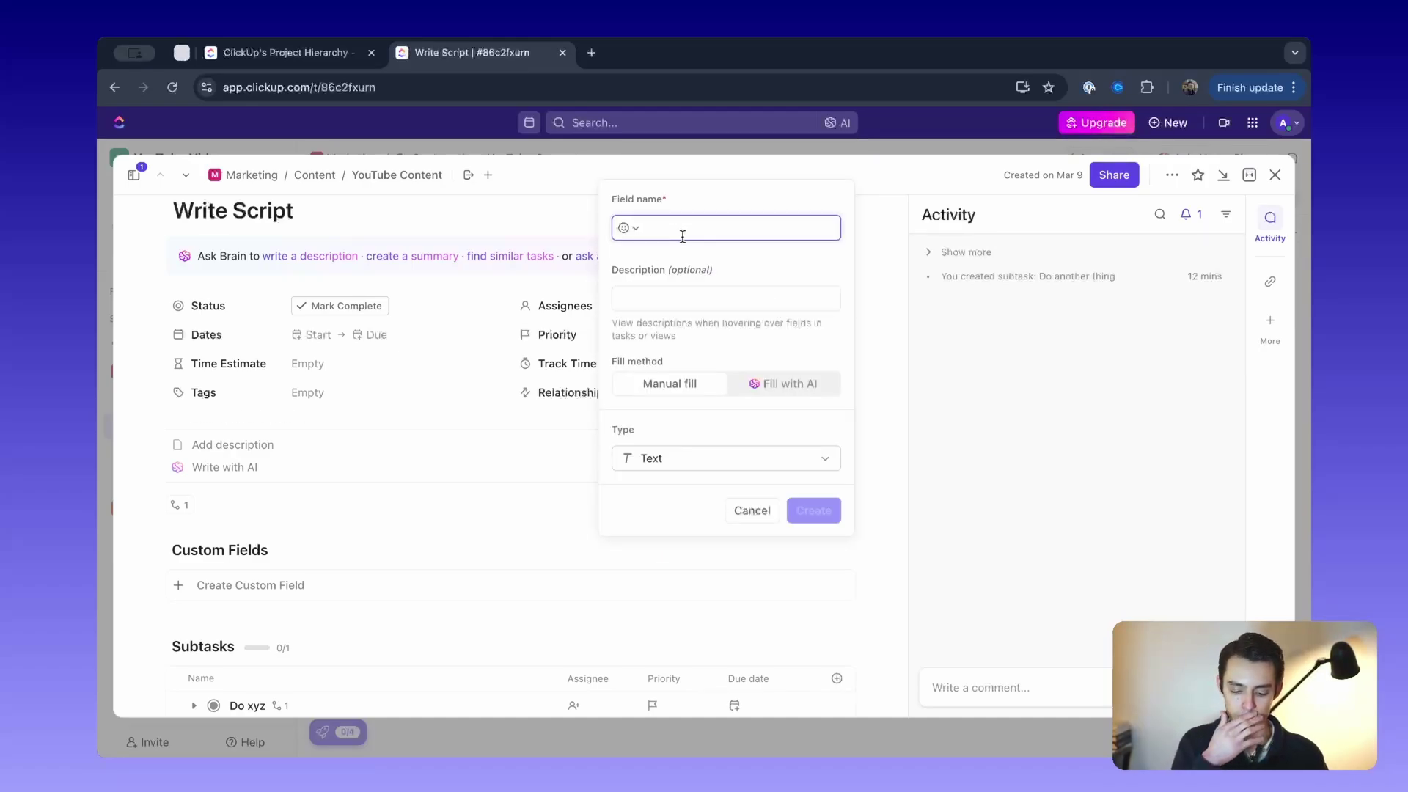
pyautogui.write('Script URL')
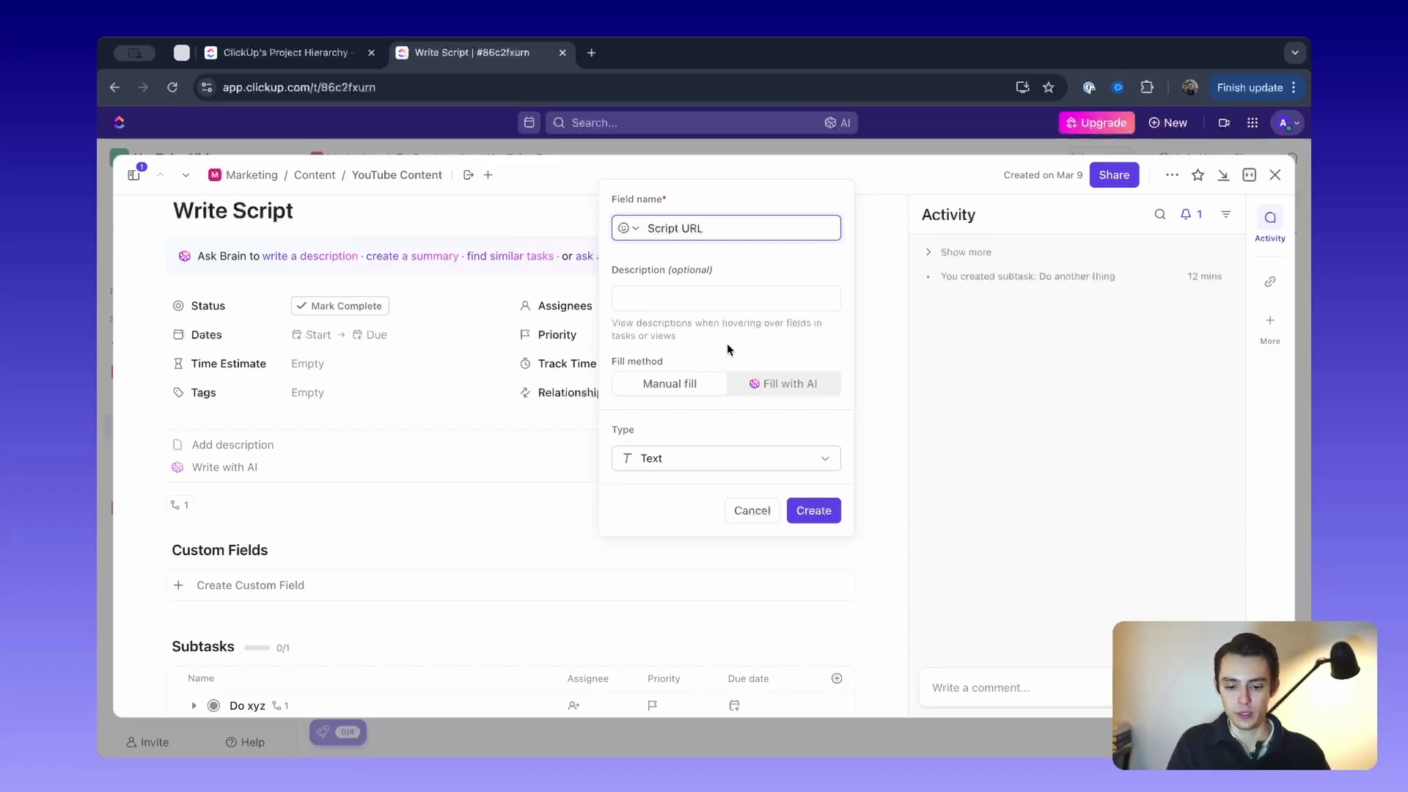
pyautogui.click(814, 512)
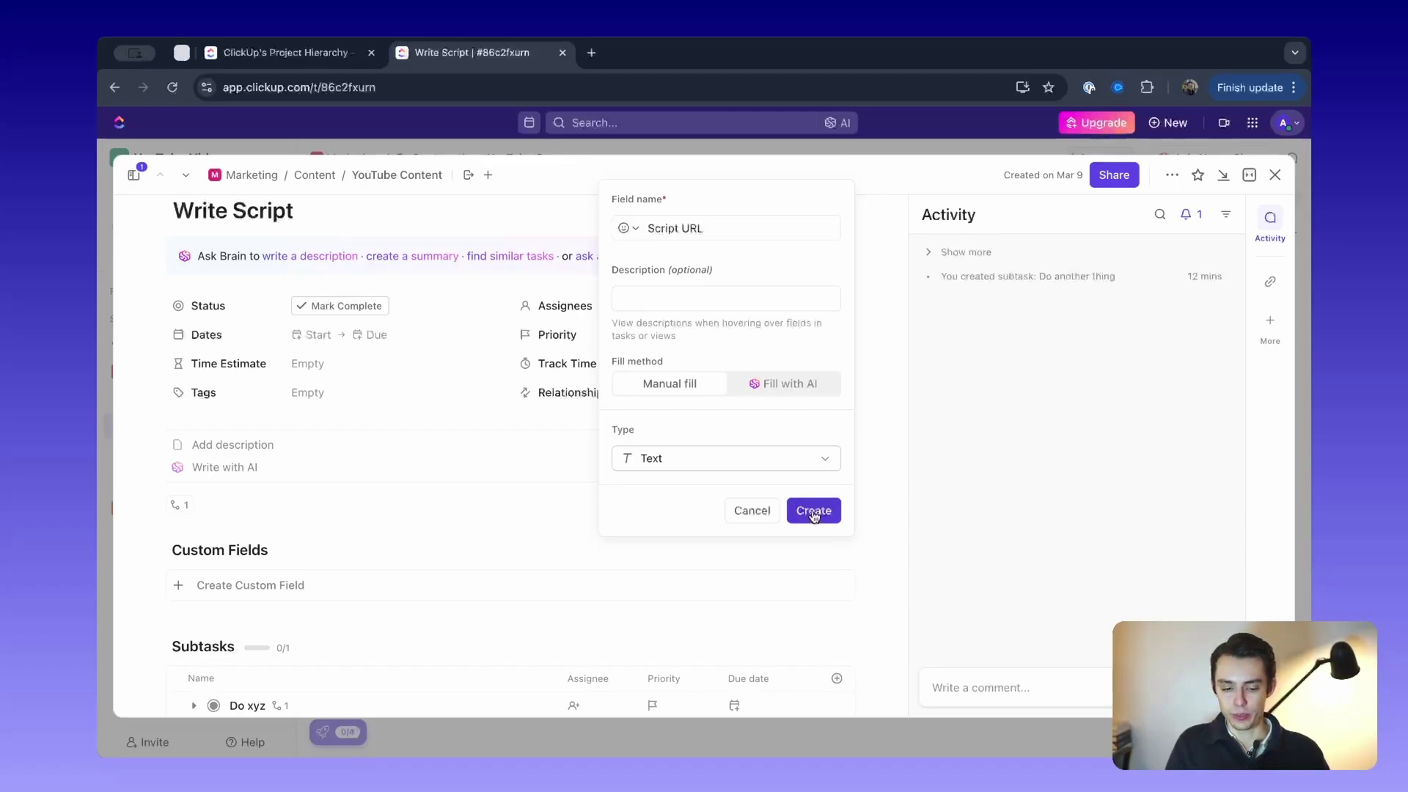
pyautogui.click(395, 591)
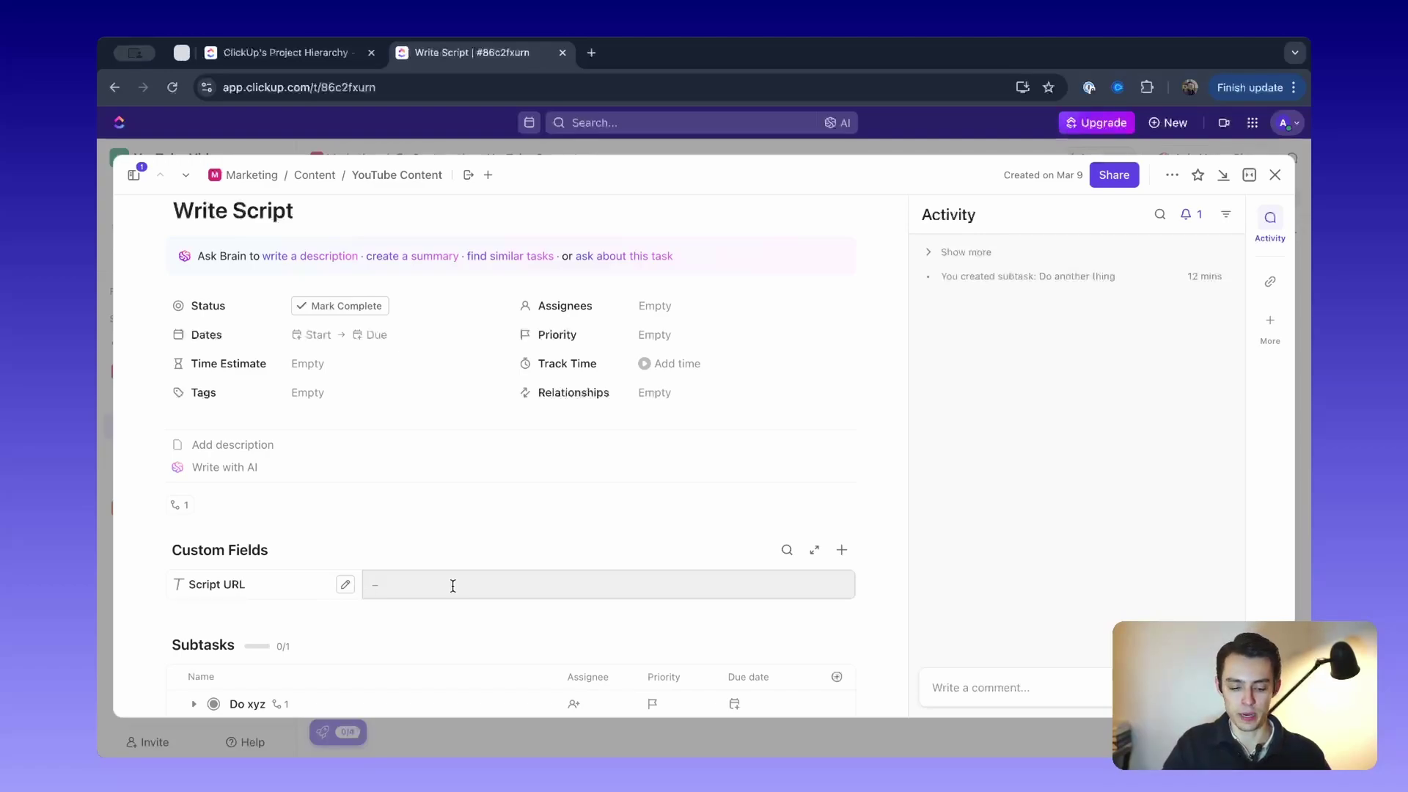
pyautogui.write('https')
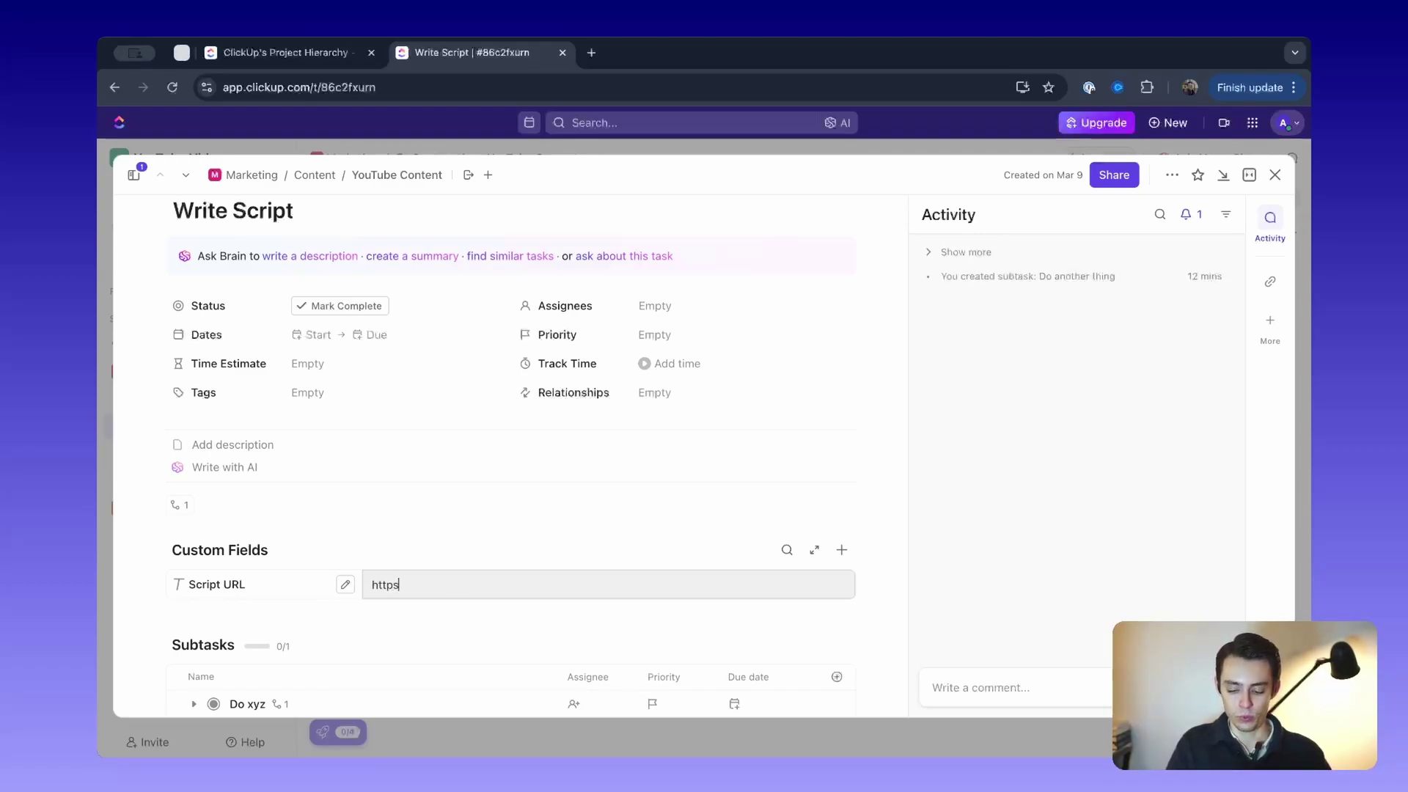
pyautogui.write('://www')
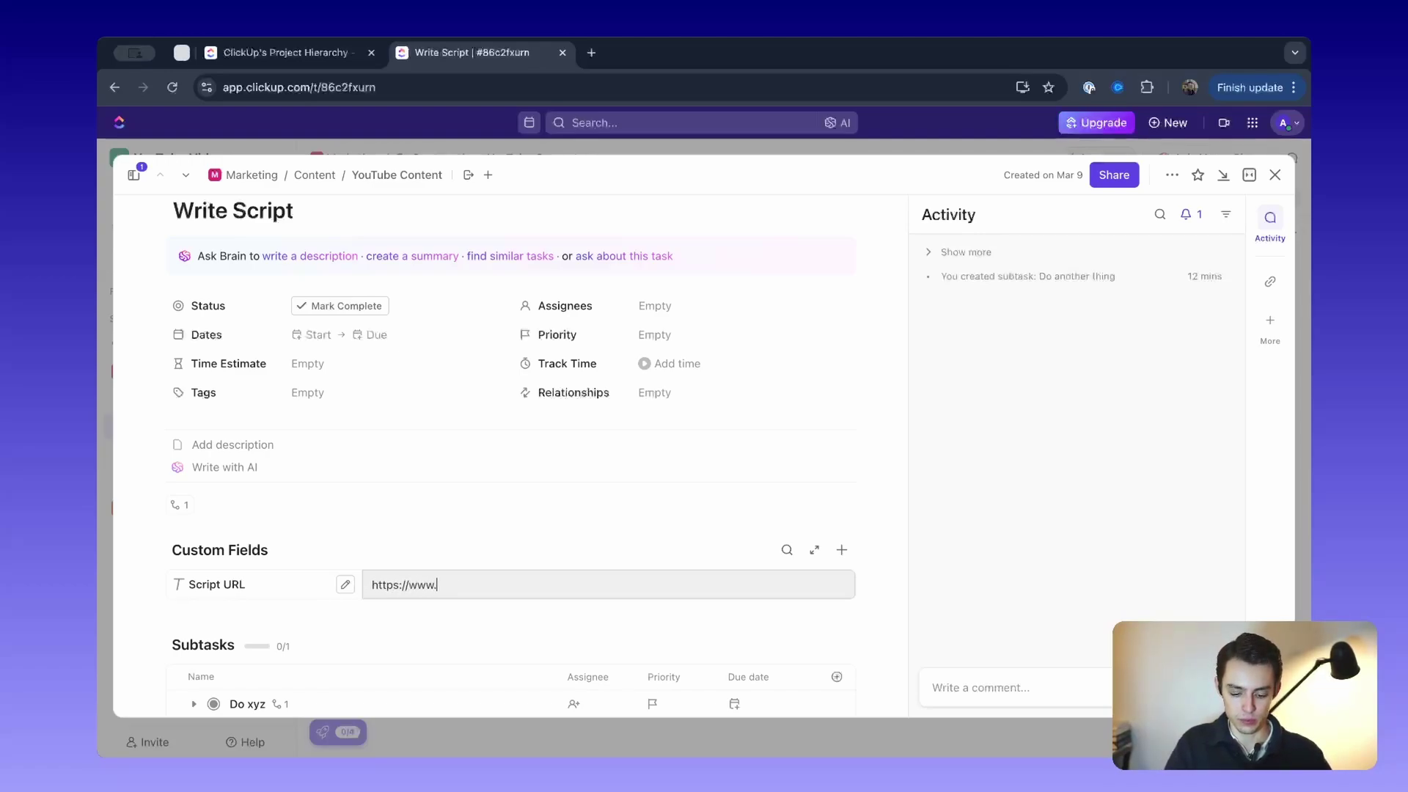
pyautogui.write('.docs.google.com')
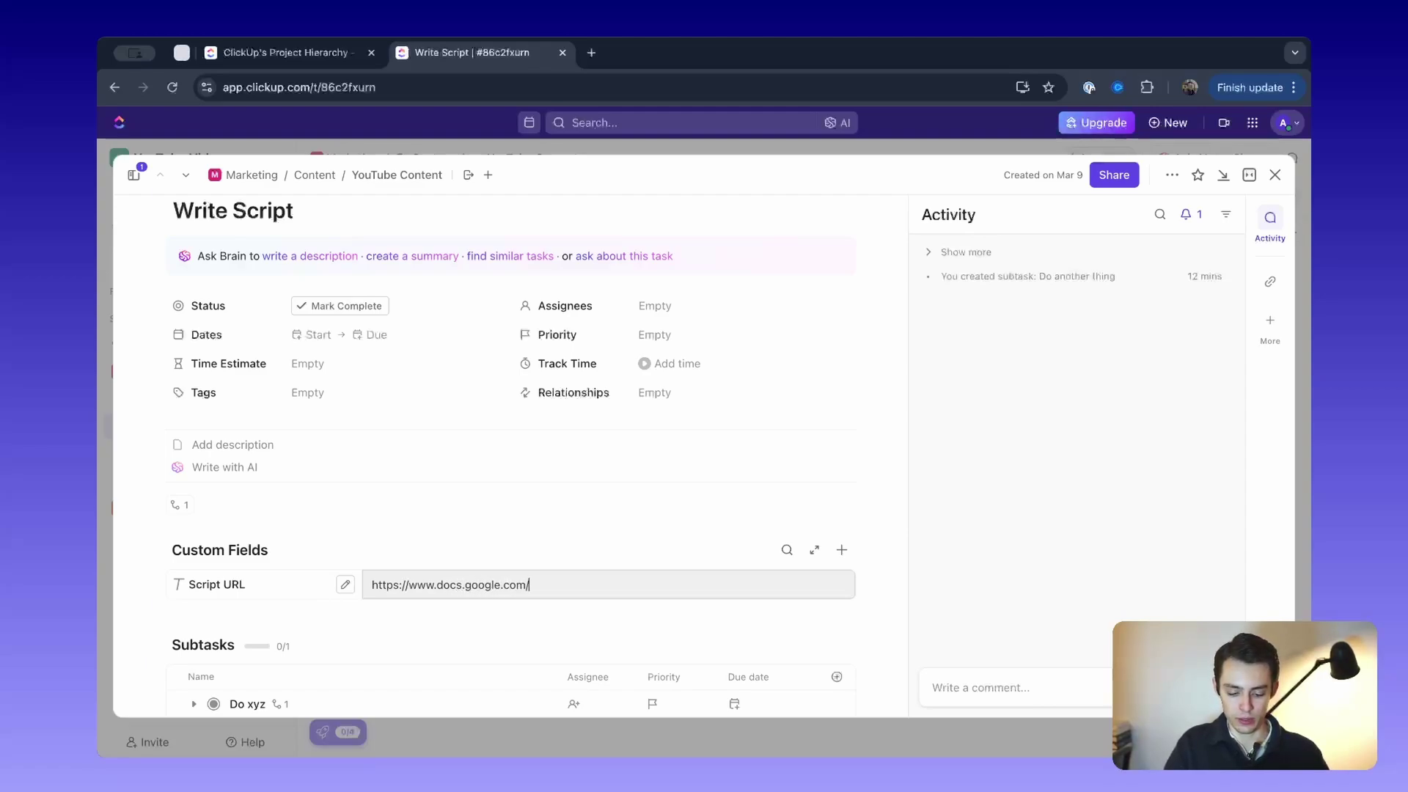
pyautogui.write('/sdfsadfadsfasdfasdf')
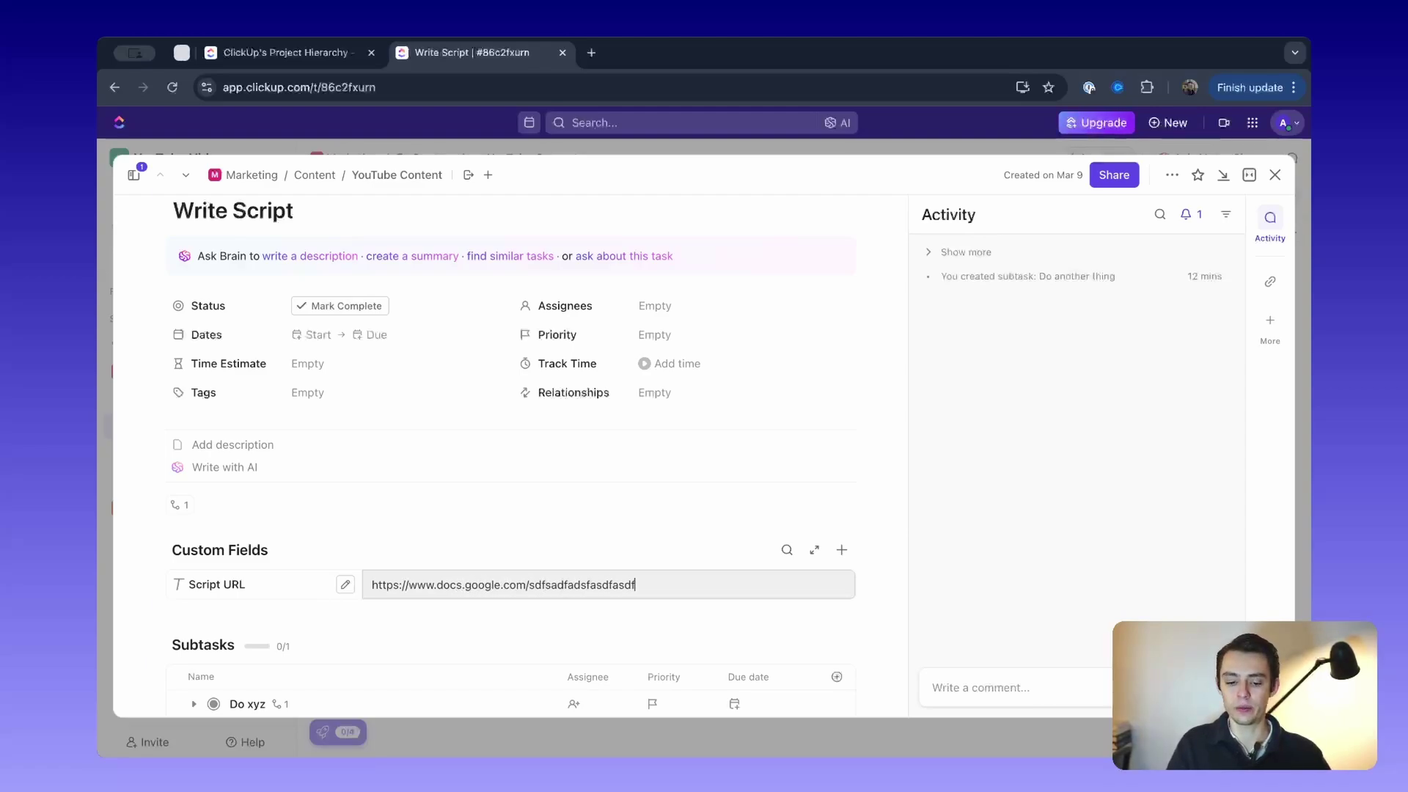
pyautogui.press('Return')
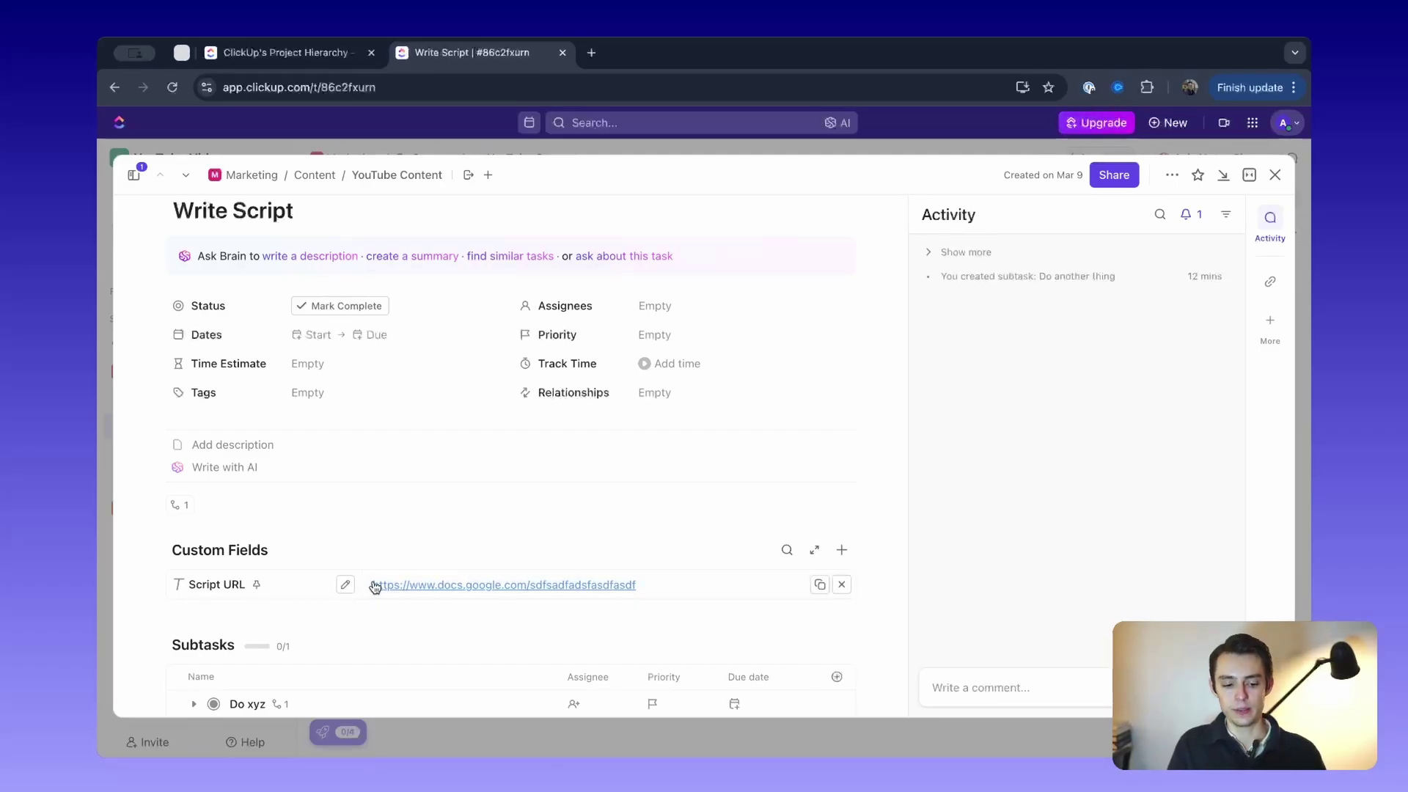
pyautogui.scroll(-2, 373, 579)
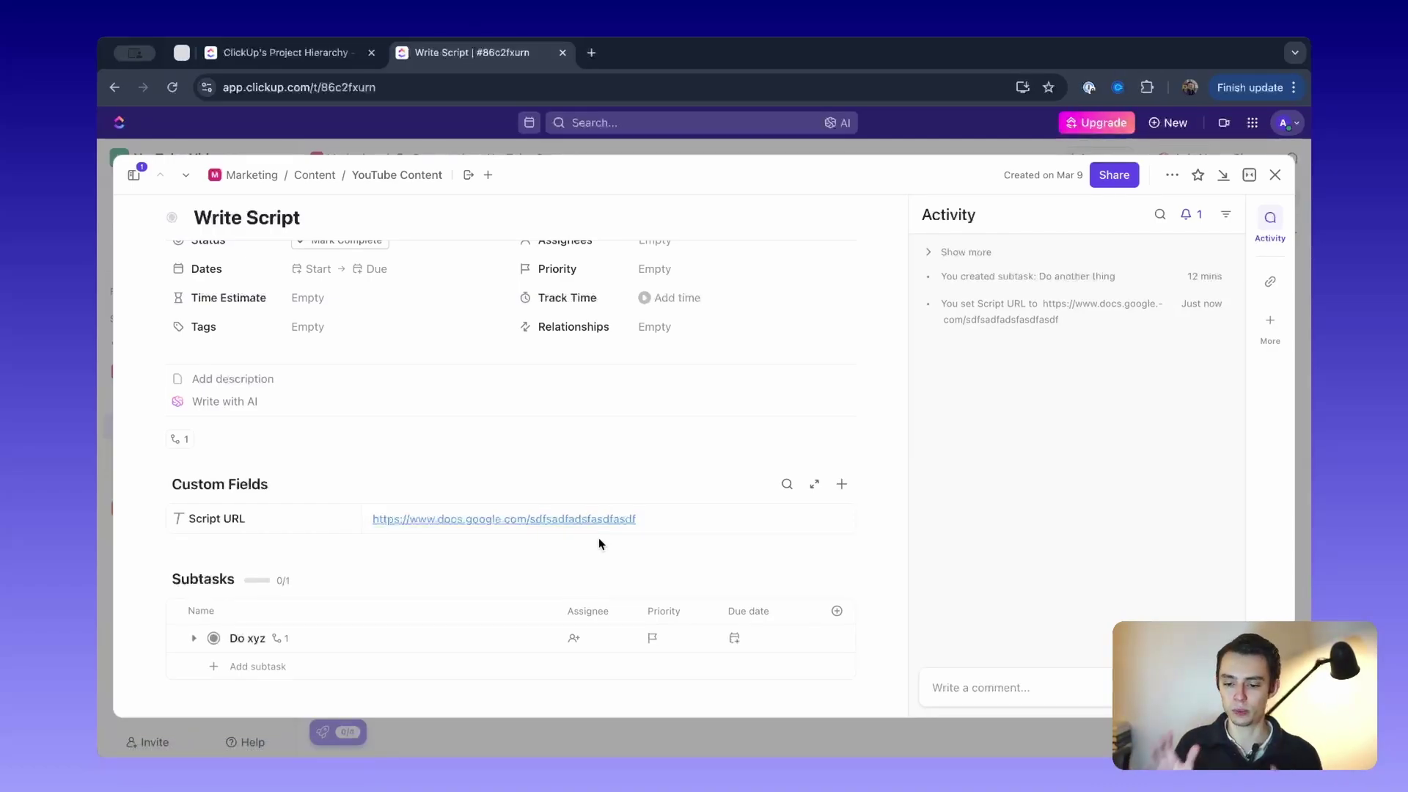
pyautogui.scroll(1, 618, 415)
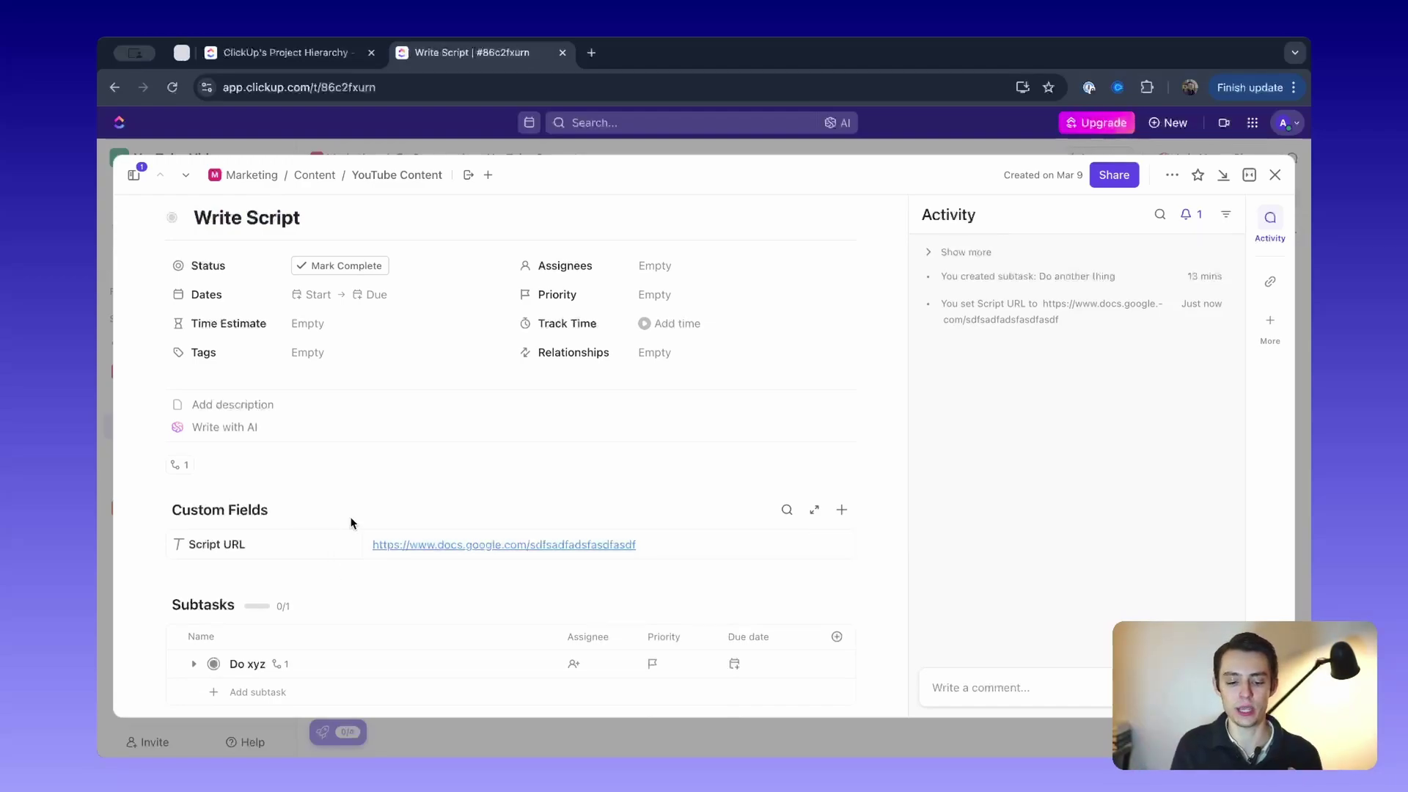
pyautogui.scroll(2, 350, 523)
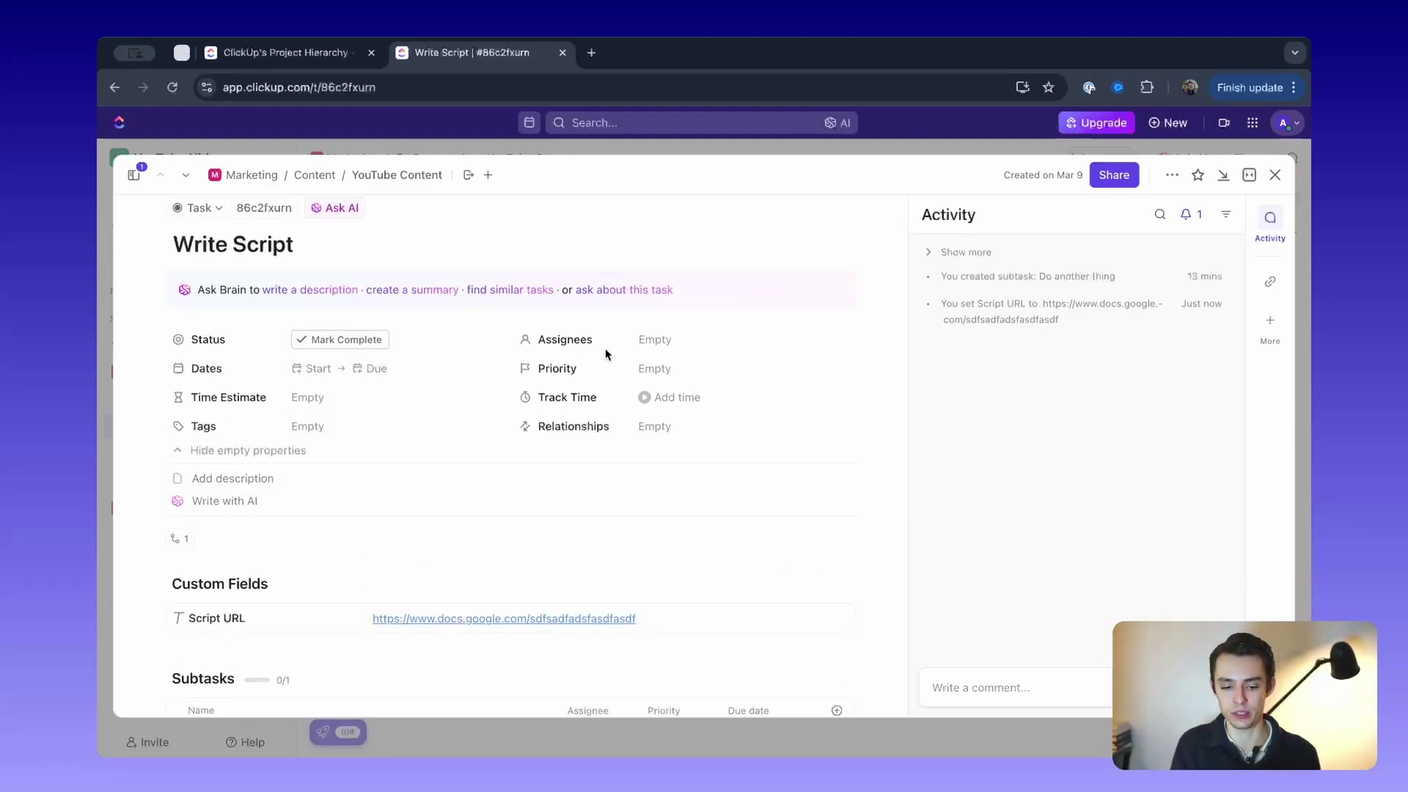
# Review the Write Script task's properties, Script URL custom field, subtasks and checklist area
pyautogui.scroll(-3, 587, 510)
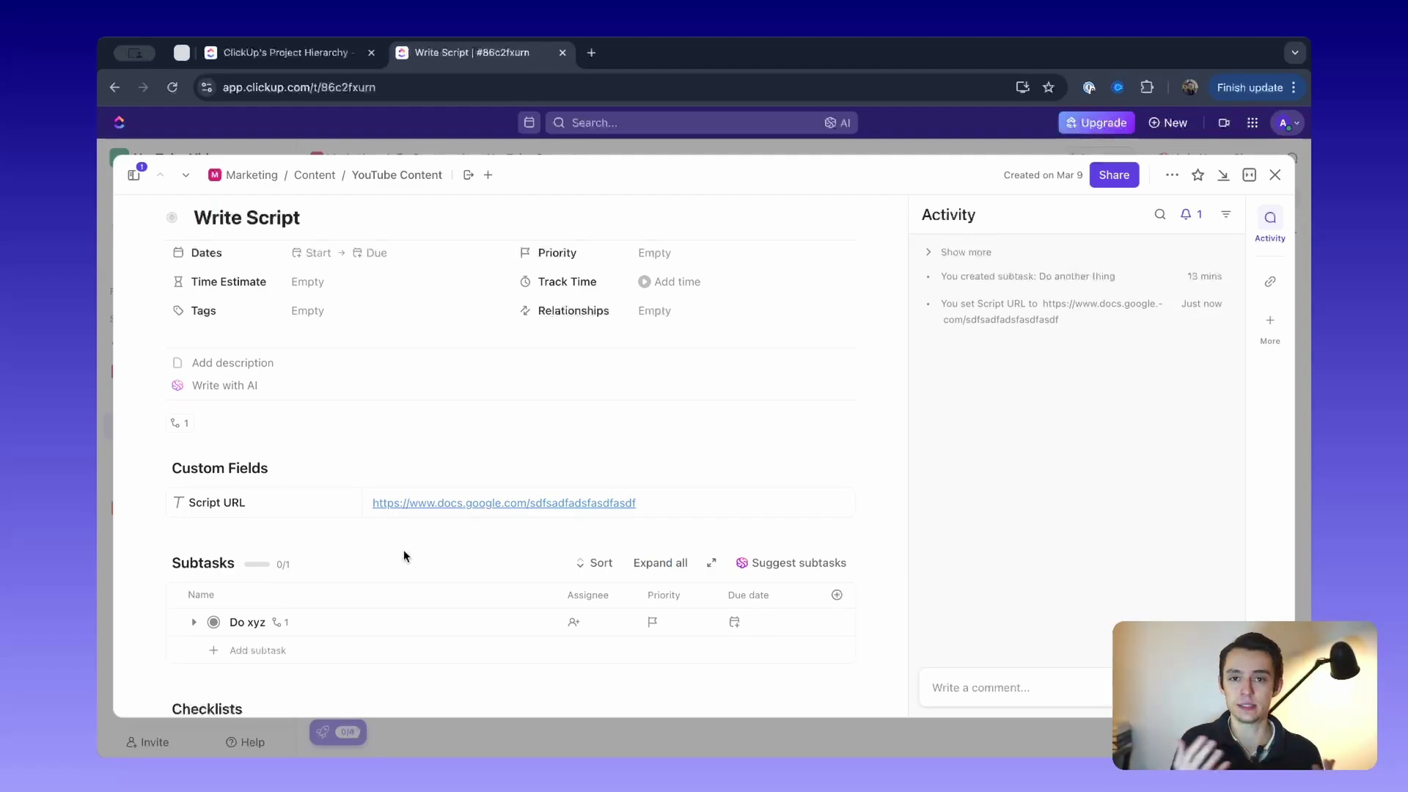
pyautogui.scroll(3, 404, 549)
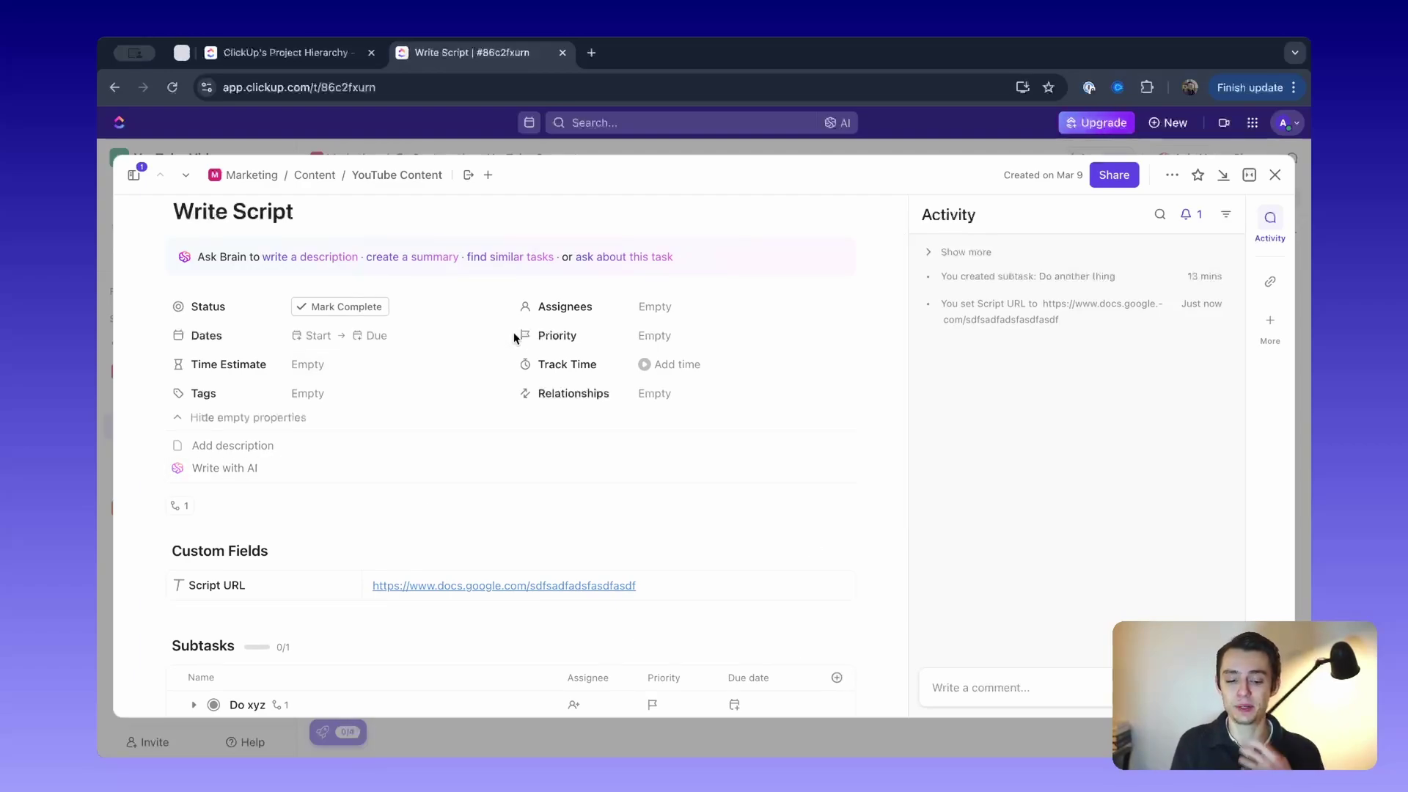
pyautogui.scroll(-2, 491, 421)
pyautogui.scroll(2, 478, 390)
pyautogui.scroll(-2, 577, 364)
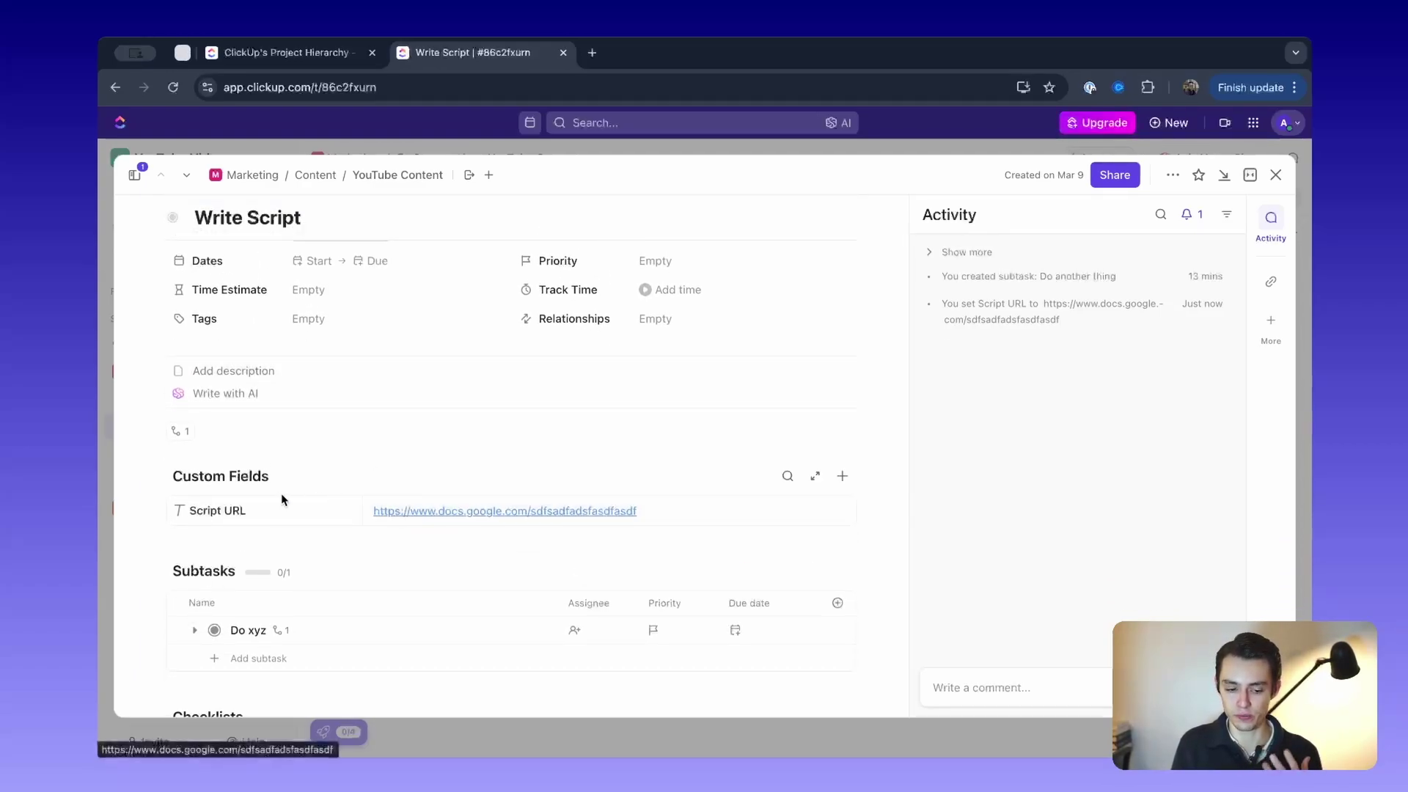
pyautogui.scroll(-2, 453, 490)
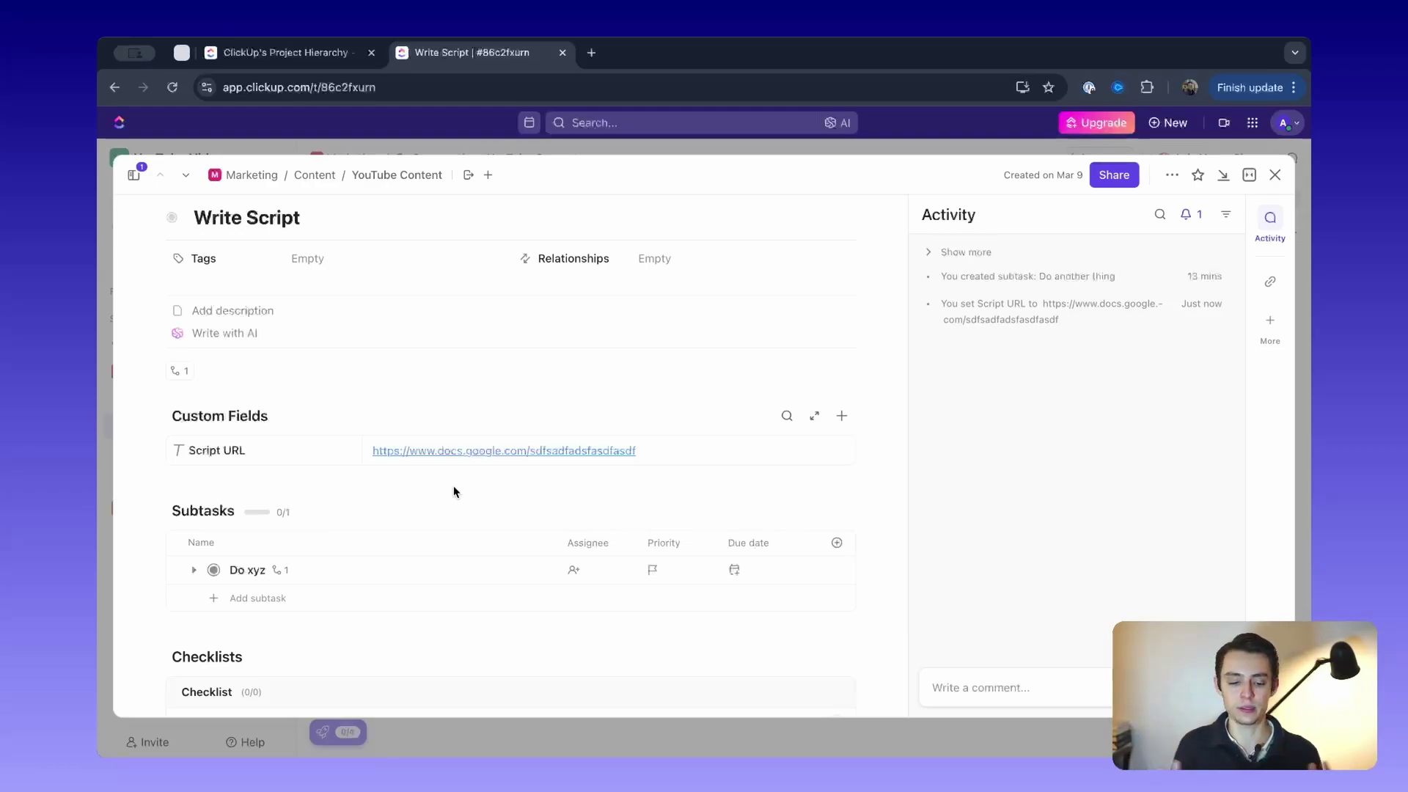
pyautogui.scroll(-3, 453, 490)
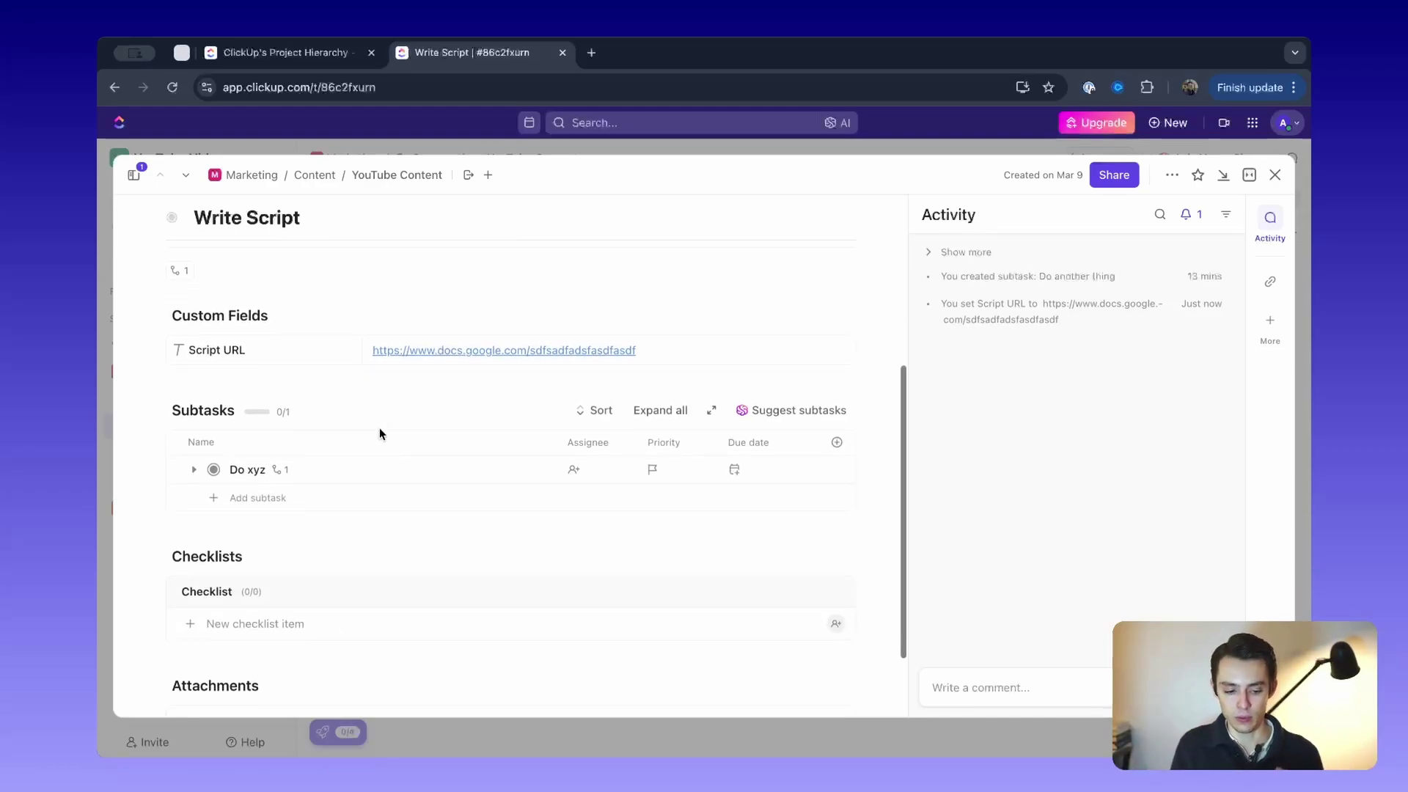
pyautogui.scroll(1, 380, 433)
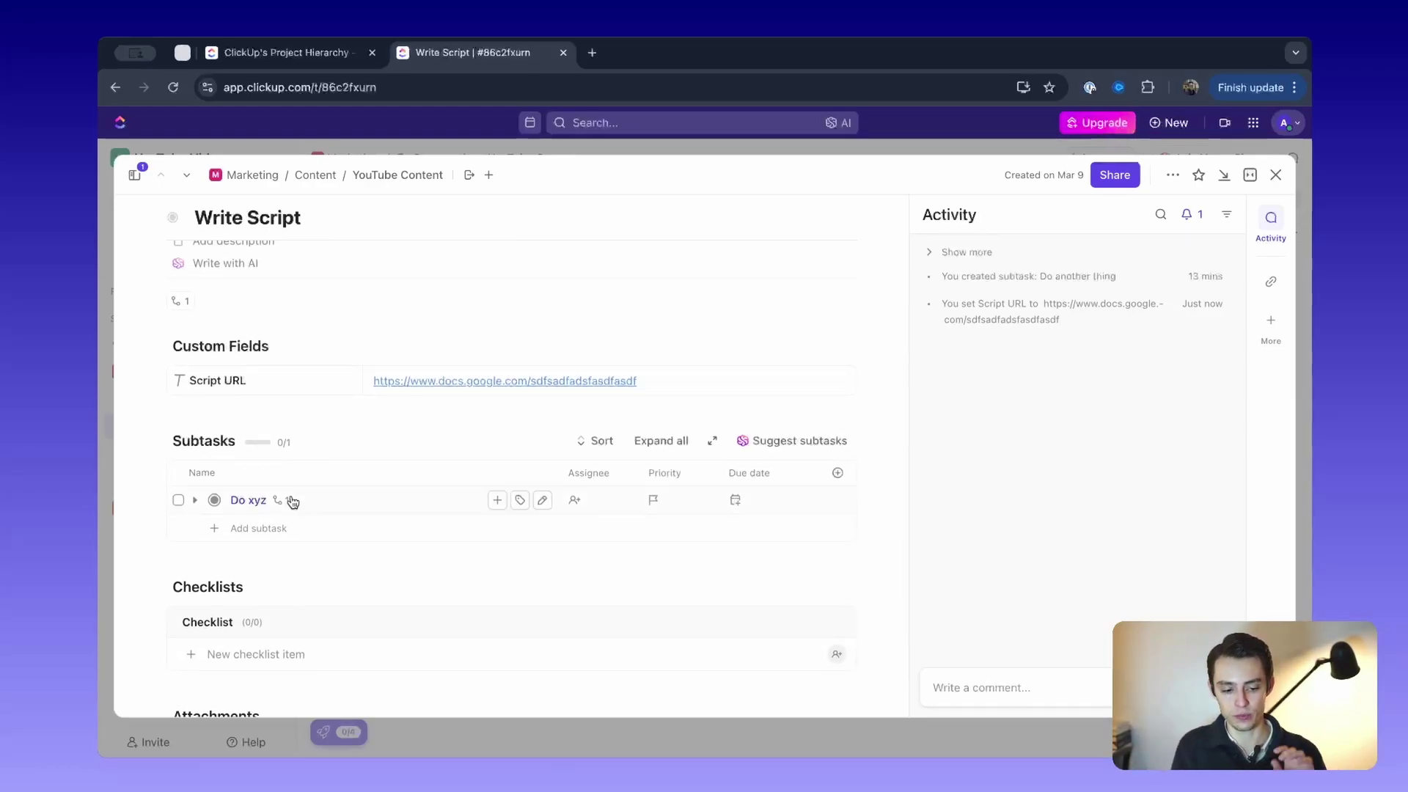
# Open the Do xyz subtask, examine its properties, custom field and nested subtask, and return to the parent Write Script task
pyautogui.click(368, 504)
pyautogui.scroll(-5, 445, 356)
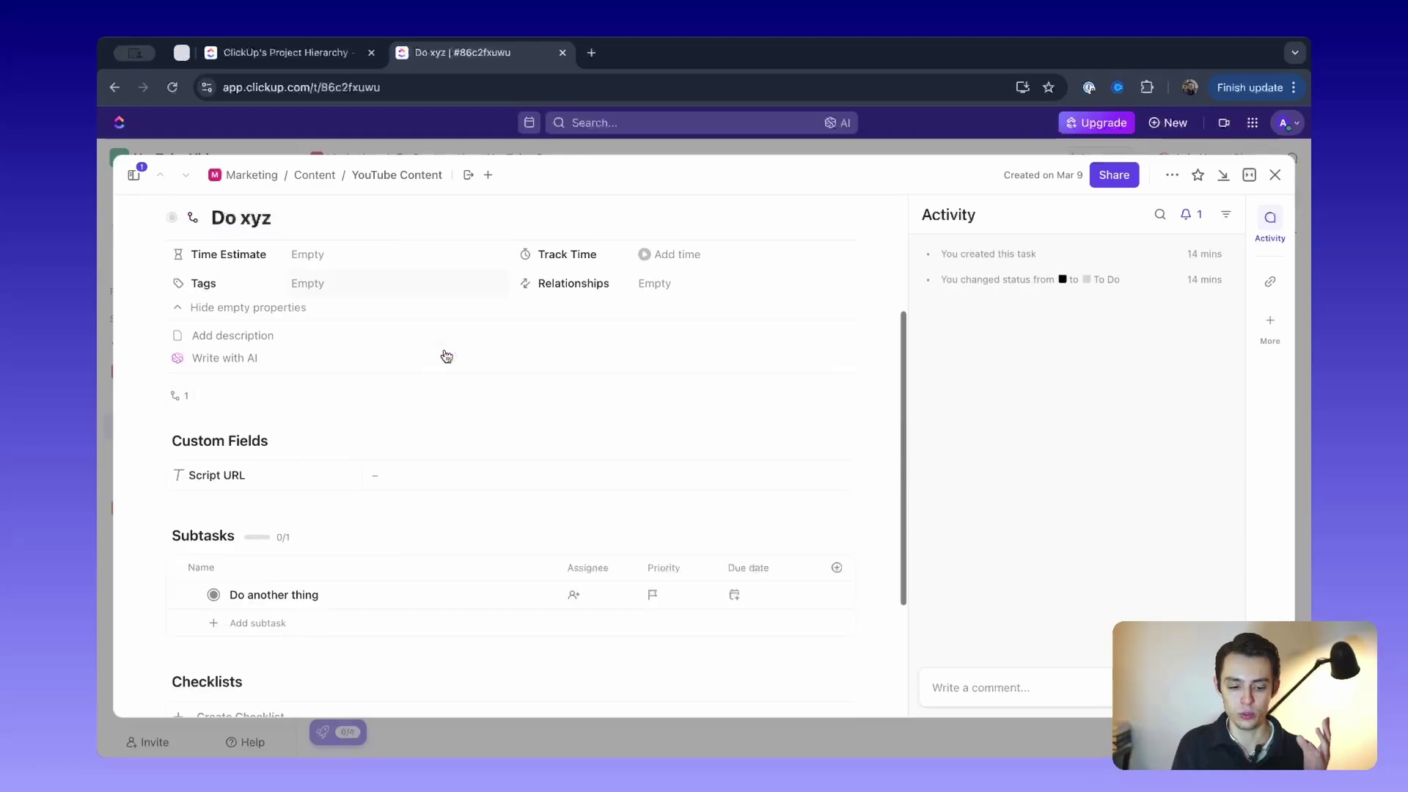
pyautogui.scroll(5, 446, 356)
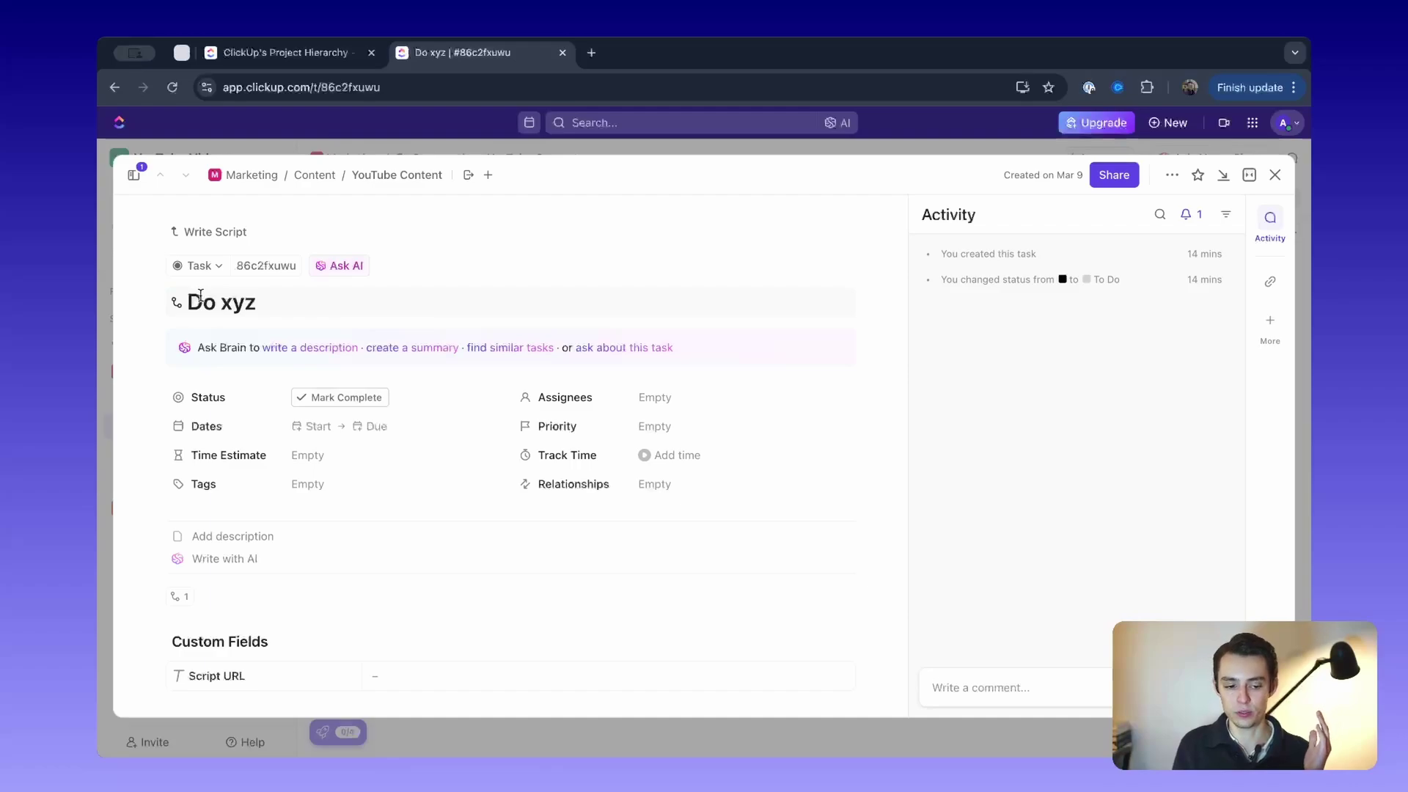
pyautogui.click(185, 233)
# Try to mark the Do xyz subtask complete from the Write Script task's subtask list
pyautogui.scroll(-4, 425, 383)
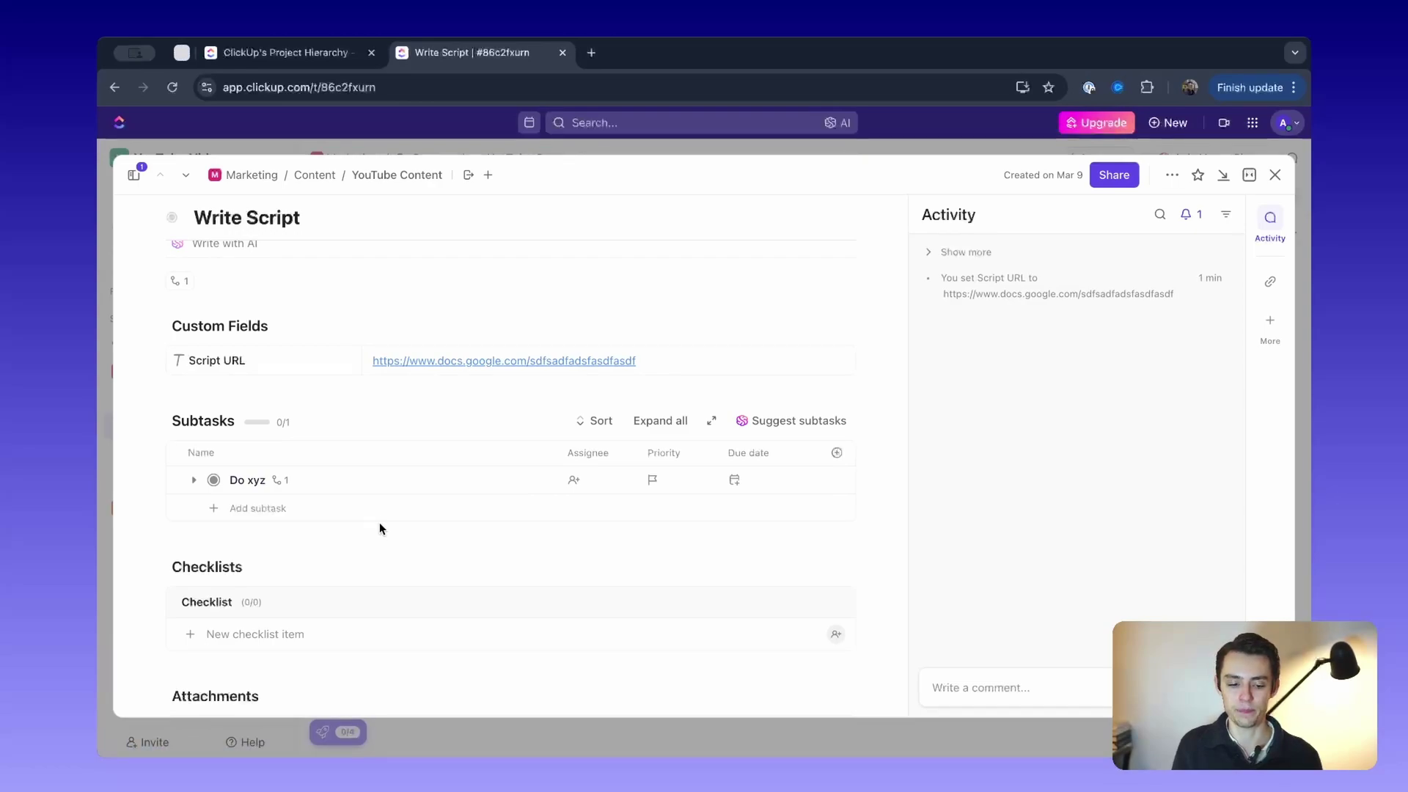
pyautogui.scroll(4, 356, 469)
pyautogui.scroll(-4, 357, 447)
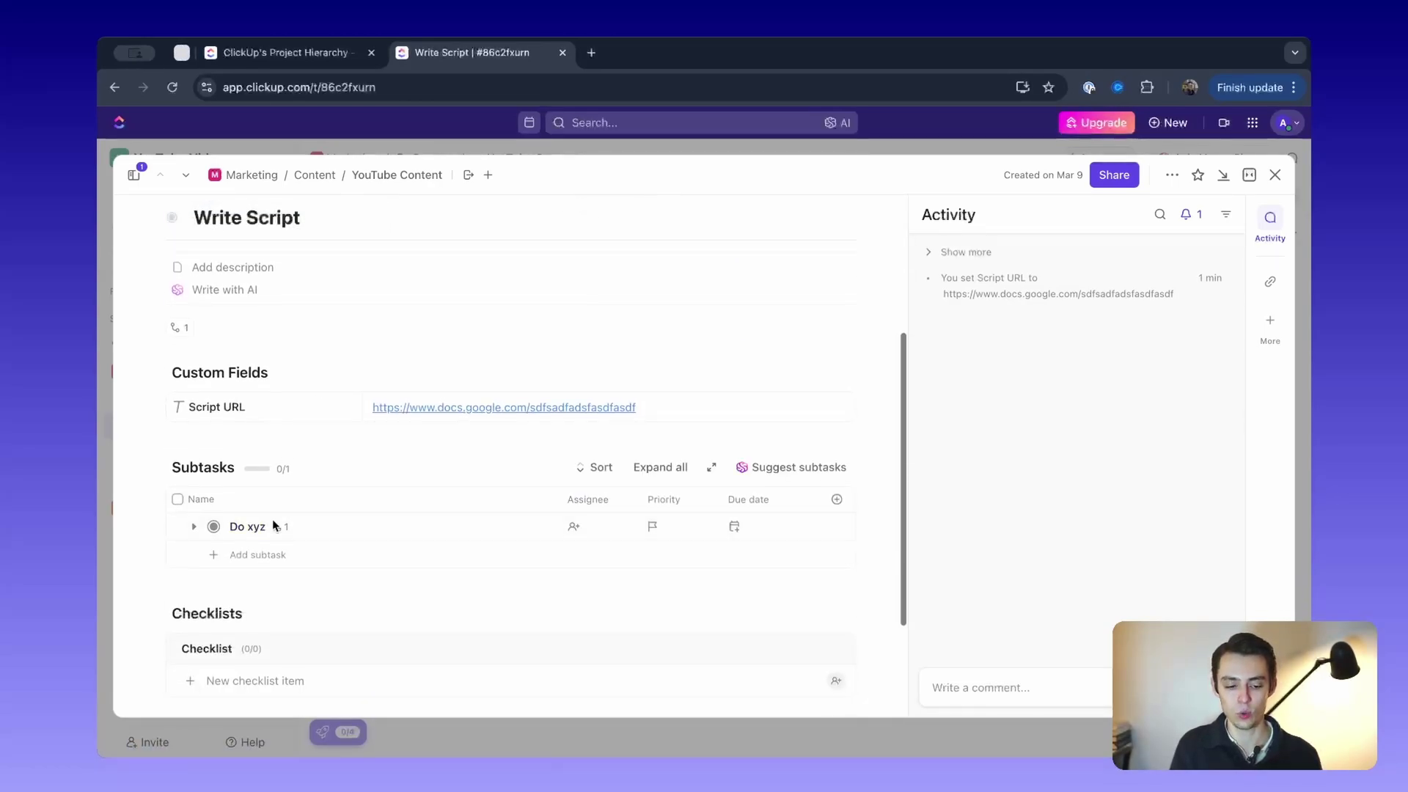
pyautogui.click(214, 527)
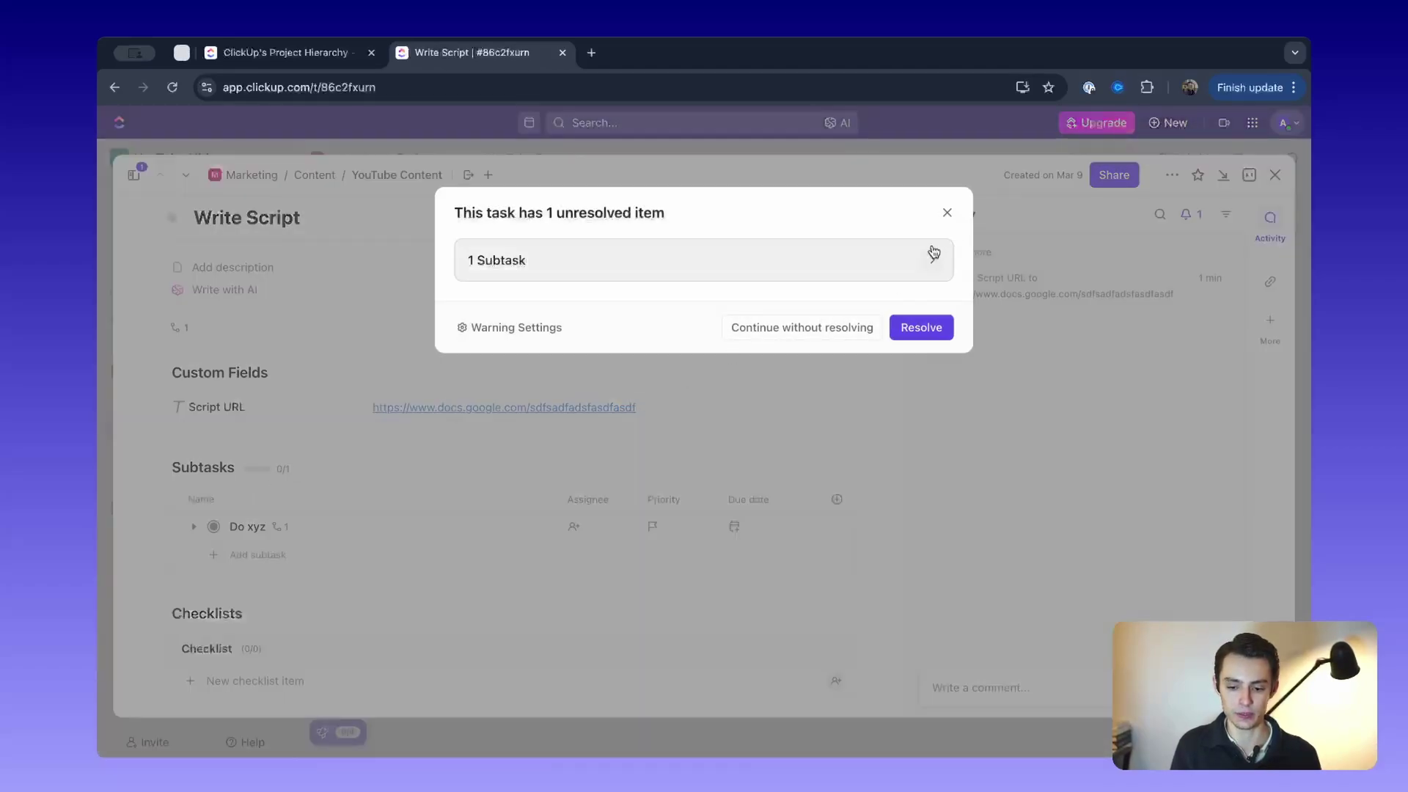
pyautogui.click(946, 213)
# Add three items named 1, 2 and 3 to the Write Script task's checklist
pyautogui.scroll(-3, 242, 584)
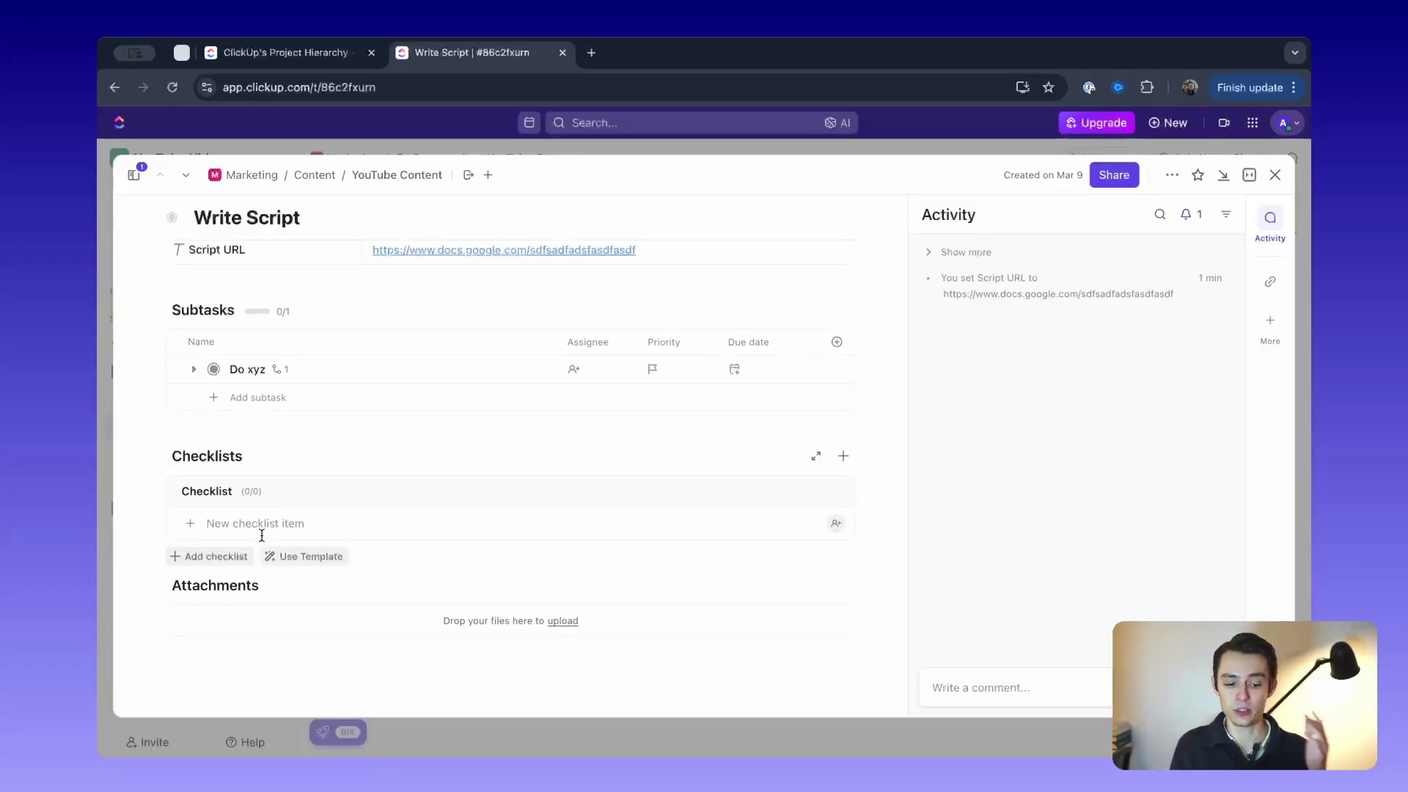
pyautogui.click(195, 524)
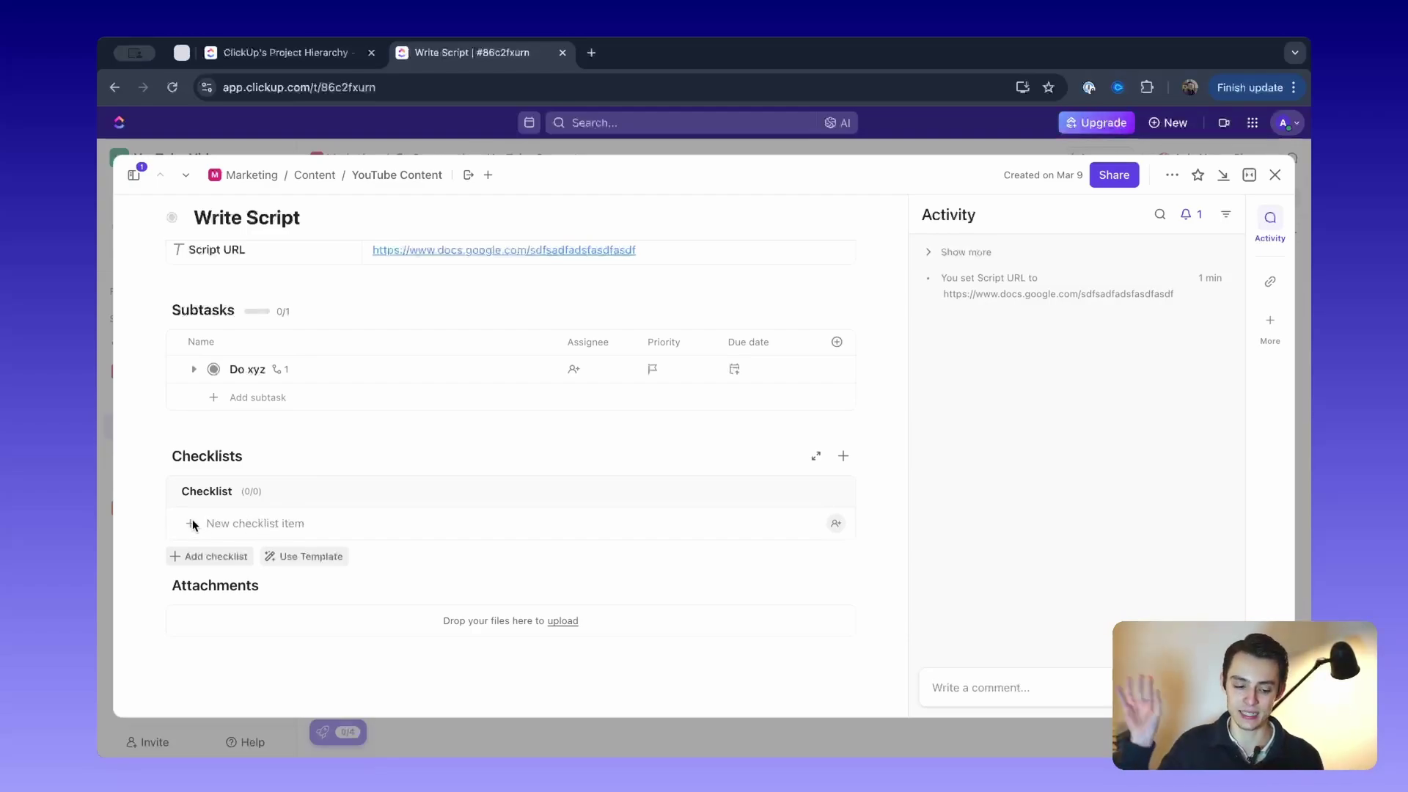
pyautogui.write('1')
pyautogui.press('Return')
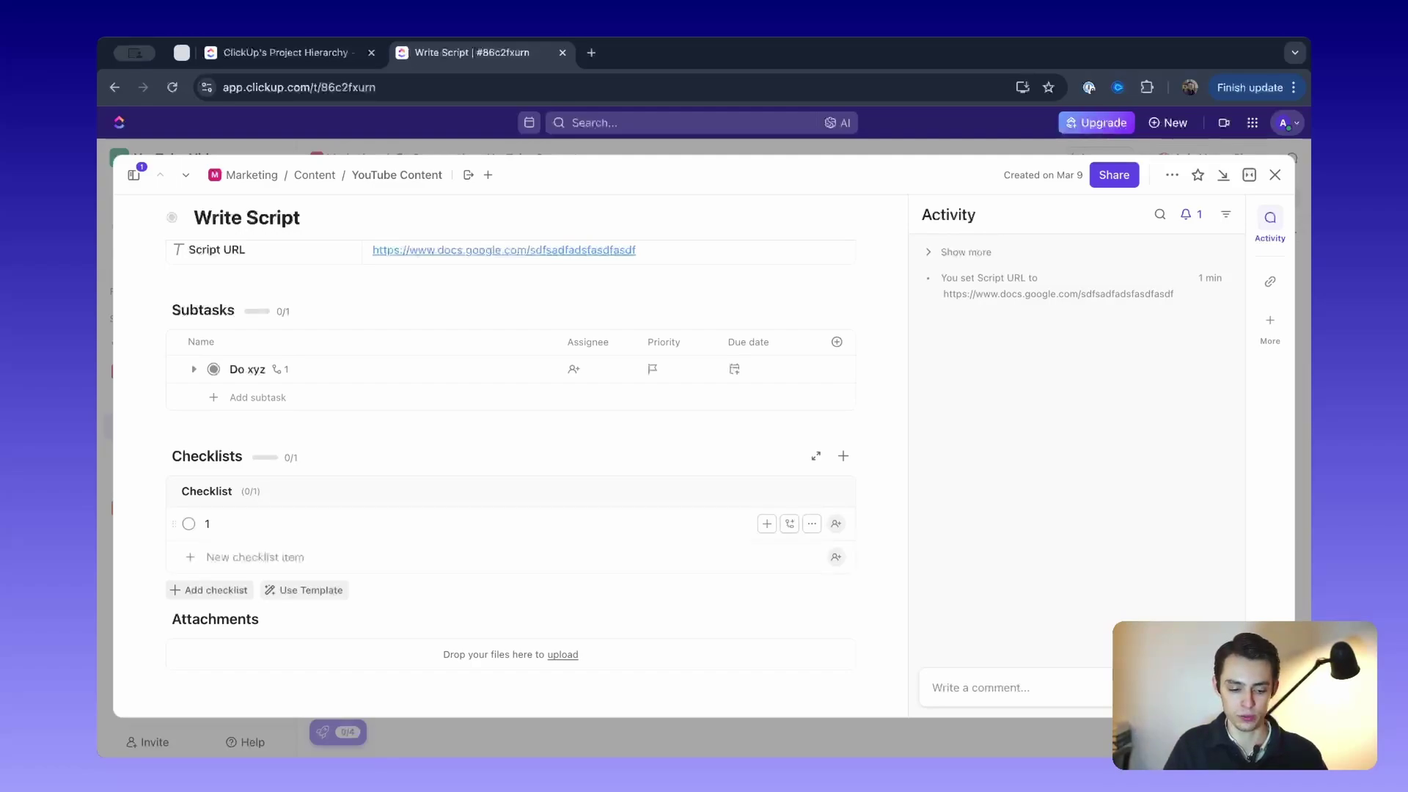
pyautogui.write('2')
pyautogui.press('Return')
pyautogui.write('3')
pyautogui.press('Return')
# Review the Write Script task's checklist progress, properties and attachments area
pyautogui.scroll(3, 287, 481)
pyautogui.scroll(-8, 428, 428)
pyautogui.scroll(3, 427, 424)
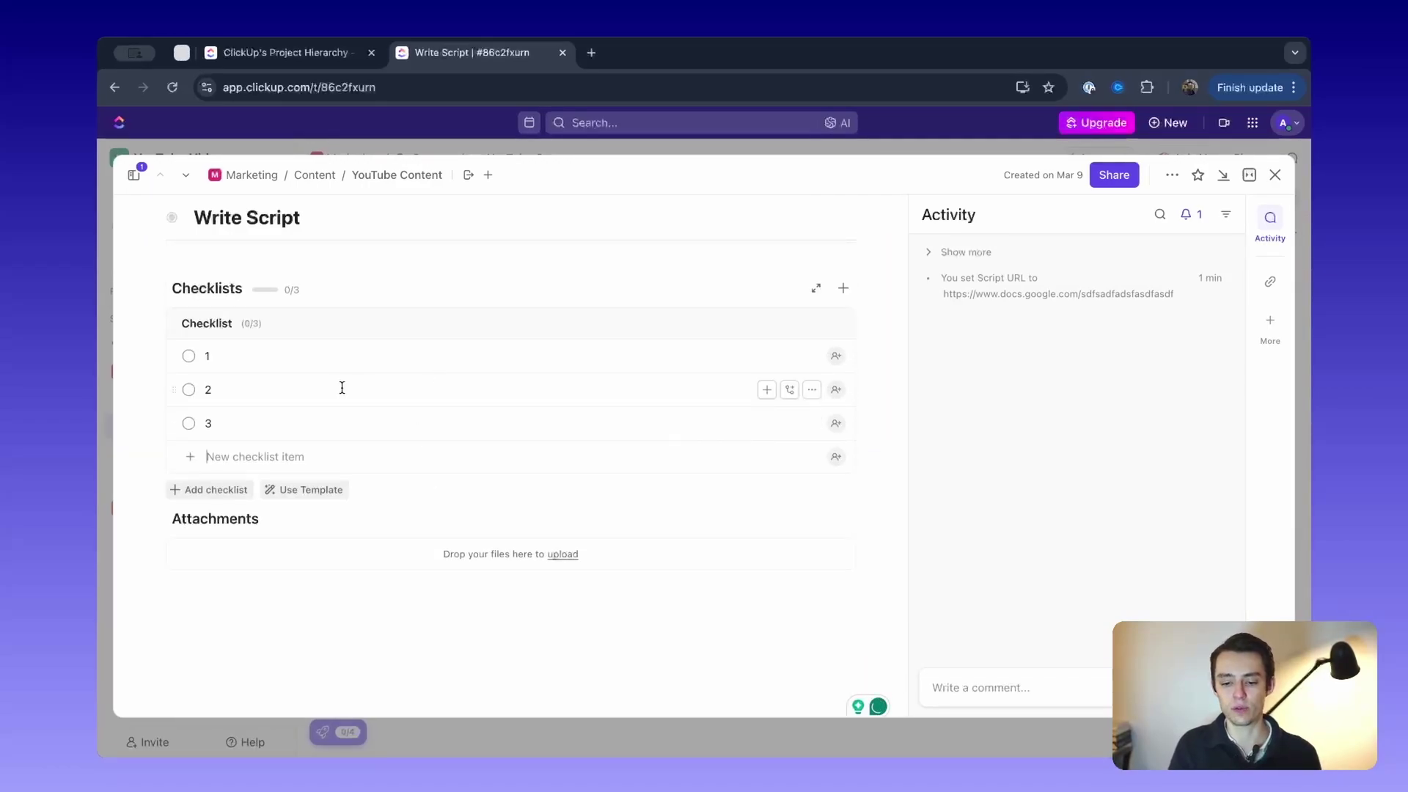
pyautogui.scroll(3, 560, 386)
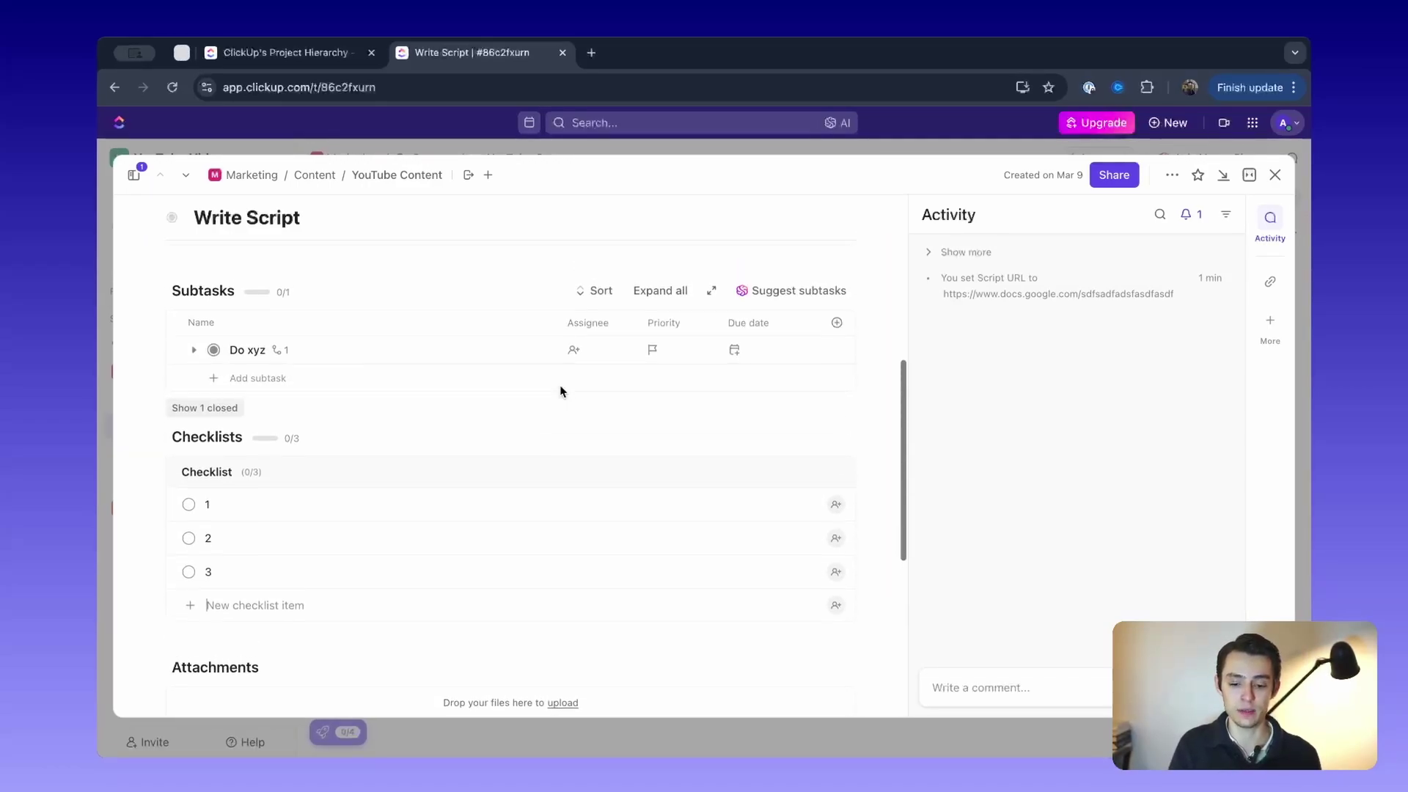
pyautogui.scroll(6, 465, 359)
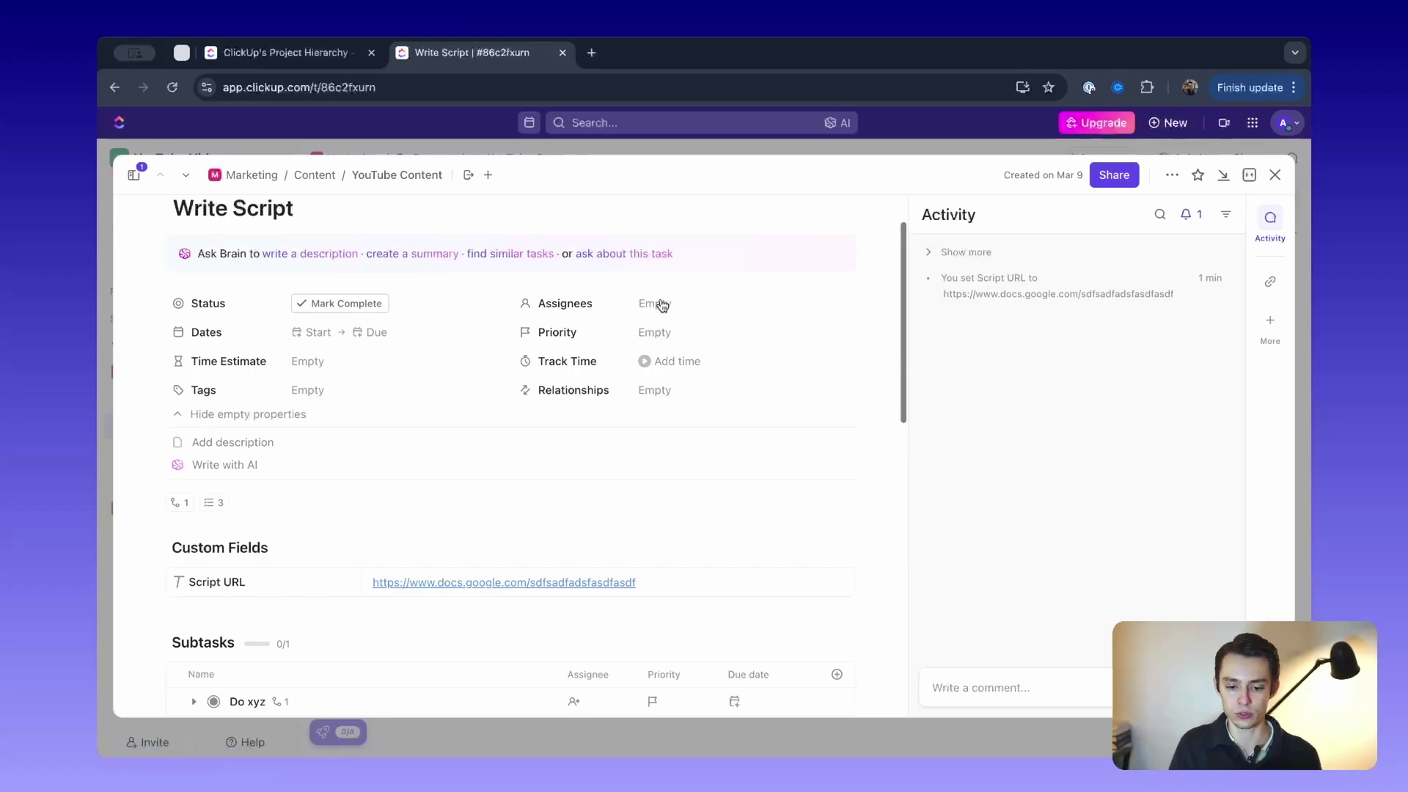
pyautogui.scroll(-4, 550, 451)
pyautogui.scroll(-5, 576, 469)
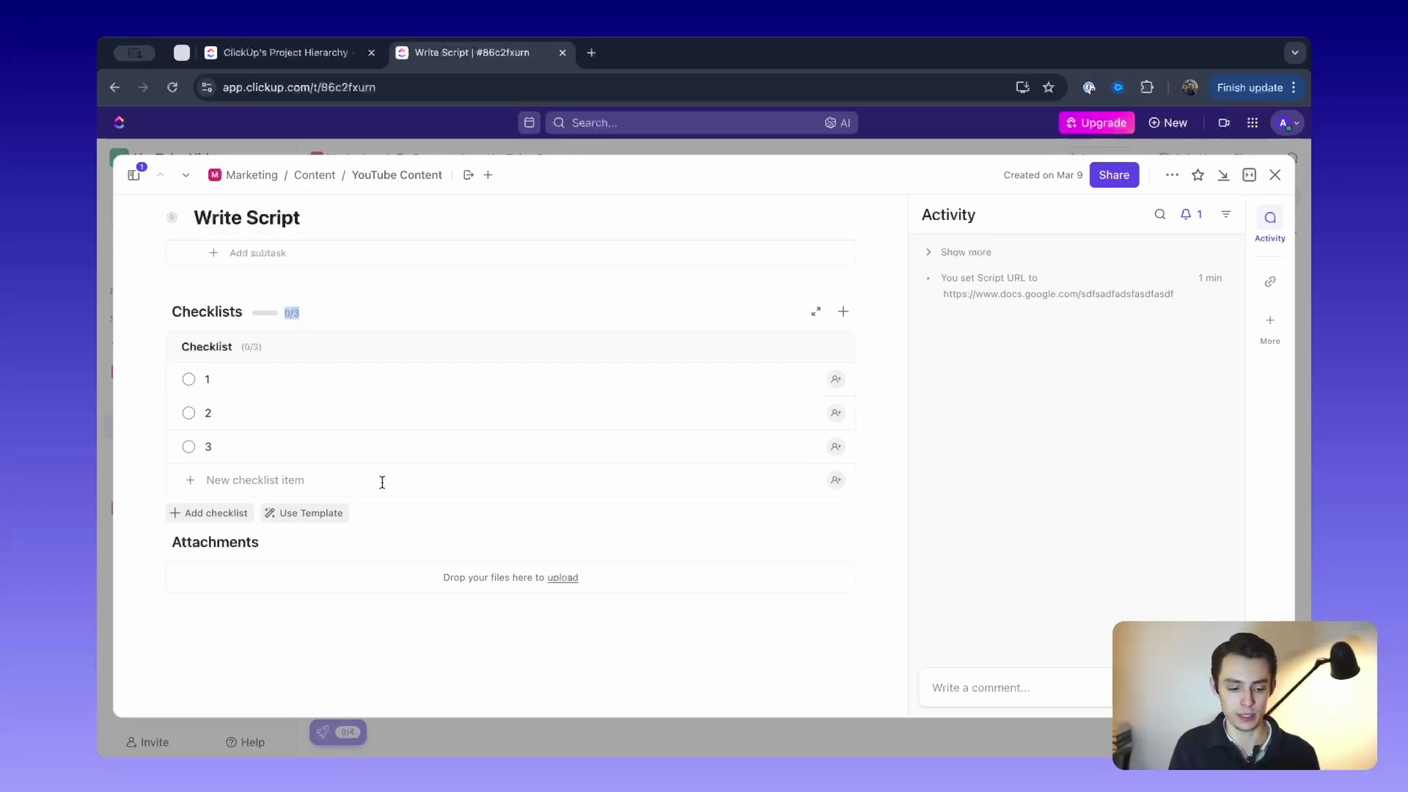
pyautogui.scroll(-2, 382, 484)
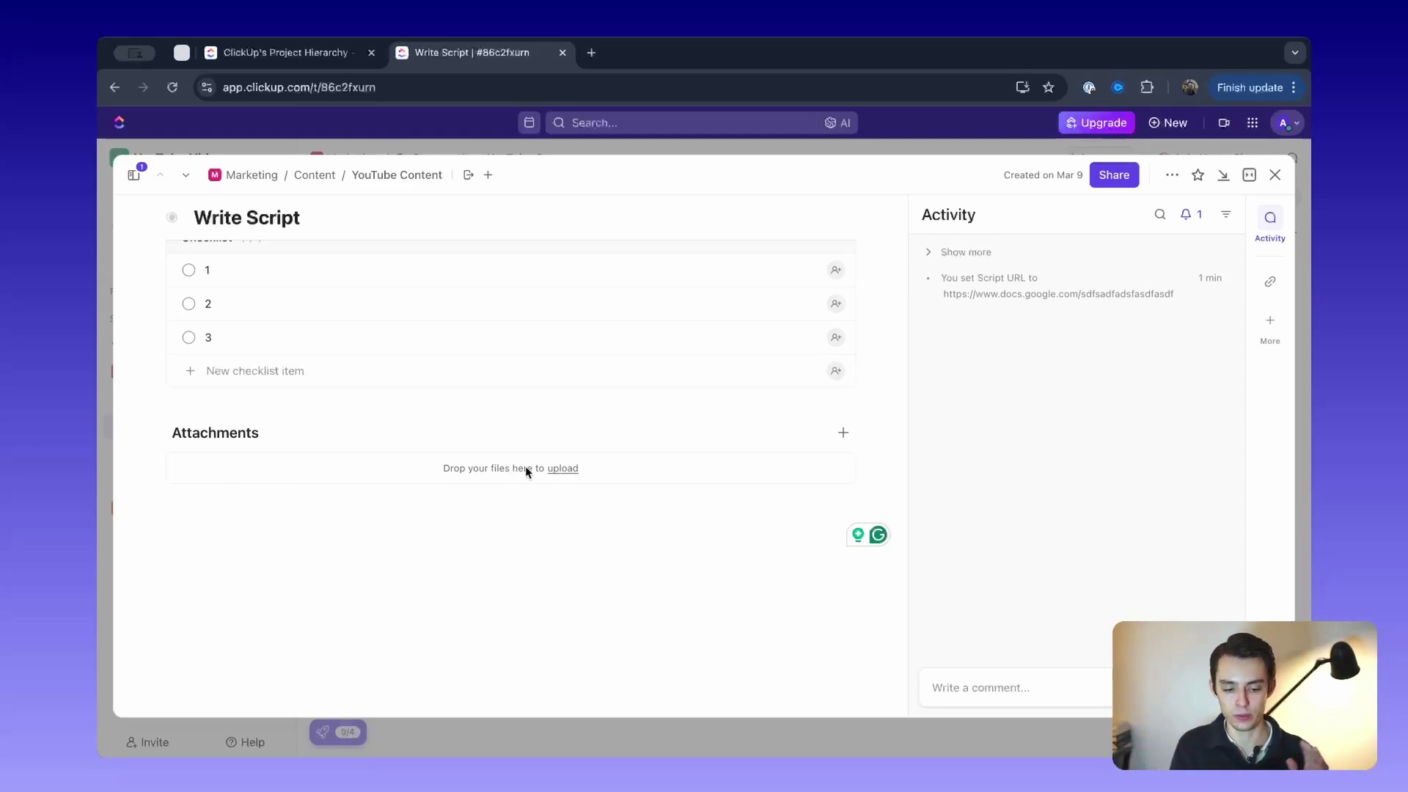
pyautogui.scroll(2, 612, 528)
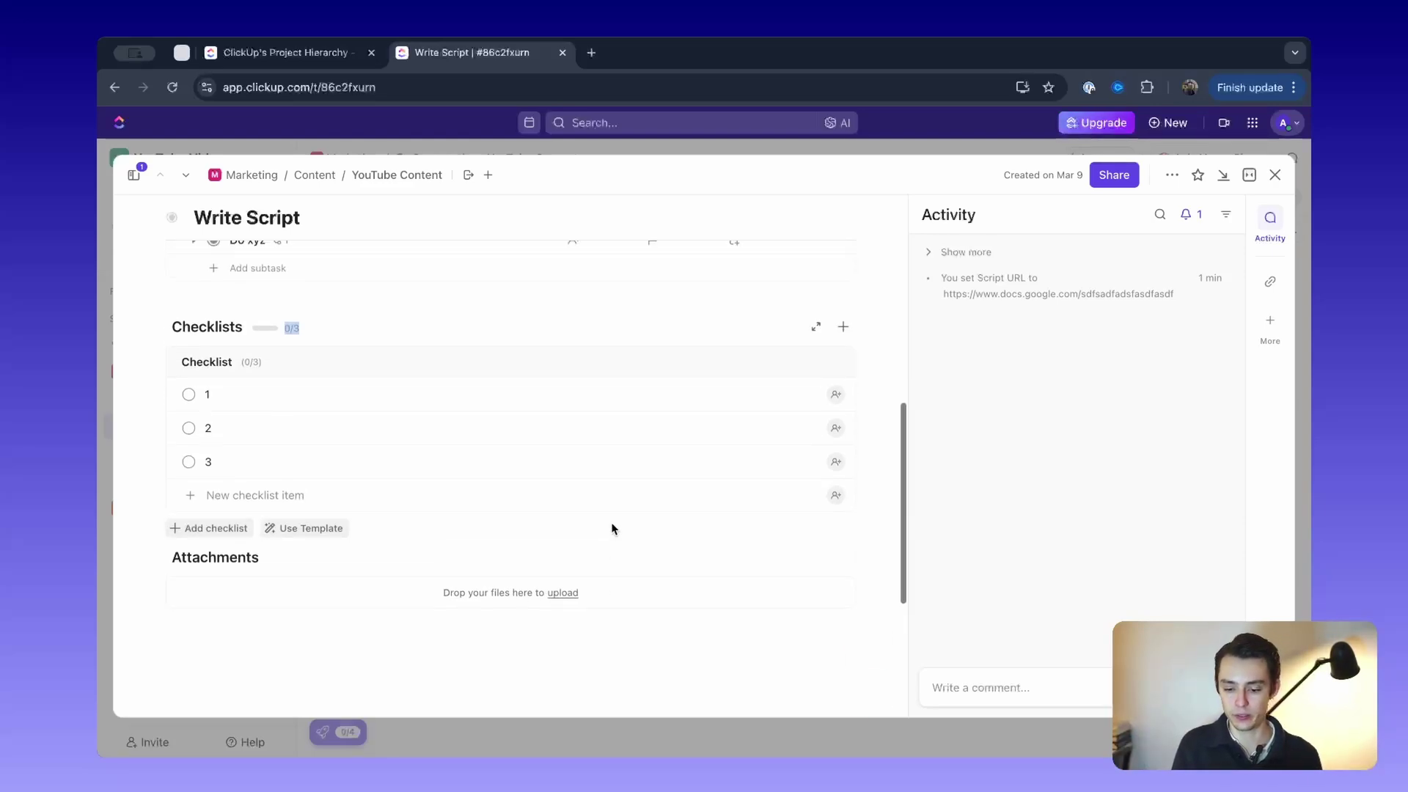
# Open the task's comment editor and expand the hidden entries of its activity history to read them
pyautogui.click(992, 682)
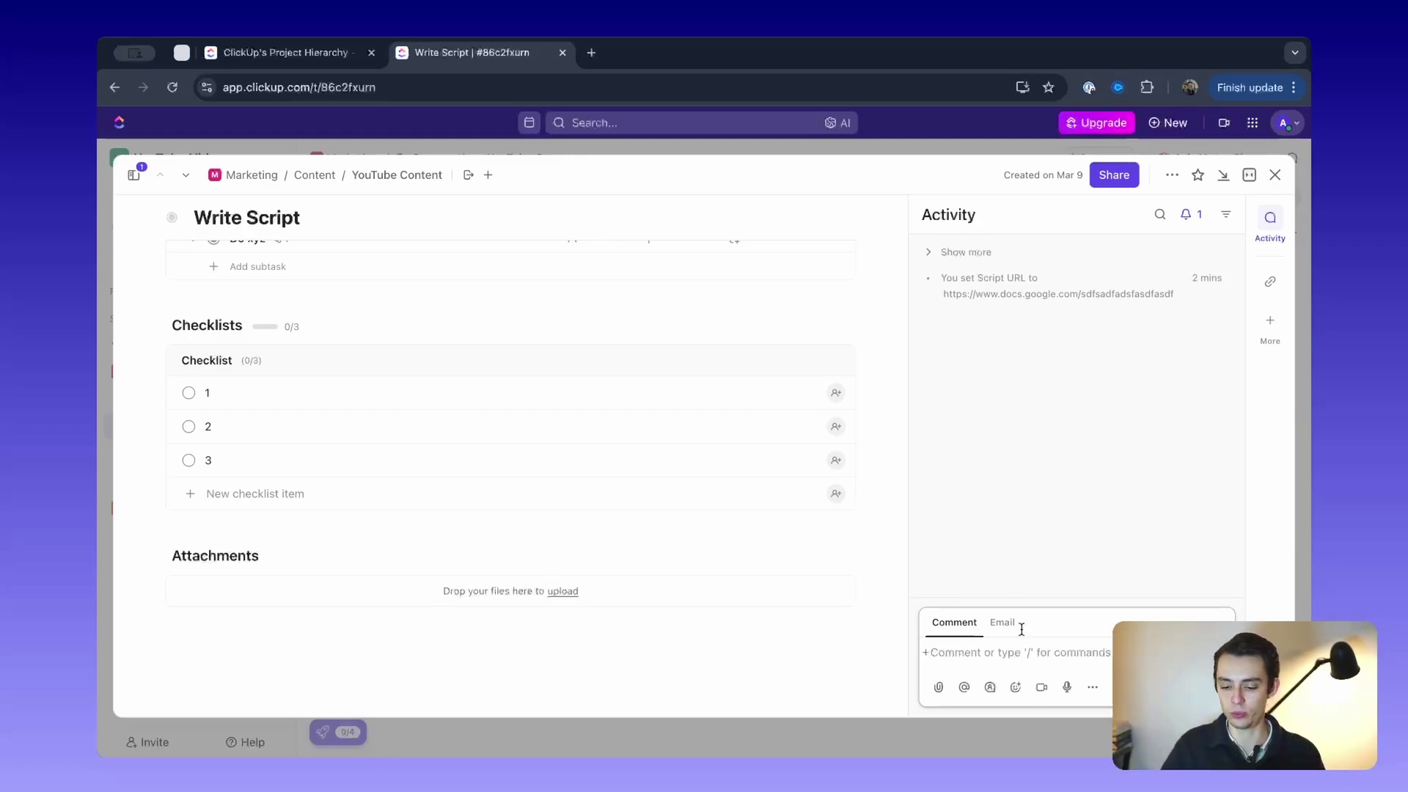
pyautogui.scroll(5, 789, 537)
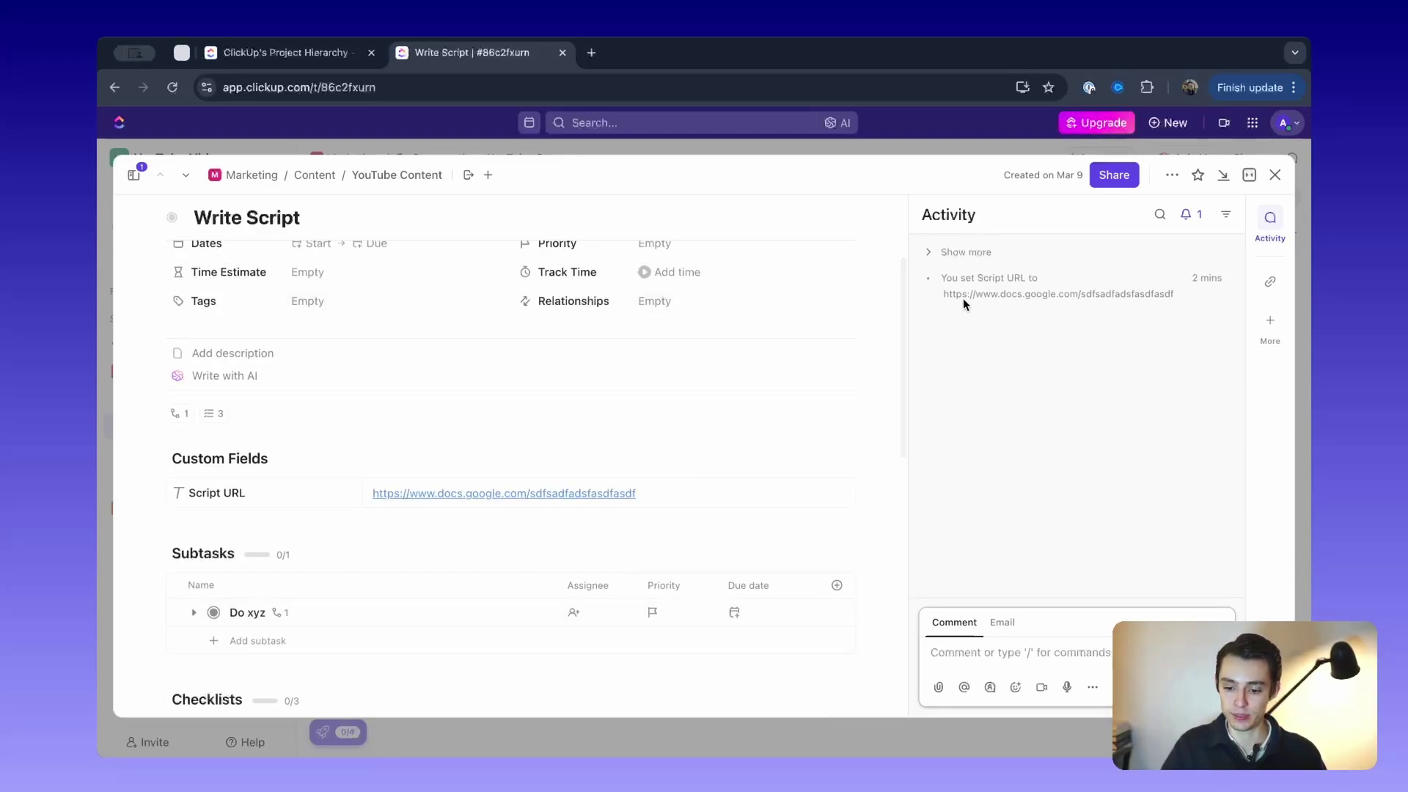
pyautogui.click(942, 252)
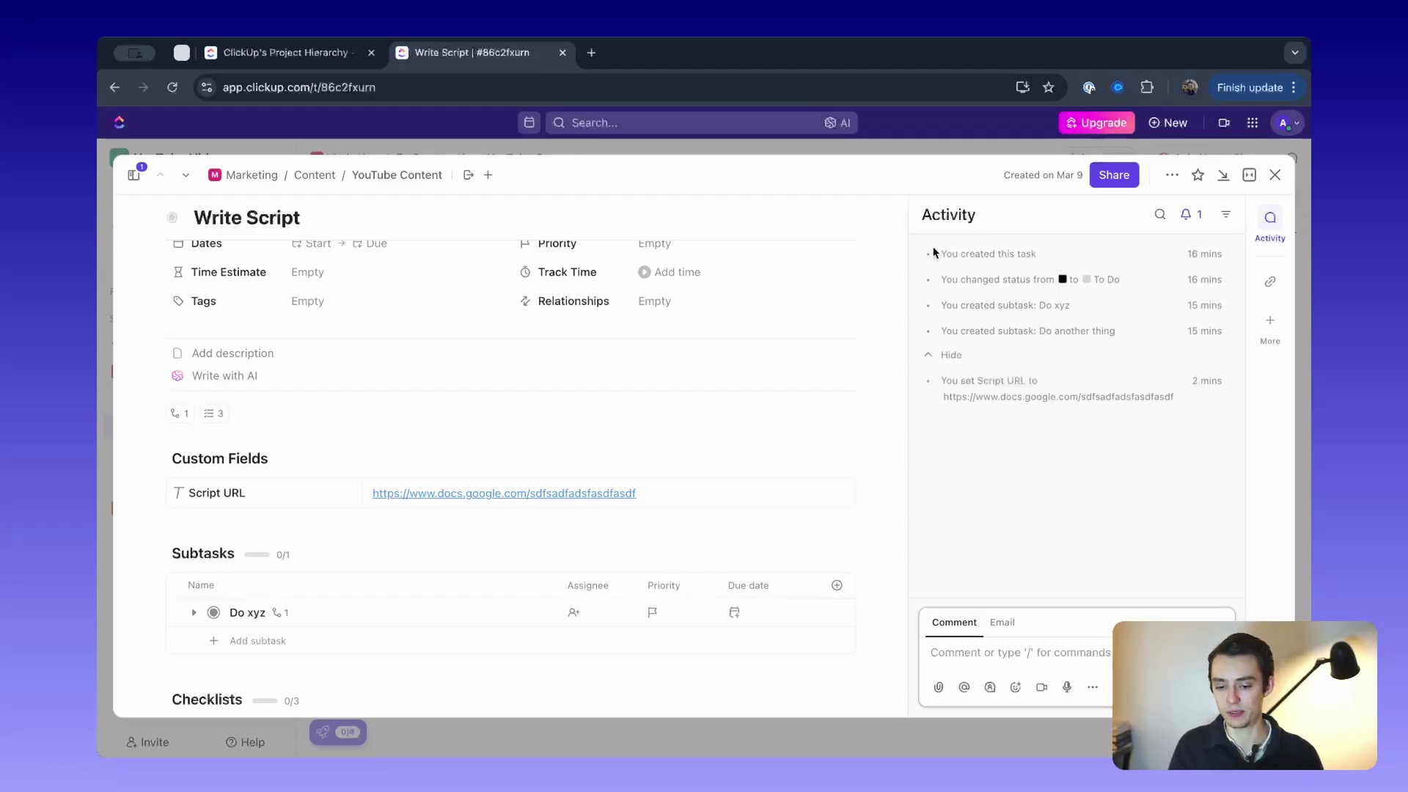
pyautogui.moveTo(952, 255); pyautogui.dragTo(1175, 448)
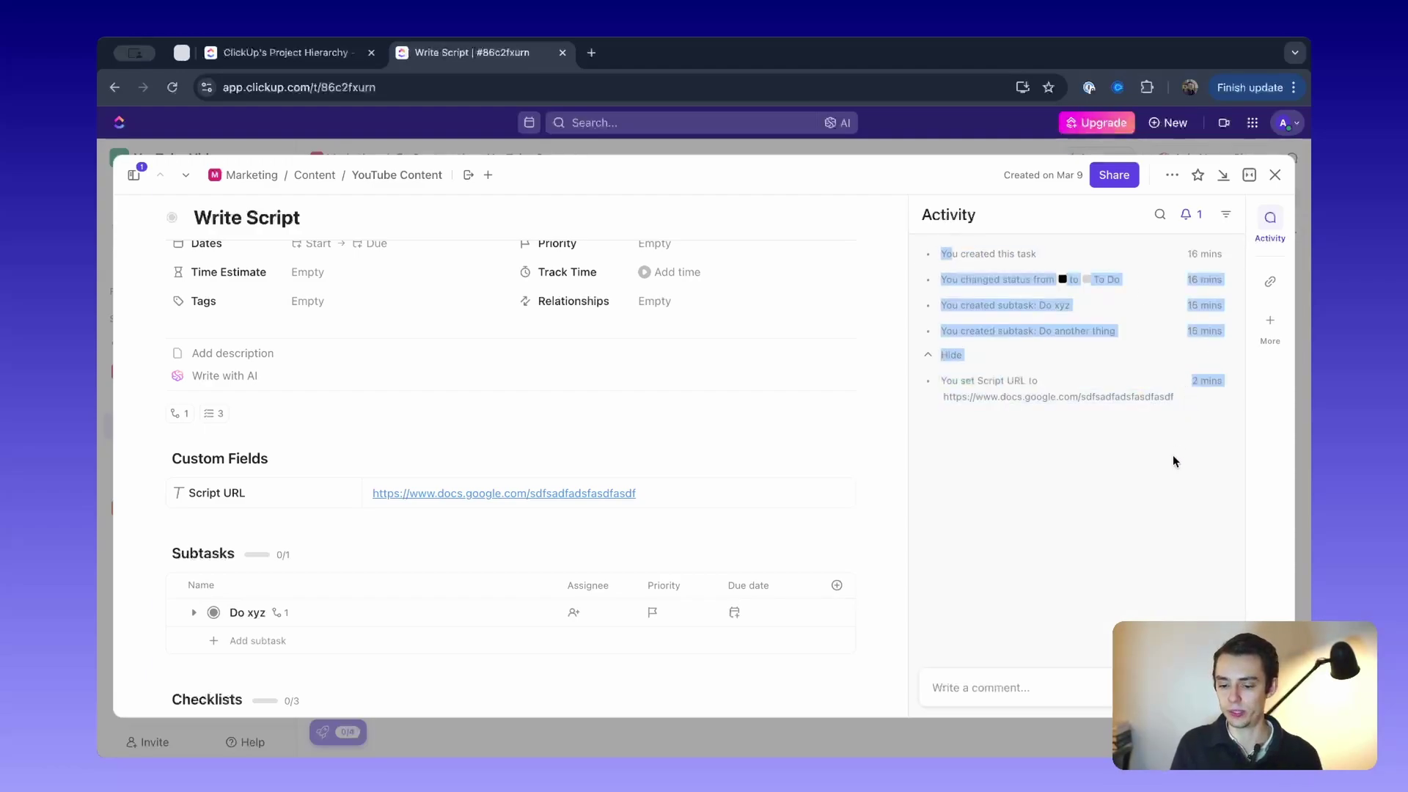
pyautogui.click(1173, 456)
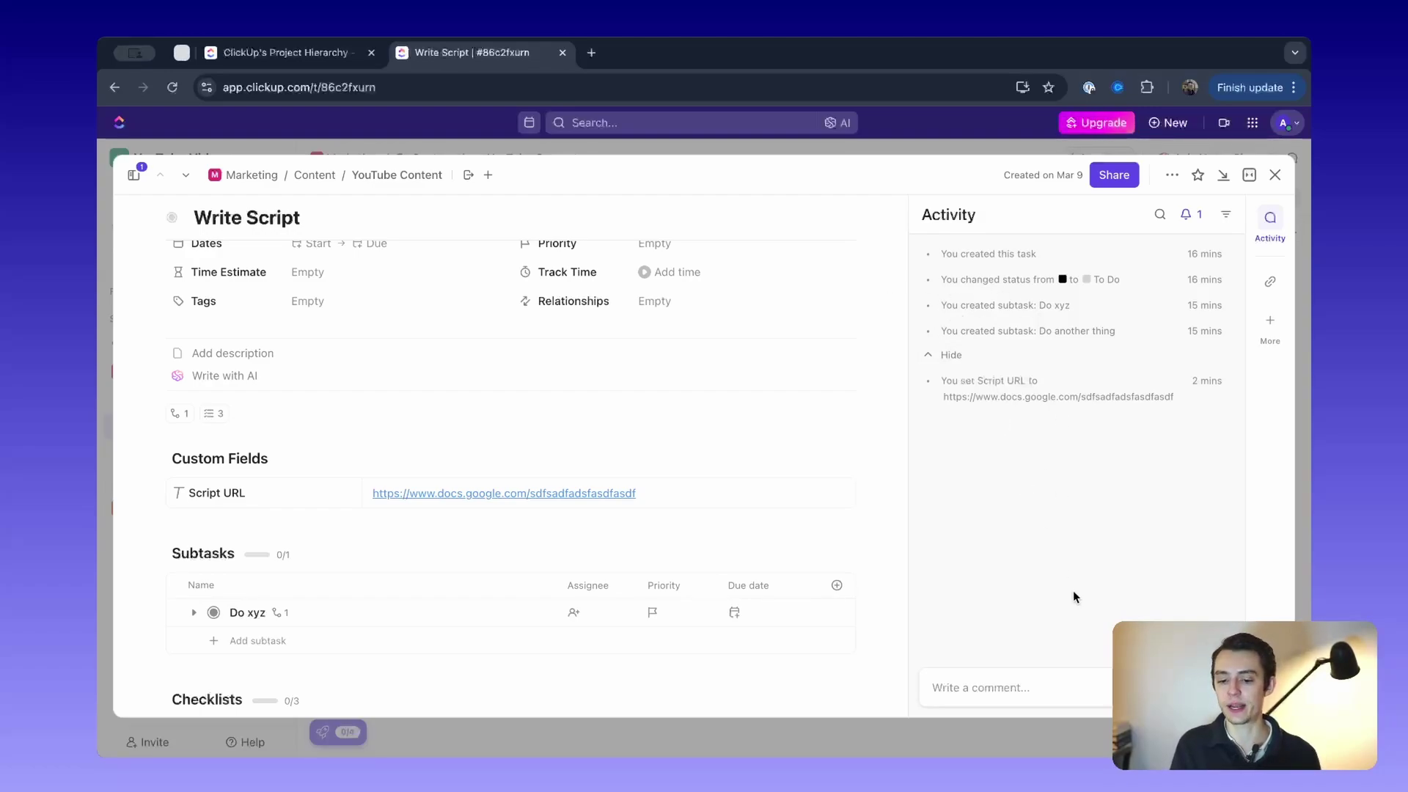
# Recap the Write Script task's layout, from its properties and description through the custom field, subtasks and checklist
pyautogui.scroll(3, 569, 581)
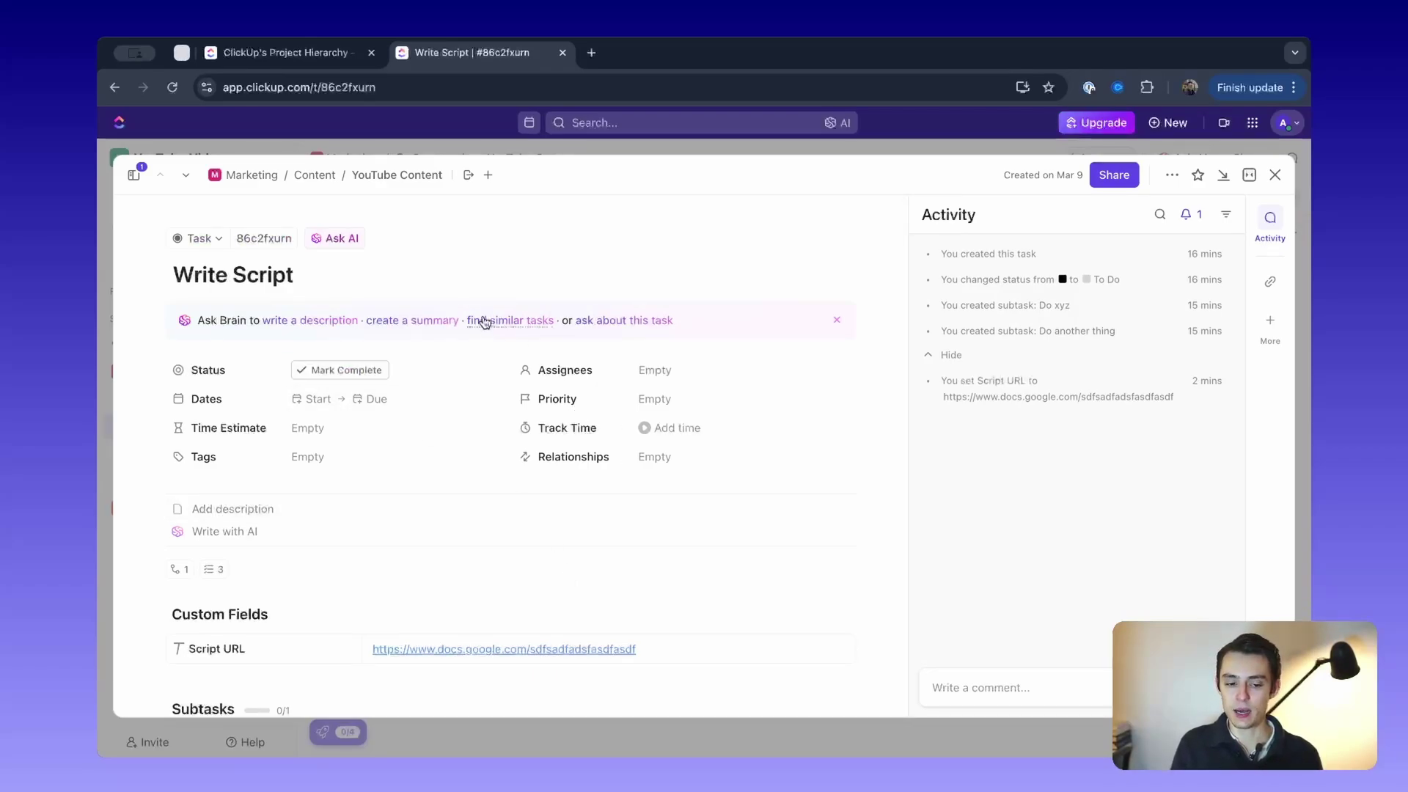
pyautogui.scroll(-2, 642, 400)
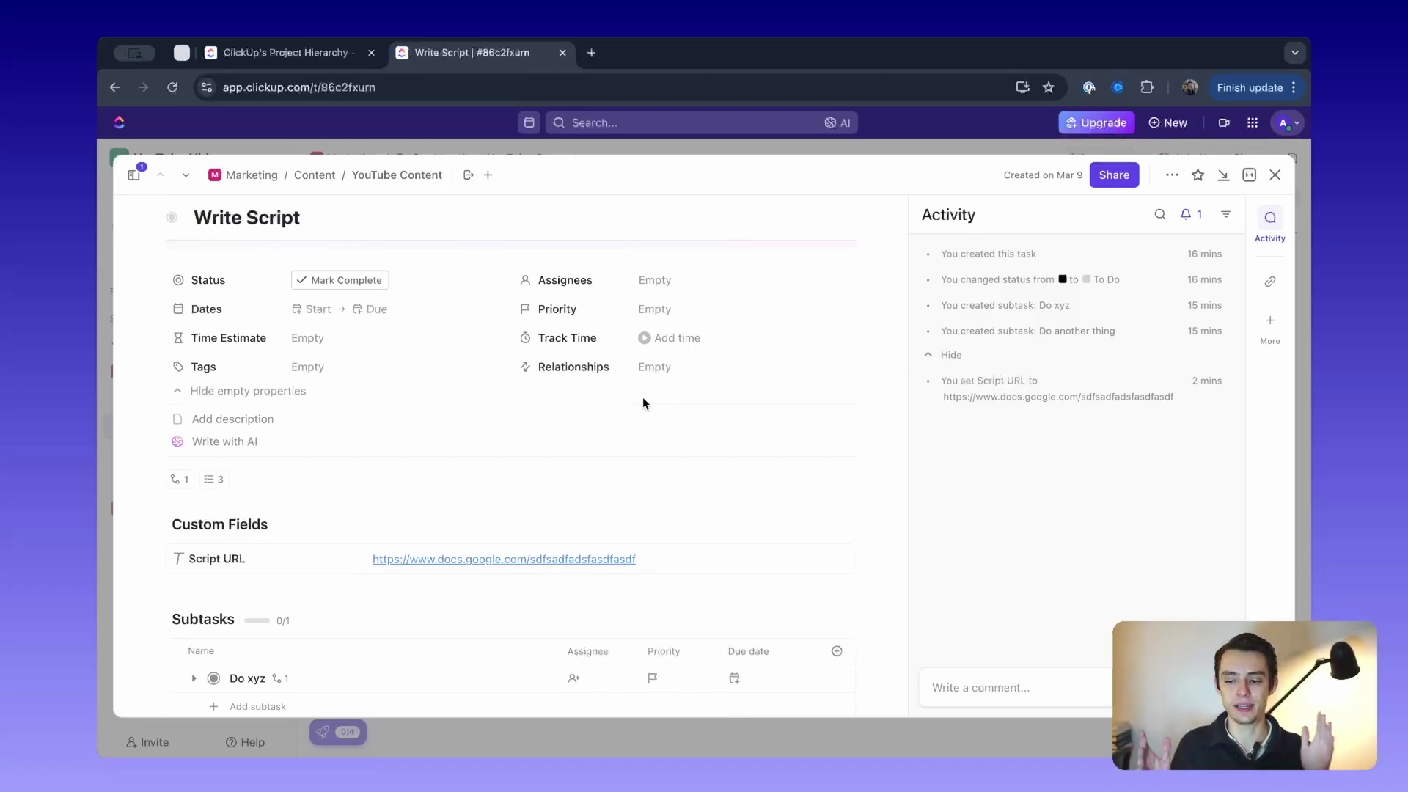
pyautogui.scroll(-2, 472, 446)
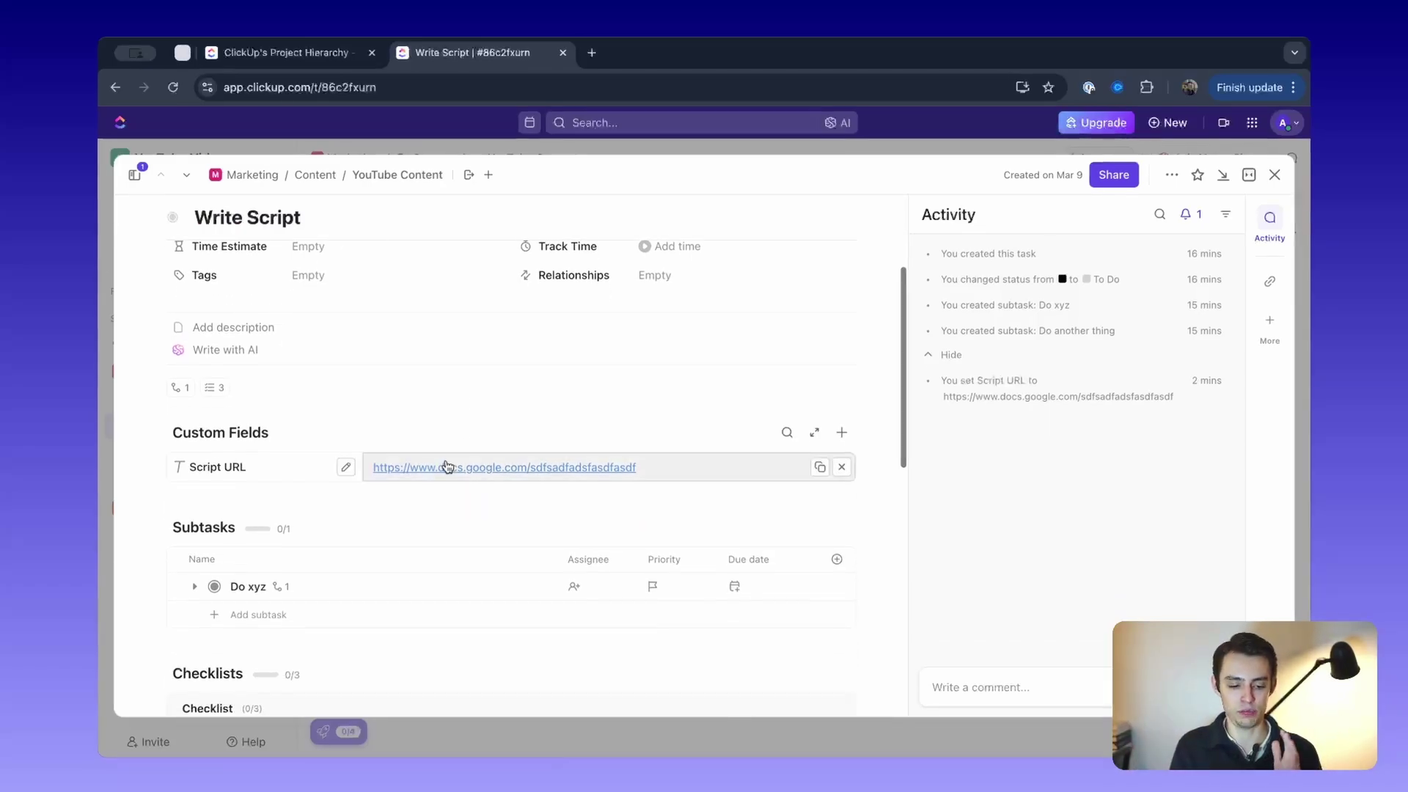
pyautogui.scroll(4, 315, 440)
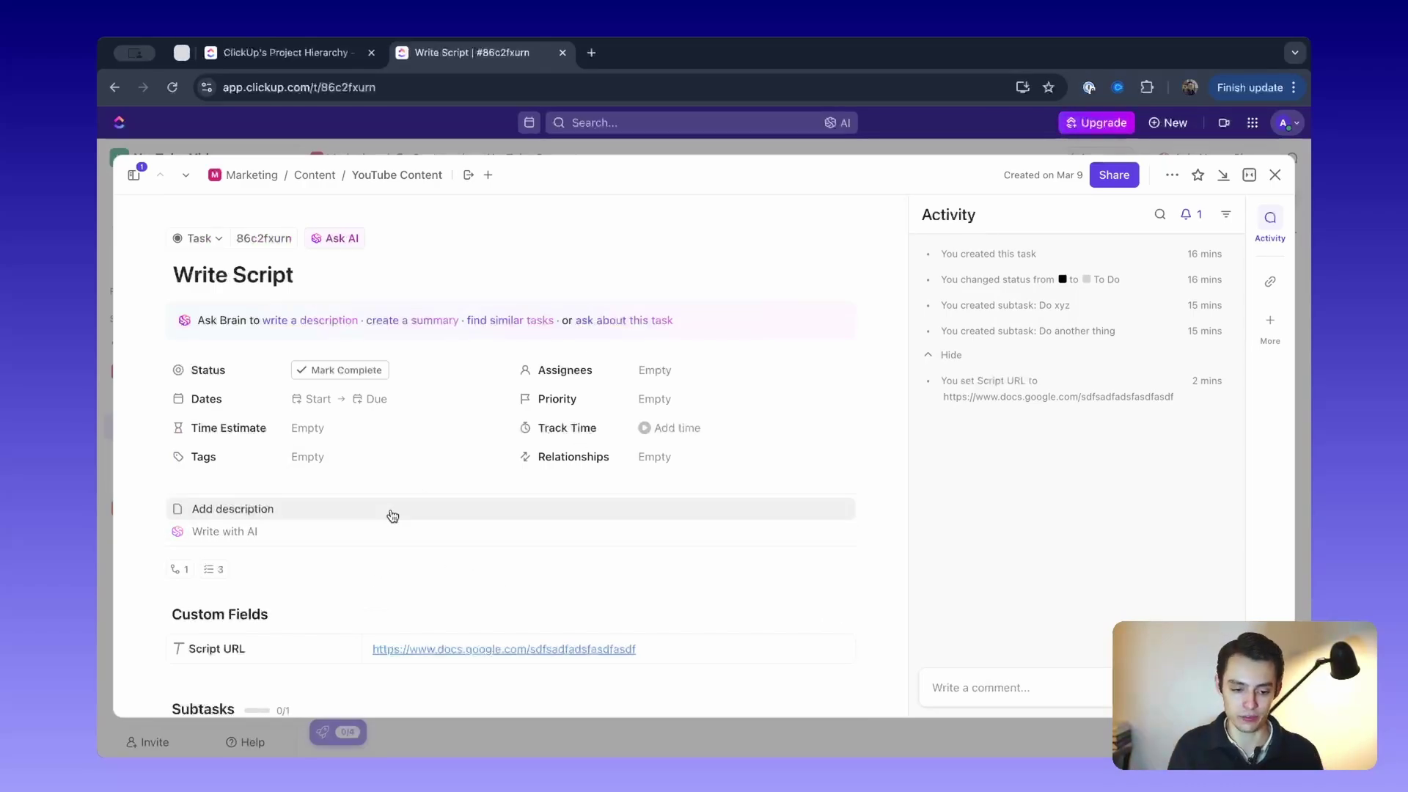
pyautogui.scroll(-6, 482, 512)
pyautogui.scroll(4, 483, 512)
pyautogui.scroll(-1, 482, 512)
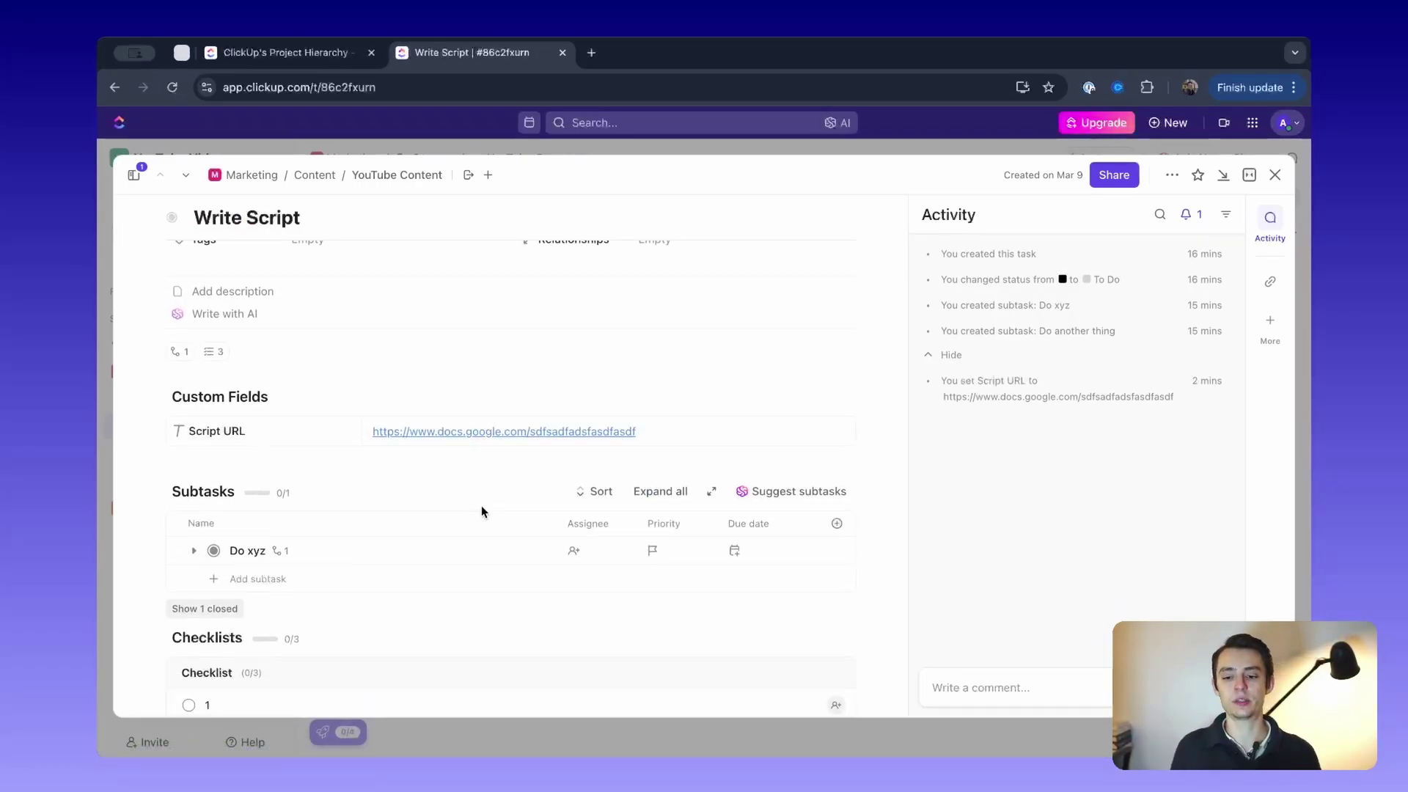
pyautogui.scroll(2, 482, 511)
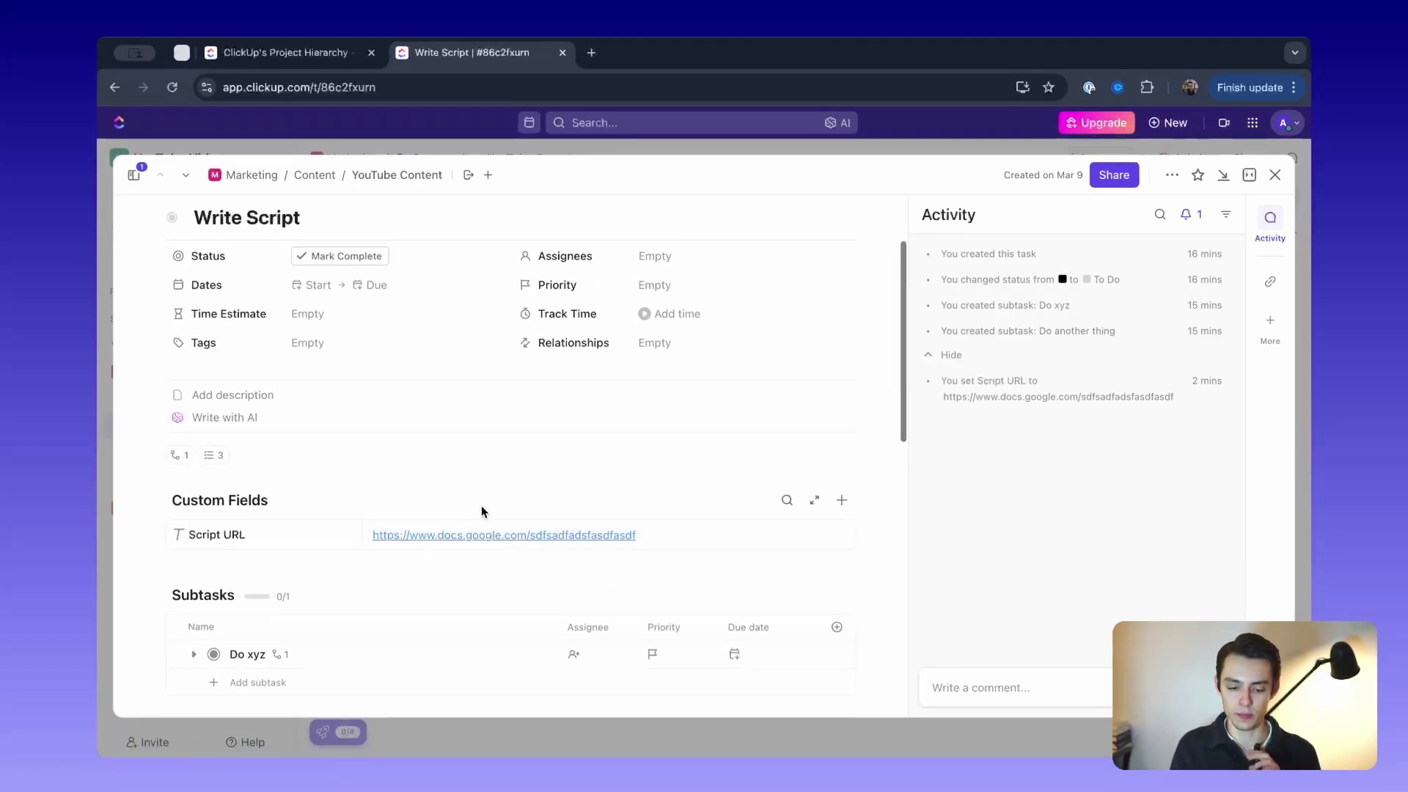
pyautogui.scroll(-1, 481, 507)
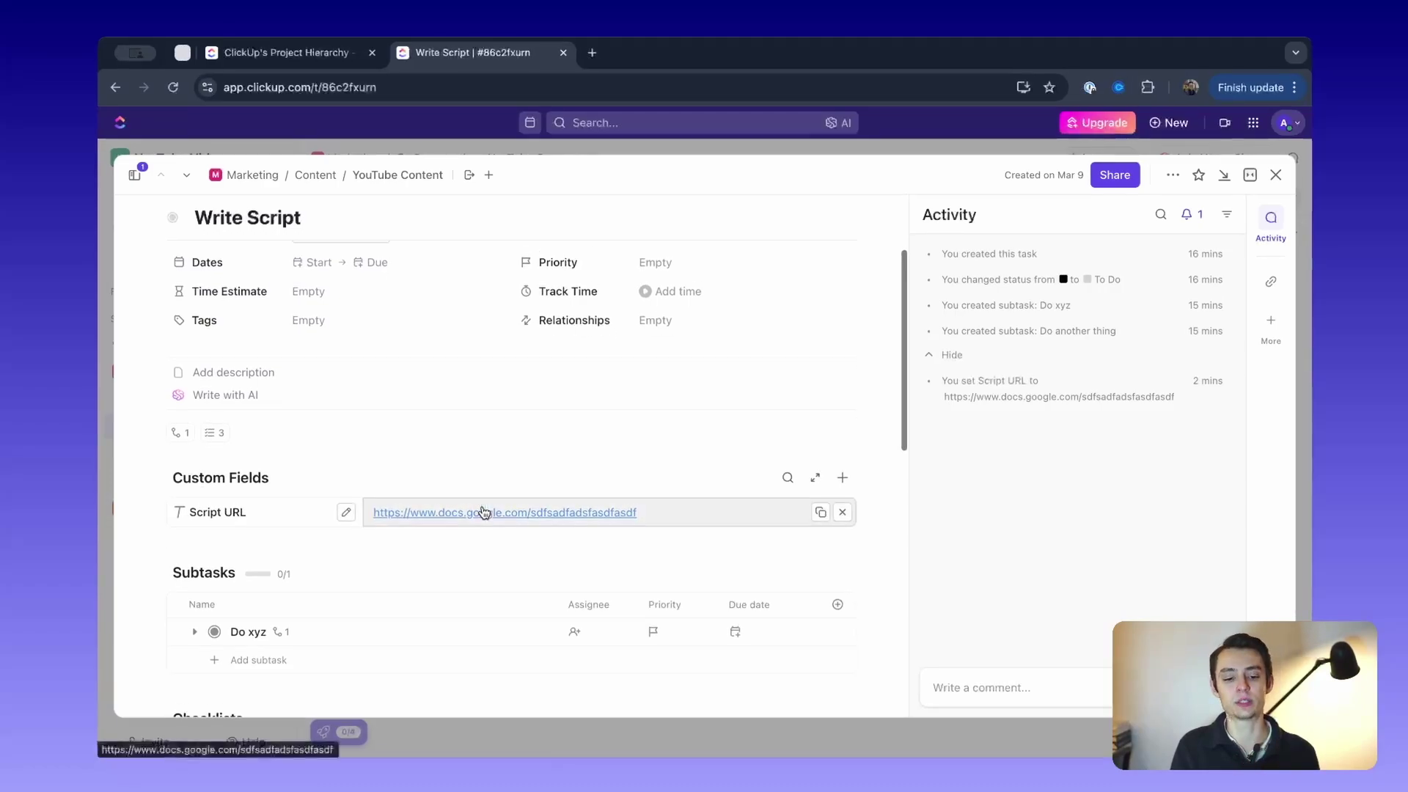
pyautogui.scroll(2, 482, 511)
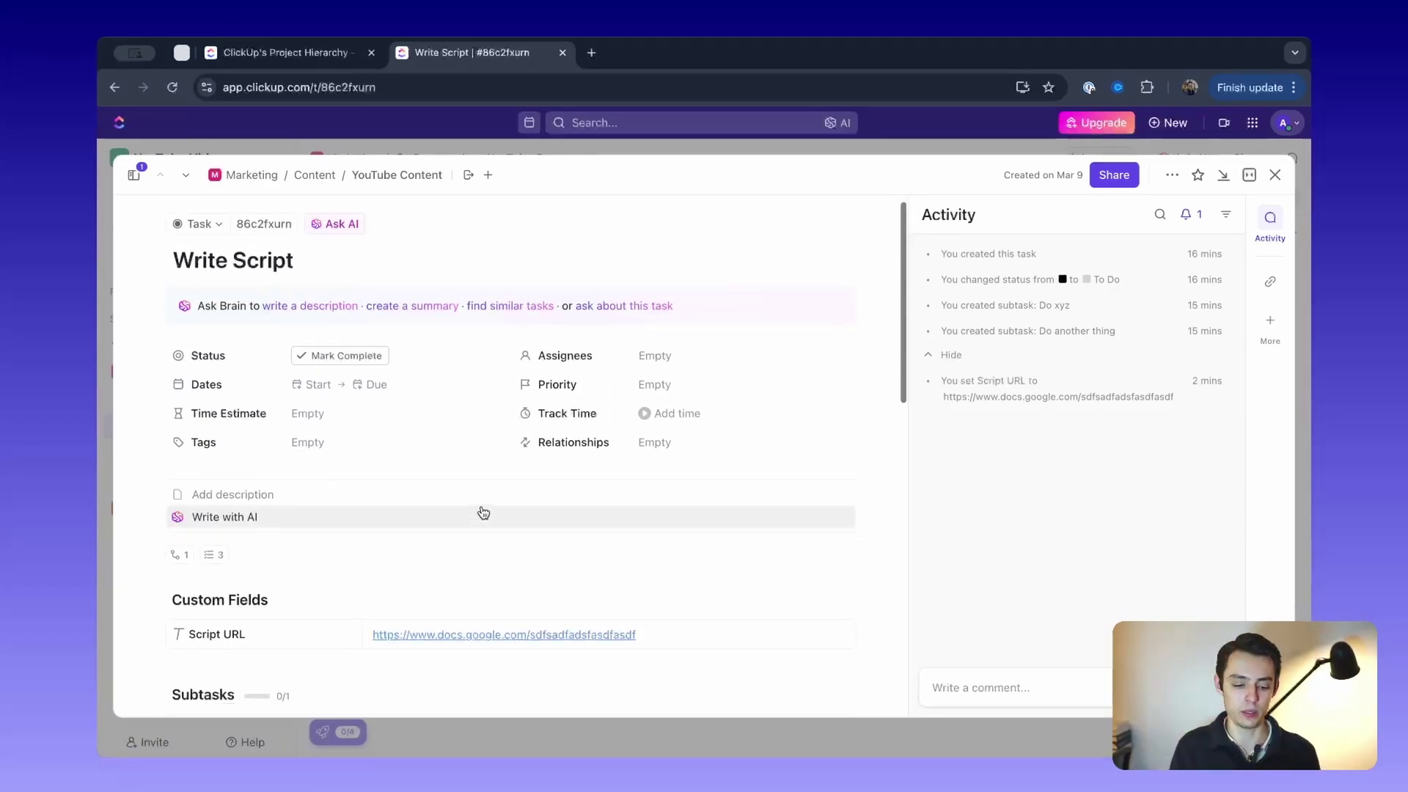
pyautogui.scroll(-5, 481, 512)
pyautogui.scroll(-1, 415, 367)
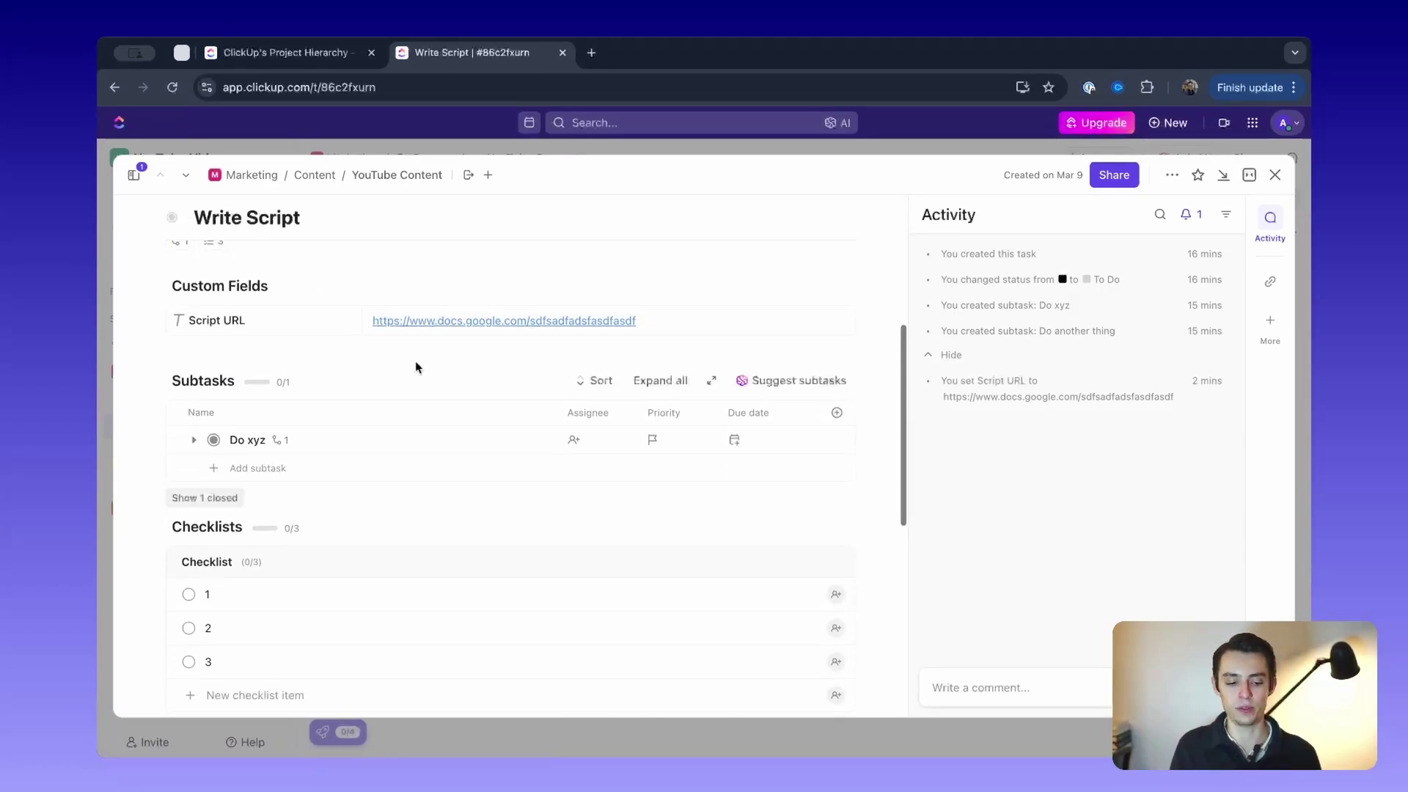
pyautogui.scroll(2, 415, 366)
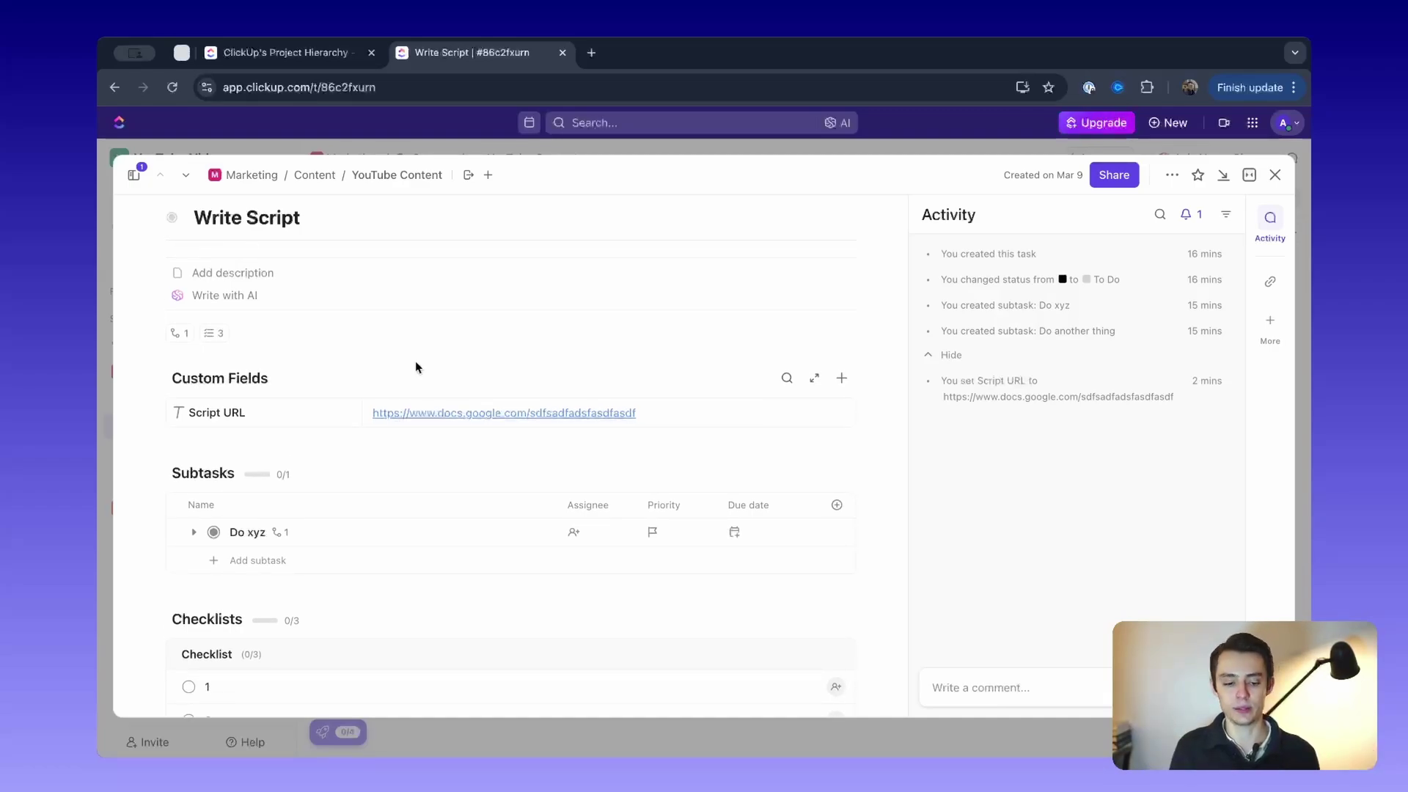
# Review the Write Script task's properties and custom field, reopening the task from the YouTube Content list
pyautogui.scroll(3, 415, 361)
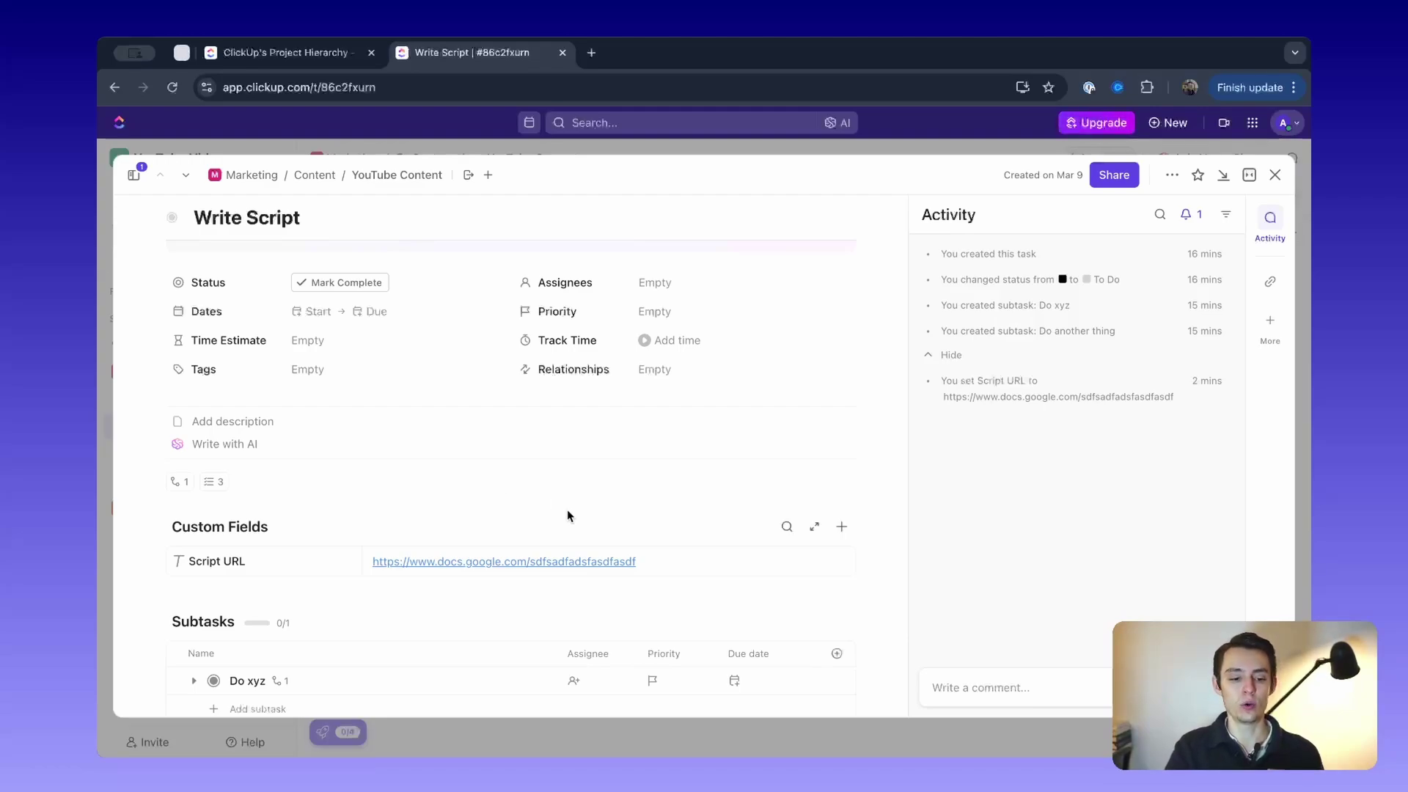
pyautogui.scroll(-2, 531, 494)
pyautogui.scroll(1, 530, 498)
pyautogui.scroll(1, 530, 498)
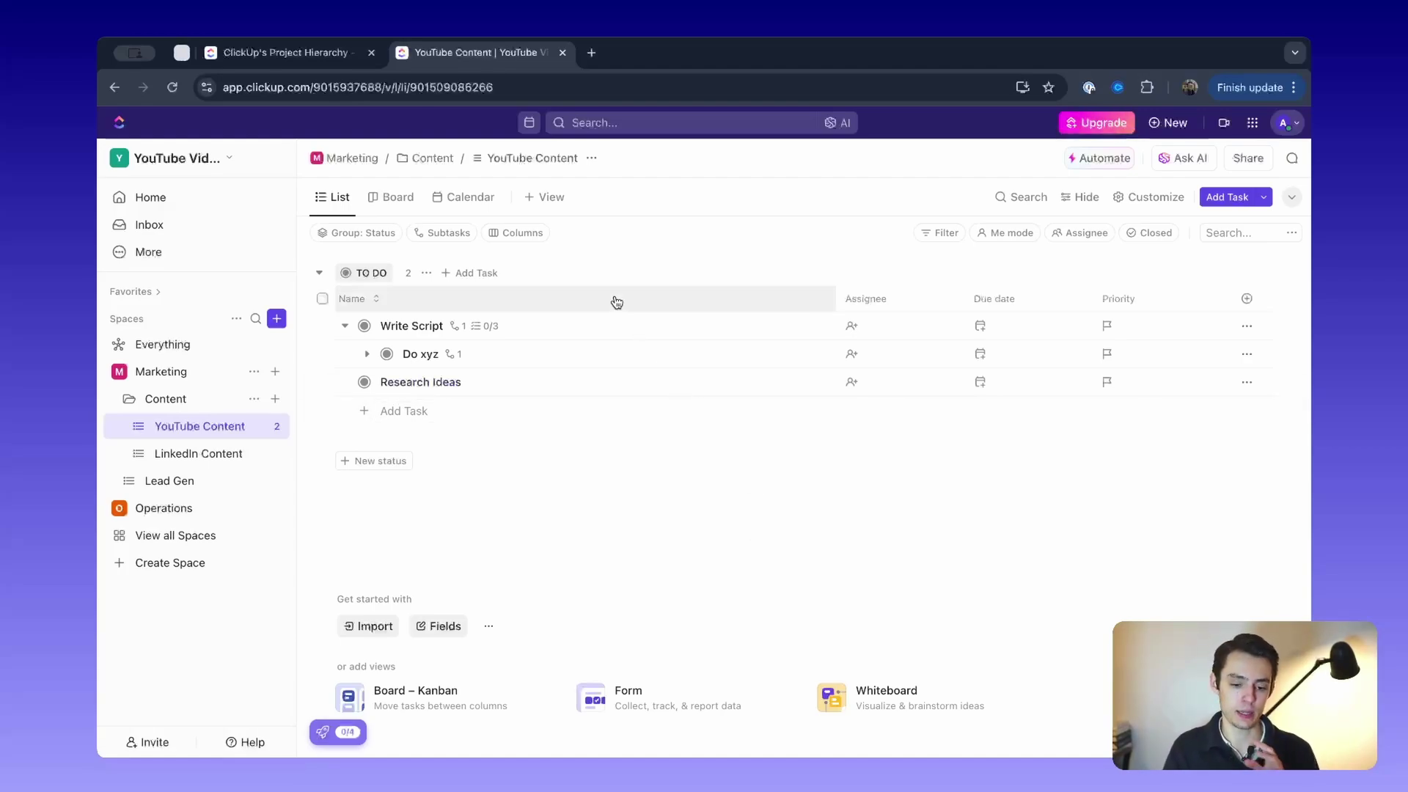
pyautogui.click(595, 336)
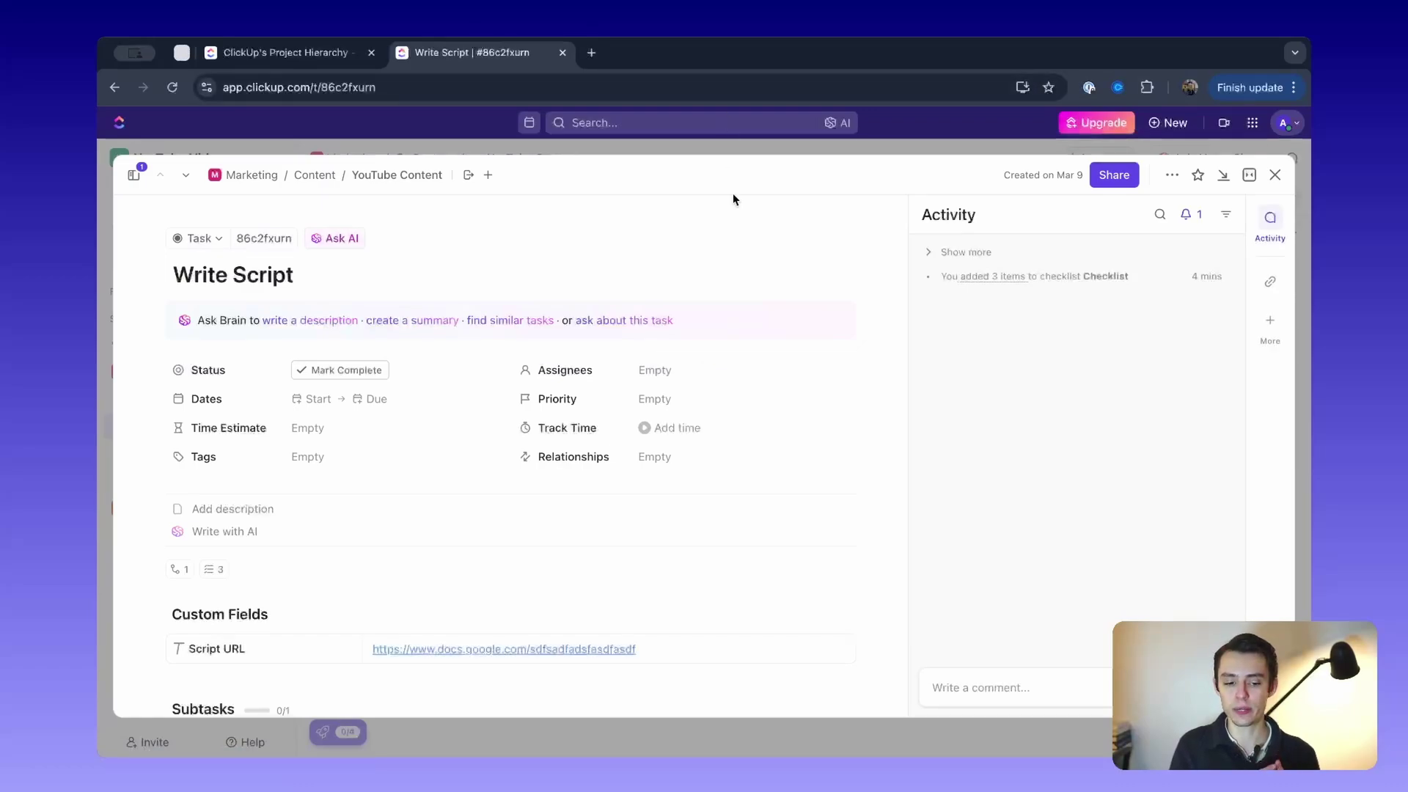
pyautogui.scroll(-1, 555, 399)
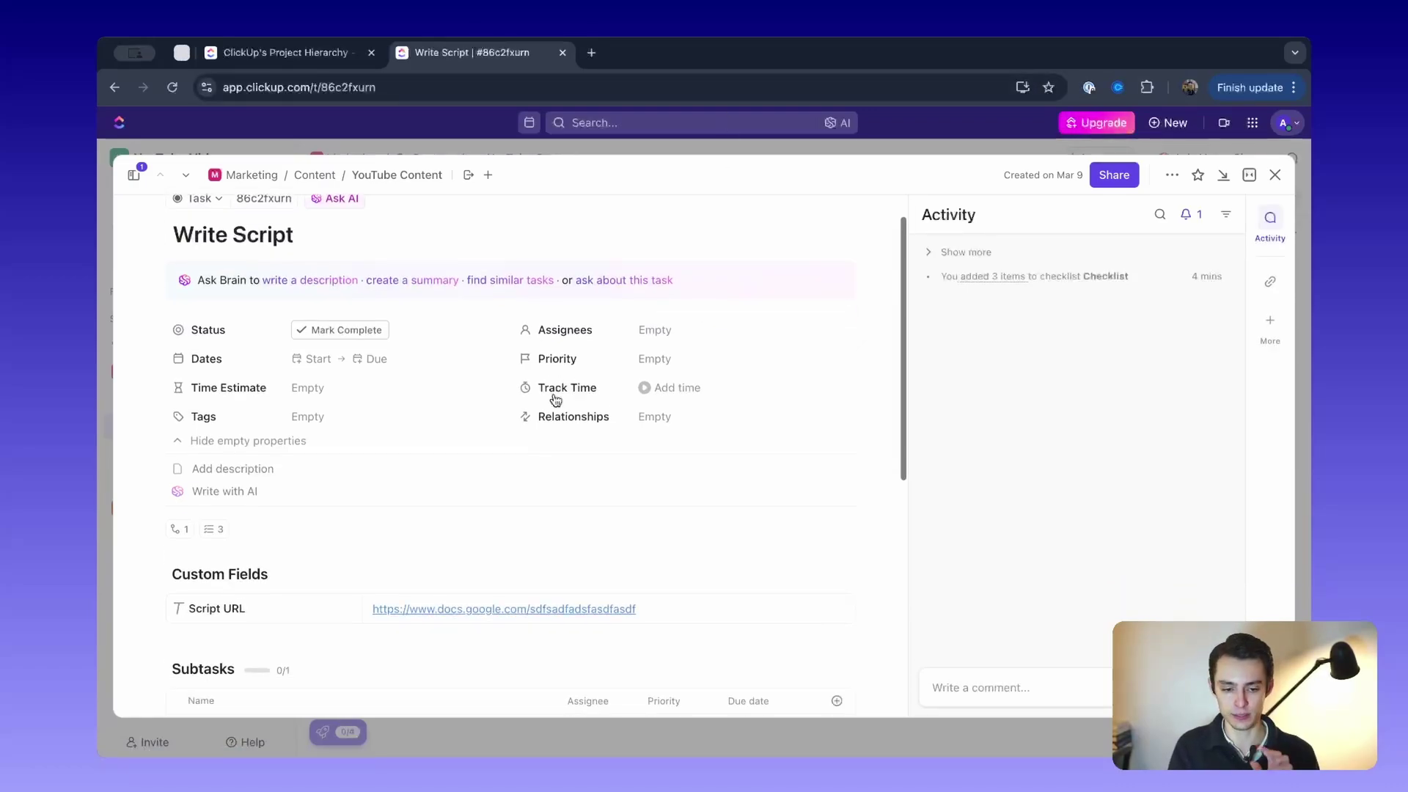
pyautogui.scroll(1, 555, 400)
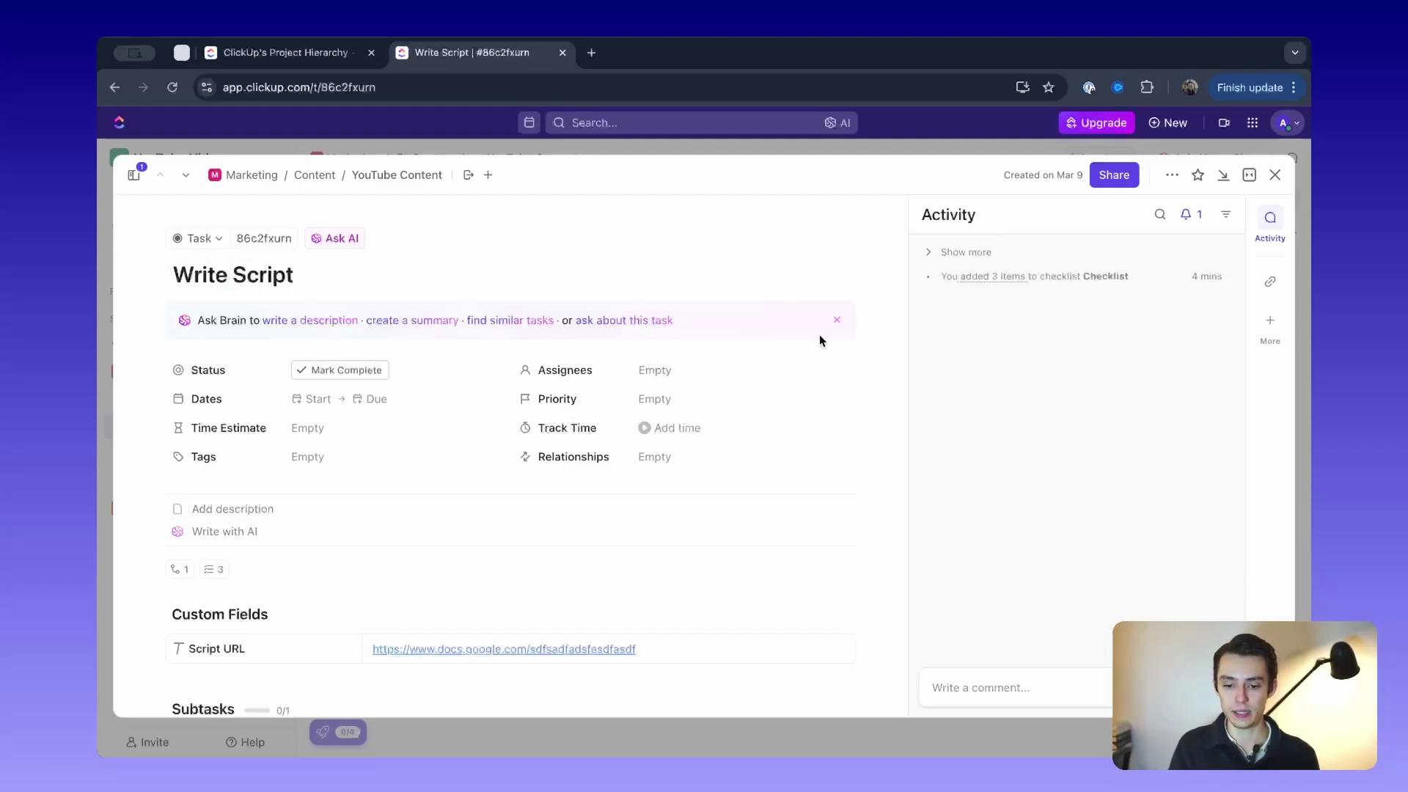
# Browse the workspace's task templates from the Write Script task and close the Template Center
pyautogui.click(1166, 175)
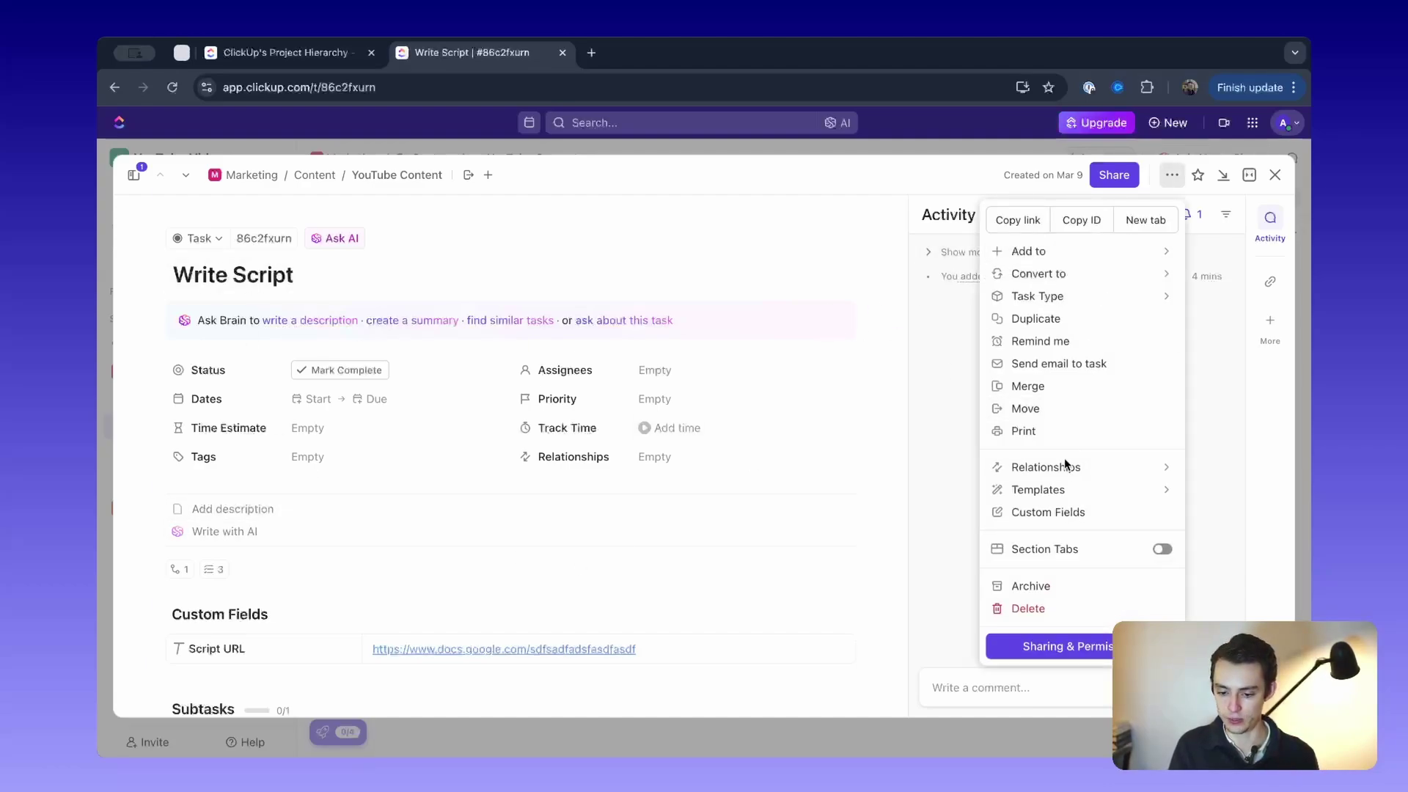
pyautogui.moveTo(1062, 490)
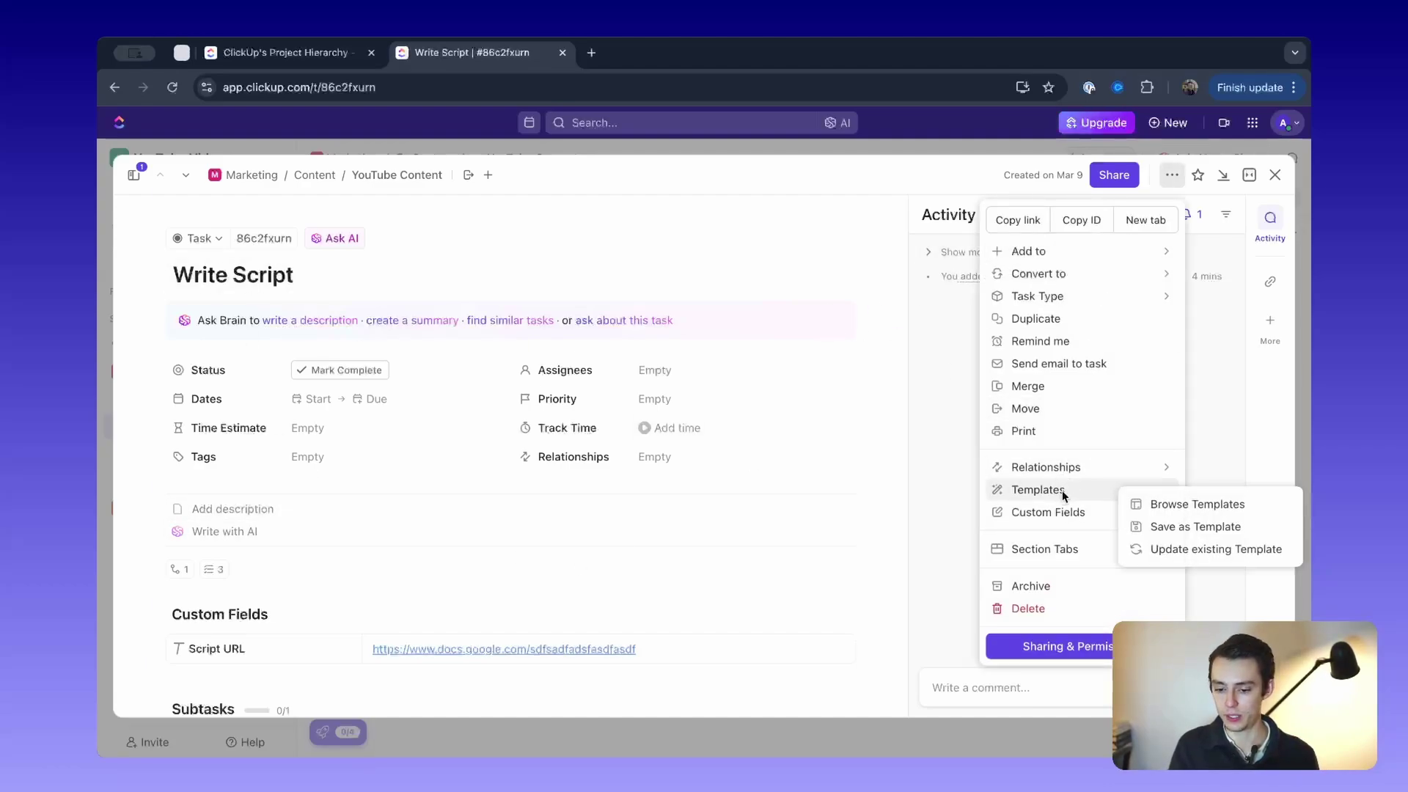
pyautogui.click(1170, 506)
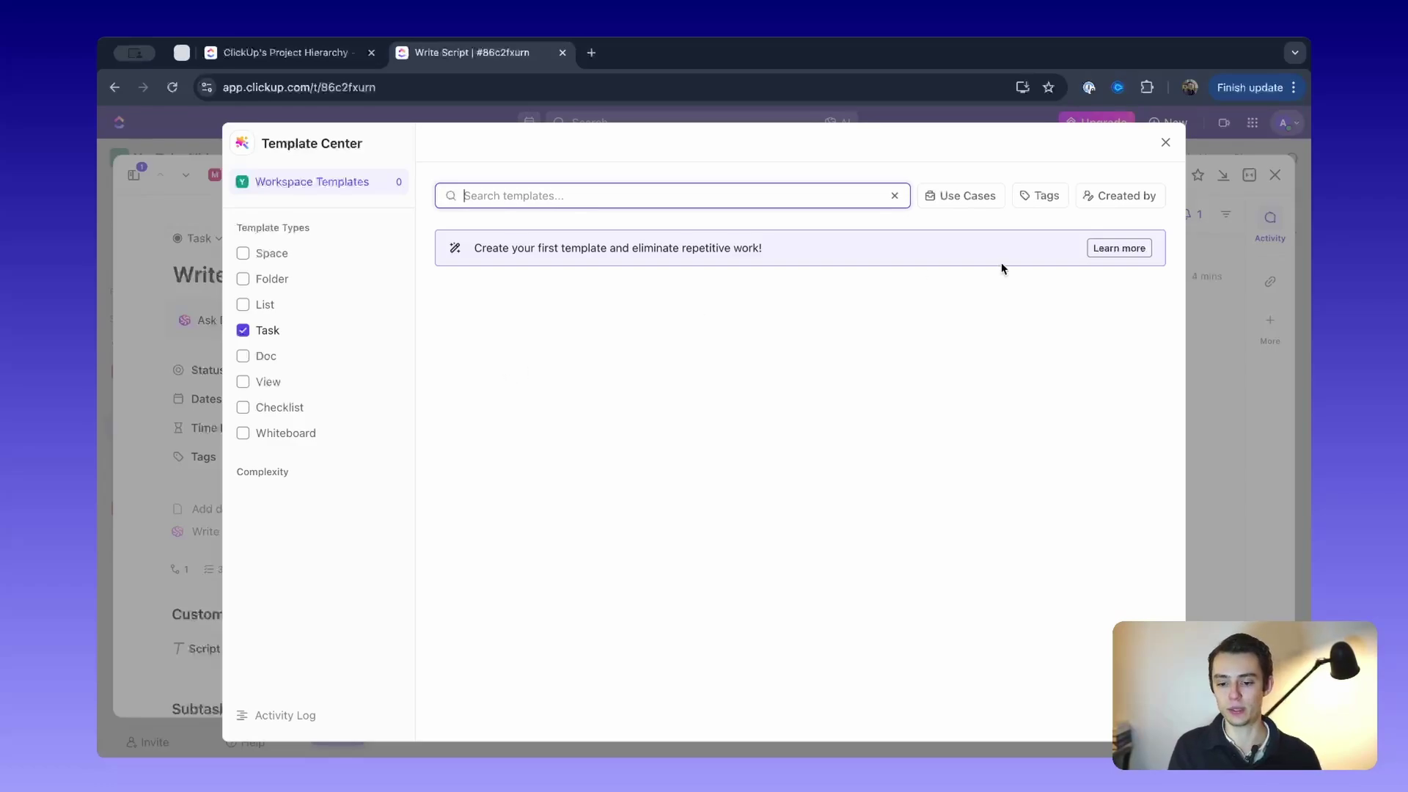
pyautogui.click(1164, 145)
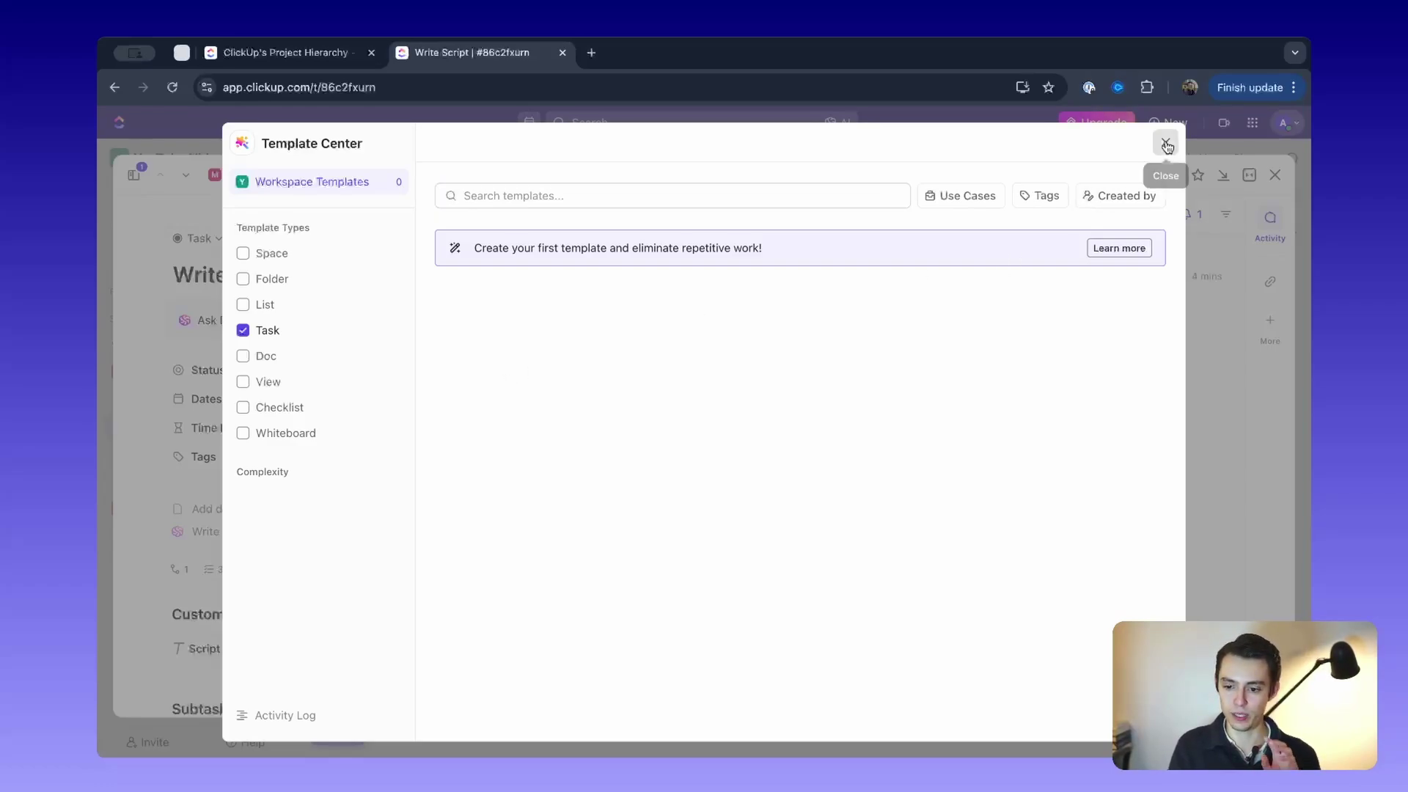
# Save the Write Script task as a new task template named "Youtube Scripts", shared with all members and importing everything
pyautogui.click(1172, 175)
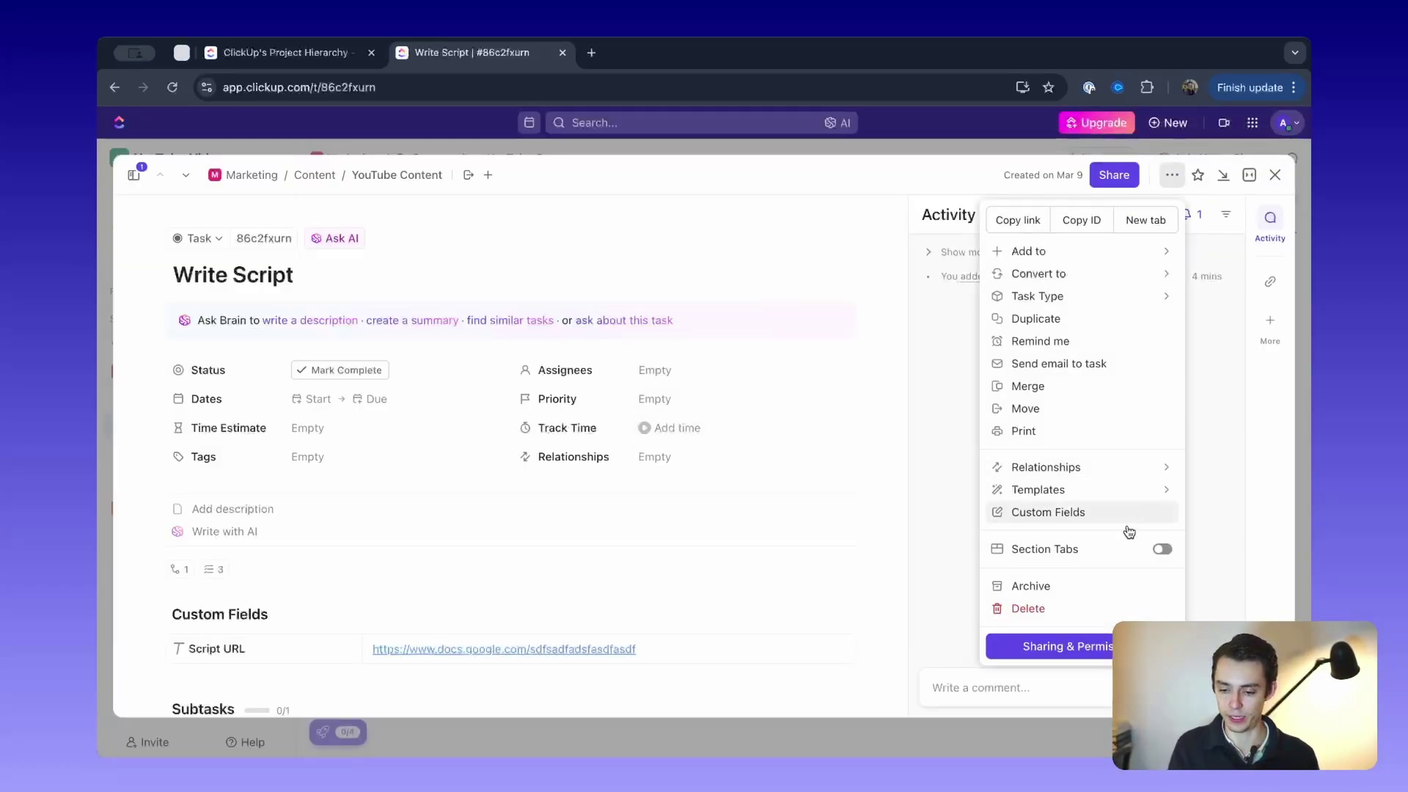
pyautogui.moveTo(1116, 490)
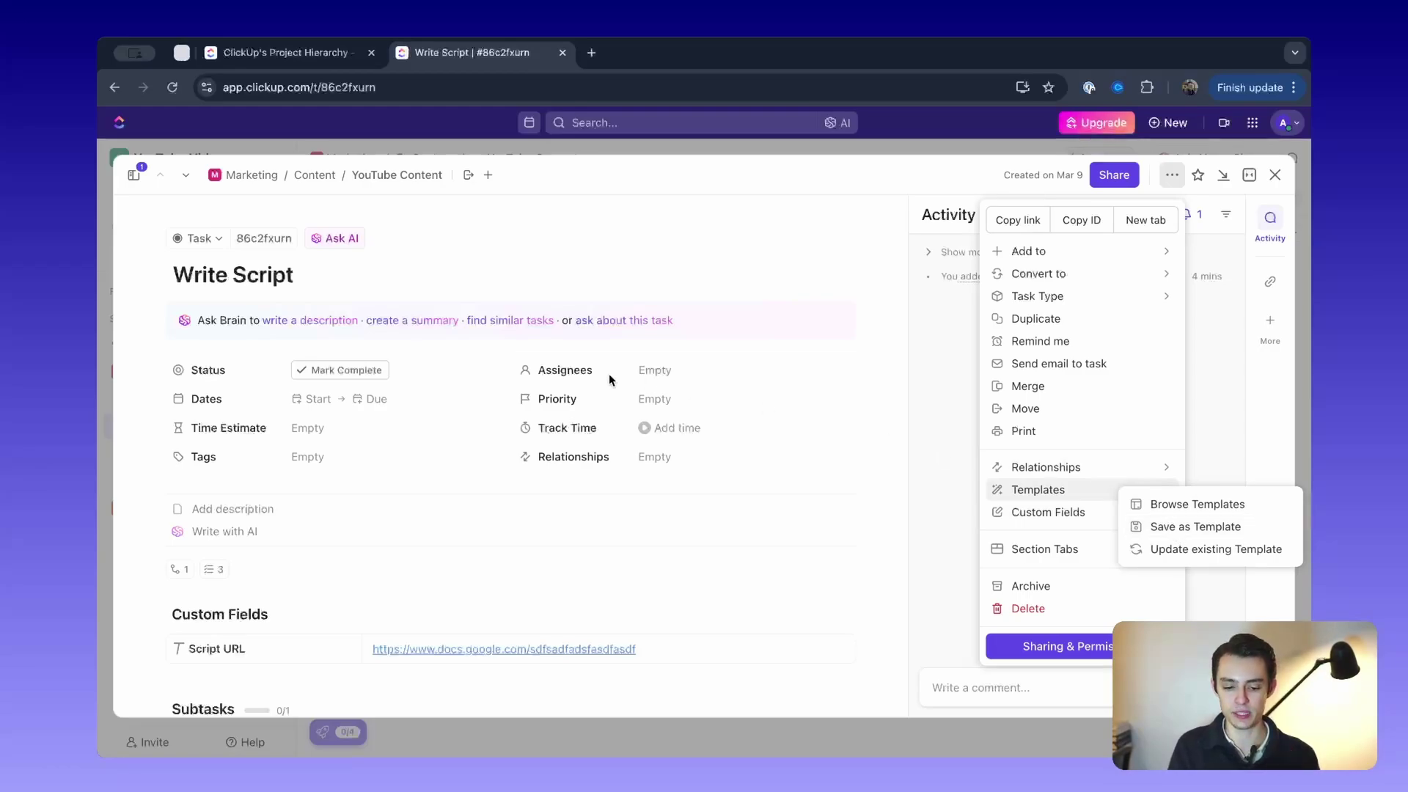
pyautogui.click(1194, 526)
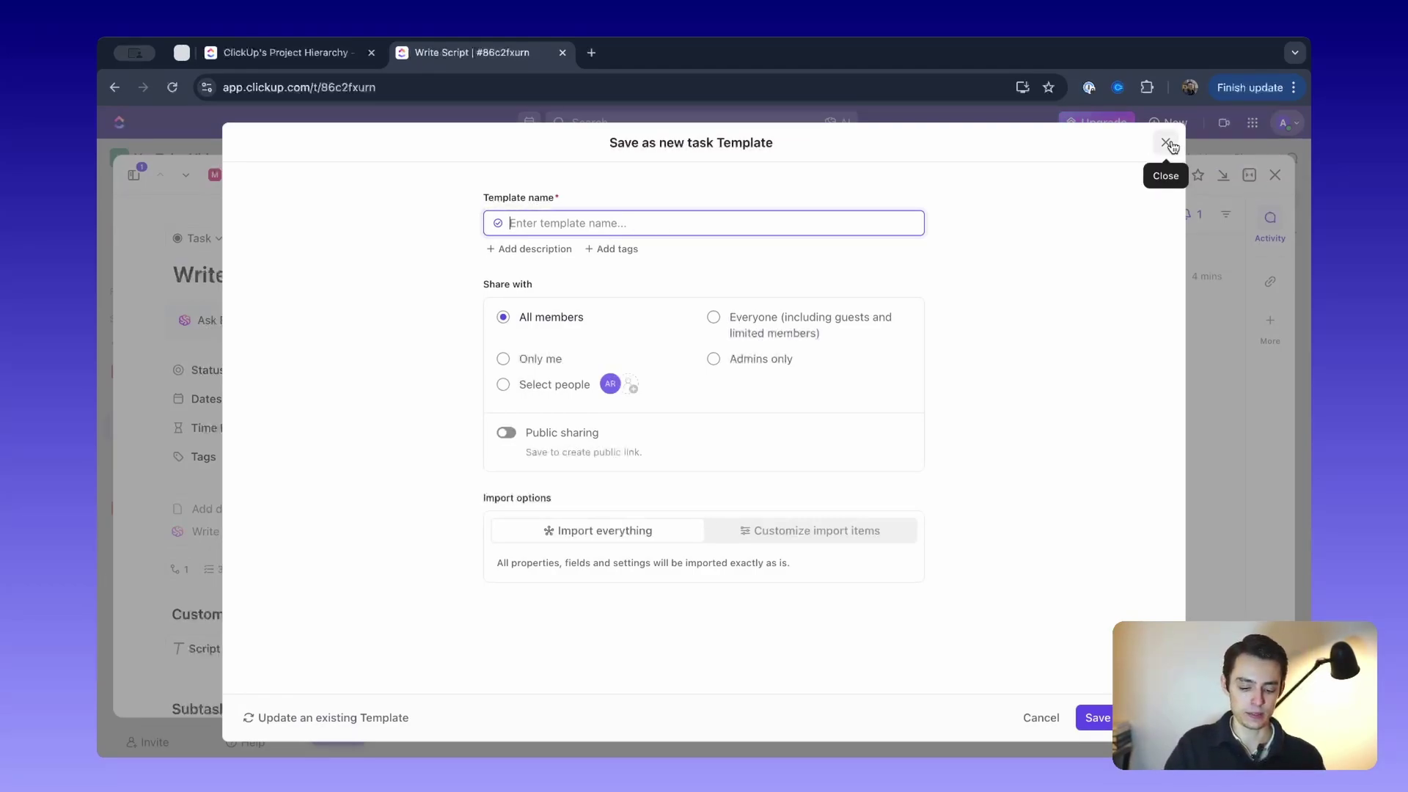
pyautogui.write('Scripts')
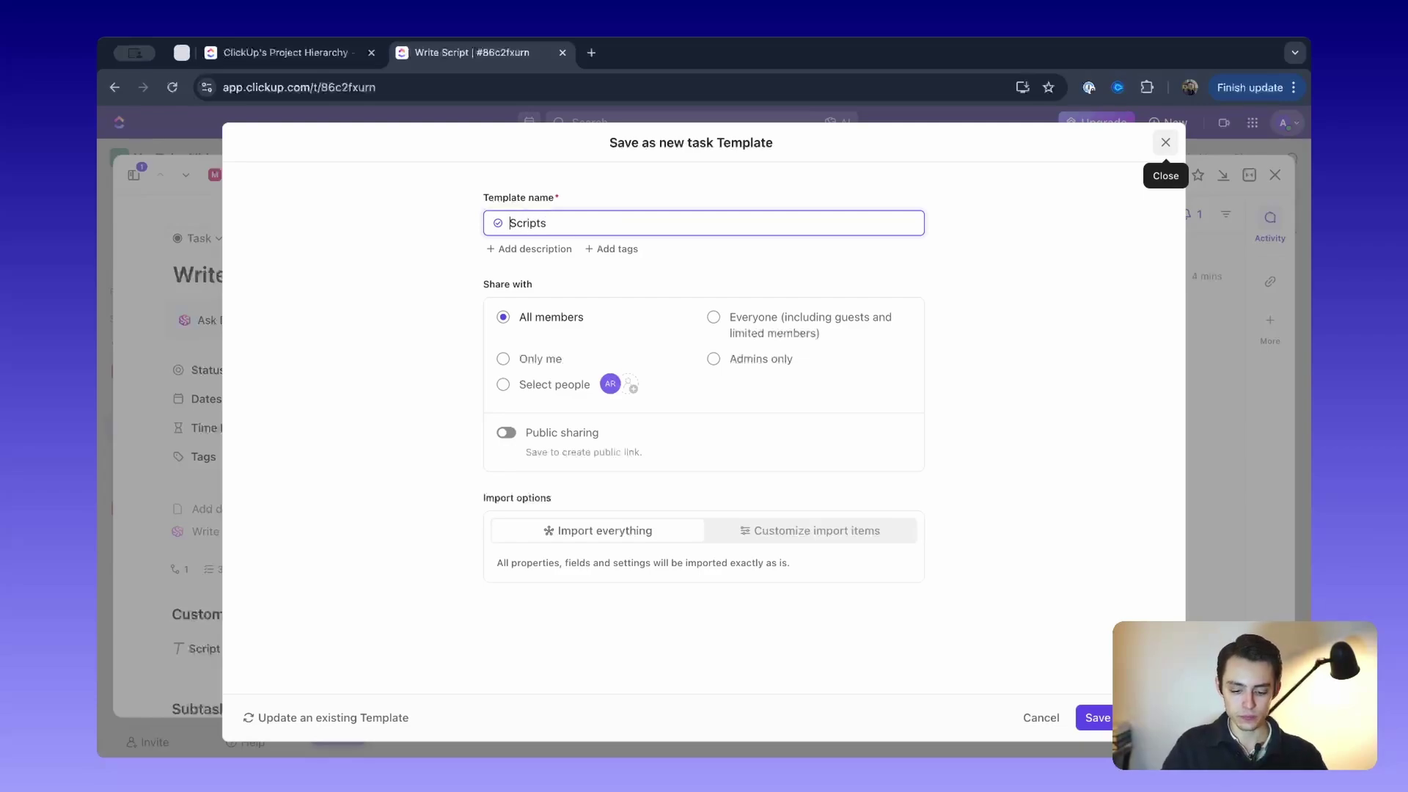
pyautogui.write('Youtu')
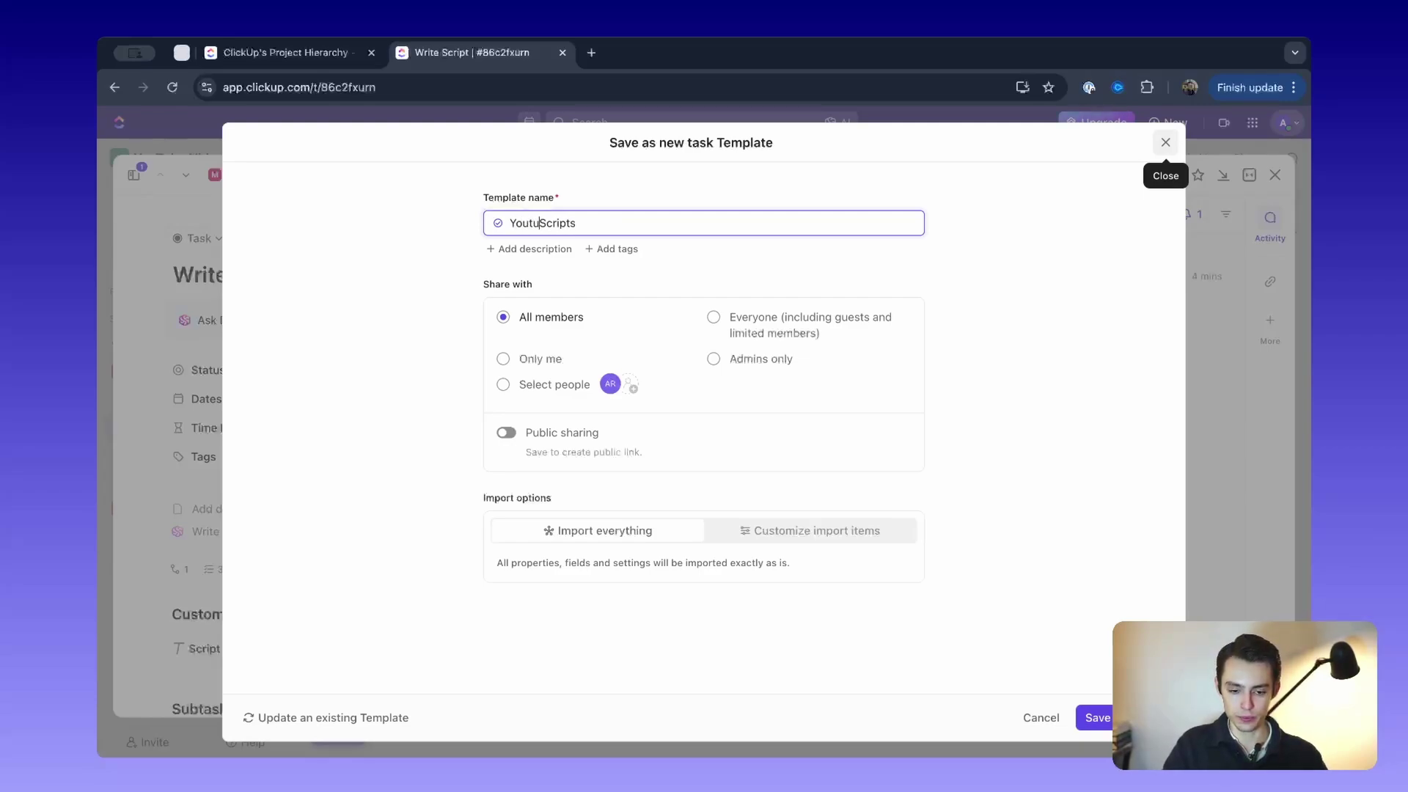
pyautogui.write('be')
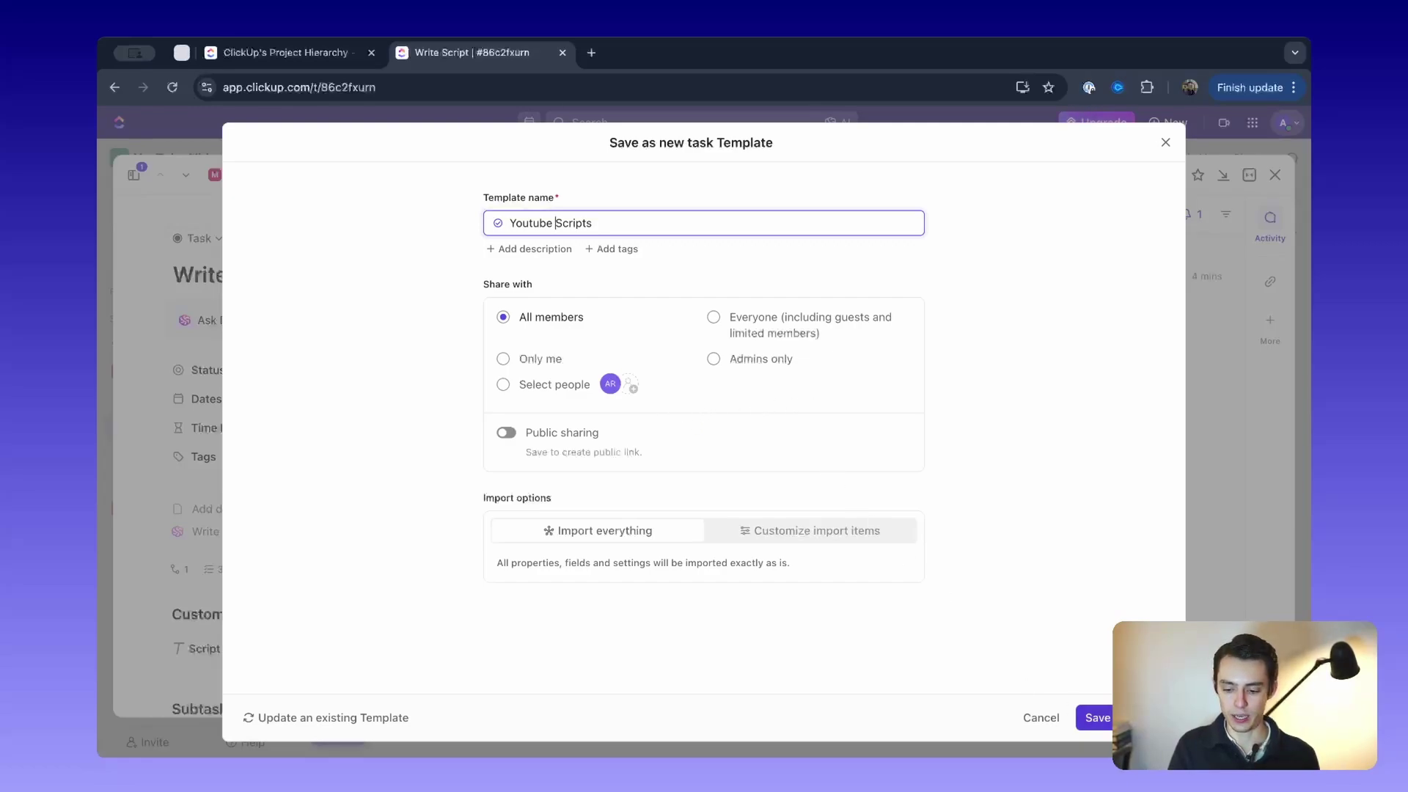
pyautogui.click(1098, 718)
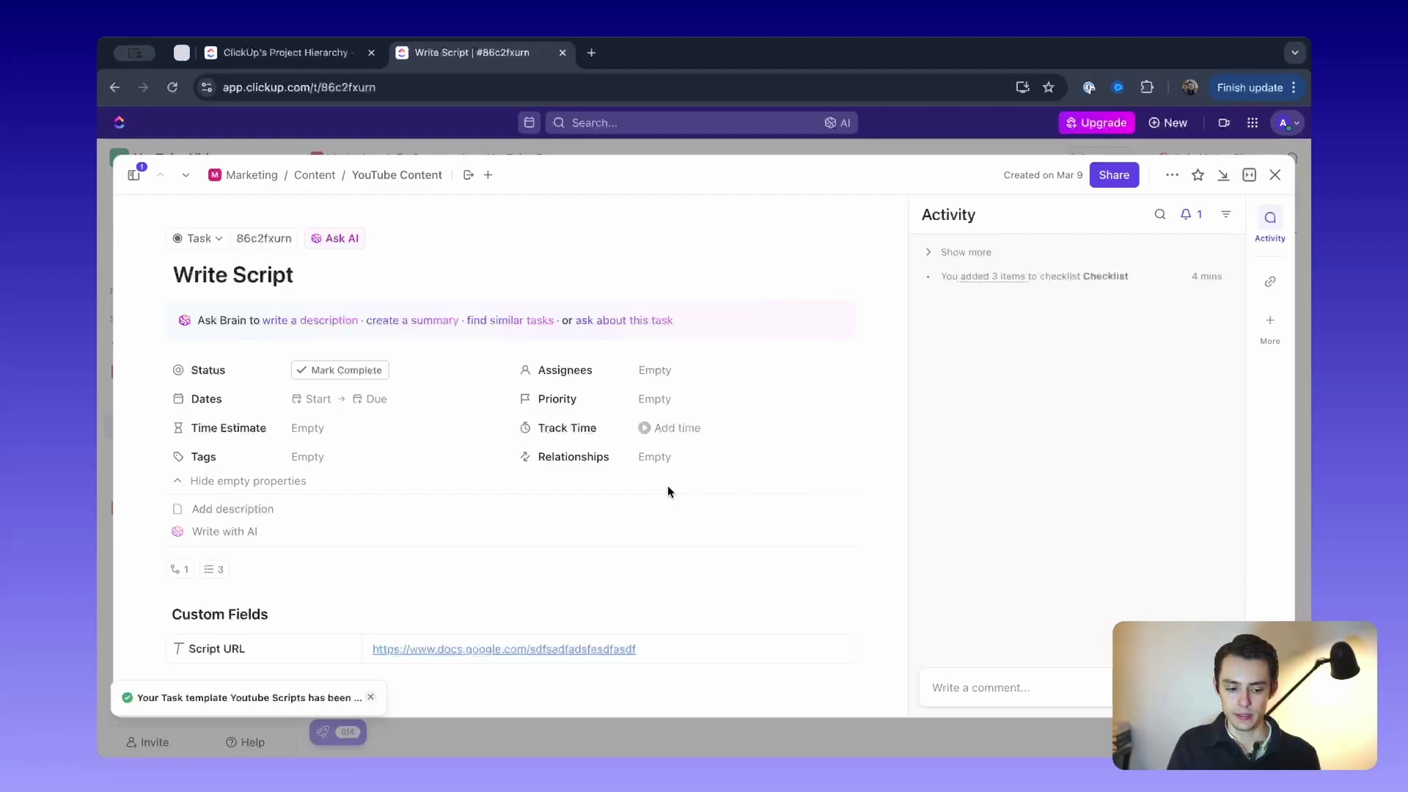
# Review the parts of the Write Script task that the template covers: properties, Script URL field, subtasks, checklist and attachments
pyautogui.scroll(-5, 655, 410)
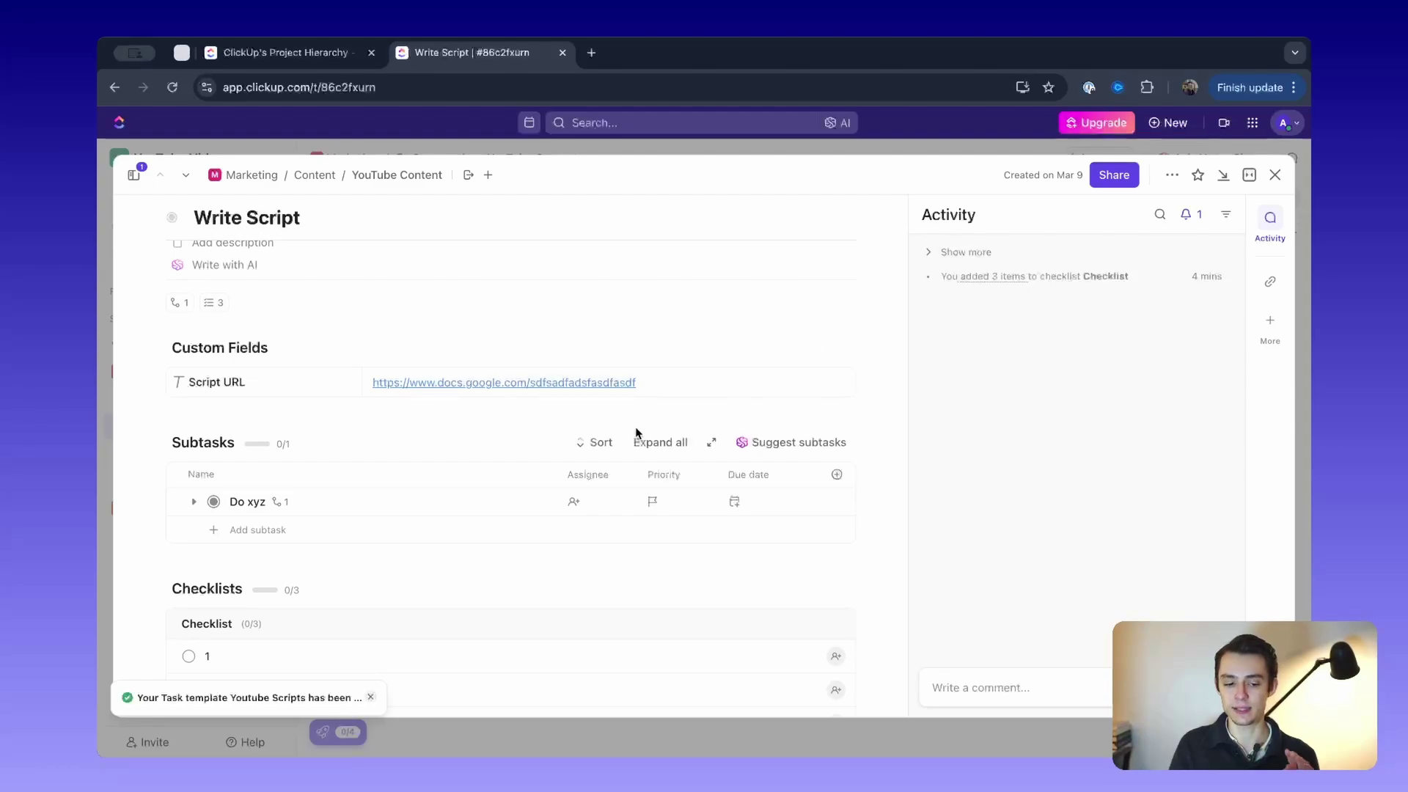
pyautogui.scroll(2, 636, 433)
pyautogui.scroll(4, 635, 425)
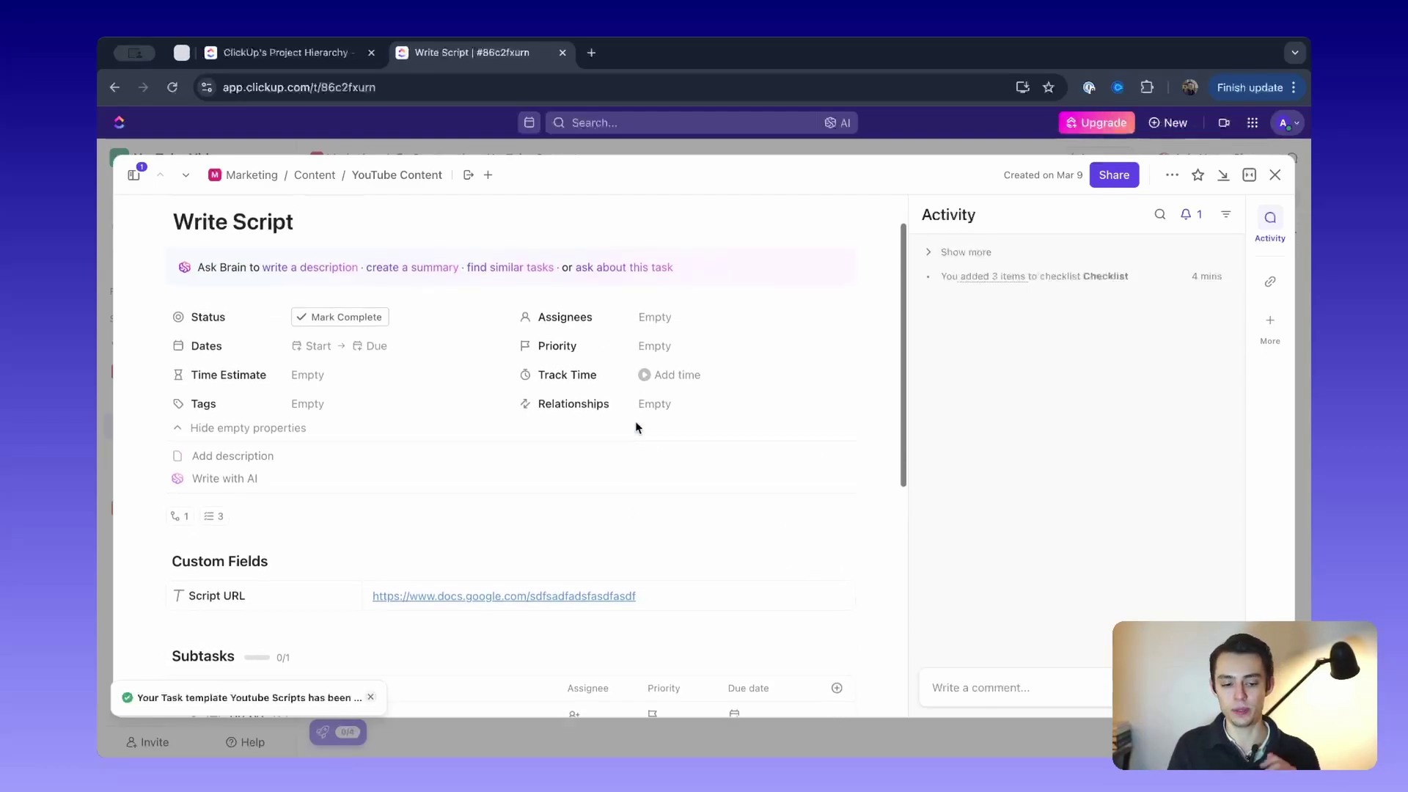
pyautogui.scroll(-5, 412, 518)
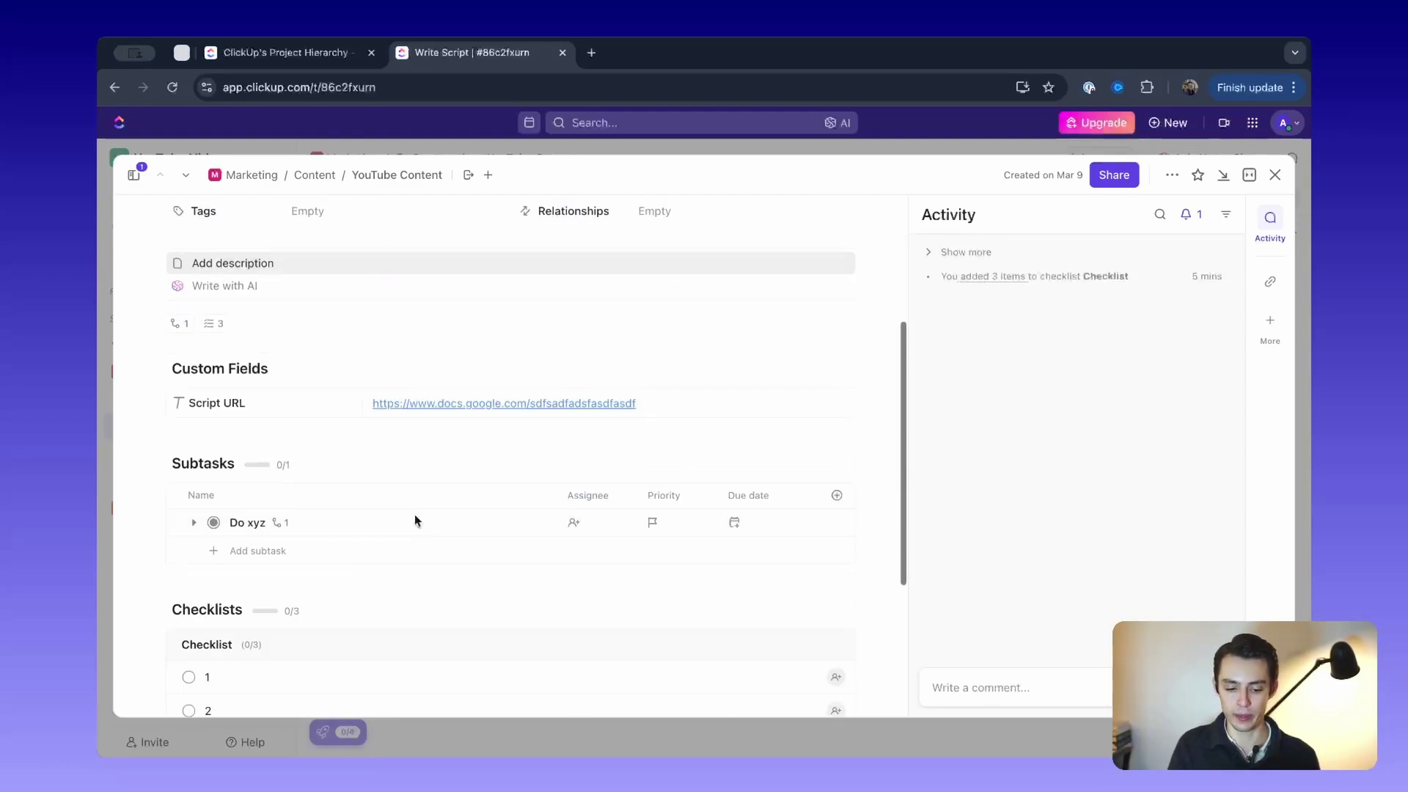
pyautogui.scroll(-1, 520, 419)
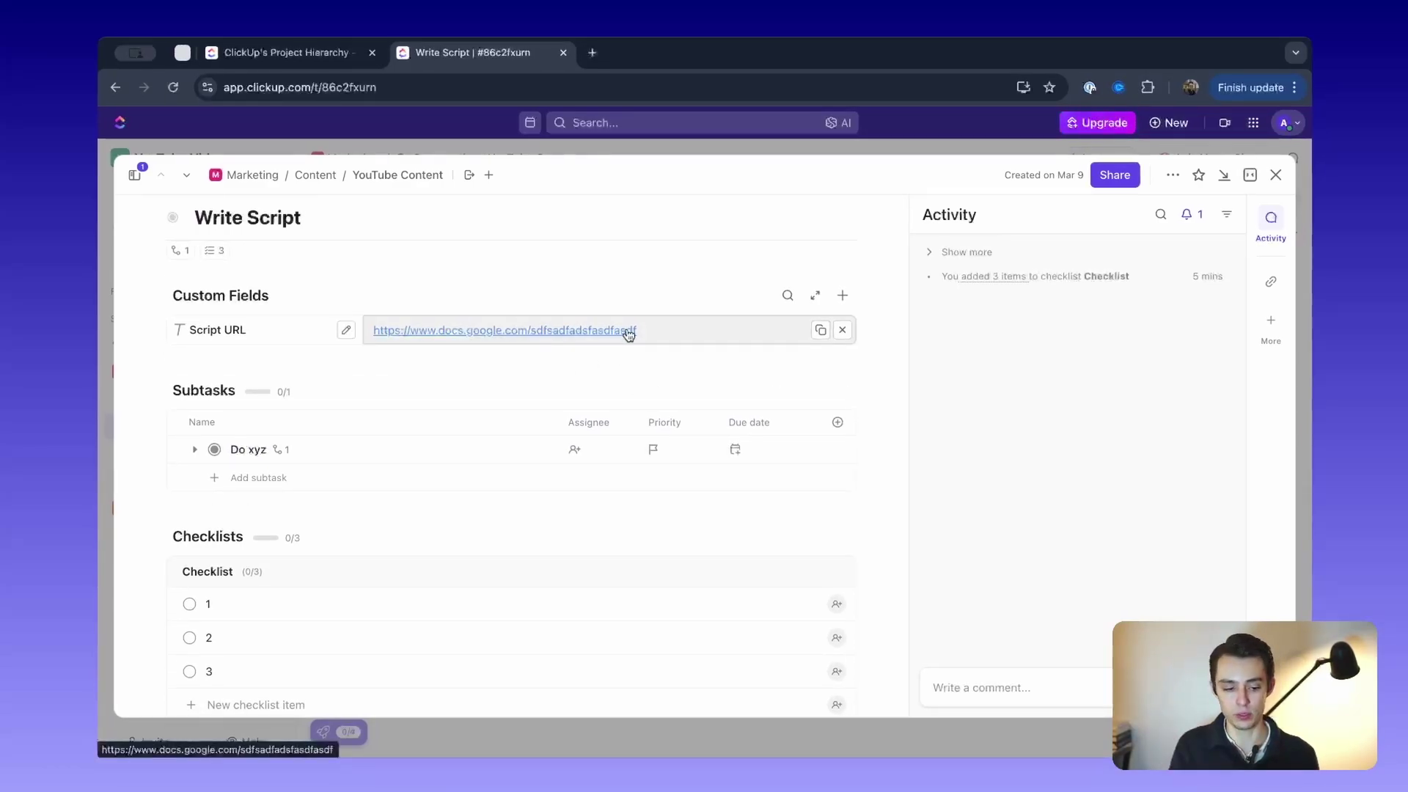
pyautogui.scroll(-1, 279, 457)
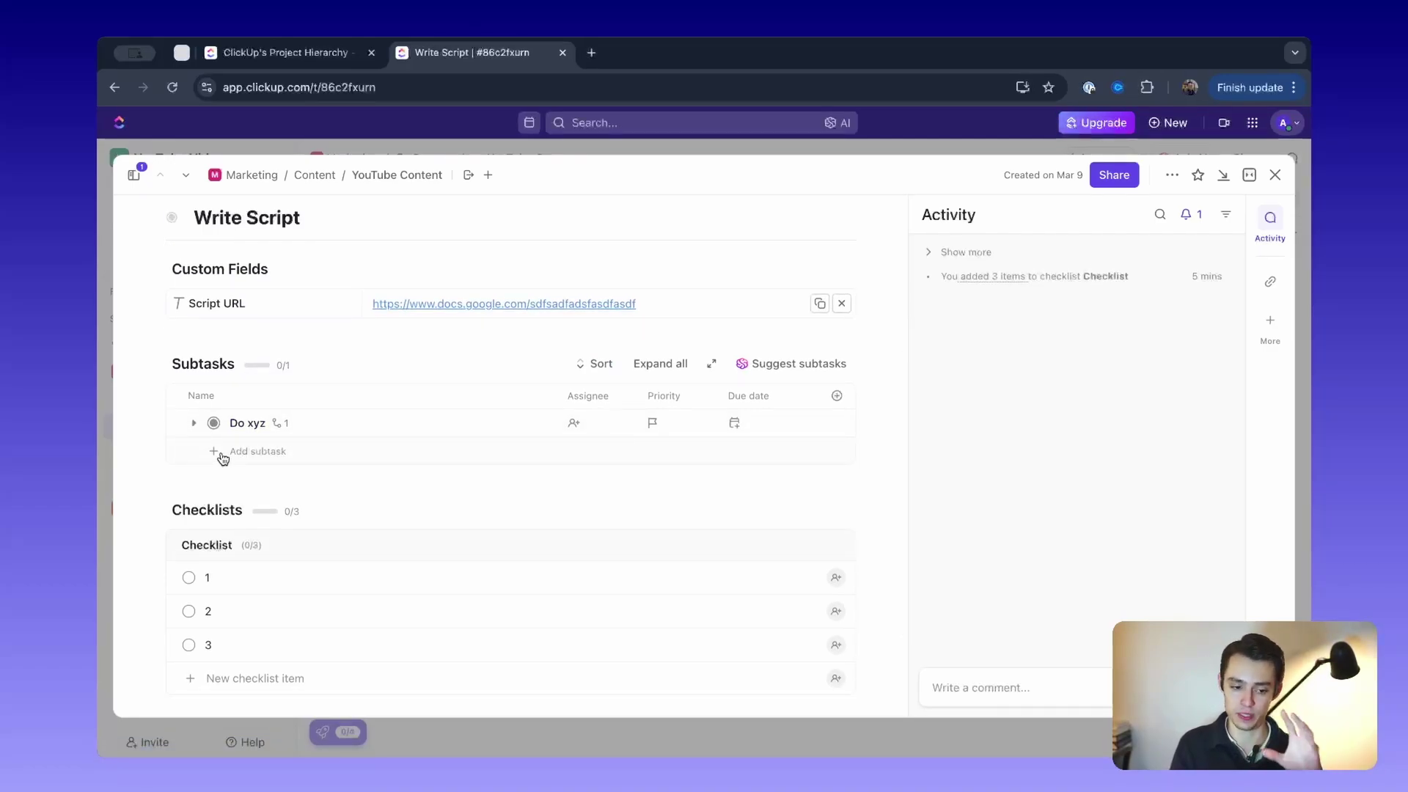
pyautogui.click(315, 211)
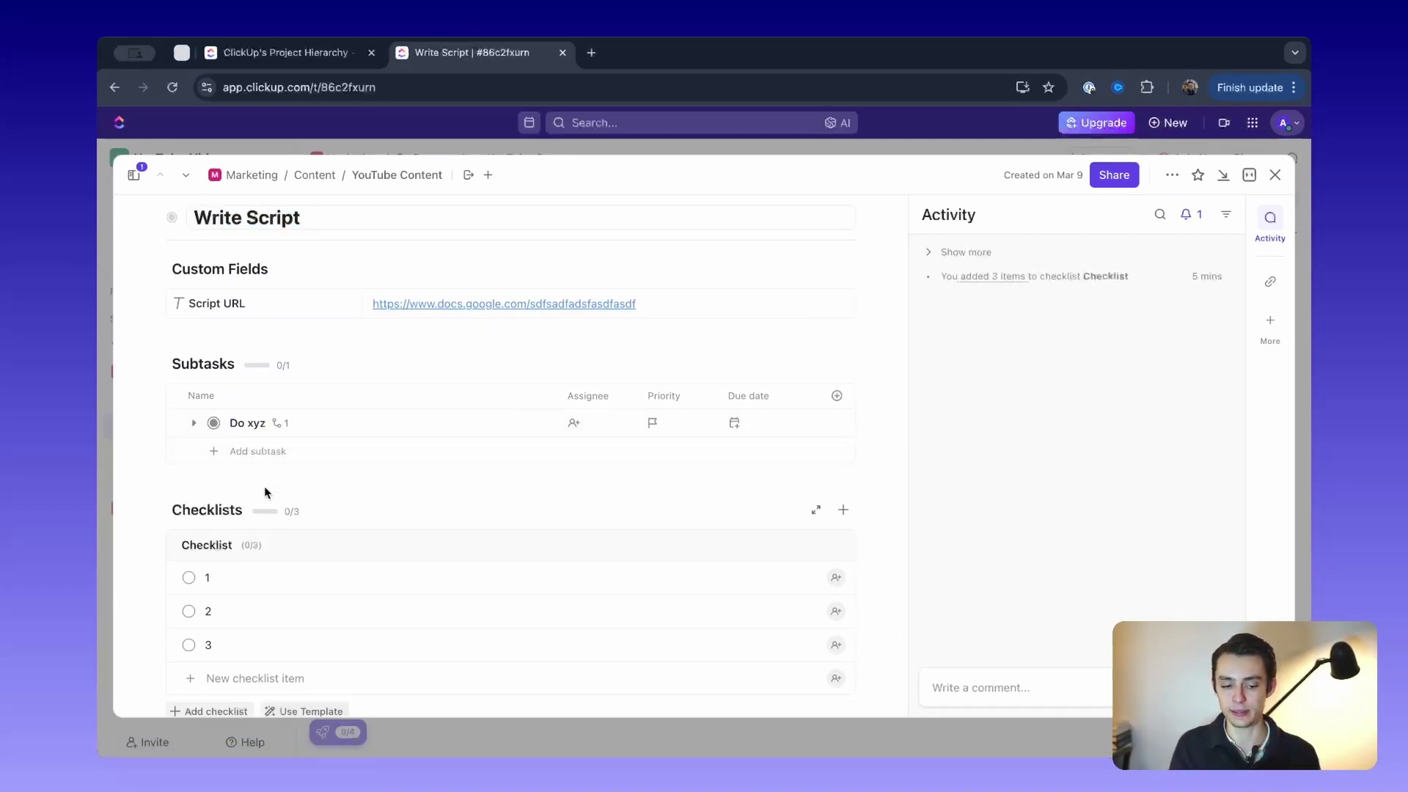
pyautogui.scroll(-5, 218, 459)
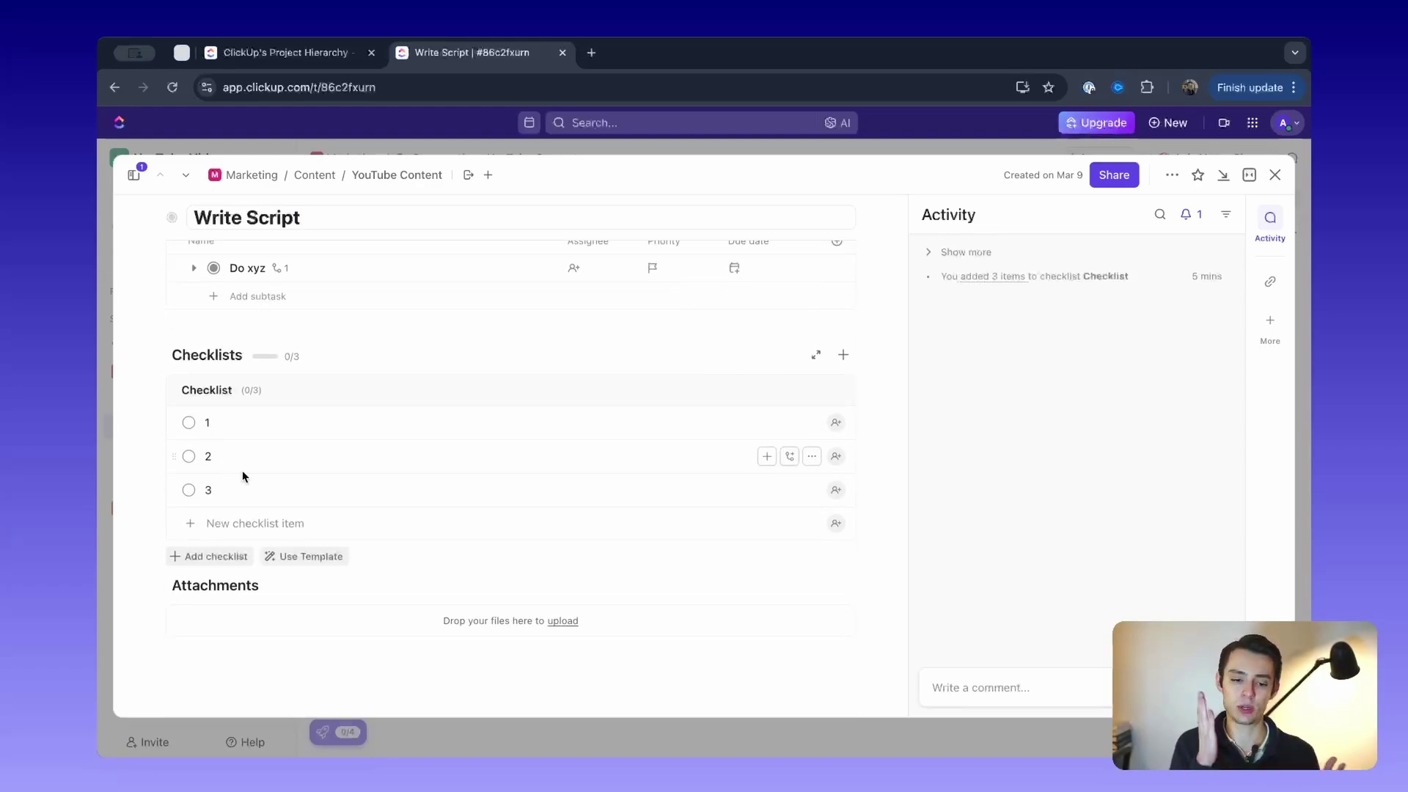
pyautogui.scroll(5, 242, 476)
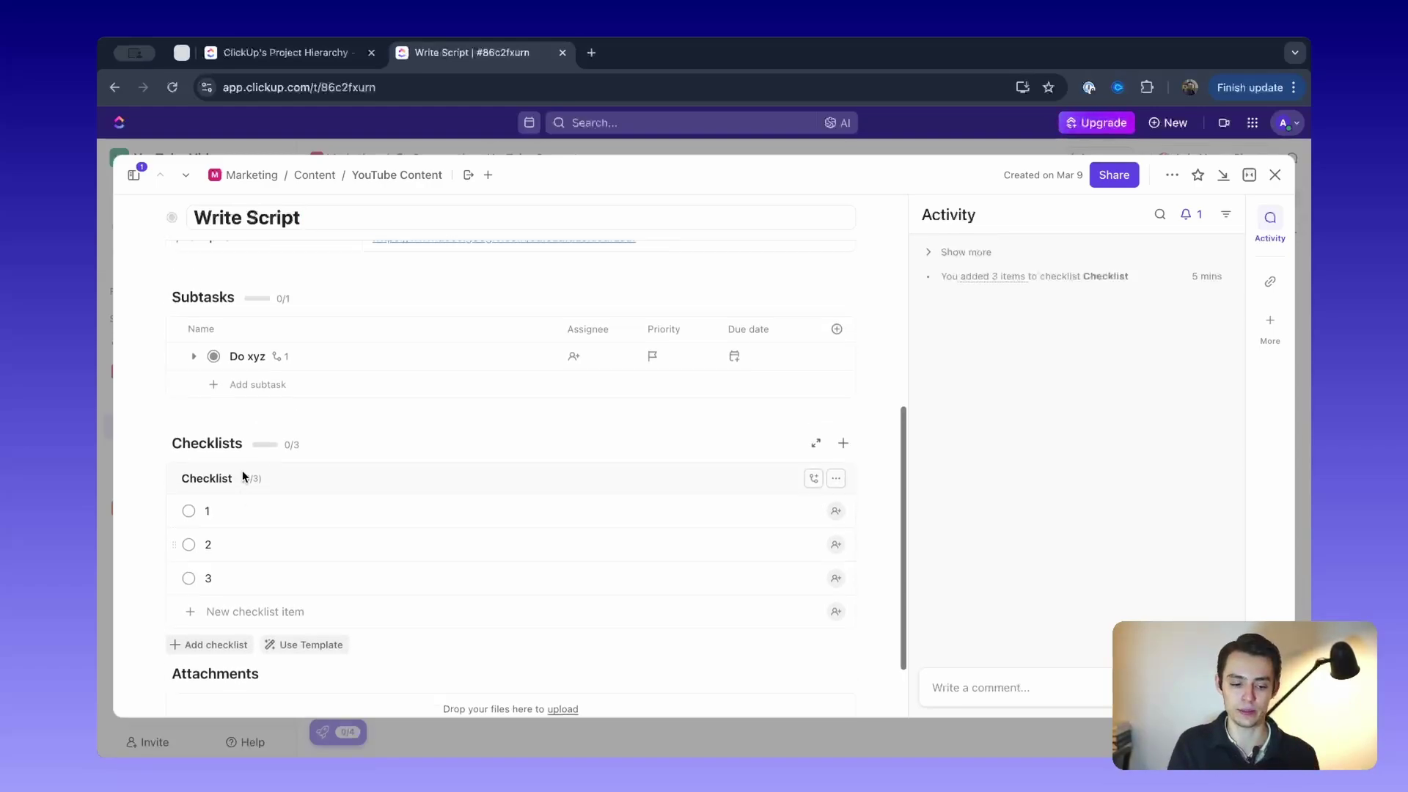
# Rename the first two items of the Write Script task's checklist to "1 asdasd" and "2gsdg"
pyautogui.scroll(-5, 253, 371)
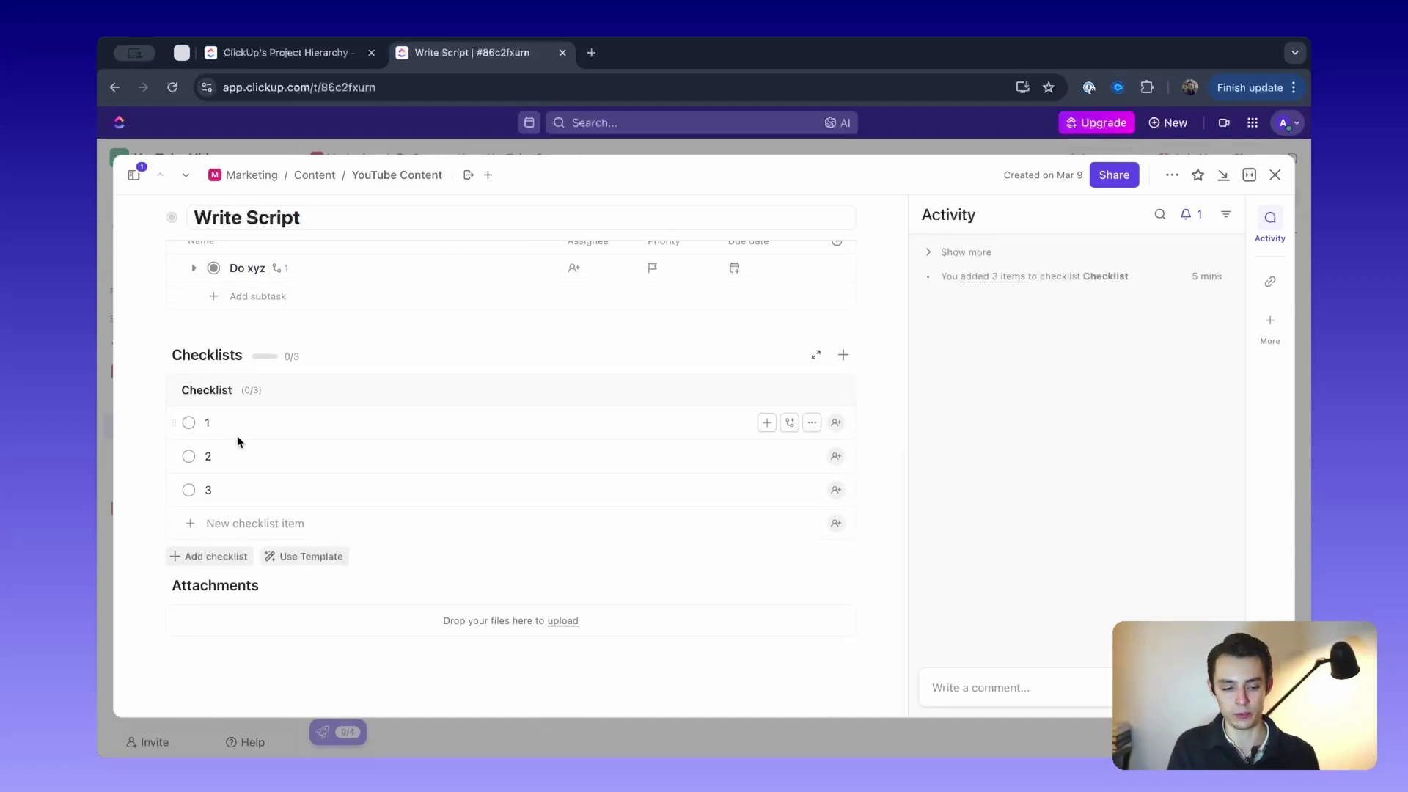
pyautogui.write('asdasd')
pyautogui.click(281, 450)
pyautogui.write('asdg')
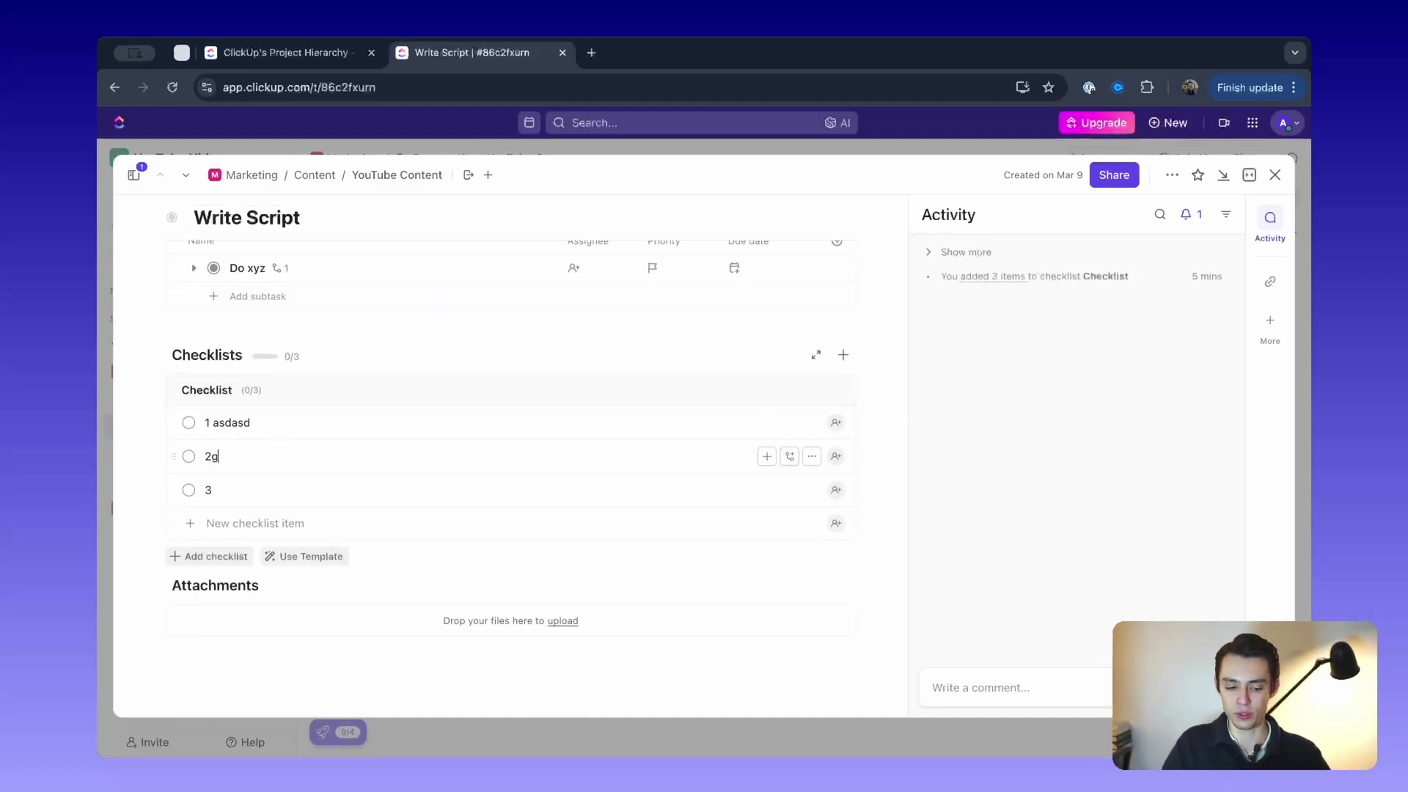
# Look over the Write Script task from its edited checklist up to its properties, and close the task
pyautogui.scroll(2, 296, 480)
pyautogui.scroll(2, 297, 480)
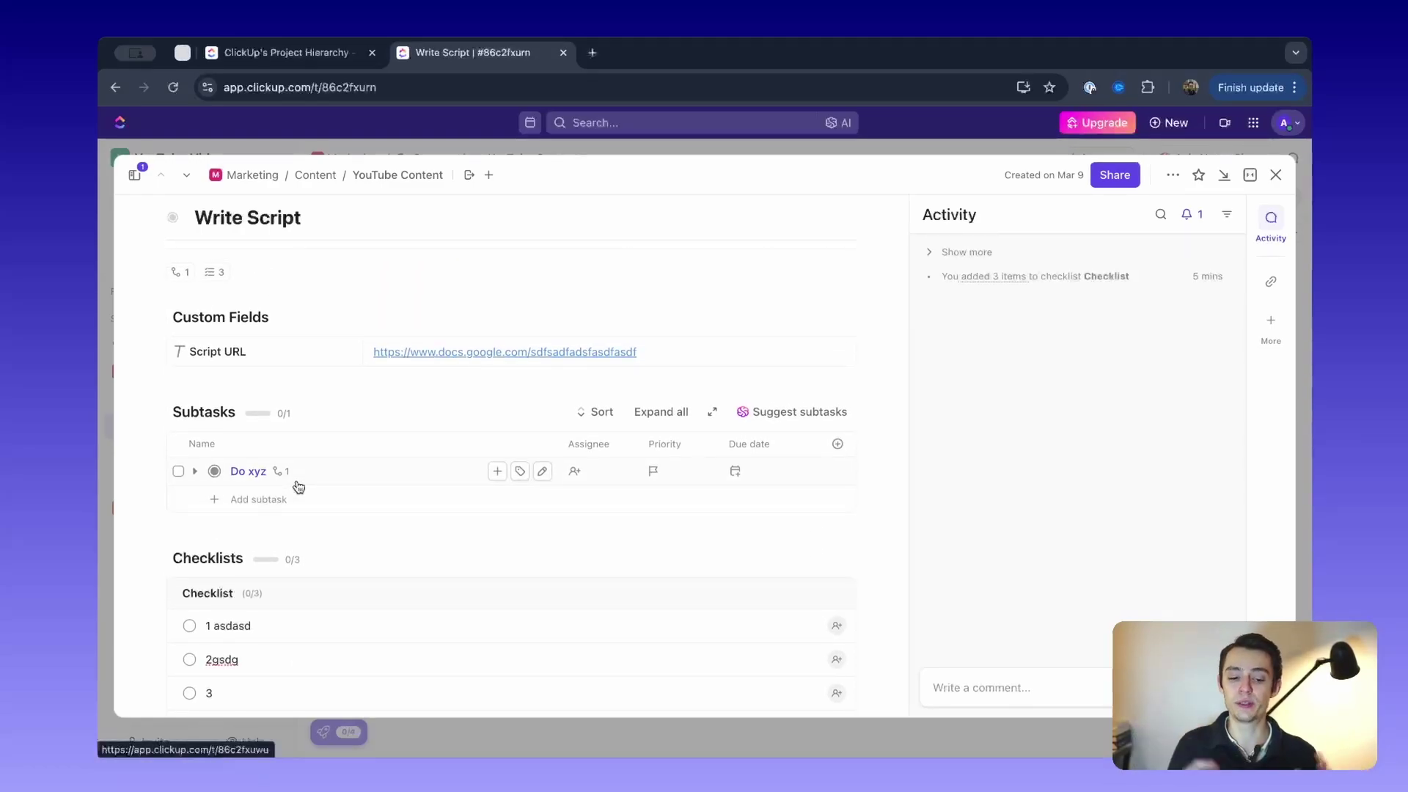
pyautogui.scroll(5, 296, 484)
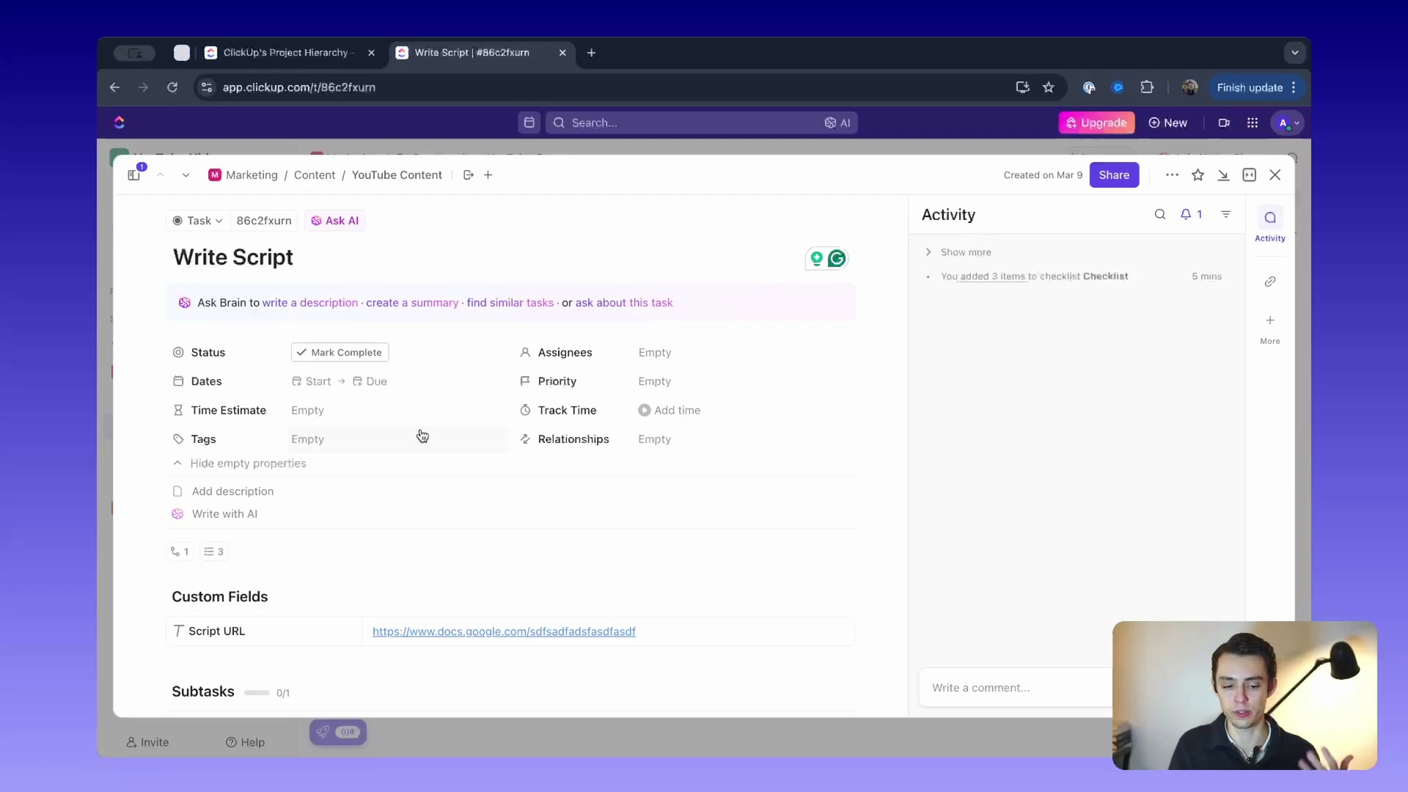
pyautogui.scroll(-5, 422, 432)
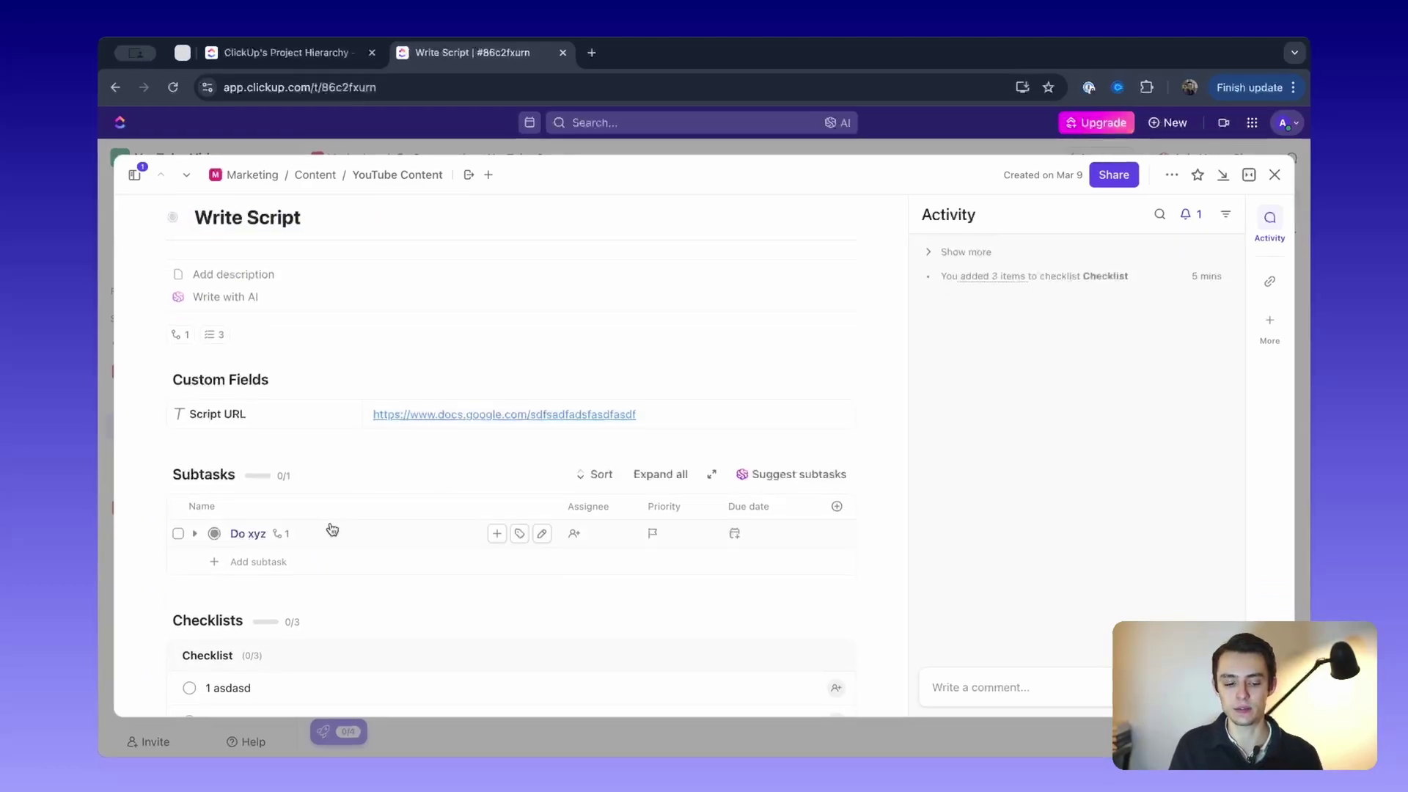
pyautogui.scroll(-1, 330, 528)
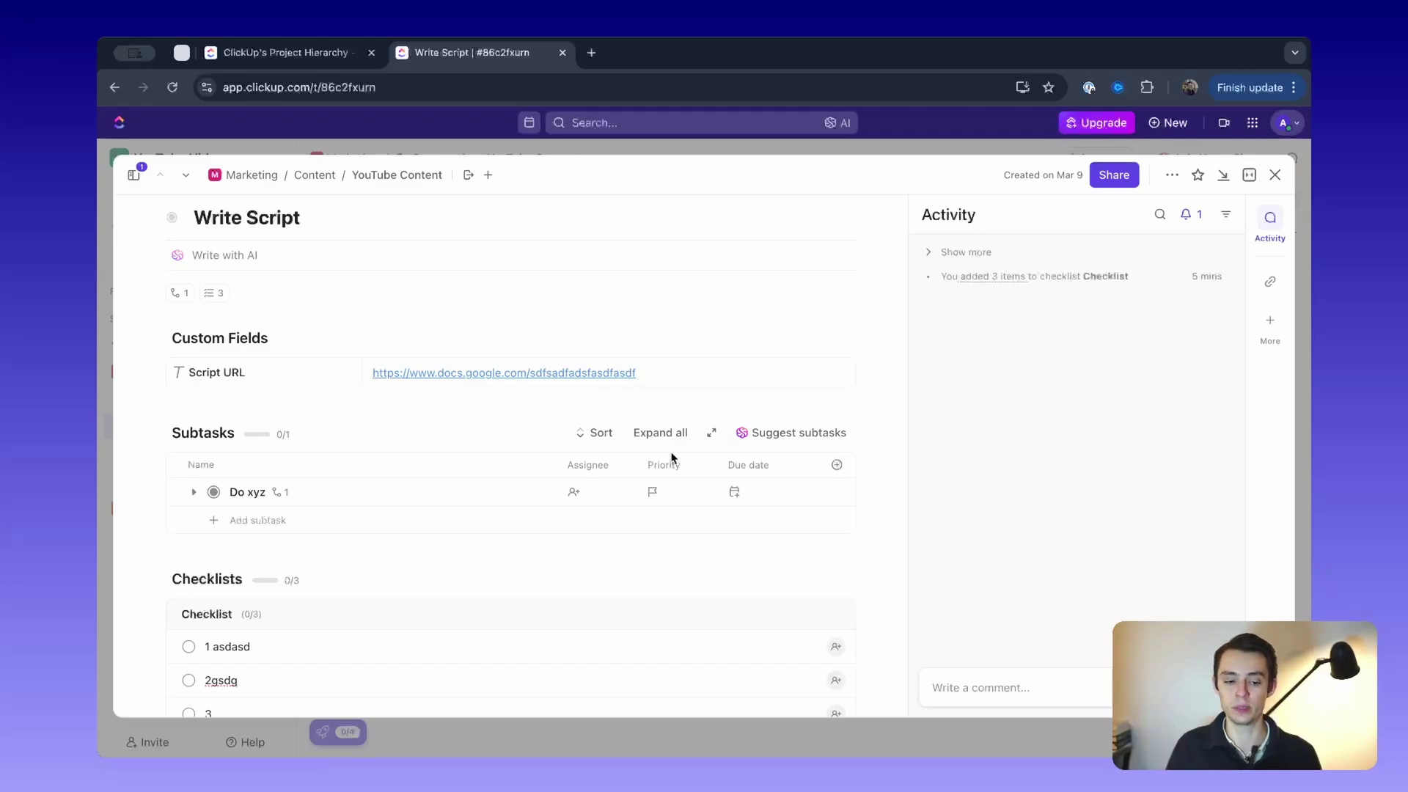
pyautogui.scroll(6, 672, 457)
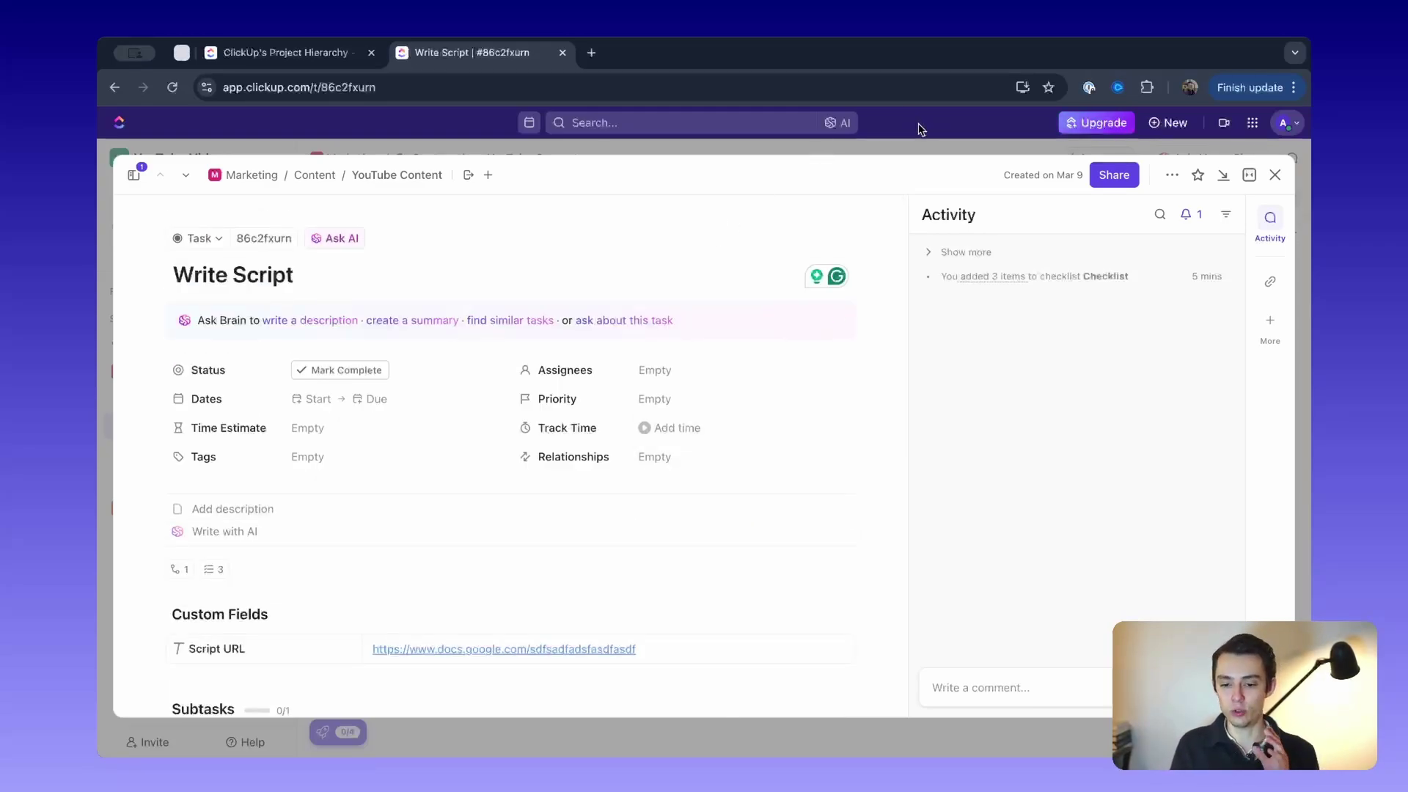
pyautogui.click(1275, 174)
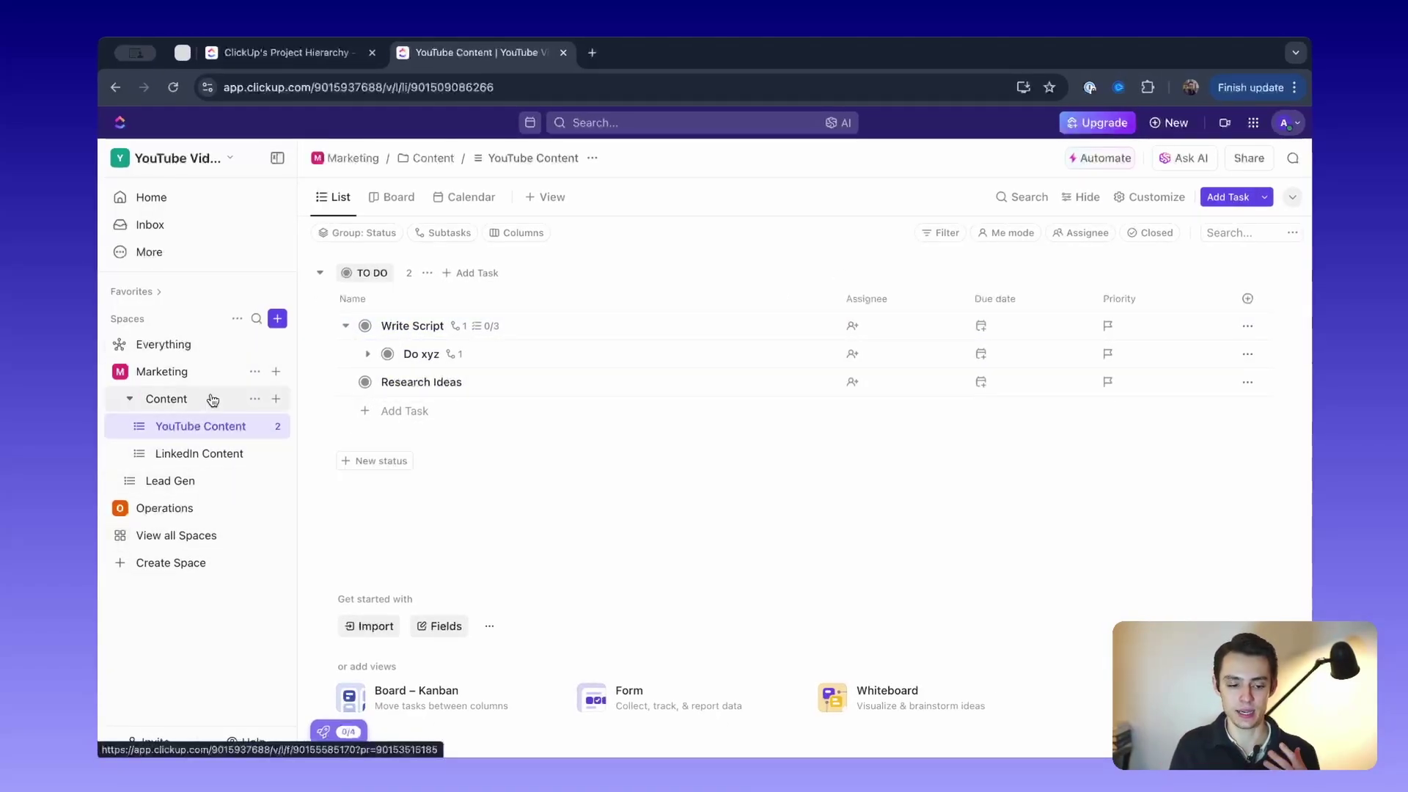
# Create a new whiteboard inside the Content folder of the Marketing space and look over its canvas
pyautogui.click(276, 399)
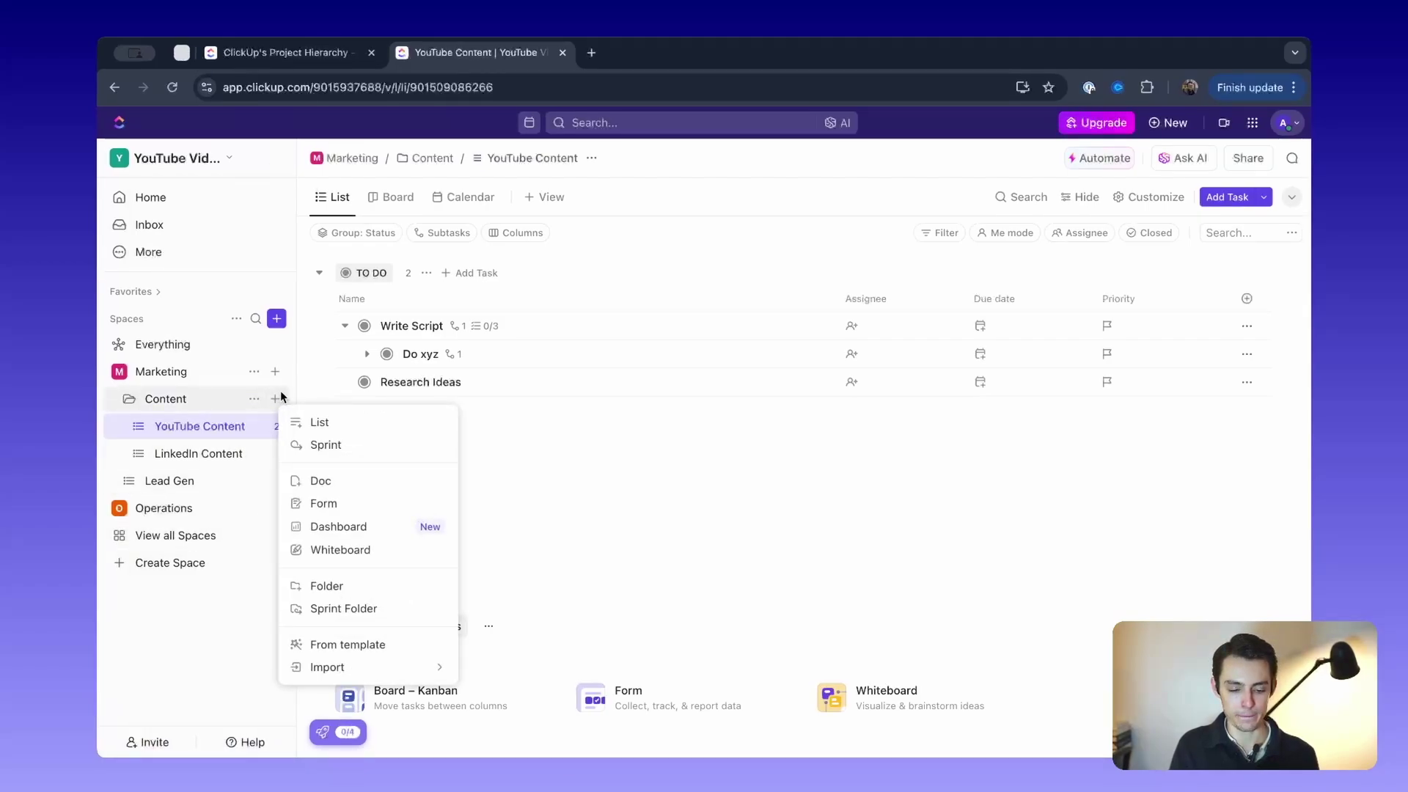
pyautogui.click(343, 548)
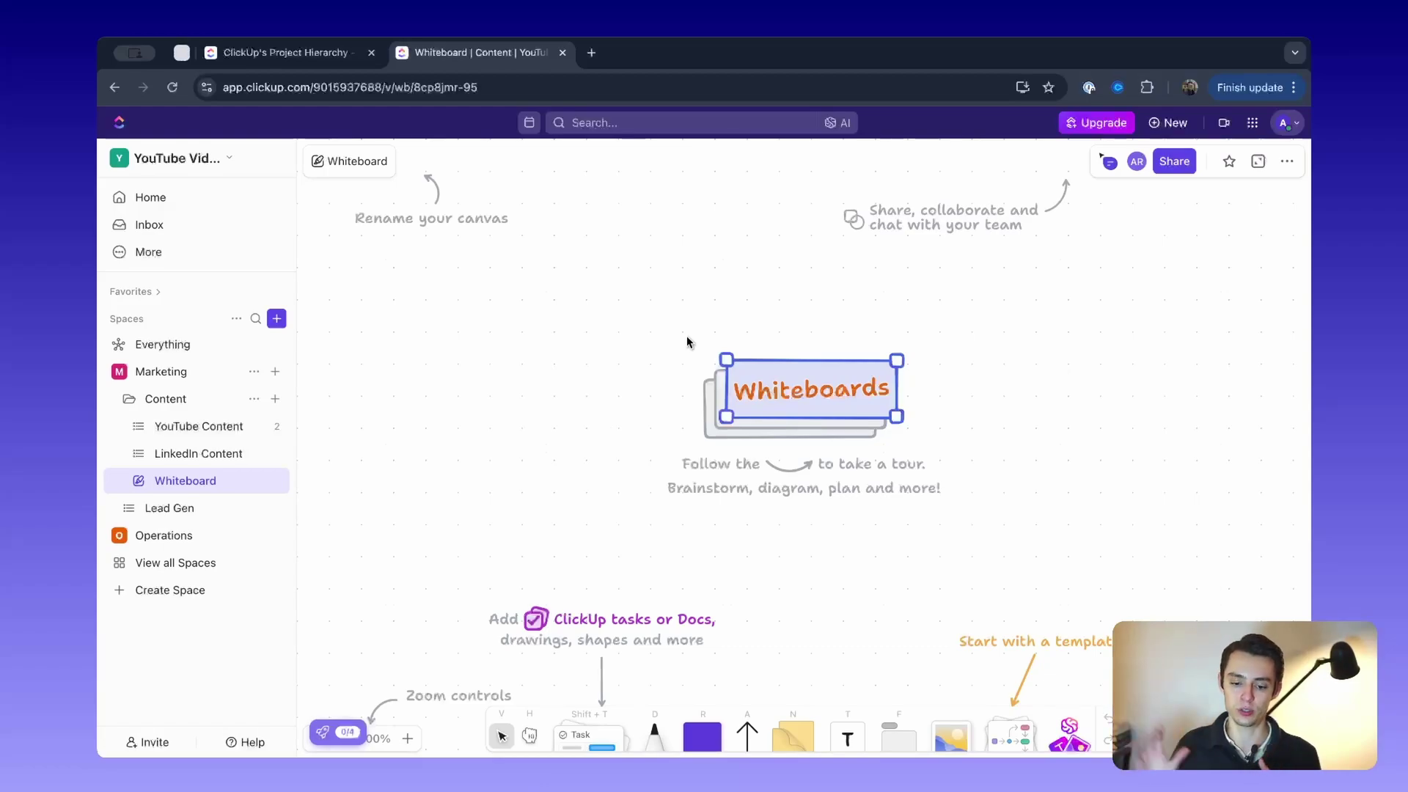
pyautogui.scroll(-5, 628, 400)
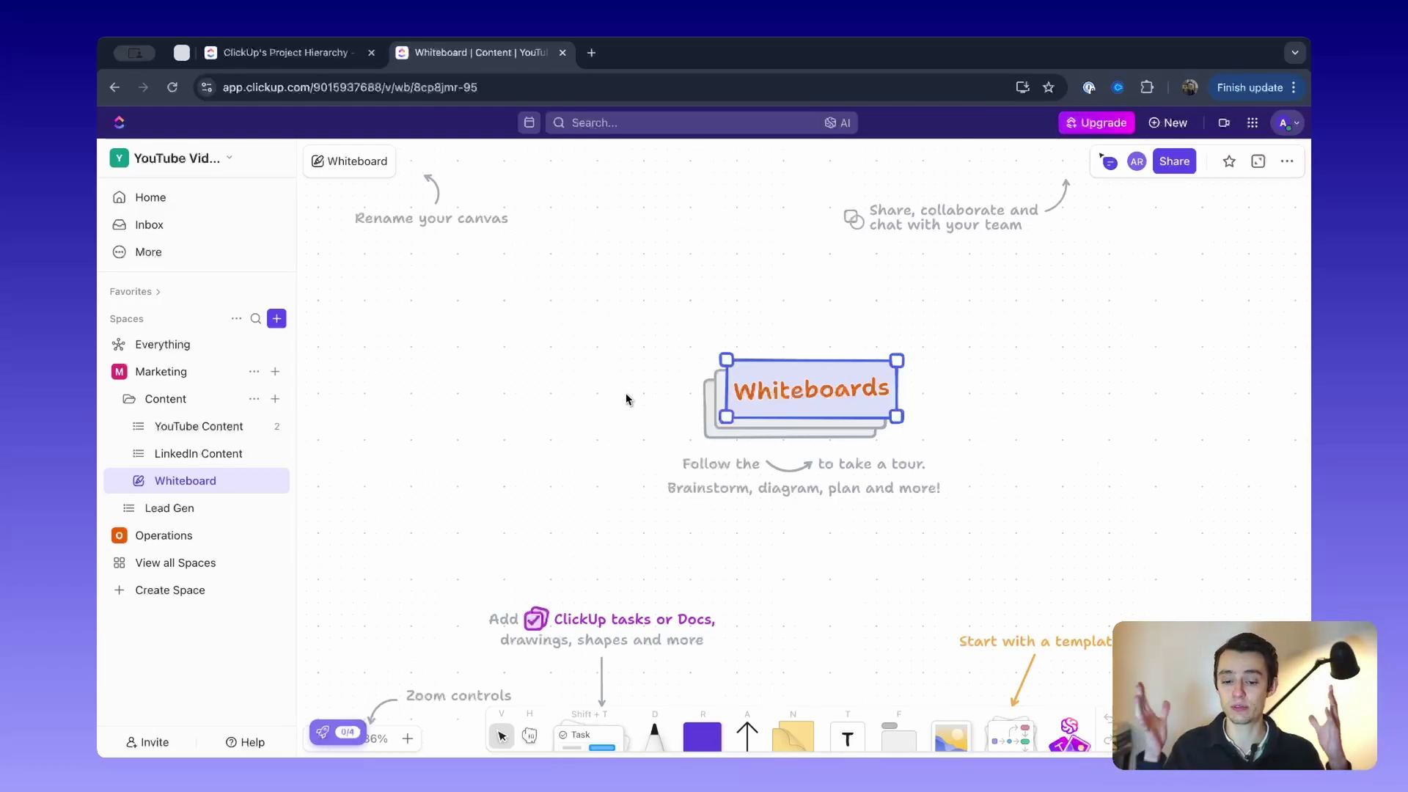
# Draw a rectangle in the middle of the empty whiteboard and shift it slightly sideways
pyautogui.scroll(-5, 622, 400)
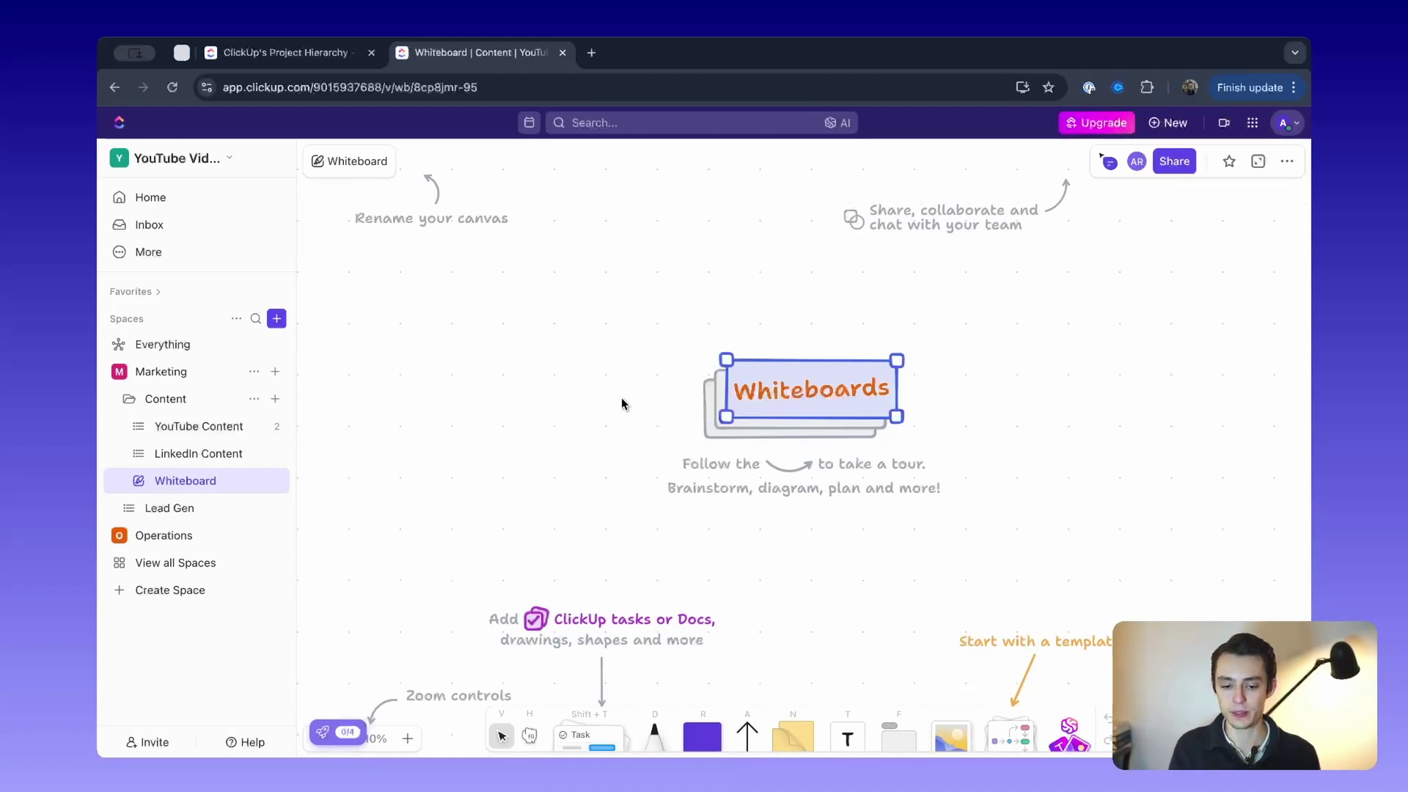
pyautogui.scroll(5, 622, 398)
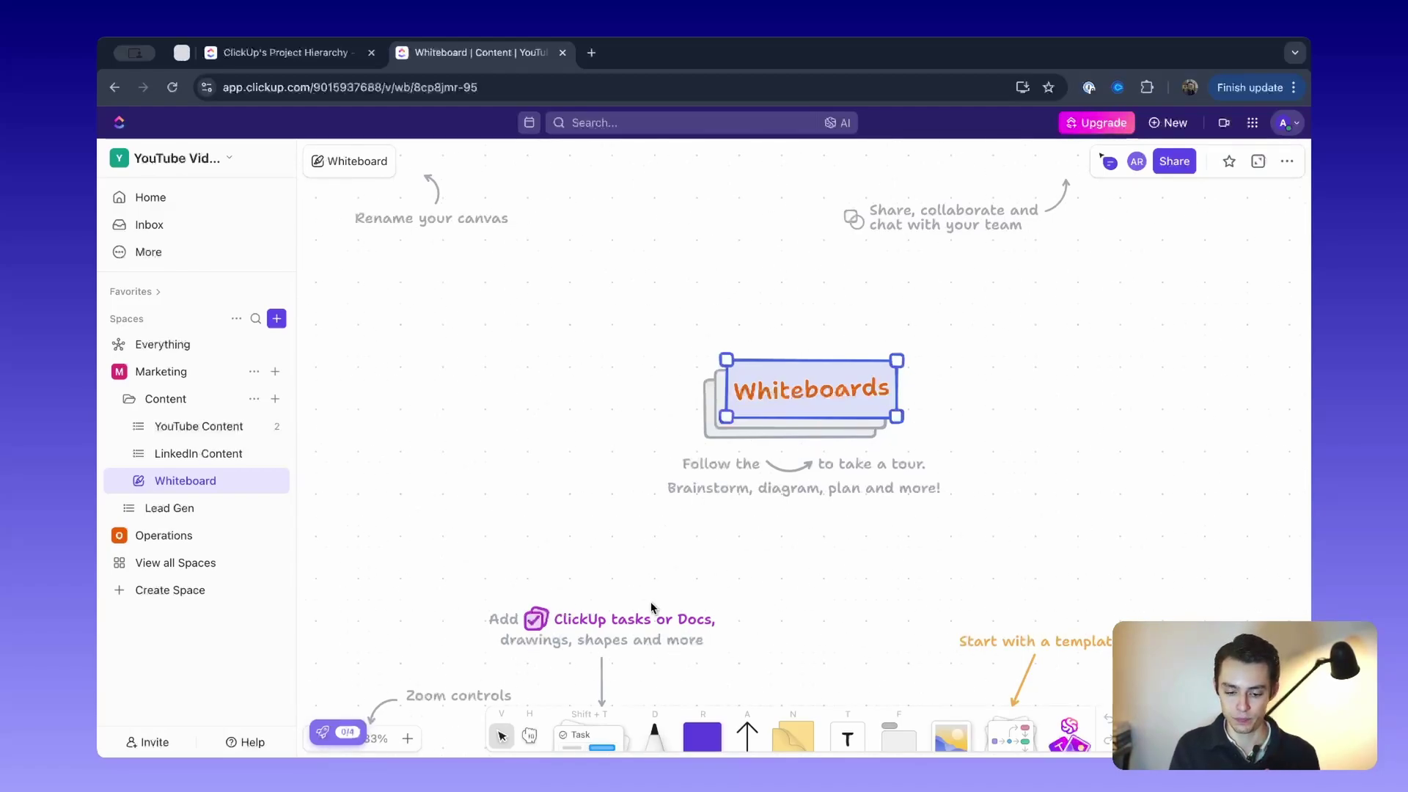
pyautogui.click(703, 731)
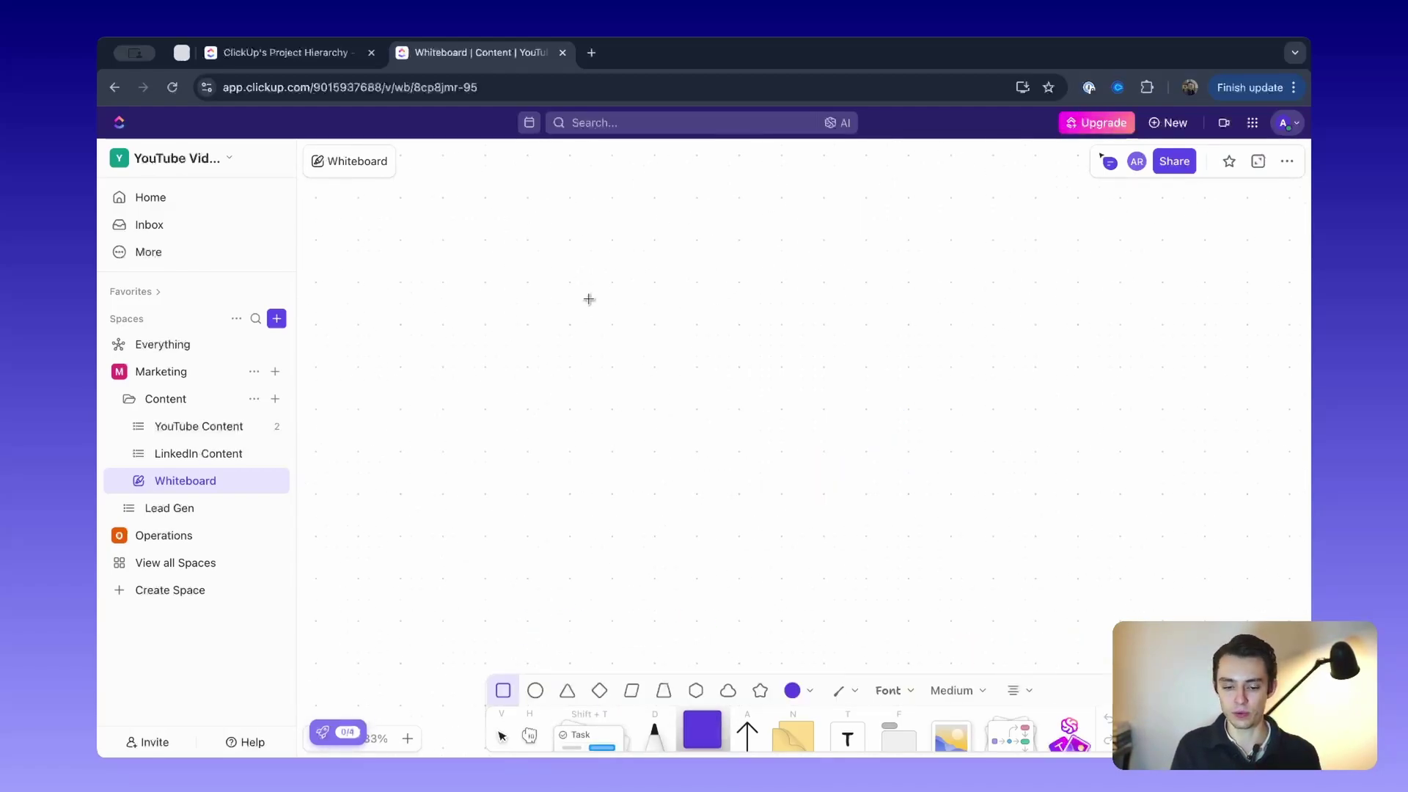
pyautogui.moveTo(595, 316); pyautogui.dragTo(738, 429)
pyautogui.moveTo(739, 430); pyautogui.dragTo(742, 422)
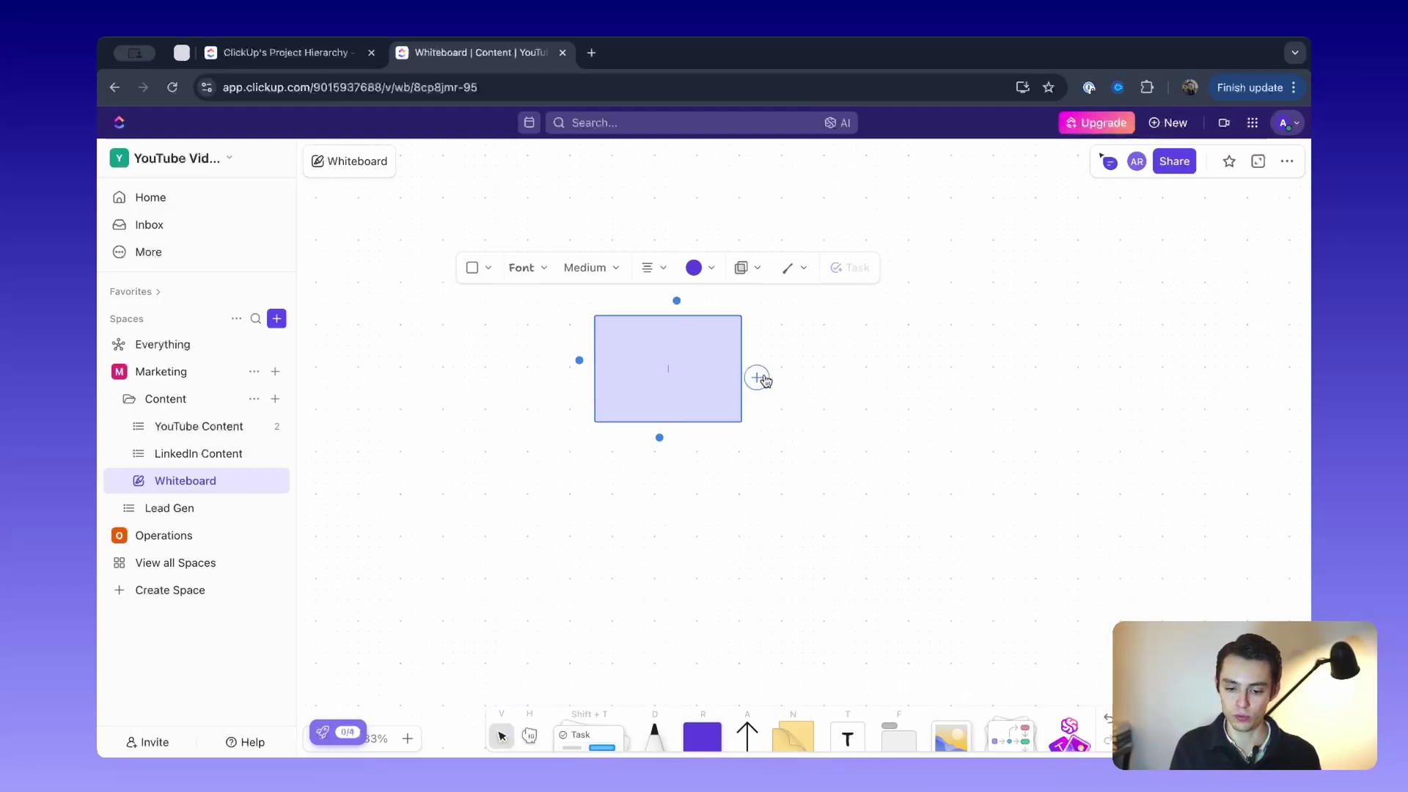
pyautogui.click(688, 591)
pyautogui.moveTo(704, 421); pyautogui.dragTo(656, 426)
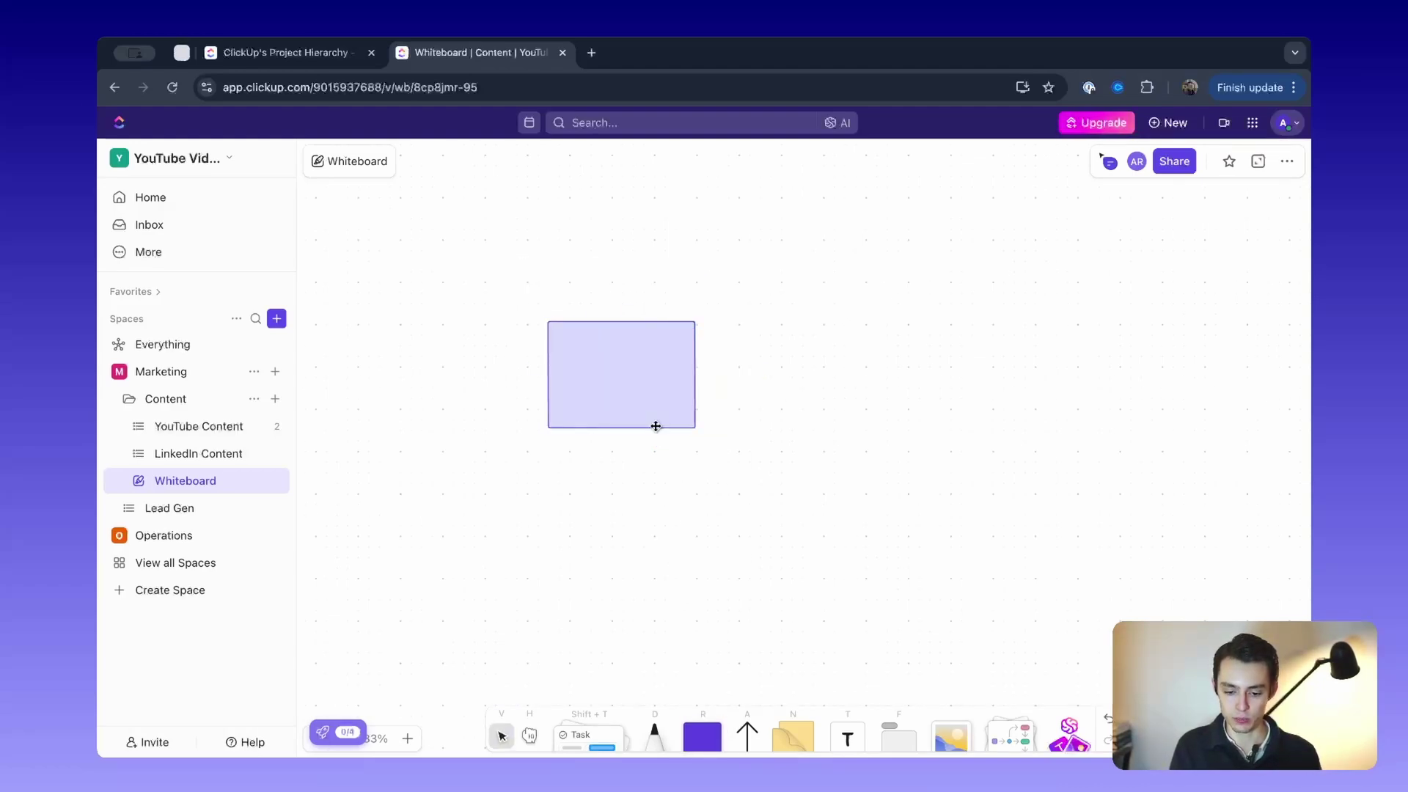
# Add a second rectangle connected by an arrow from the first one and label it "asdasd"
pyautogui.click(710, 383)
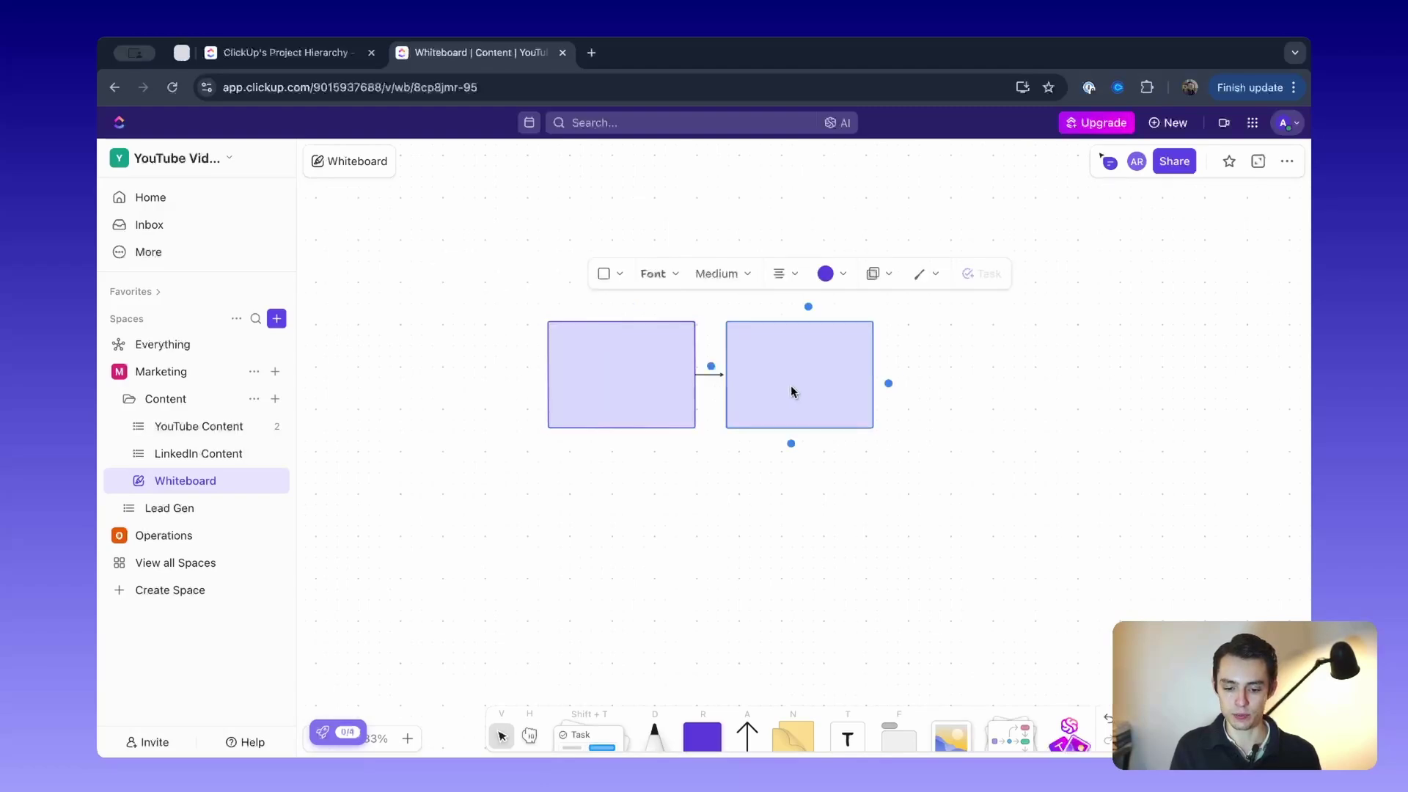
pyautogui.write('asdasd')
pyautogui.click(879, 445)
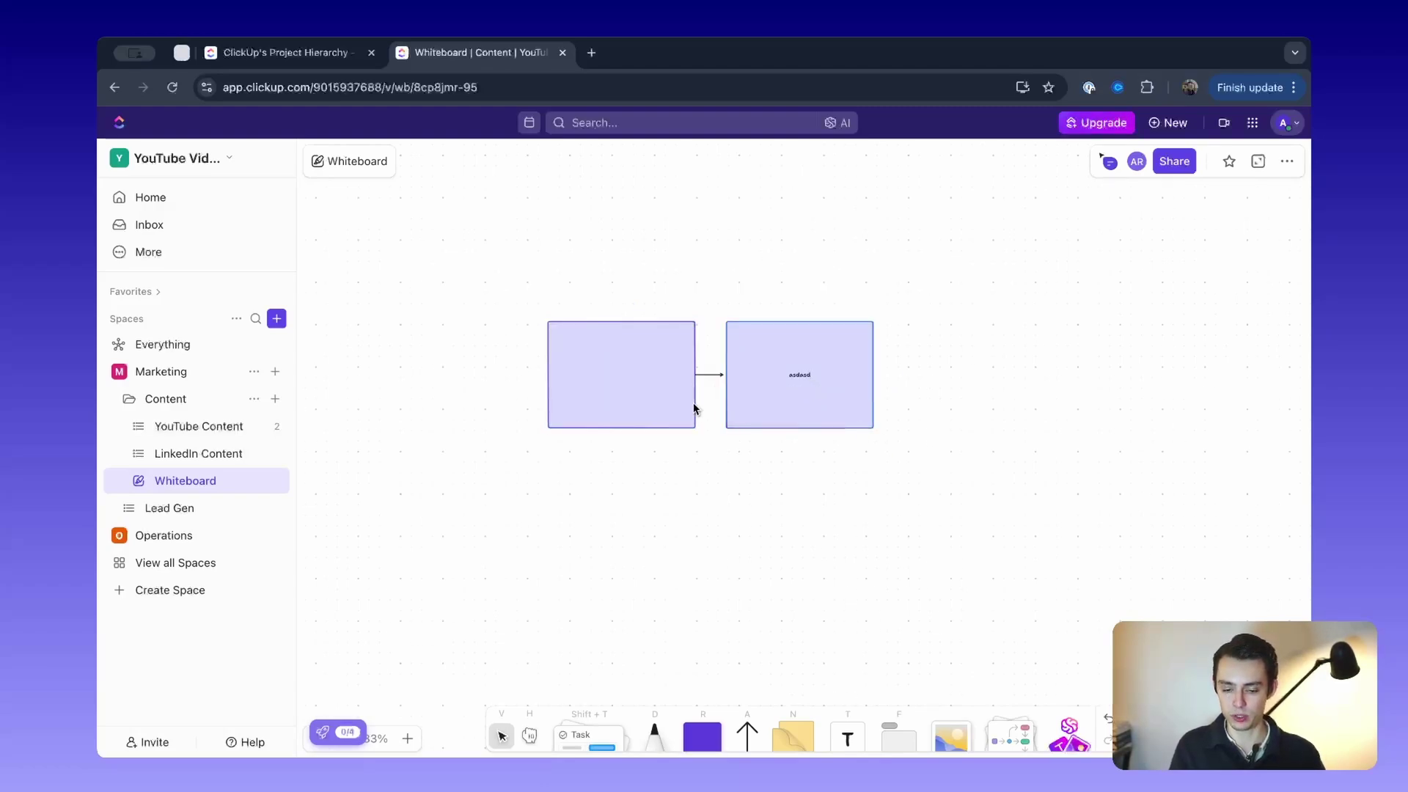
# Draw a diagonal arrow up to the bottom edge of the "asdasd" rectangle and place a sticky note beside it
pyautogui.click(747, 734)
pyautogui.moveTo(717, 572); pyautogui.dragTo(796, 420)
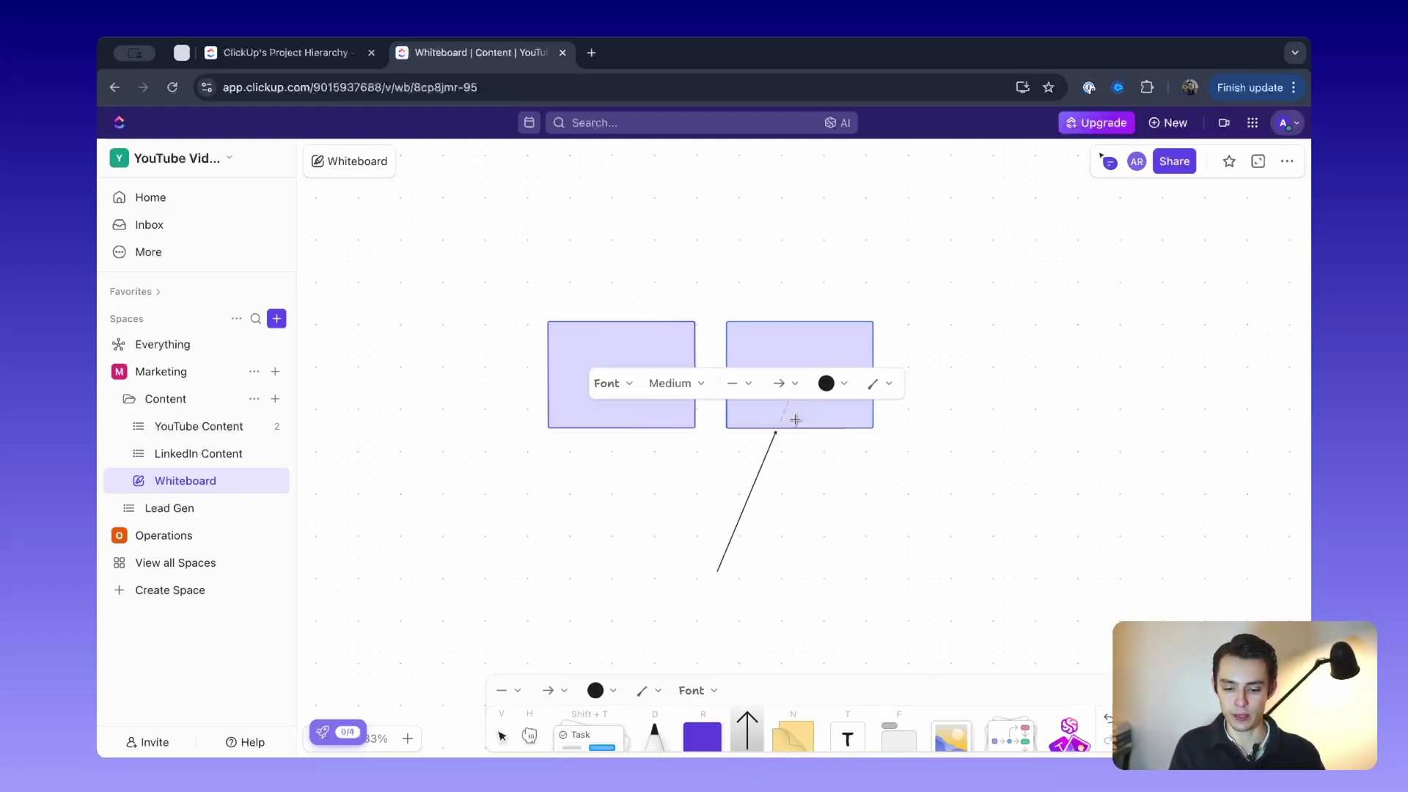
pyautogui.click(922, 509)
pyautogui.click(793, 733)
pyautogui.click(898, 476)
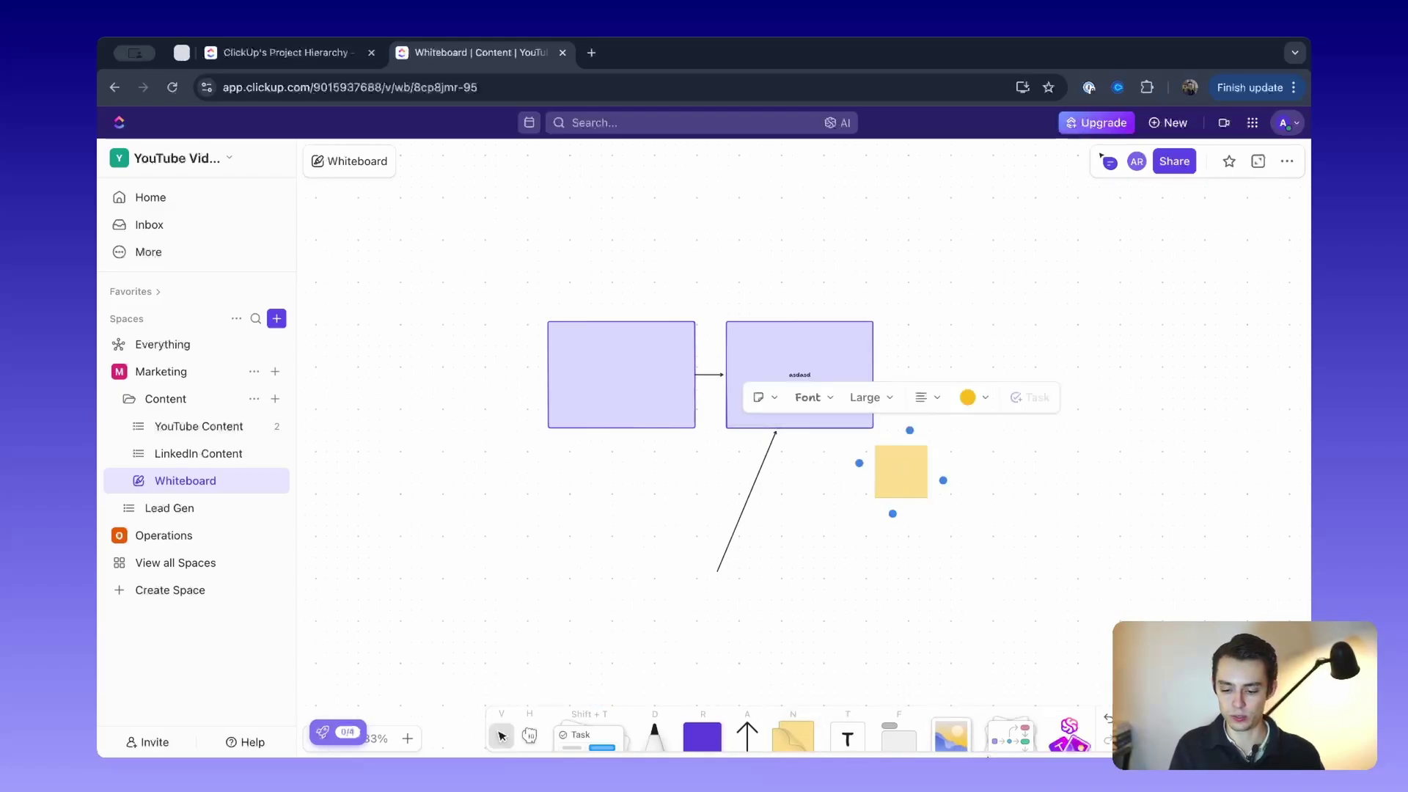
# Browse ClickUp's whiteboard templates and apply the Business Model Canvas template from the Operations category to the whiteboard
pyautogui.click(1012, 730)
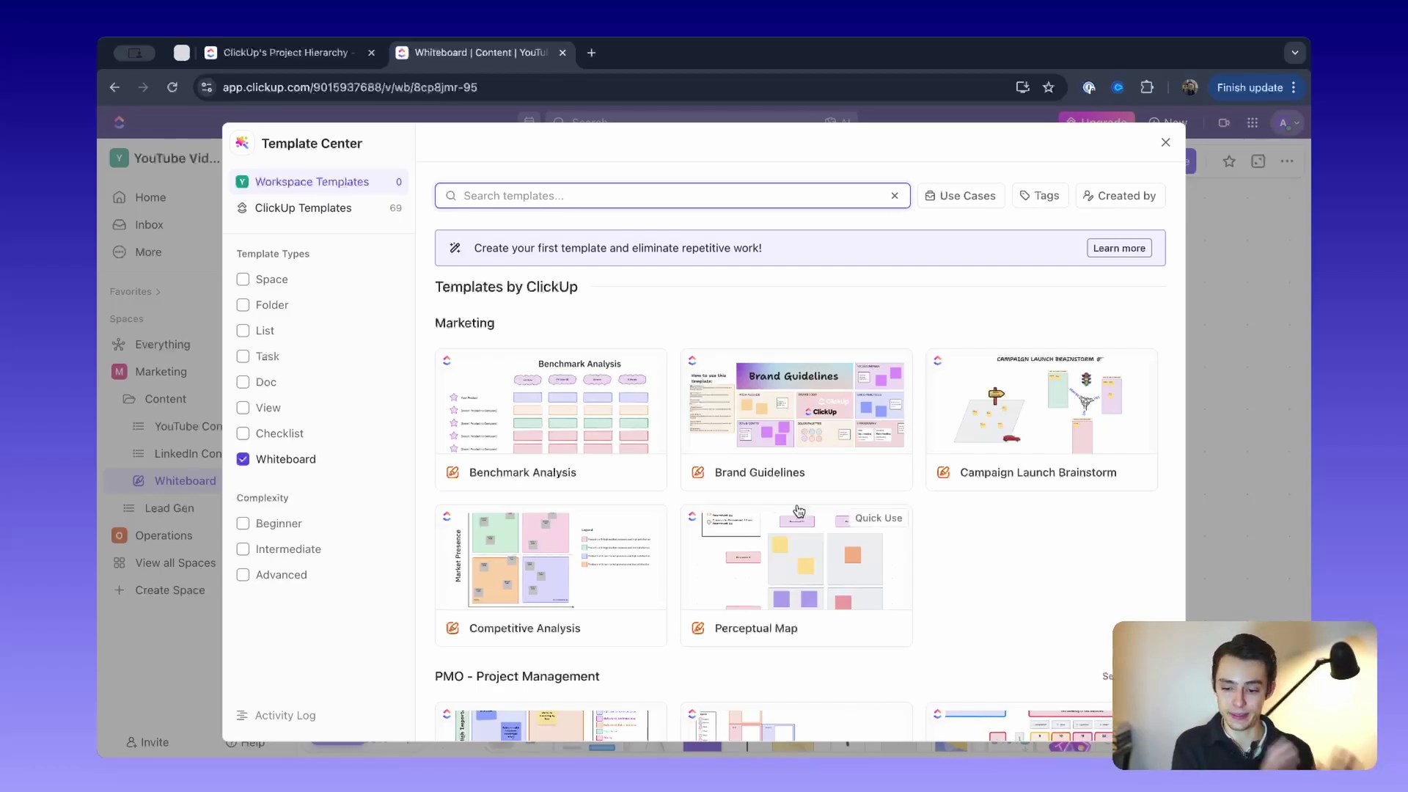
pyautogui.scroll(-3, 799, 511)
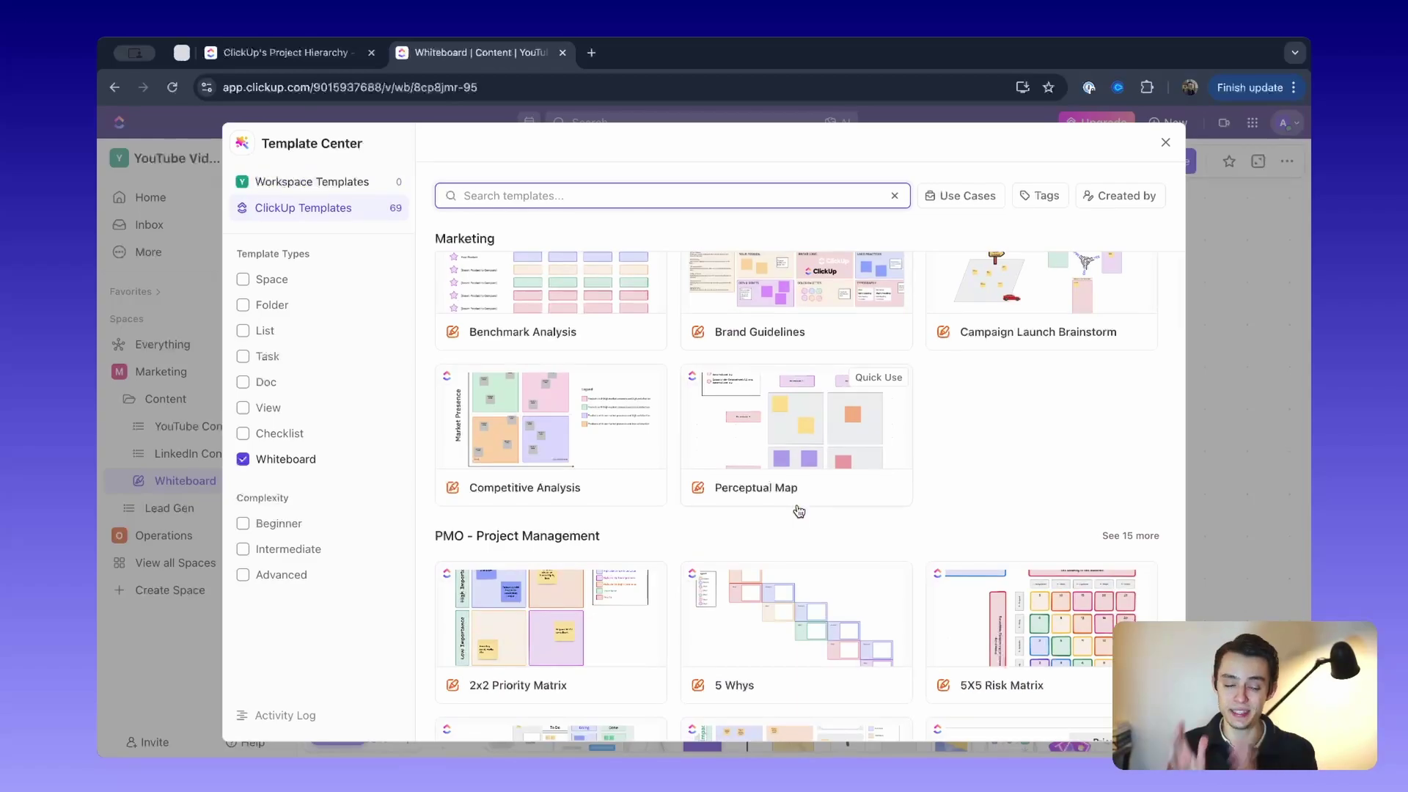
pyautogui.scroll(-10, 800, 511)
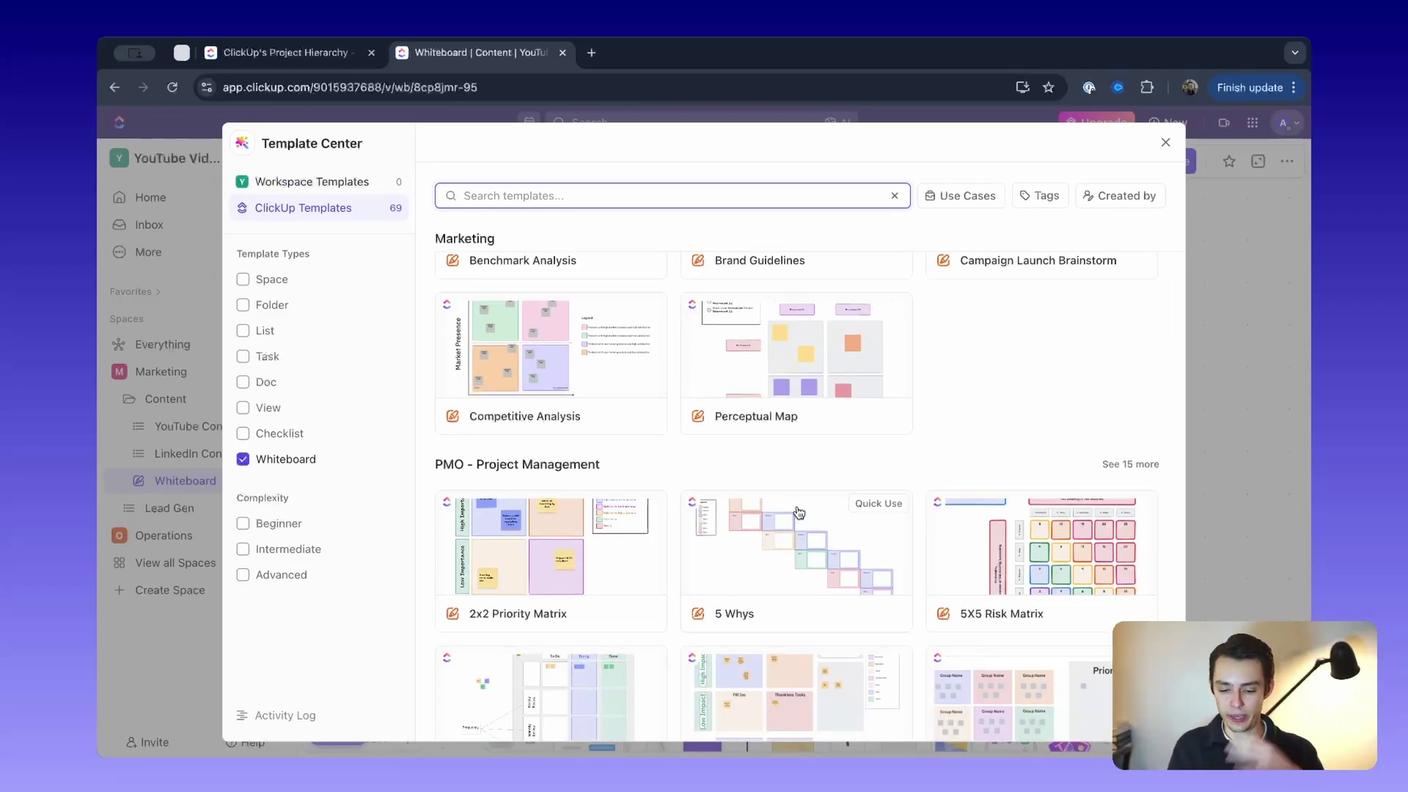
pyautogui.scroll(-5, 799, 511)
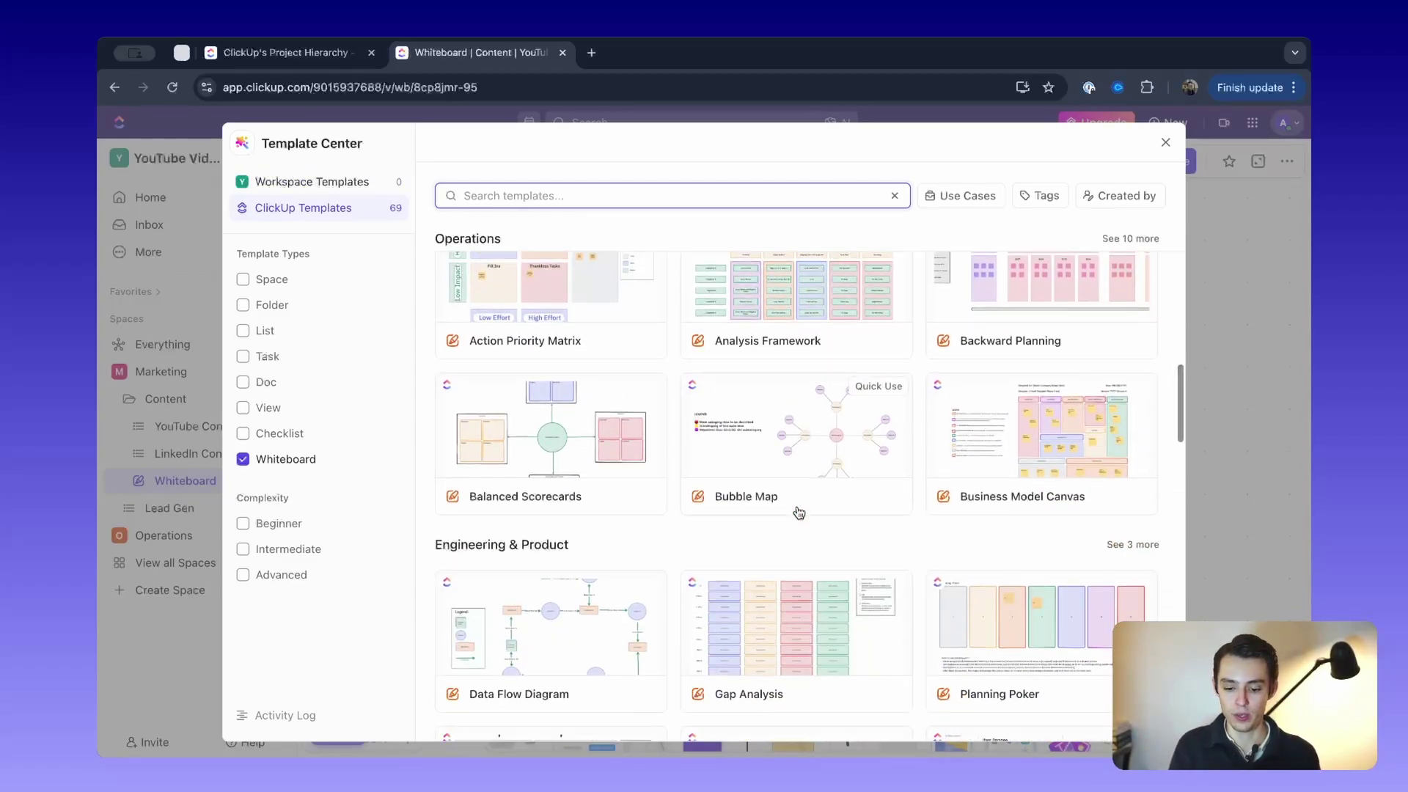
pyautogui.scroll(8, 799, 511)
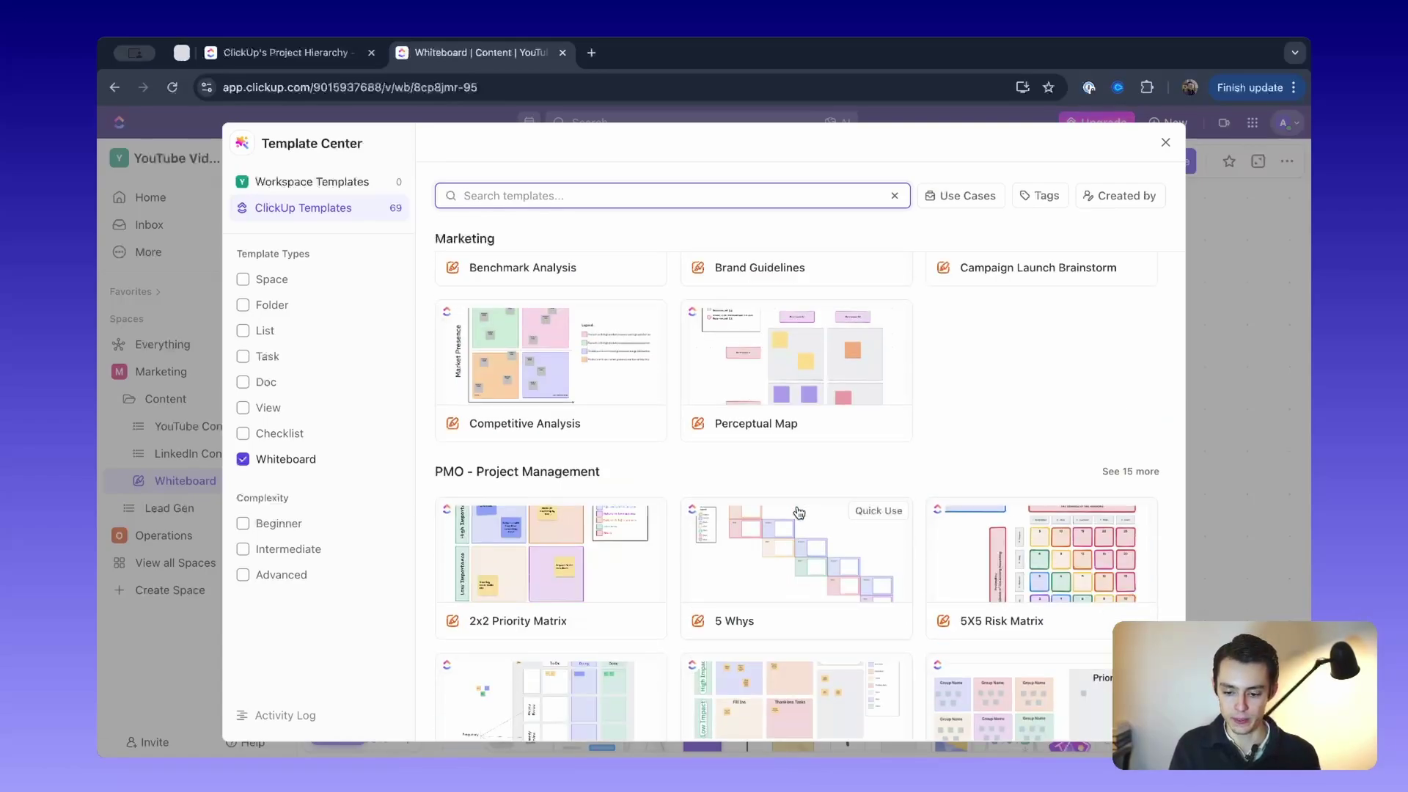
pyautogui.scroll(-4, 800, 511)
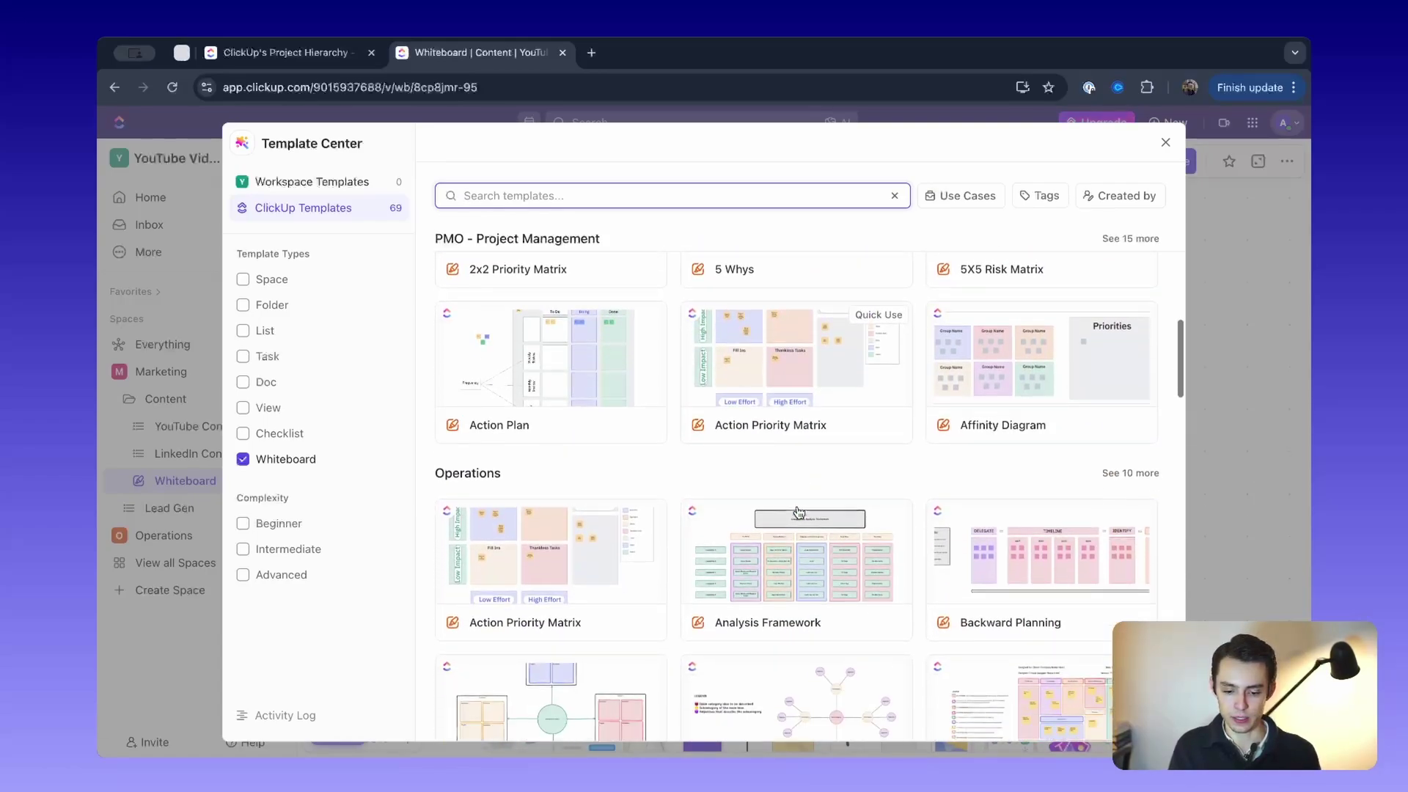
pyautogui.scroll(-4, 799, 512)
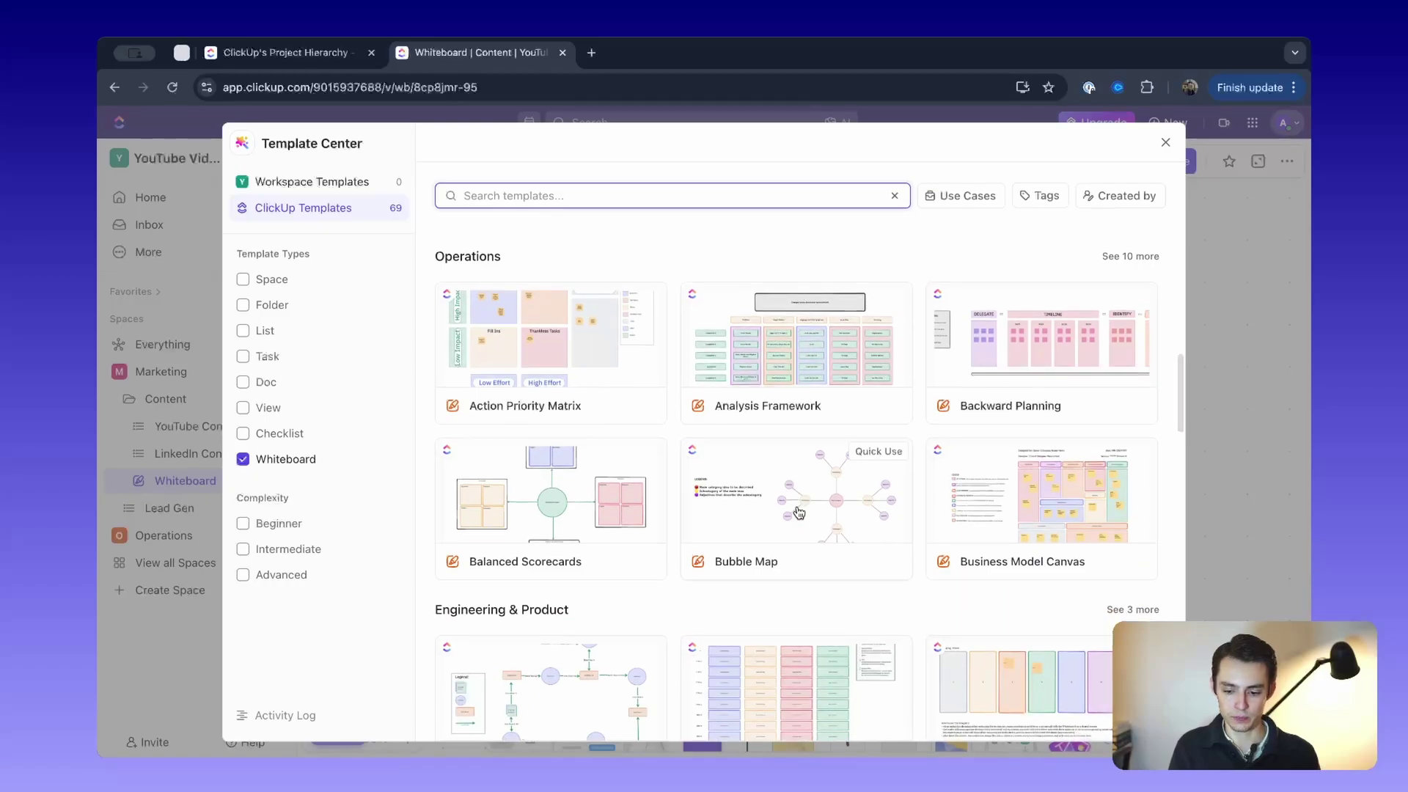
pyautogui.click(1056, 522)
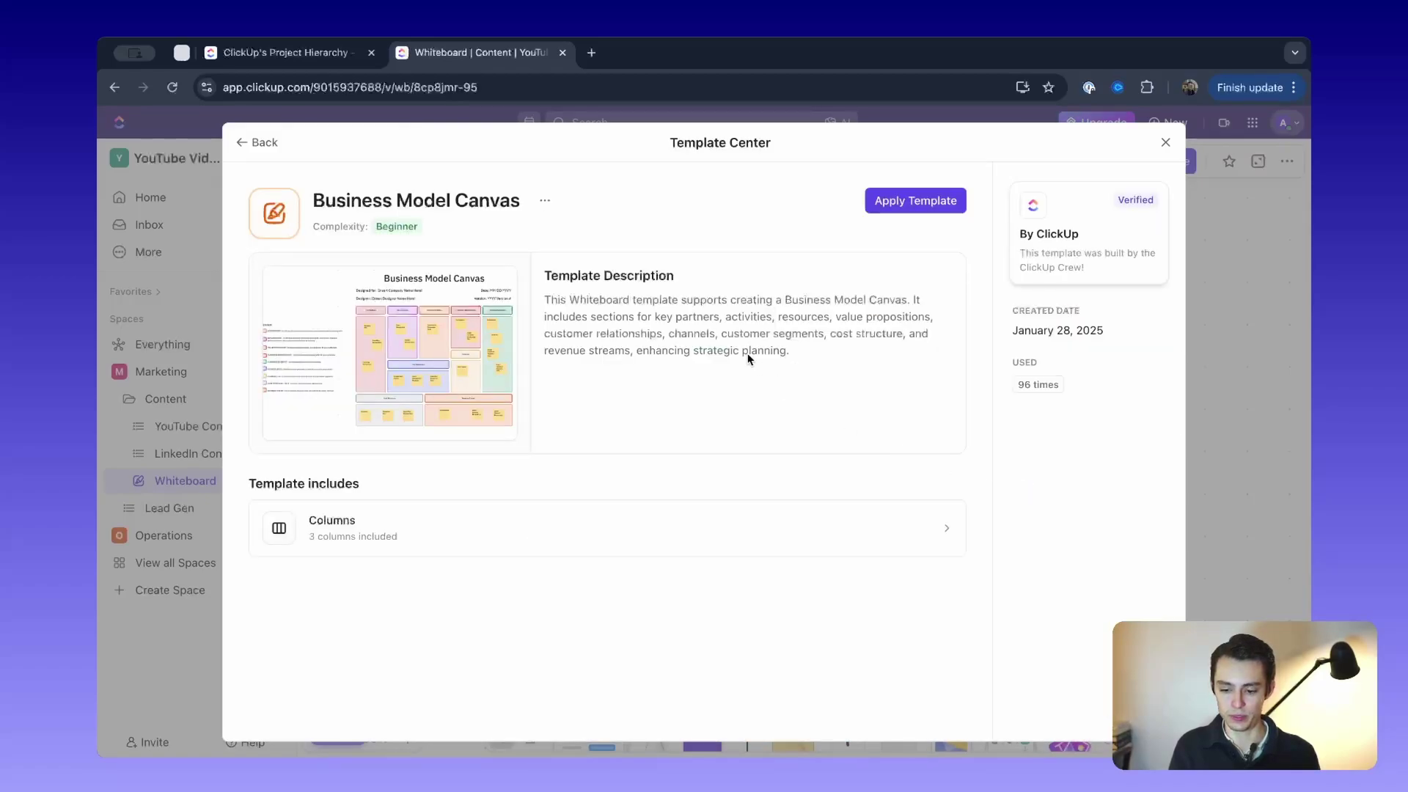
pyautogui.click(893, 201)
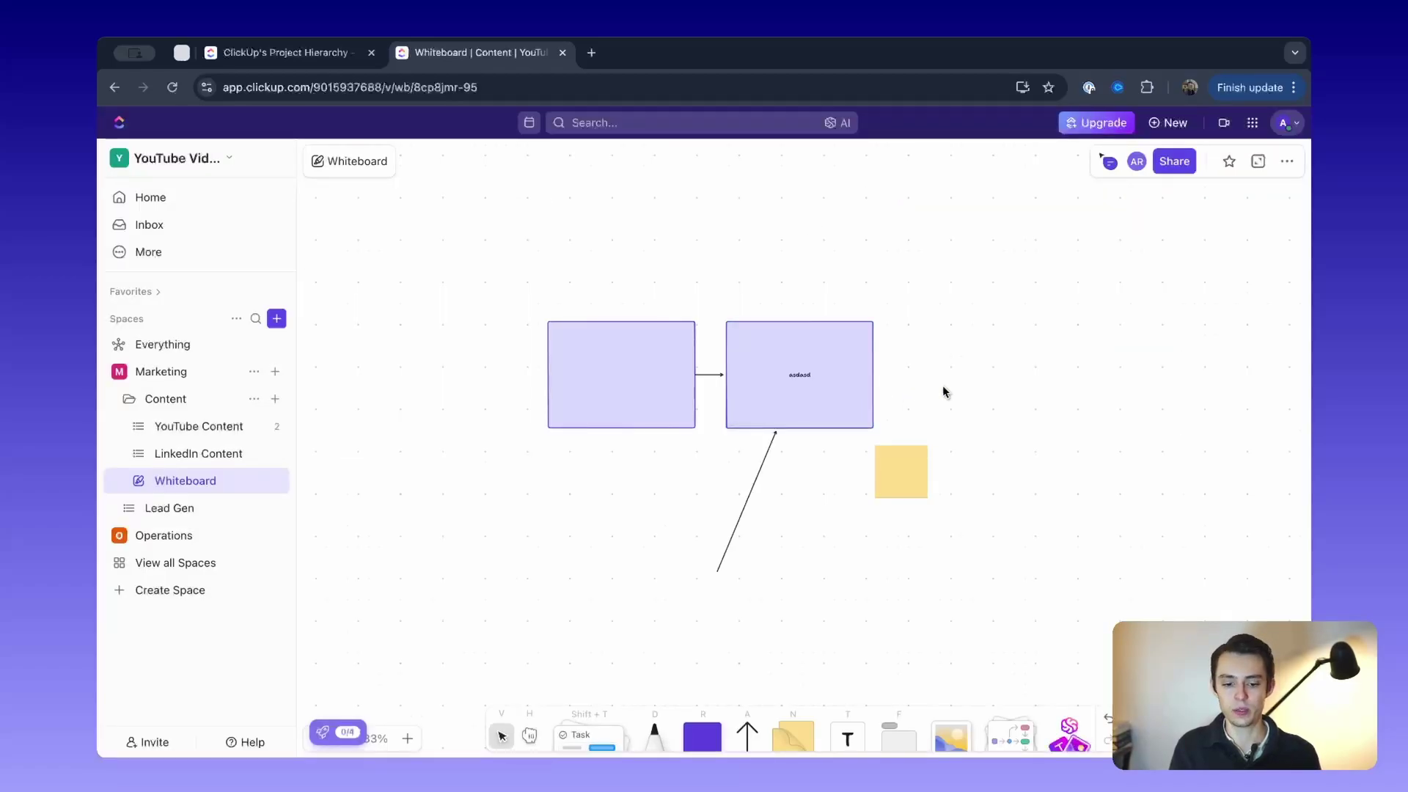
# Deselect the inserted Business Model Canvas and look over its legend, sections and sticky notes
pyautogui.scroll(-1, 548, 379)
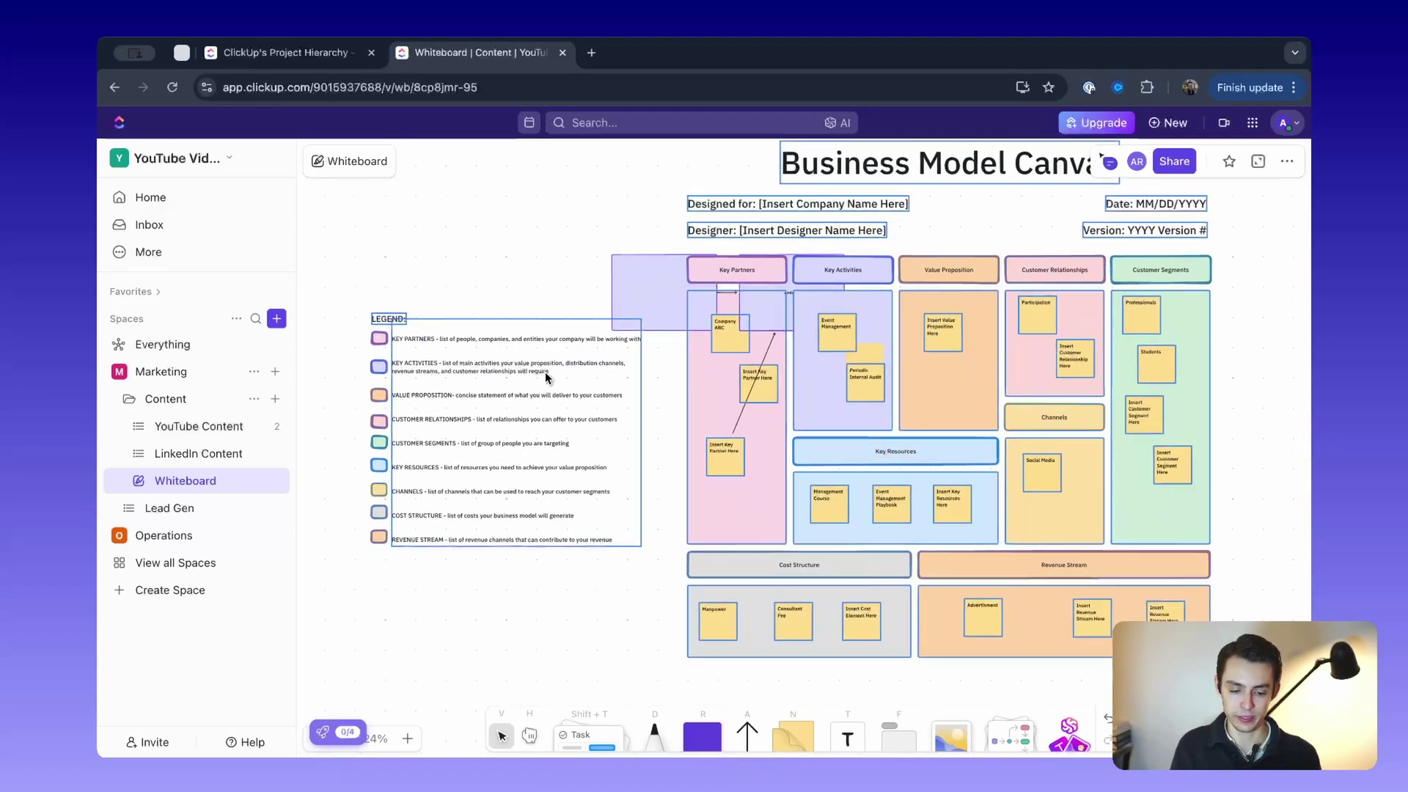
pyautogui.scroll(-5, 547, 379)
pyautogui.scroll(4, 611, 307)
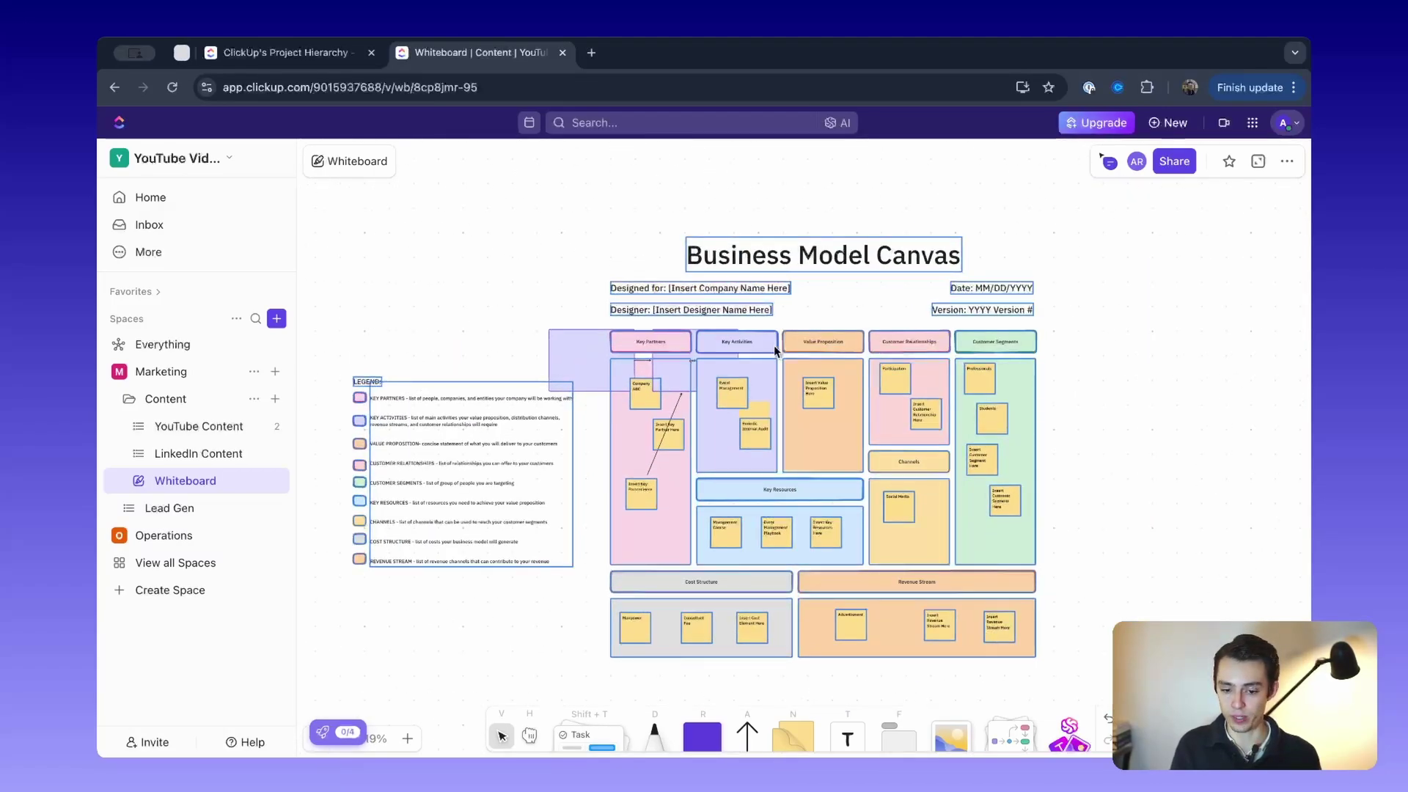
pyautogui.click(763, 353)
pyautogui.click(1074, 373)
pyautogui.scroll(5, 587, 405)
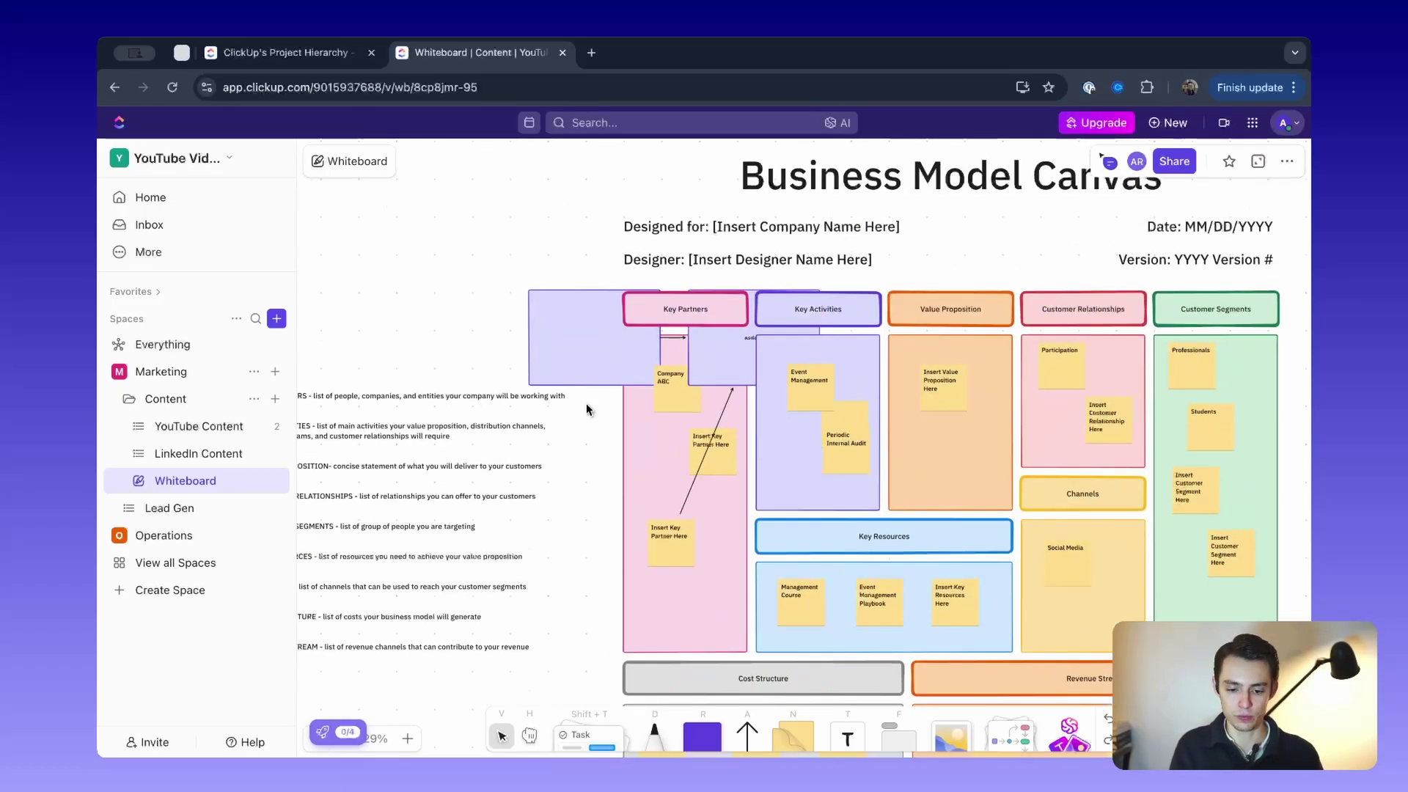
pyautogui.scroll(-8, 587, 407)
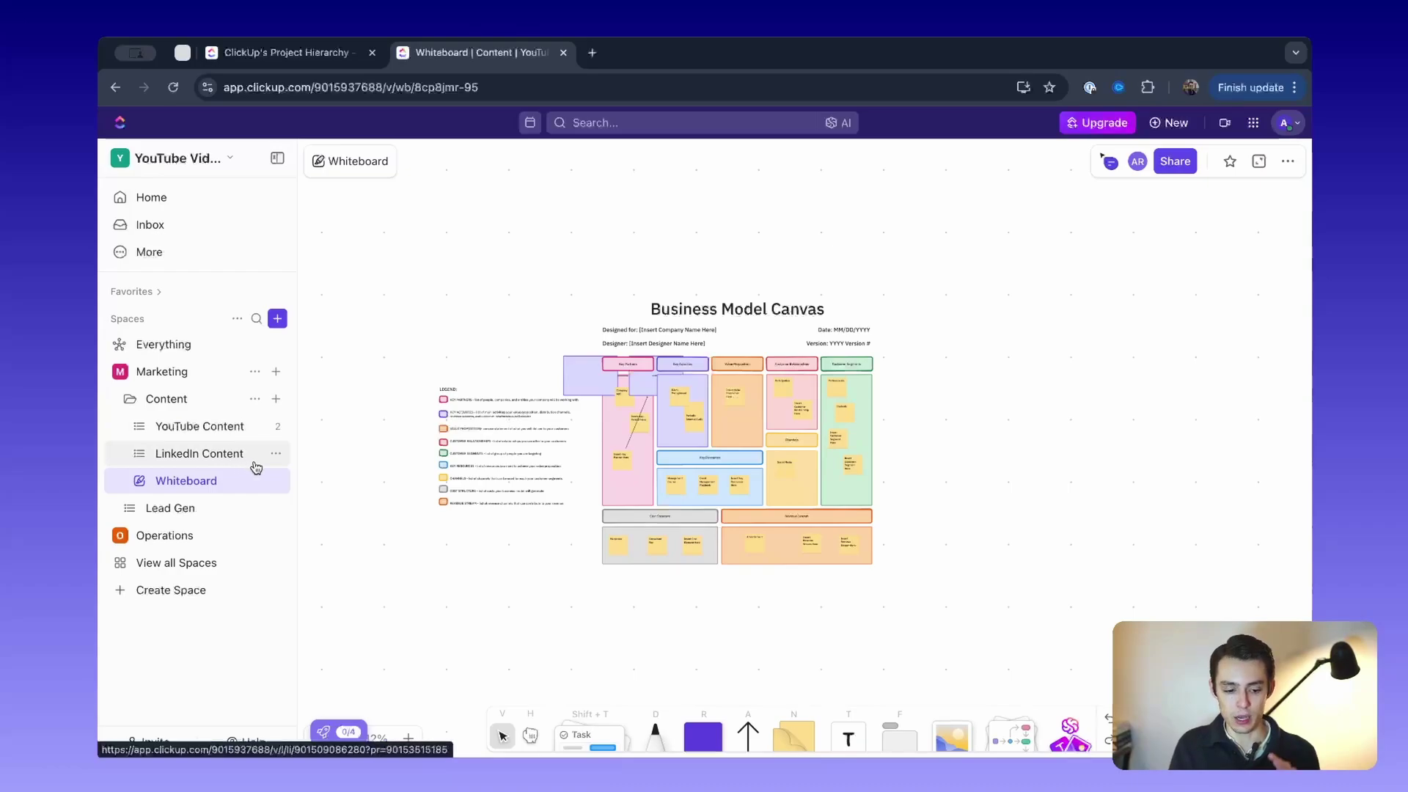
# Create a new doc inside the Content folder, title it "Title" and start its body text
pyautogui.click(275, 400)
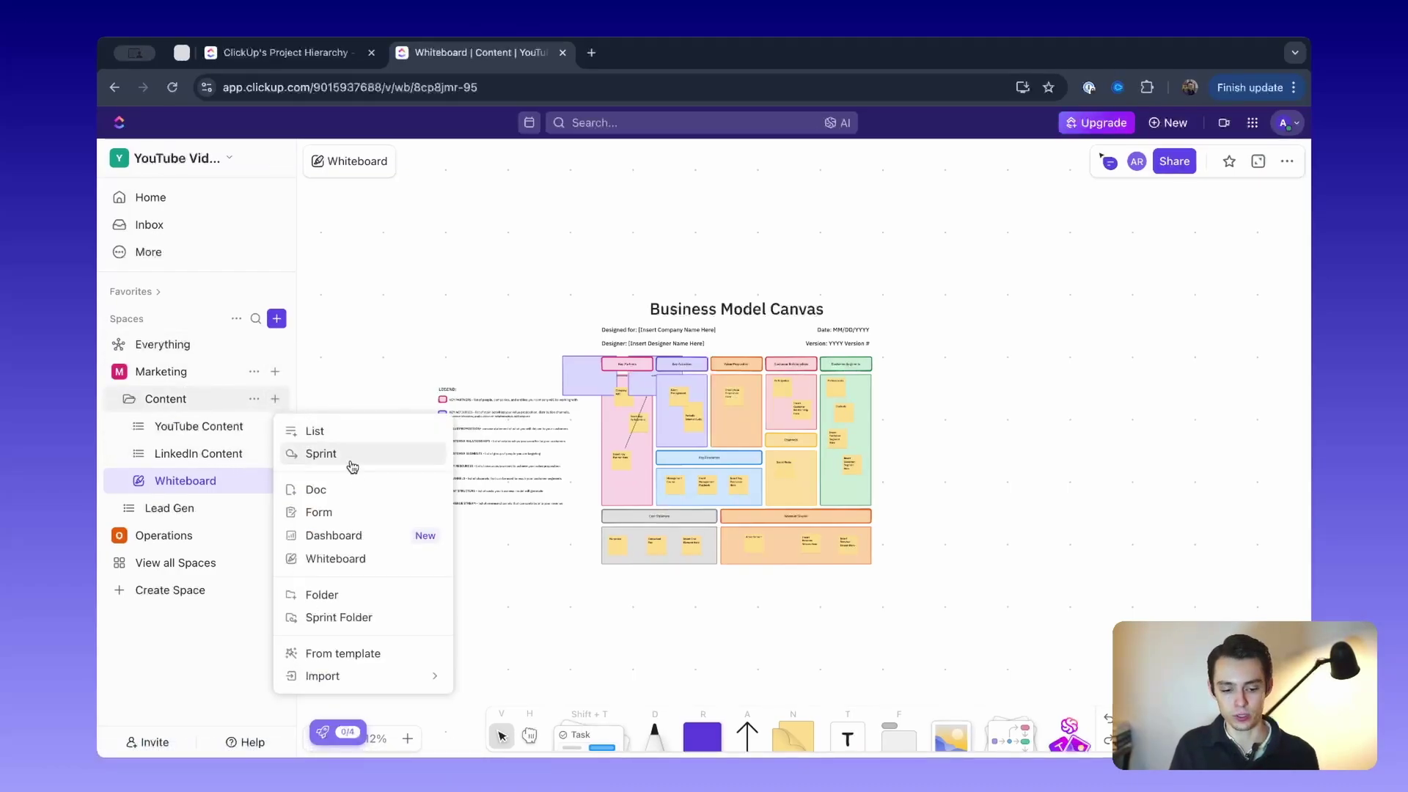
pyautogui.click(366, 493)
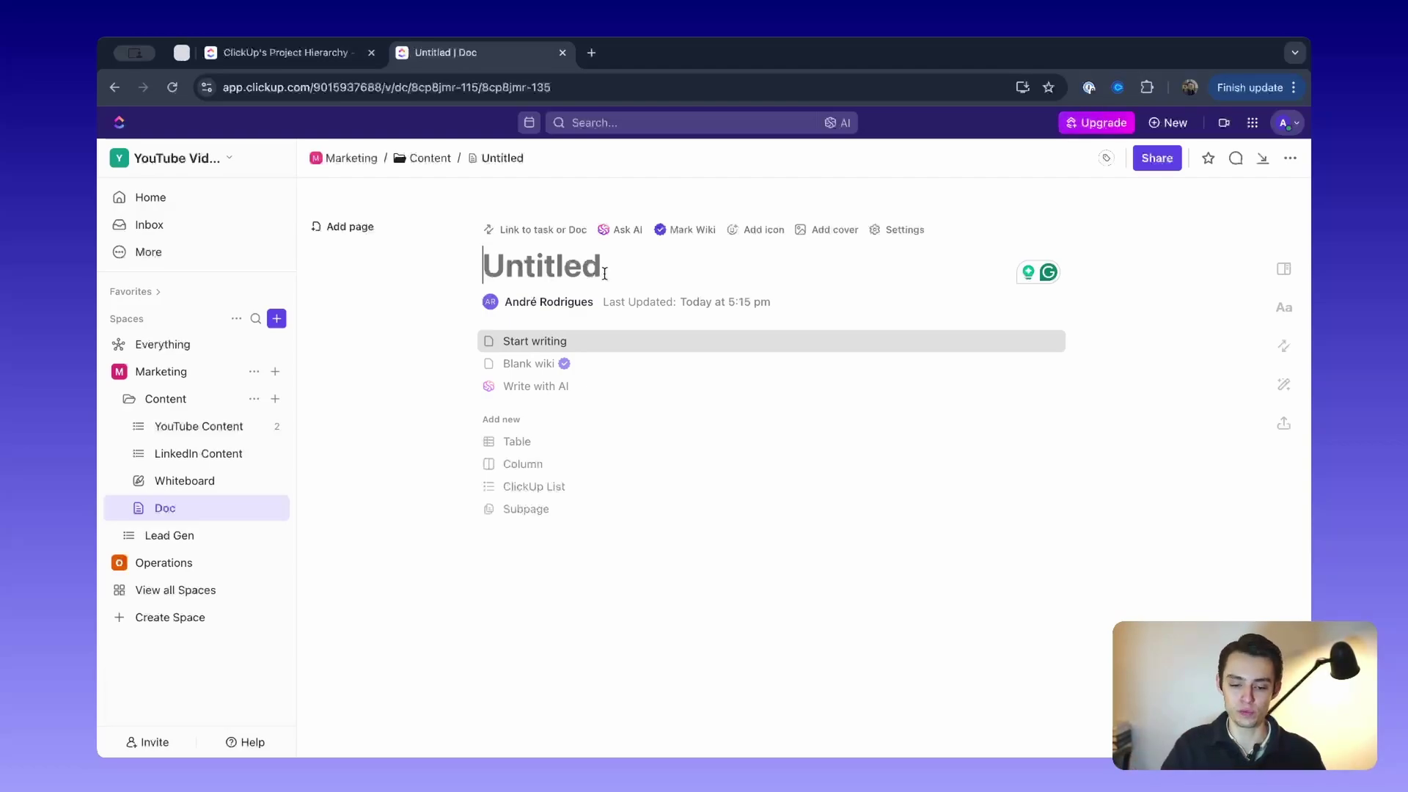
pyautogui.write('Title')
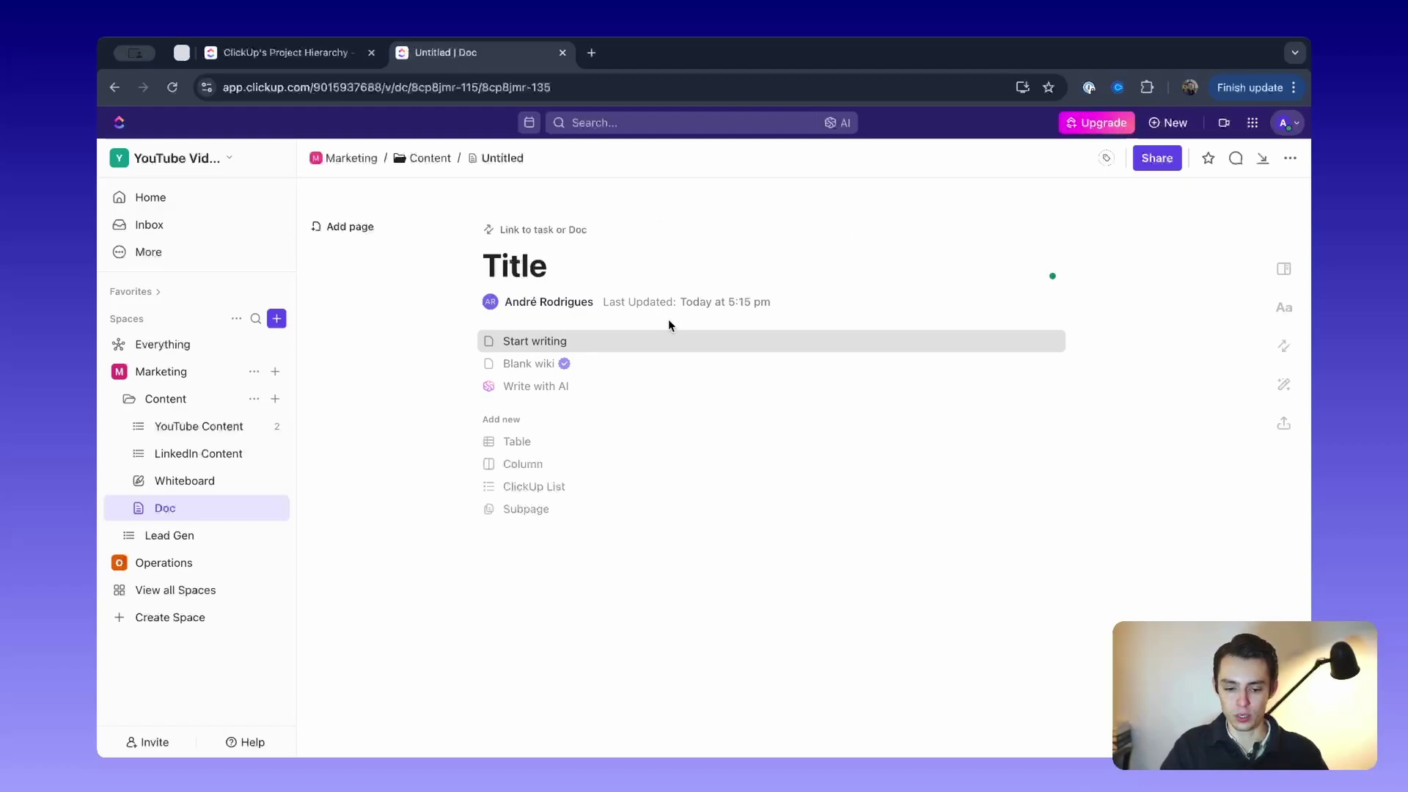
pyautogui.click(667, 338)
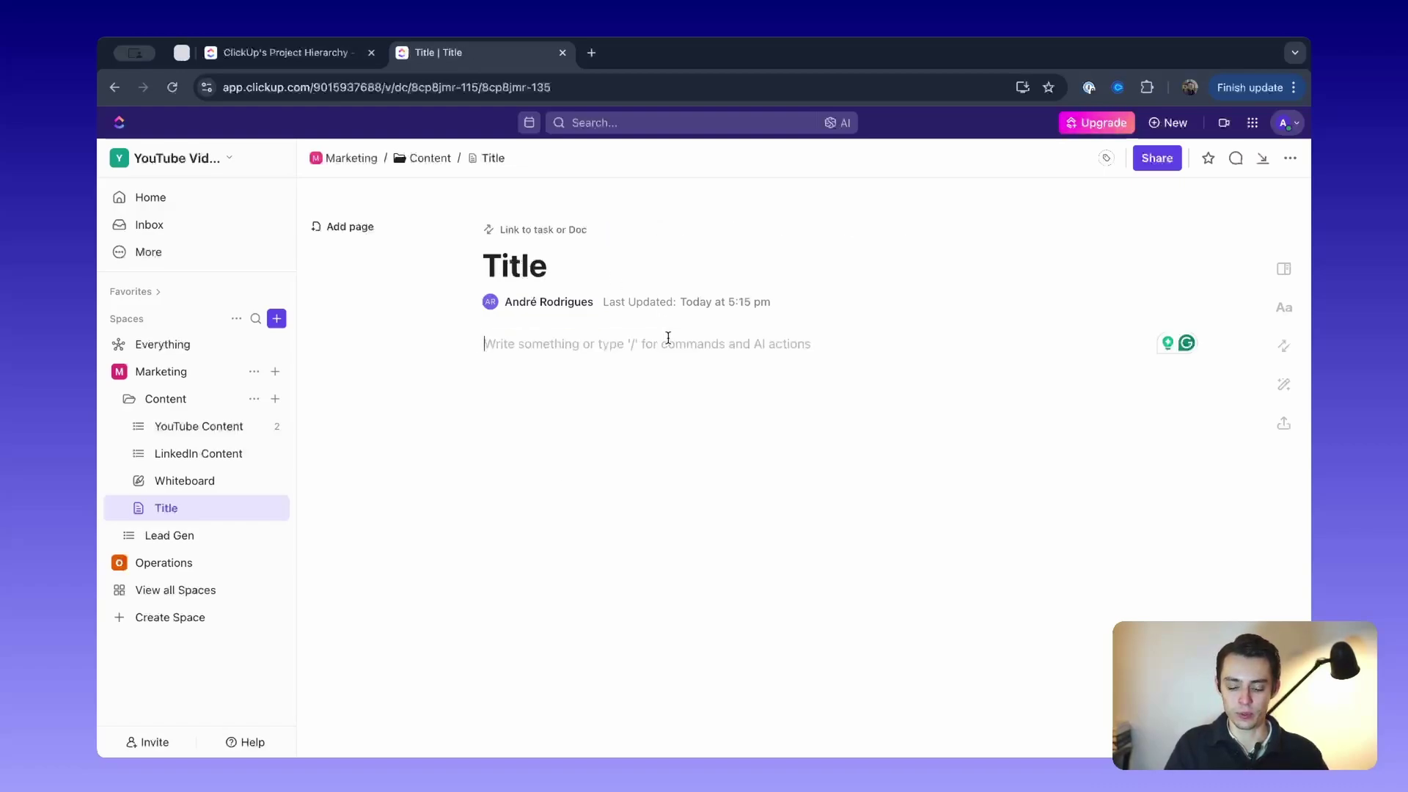
# Look through the doc's slash commands, insert a Heading 1 reading "H1" and add the line "sdfadsf" below it
pyautogui.write('/')
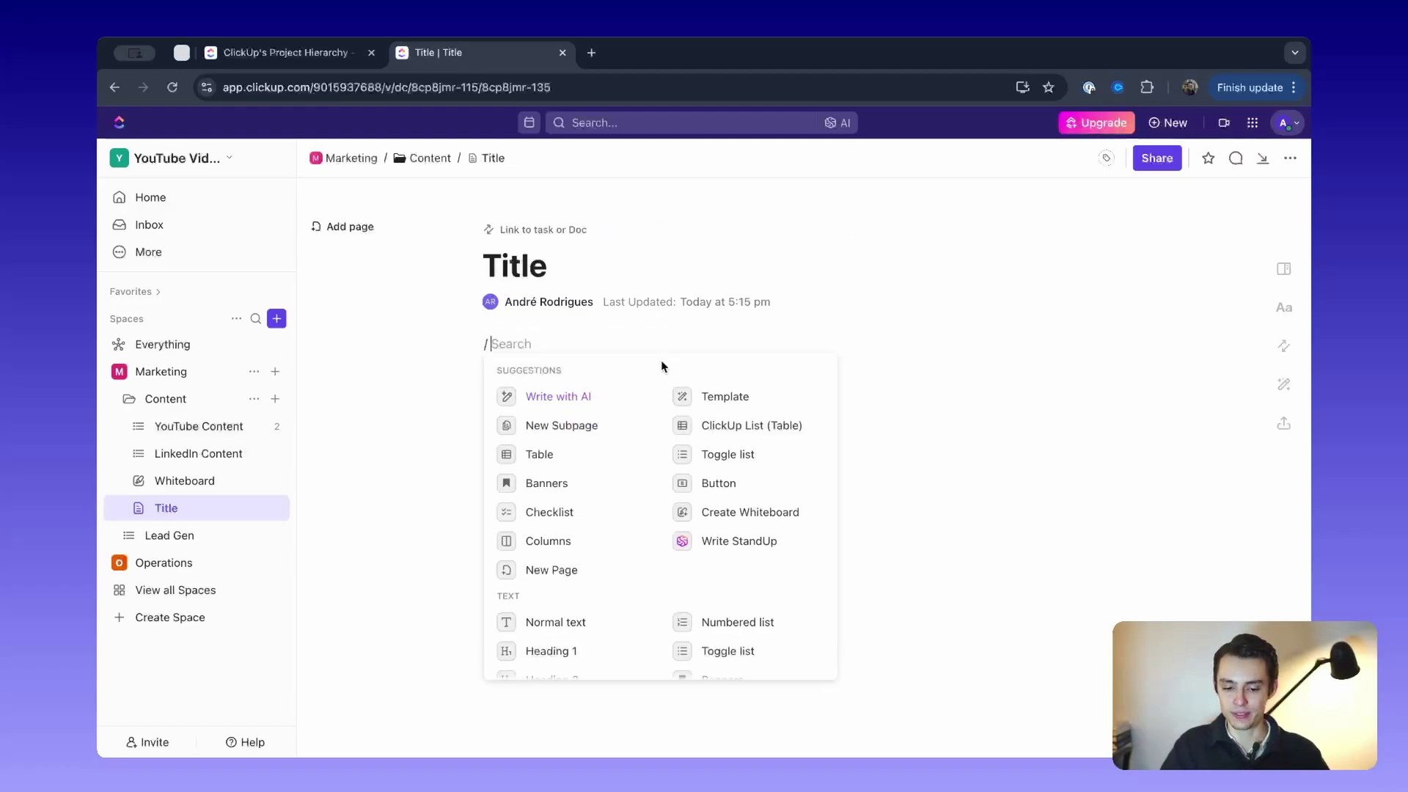
pyautogui.scroll(-4, 646, 464)
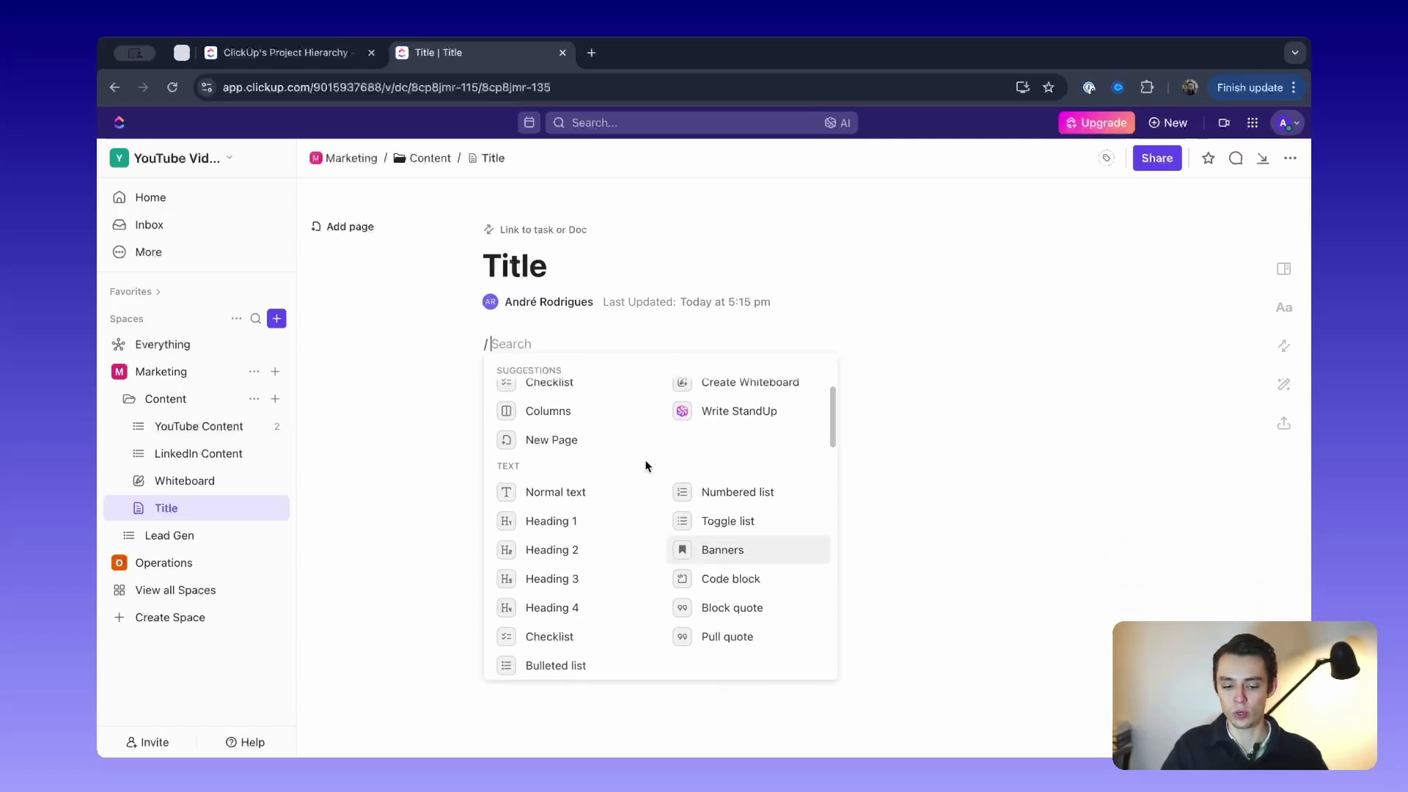
pyautogui.scroll(-2, 645, 464)
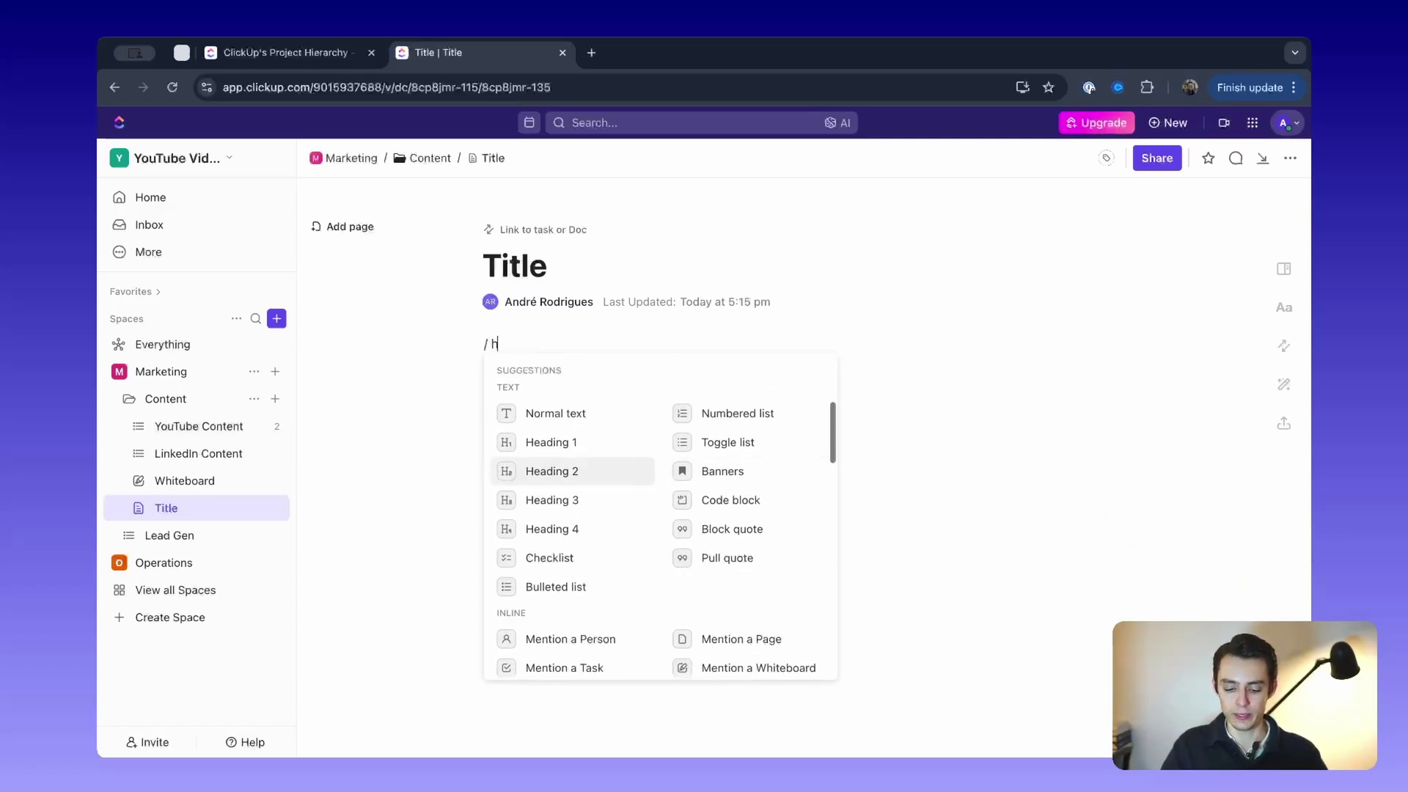
pyautogui.write('he')
pyautogui.press('Return')
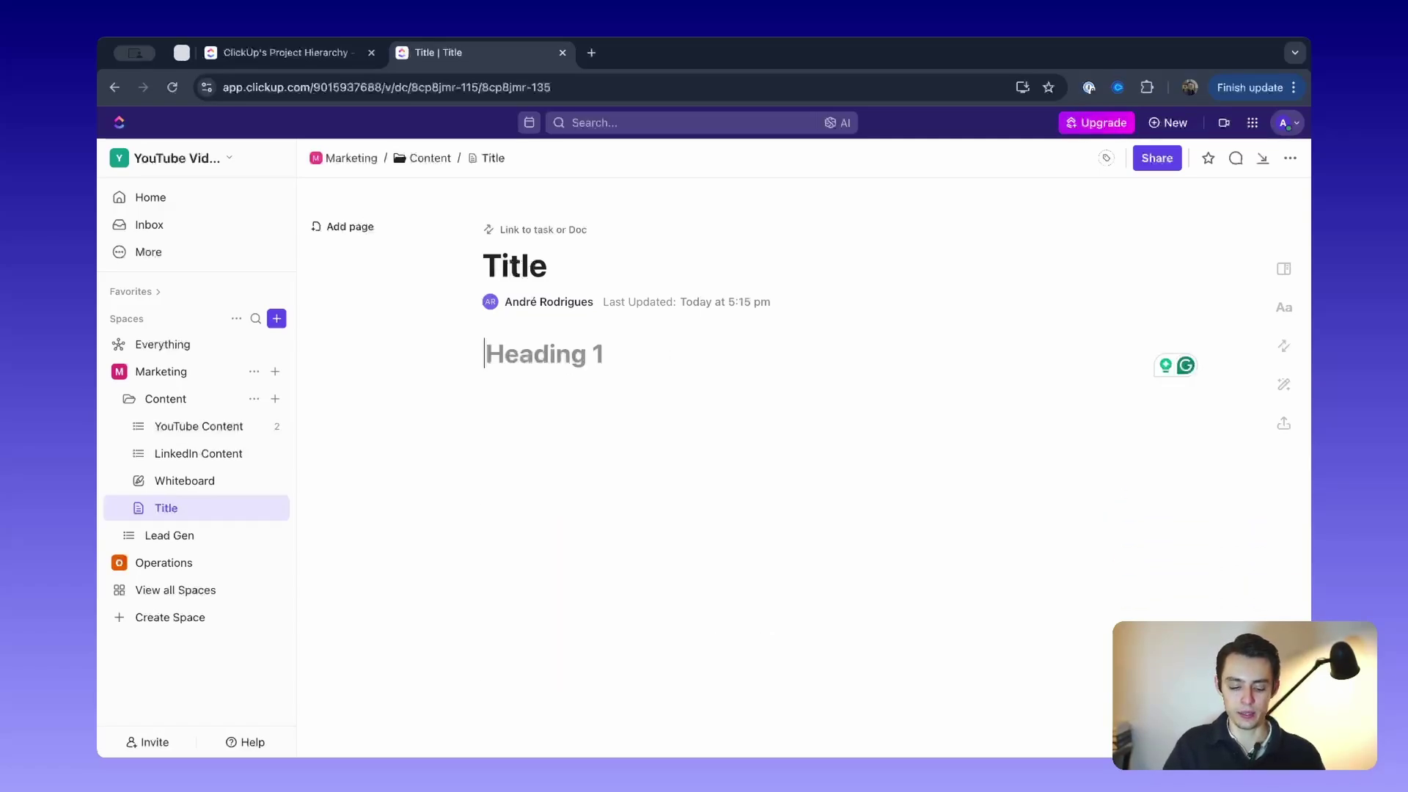
pyautogui.write('H1')
pyautogui.press('Return')
pyautogui.write('sdfadsf')
pyautogui.press('Return')
pyautogui.write('/ ima')
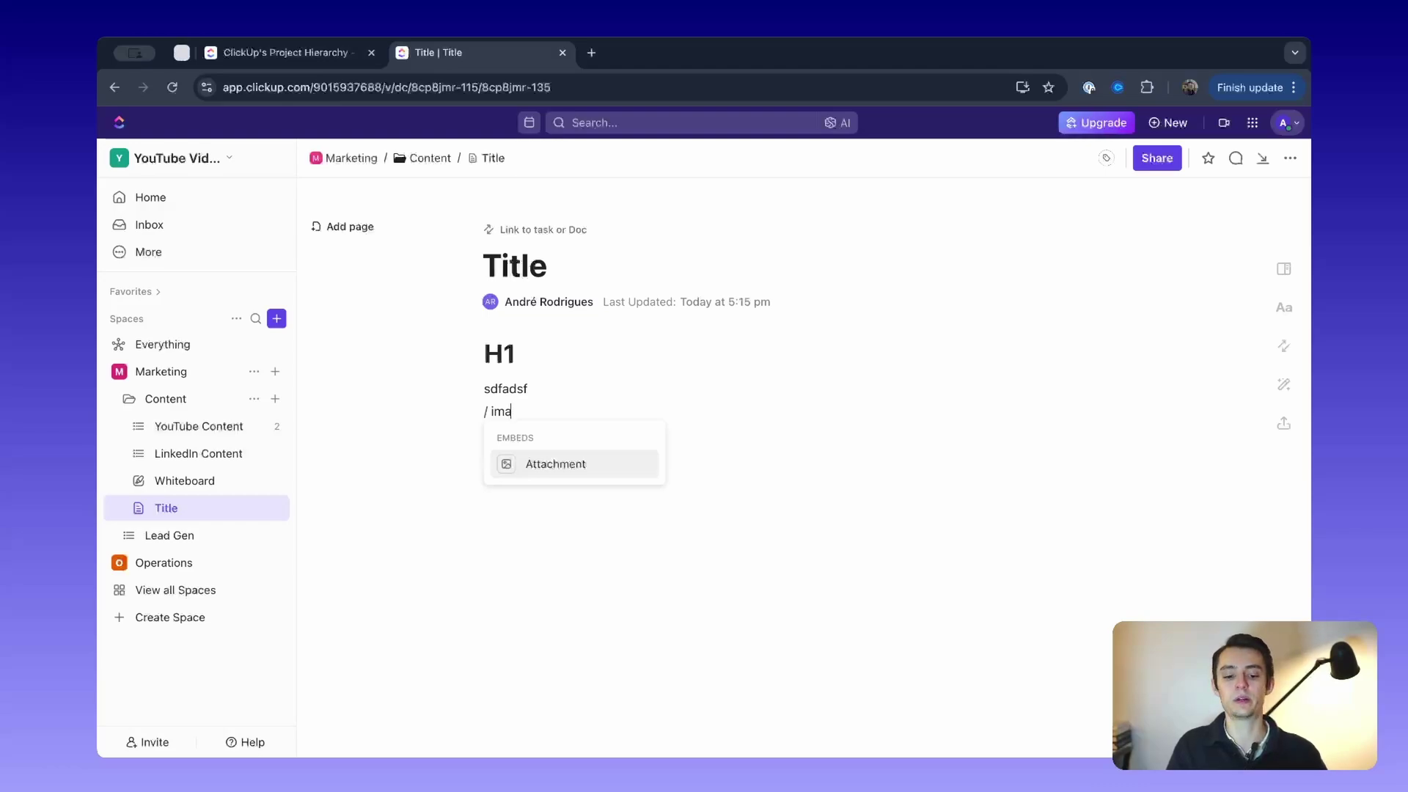
pyautogui.press('BackSpace')
pyautogui.press('BackSpace')
pyautogui.press('BackSpace')
pyautogui.press('BackSpace')
pyautogui.press('BackSpace')
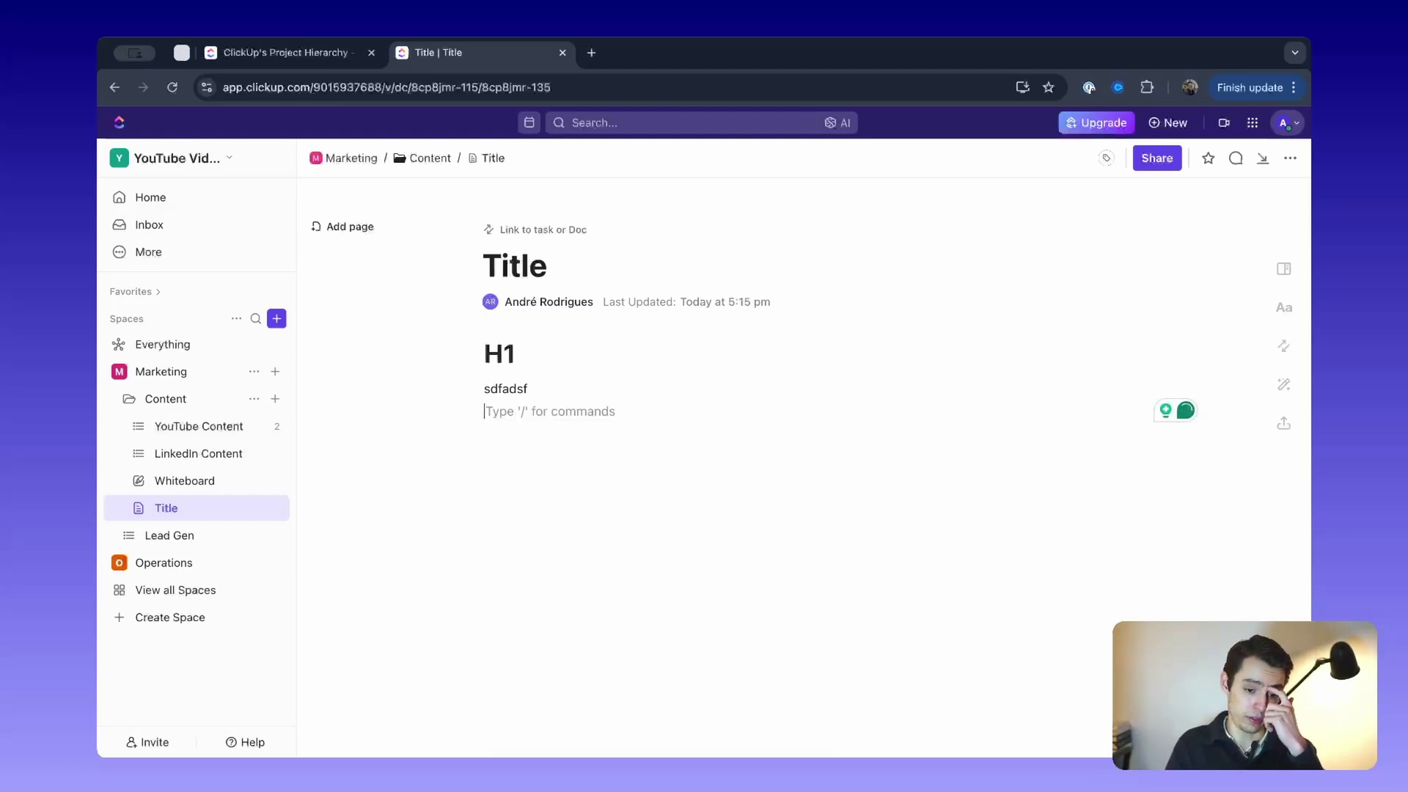
# Look up the slash commands for "task" below the text, and clear the doc's entire body
pyautogui.write('/ task')
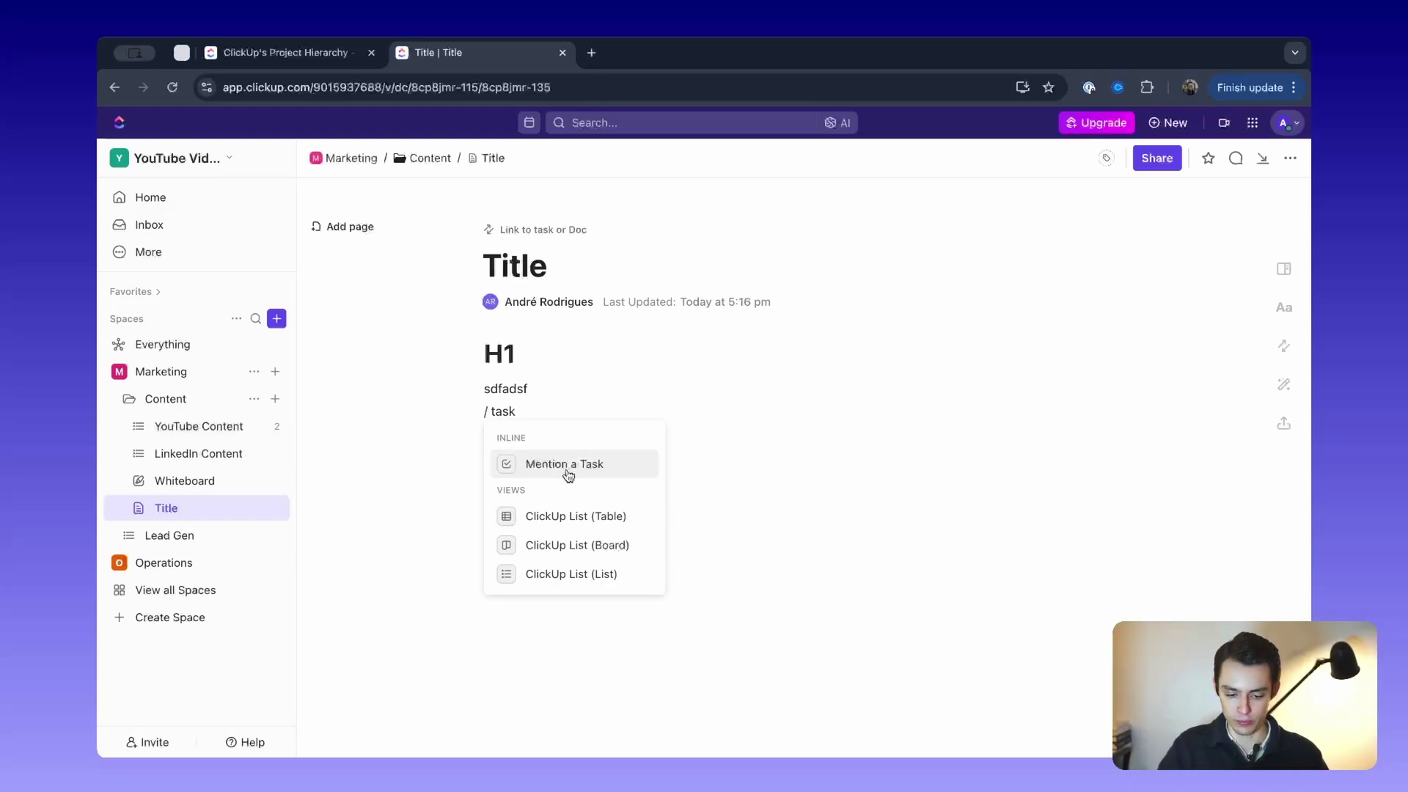
pyautogui.click(534, 411)
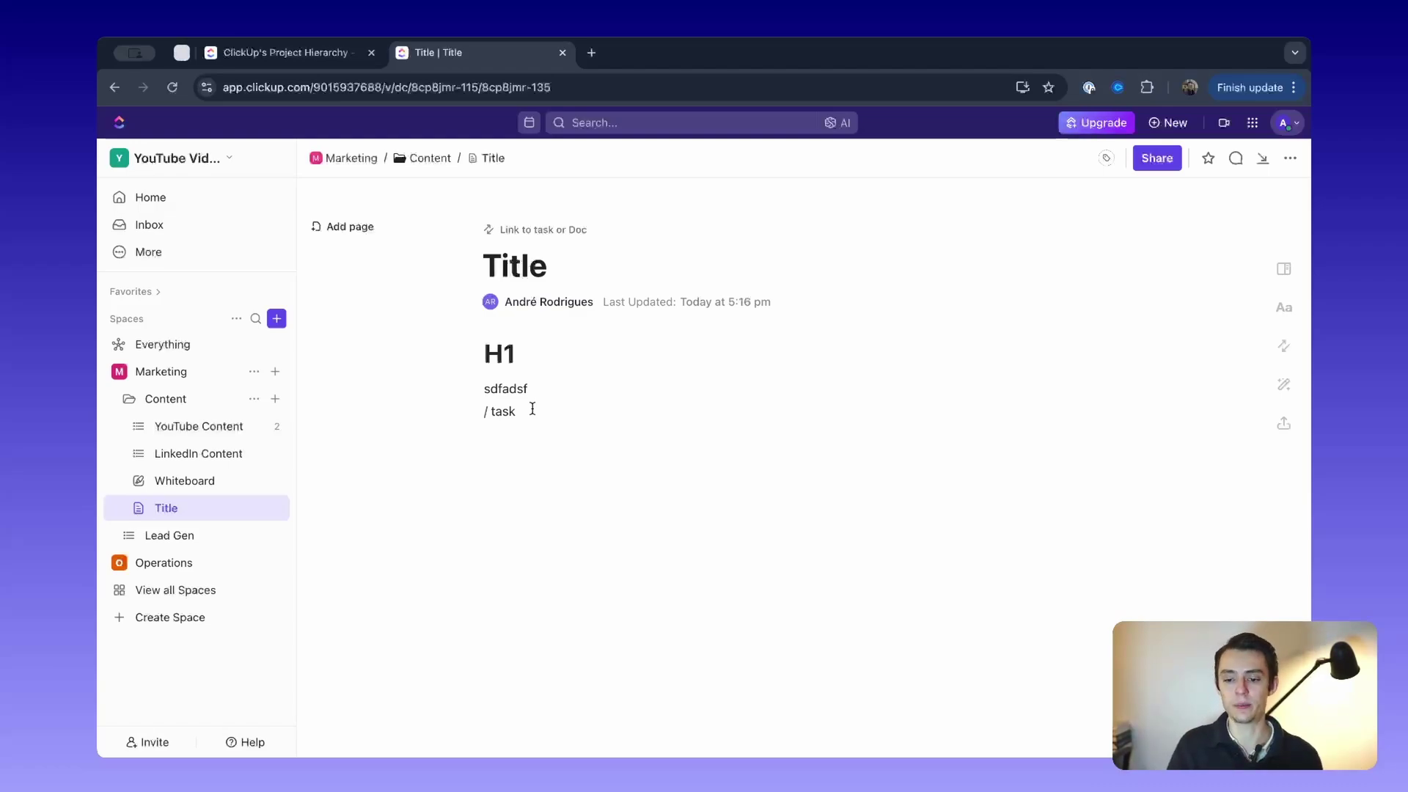
pyautogui.click(490, 400)
pyautogui.click(533, 434)
pyautogui.hotkey('ctrl', 'a')
pyautogui.press('BackSpace')
pyautogui.press('BackSpace')
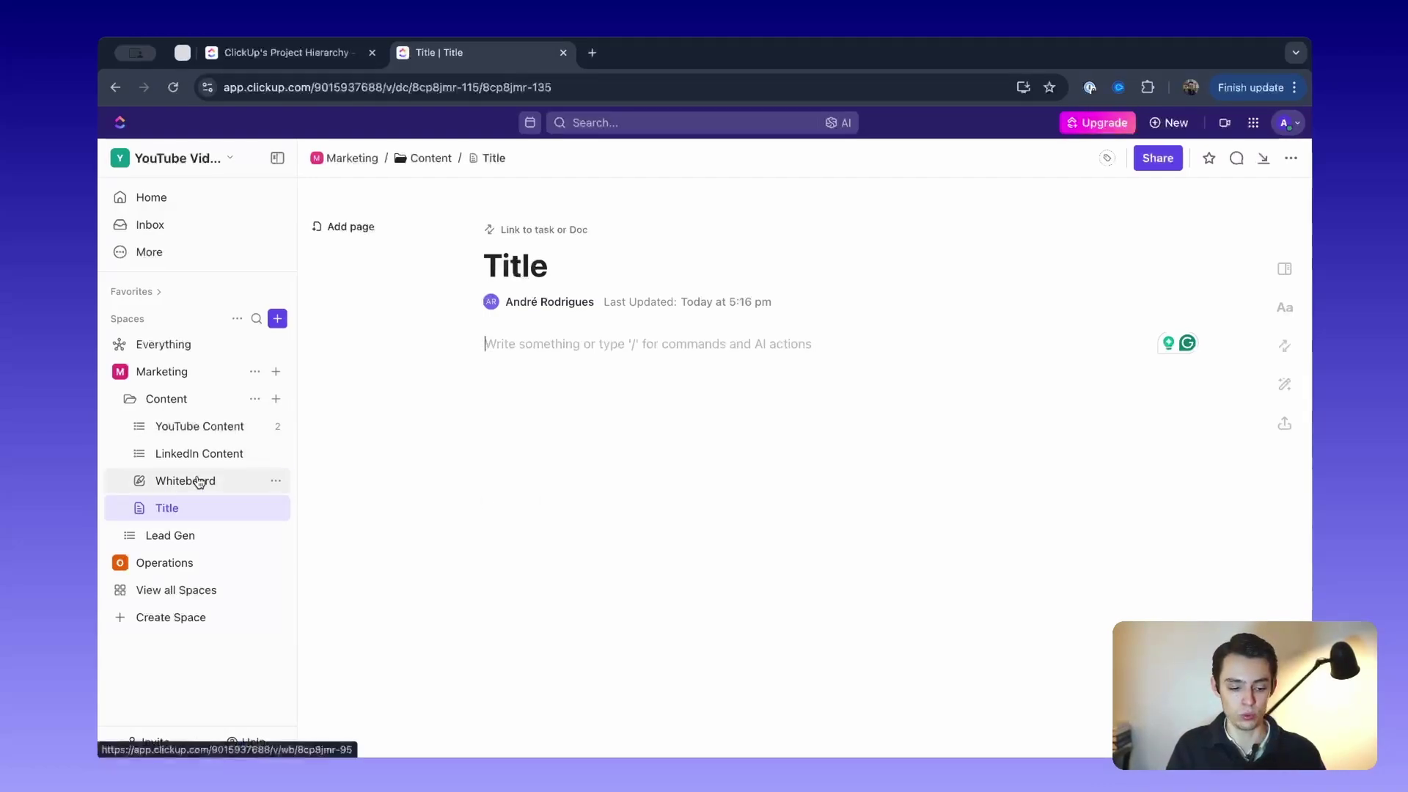
# Create a Simple Dashboard with YouTube Content as its data source, look over its cards and return to the dashboards overview
pyautogui.click(203, 427)
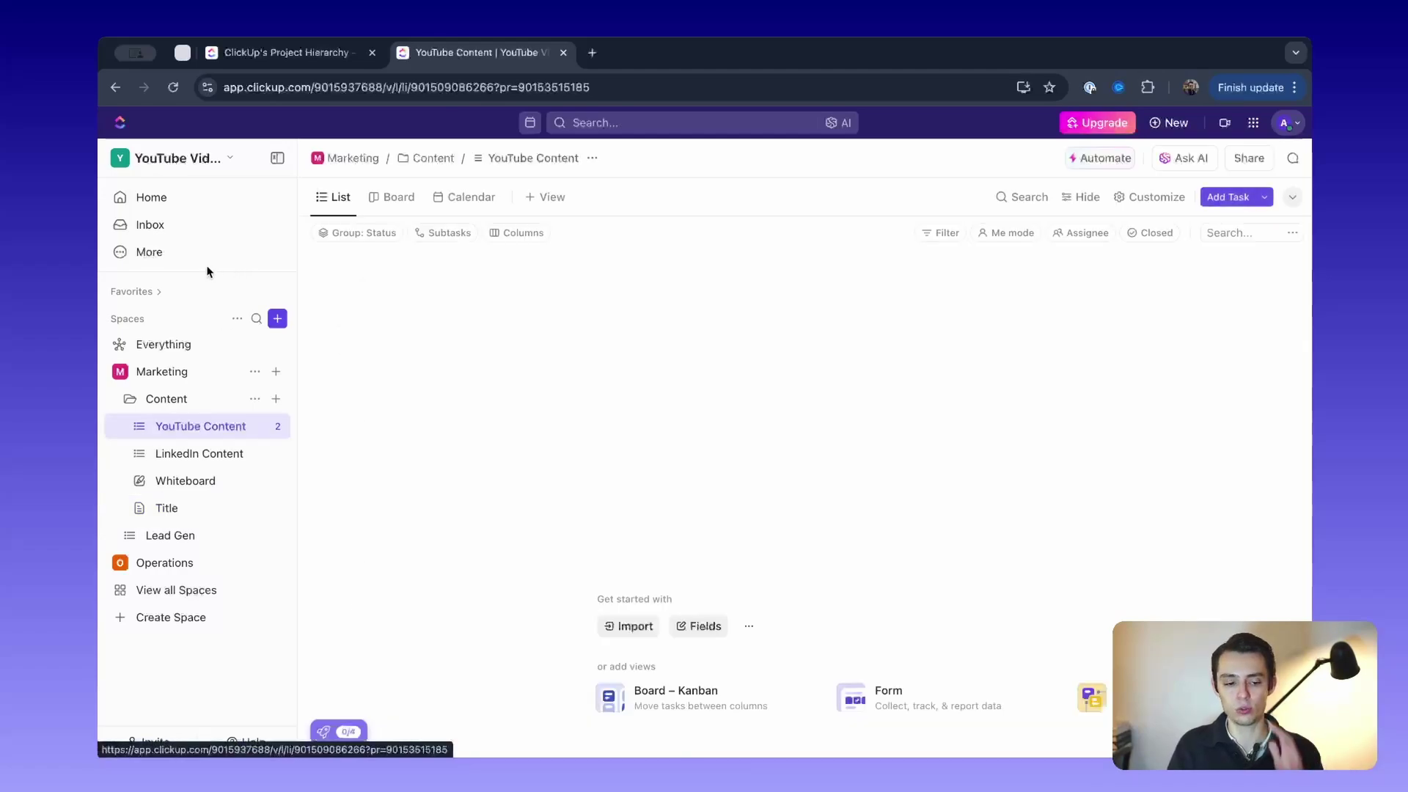
pyautogui.click(150, 252)
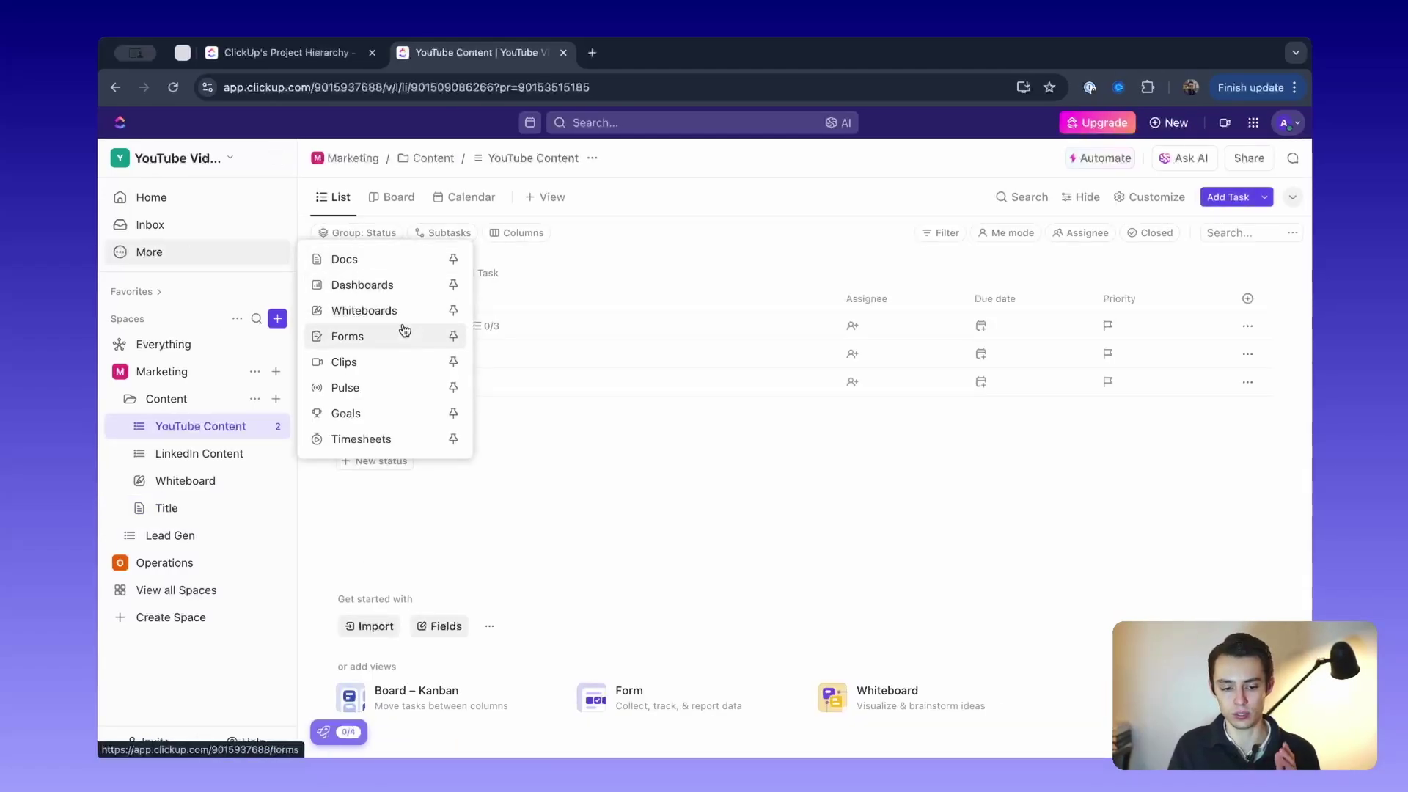
pyautogui.click(403, 286)
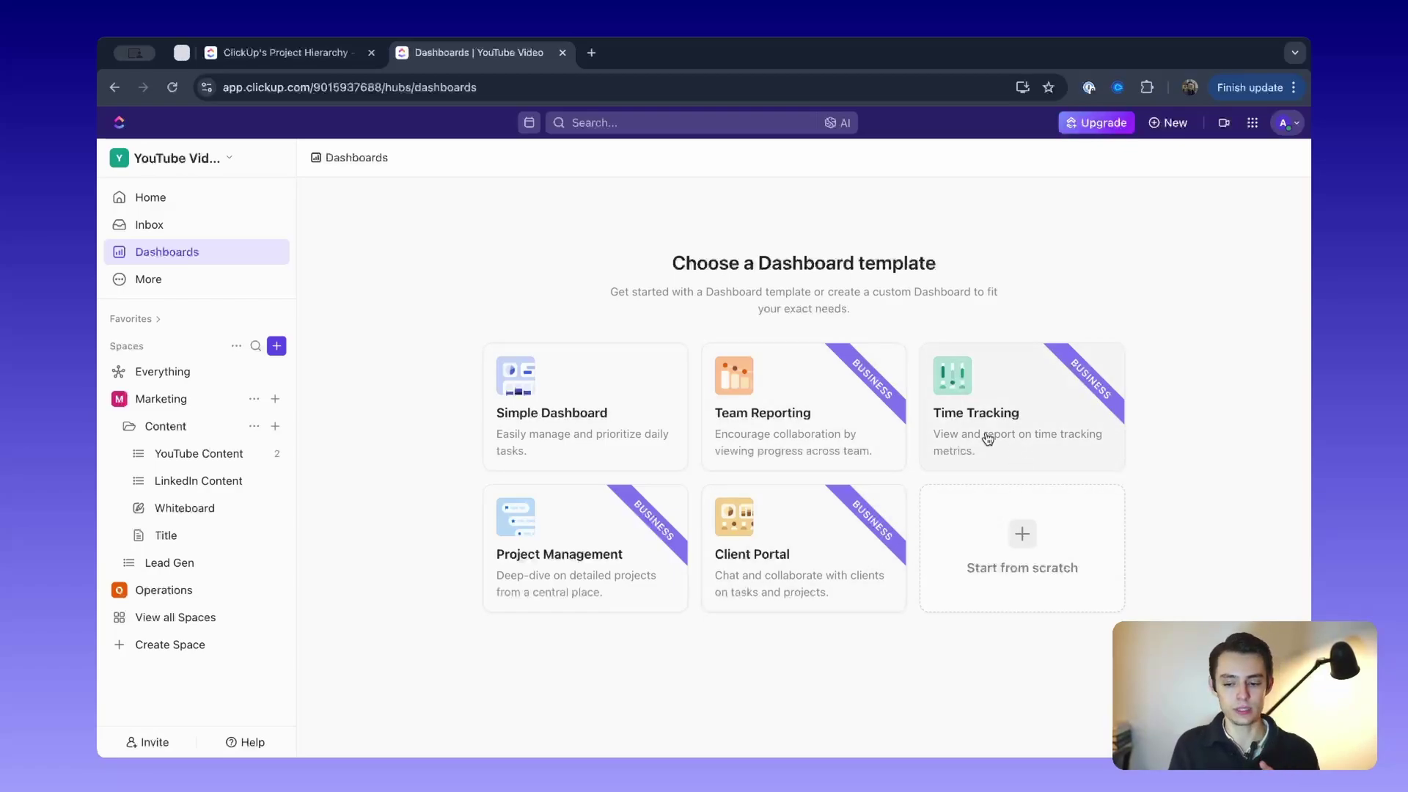
pyautogui.click(569, 430)
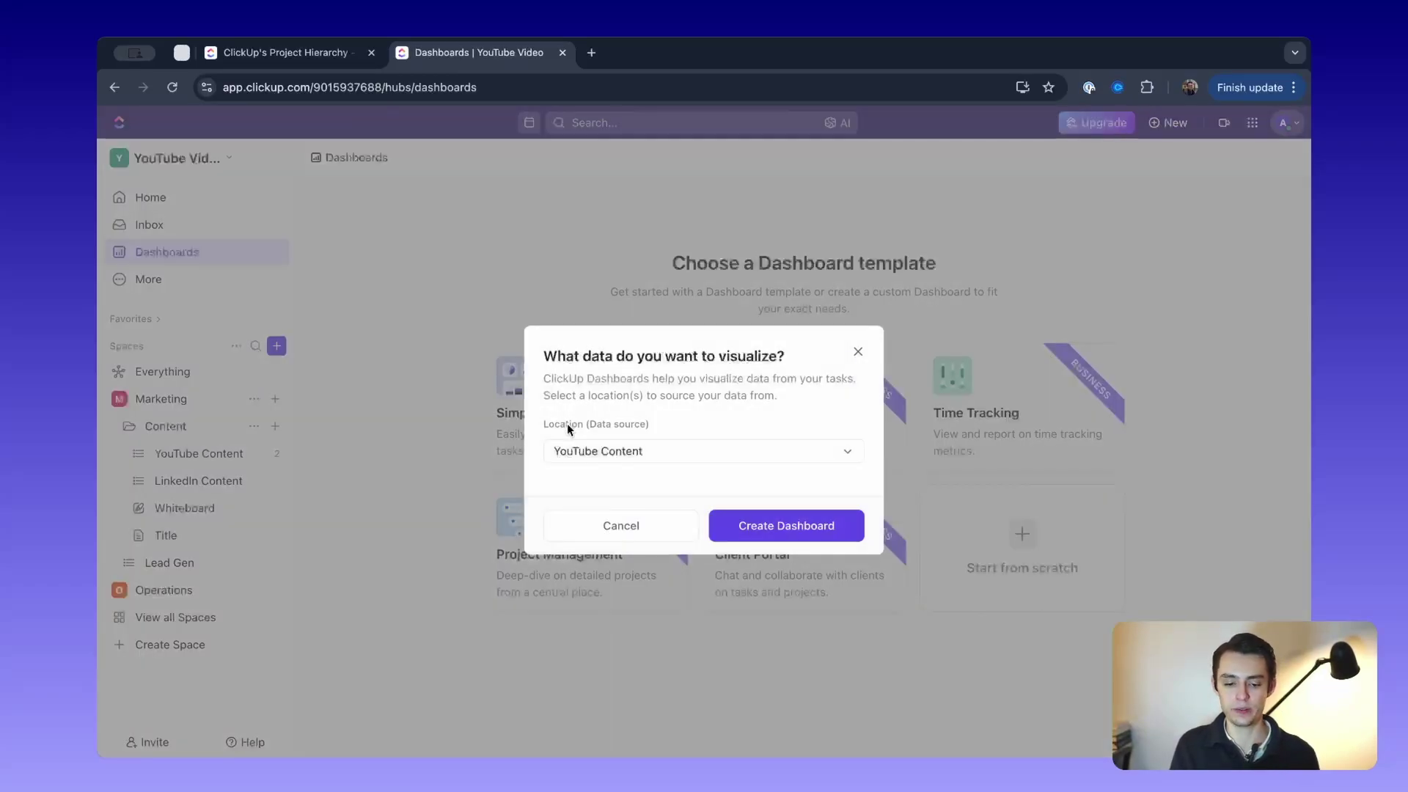
pyautogui.click(750, 528)
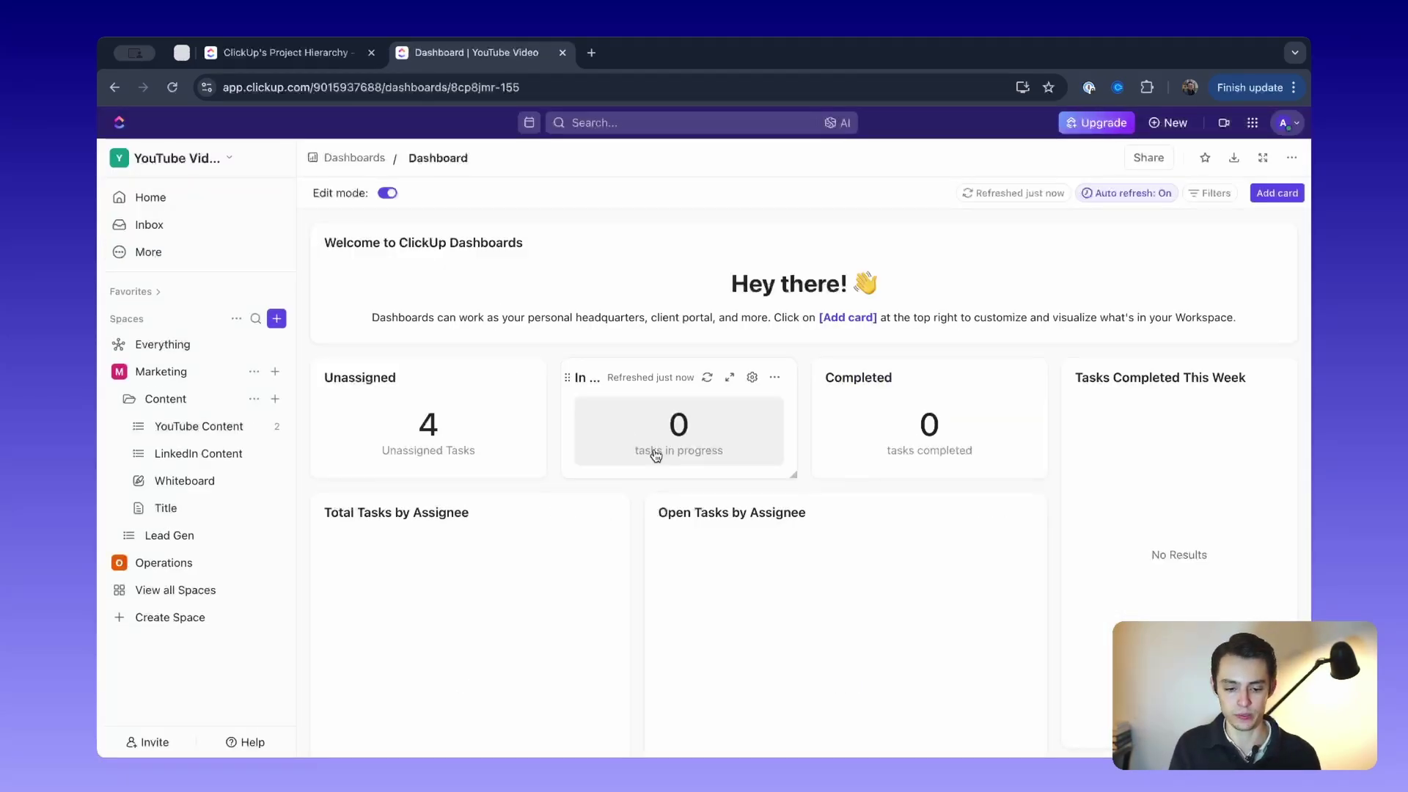
pyautogui.scroll(-2, 655, 452)
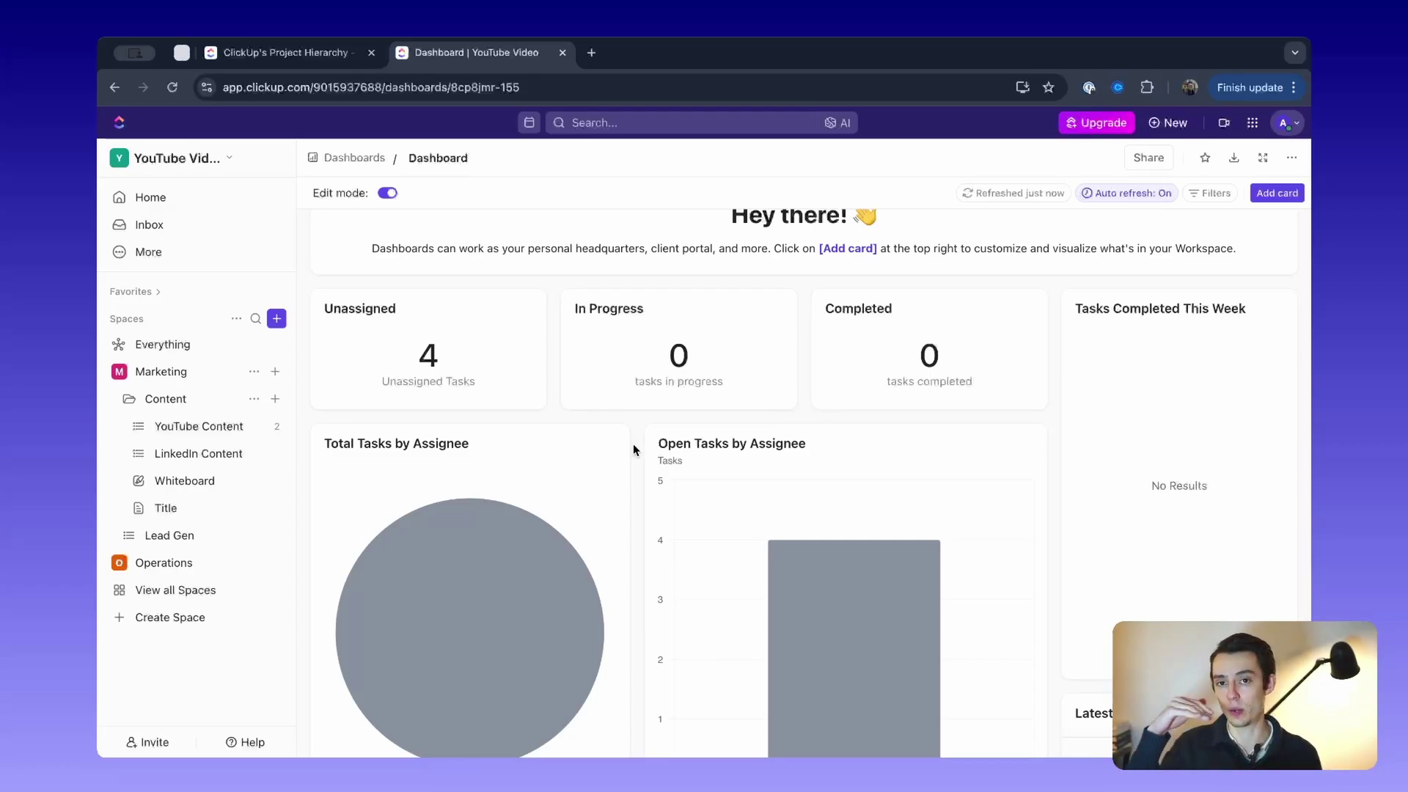
pyautogui.scroll(-5, 633, 449)
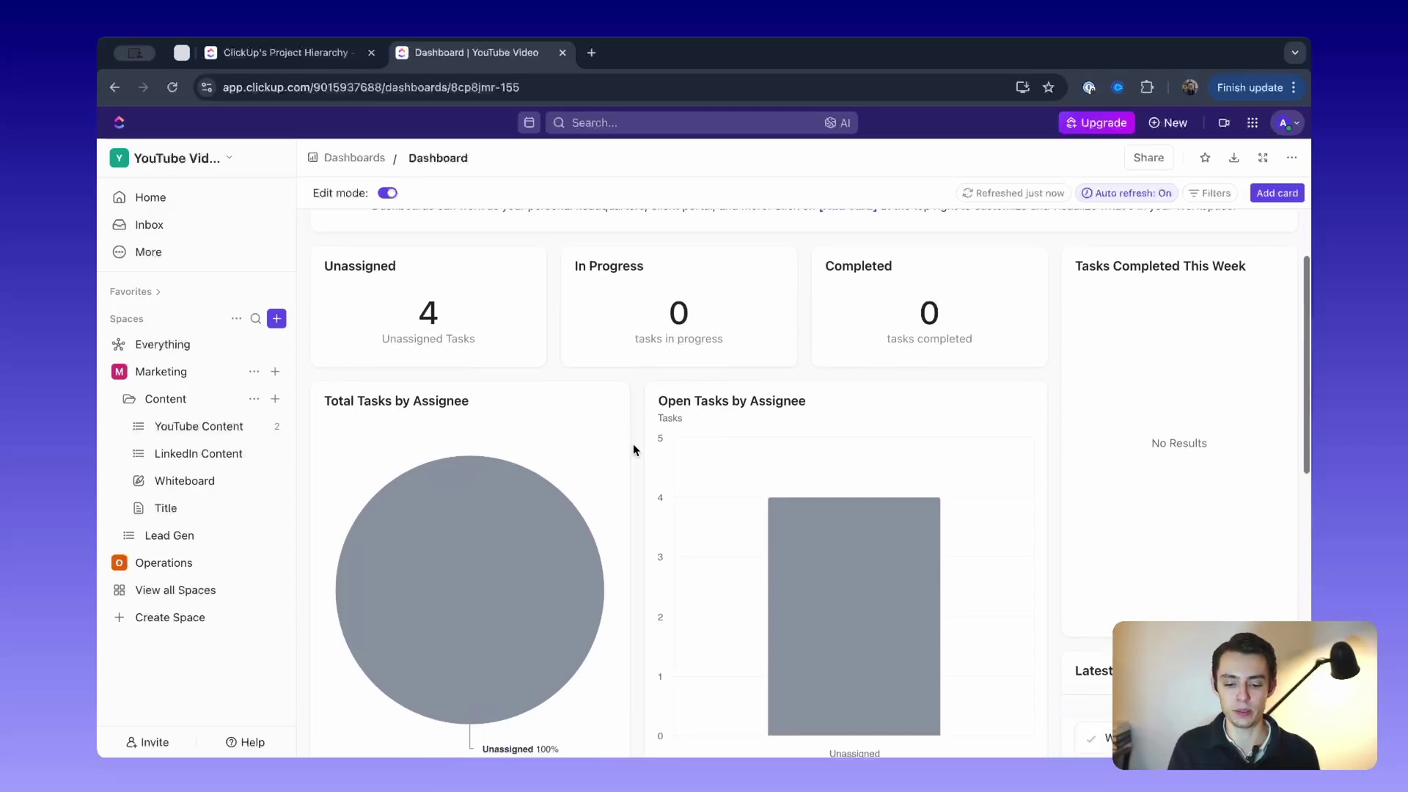
pyautogui.scroll(5, 636, 449)
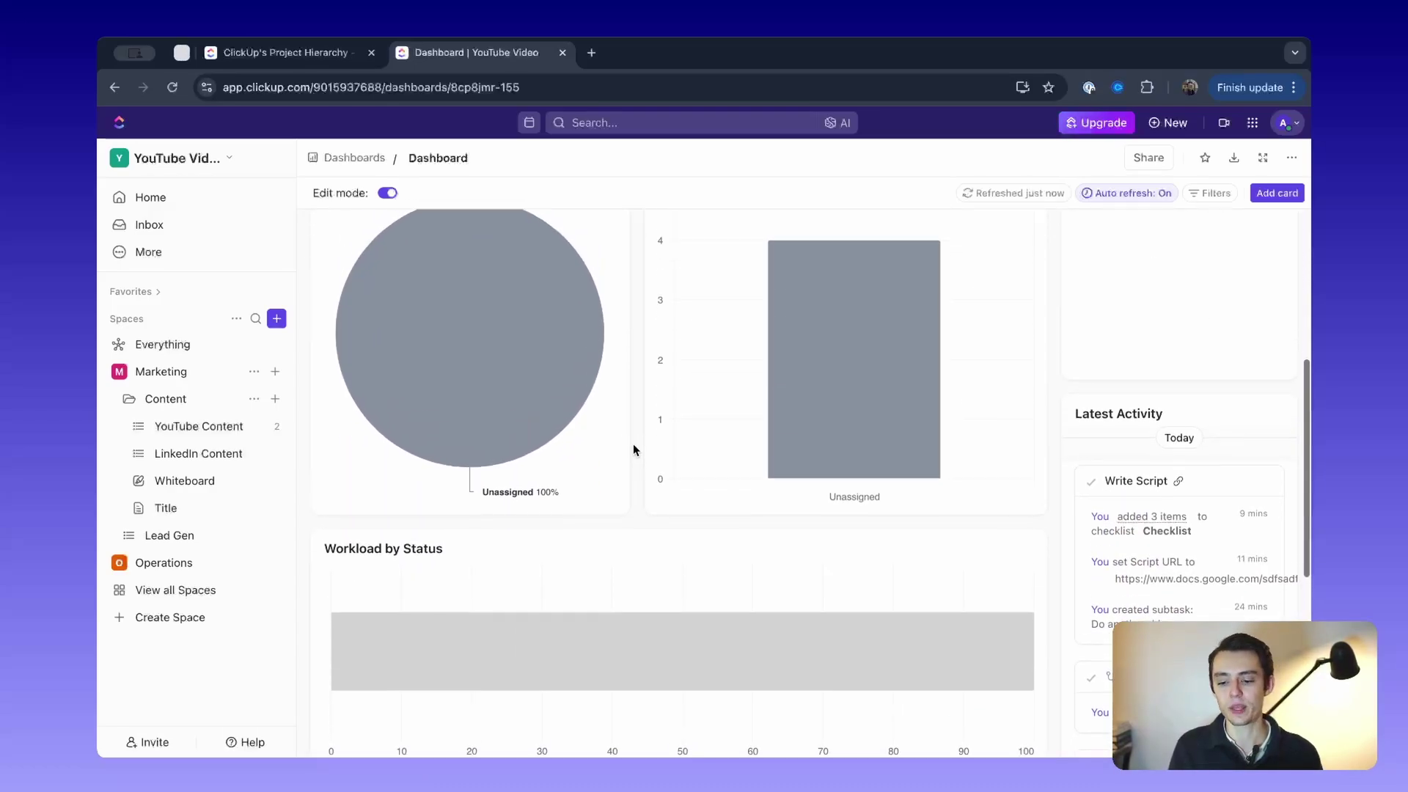
pyautogui.press('super+bracketleft')
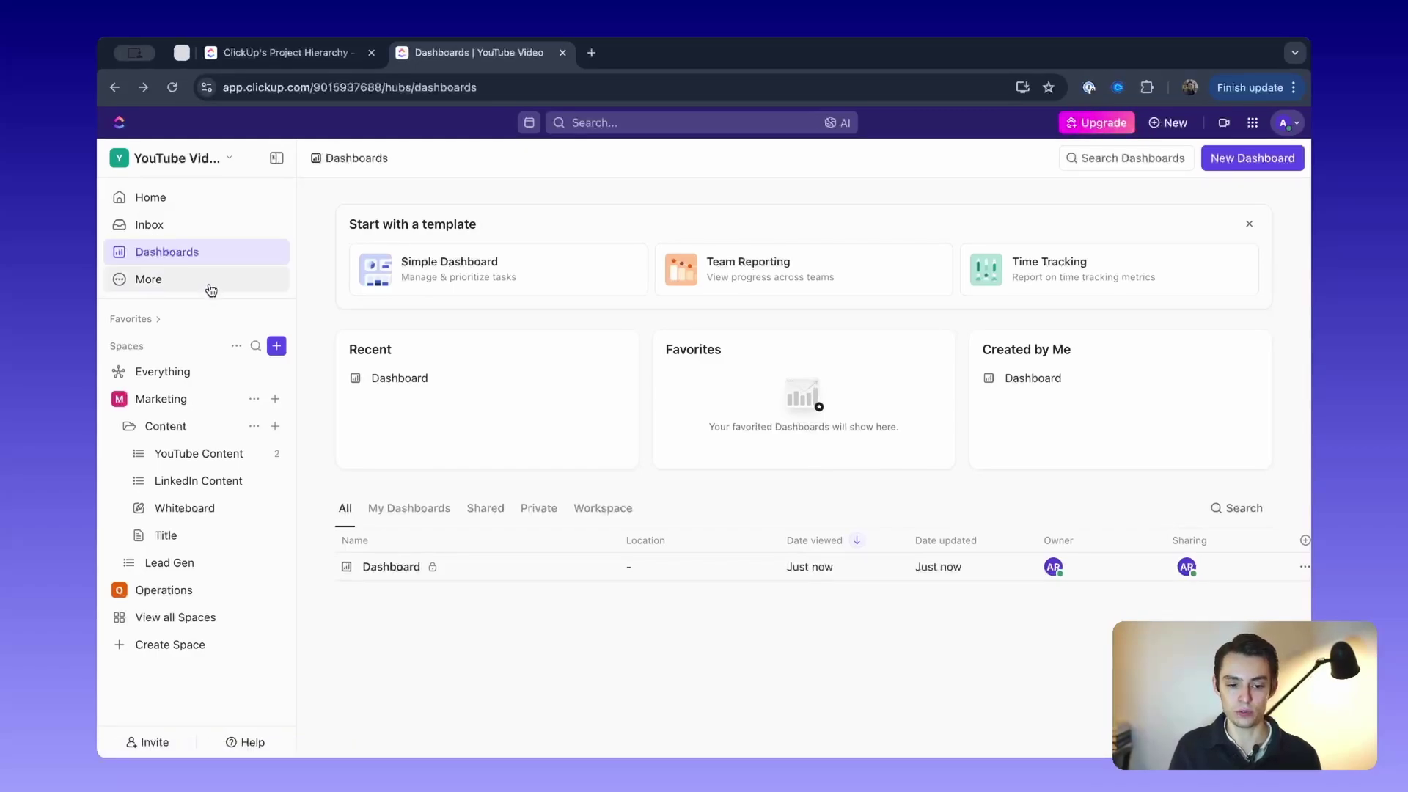
# Add a Dashboard view to the YouTube Content list and switch back to its List view
pyautogui.click(219, 454)
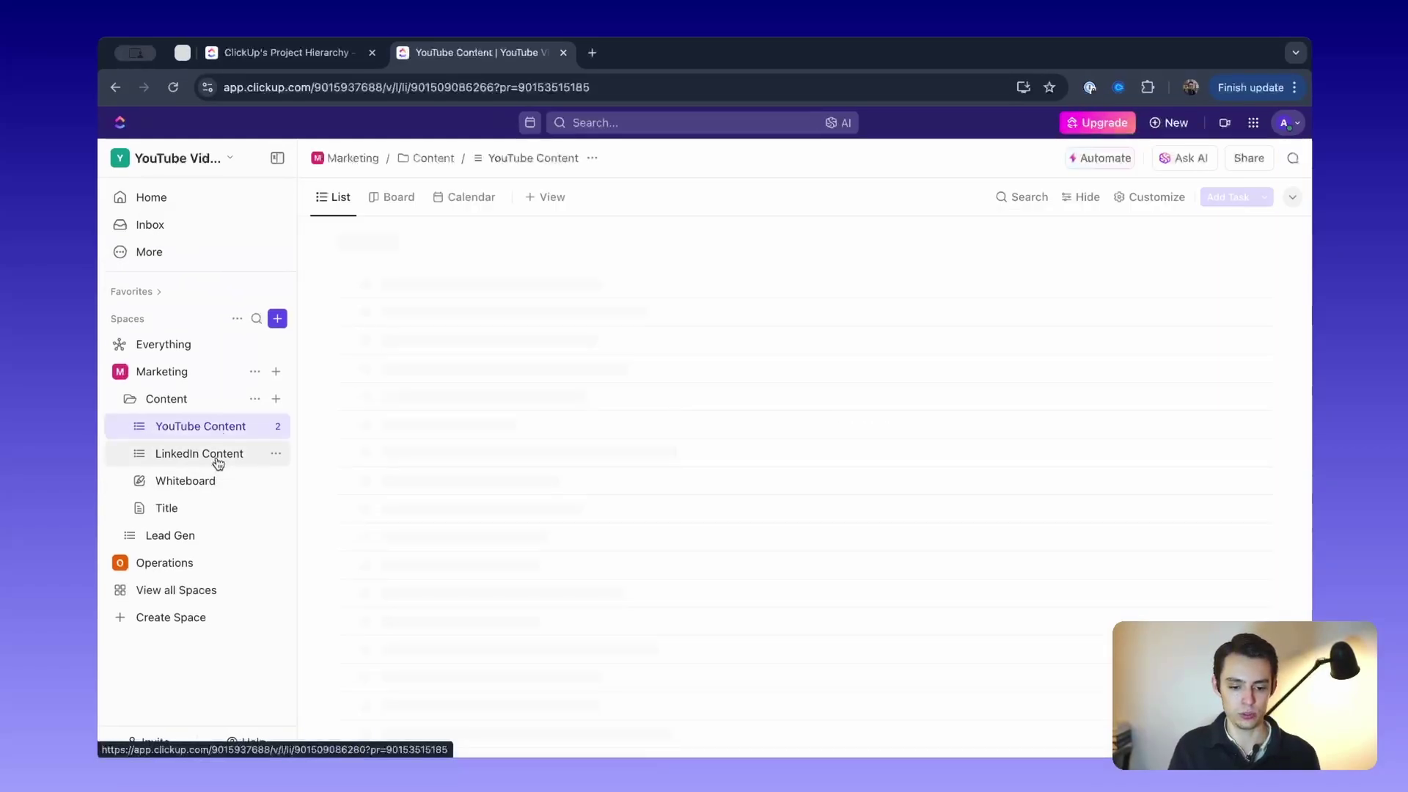
pyautogui.click(539, 198)
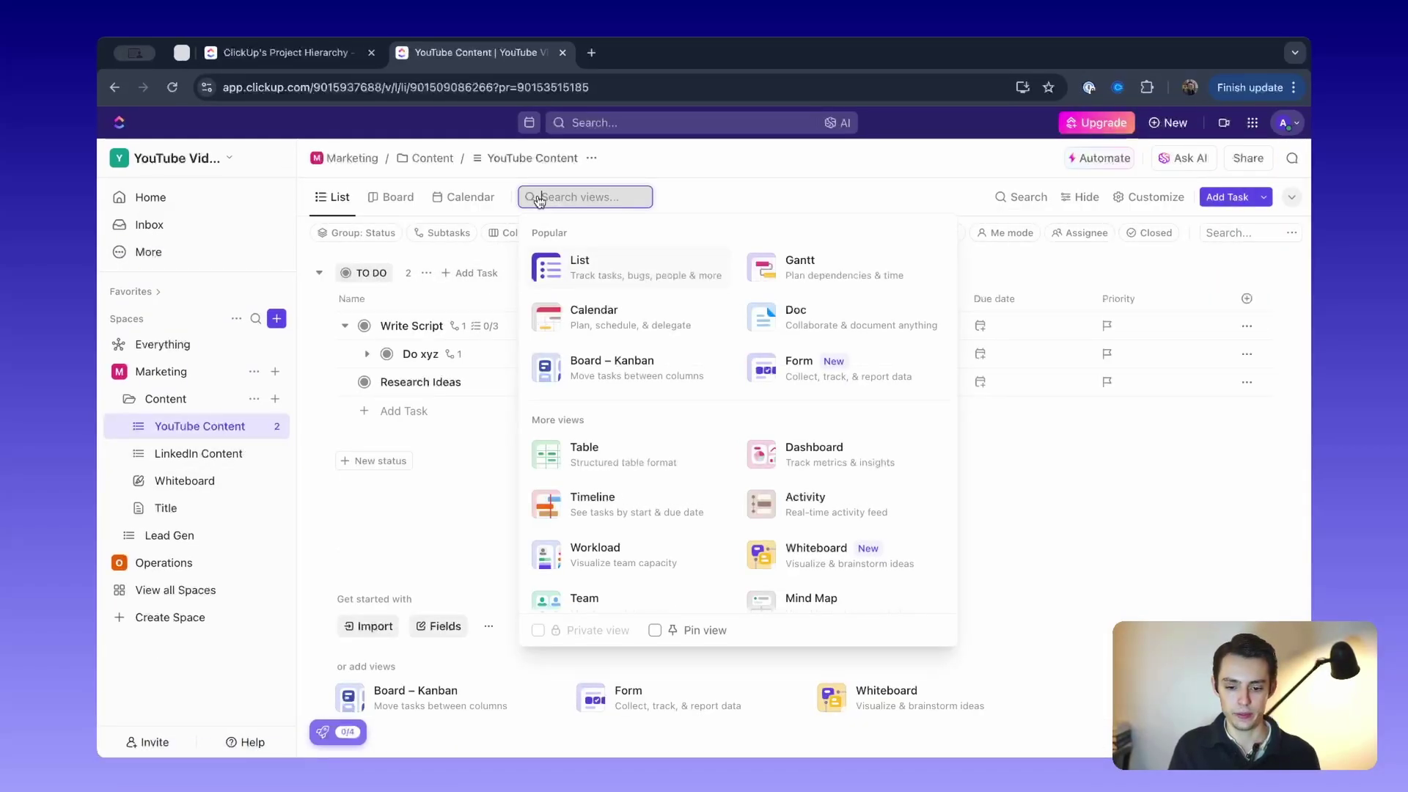
pyautogui.scroll(-1, 726, 389)
pyautogui.click(810, 415)
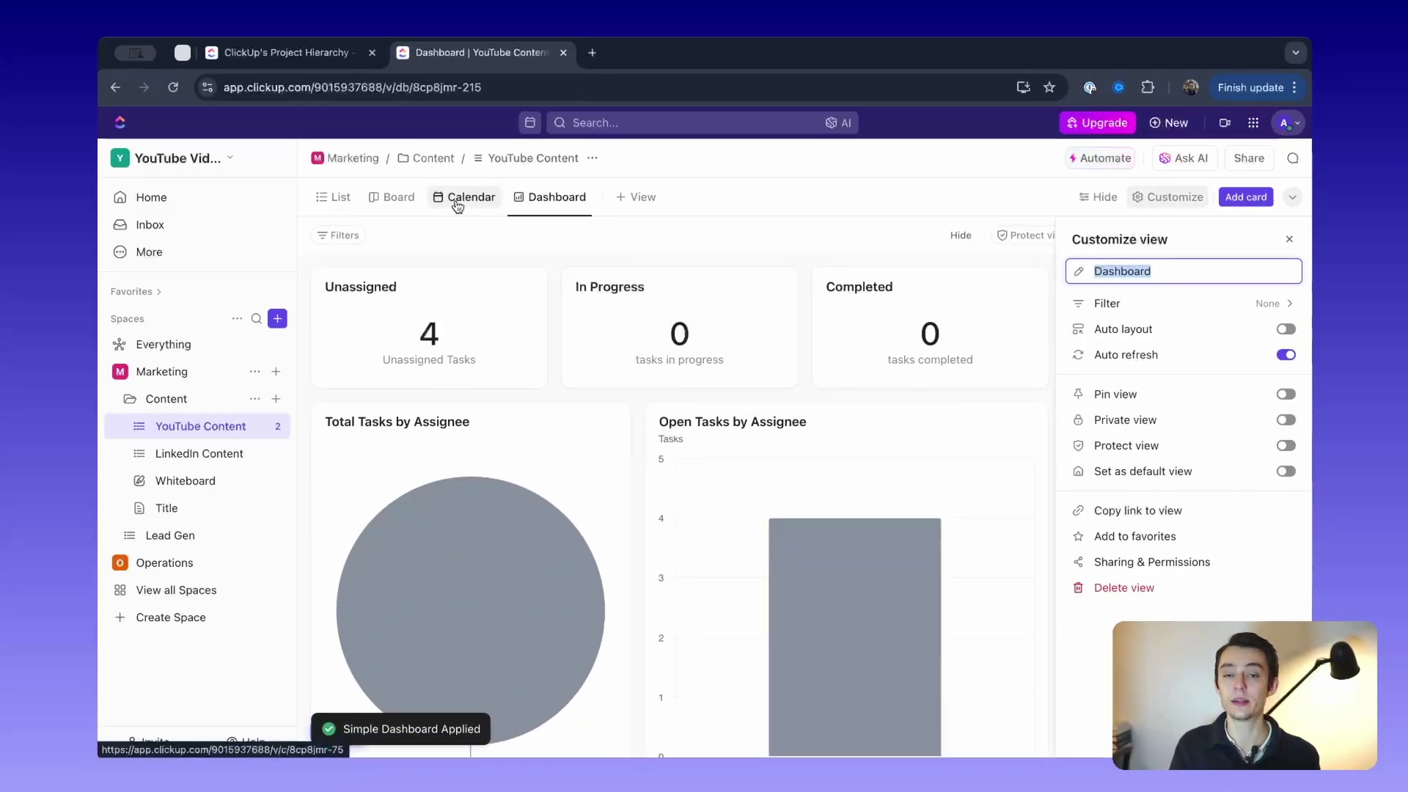
pyautogui.click(334, 197)
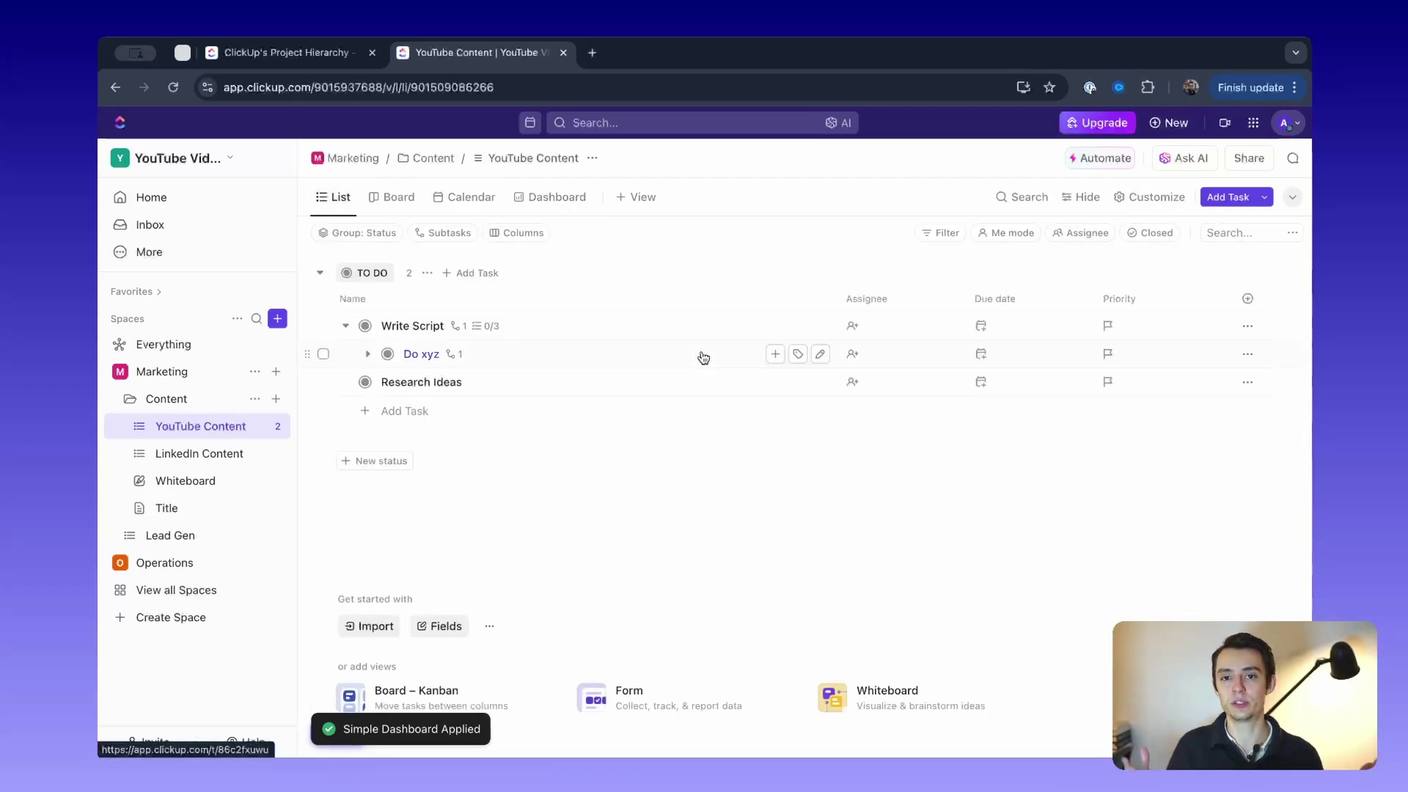
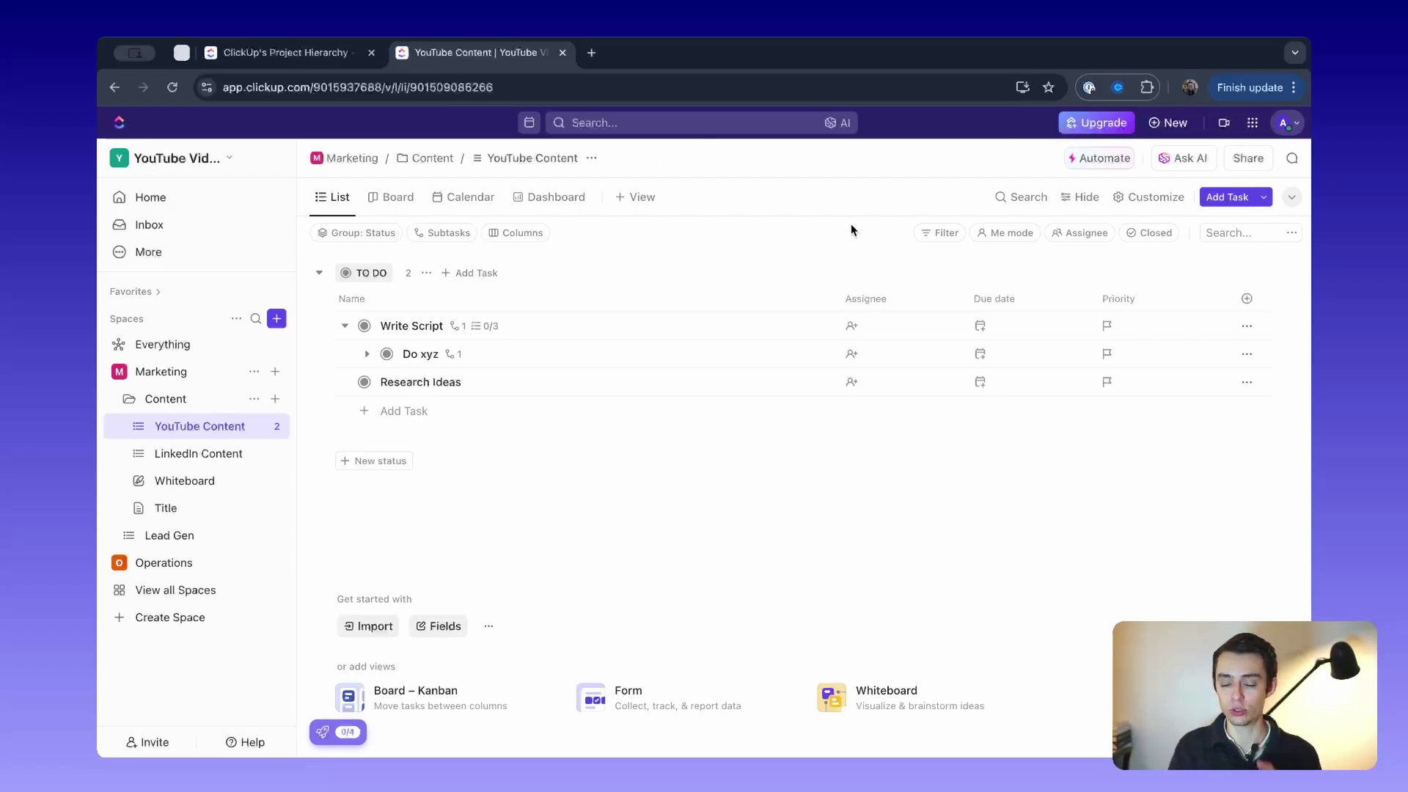
# Start a new automation for the YouTube Content list and check the active and inactive automations and the available locations
pyautogui.click(1099, 161)
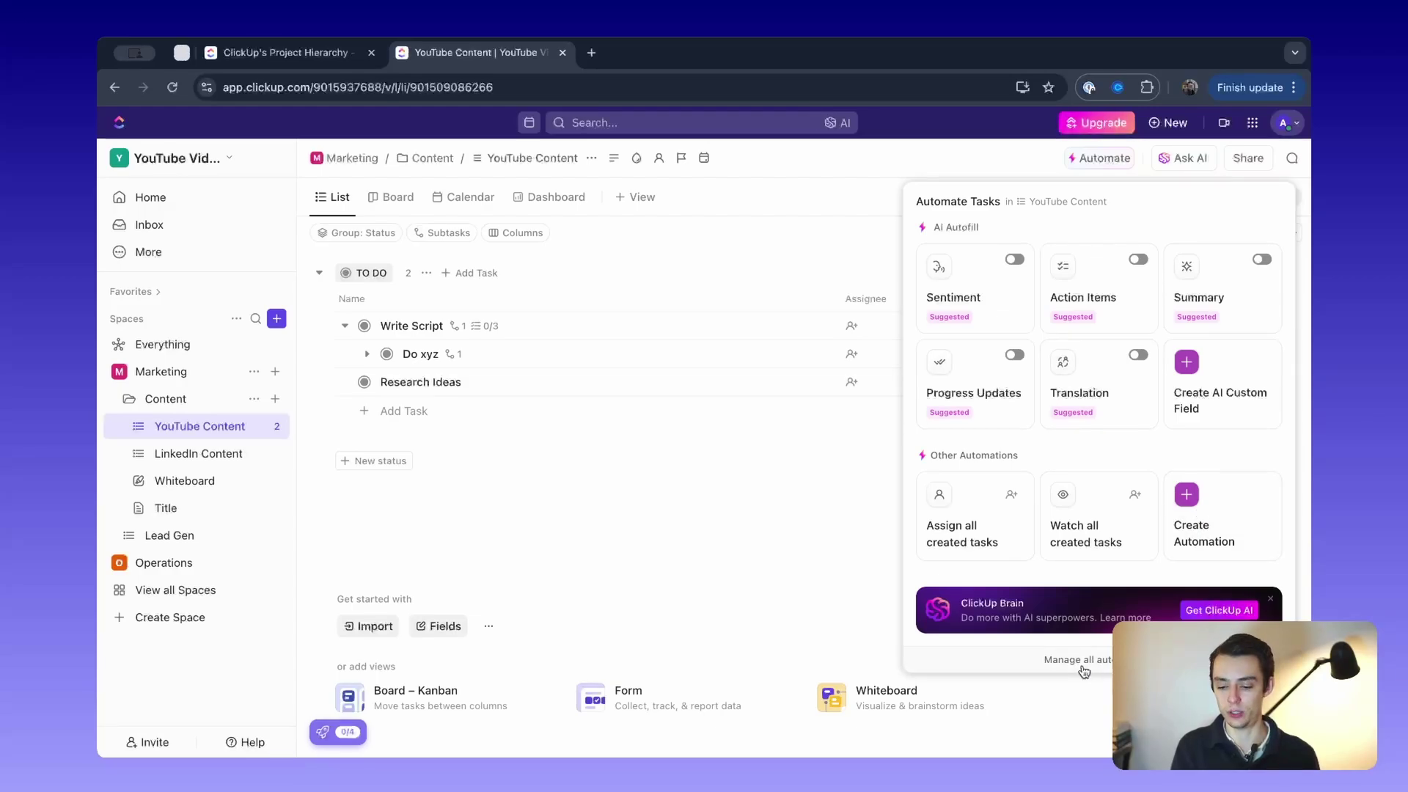
pyautogui.click(1207, 519)
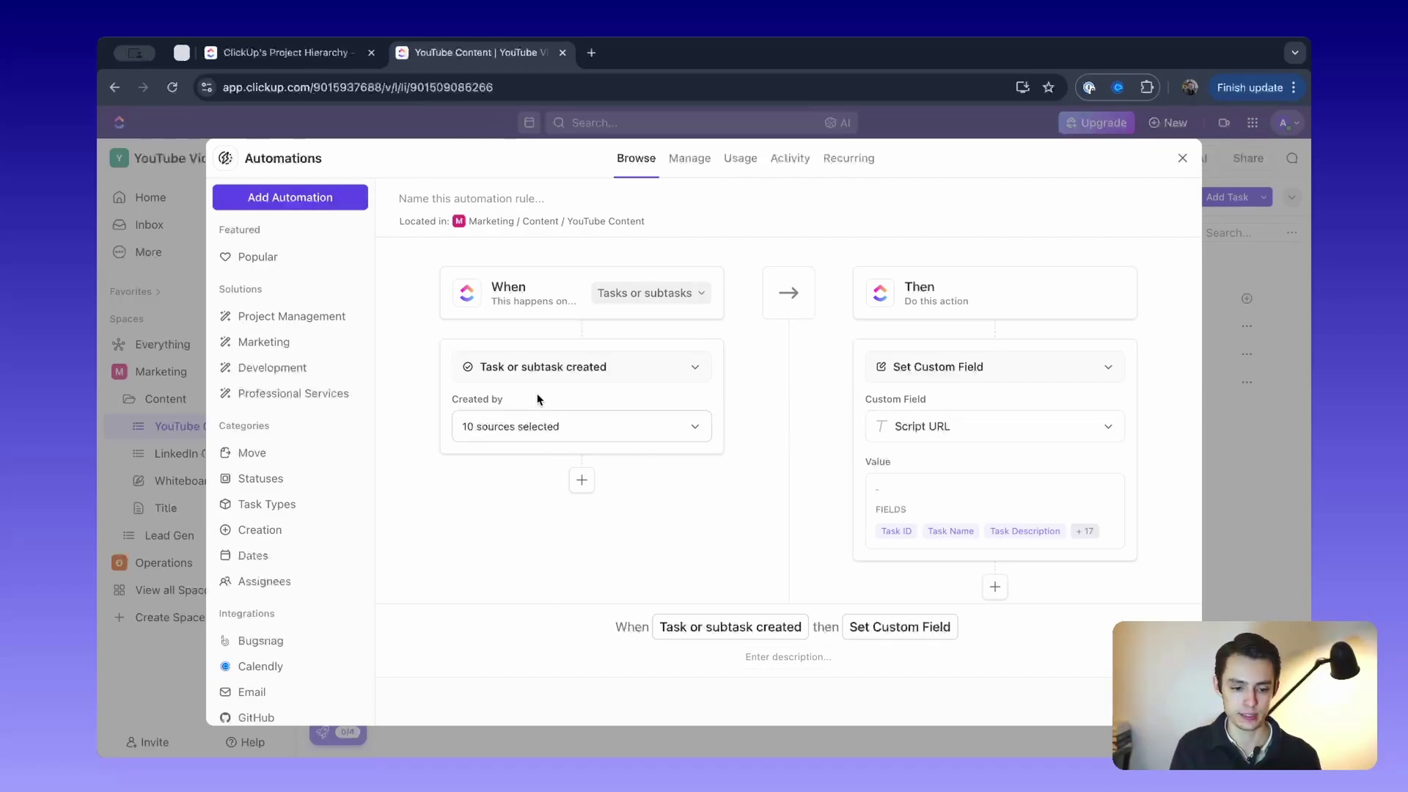
pyautogui.click(688, 160)
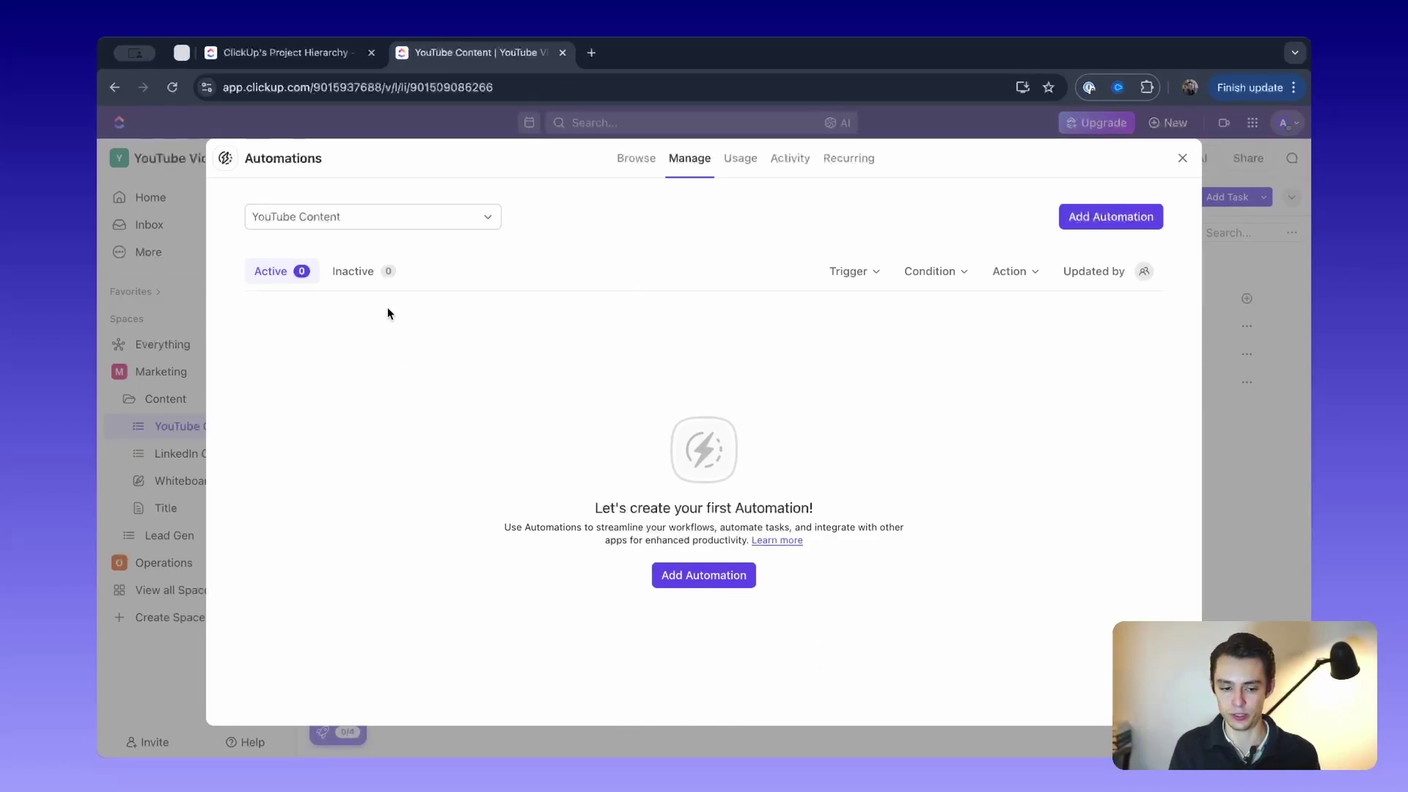
pyautogui.click(353, 271)
pyautogui.click(270, 270)
pyautogui.click(489, 221)
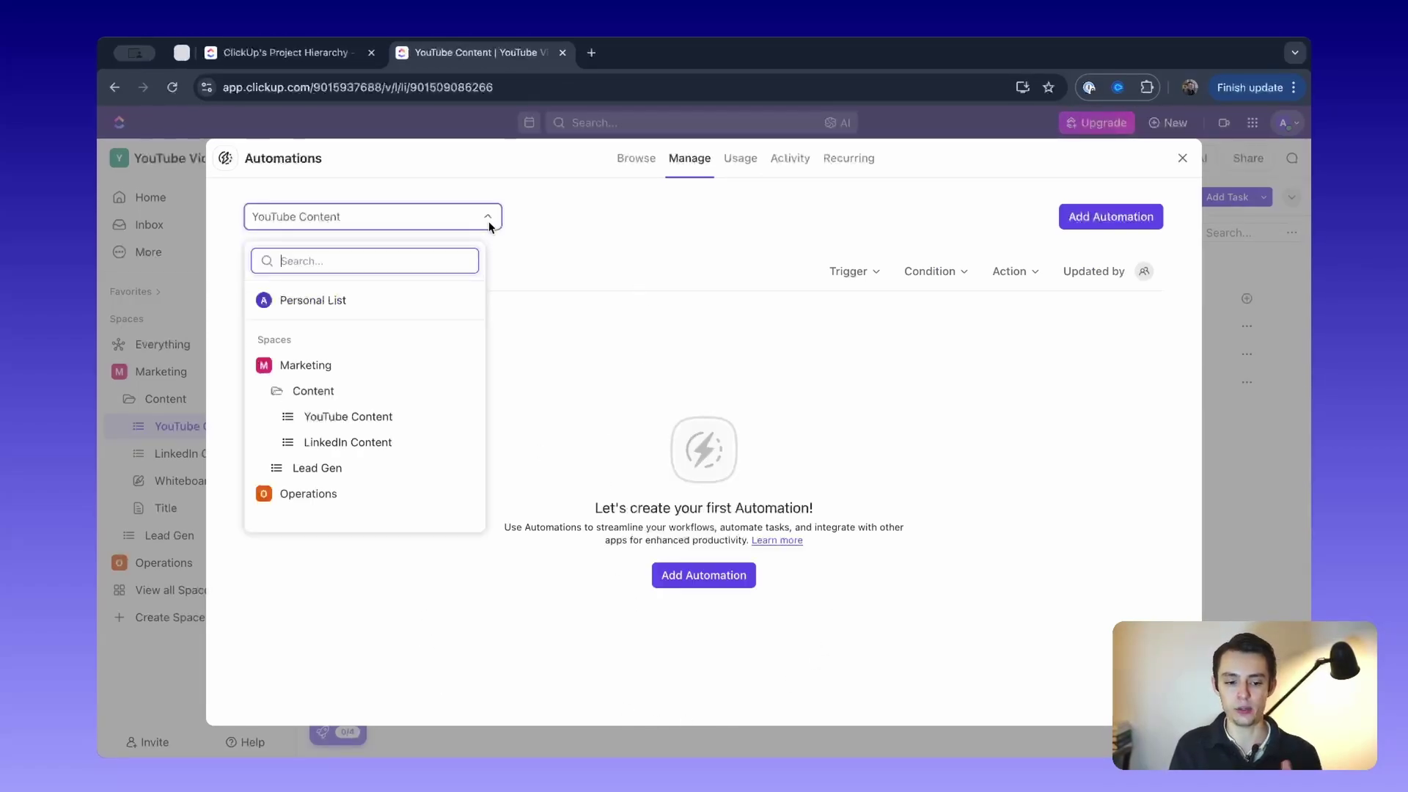
pyautogui.click(674, 226)
pyautogui.click(635, 160)
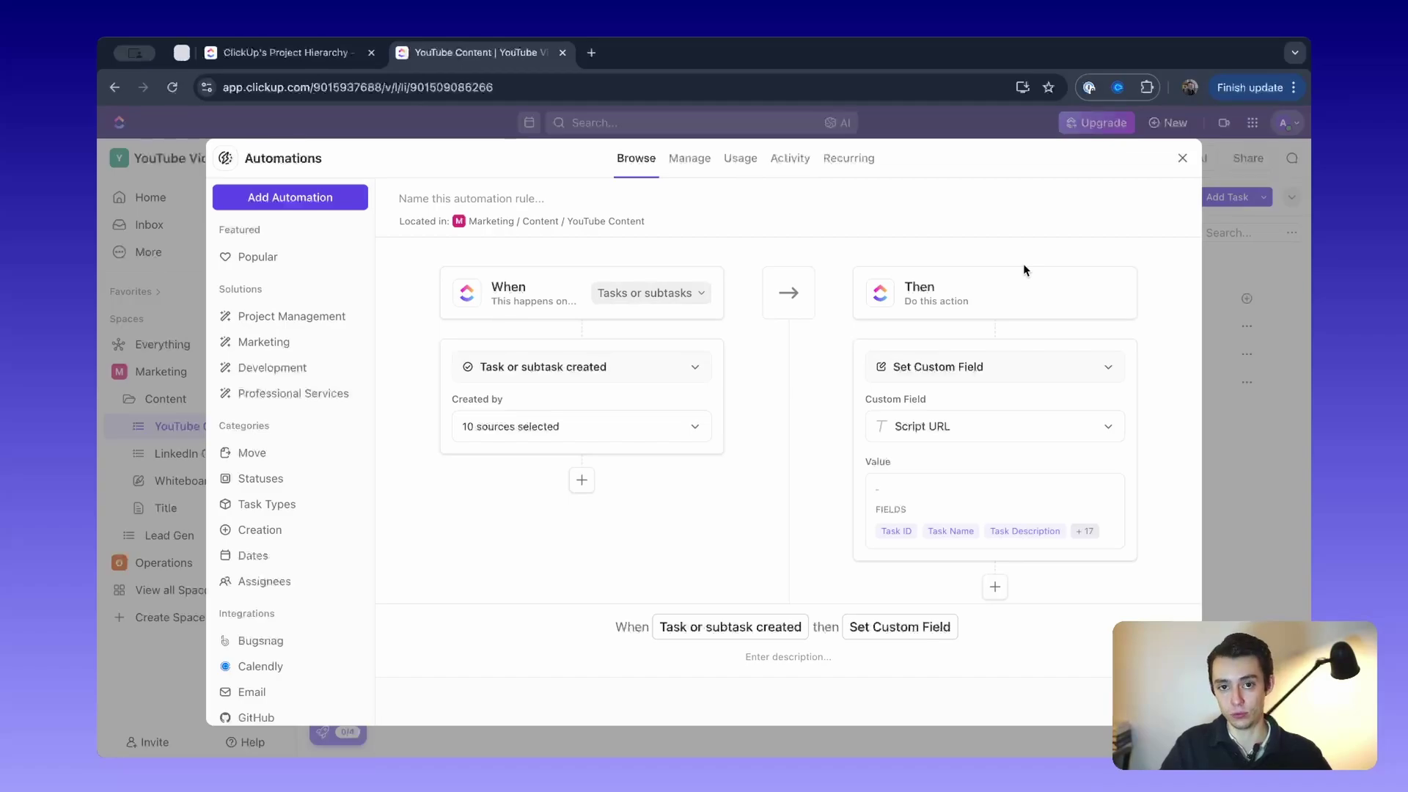
# Examine the automation trigger's task scope, event and creation source options, keeping Task or subtask created
pyautogui.click(669, 303)
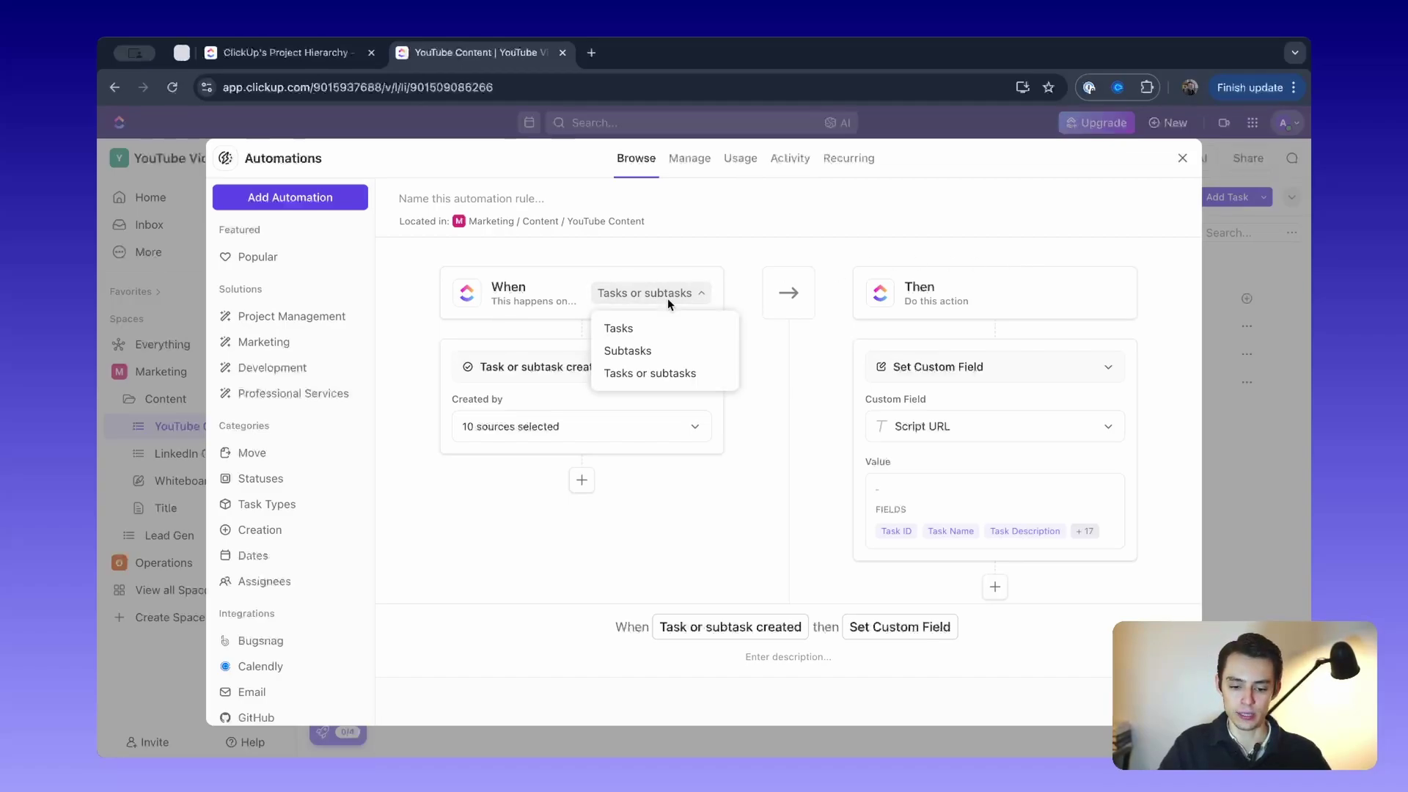
pyautogui.click(529, 361)
pyautogui.click(530, 365)
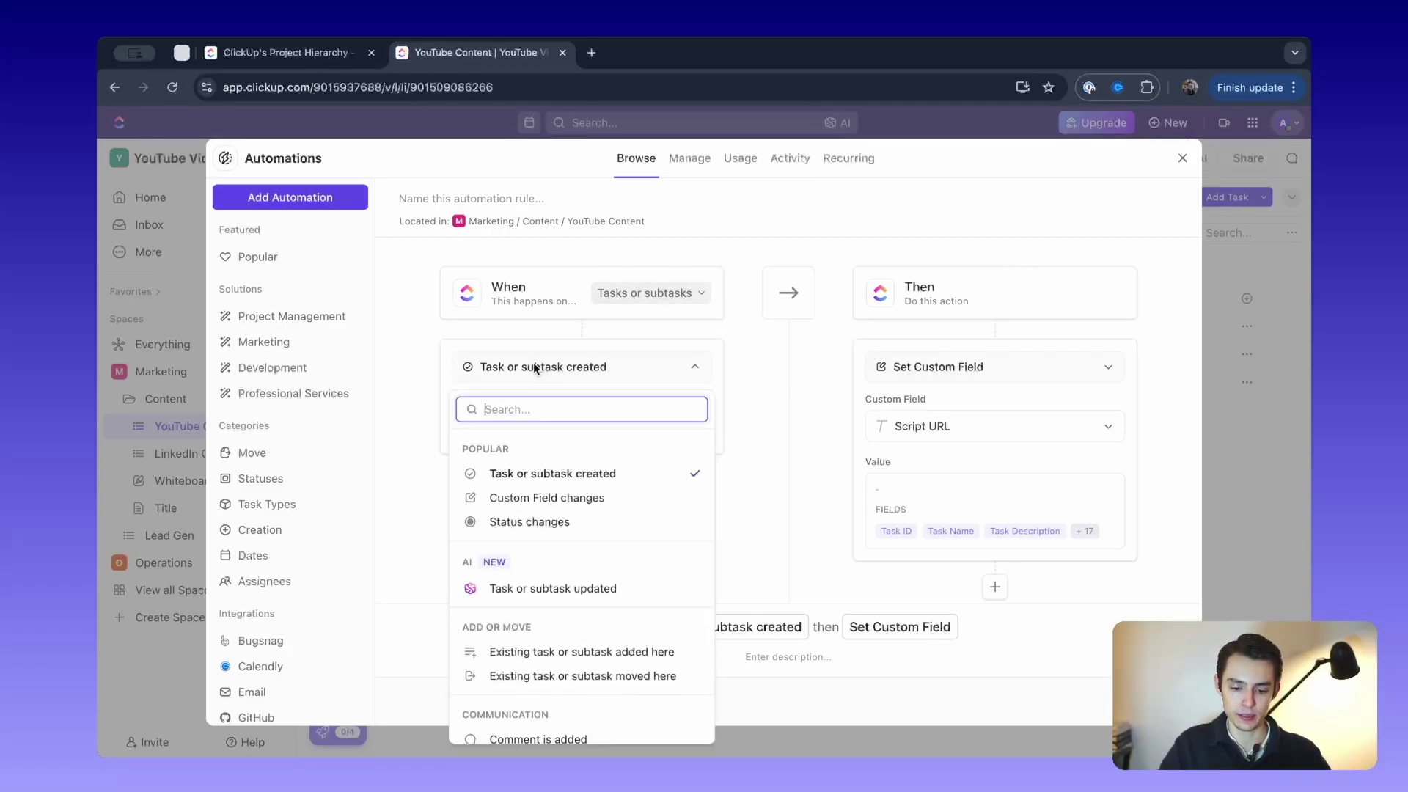
pyautogui.click(594, 477)
pyautogui.click(579, 440)
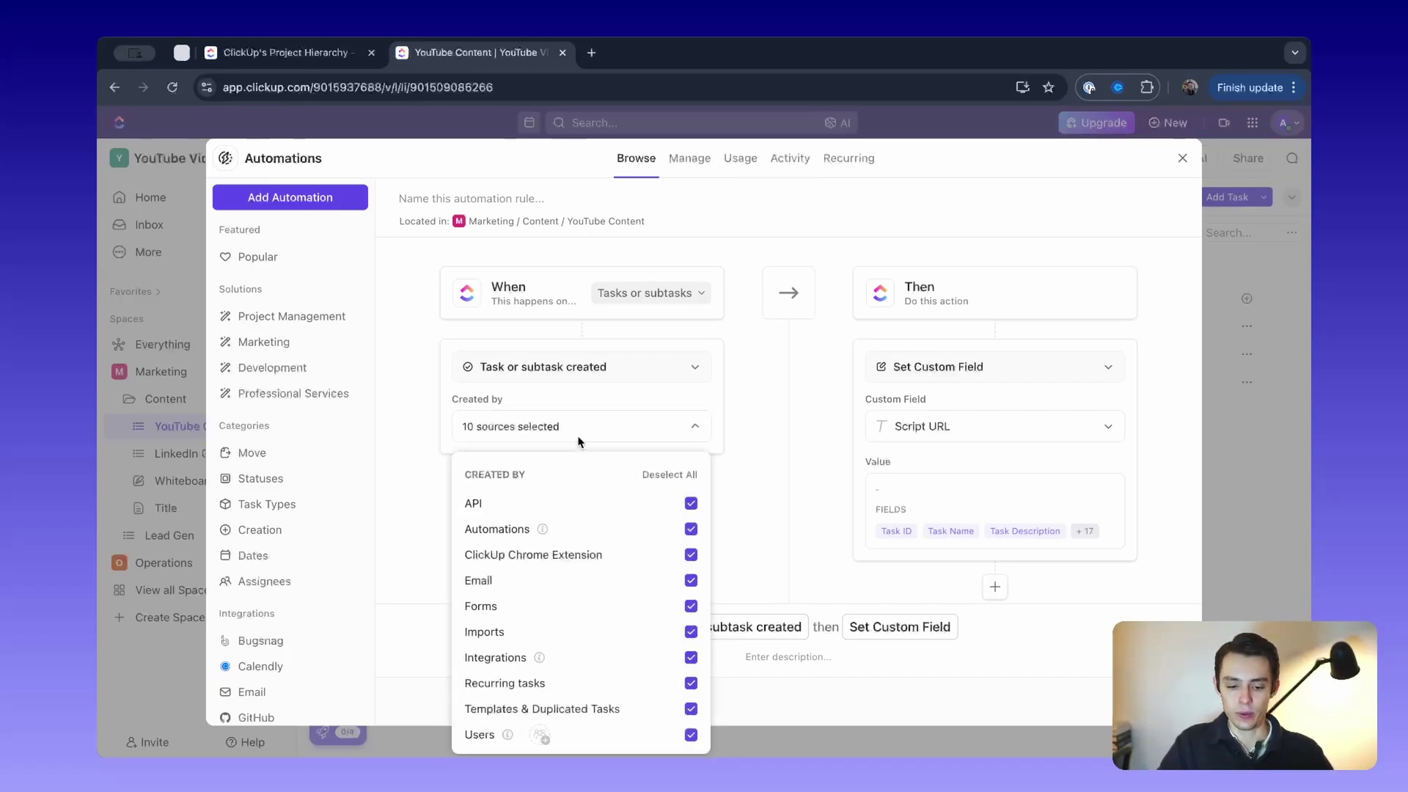
pyautogui.click(770, 425)
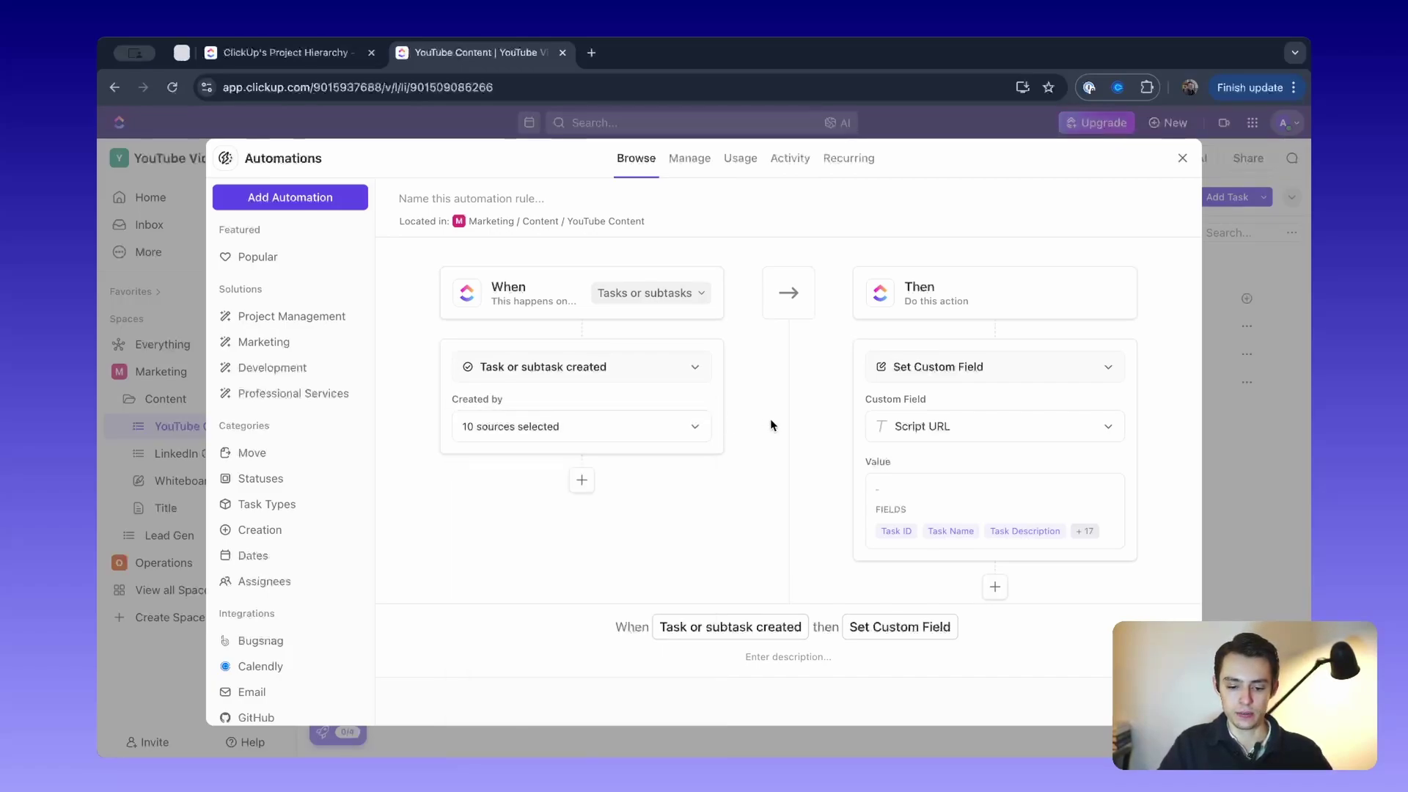
pyautogui.click(695, 427)
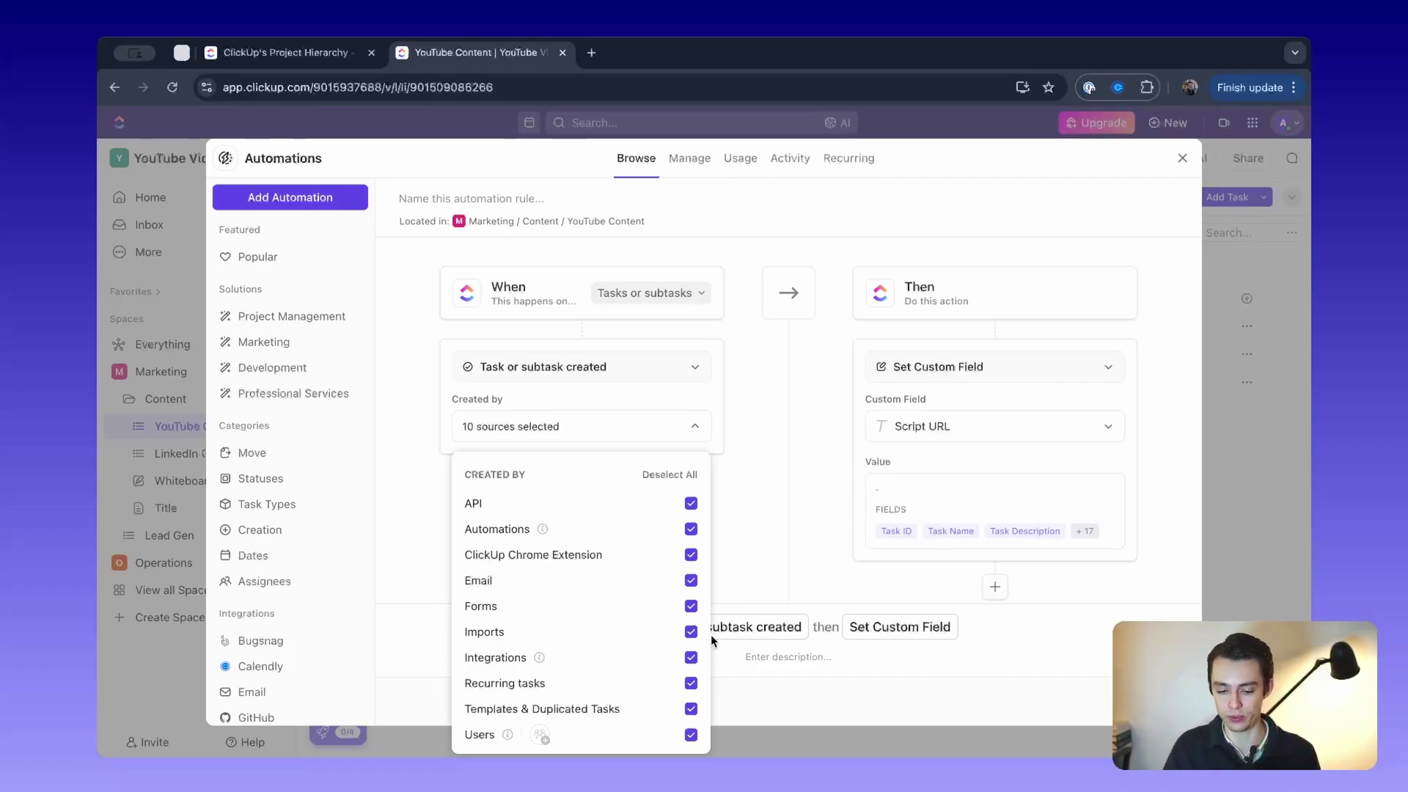
pyautogui.click(757, 459)
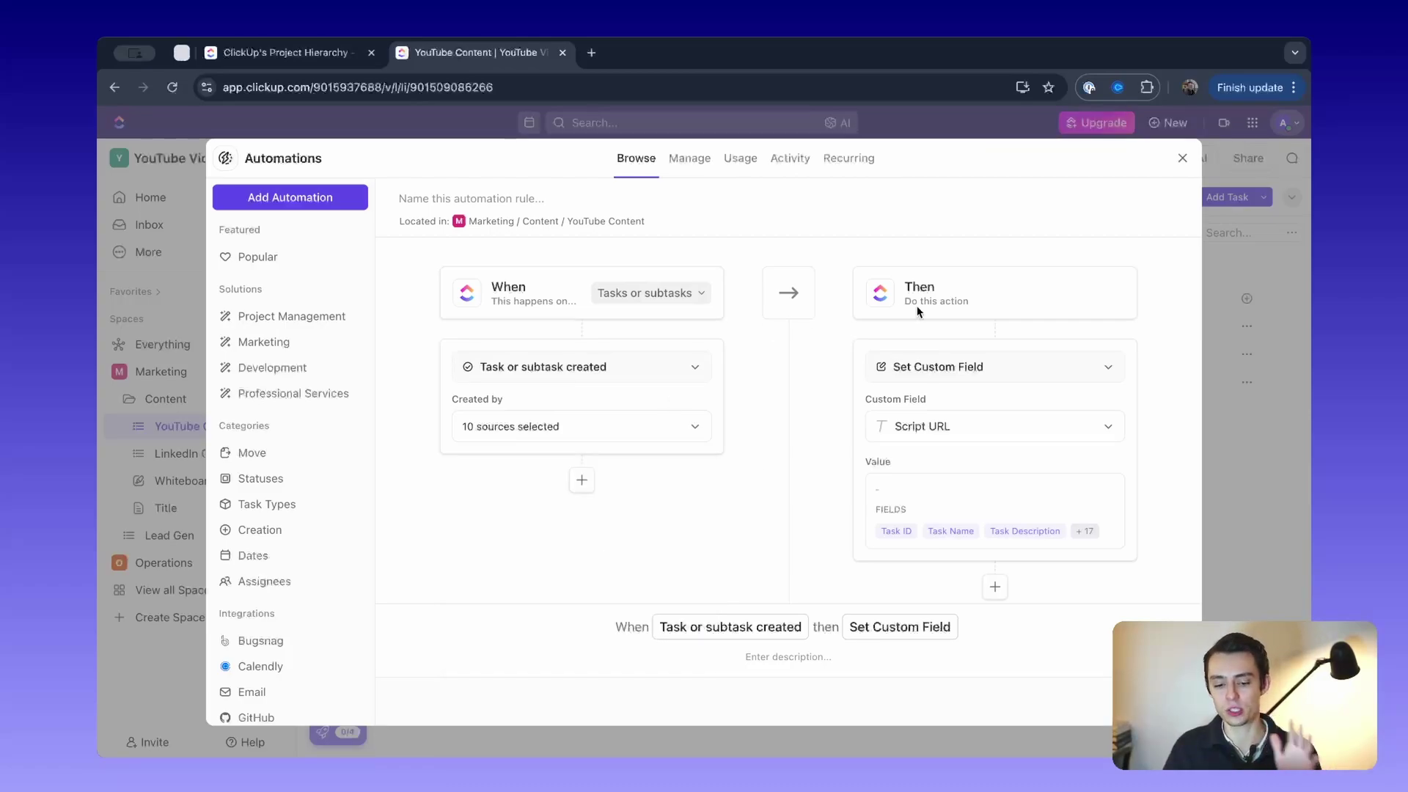
# Look through the automation's custom fields and actions, and set the action to Change assignees with the Task creator as assignee
pyautogui.click(991, 426)
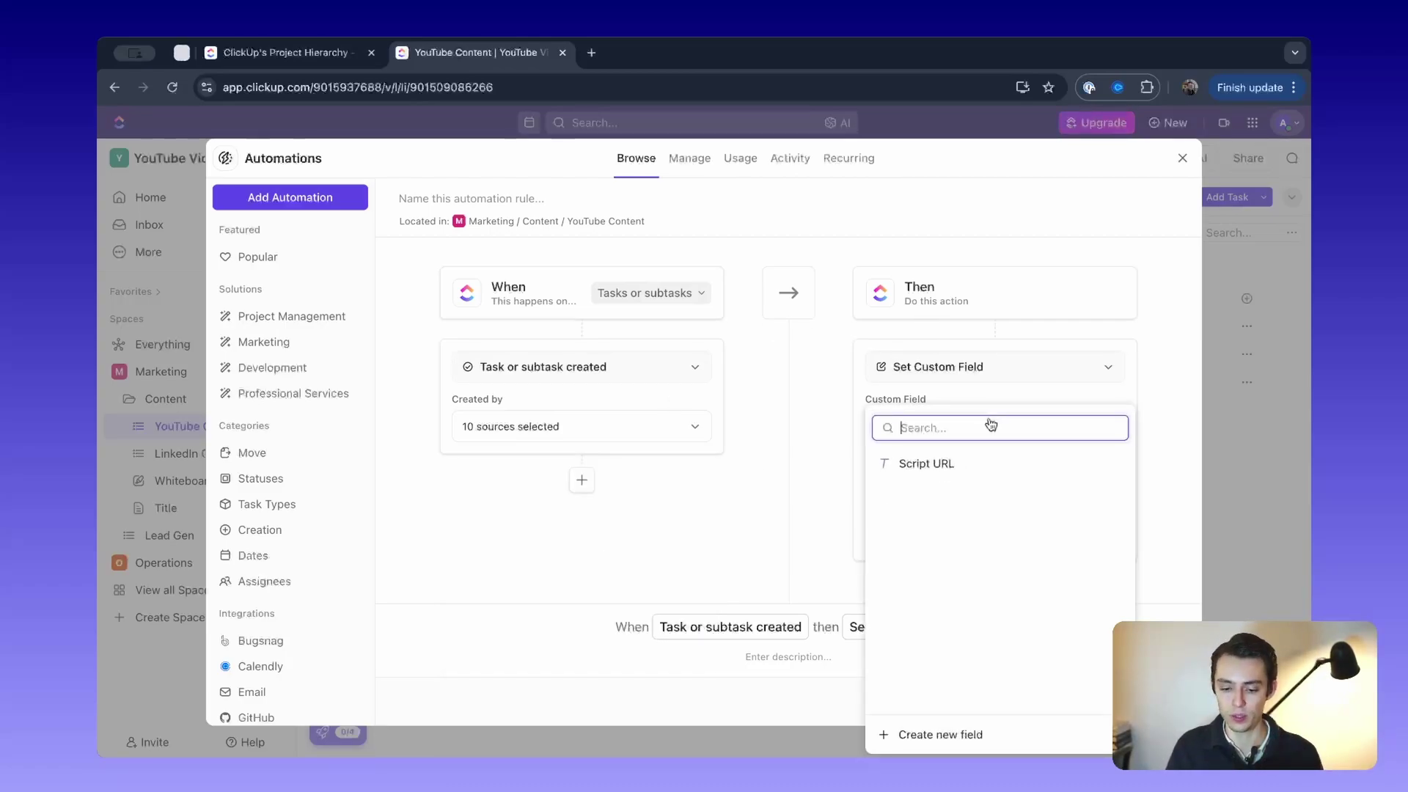
pyautogui.click(833, 472)
pyautogui.click(961, 368)
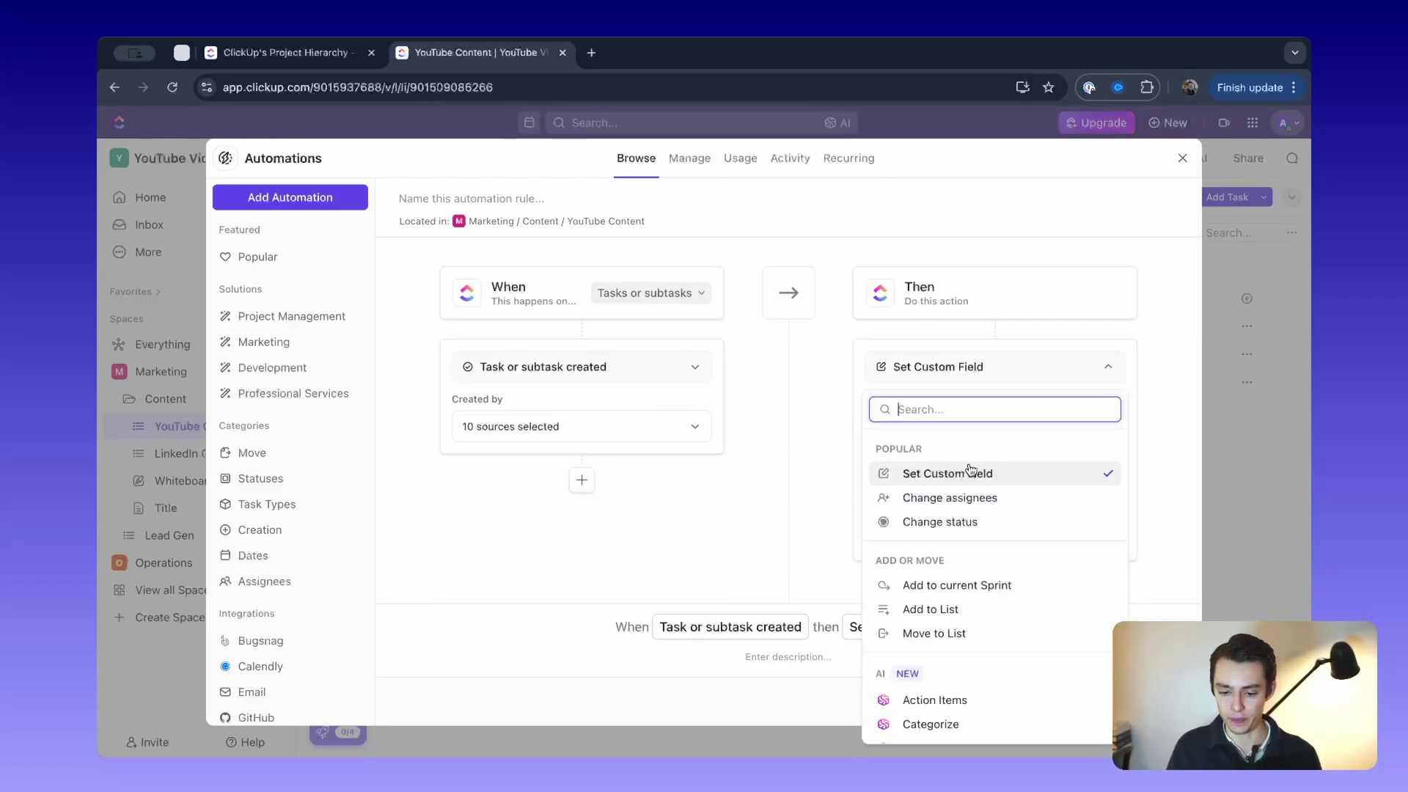
pyautogui.scroll(-1, 974, 621)
pyautogui.scroll(1, 971, 616)
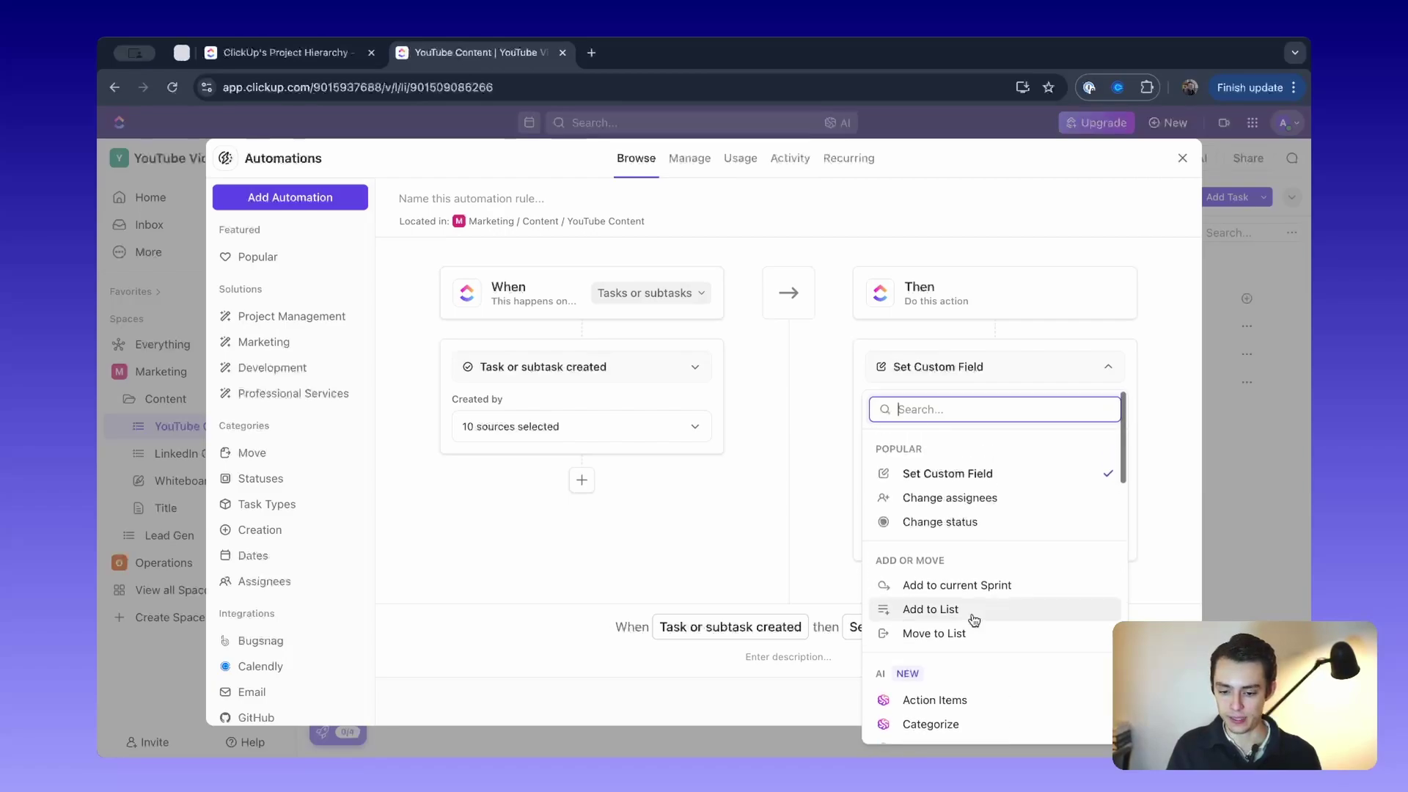
pyautogui.click(975, 494)
pyautogui.click(982, 412)
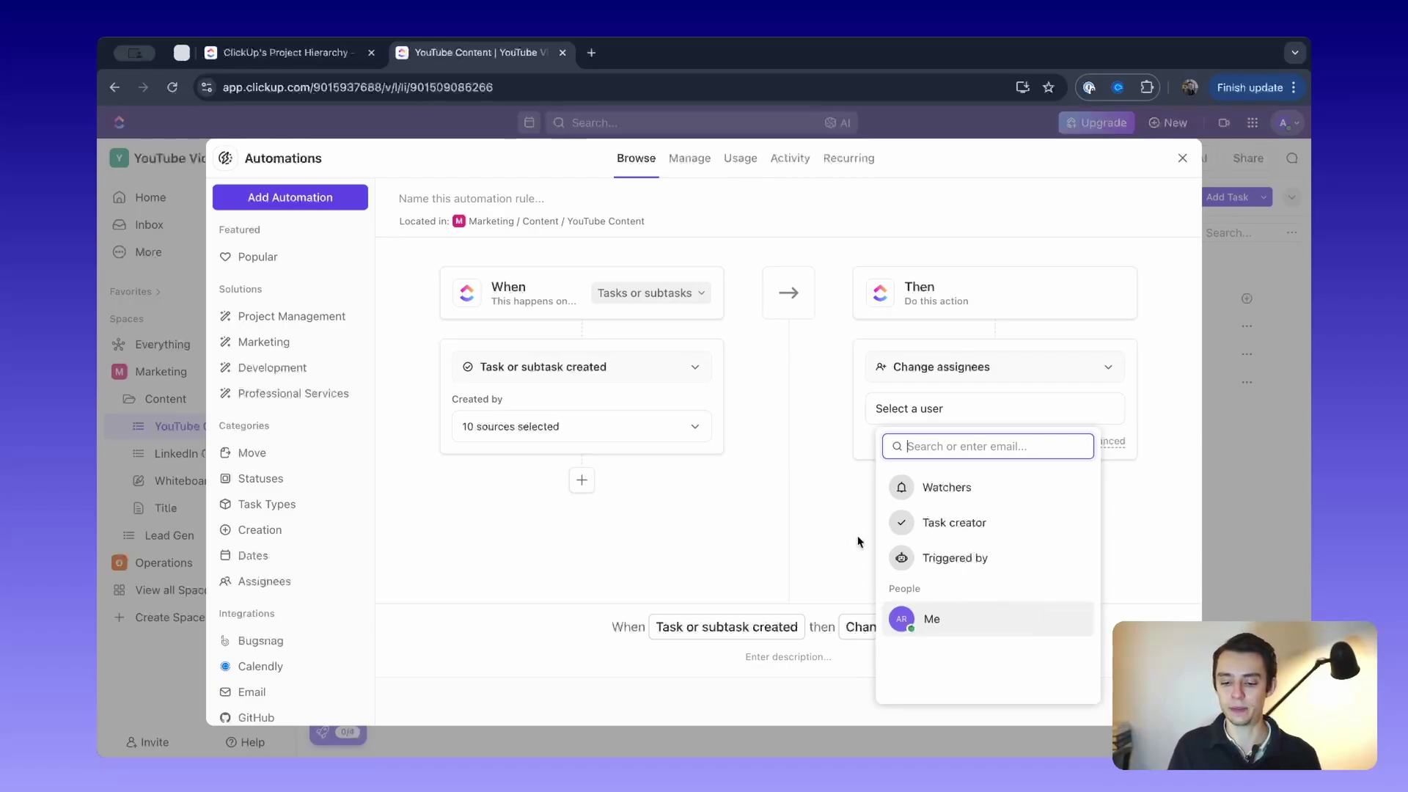
pyautogui.click(918, 528)
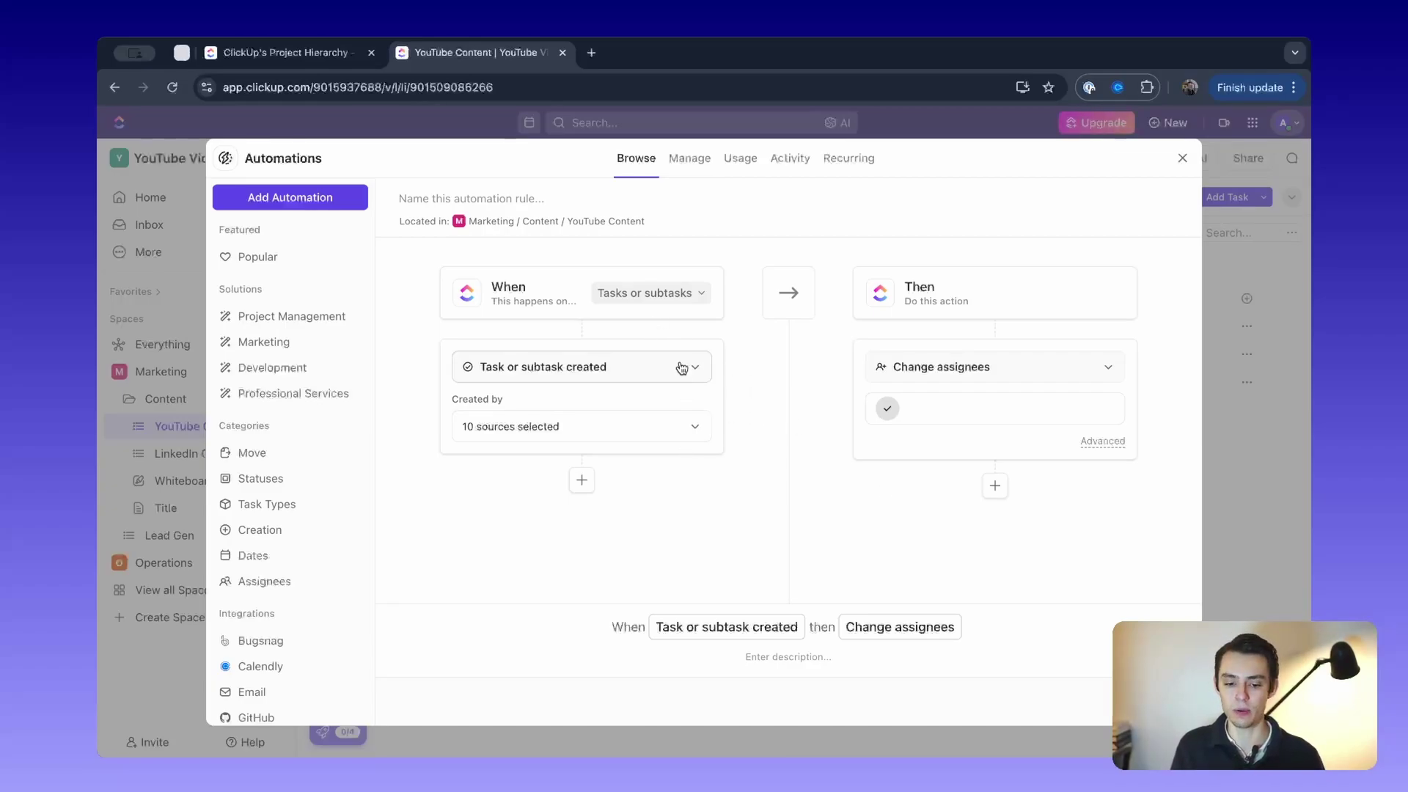
# Change the automation trigger to Custom Field changes and check which fields are available for it
pyautogui.click(587, 381)
pyautogui.scroll(-5, 622, 502)
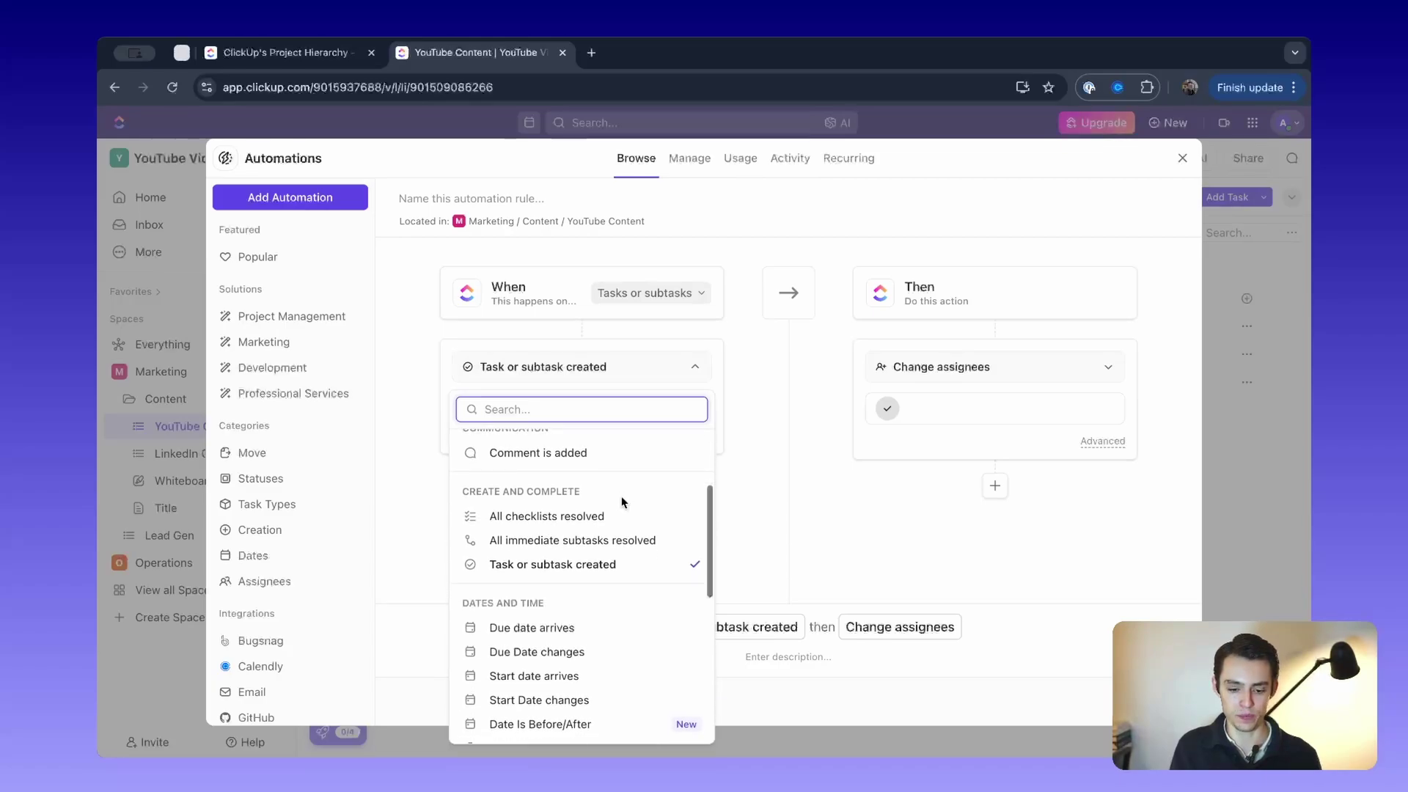
pyautogui.scroll(4, 623, 502)
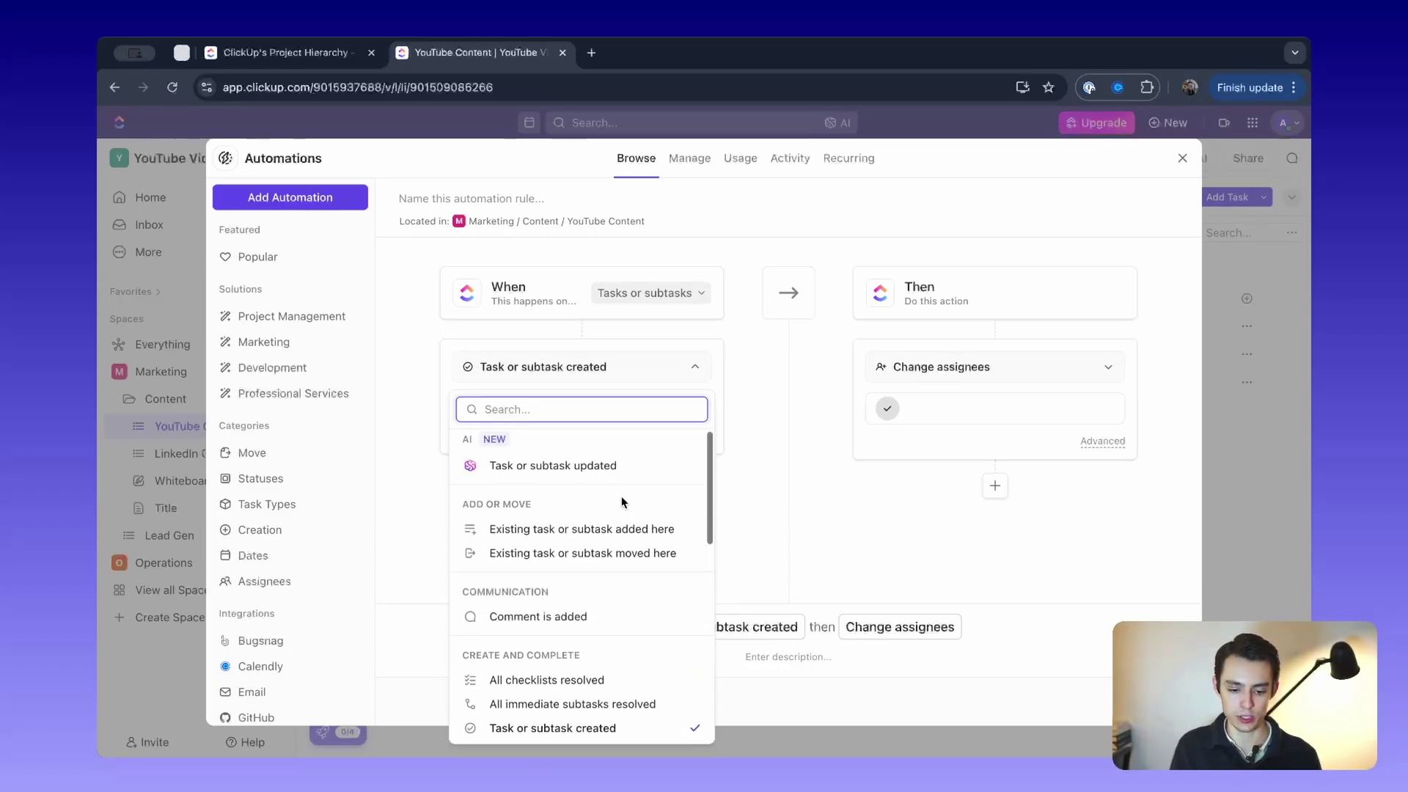
pyautogui.write('cus')
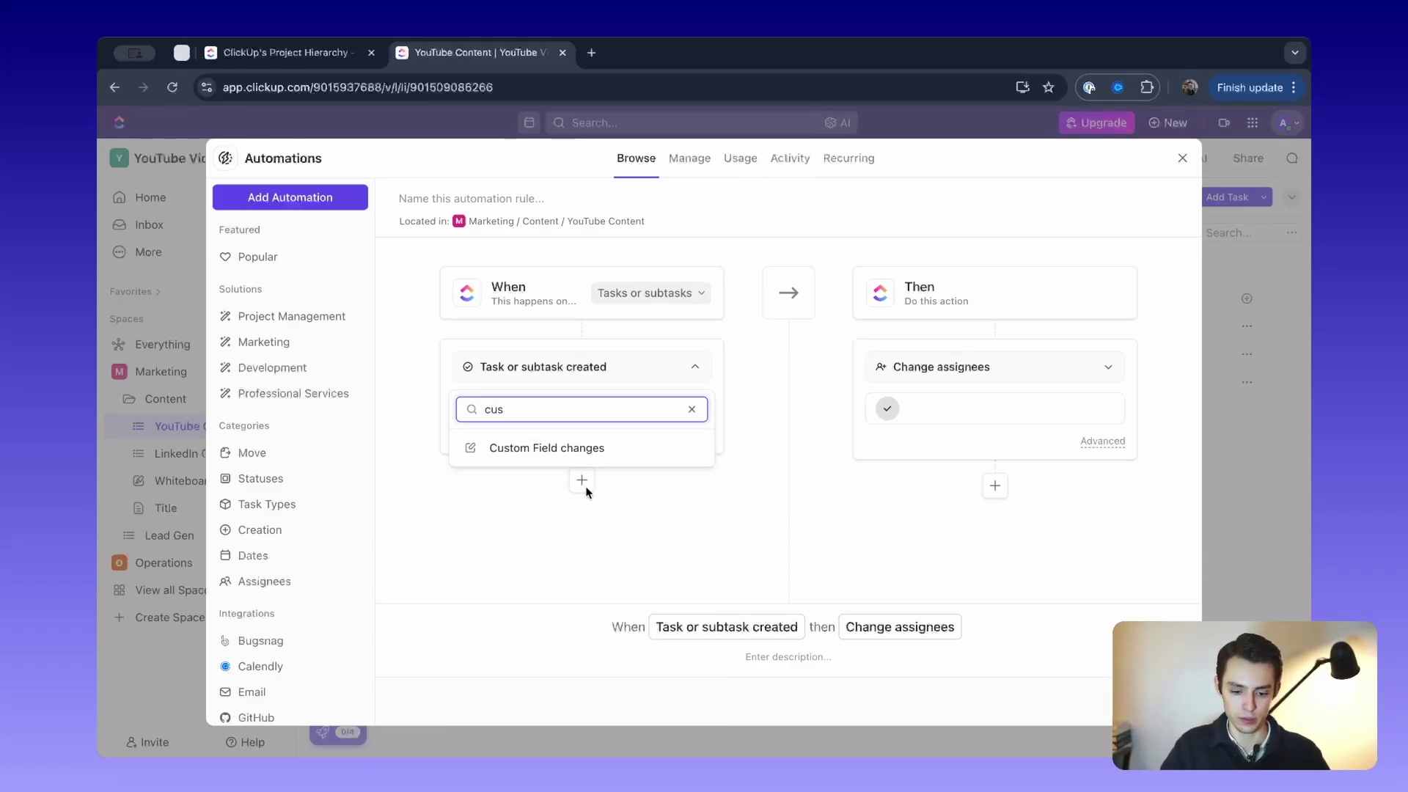
pyautogui.click(575, 449)
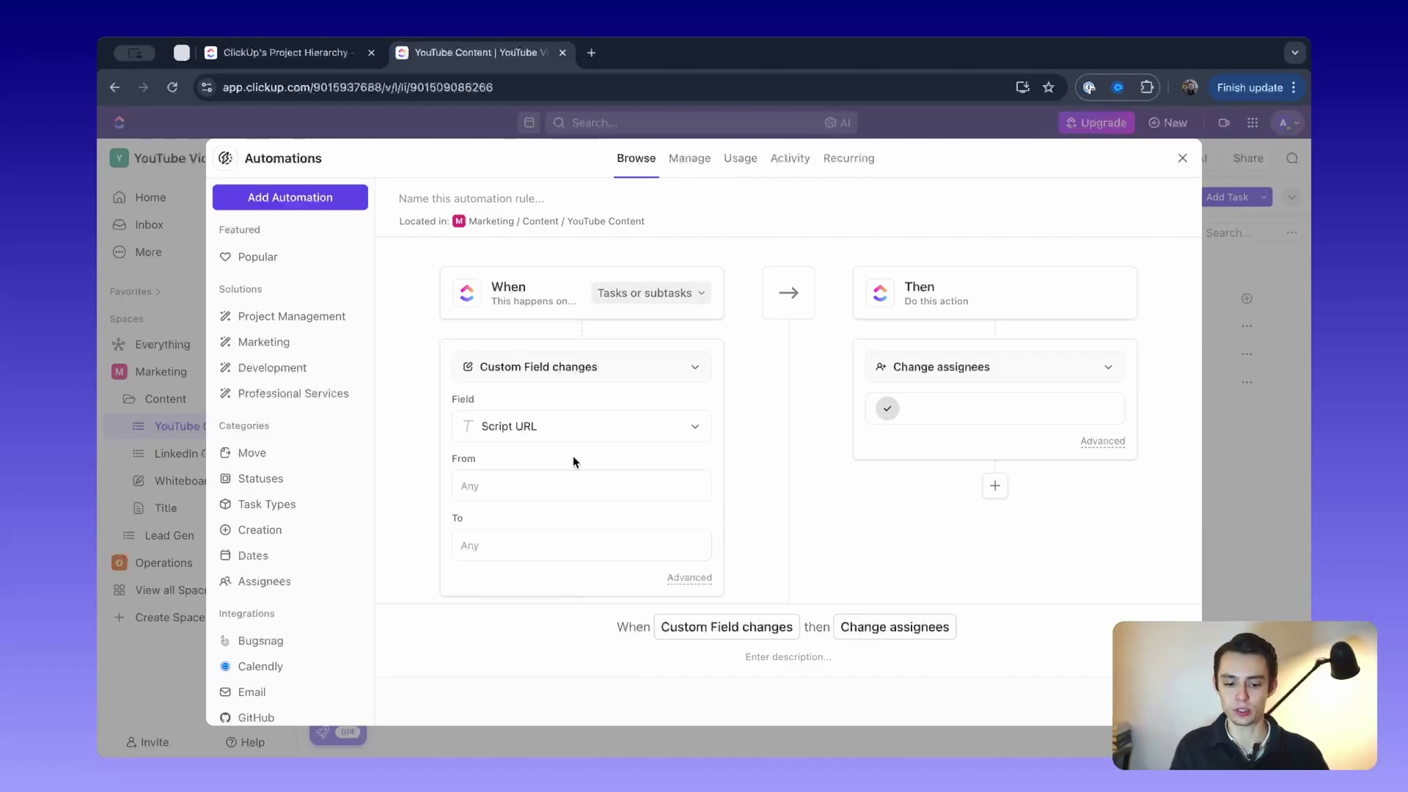
pyautogui.click(616, 429)
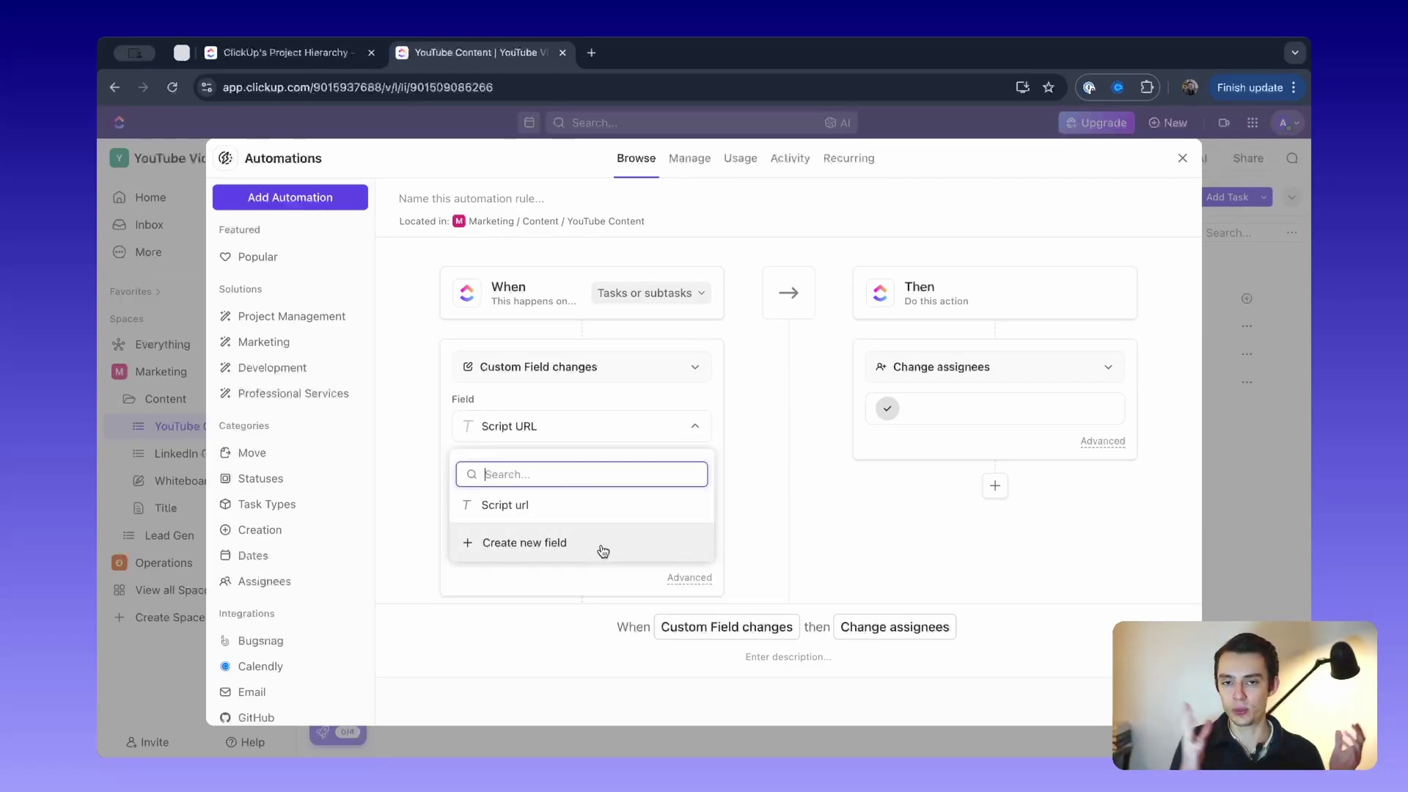
pyautogui.click(626, 412)
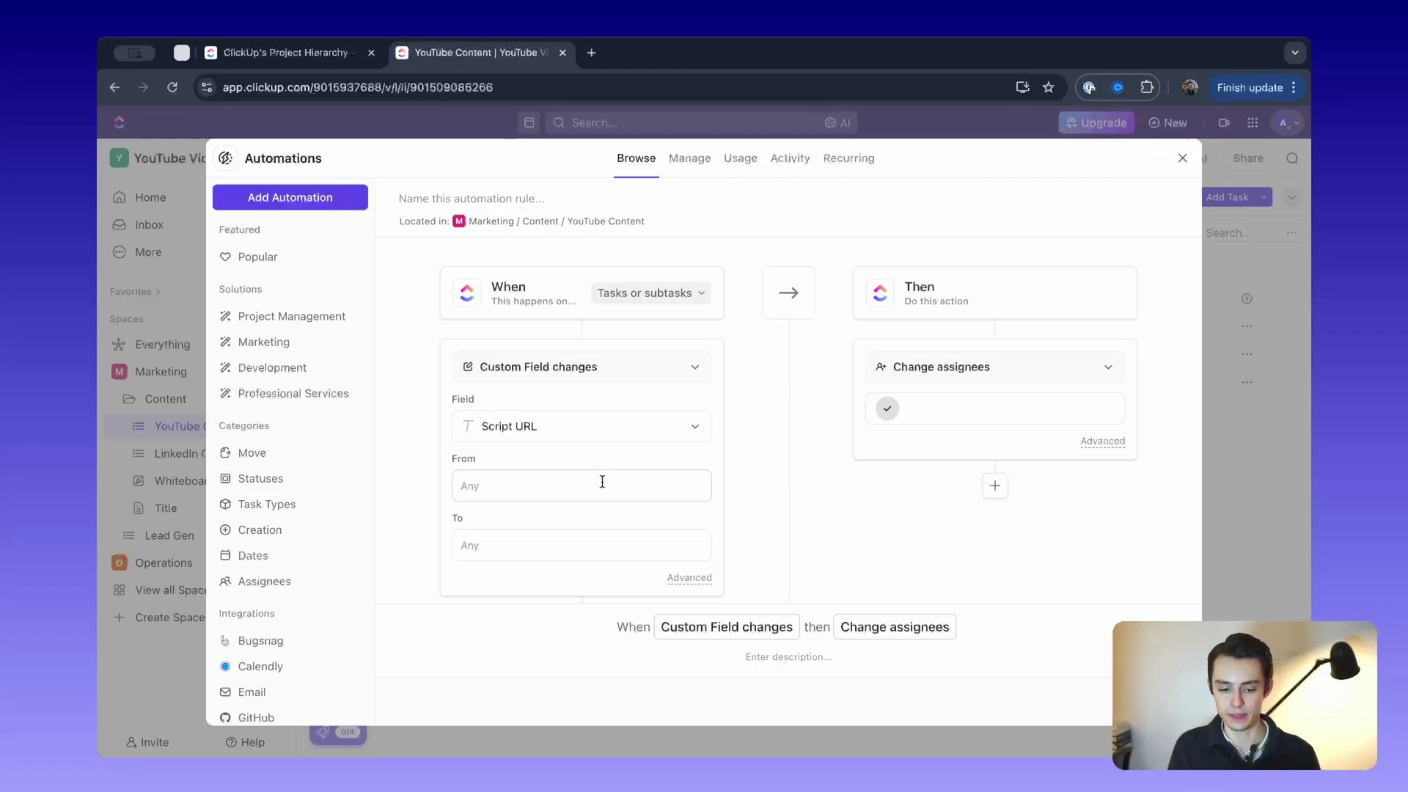
# Start a new Dropdown custom field from the trigger's field choices and name it Review
pyautogui.click(617, 428)
pyautogui.click(553, 546)
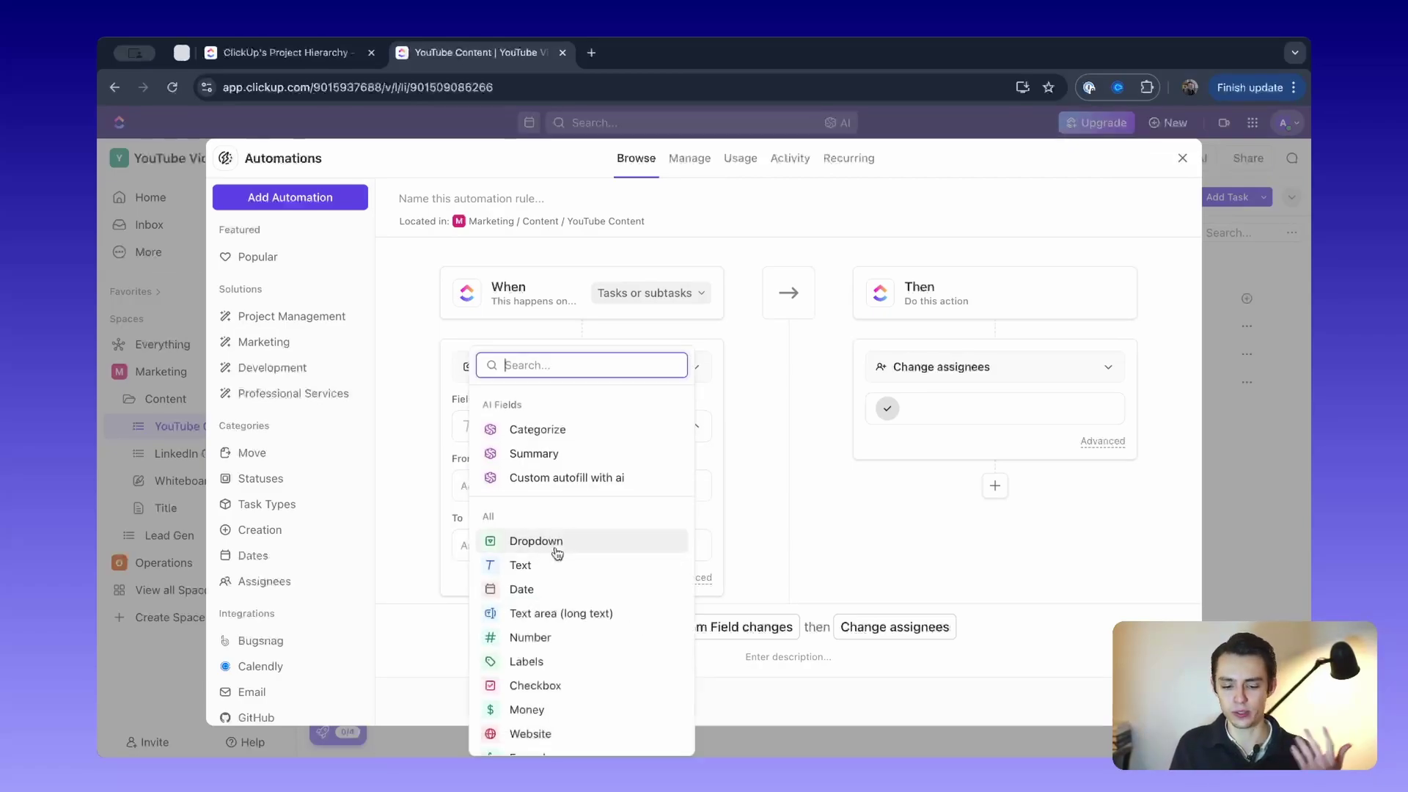
pyautogui.click(548, 542)
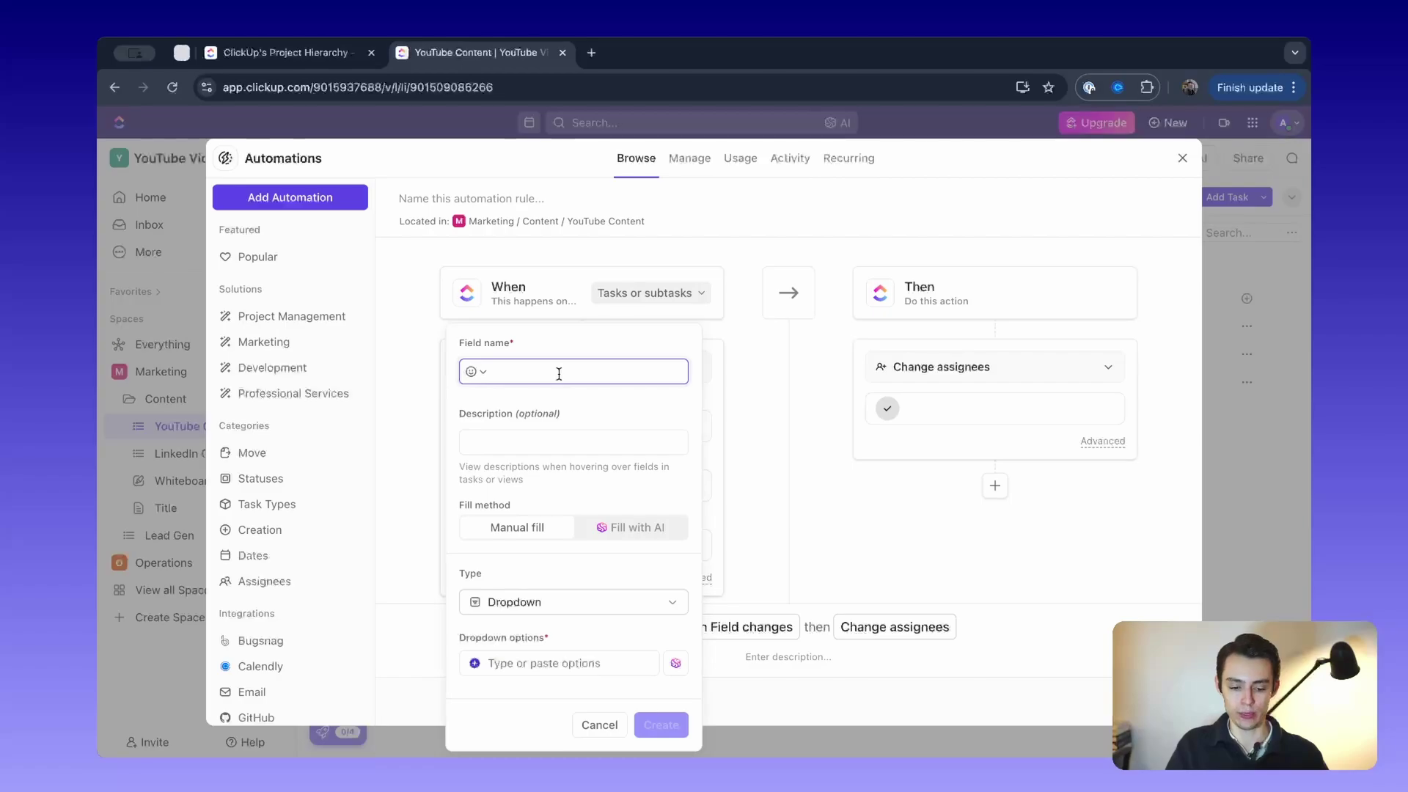
pyautogui.write('R')
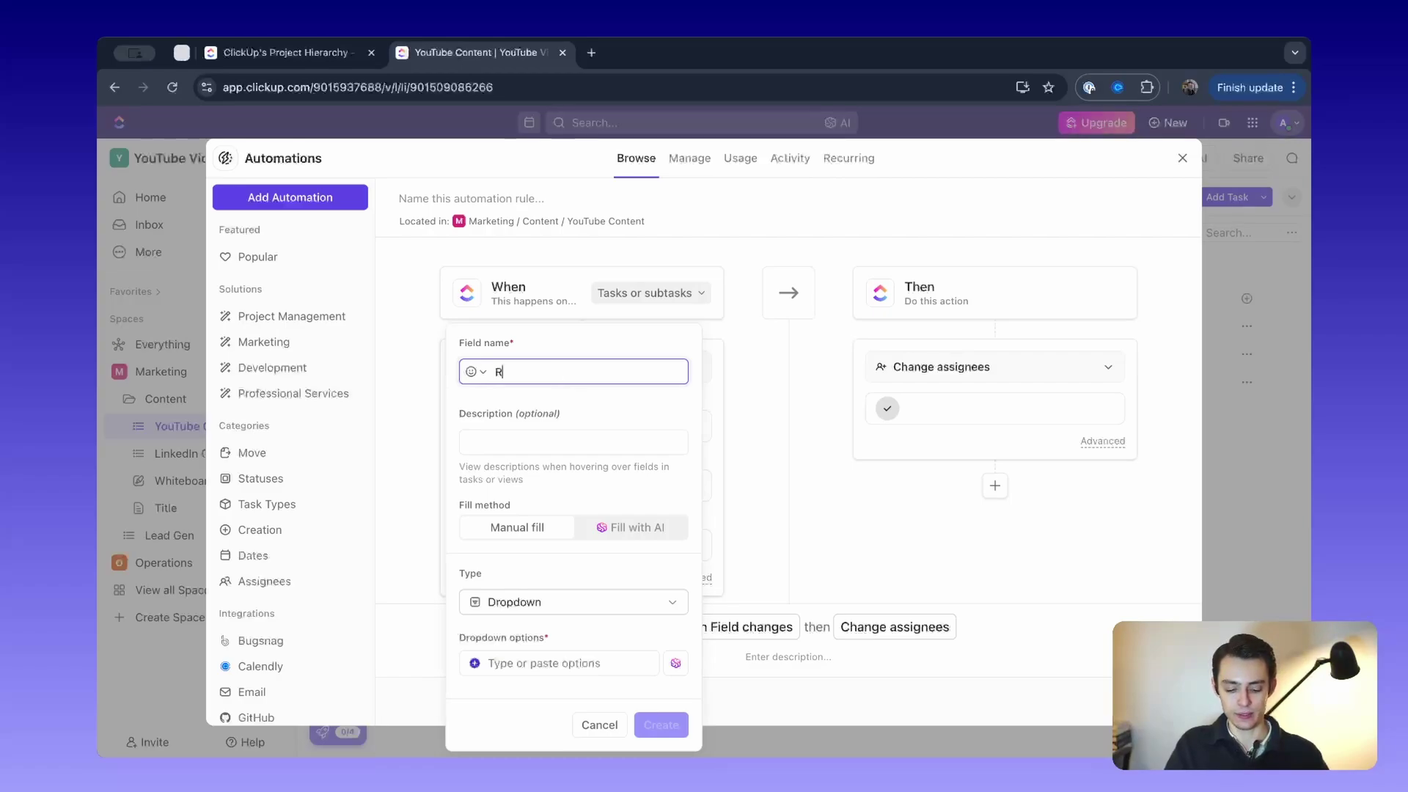
pyautogui.write('eview')
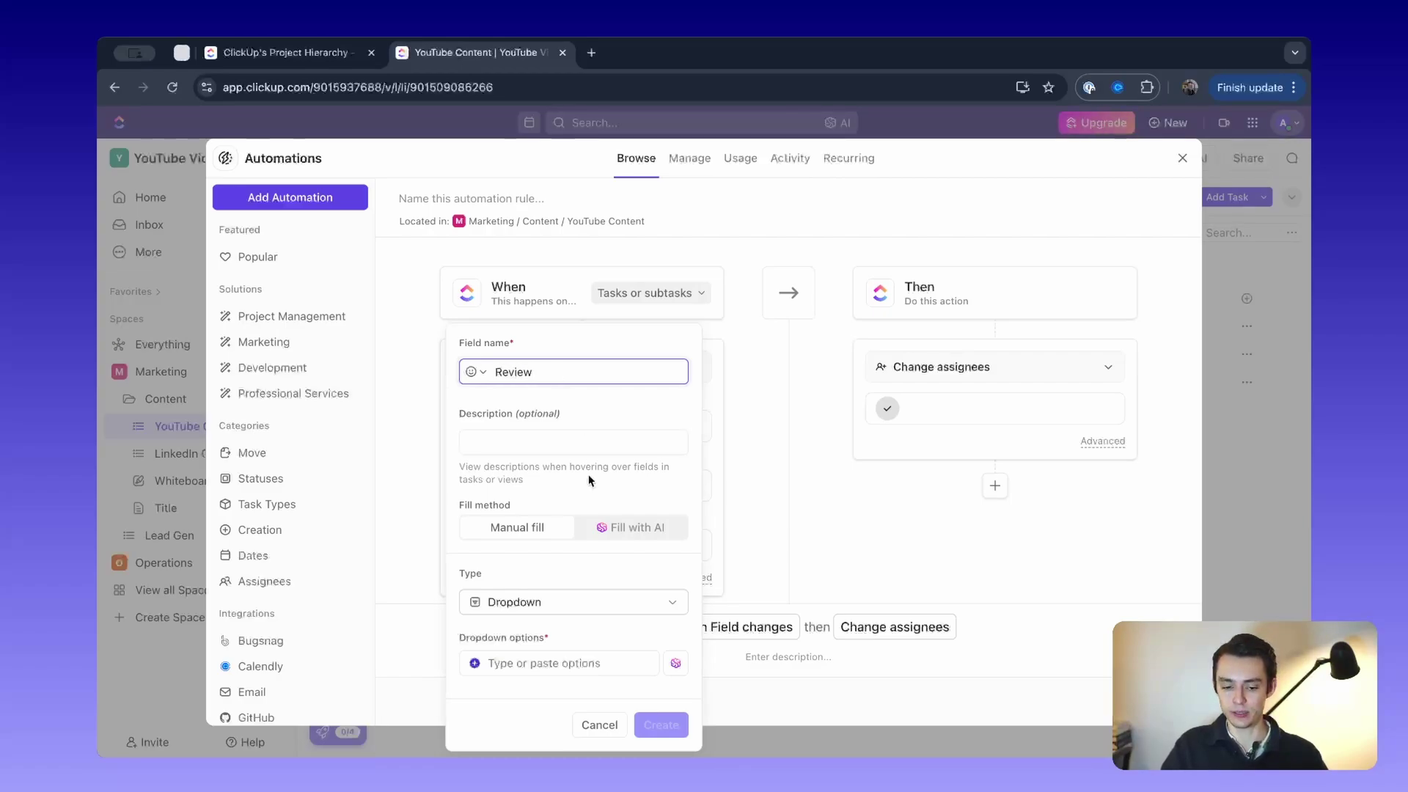
# Give the Review field the dropdown options 1, 2 and 3 and create it
pyautogui.click(547, 665)
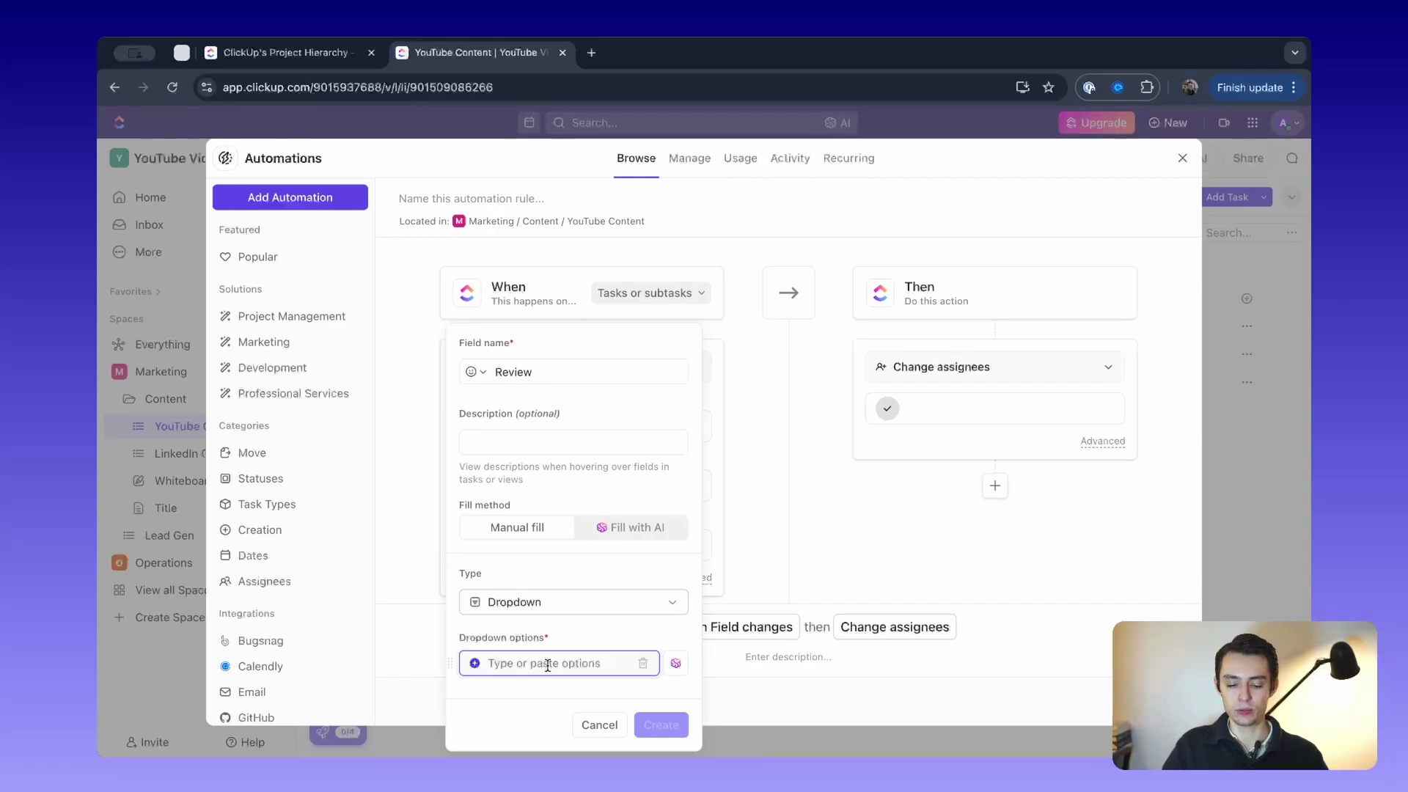
pyautogui.write('1')
pyautogui.press('Return')
pyautogui.write('2')
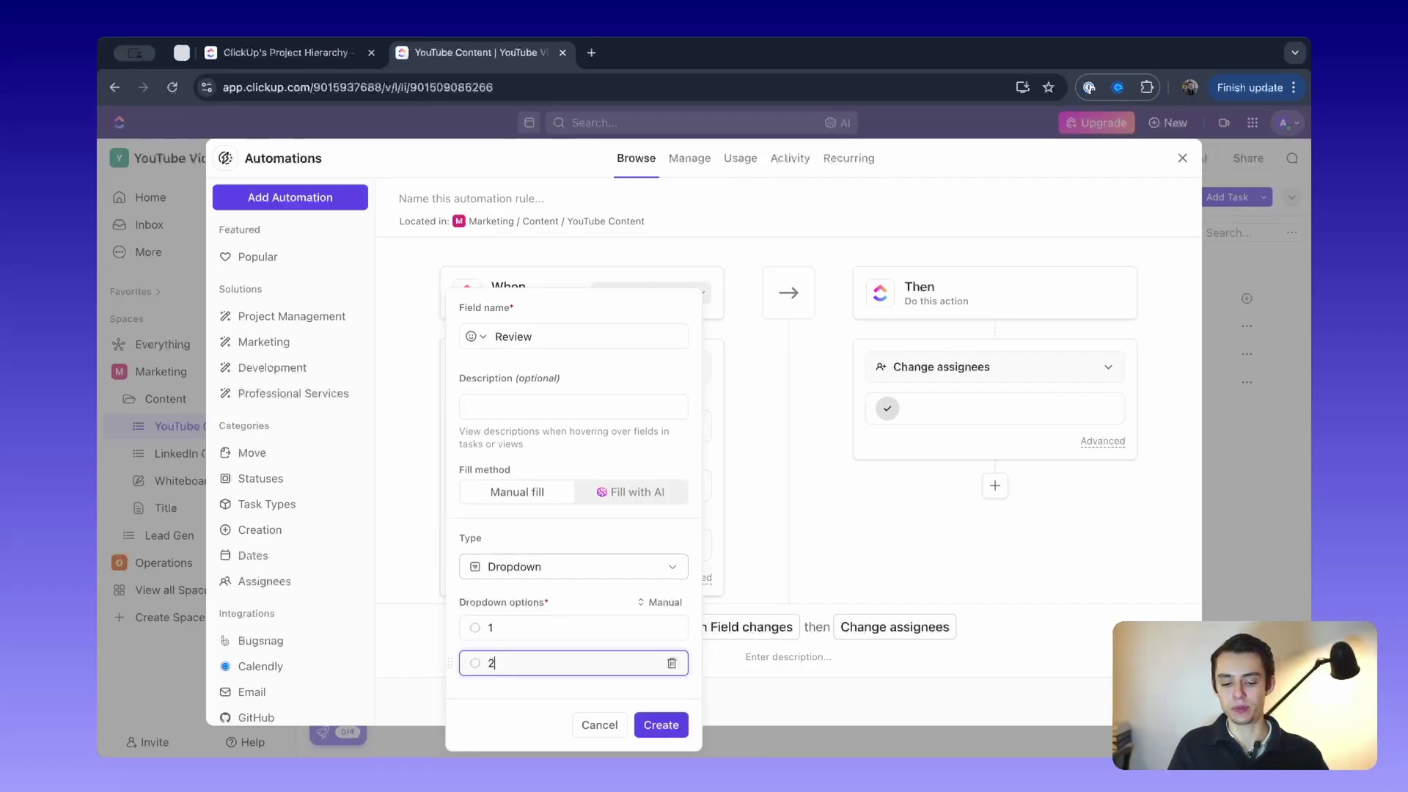
pyautogui.press('Return')
pyautogui.write('3')
pyautogui.press('Return')
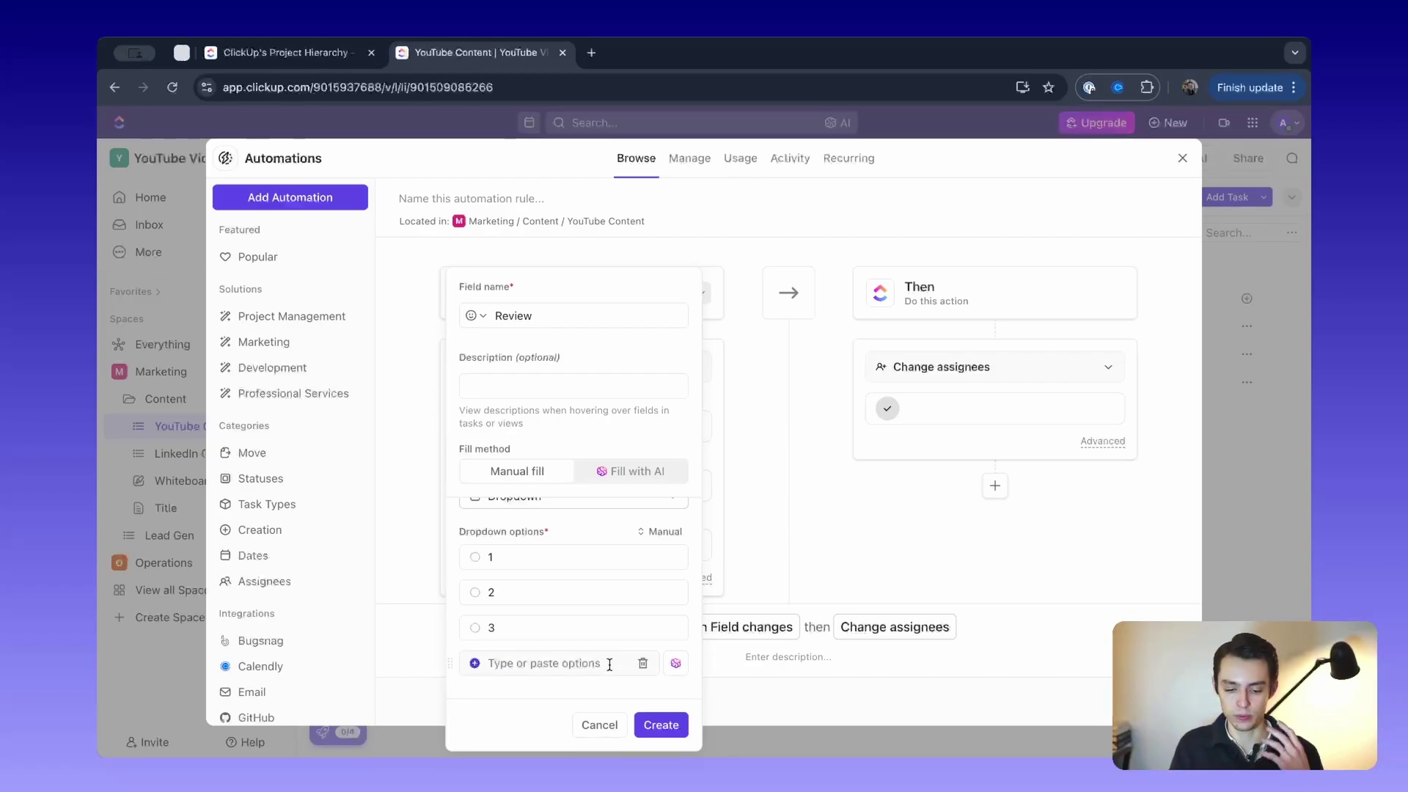
pyautogui.click(654, 729)
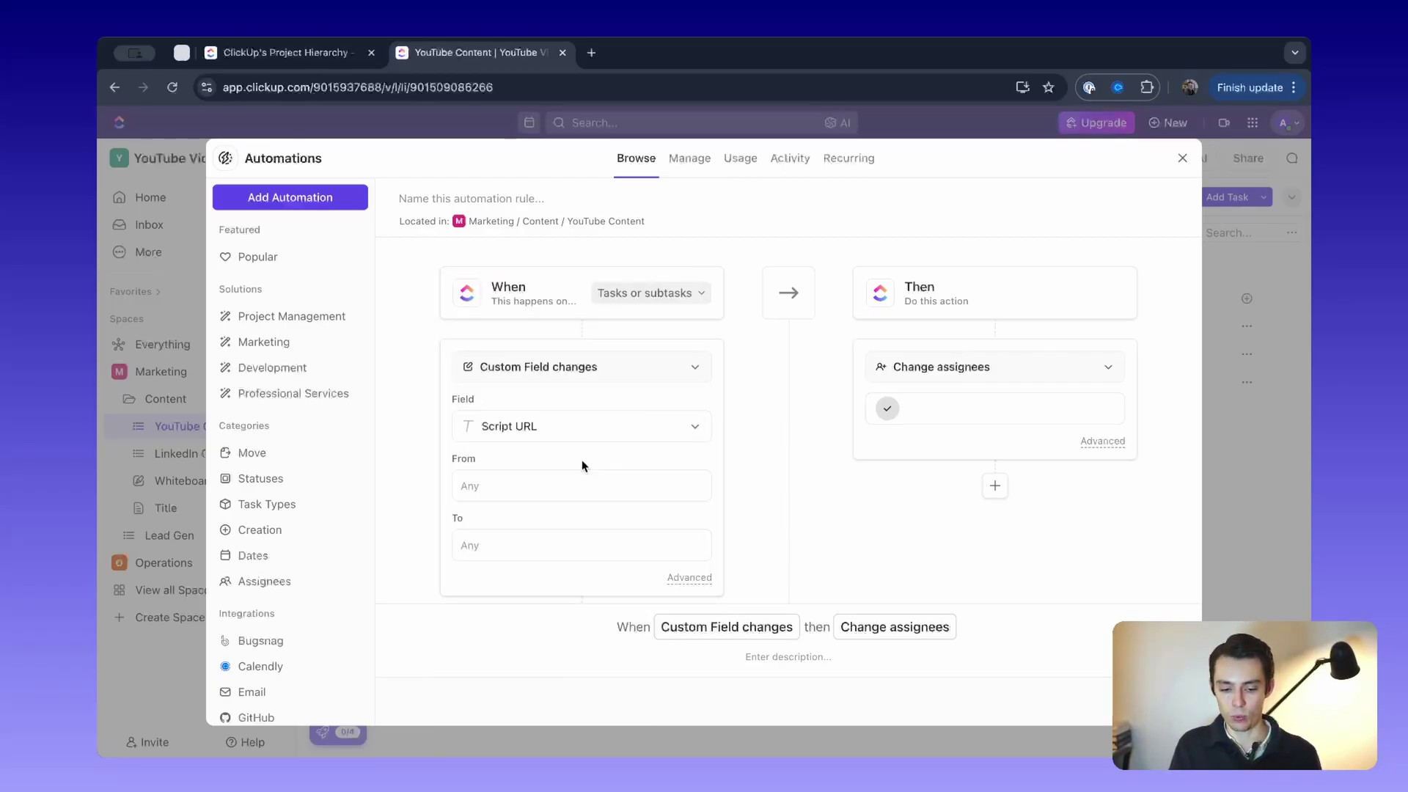
# Make the trigger watch the Review field, changing from the empty value to 2
pyautogui.click(557, 424)
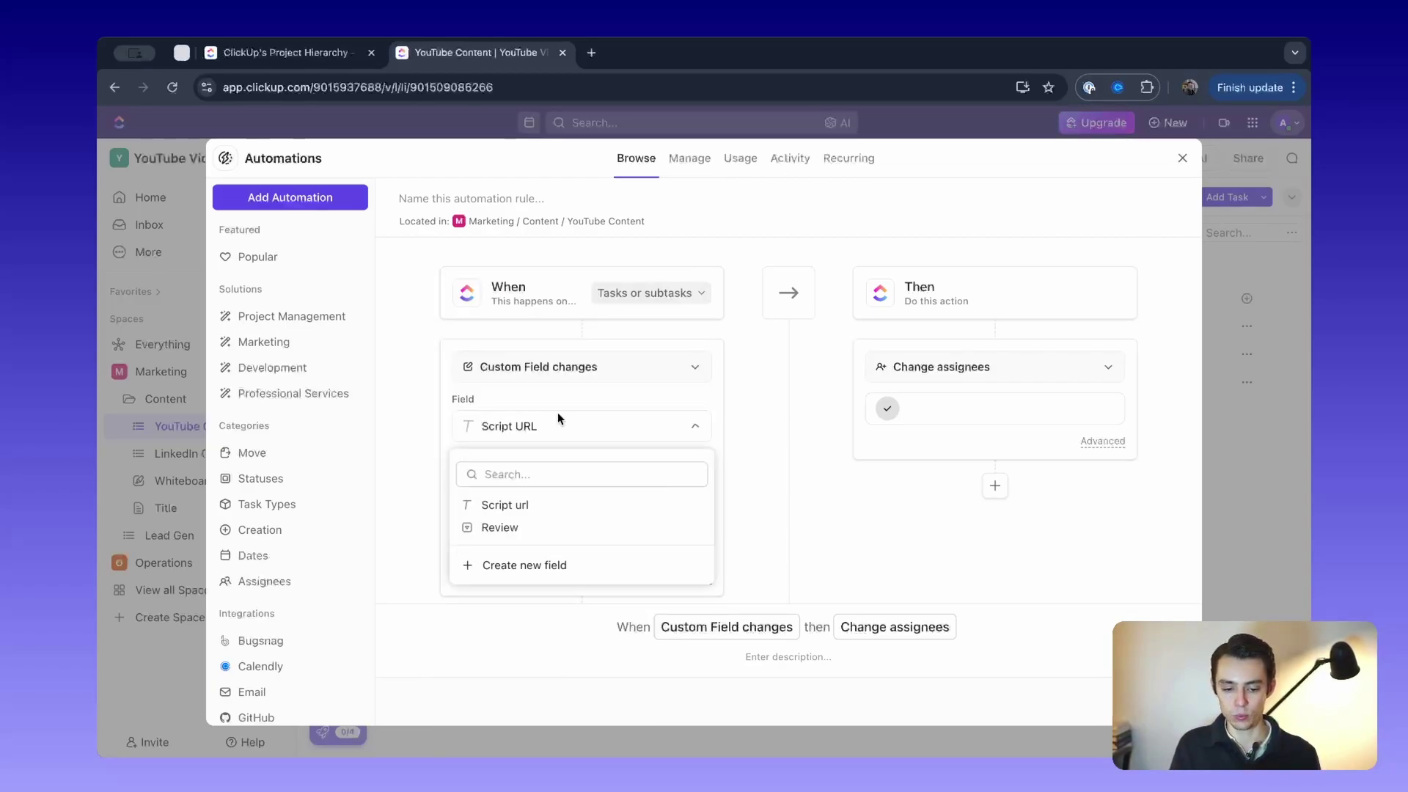
pyautogui.click(541, 528)
pyautogui.click(544, 488)
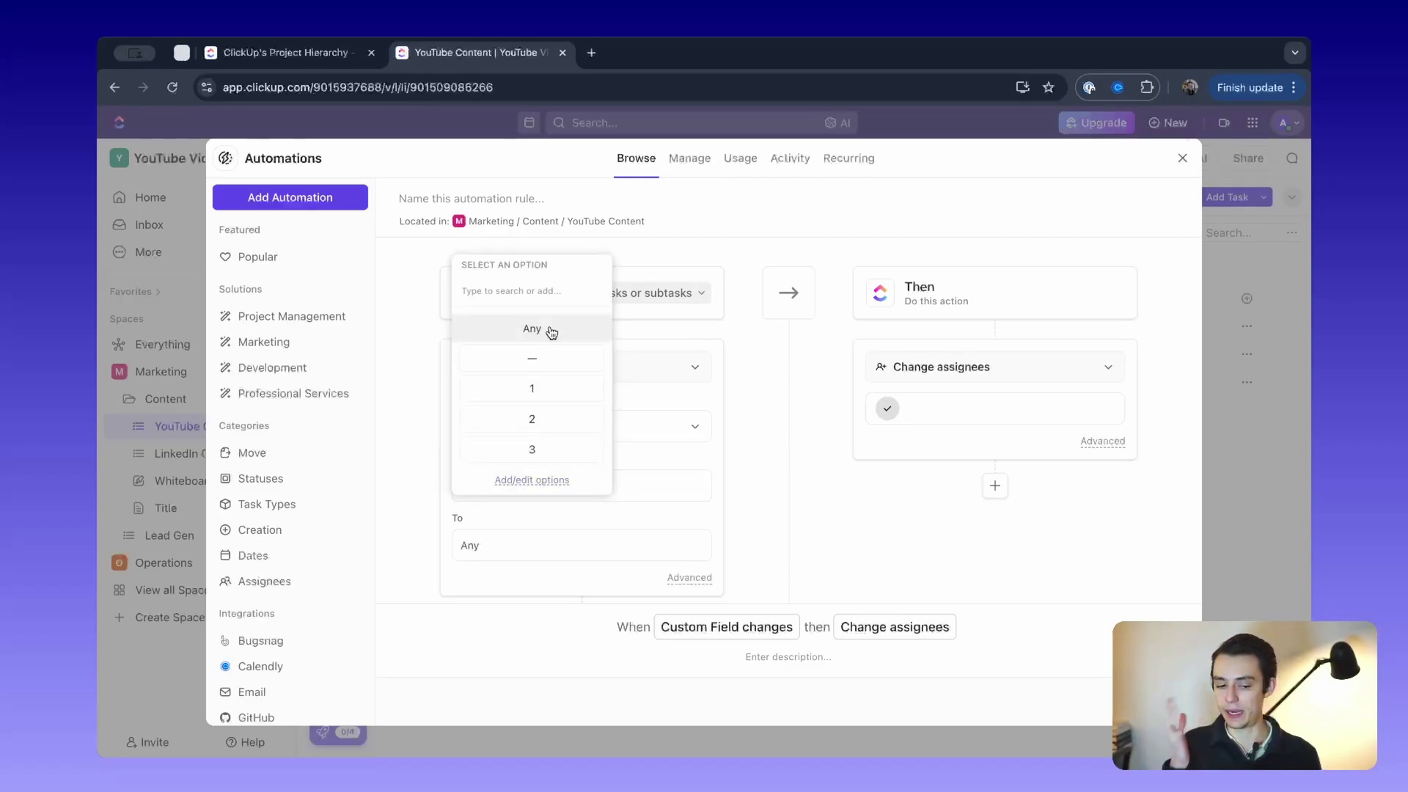
pyautogui.click(658, 334)
pyautogui.click(559, 487)
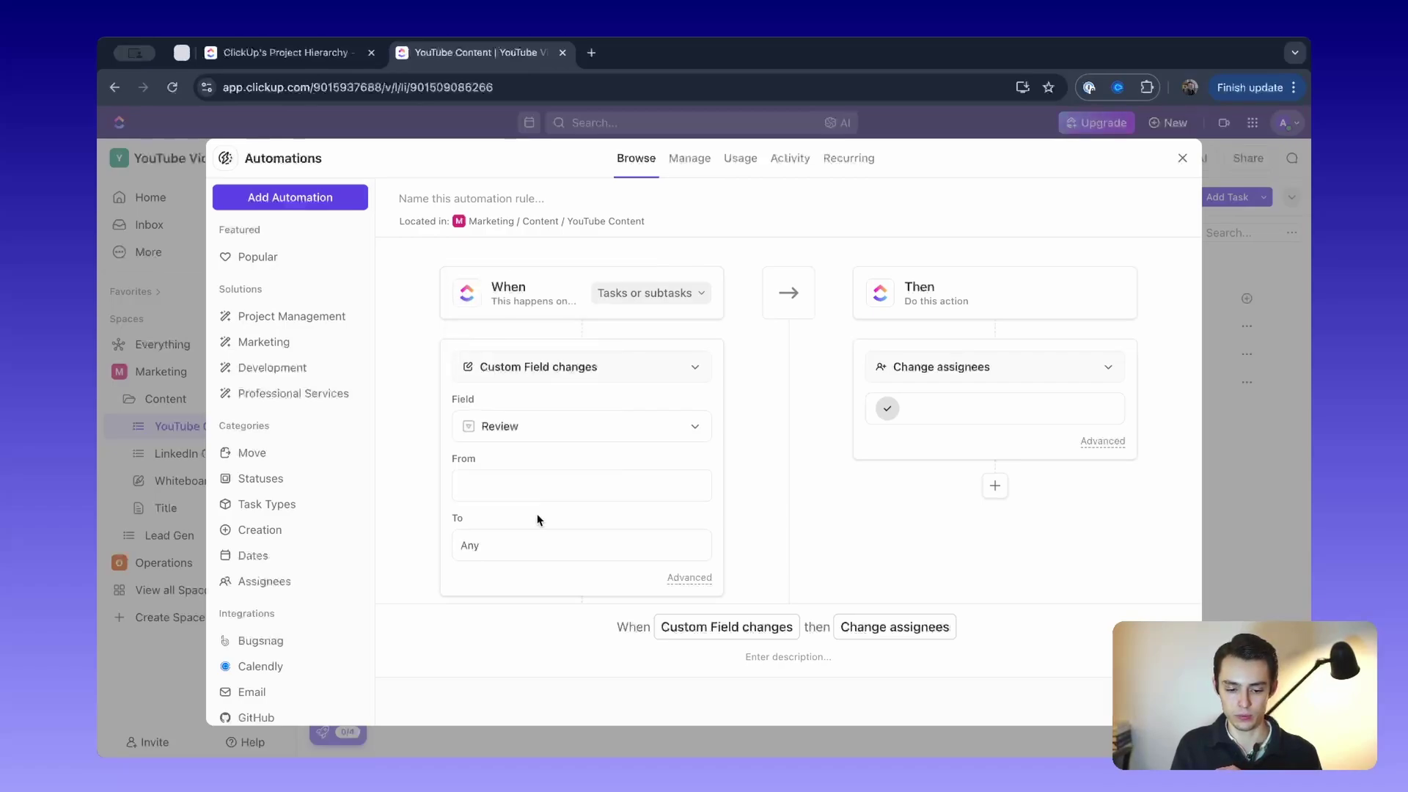
pyautogui.click(525, 551)
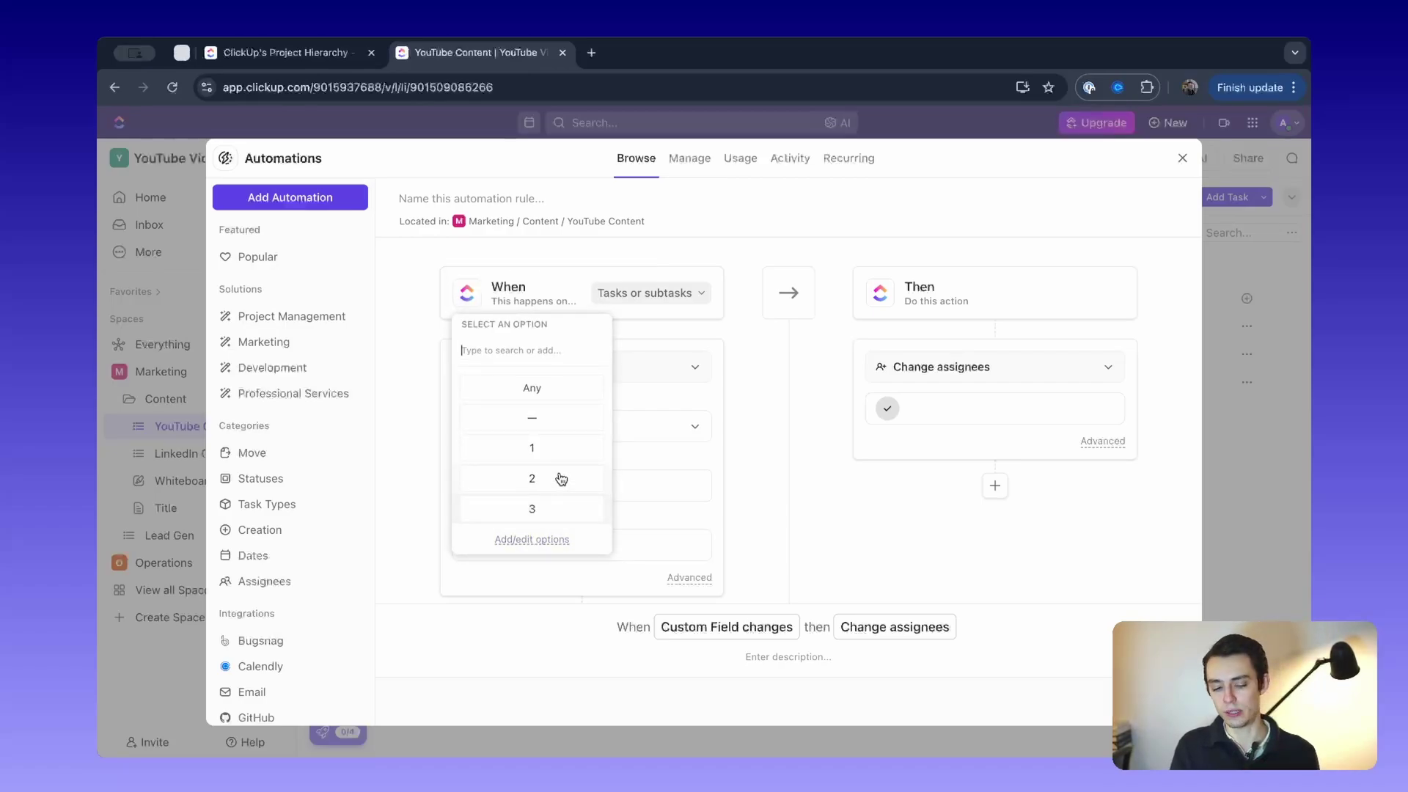
pyautogui.click(685, 512)
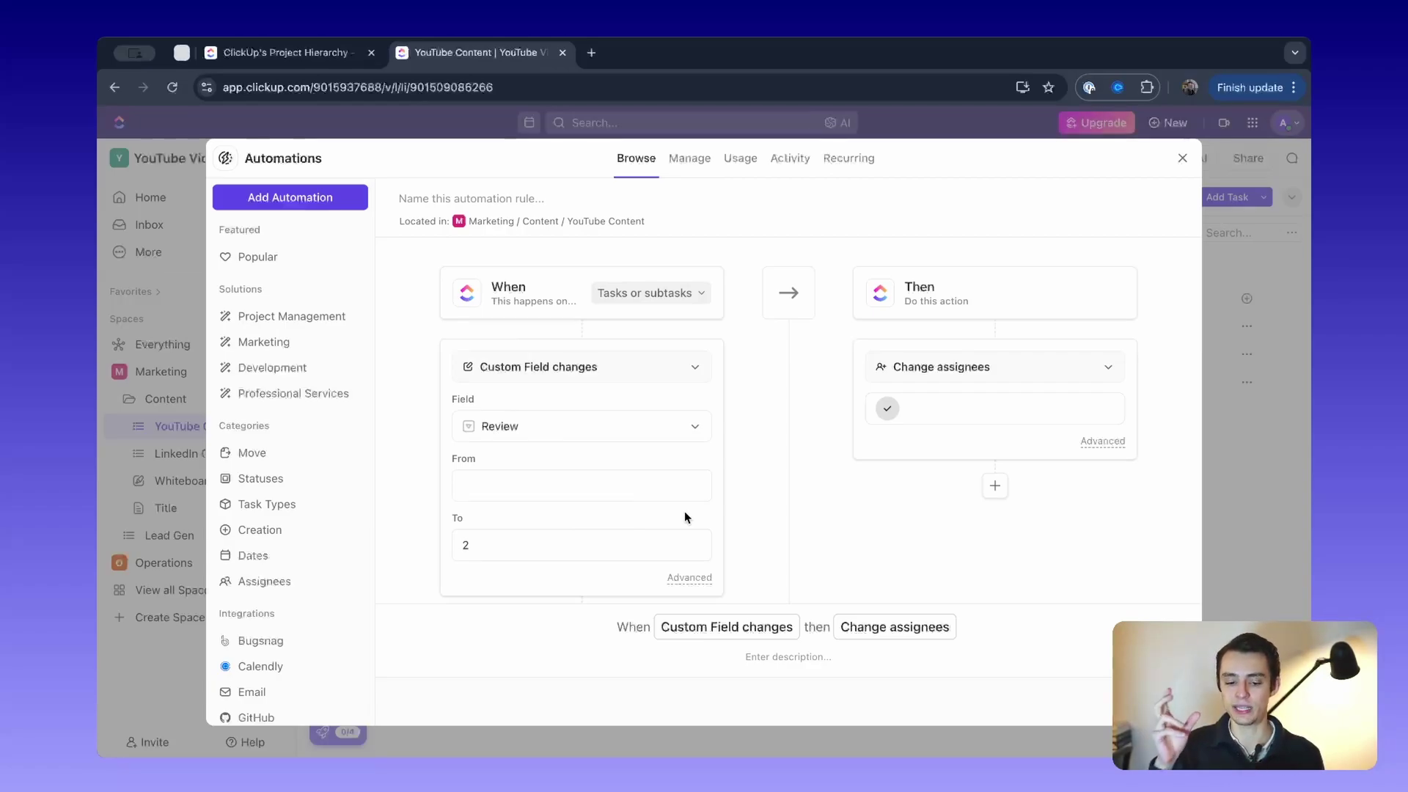
# Change the automation's action to Create a task and name the task "Check on xyz"
pyautogui.click(996, 365)
pyautogui.scroll(-6, 978, 526)
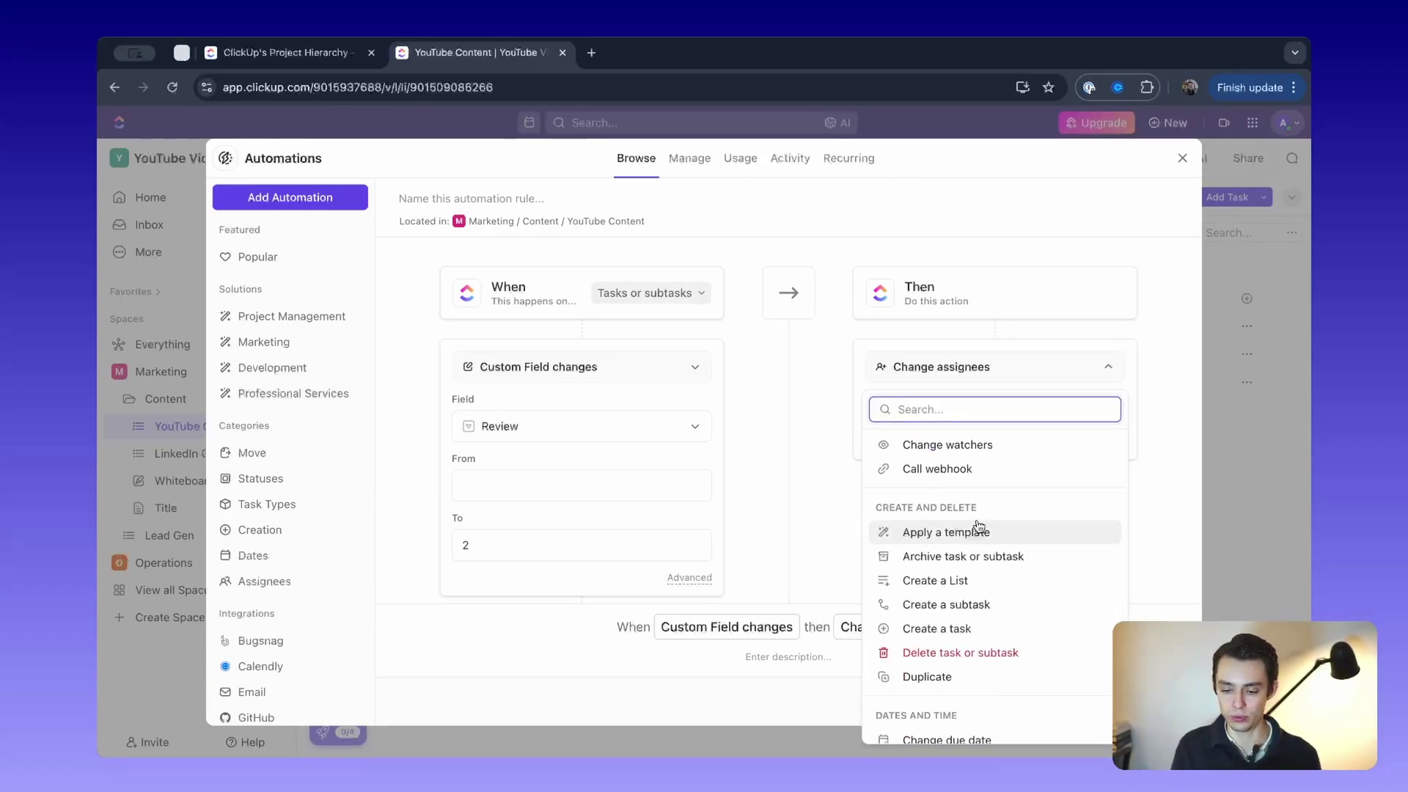
pyautogui.click(960, 629)
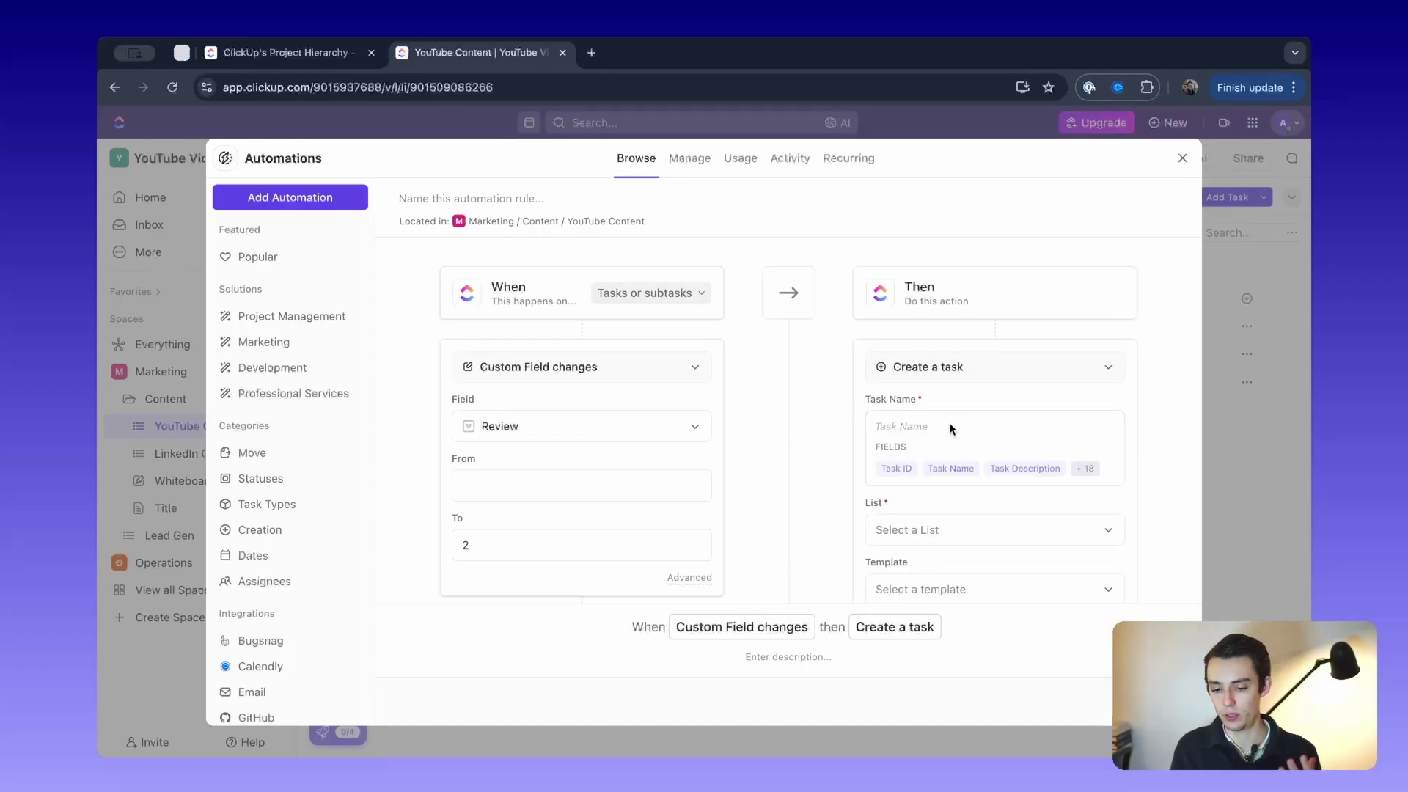
pyautogui.click(955, 423)
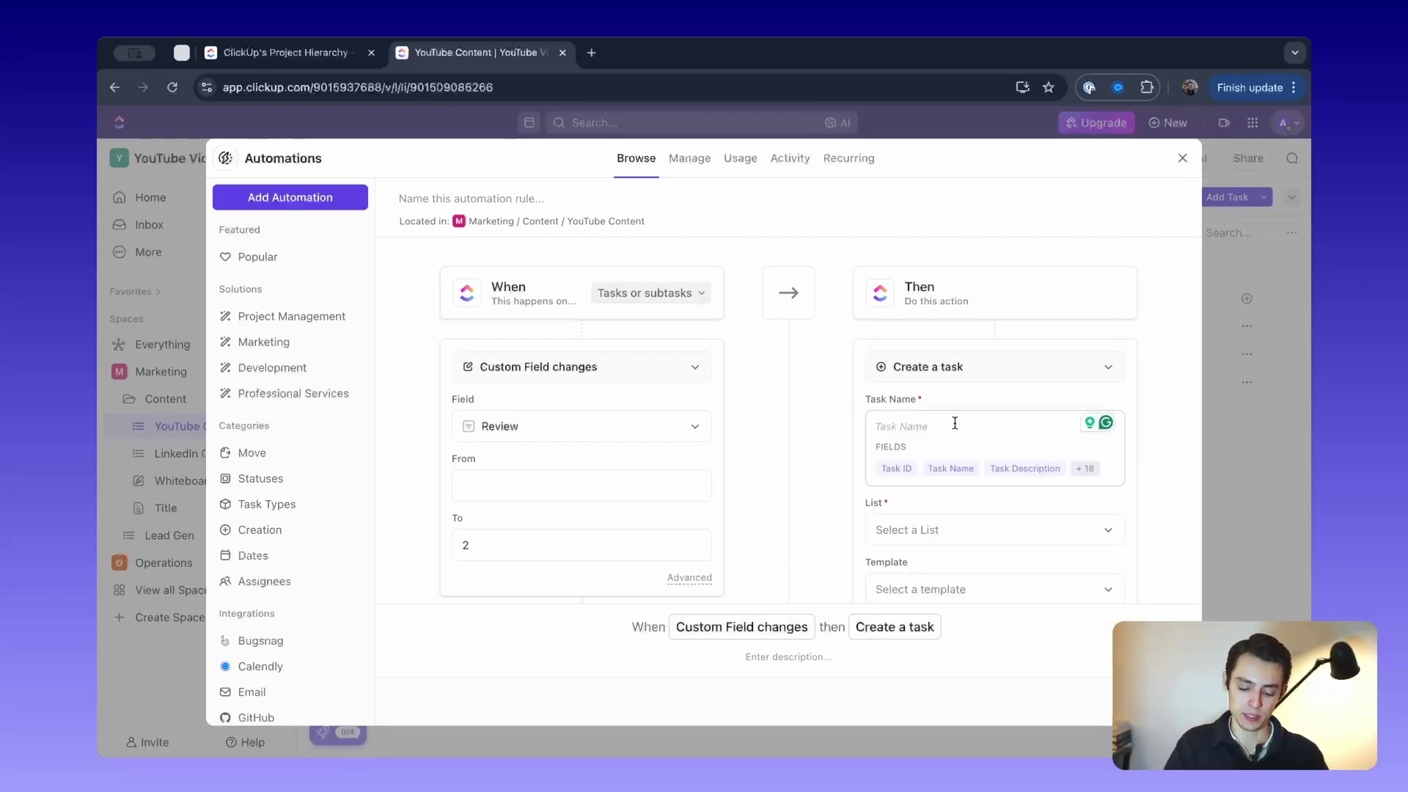
pyautogui.write('Check on ')
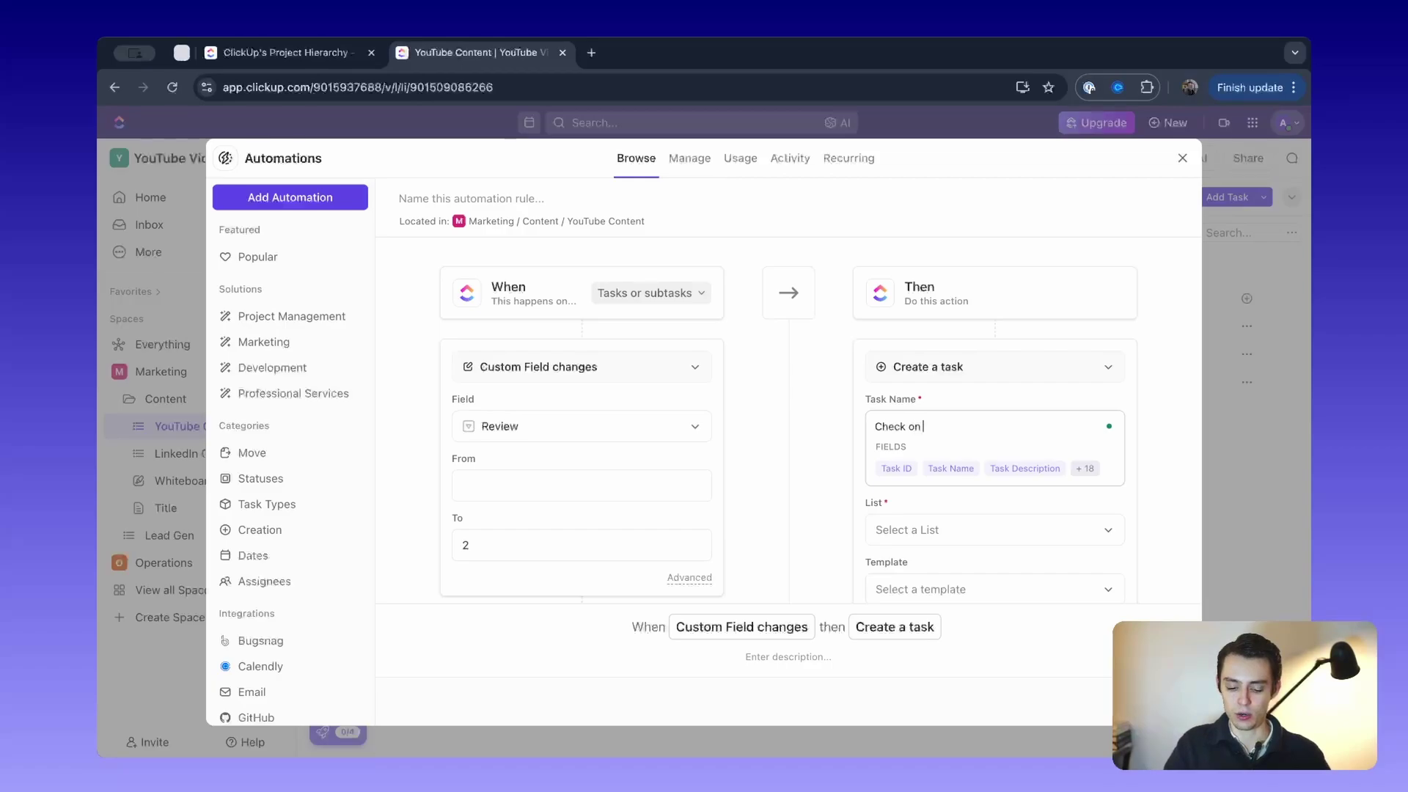
pyautogui.write('xyz')
# Place the automation's new task in the Personal List and assign it to Me
pyautogui.scroll(-2, 987, 434)
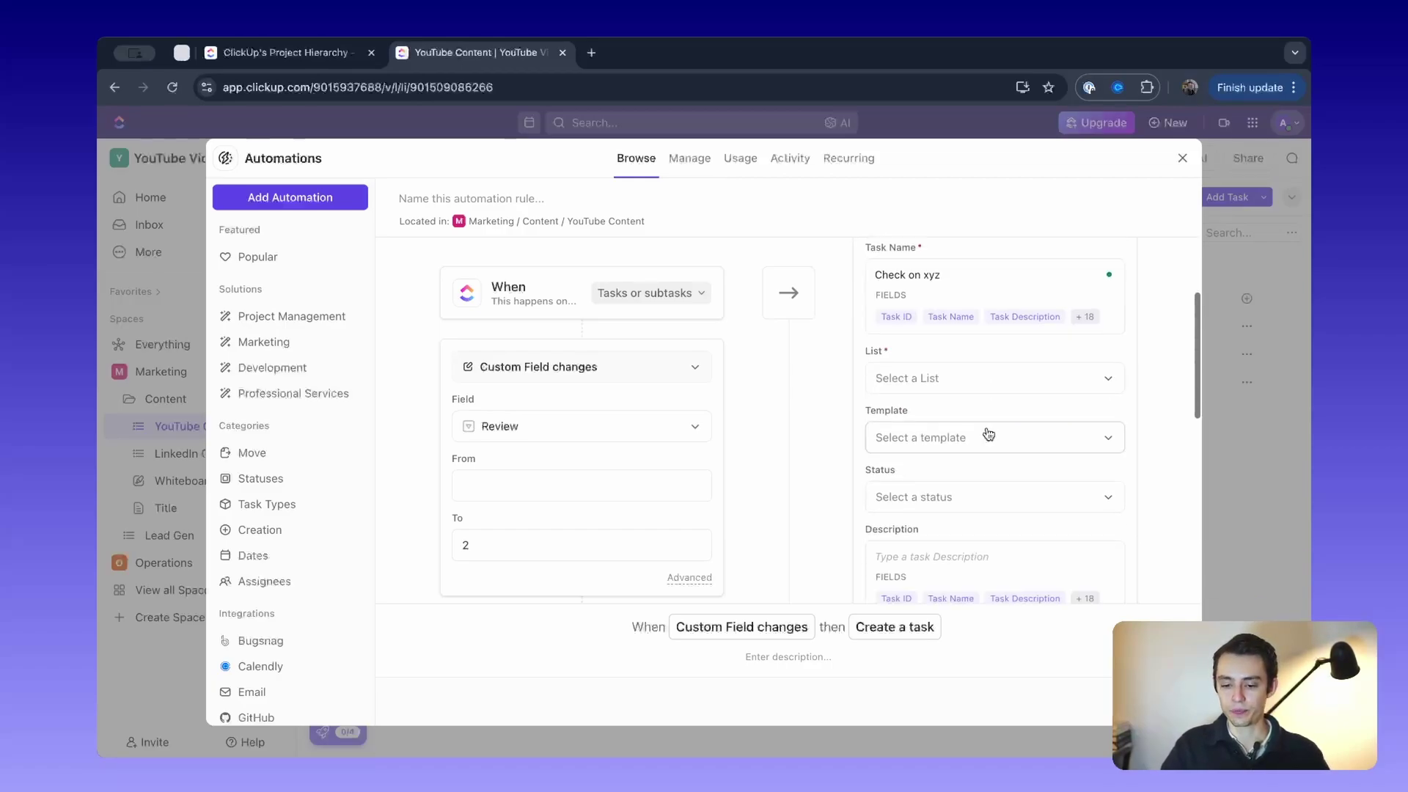
pyautogui.click(1003, 381)
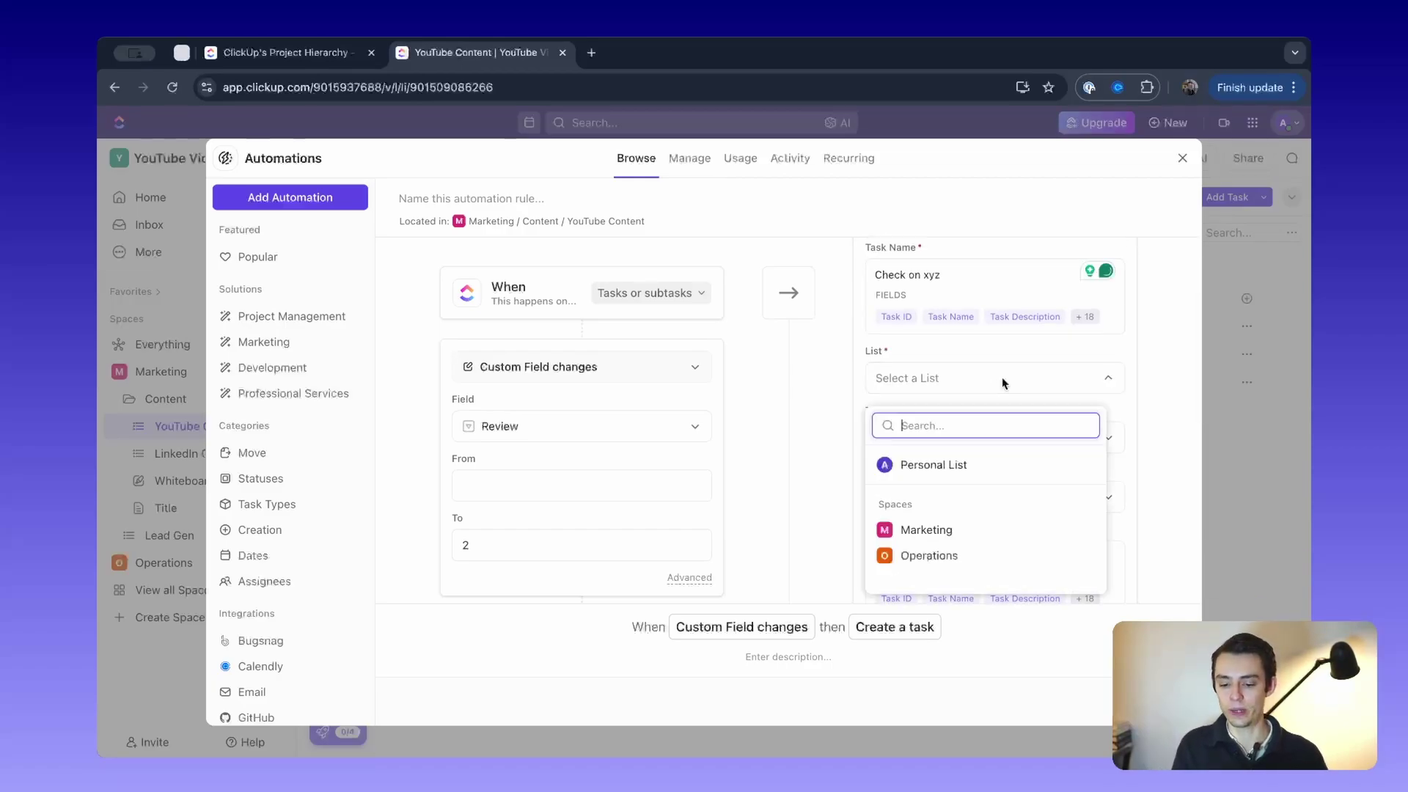
pyautogui.click(953, 473)
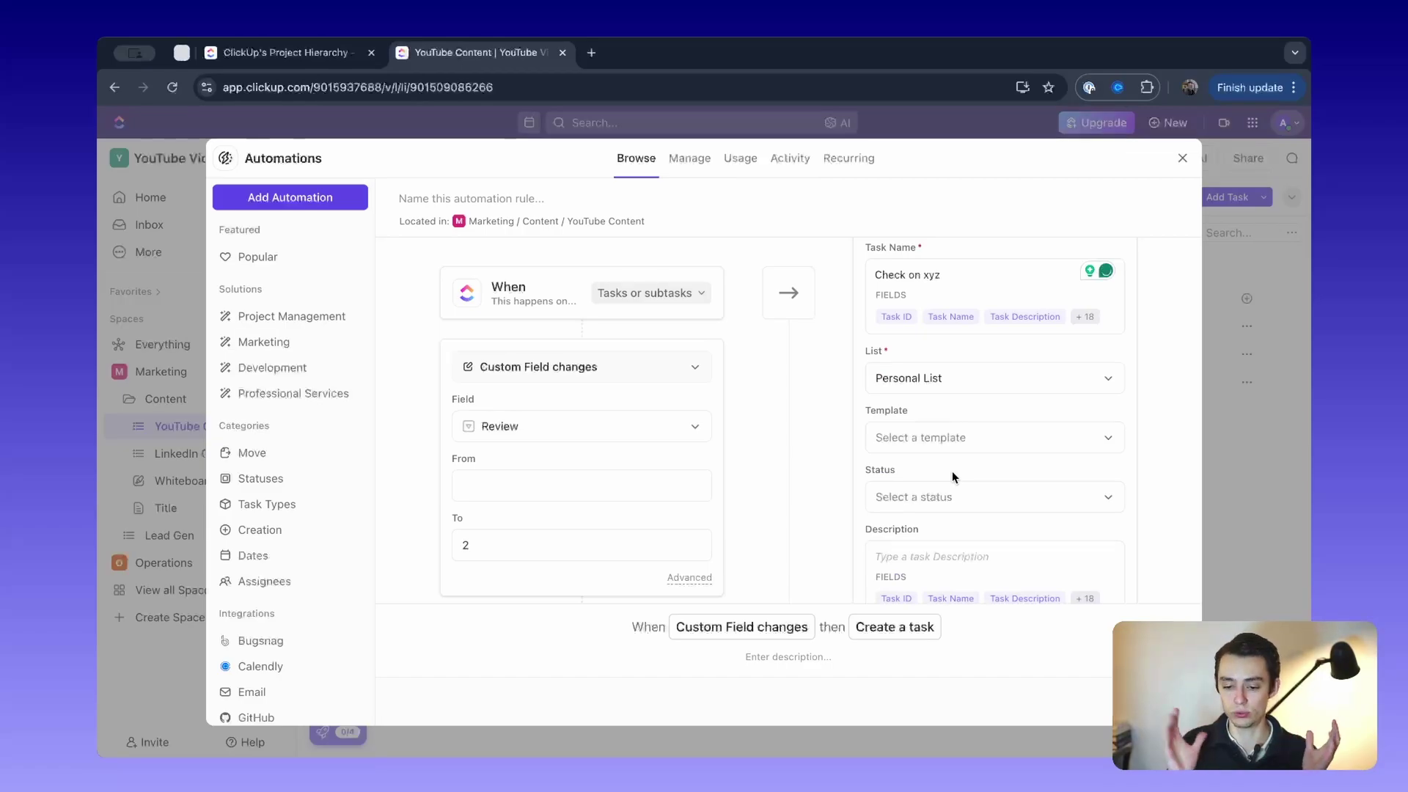
pyautogui.scroll(-2, 999, 446)
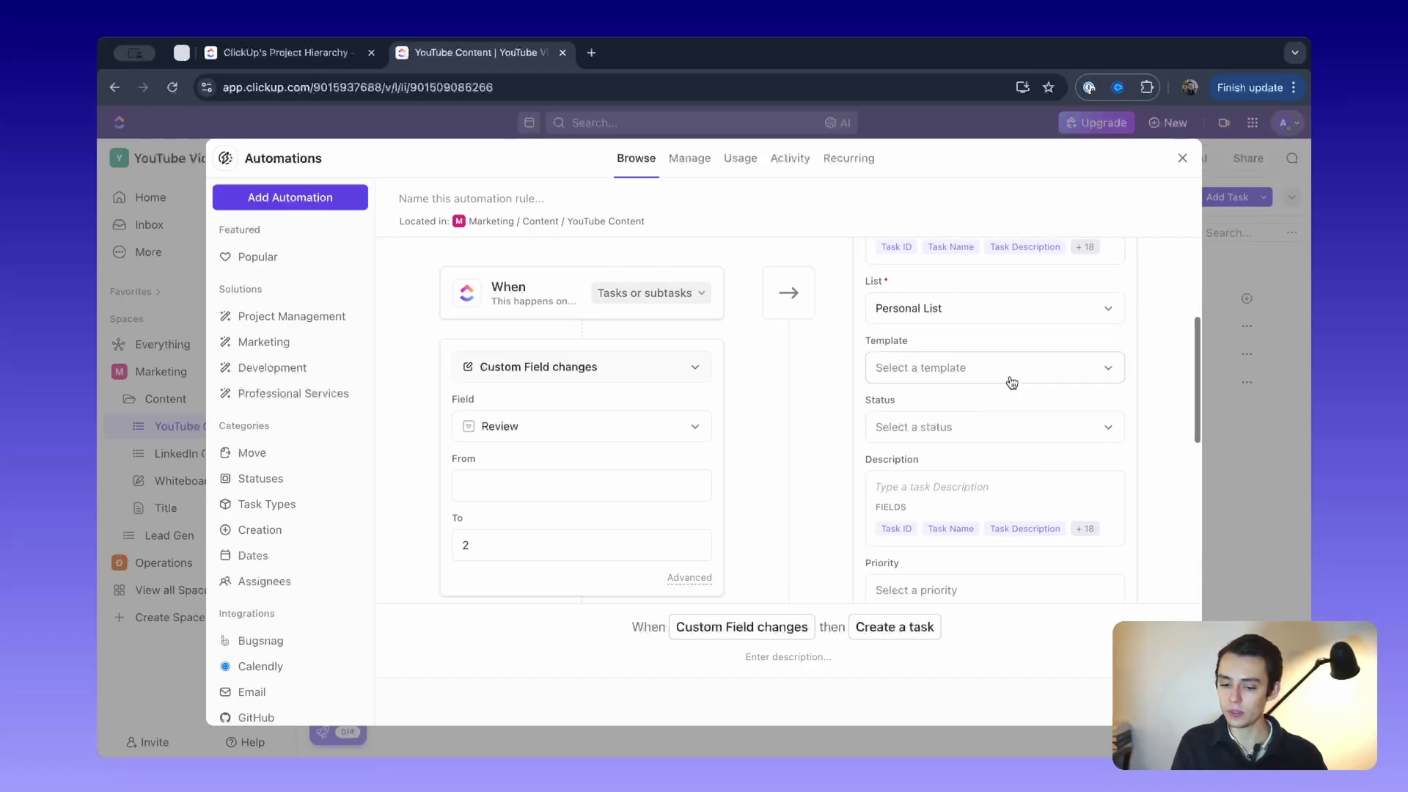
pyautogui.scroll(-8, 1011, 372)
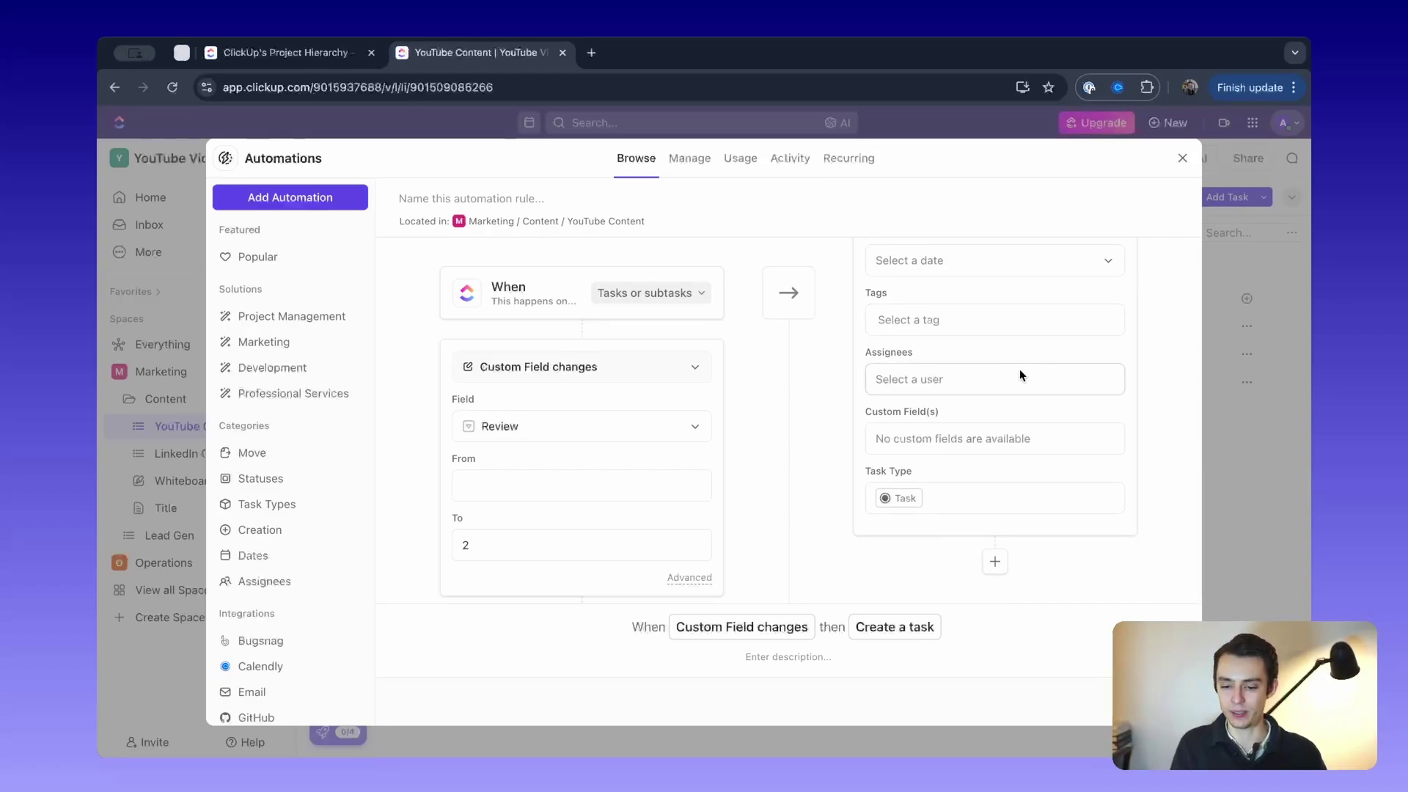
pyautogui.click(957, 381)
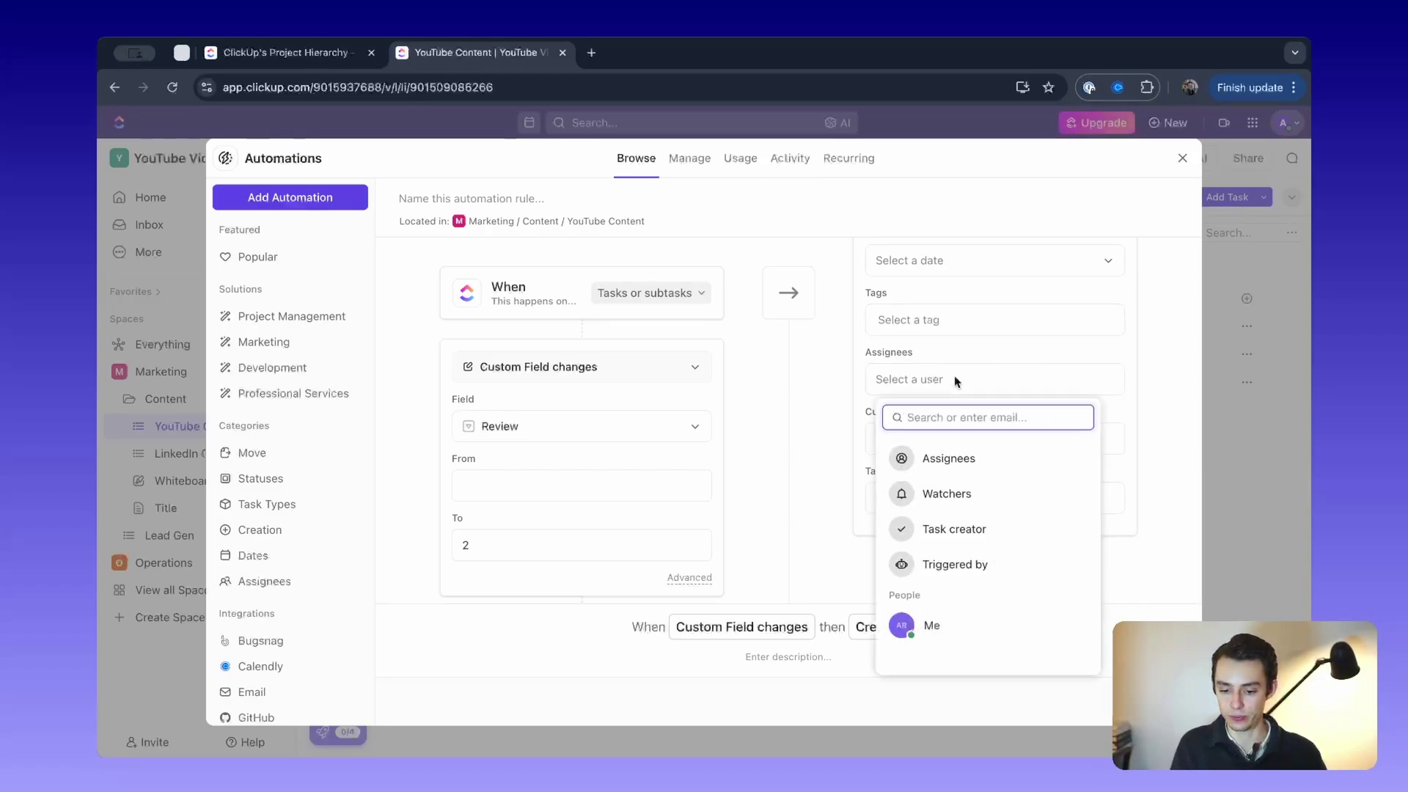
pyautogui.click(935, 634)
pyautogui.click(814, 463)
# Describe the automation as "When review goes to ..." and create it
pyautogui.scroll(5, 814, 463)
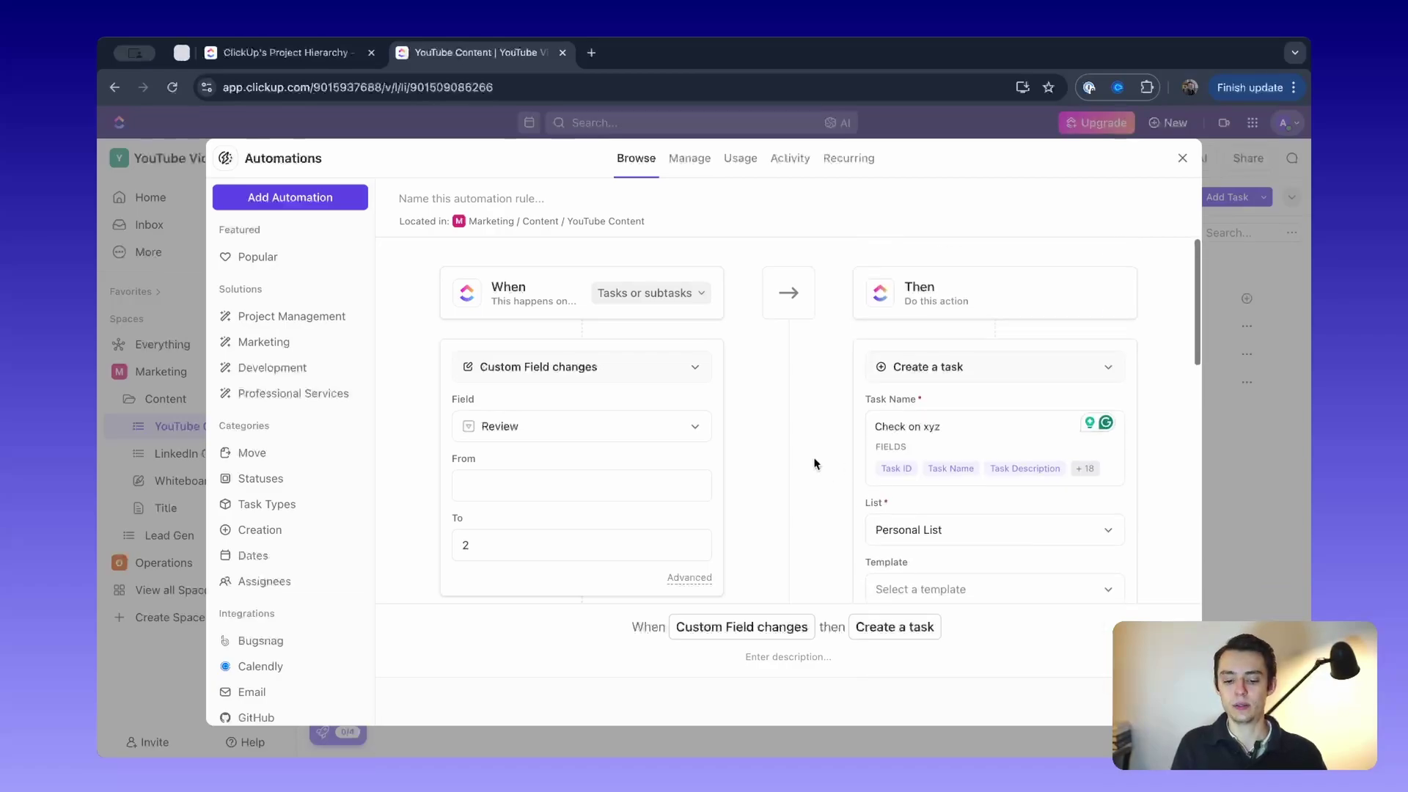
pyautogui.click(787, 654)
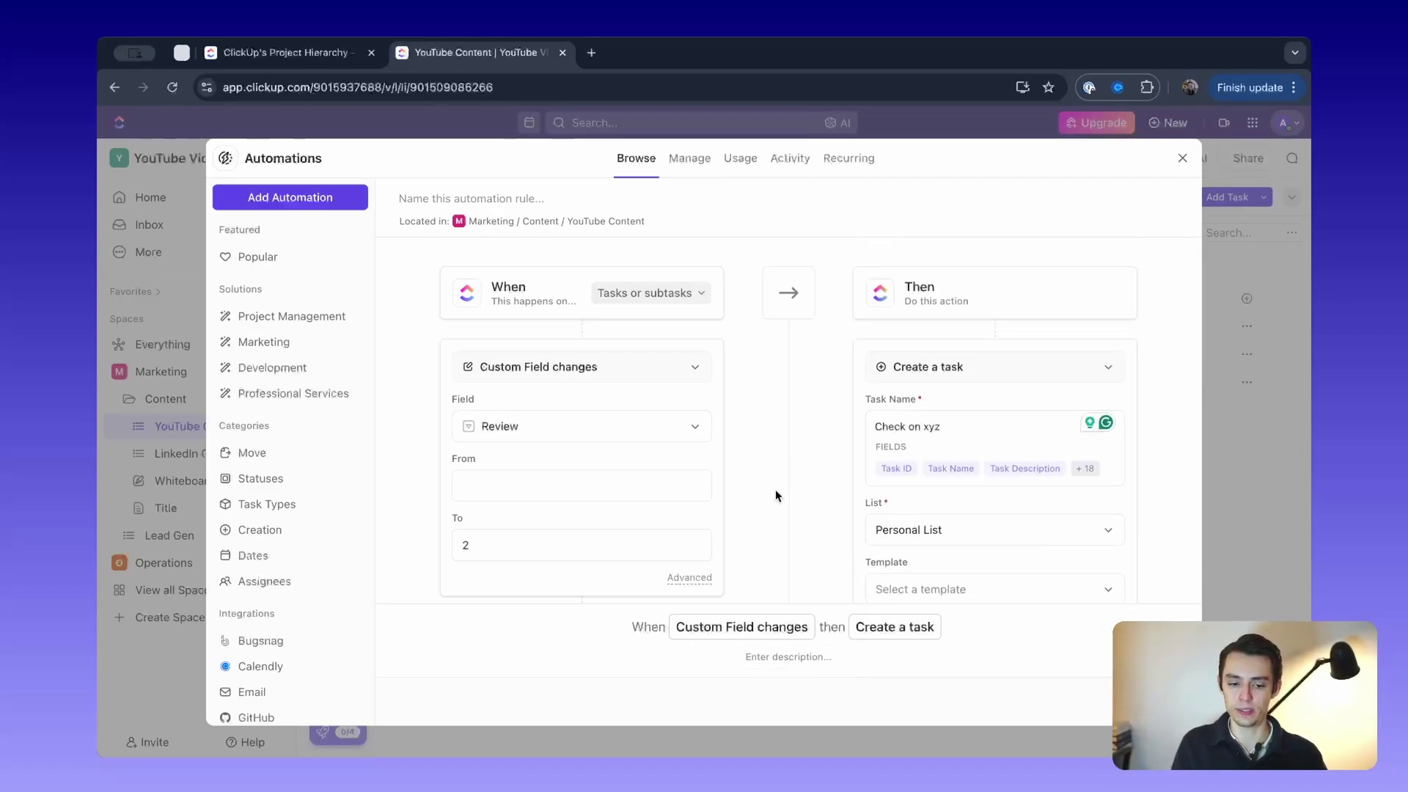
pyautogui.write('When review goes to ...')
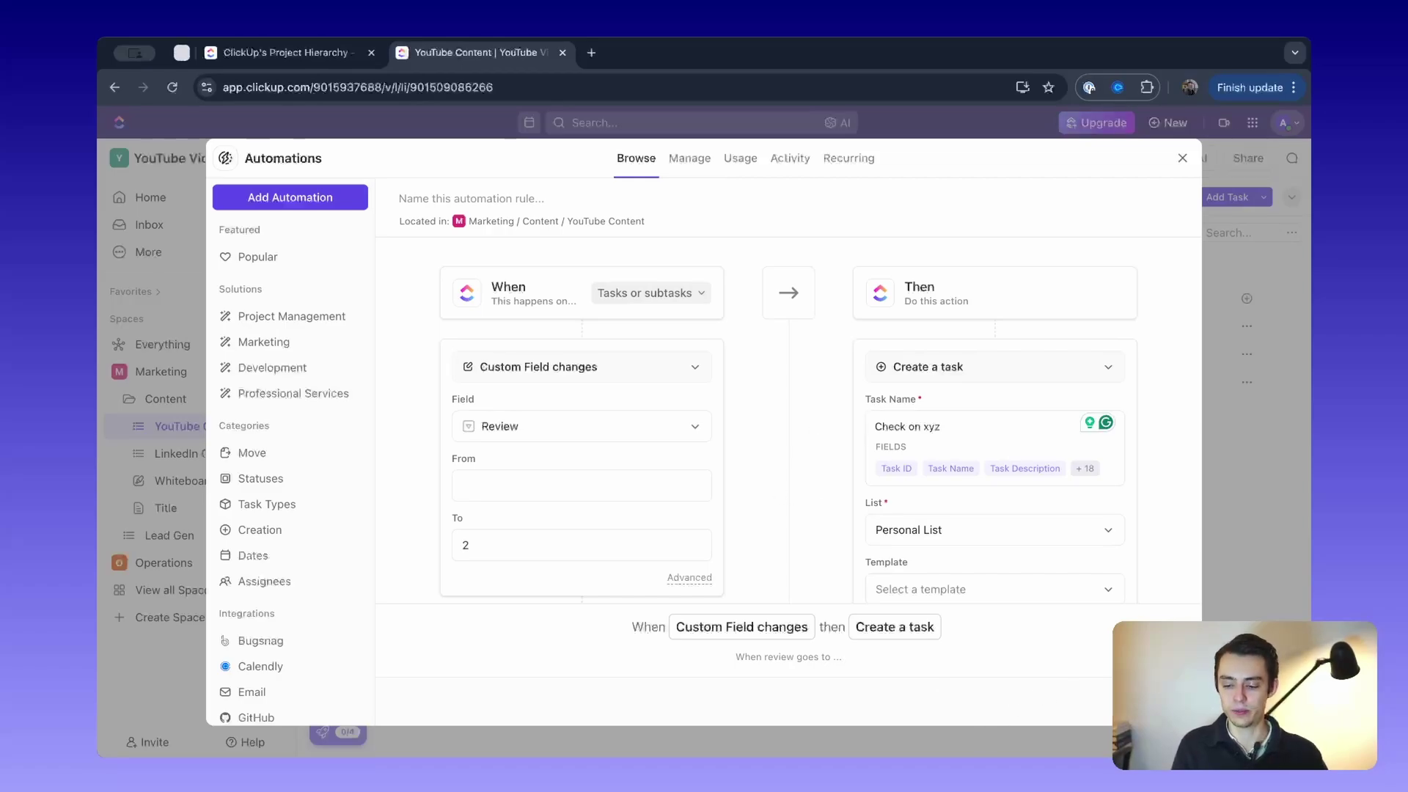
pyautogui.click(1161, 701)
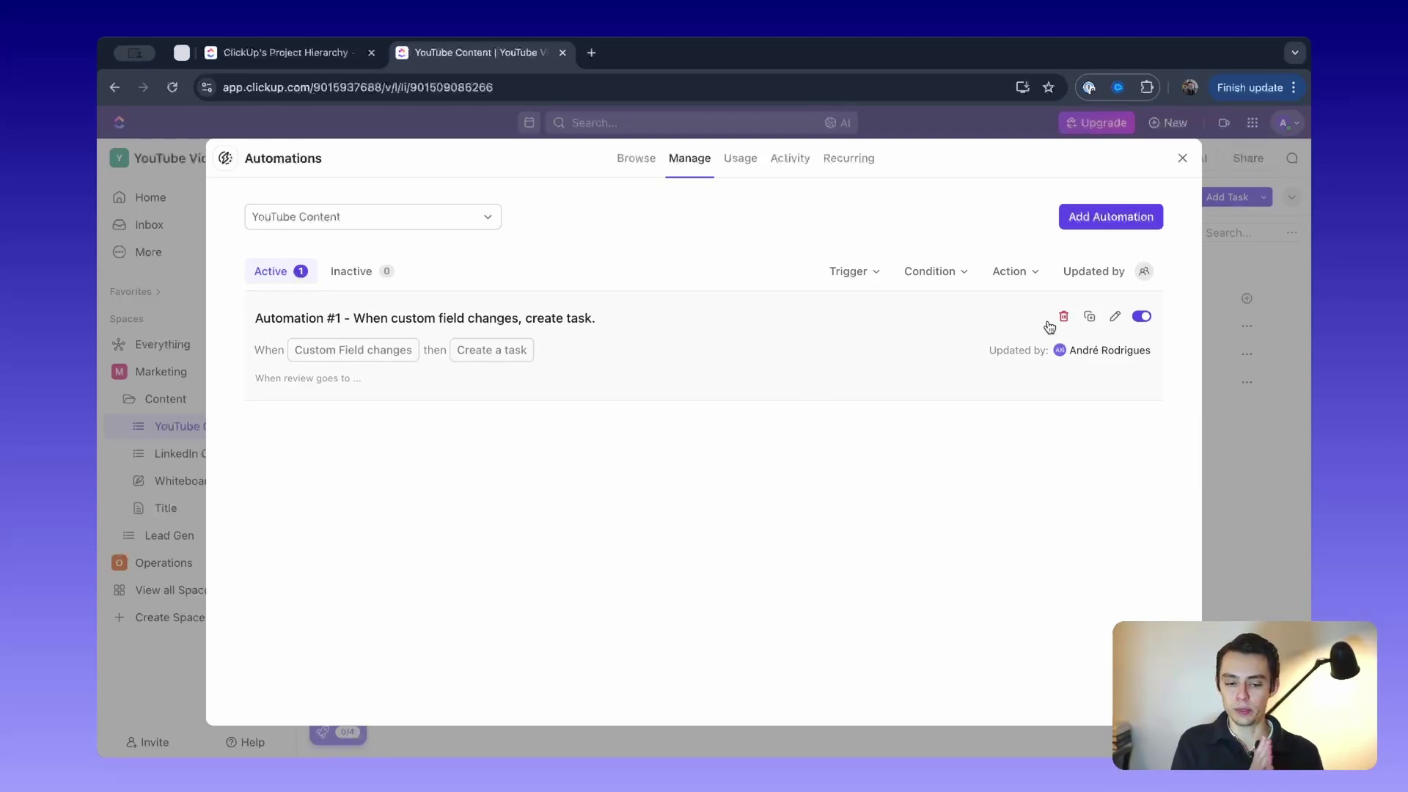
# Start another automation for the YouTube Content list and examine the available triggers
pyautogui.click(1123, 226)
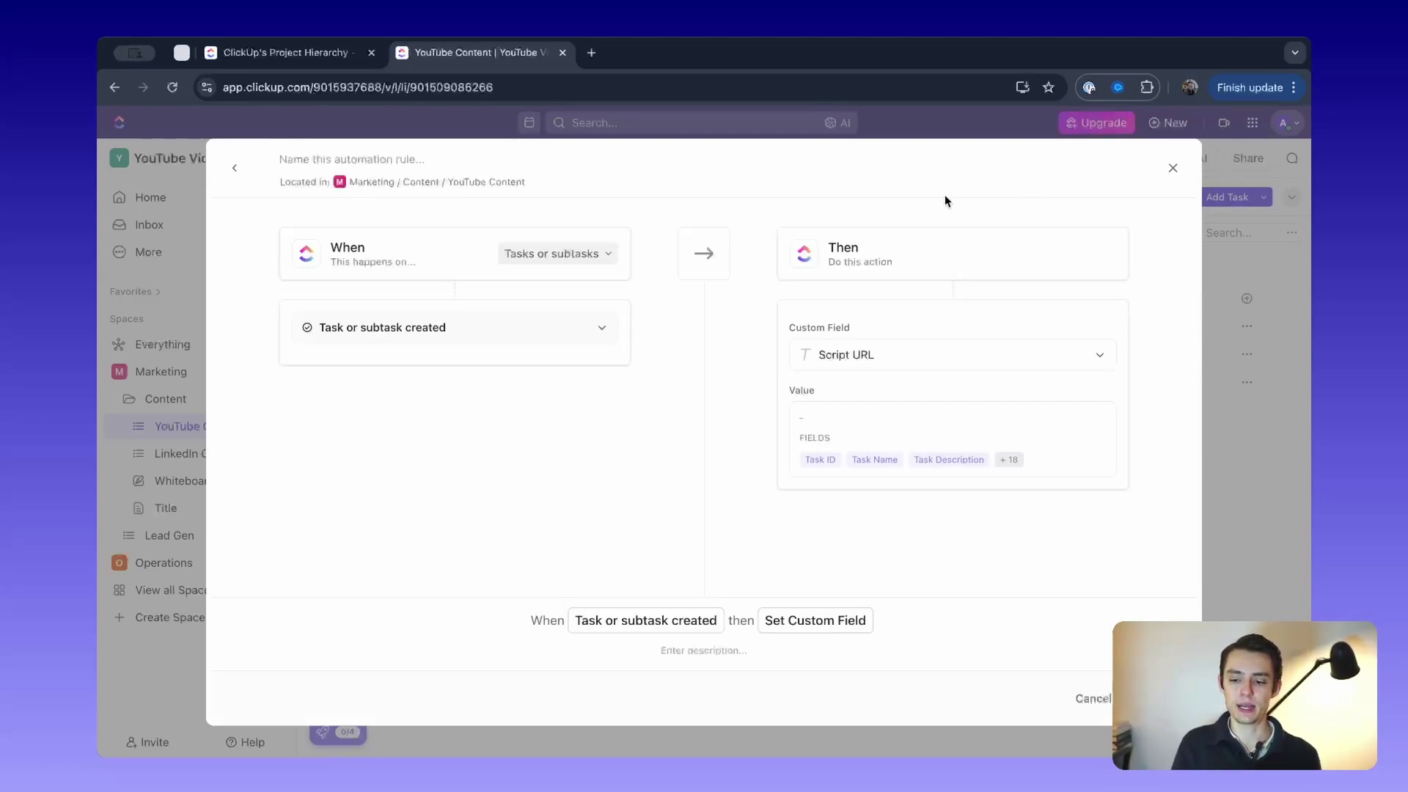
pyautogui.click(550, 334)
pyautogui.scroll(-2, 517, 487)
pyautogui.scroll(2, 517, 487)
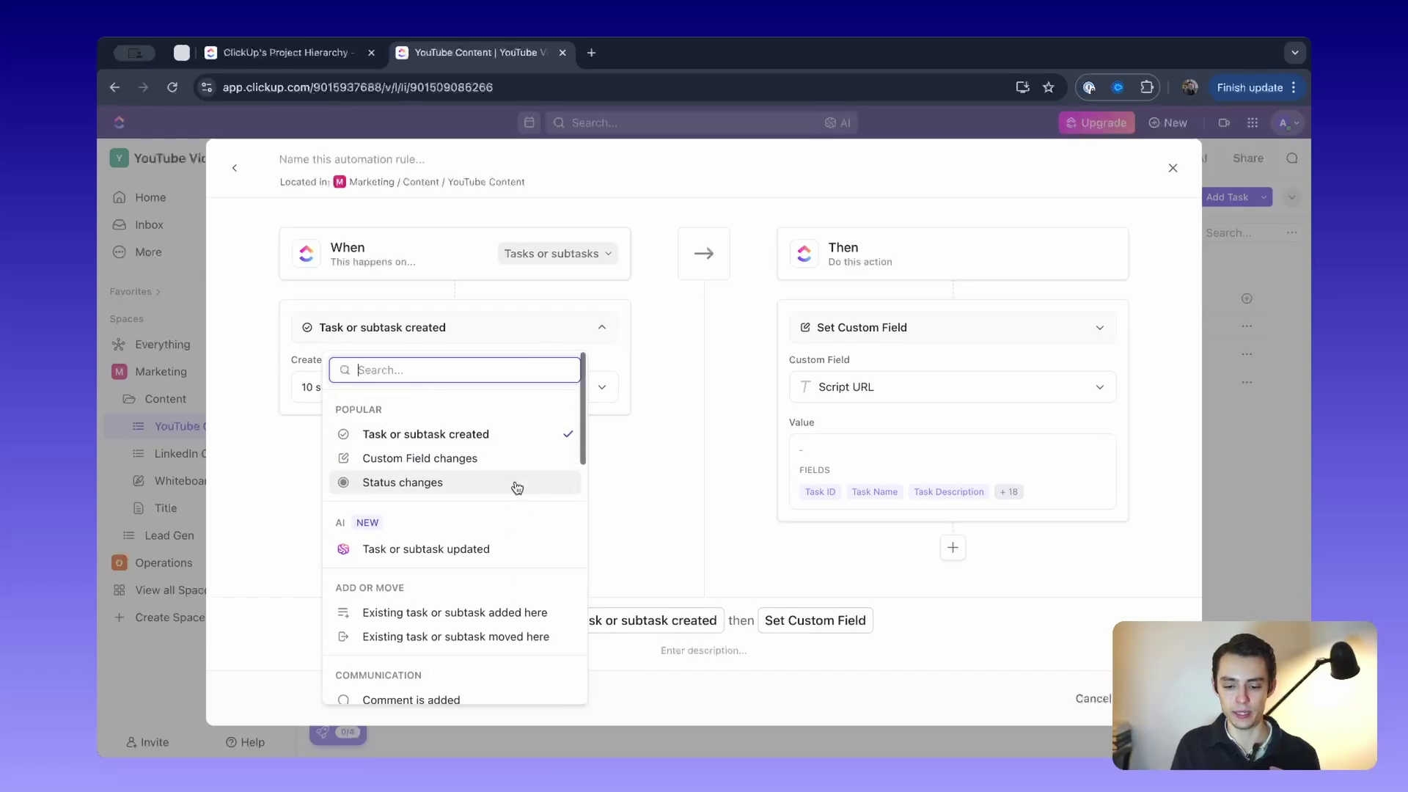
pyautogui.scroll(-6, 518, 486)
pyautogui.scroll(6, 517, 486)
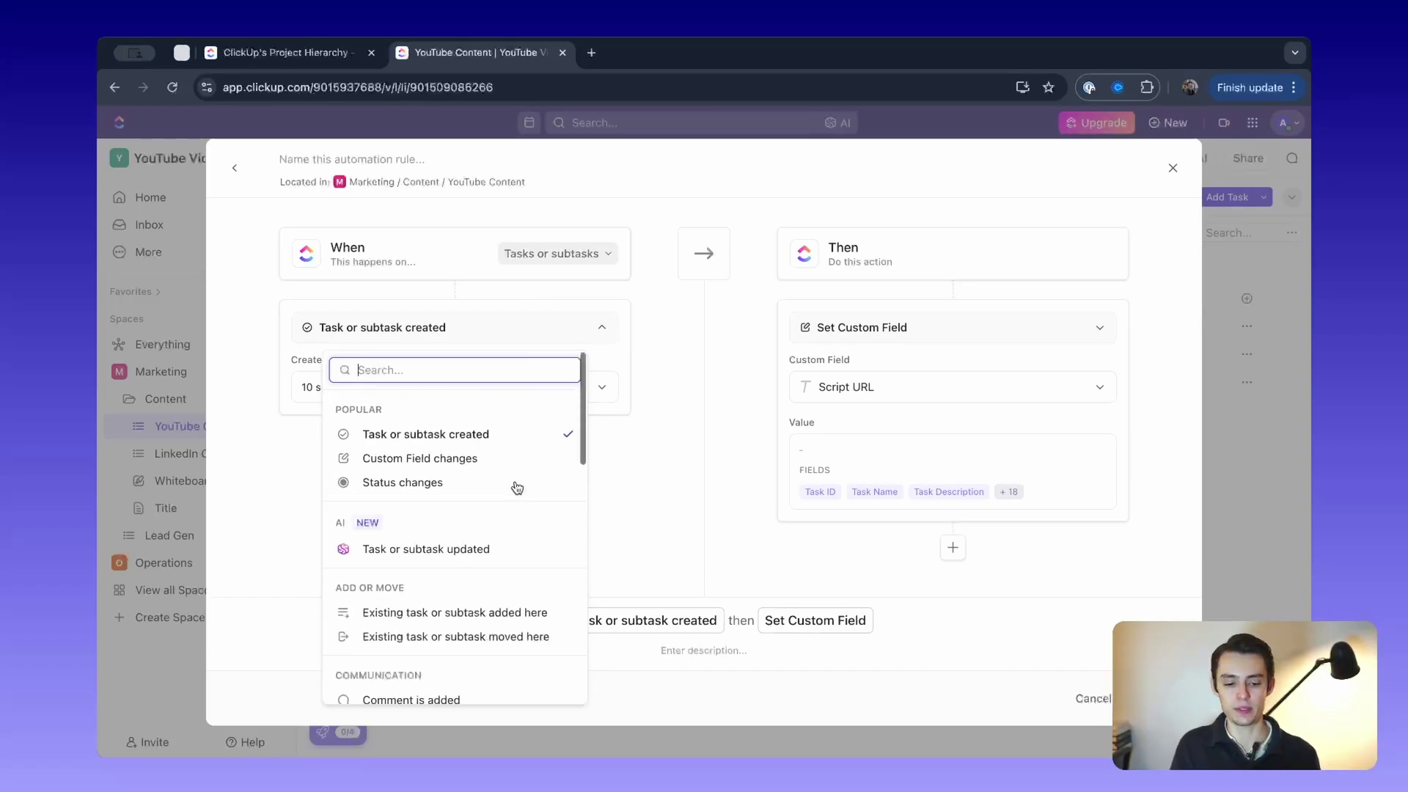
pyautogui.click(627, 508)
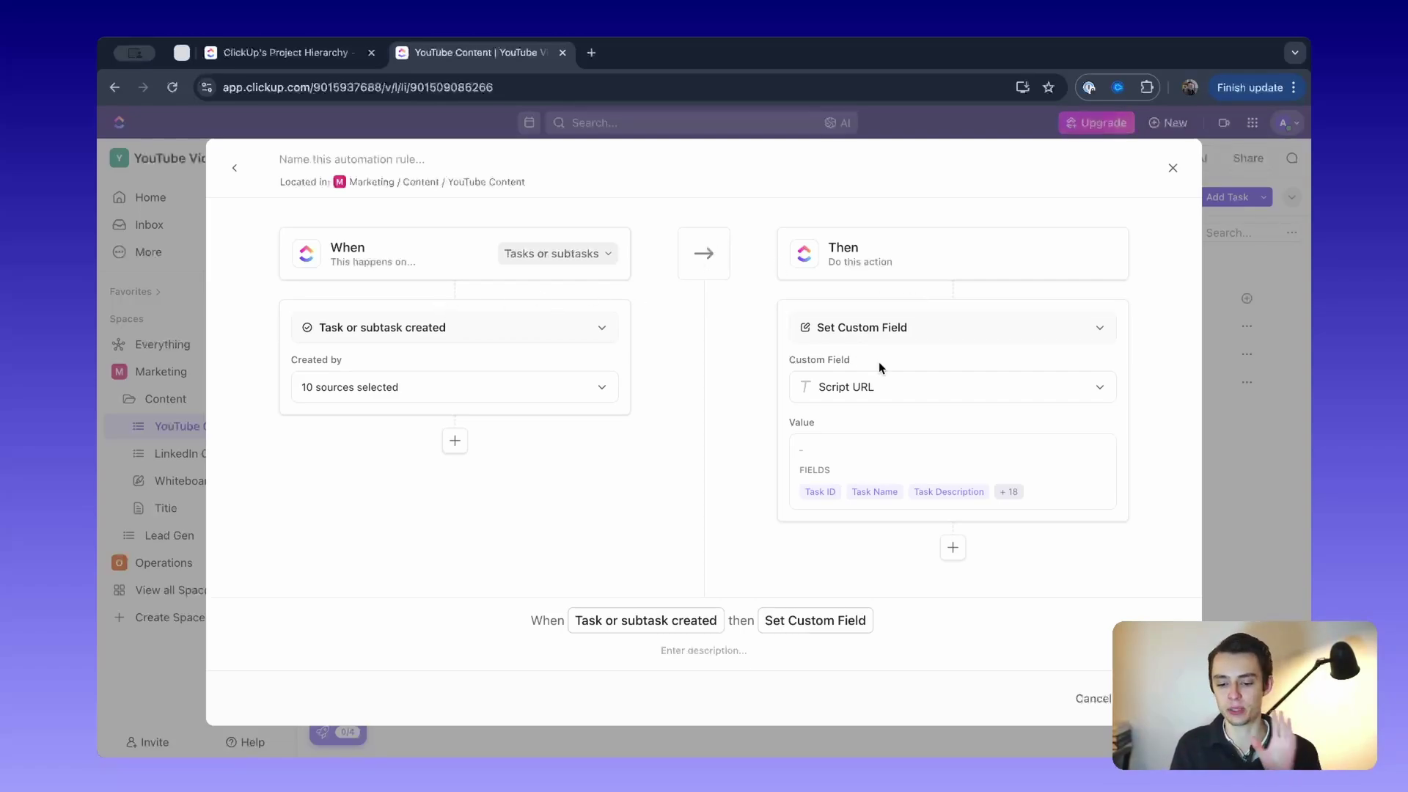
# Try to set the new automation's action to Call webhook, and discard the automation
pyautogui.click(934, 327)
pyautogui.scroll(-6, 1001, 460)
pyautogui.write('web')
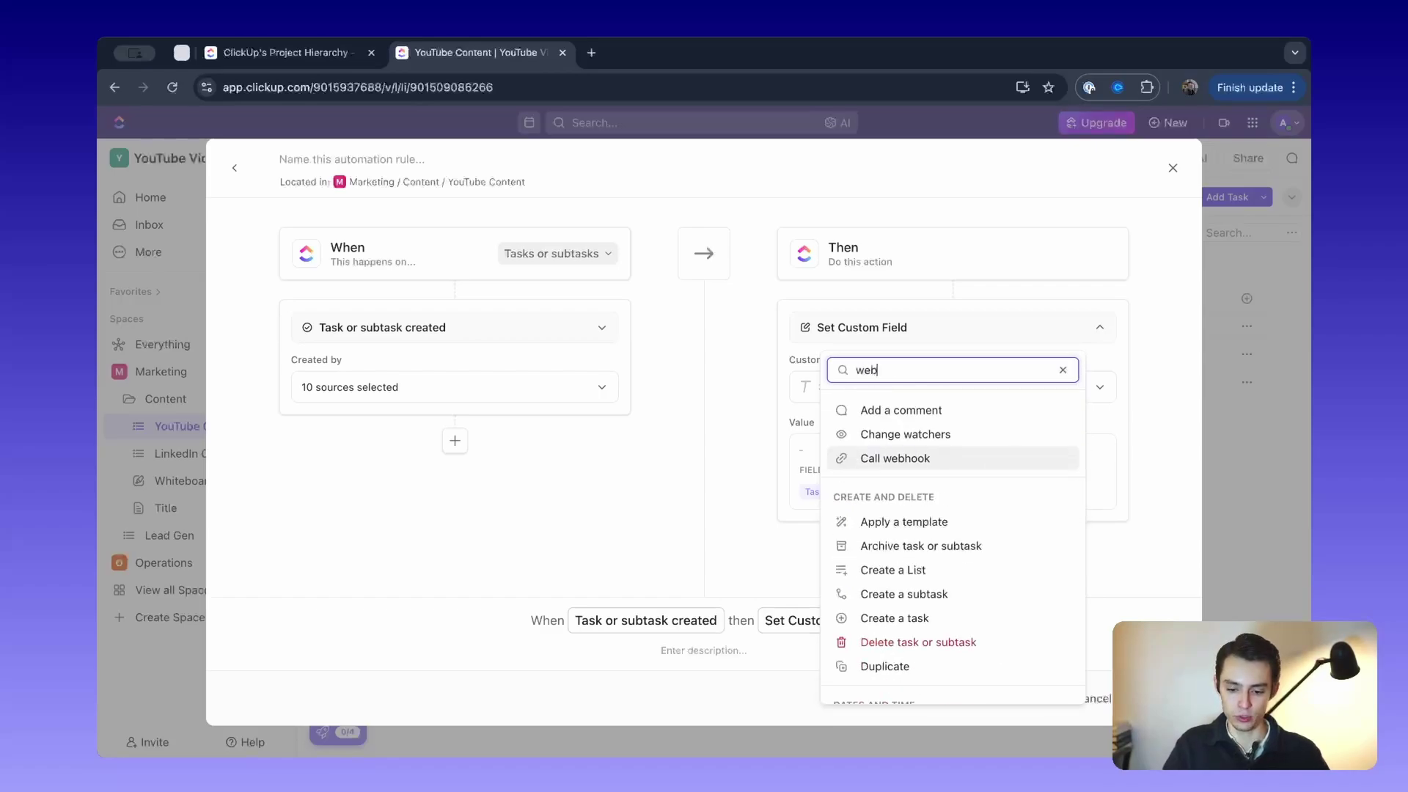
pyautogui.click(929, 407)
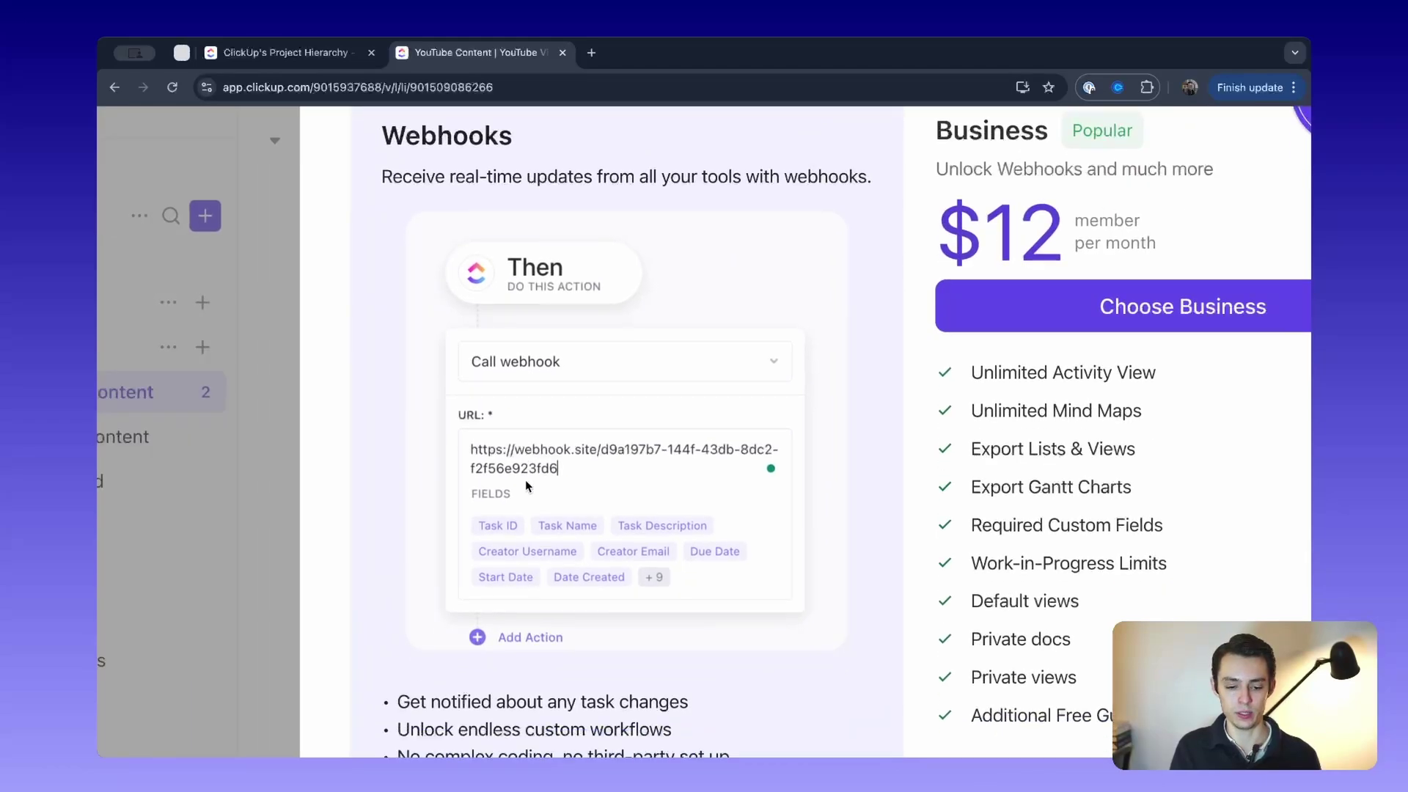
pyautogui.scroll(-1, 525, 480)
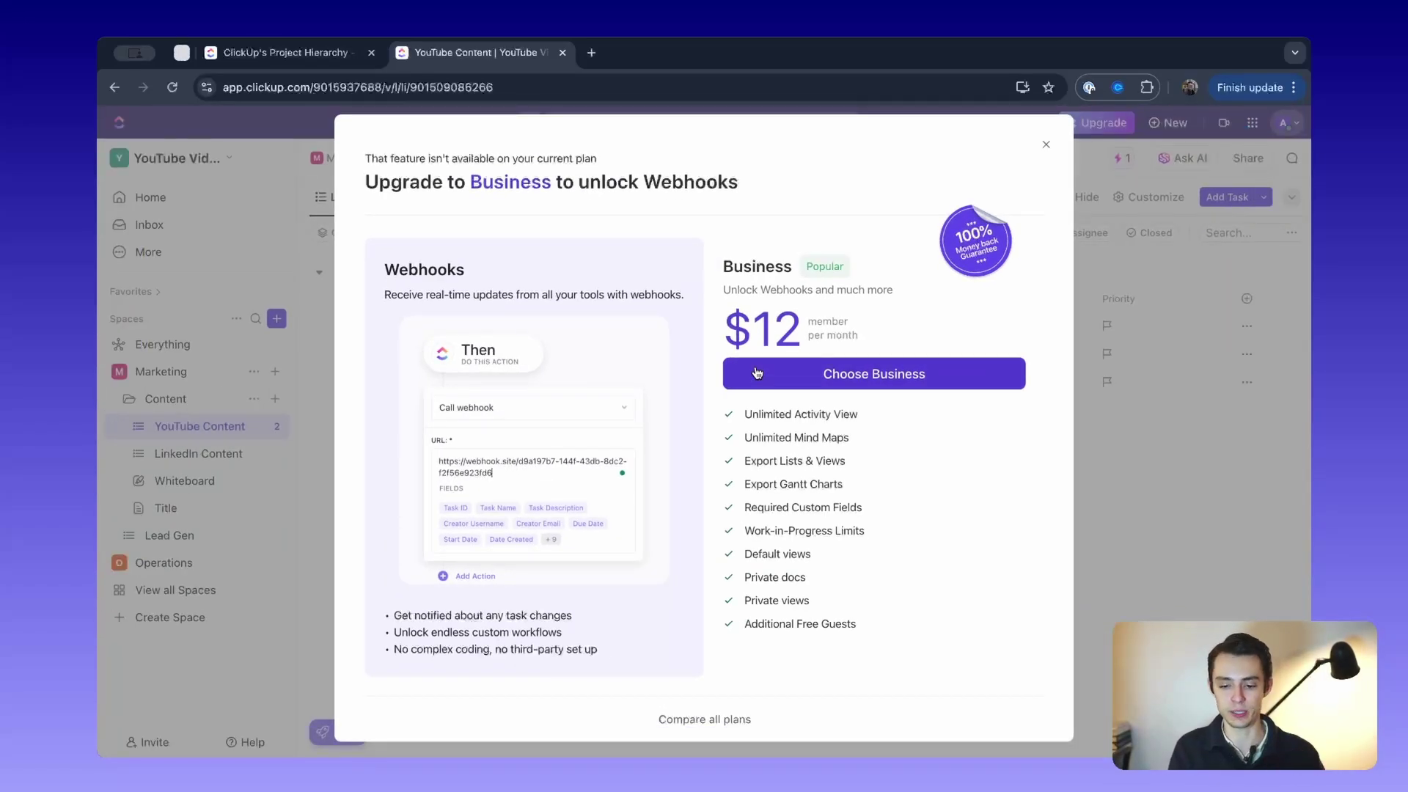
pyautogui.click(1048, 143)
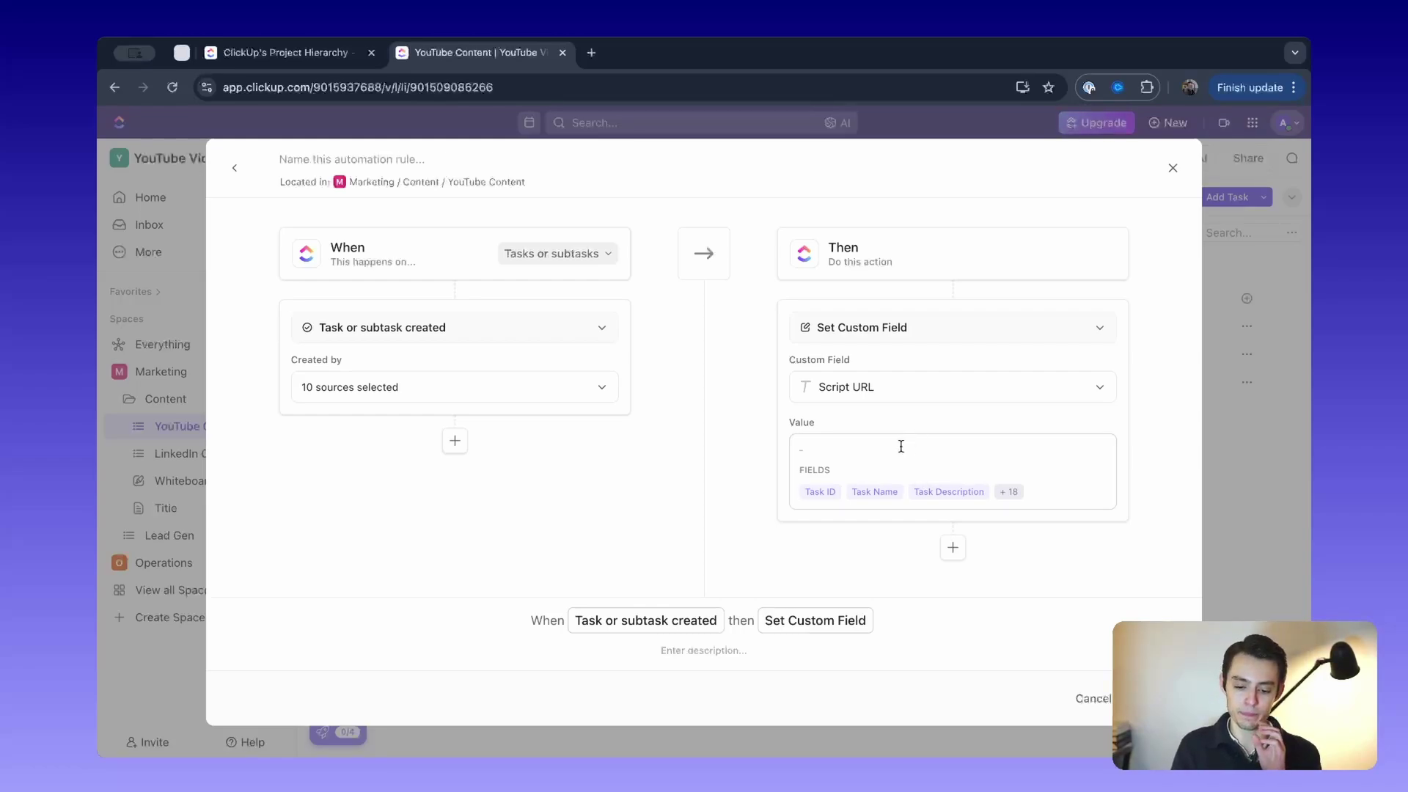
pyautogui.click(1174, 169)
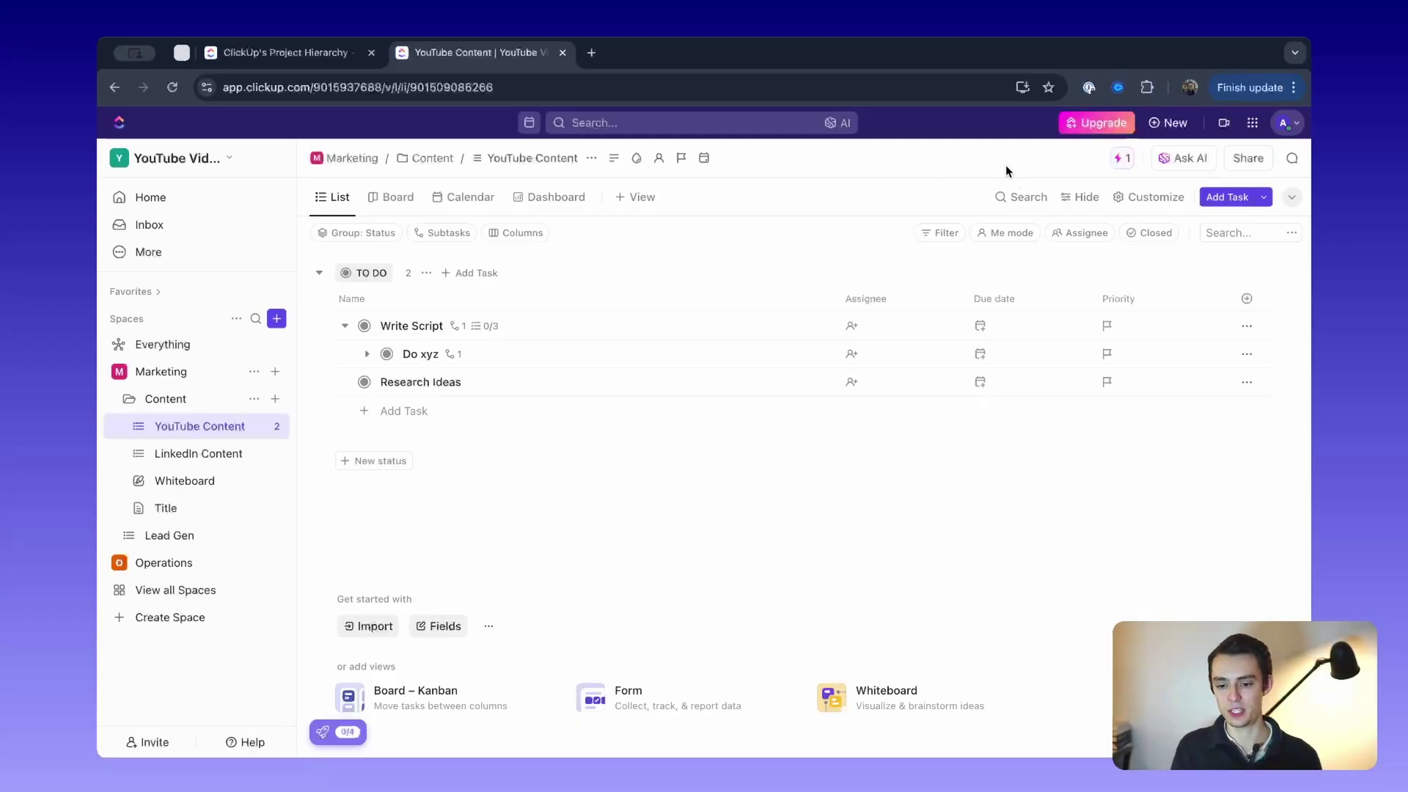
# Open the notification settings and review the notification channels, integrations and general settings
pyautogui.click(1293, 125)
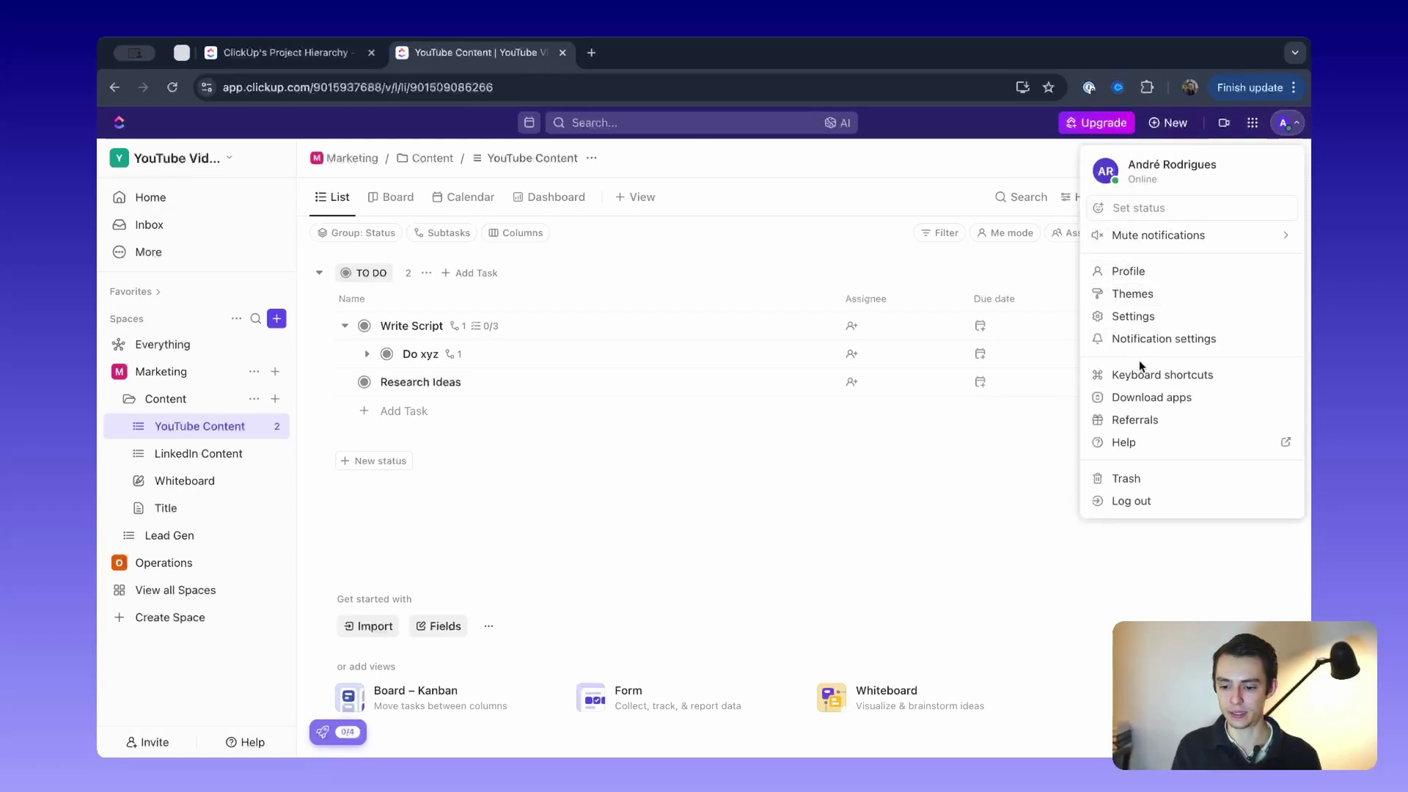
pyautogui.click(1211, 342)
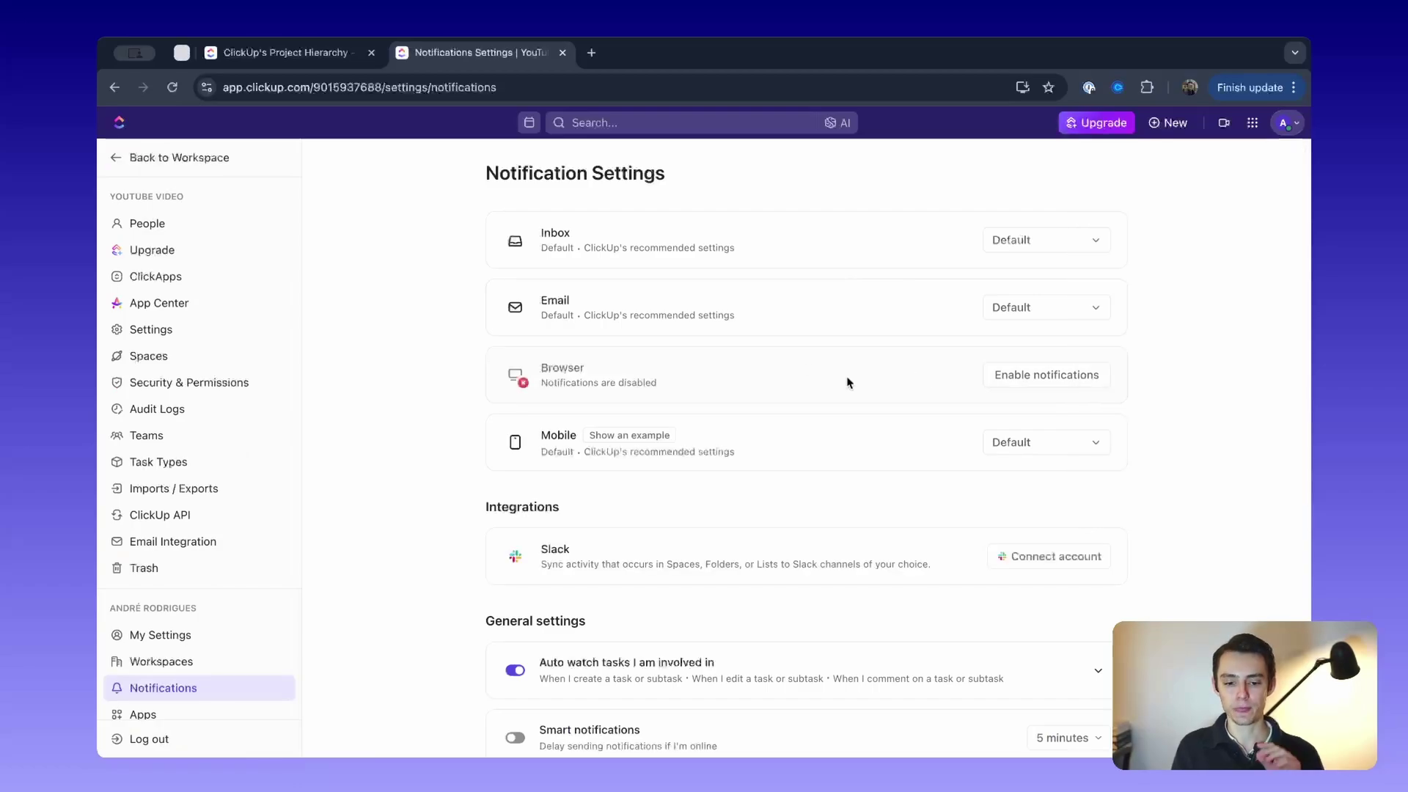
pyautogui.scroll(-1, 502, 307)
pyautogui.scroll(1, 513, 217)
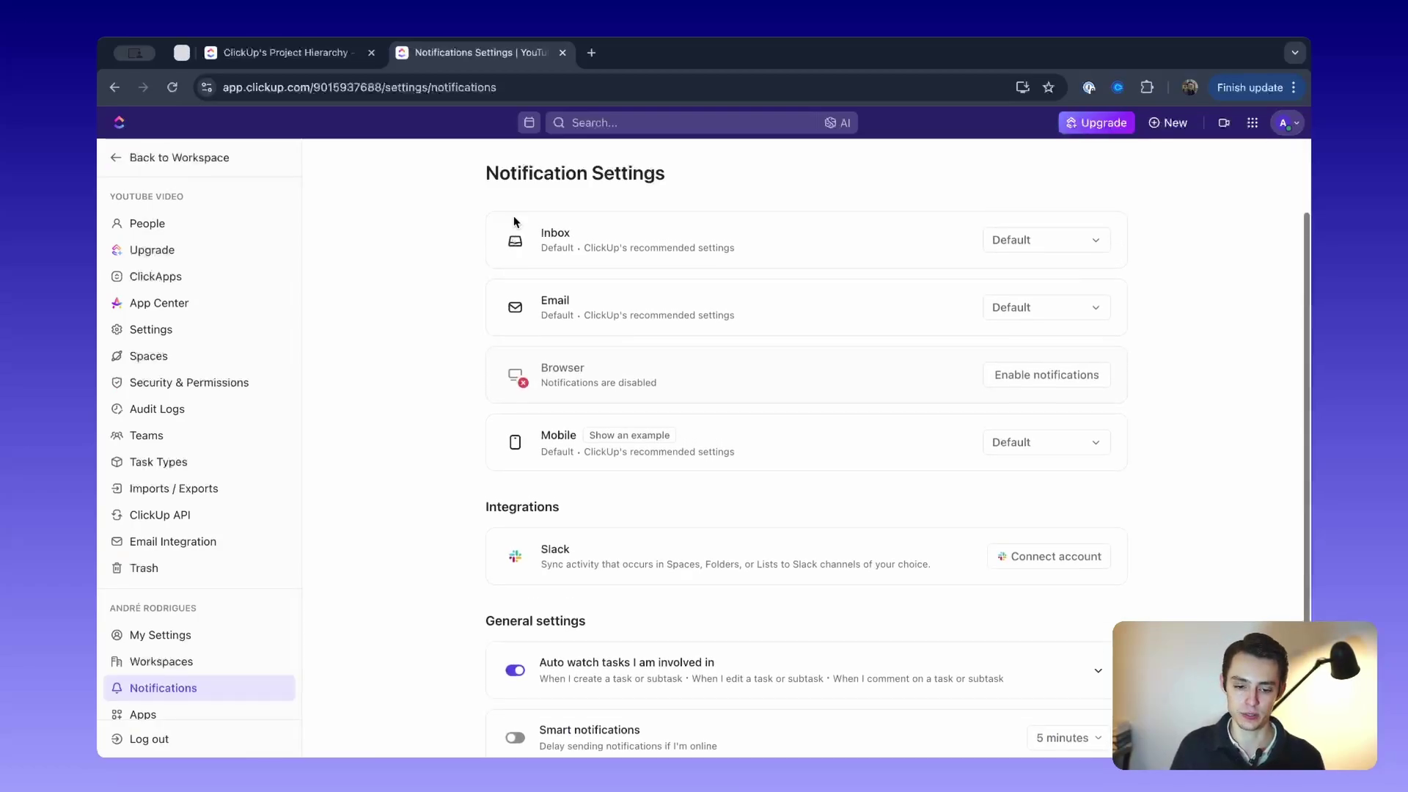
pyautogui.scroll(-1, 535, 396)
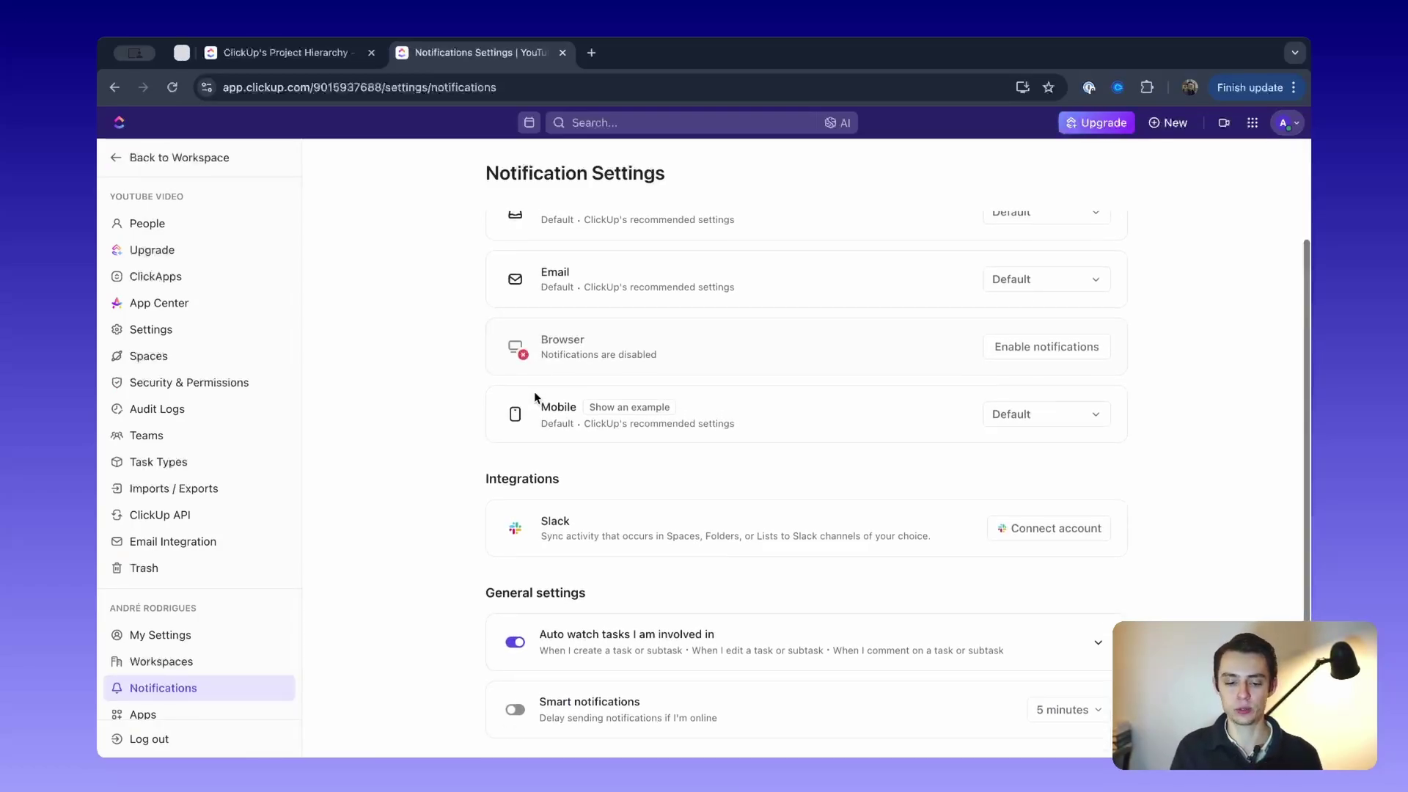
pyautogui.scroll(1, 534, 398)
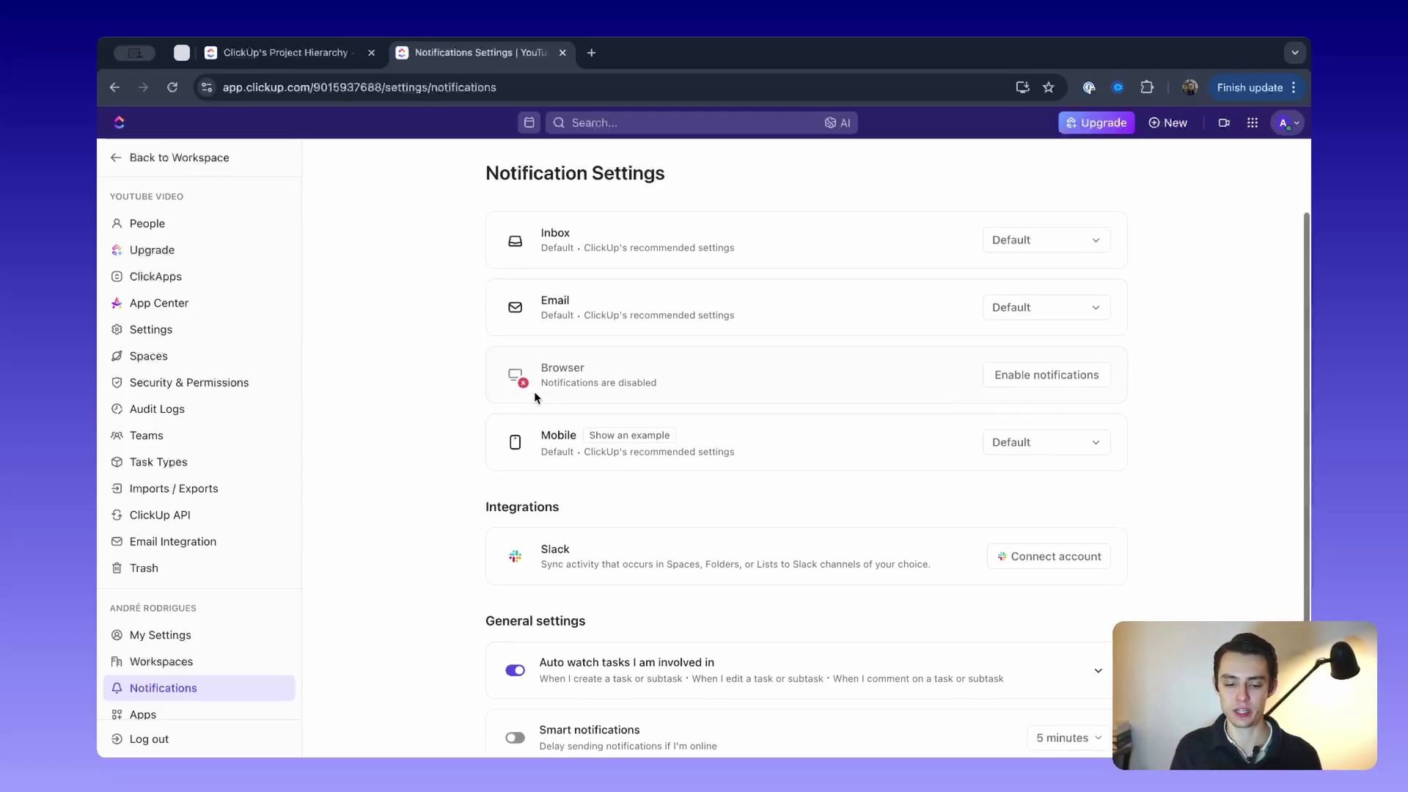
# Open the custom Inbox notification settings and expand the Task comments, Task activity, and Doc and Chat view comments triggers
pyautogui.click(1027, 240)
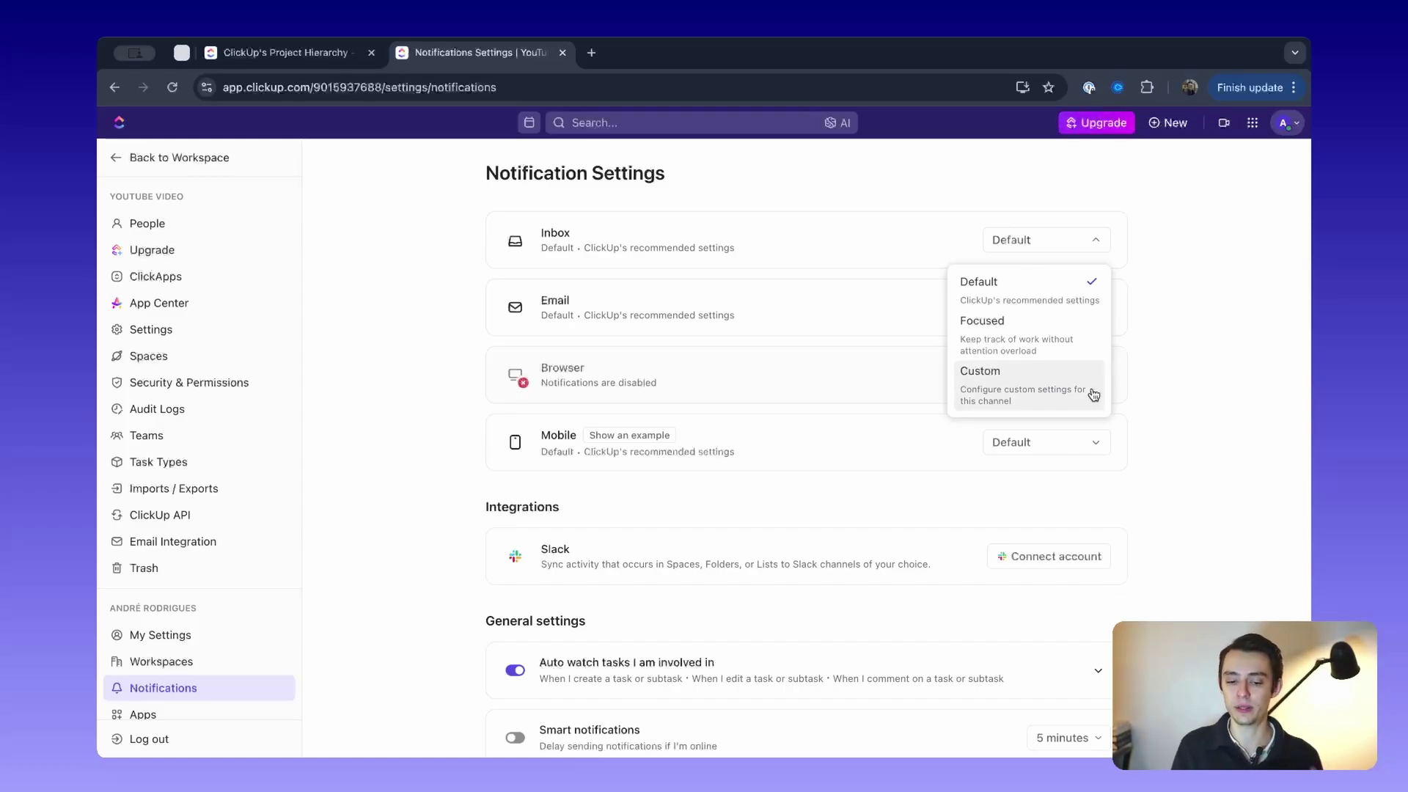
pyautogui.click(1028, 375)
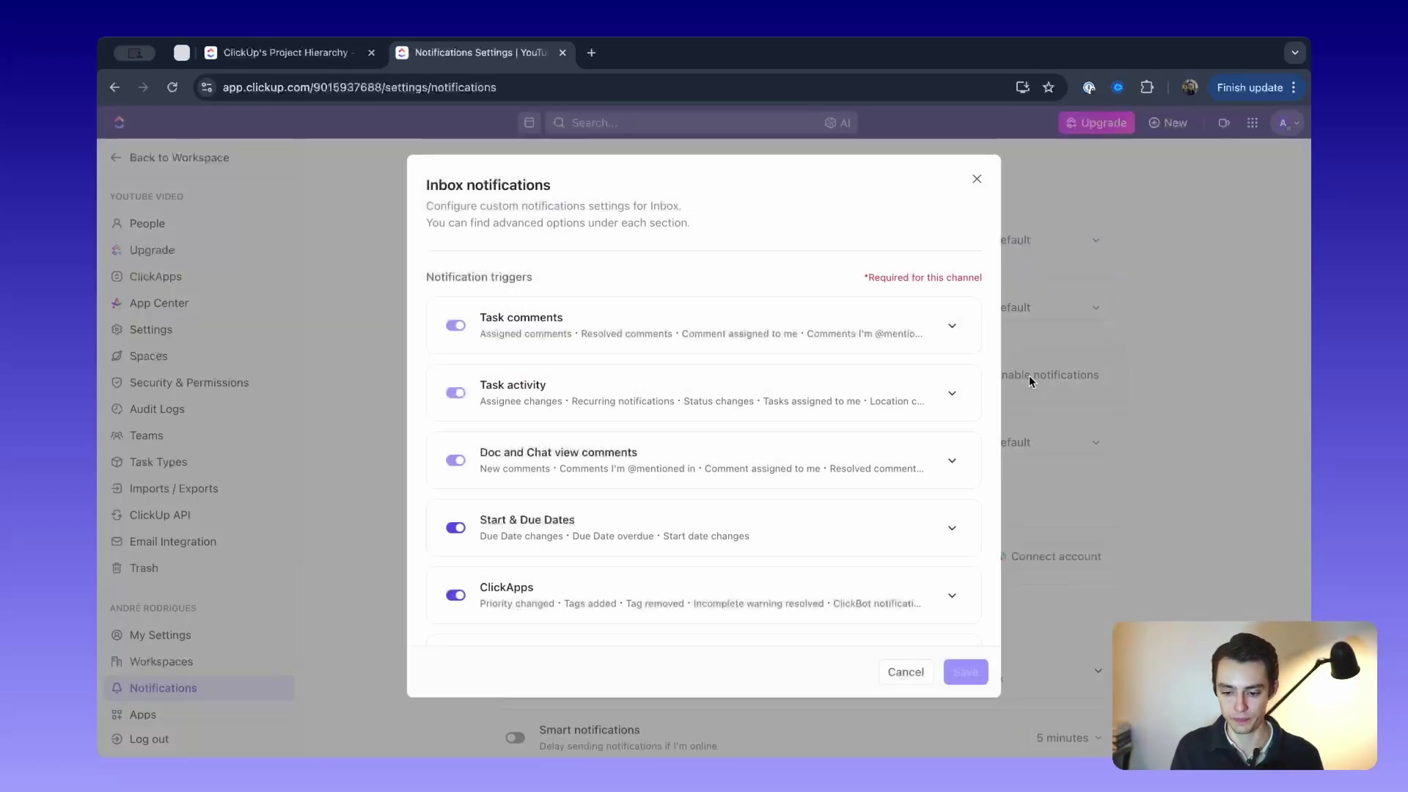
pyautogui.scroll(-2, 804, 407)
pyautogui.click(952, 325)
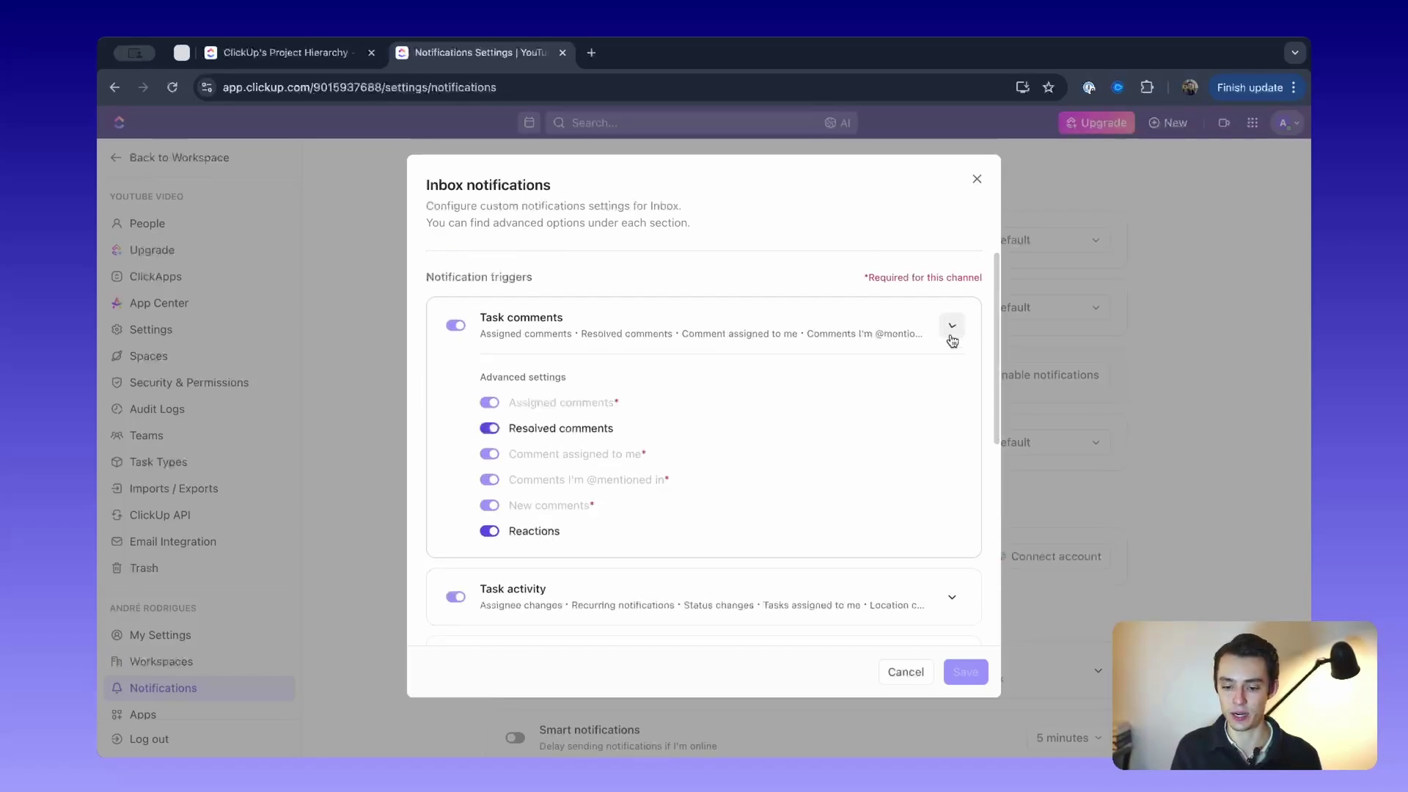
pyautogui.scroll(-3, 889, 456)
pyautogui.click(948, 498)
pyautogui.scroll(-4, 943, 496)
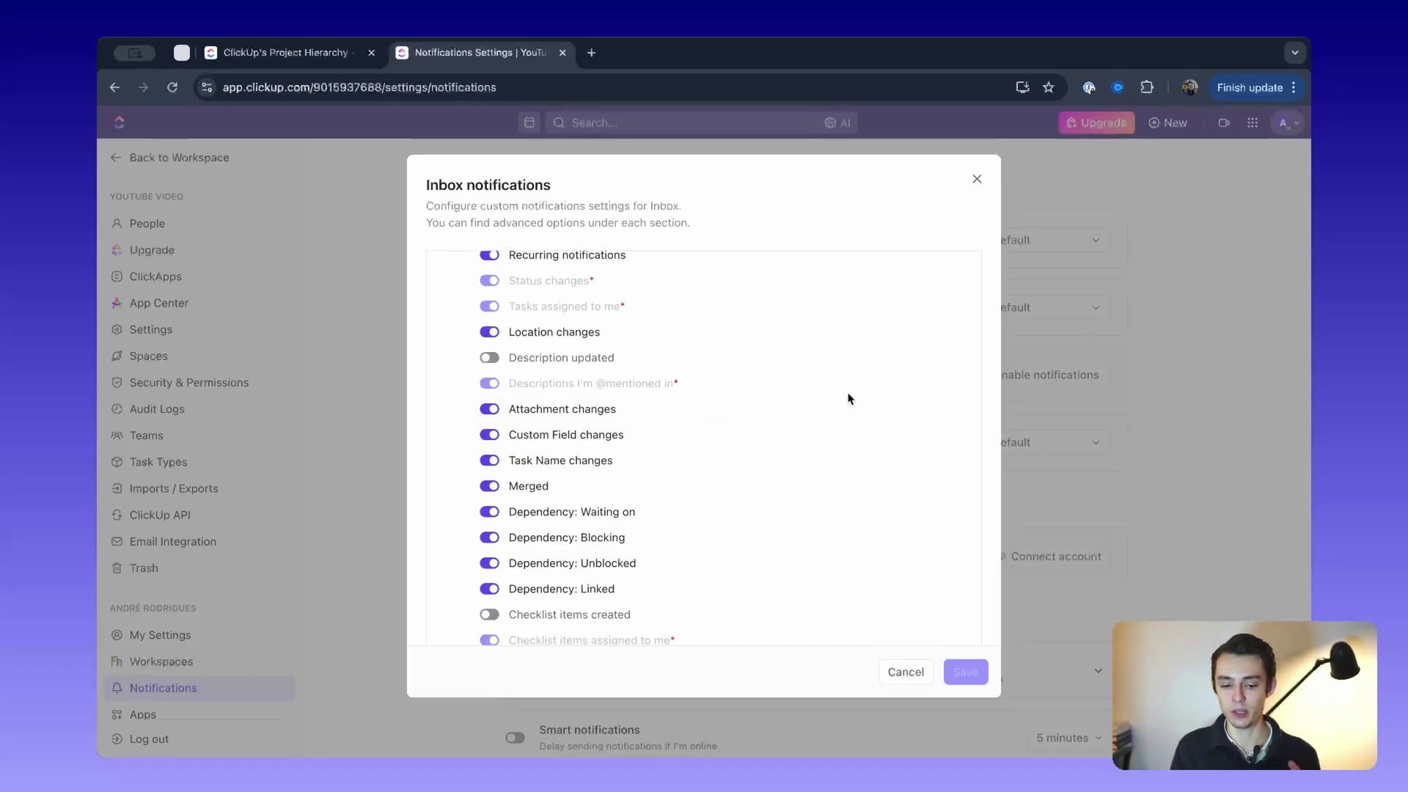
pyautogui.scroll(-3, 849, 399)
pyautogui.click(947, 508)
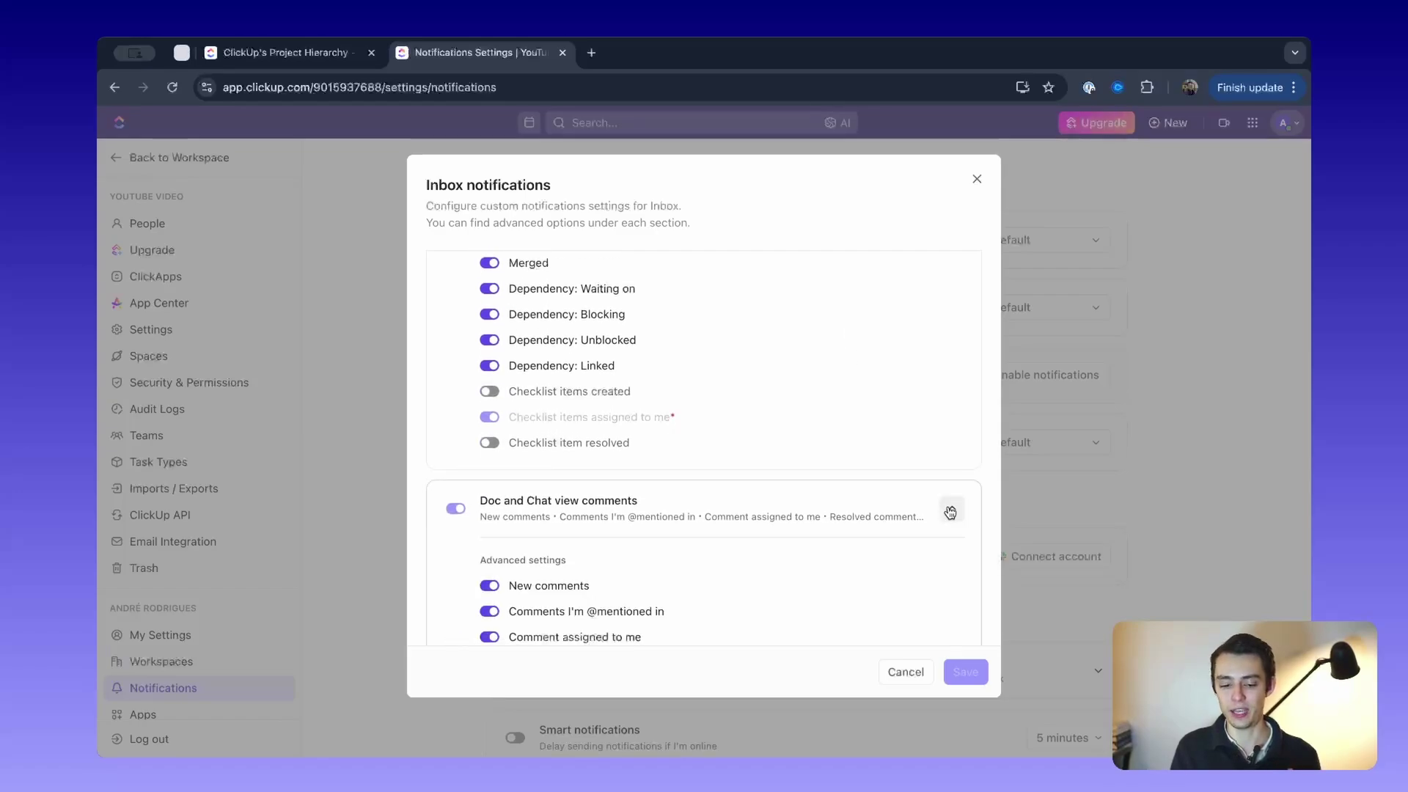
# Expand the Start & Due Dates, ClickApps, List Info and Sharing triggers of the Inbox notifications to view their advanced settings
pyautogui.scroll(-4, 930, 477)
pyautogui.click(951, 523)
pyautogui.scroll(-4, 954, 543)
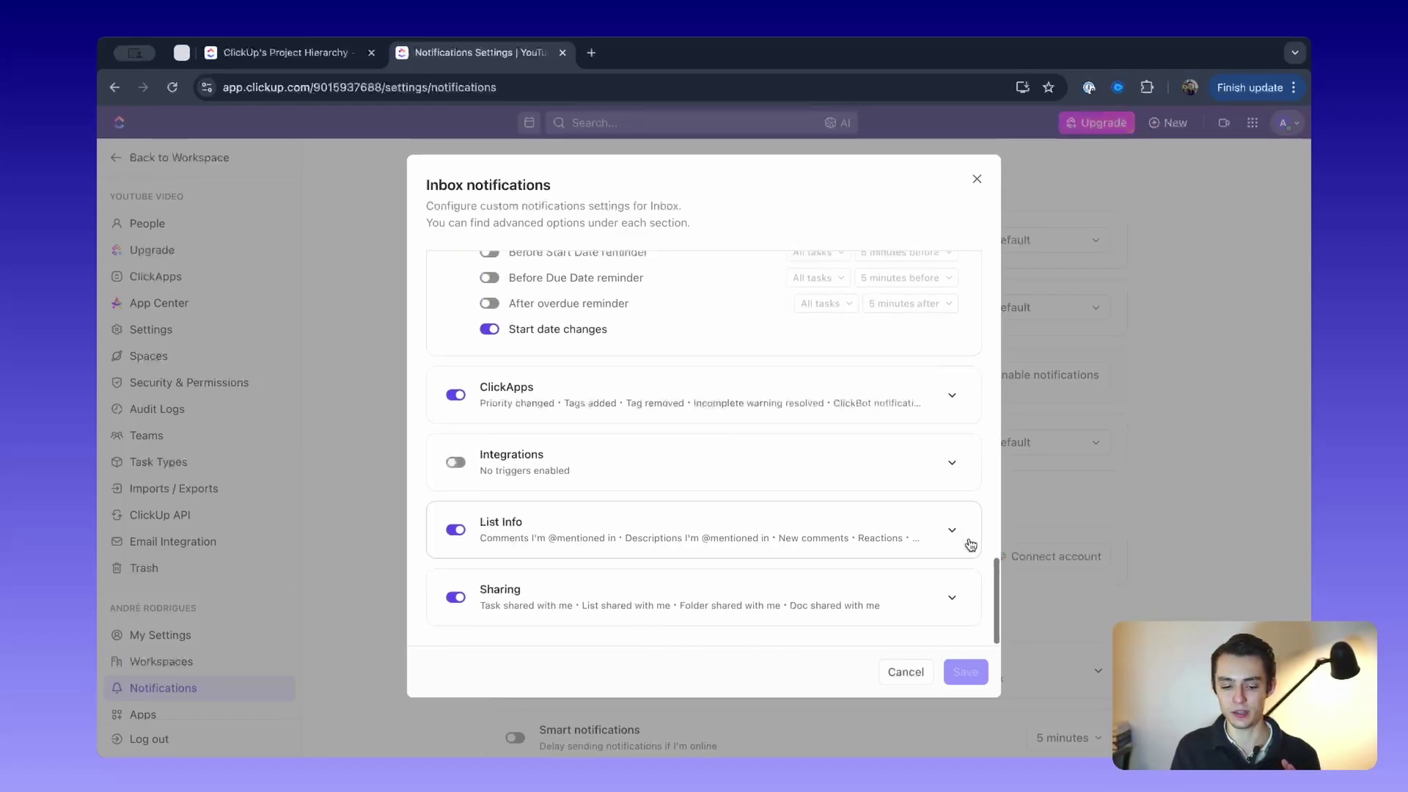
pyautogui.click(952, 399)
pyautogui.scroll(-2, 954, 440)
pyautogui.click(951, 530)
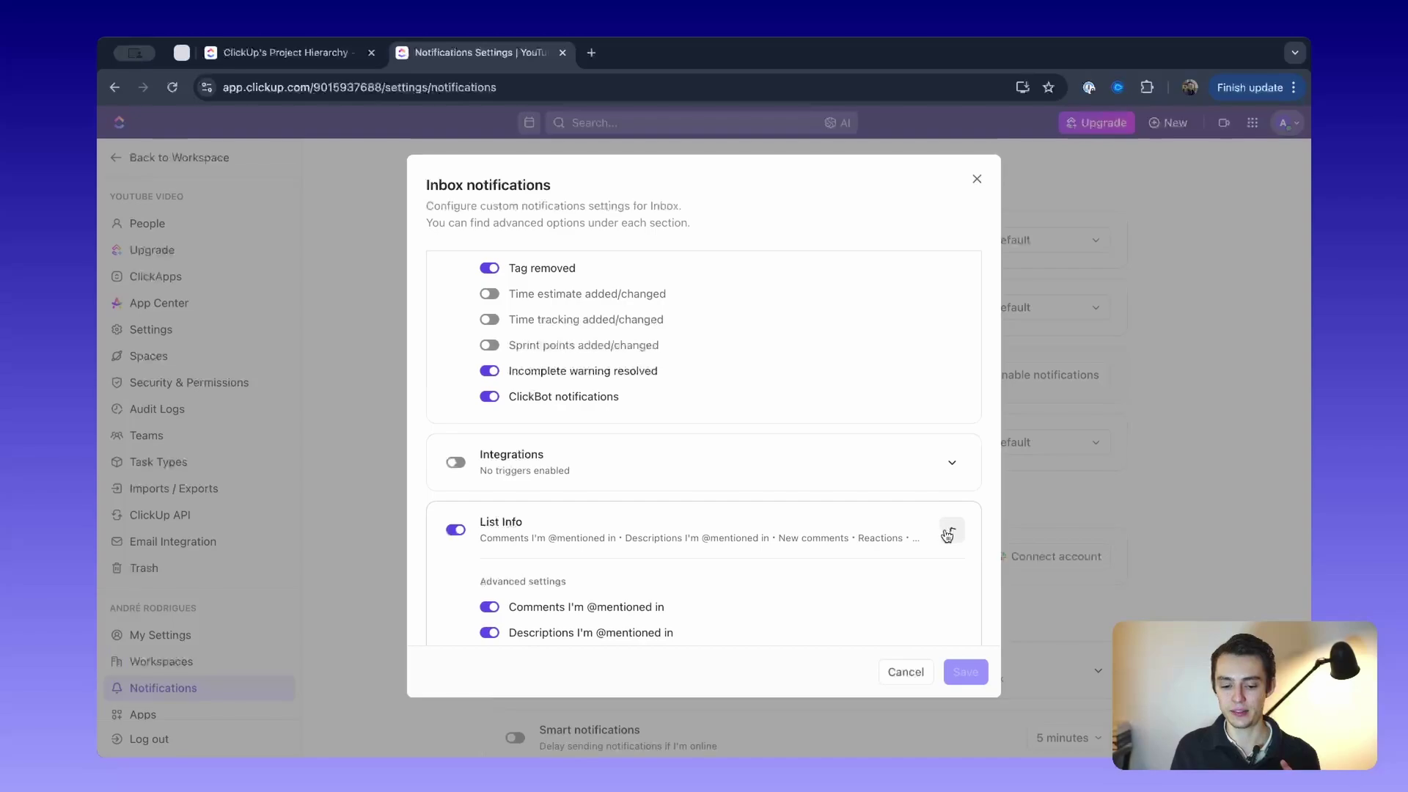
pyautogui.scroll(-3, 952, 566)
pyautogui.click(952, 597)
pyautogui.scroll(-2, 954, 609)
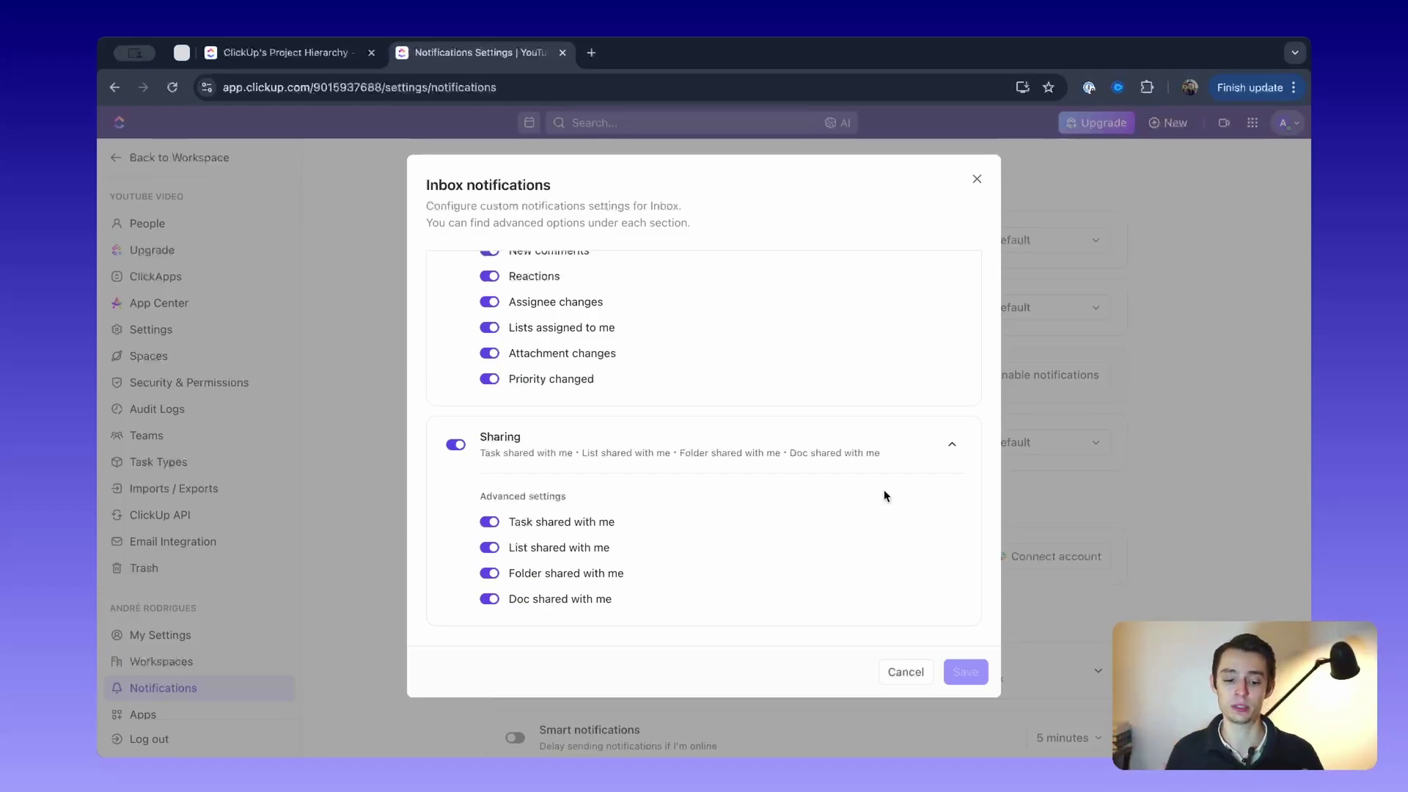
# Review the Inbox notification triggers, collapsing Task comments and Task activity, and leave the settings without saving
pyautogui.scroll(15, 885, 496)
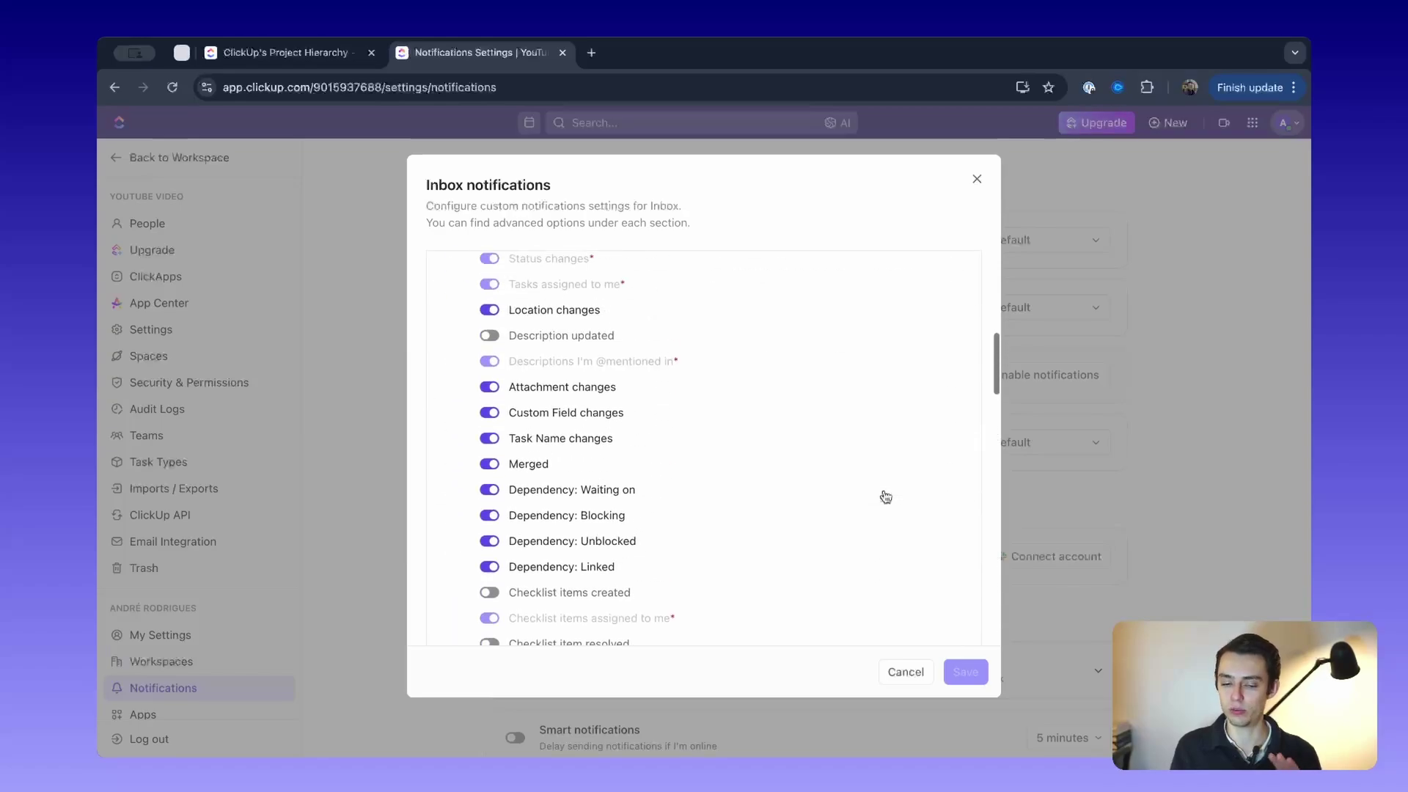
pyautogui.scroll(6, 885, 498)
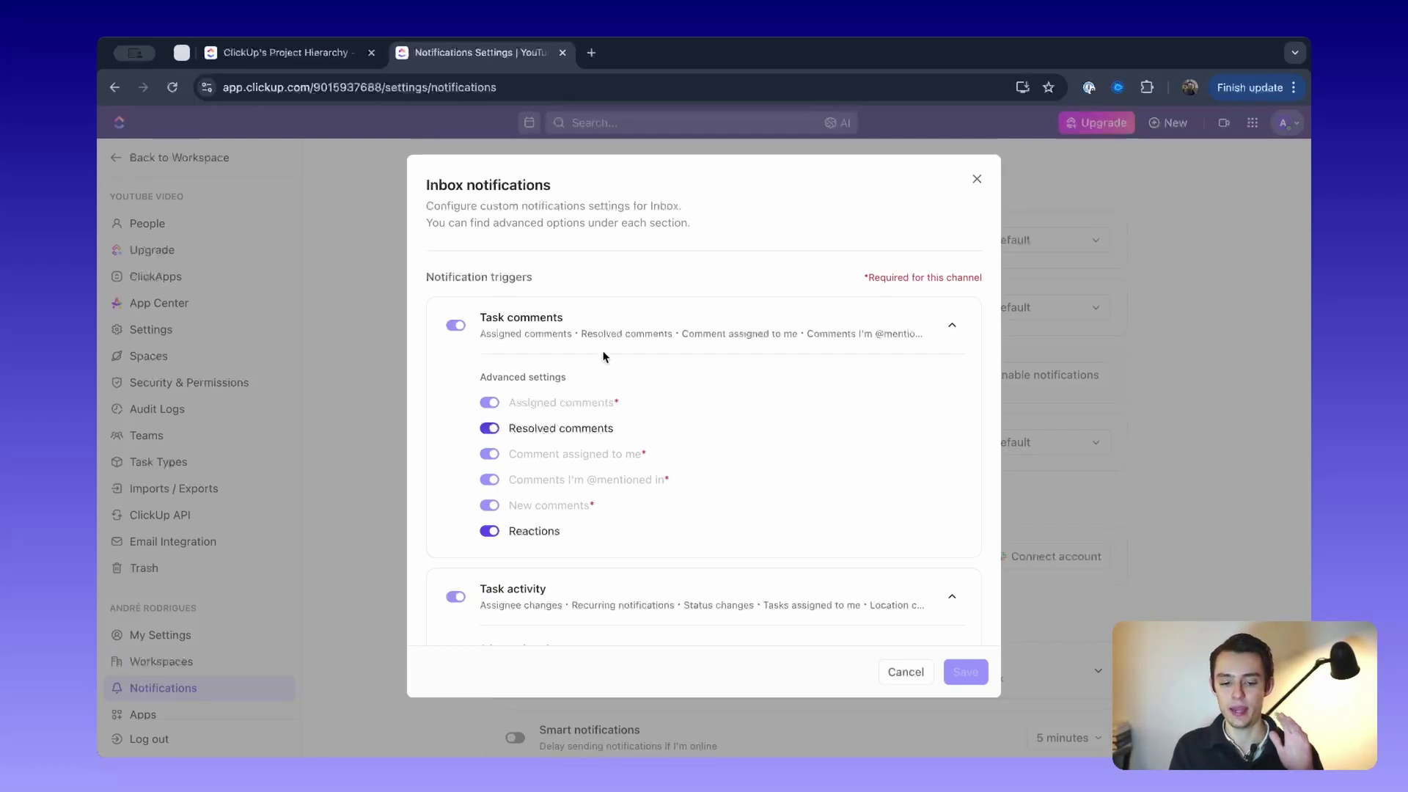
pyautogui.click(953, 327)
pyautogui.scroll(-3, 848, 550)
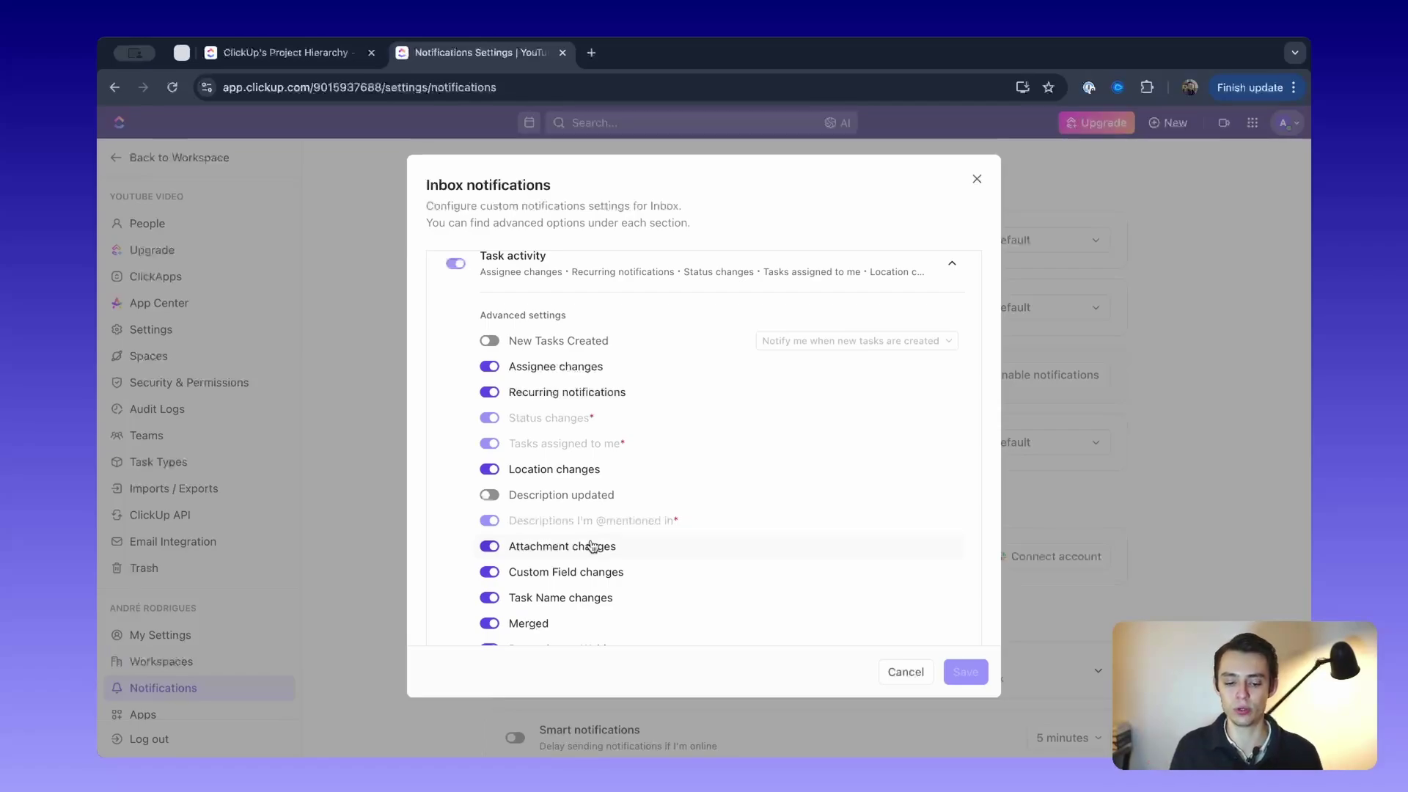
pyautogui.scroll(-1, 580, 546)
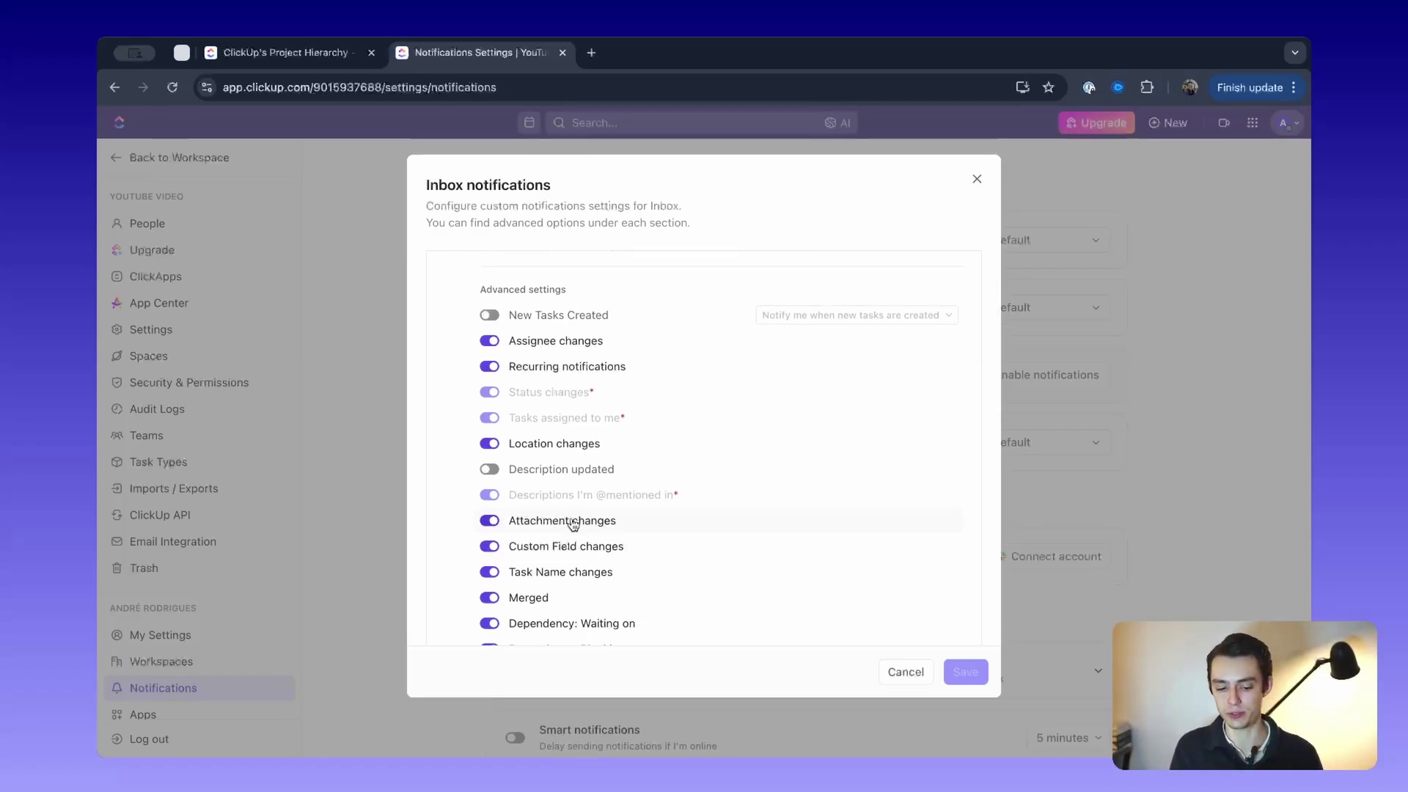
pyautogui.scroll(5, 574, 522)
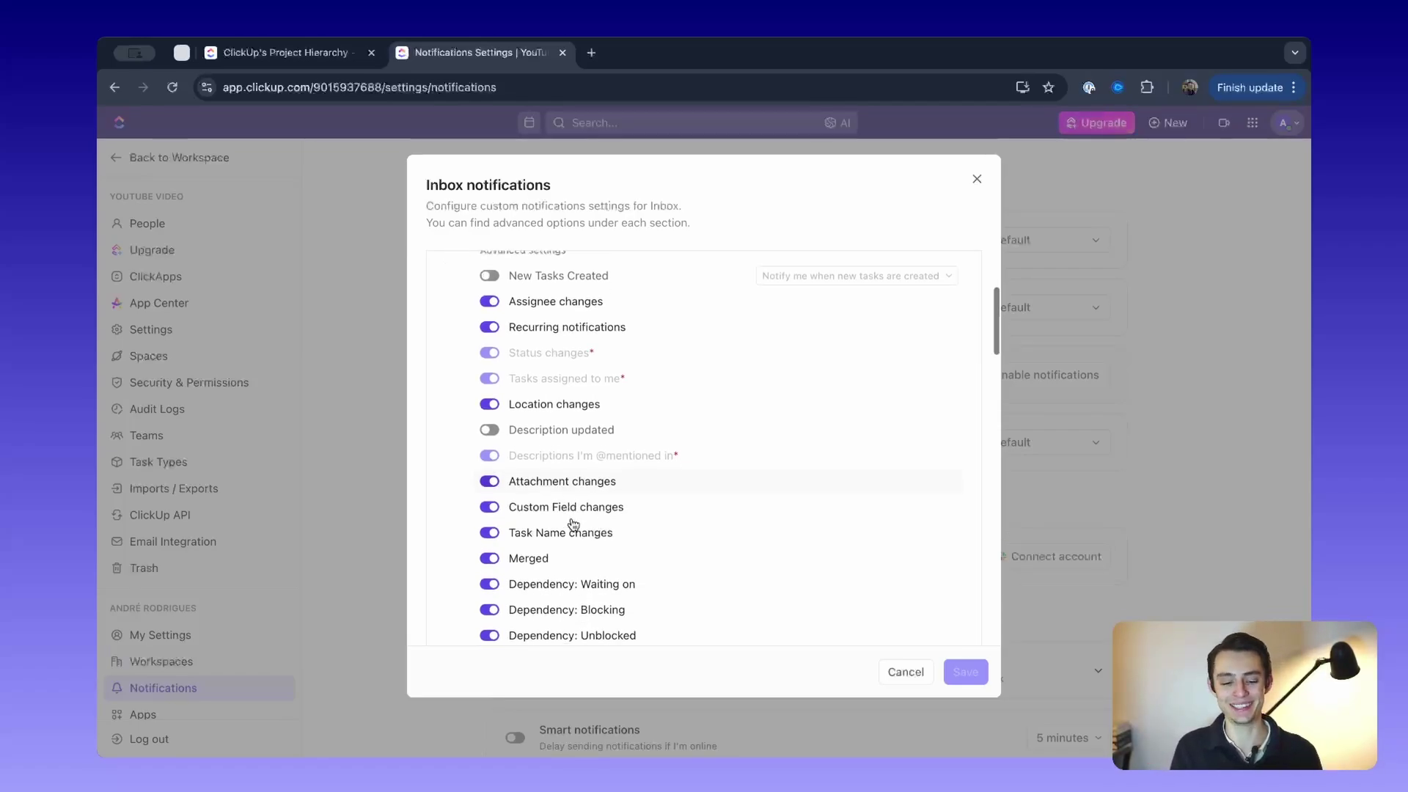
pyautogui.click(951, 396)
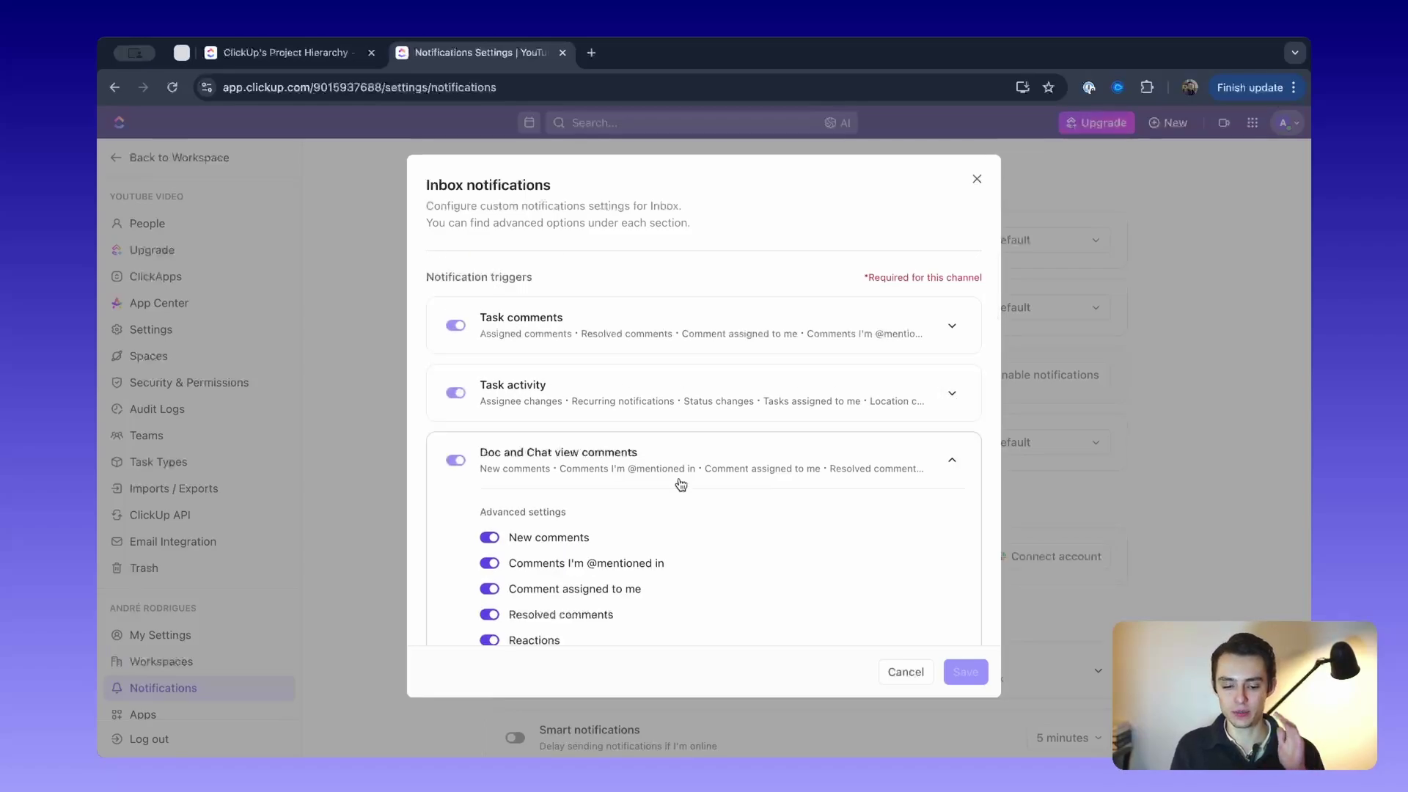
pyautogui.scroll(-10, 679, 481)
pyautogui.scroll(-3, 680, 484)
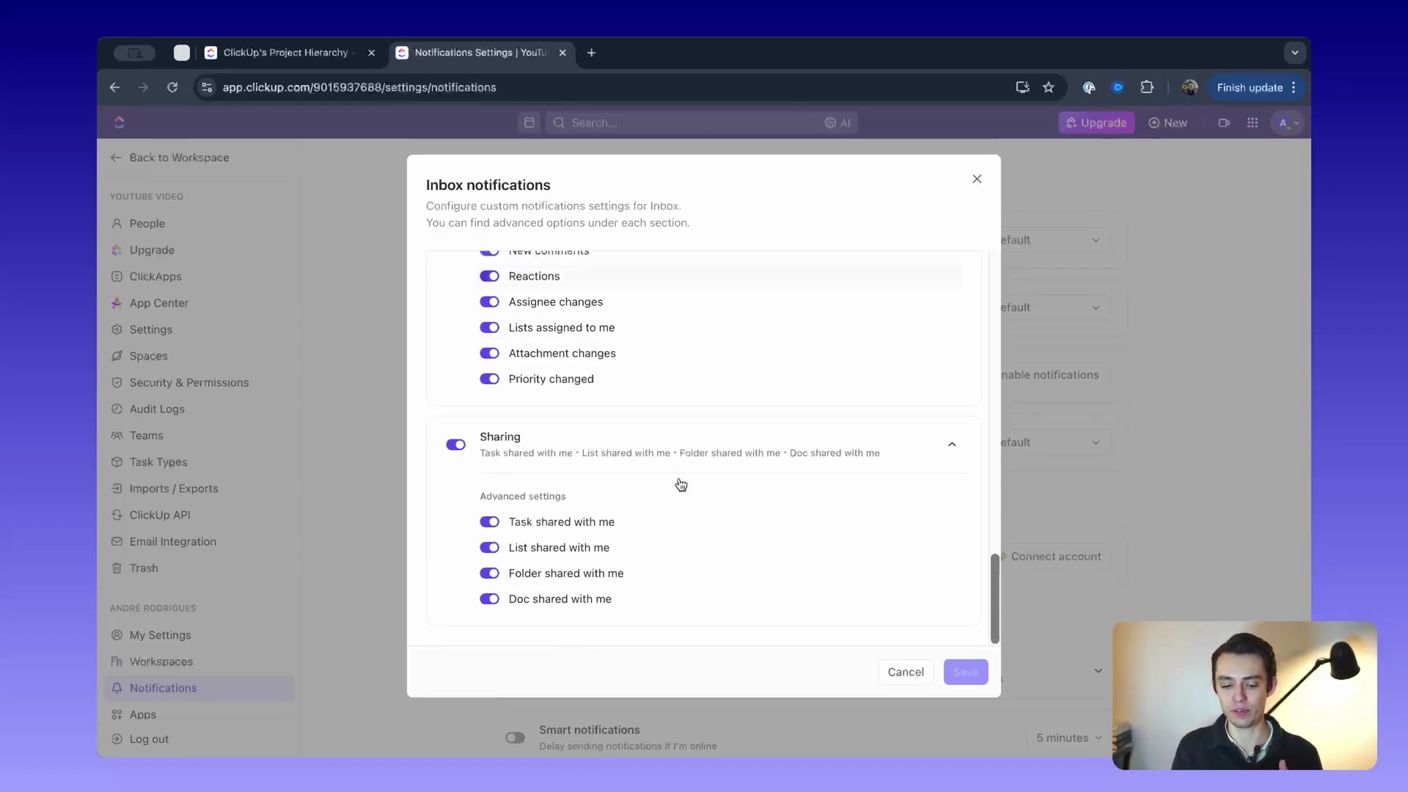
pyautogui.scroll(5, 869, 550)
pyautogui.click(901, 681)
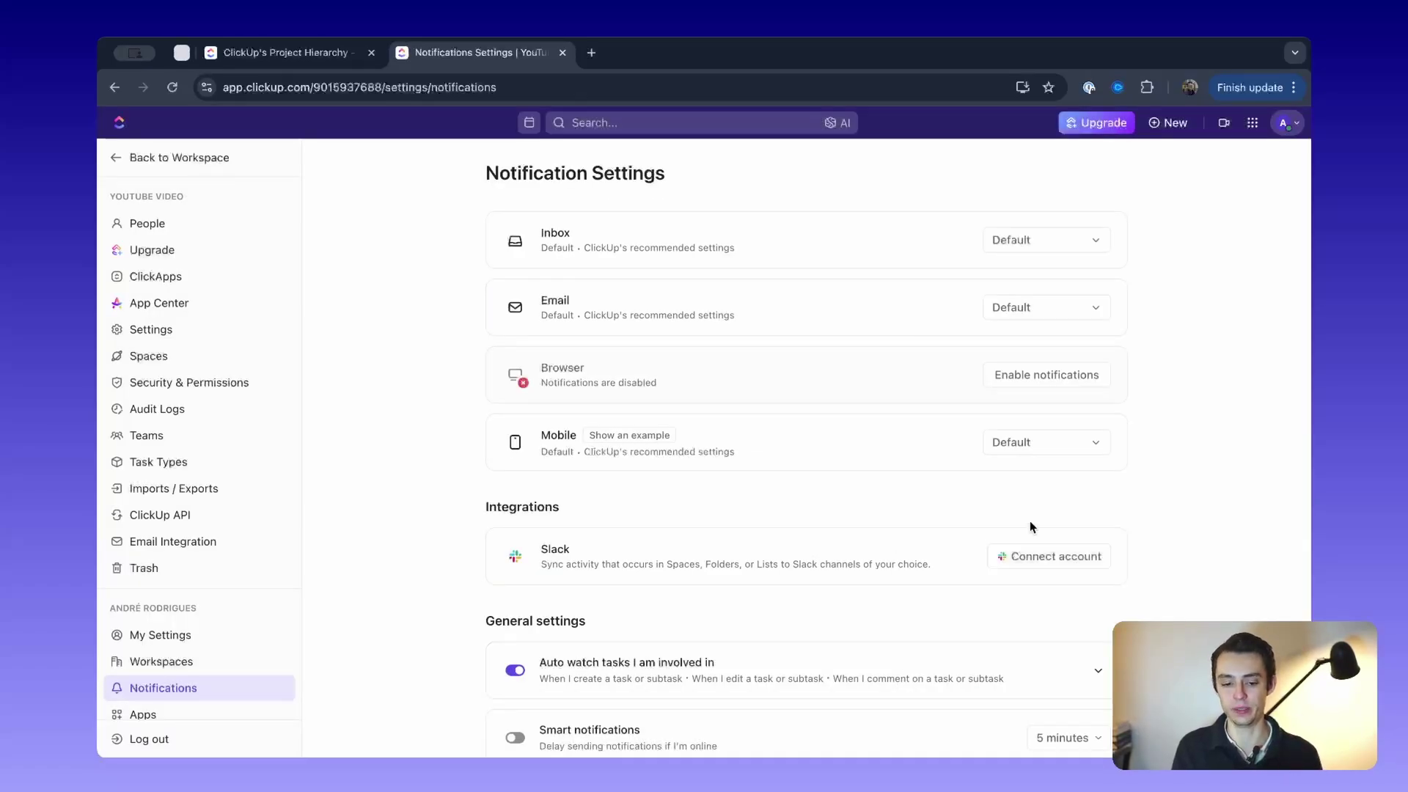
# Open the custom Email notification settings and examine advanced trigger options, including ClickApps and Doc and Chat view comments
pyautogui.click(1036, 309)
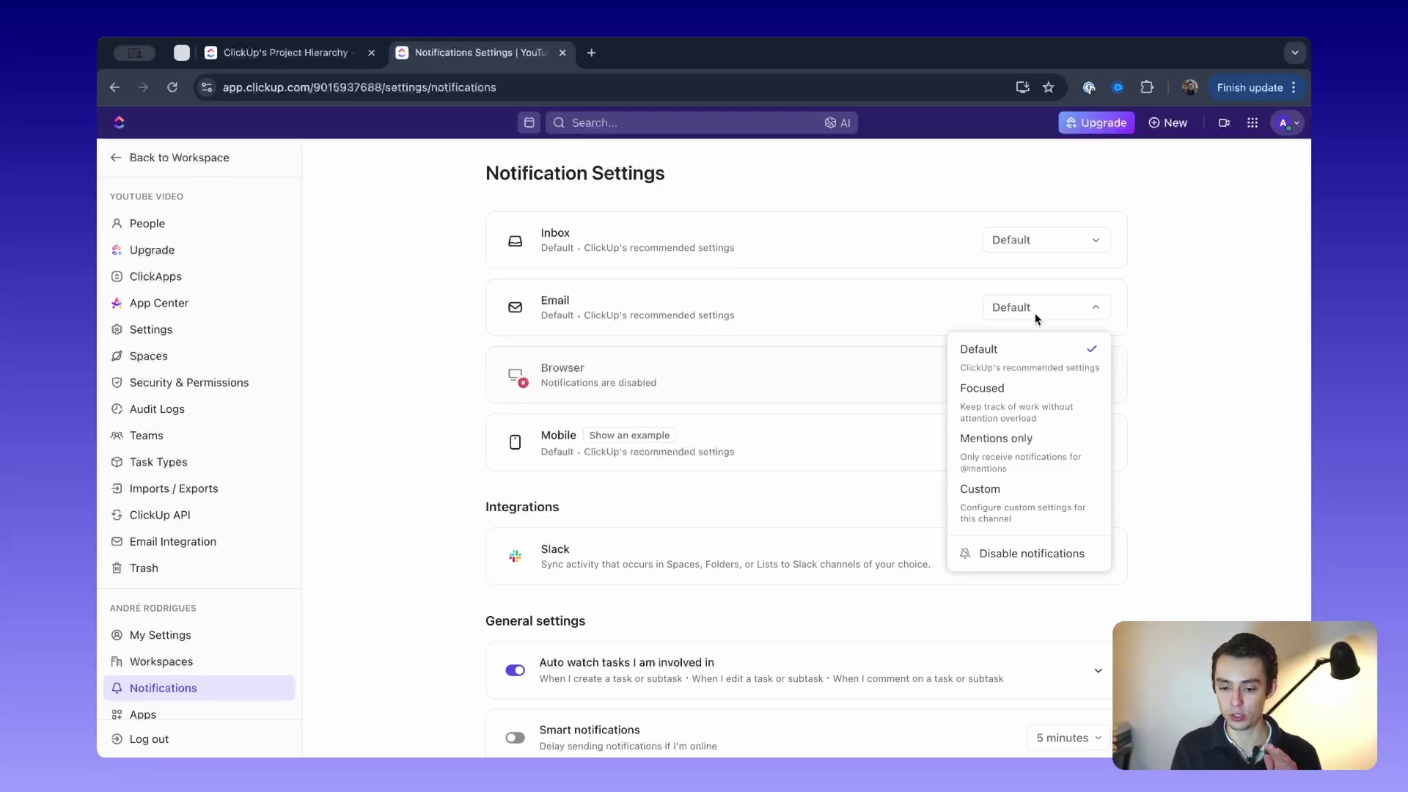
pyautogui.click(986, 487)
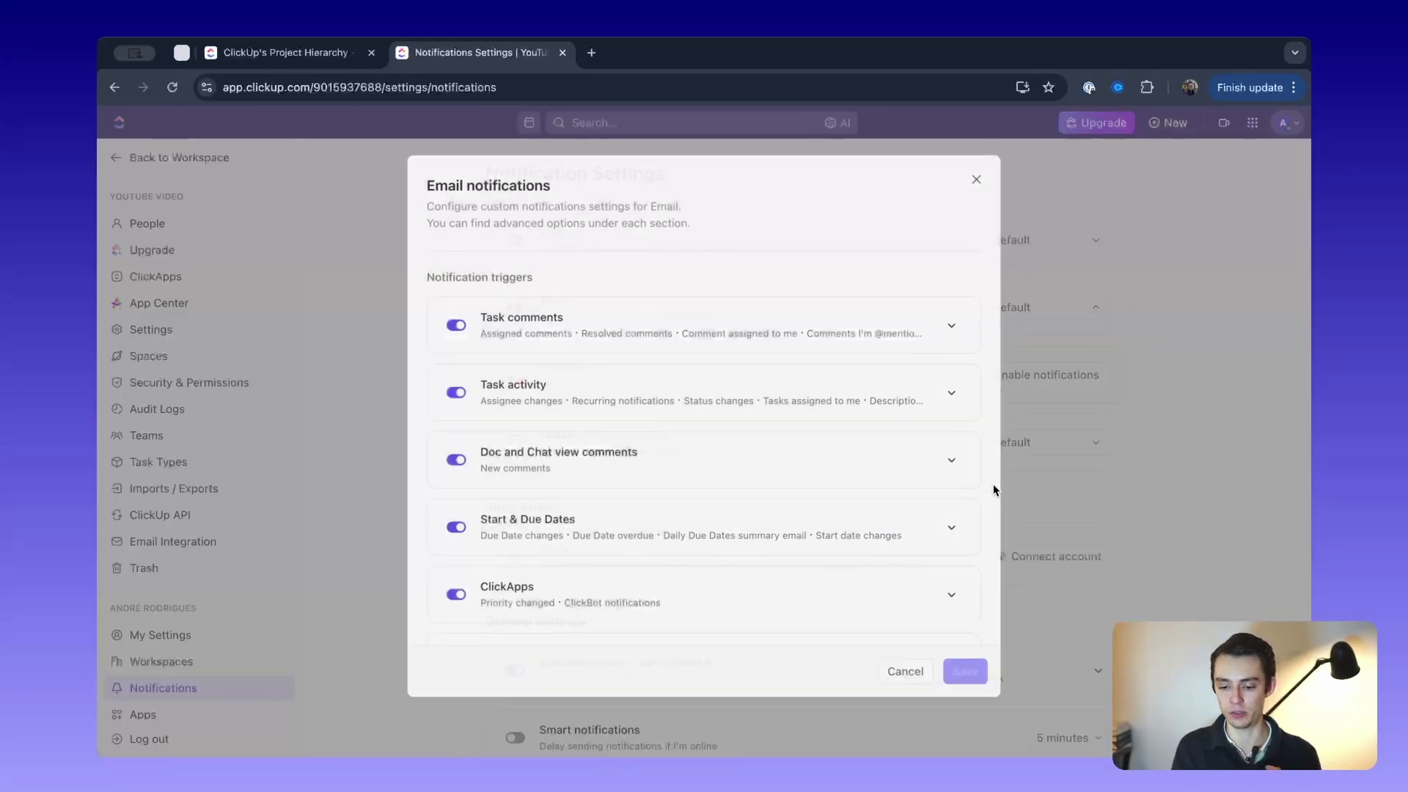
pyautogui.scroll(-4, 733, 374)
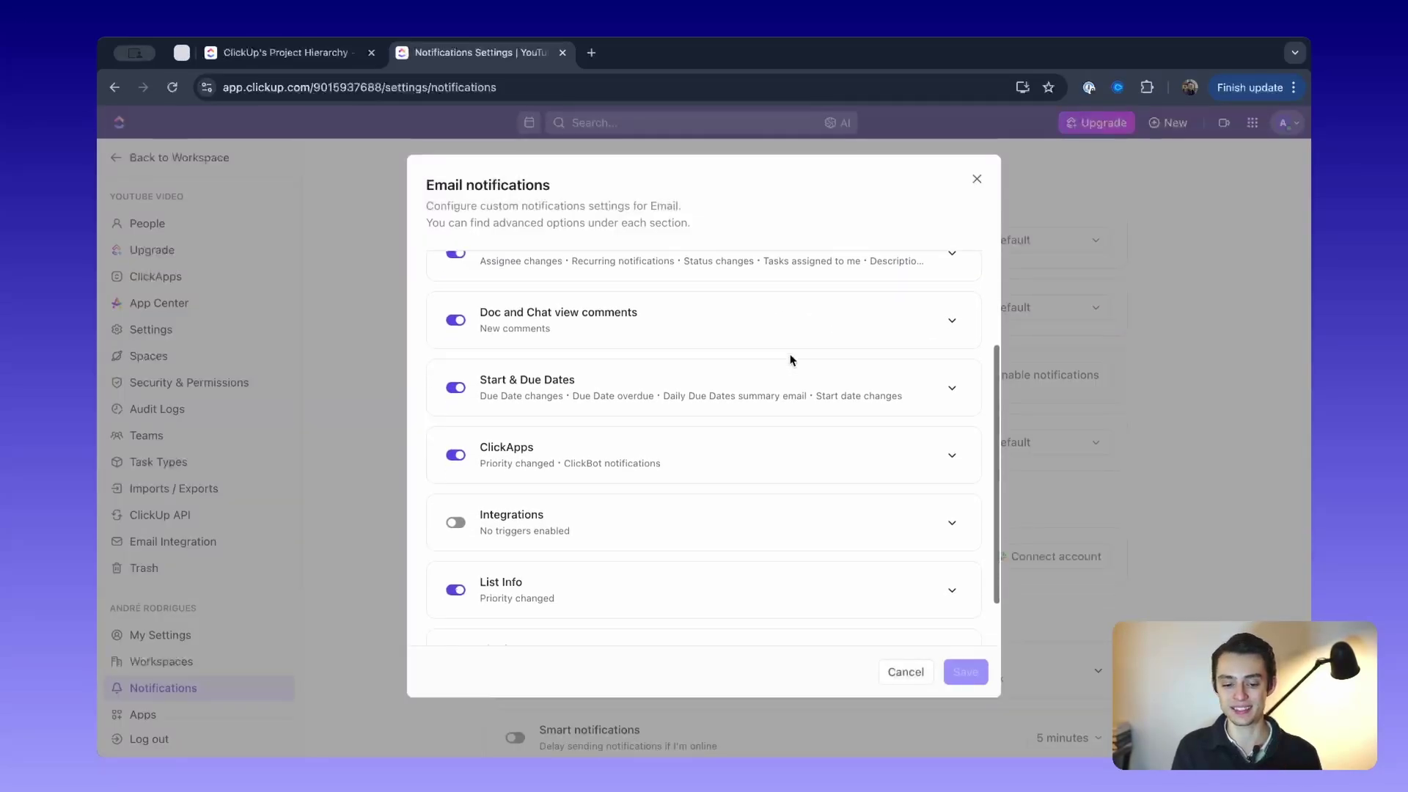
pyautogui.click(917, 403)
pyautogui.scroll(-4, 918, 405)
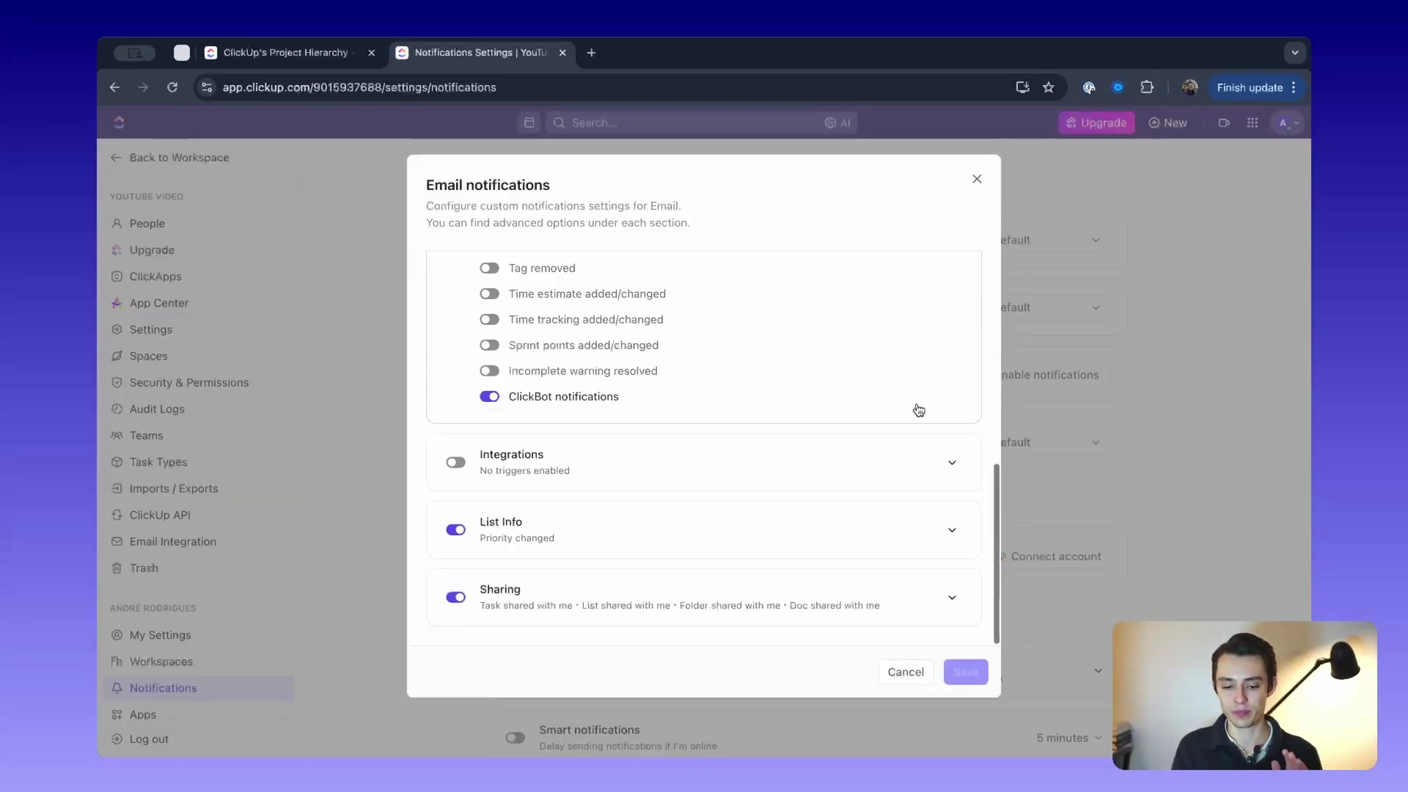
pyautogui.click(952, 547)
pyautogui.scroll(-4, 952, 553)
pyautogui.scroll(6, 953, 542)
pyautogui.click(952, 461)
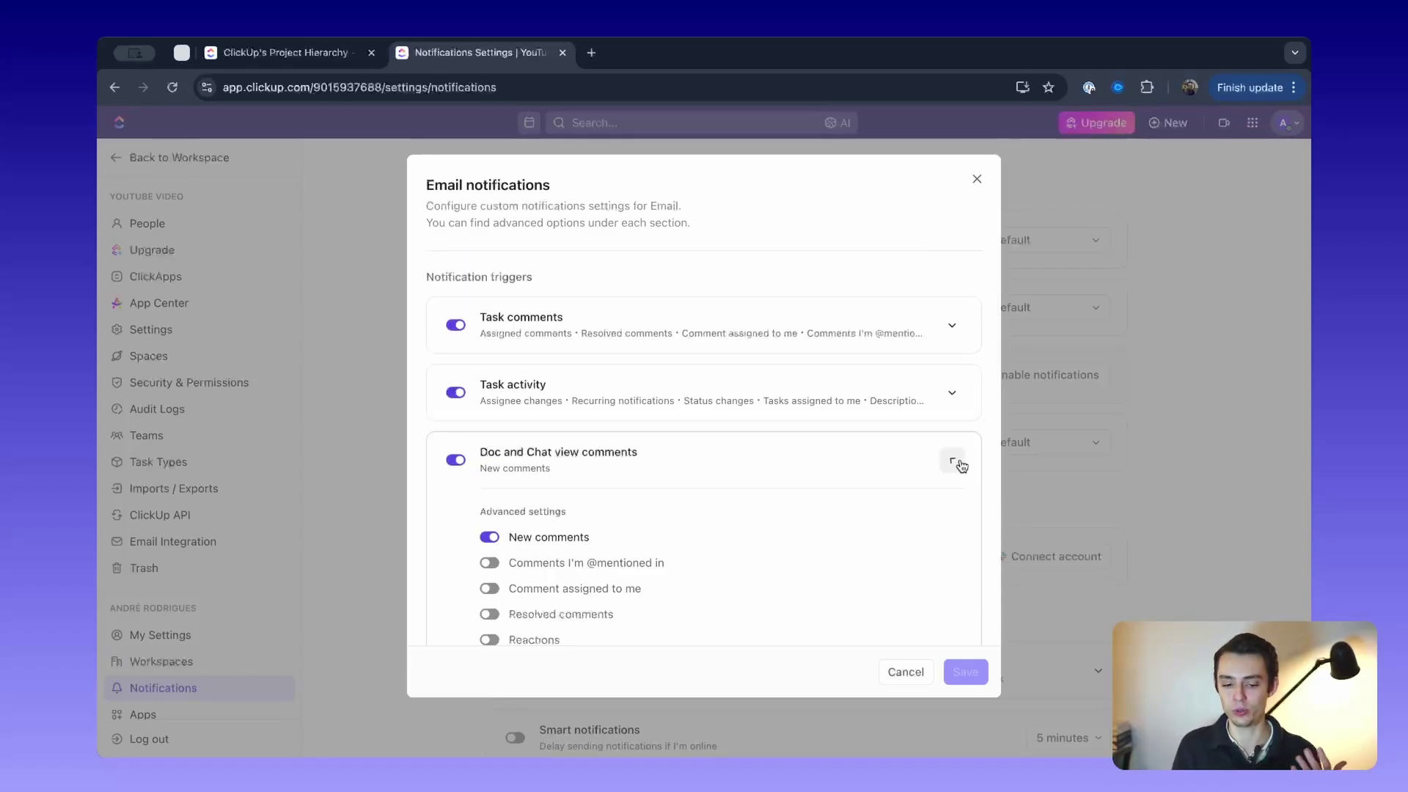
# Review the advanced options for Doc and Chat view comments in the Email notifications and leave without saving
pyautogui.scroll(-3, 959, 462)
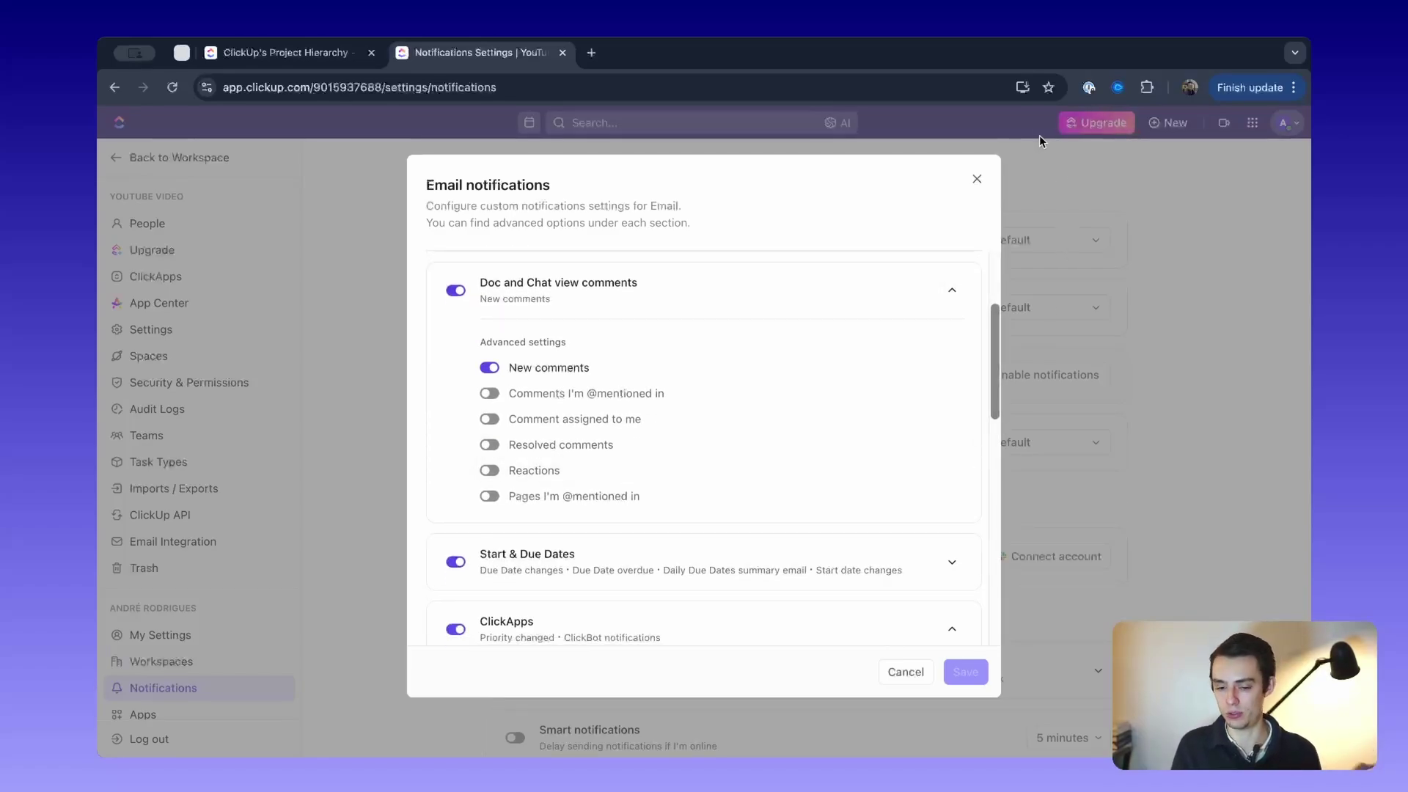
pyautogui.click(977, 179)
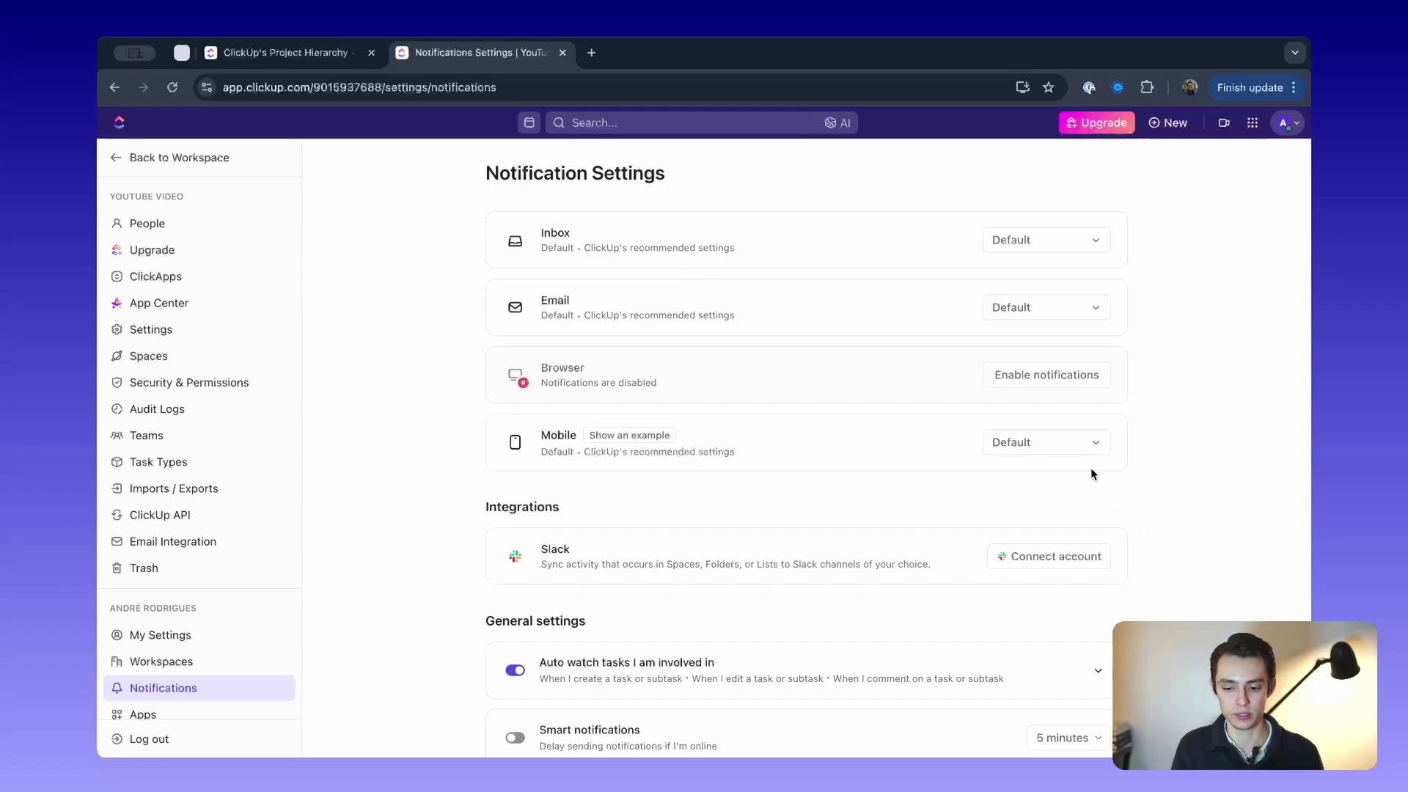
# Open the custom Mobile notification settings, examine the triggers with the ClickApps advanced options expanded, and leave without saving
pyautogui.click(1059, 445)
pyautogui.click(1006, 635)
pyautogui.scroll(-3, 636, 416)
pyautogui.click(817, 377)
pyautogui.scroll(-4, 817, 383)
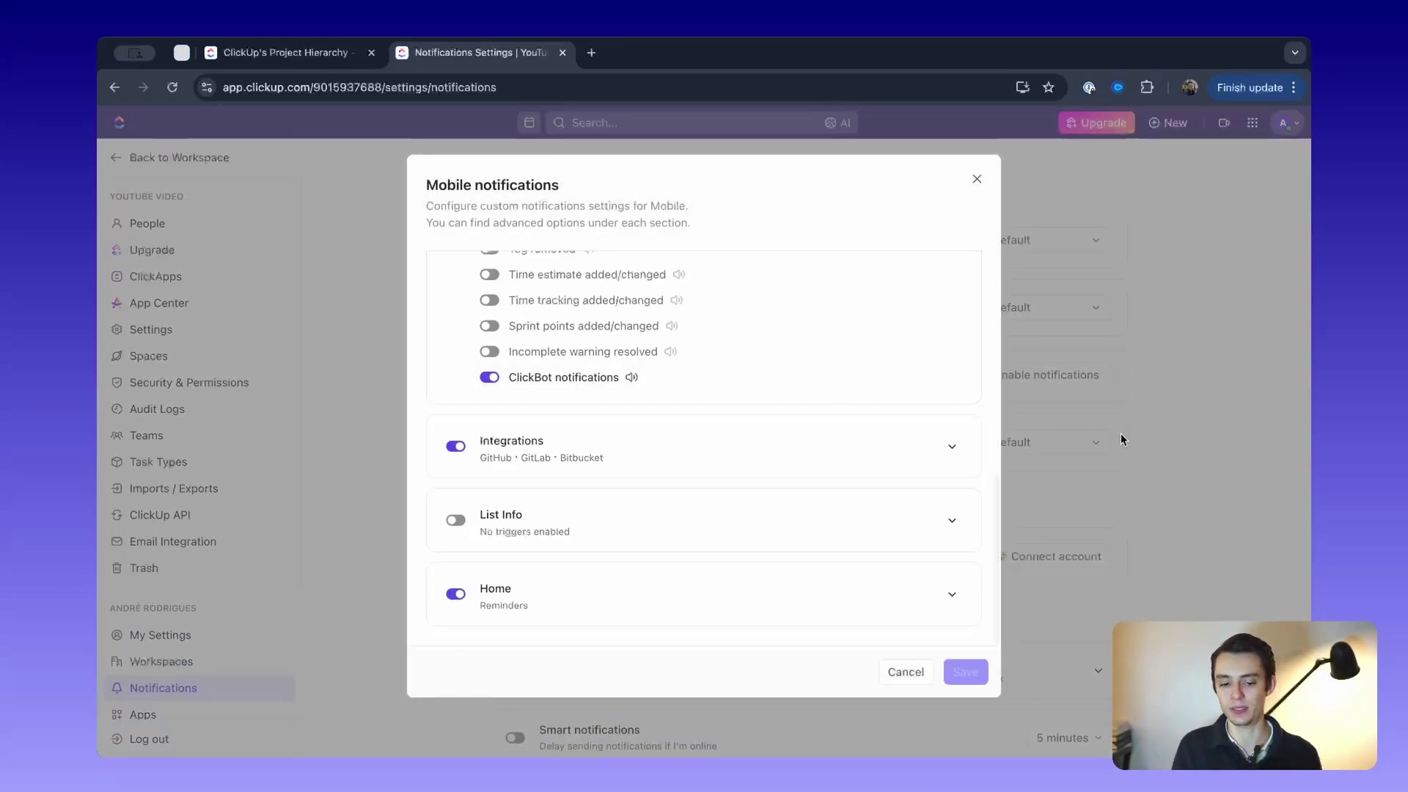
pyautogui.click(979, 180)
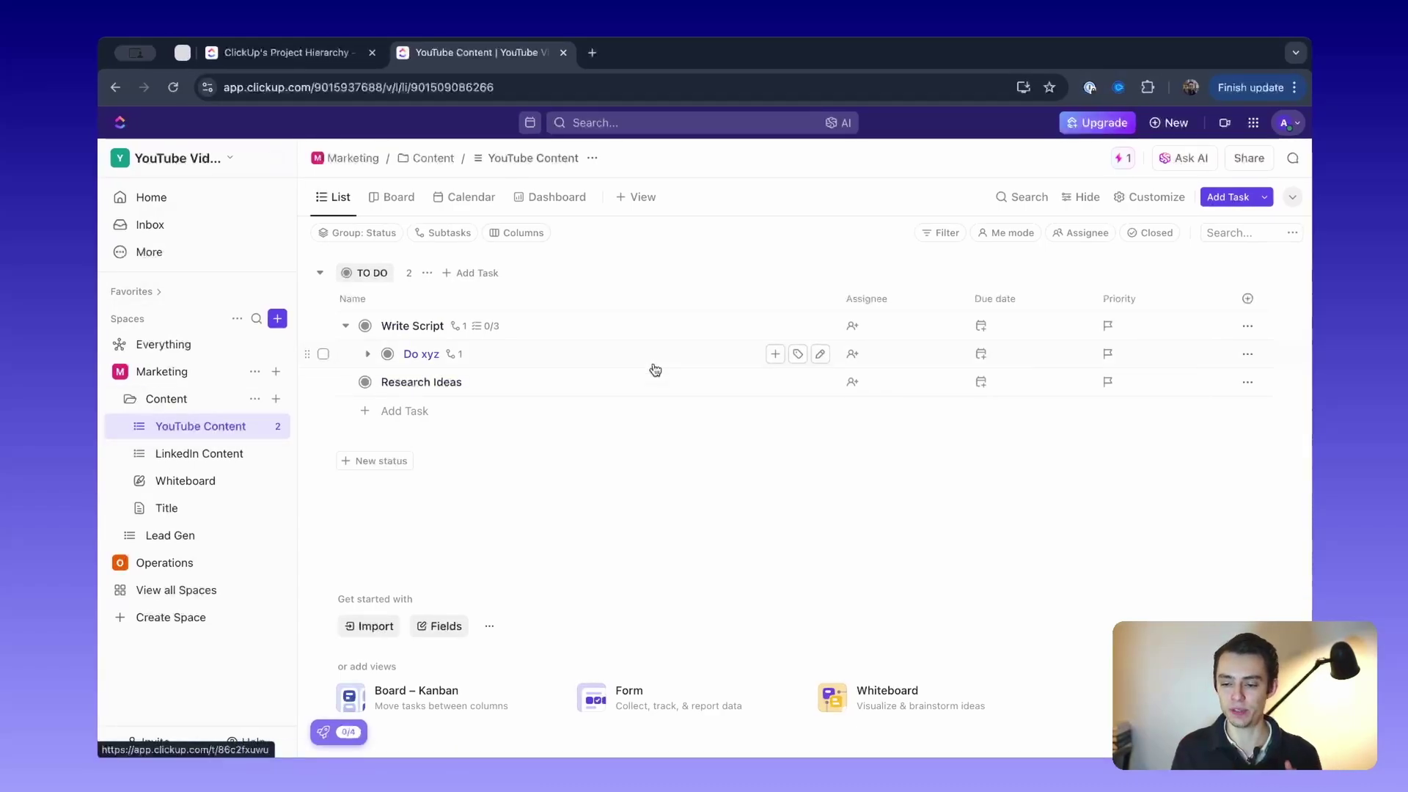
# Open the workspace's people management settings and view the roles available for inviting someone, keeping Member selected
pyautogui.click(1289, 123)
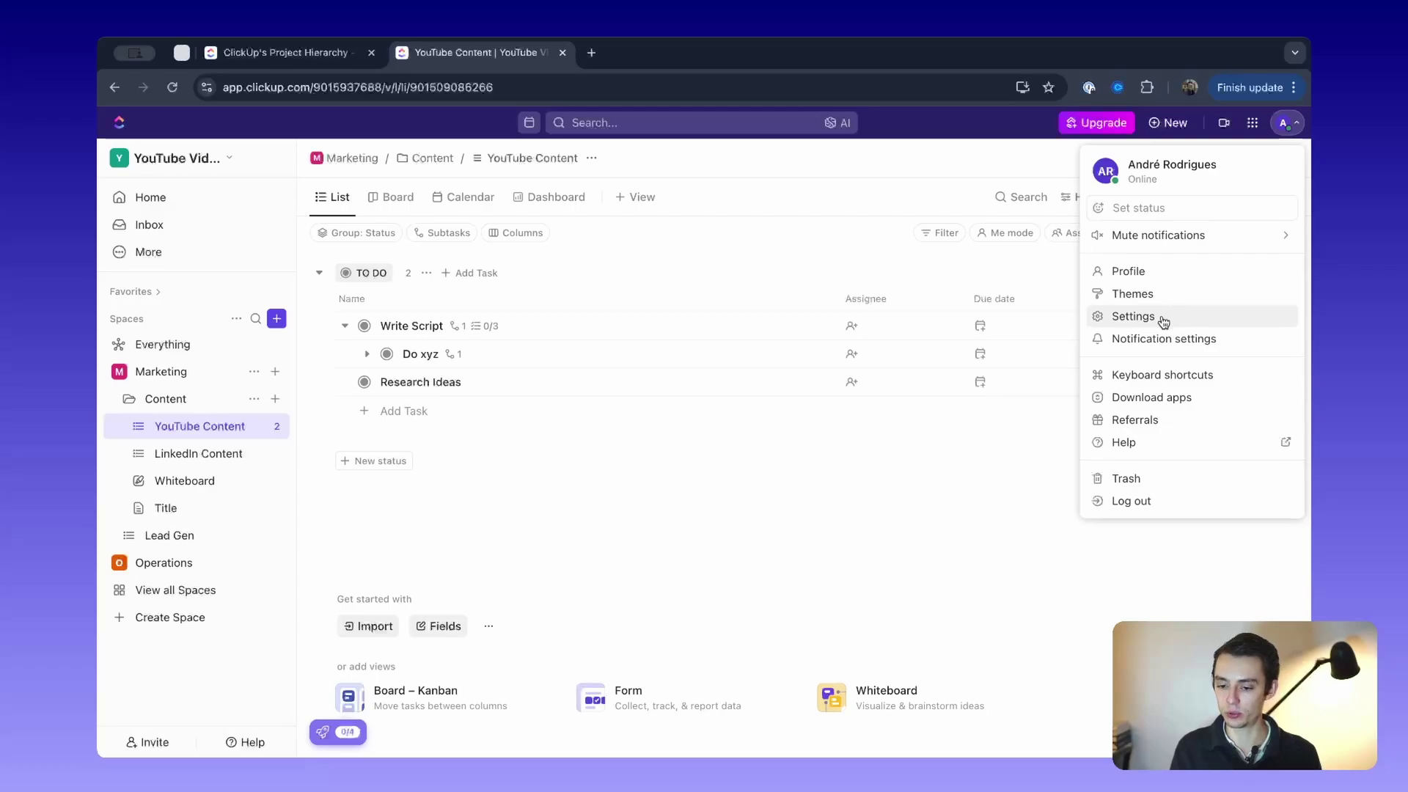
pyautogui.click(1129, 320)
pyautogui.click(152, 225)
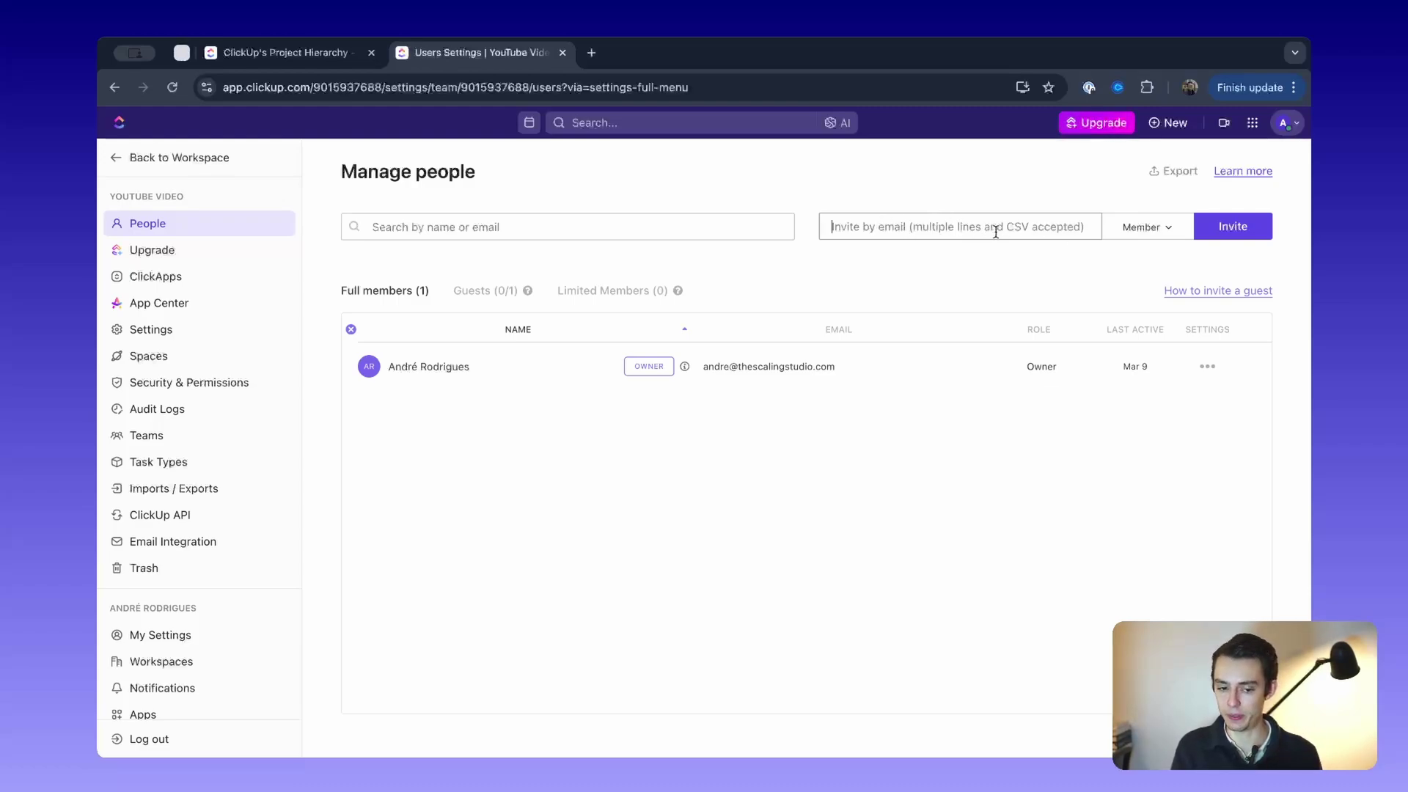
pyautogui.click(1142, 229)
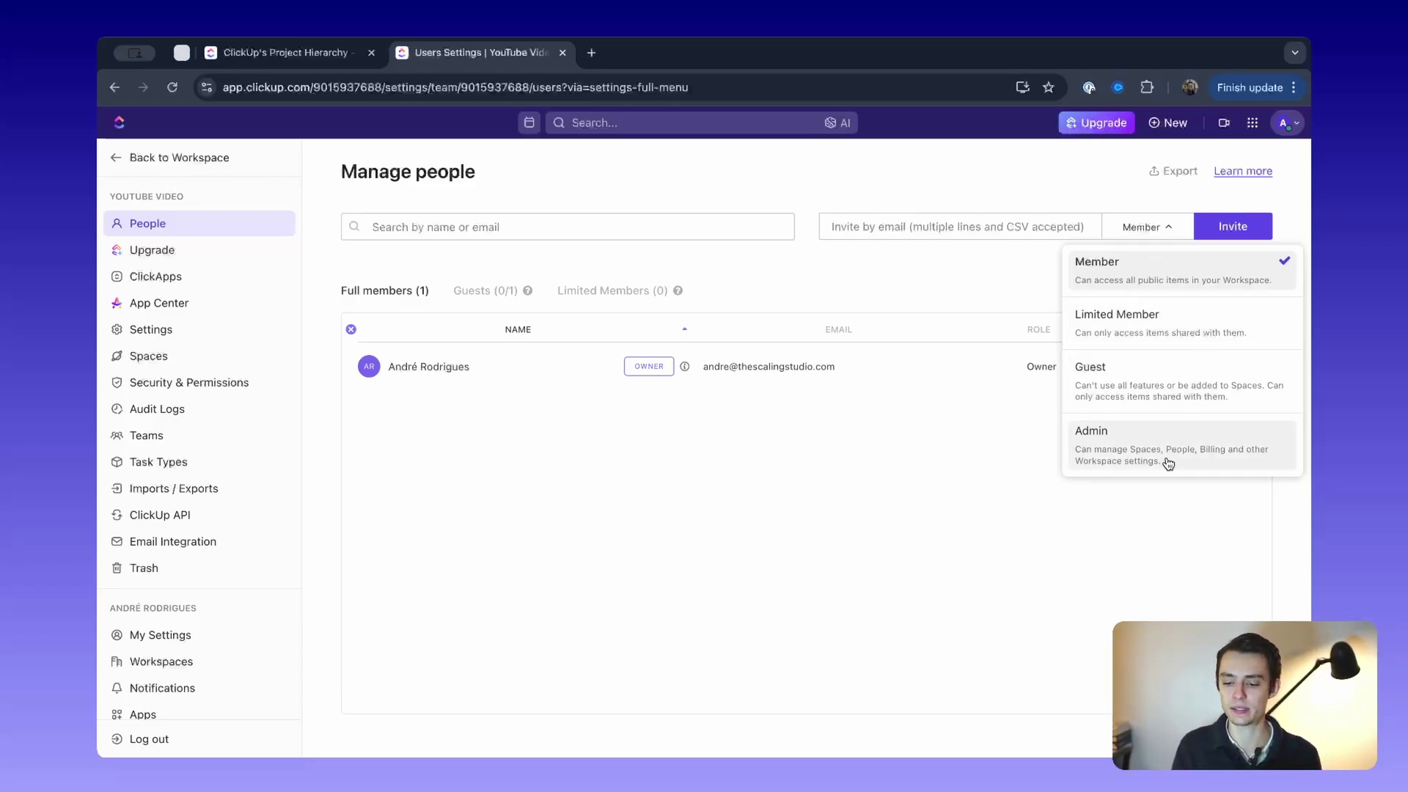
pyautogui.click(1182, 560)
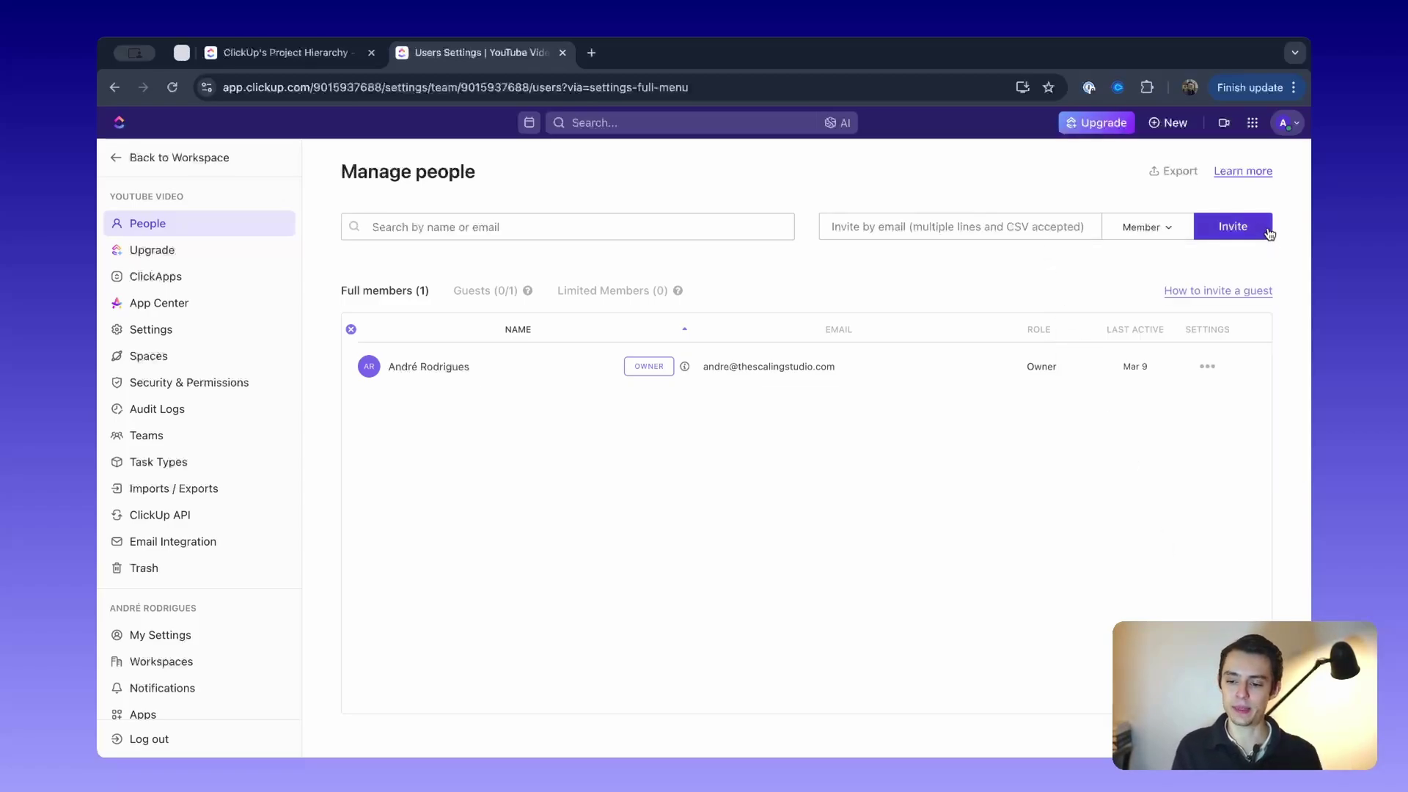